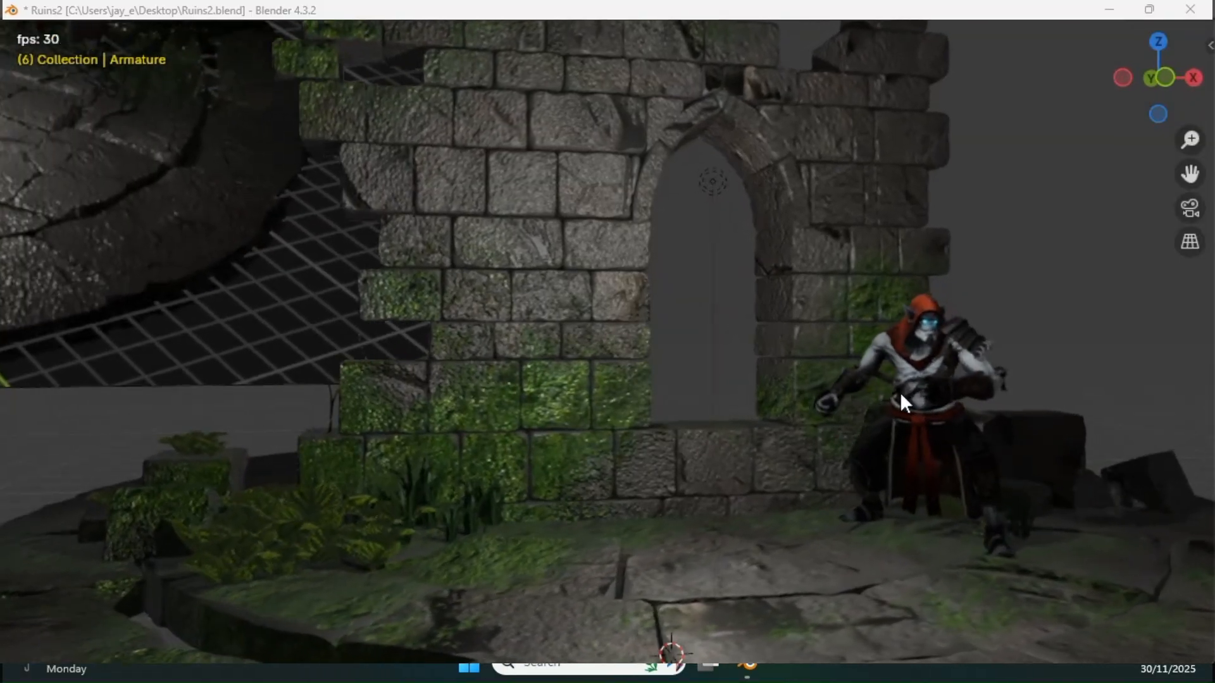
{"action": "middle_click_drag", "start_coordinate": [868, 393], "coordinate": [745, 400]}
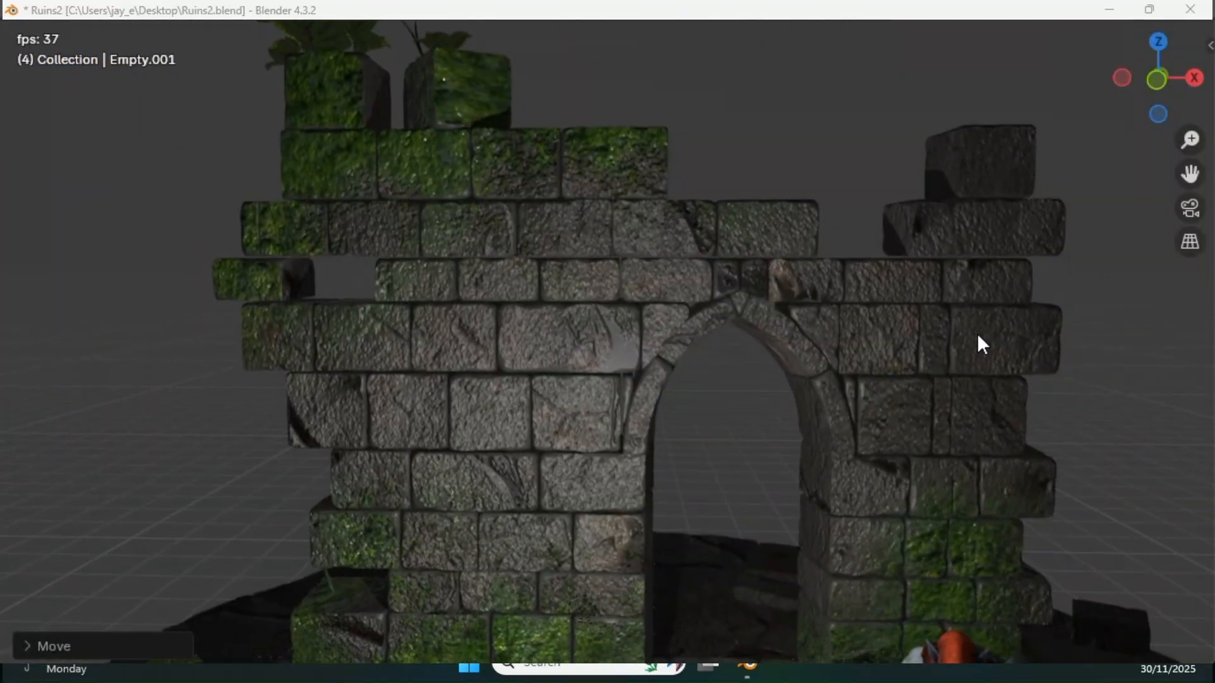
{"action": "middle_click_drag", "start_coordinate": [972, 276], "coordinate": [978, 40], "text": "shift"}
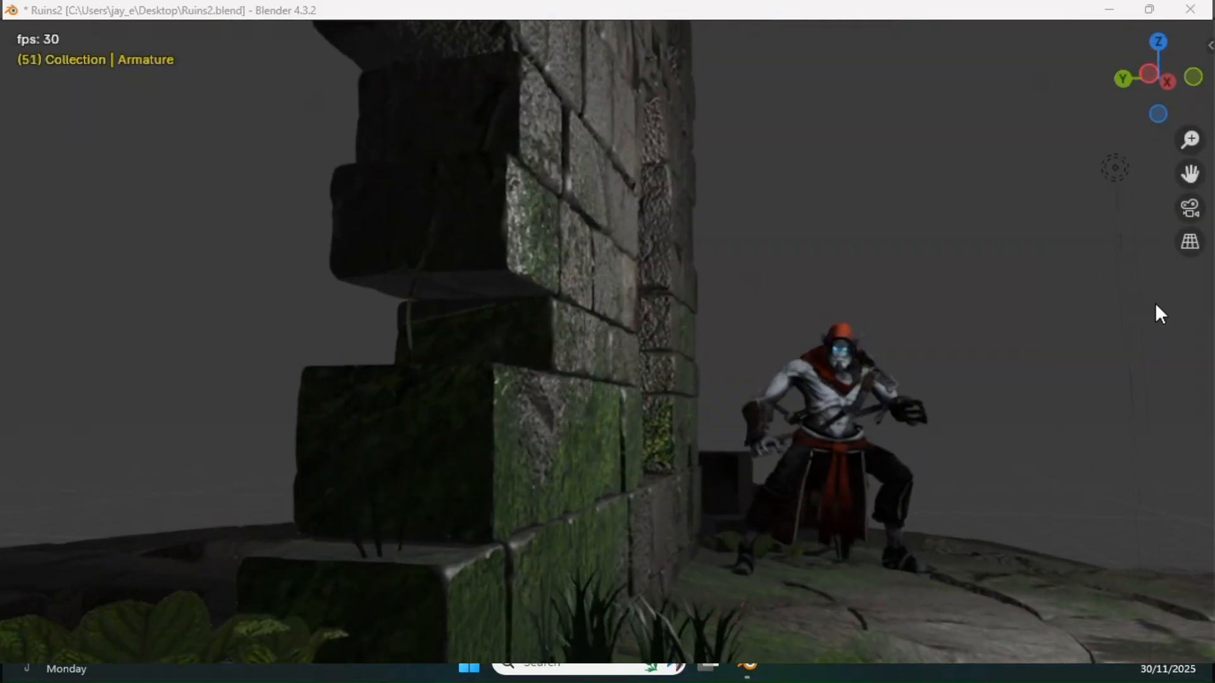
{"action": "middle_click_drag", "start_coordinate": [1154, 281], "coordinate": [1153, 231], "text": "ctrl"}
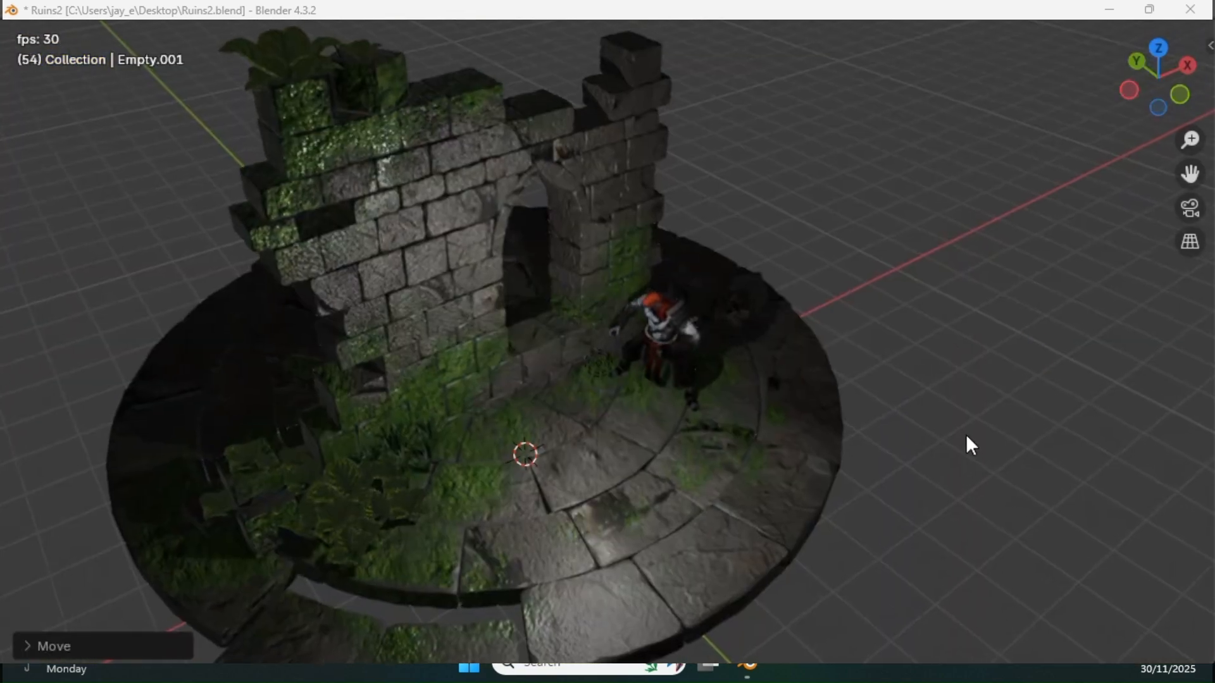
{"action": "middle_click_drag", "start_coordinate": [966, 438], "coordinate": [1045, 342], "text": "ctrl"}
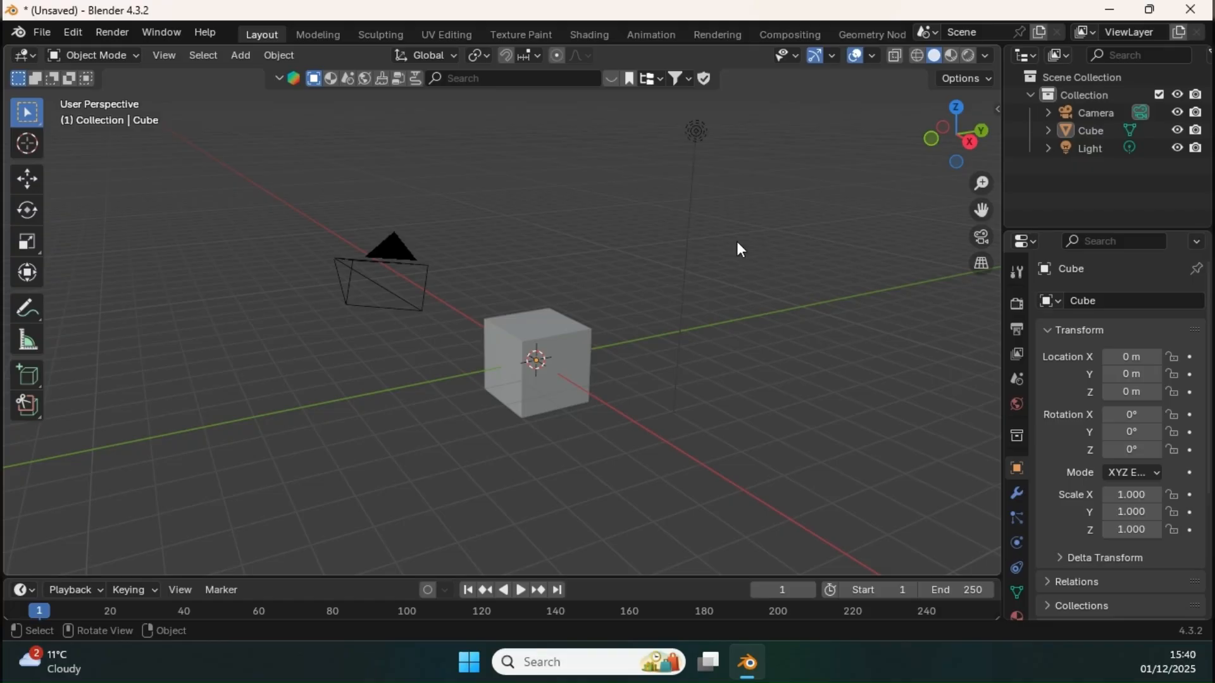
Check in the preferences that the Extra Mesh Objects extension is installed and enabled among the add-ons
{"action": "left_click", "coordinate": [72, 32]}
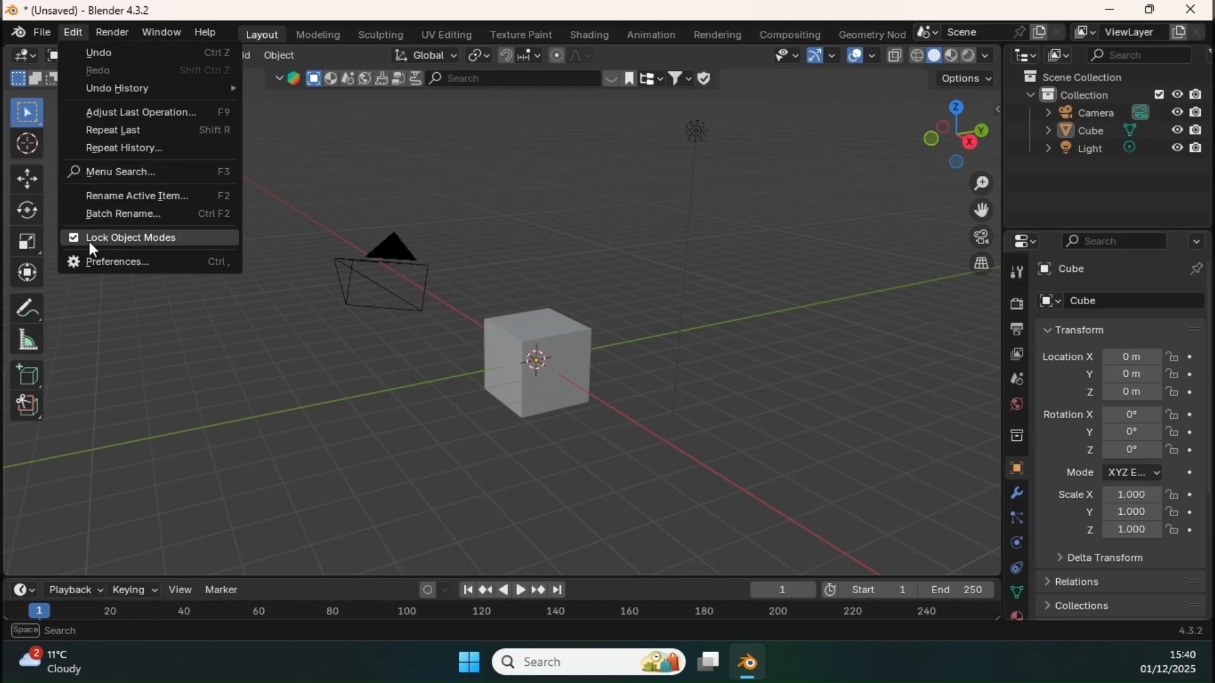
{"action": "left_click", "coordinate": [97, 262]}
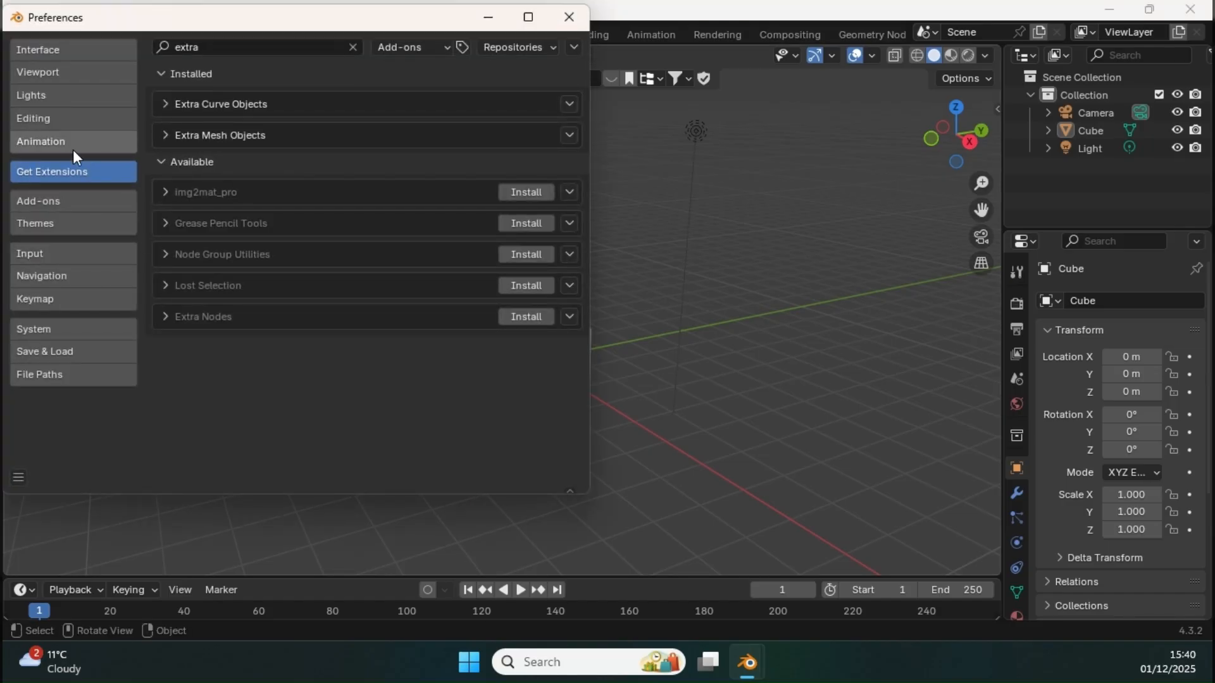
{"action": "left_click", "coordinate": [215, 44]}
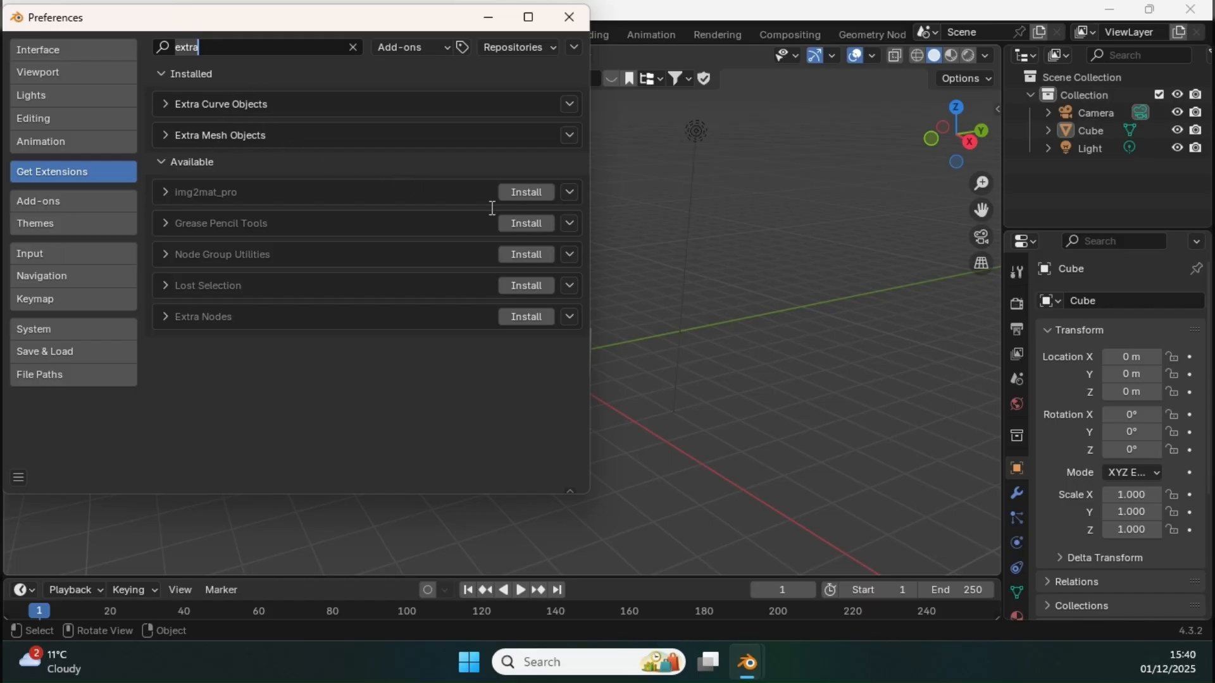
{"action": "left_click", "coordinate": [57, 202]}
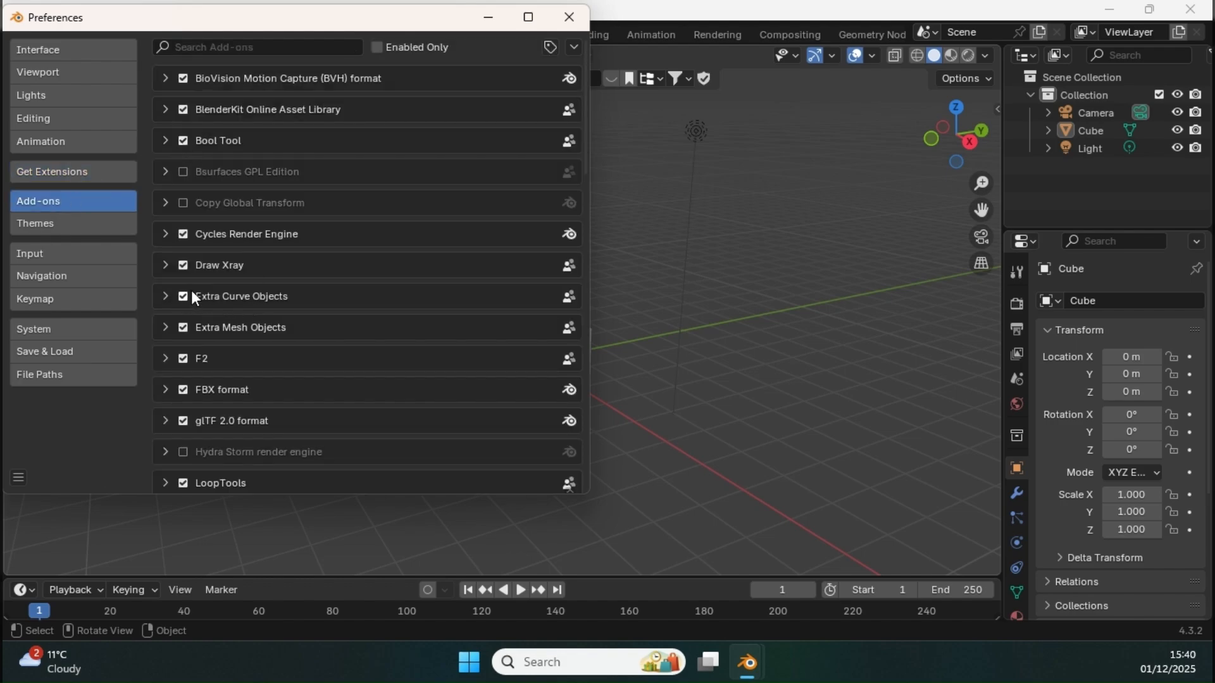
{"action": "left_click", "coordinate": [570, 18]}
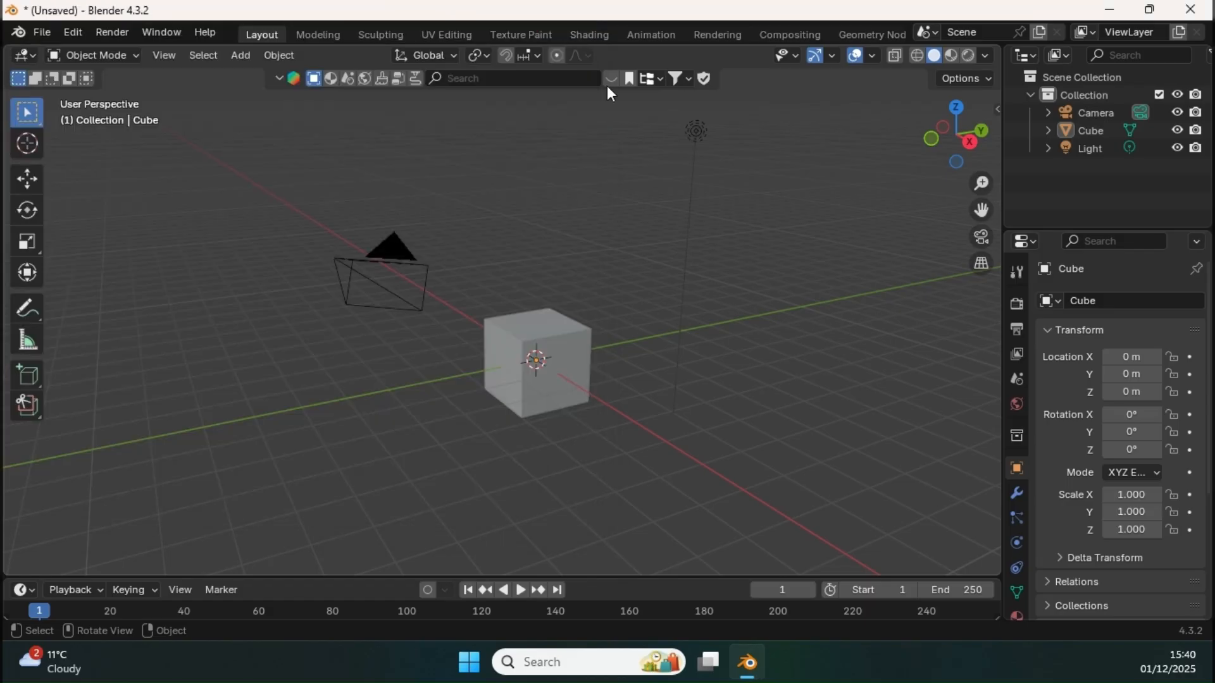
Delete the default camera, cube and light from the scene
{"action": "left_click_drag", "start_coordinate": [825, 119], "coordinate": [293, 466]}
{"action": "key", "text": "Delete"}
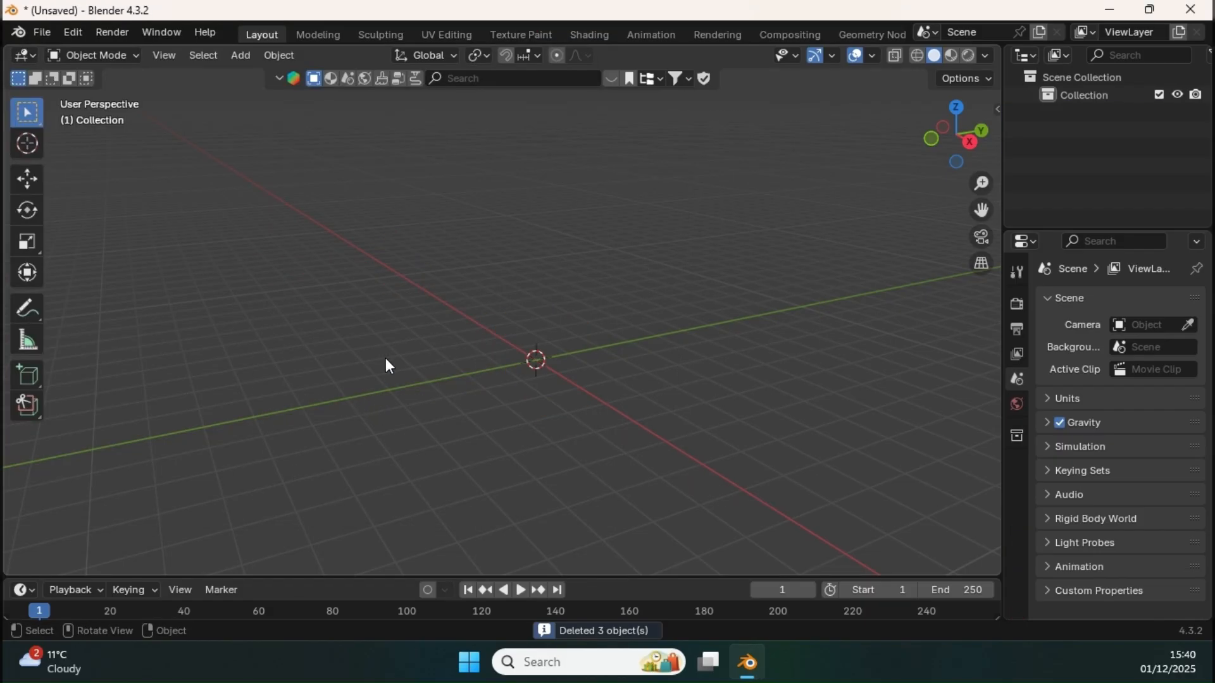
Try adding a Wall Factory masonry wall from the extra mesh objects, and undo it
{"action": "key", "text": "shift+a"}
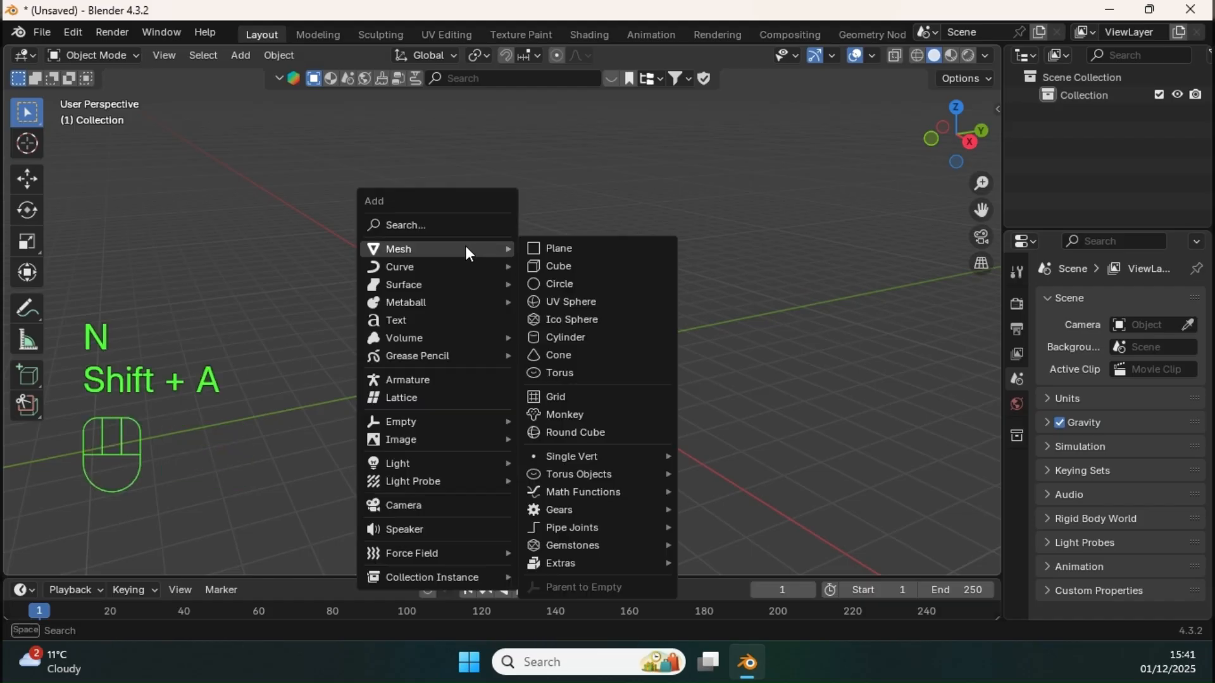
{"action": "mouse_move", "coordinate": [595, 563]}
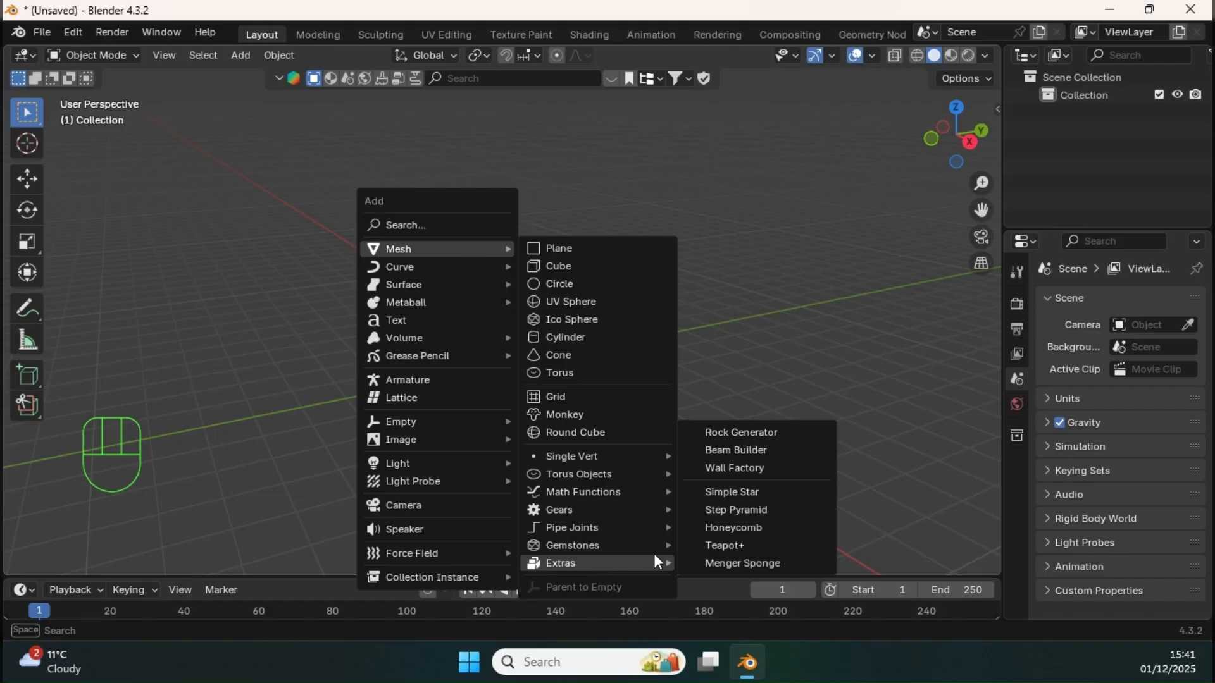
{"action": "left_click", "coordinate": [724, 468]}
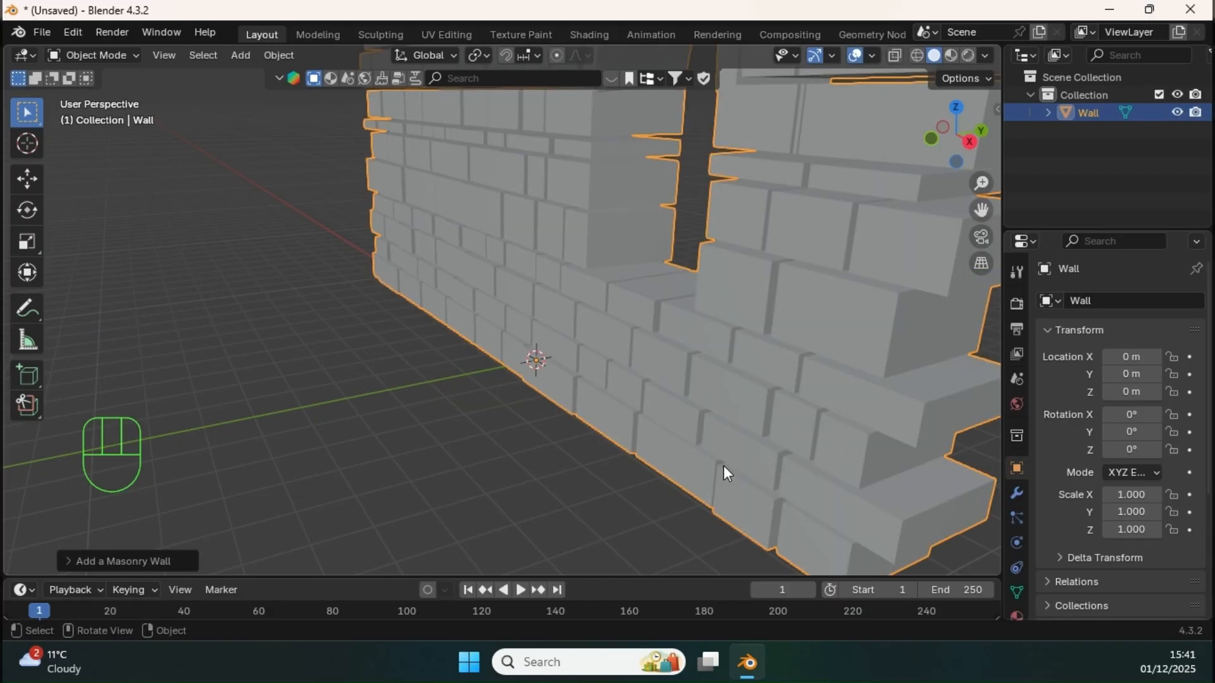
{"action": "middle_click_drag", "start_coordinate": [615, 325], "coordinate": [688, 313]}
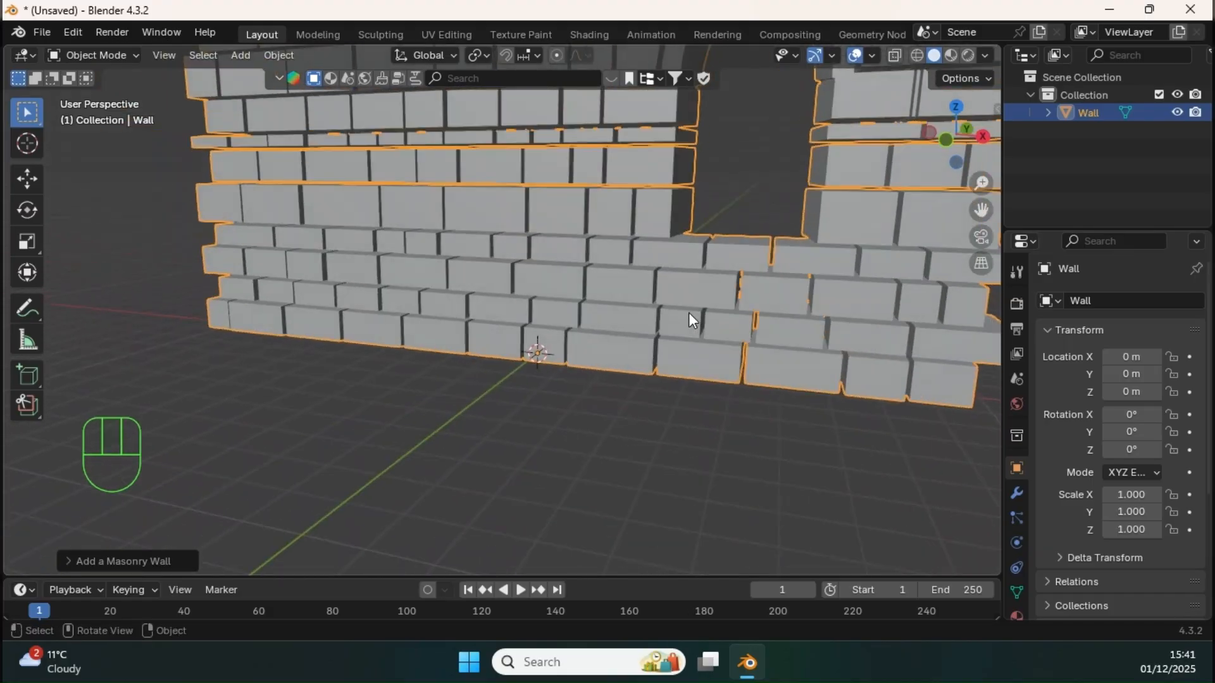
{"action": "key", "text": "ctrl+z"}
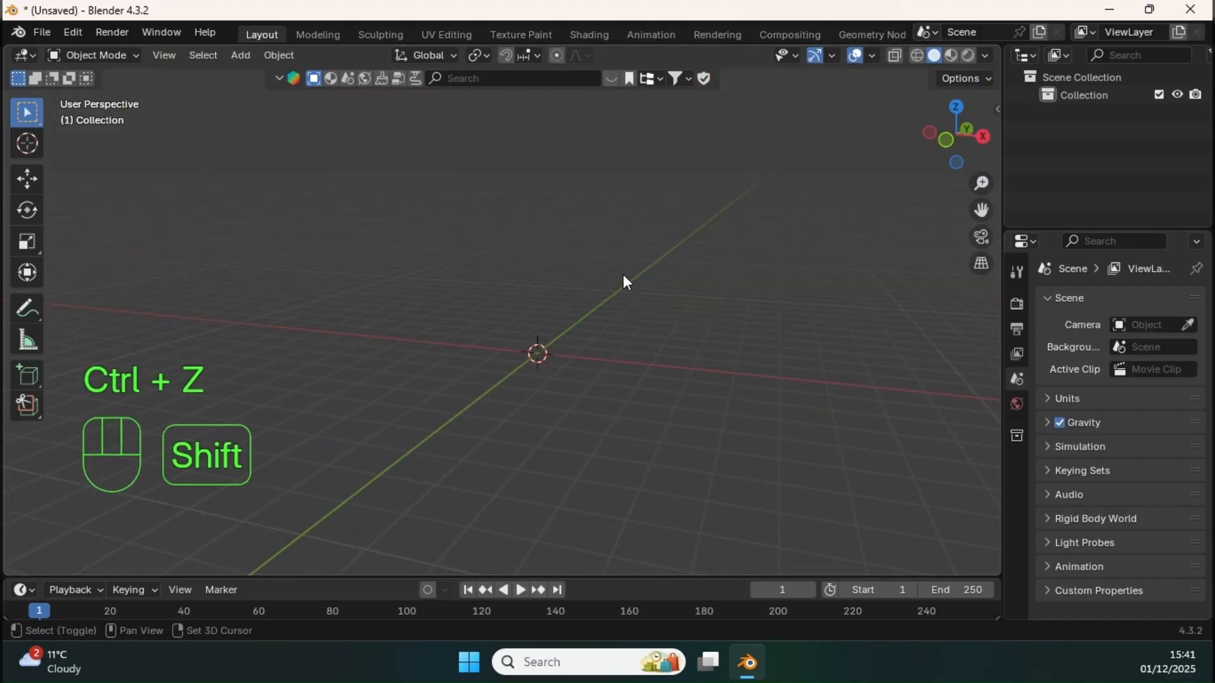
{"action": "middle_click_drag", "start_coordinate": [623, 274], "coordinate": [647, 315], "text": "shift"}
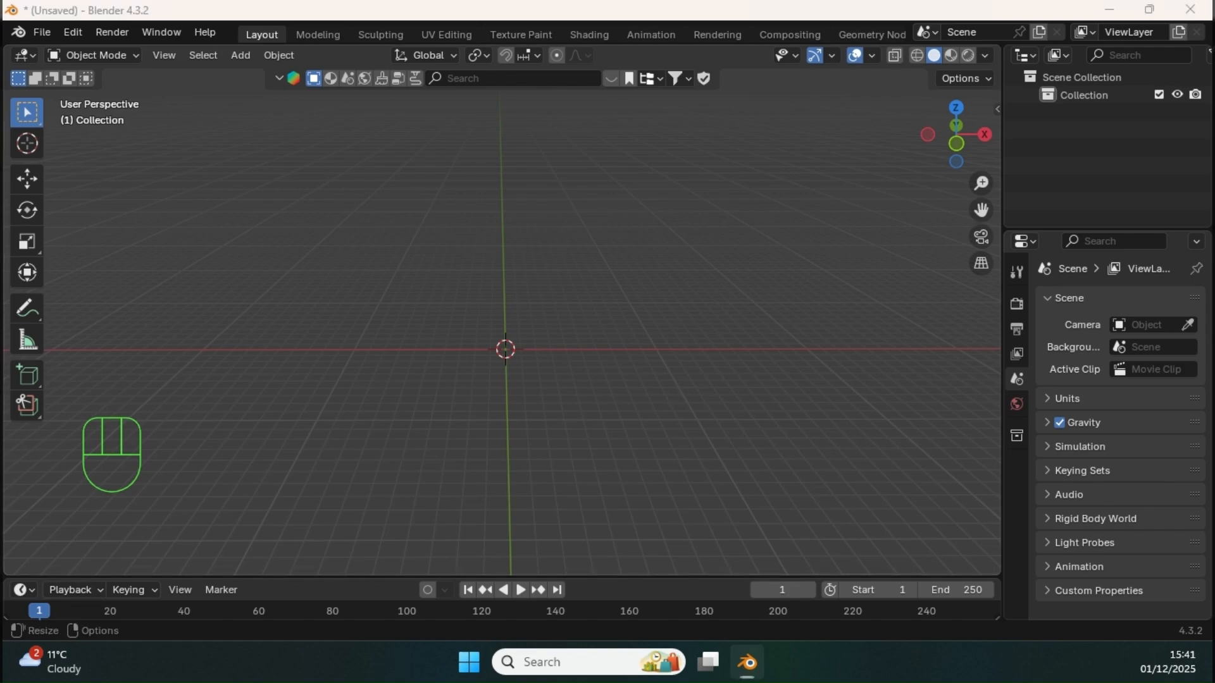
Switch to the Brave browser and look at the download options on the OCD and Ucupaint add-on pages
{"action": "left_click_drag", "start_coordinate": [1139, 680], "coordinate": [1041, 63]}
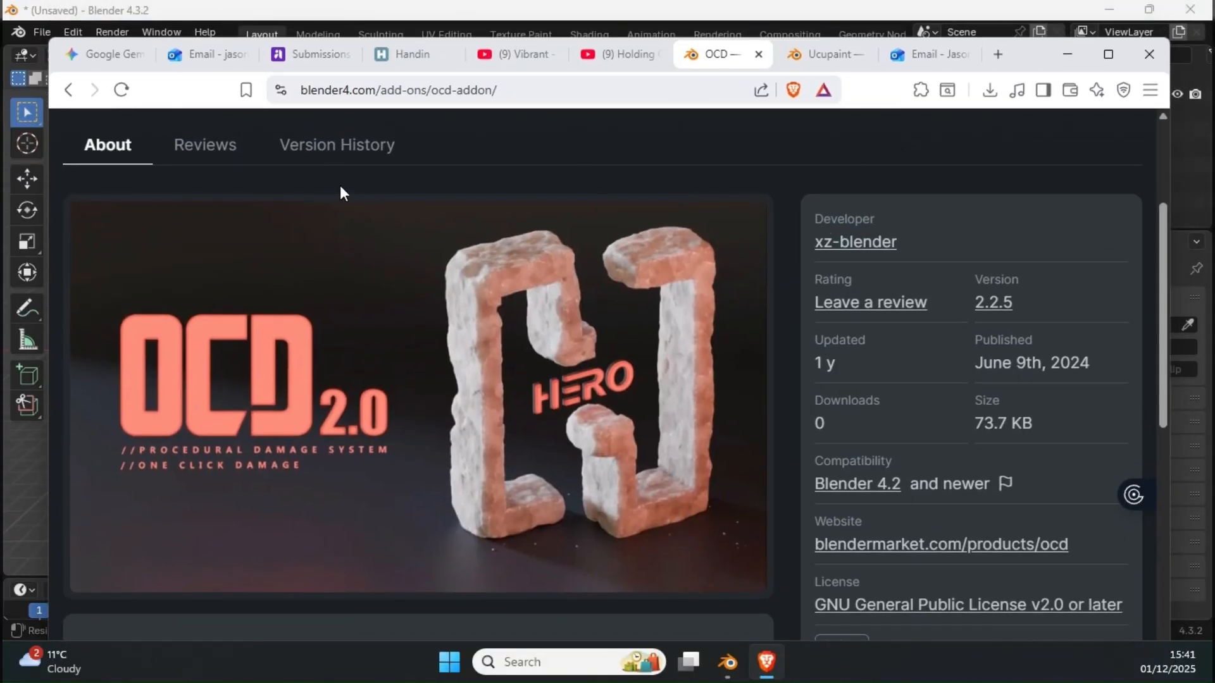
{"action": "scroll", "coordinate": [959, 265], "scroll_direction": "down", "scroll_amount": 6}
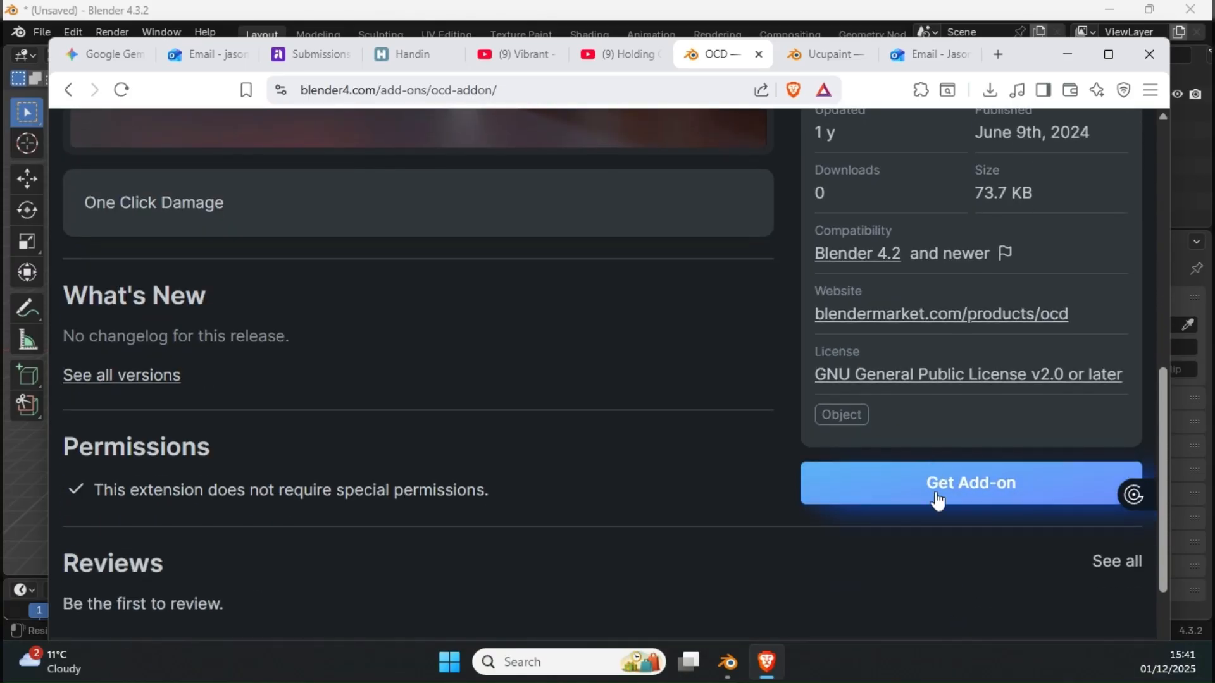
{"action": "left_click", "coordinate": [939, 500]}
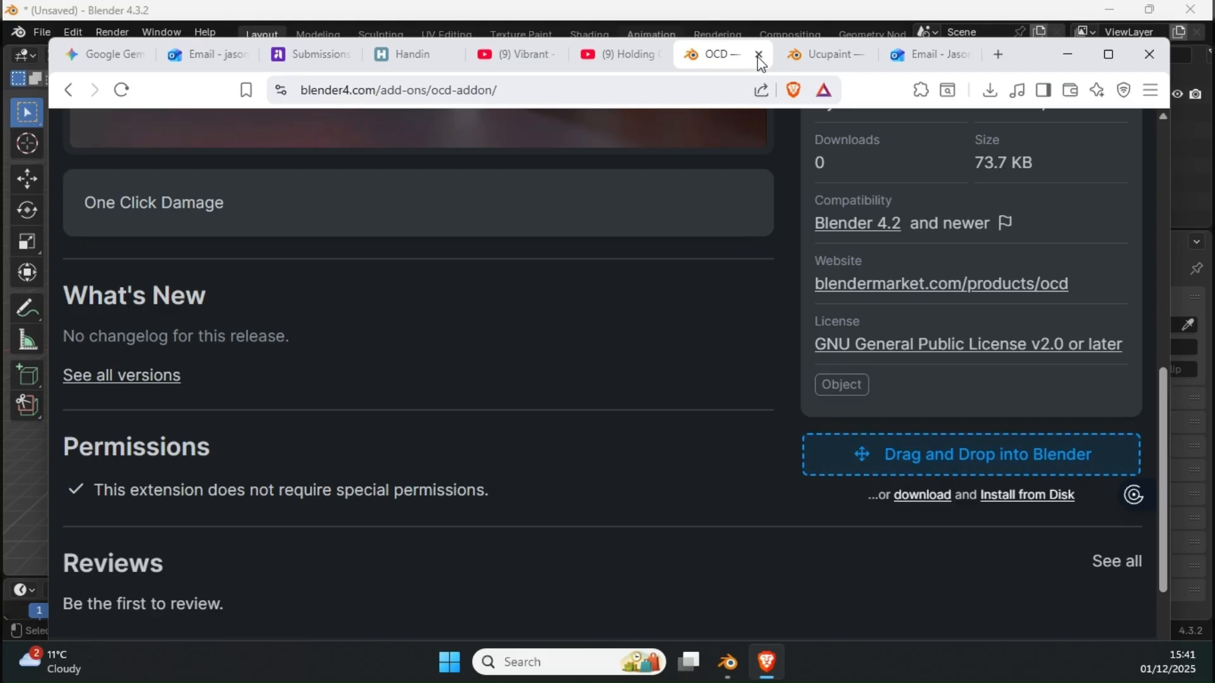
{"action": "left_click", "coordinate": [806, 58]}
{"action": "scroll", "coordinate": [556, 273], "scroll_direction": "down", "scroll_amount": 10}
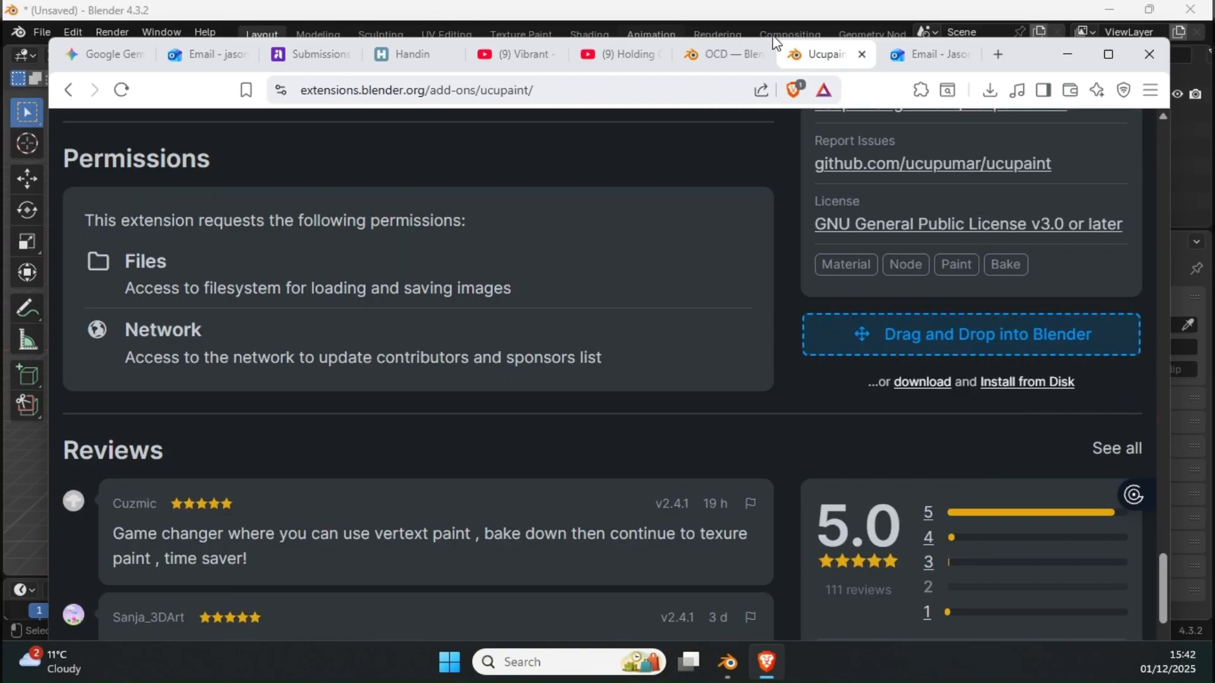
Switch back to Blender, browse the Downloads folder for an extension to install from disk, and review the add-ons list
{"action": "left_click", "coordinate": [712, 10]}
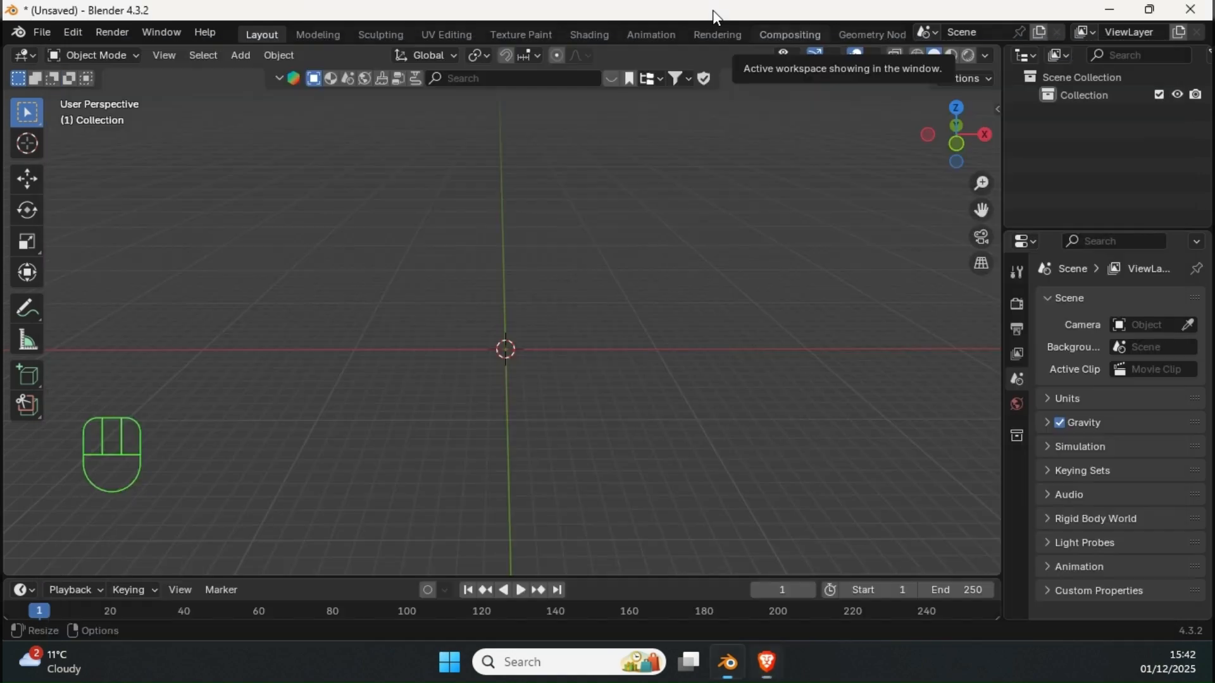
{"action": "left_click", "coordinate": [78, 32]}
{"action": "left_click", "coordinate": [111, 263]}
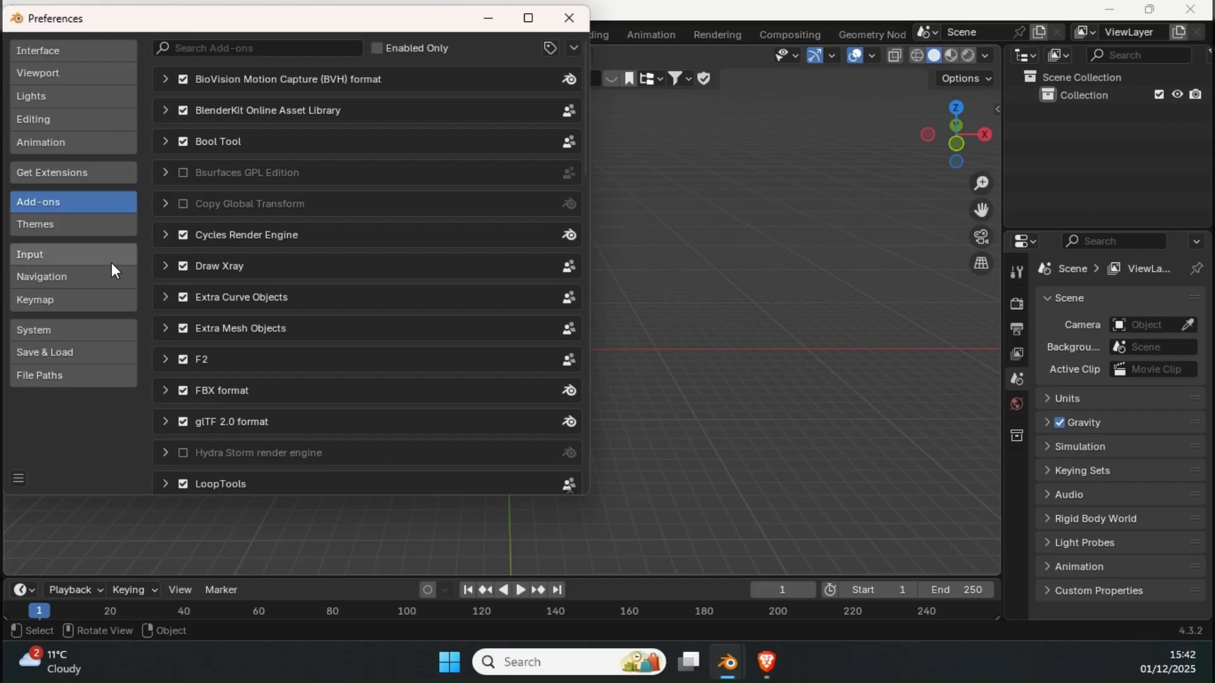
{"action": "left_click", "coordinate": [71, 169]}
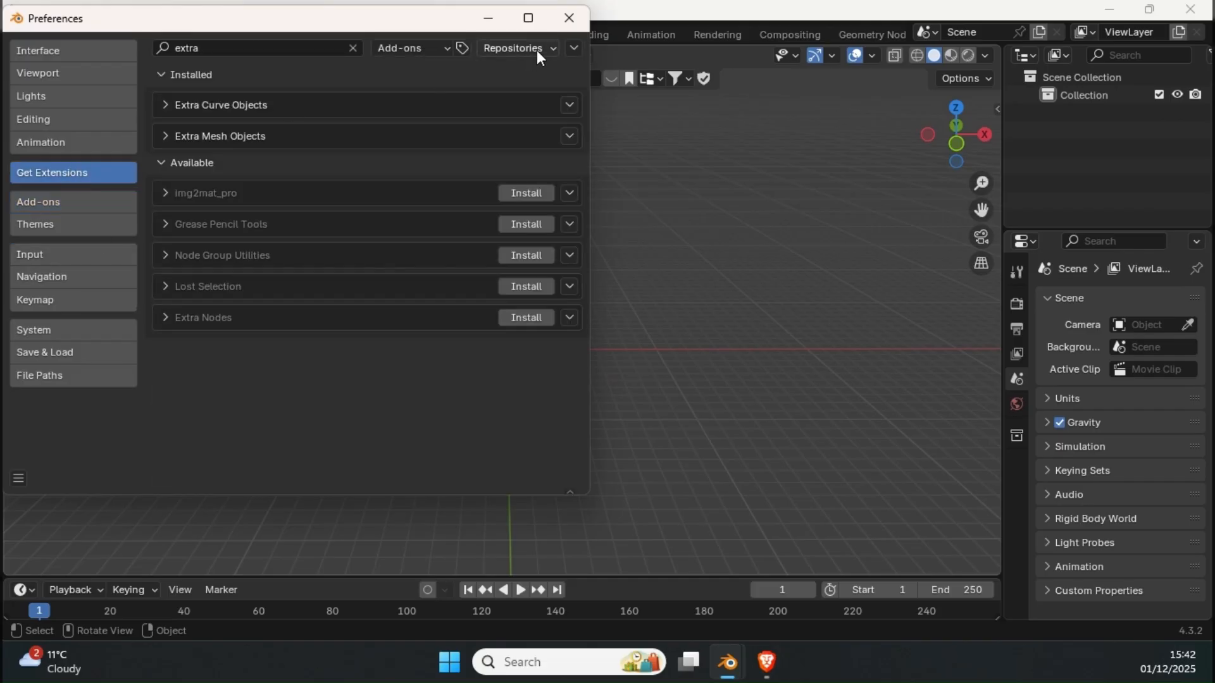
{"action": "left_click", "coordinate": [574, 48]}
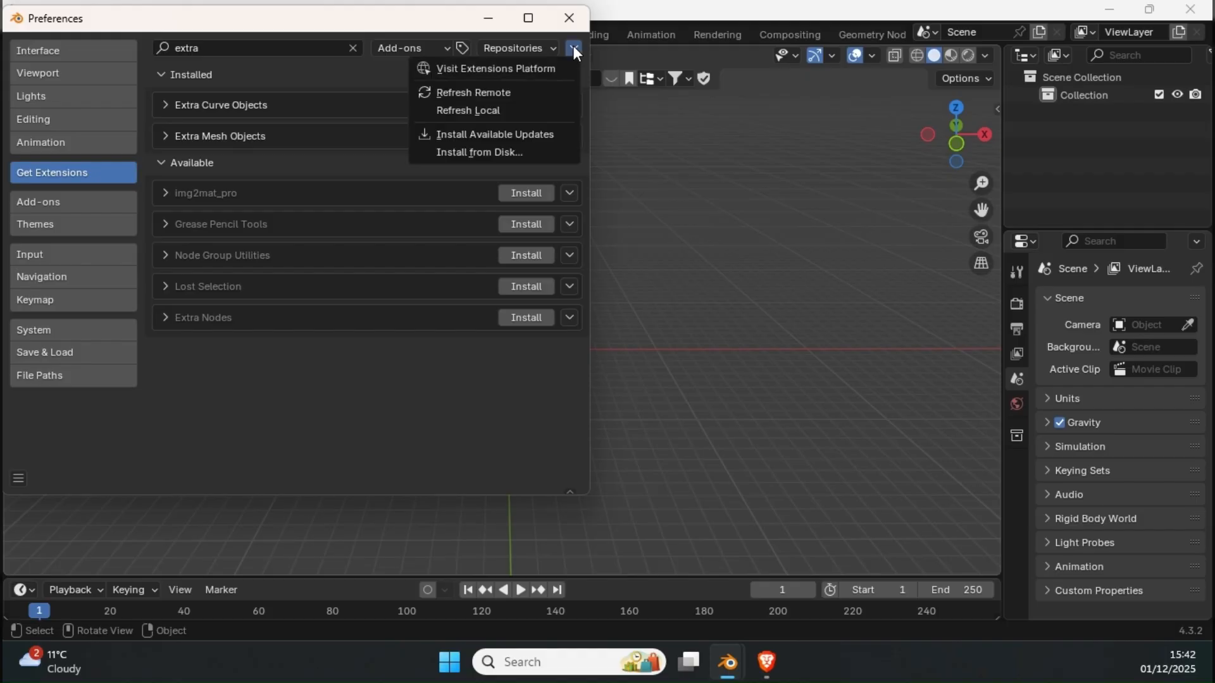
{"action": "left_click", "coordinate": [502, 151]}
{"action": "scroll", "coordinate": [542, 249], "scroll_direction": "down", "scroll_amount": 6}
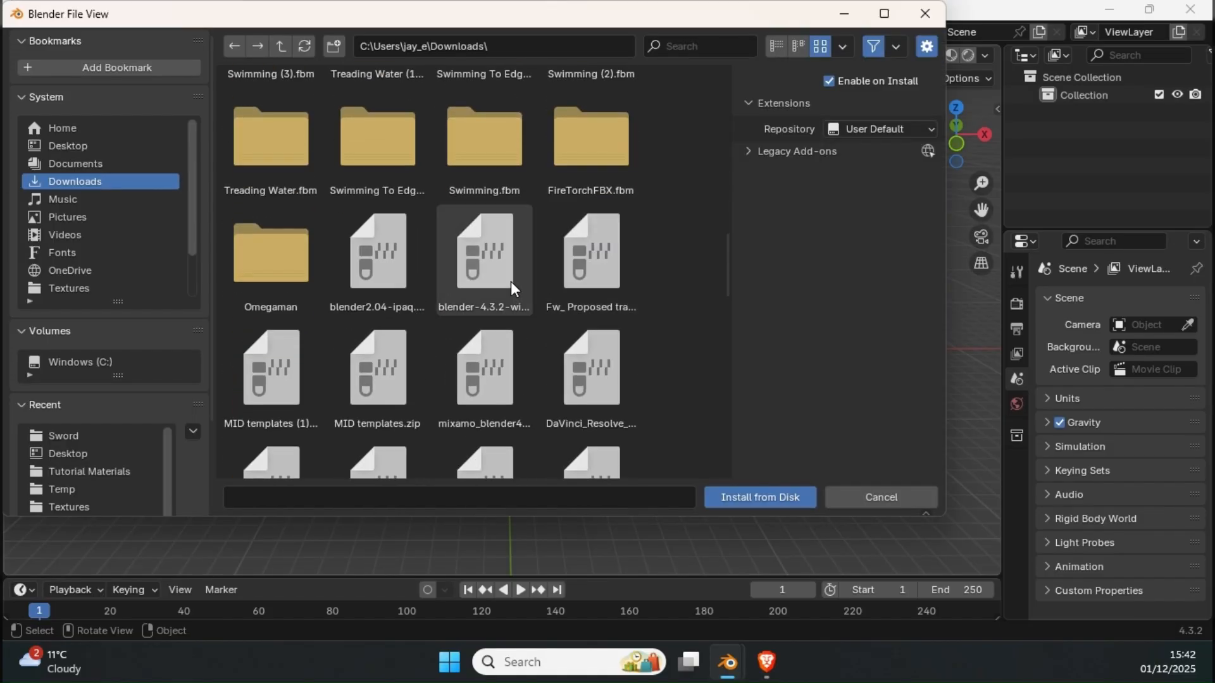
{"action": "scroll", "coordinate": [510, 281], "scroll_direction": "down", "scroll_amount": 3}
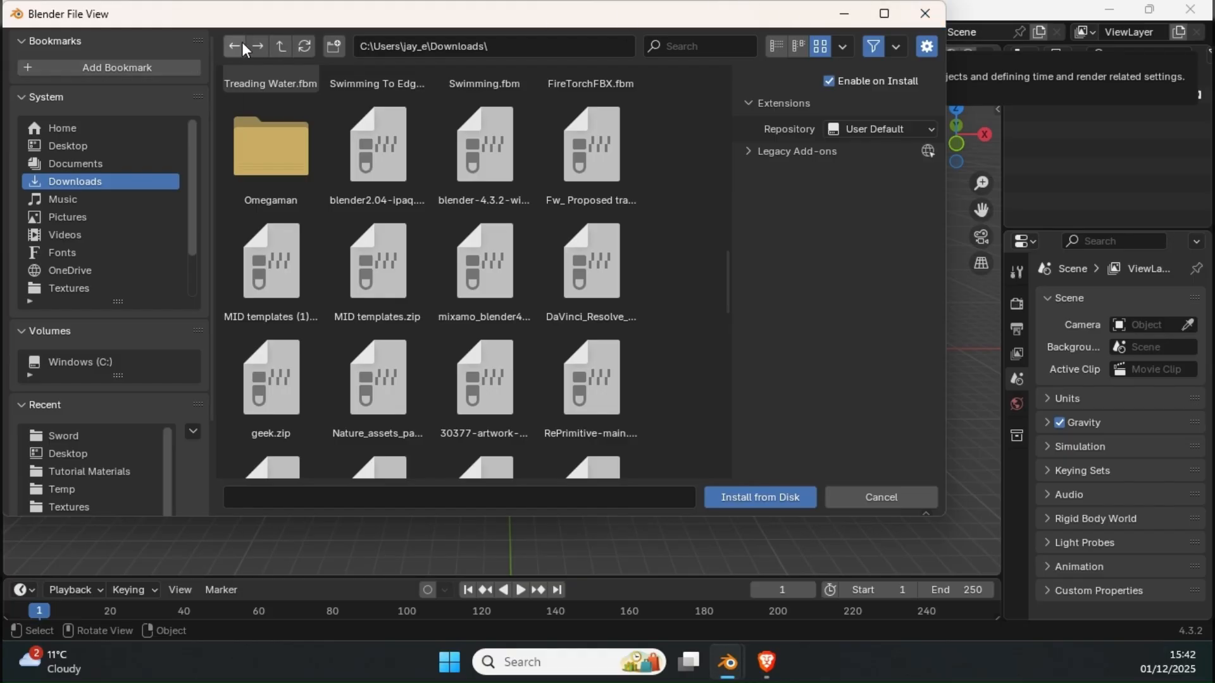
{"action": "left_click", "coordinate": [926, 13]}
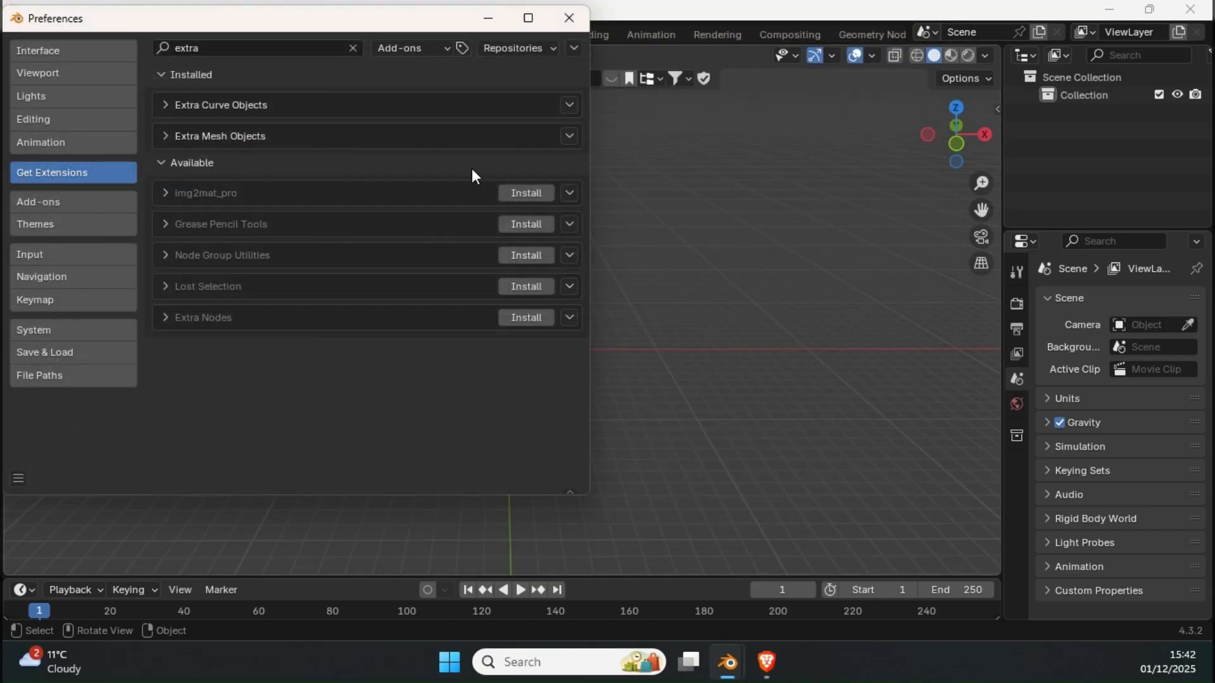
{"action": "left_click", "coordinate": [39, 202]}
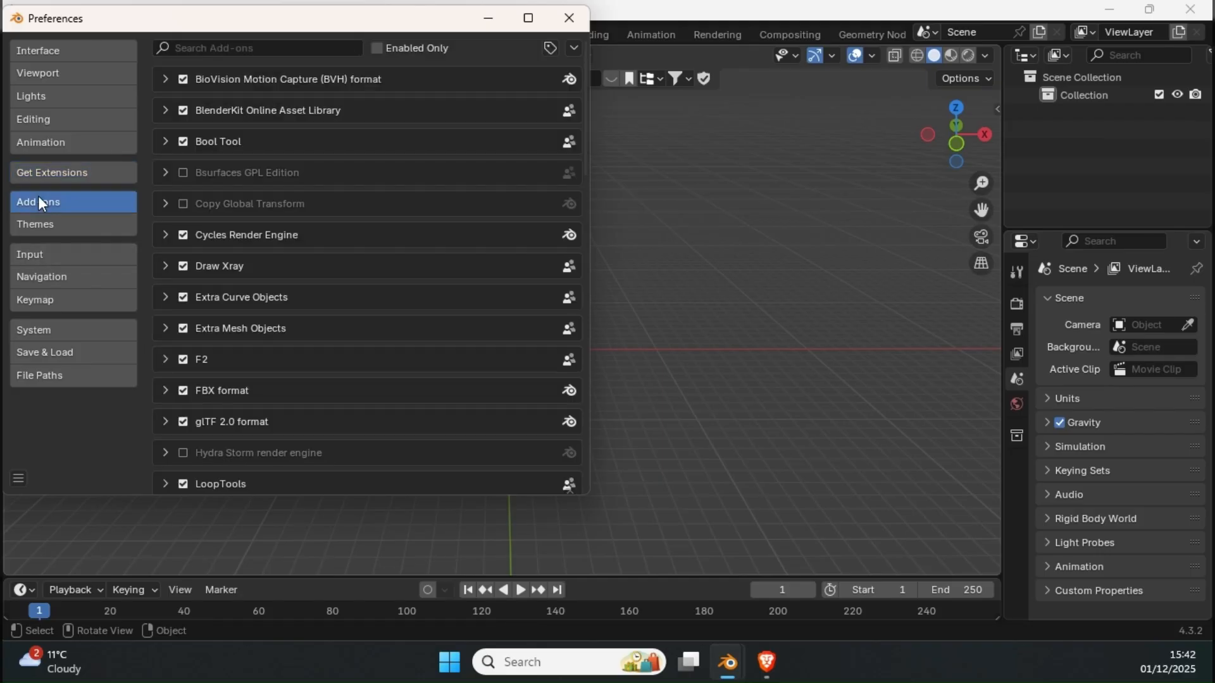
{"action": "left_click", "coordinate": [575, 13]}
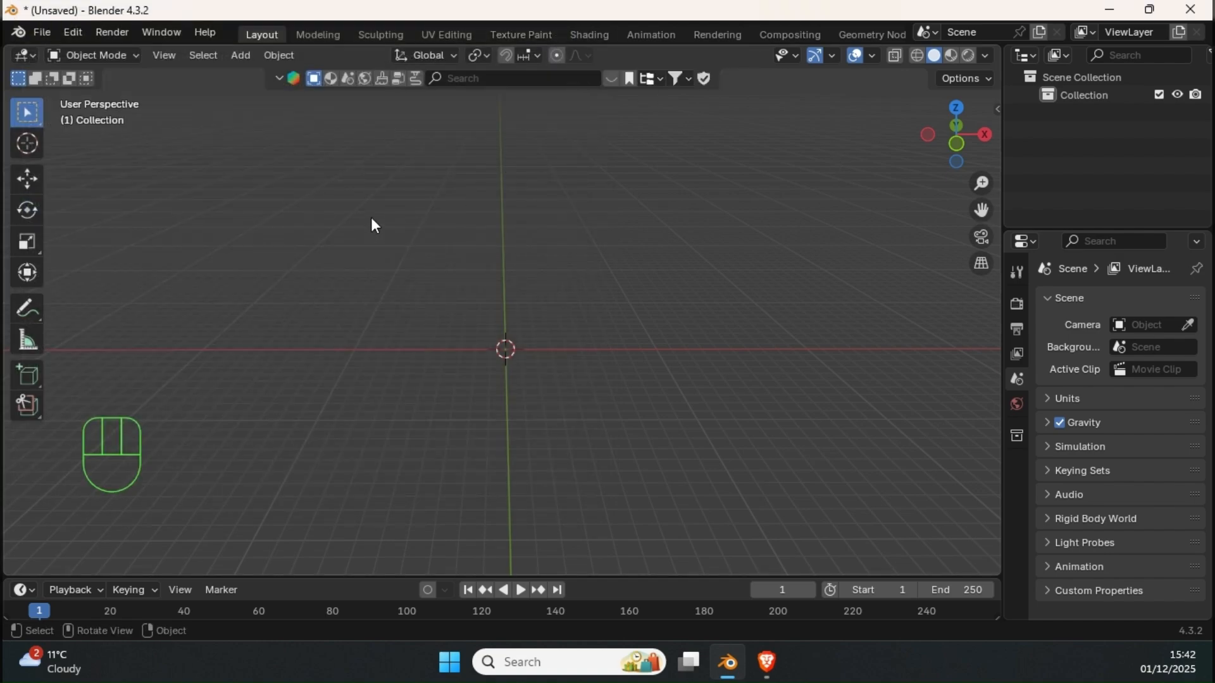
View the OCD add-on's One Click Damage options in the 3D viewport sidebar
{"action": "middle_click_drag", "start_coordinate": [325, 236], "coordinate": [375, 205]}
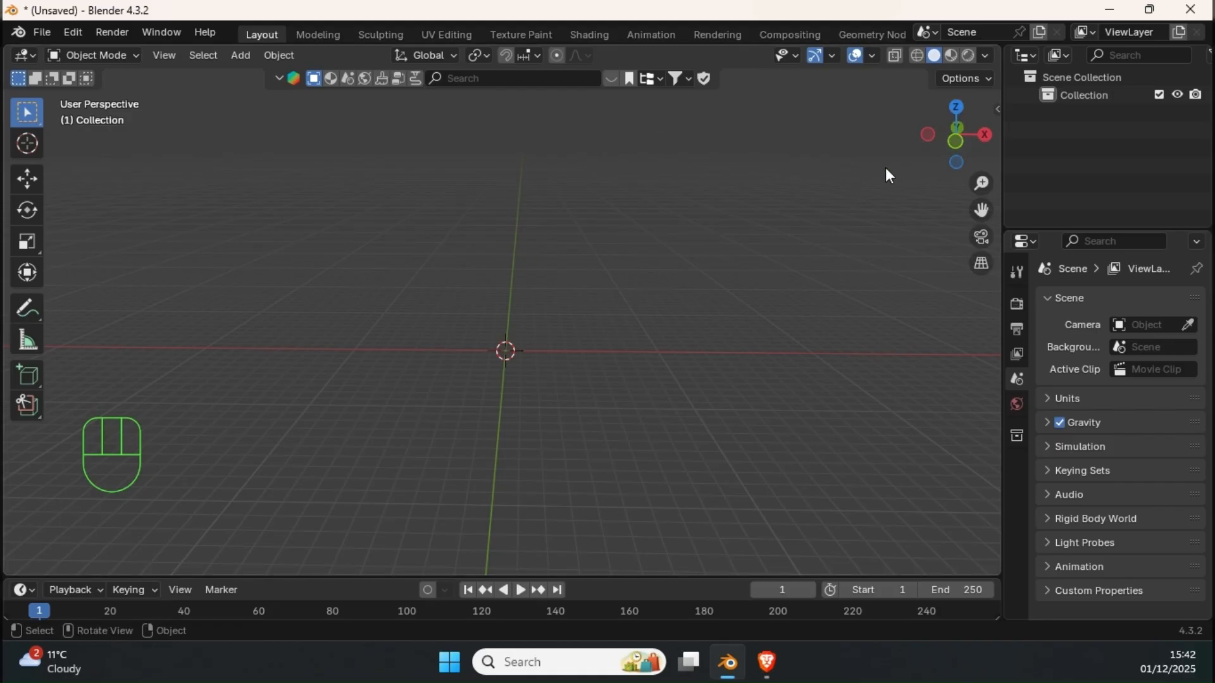
{"action": "key", "text": "n"}
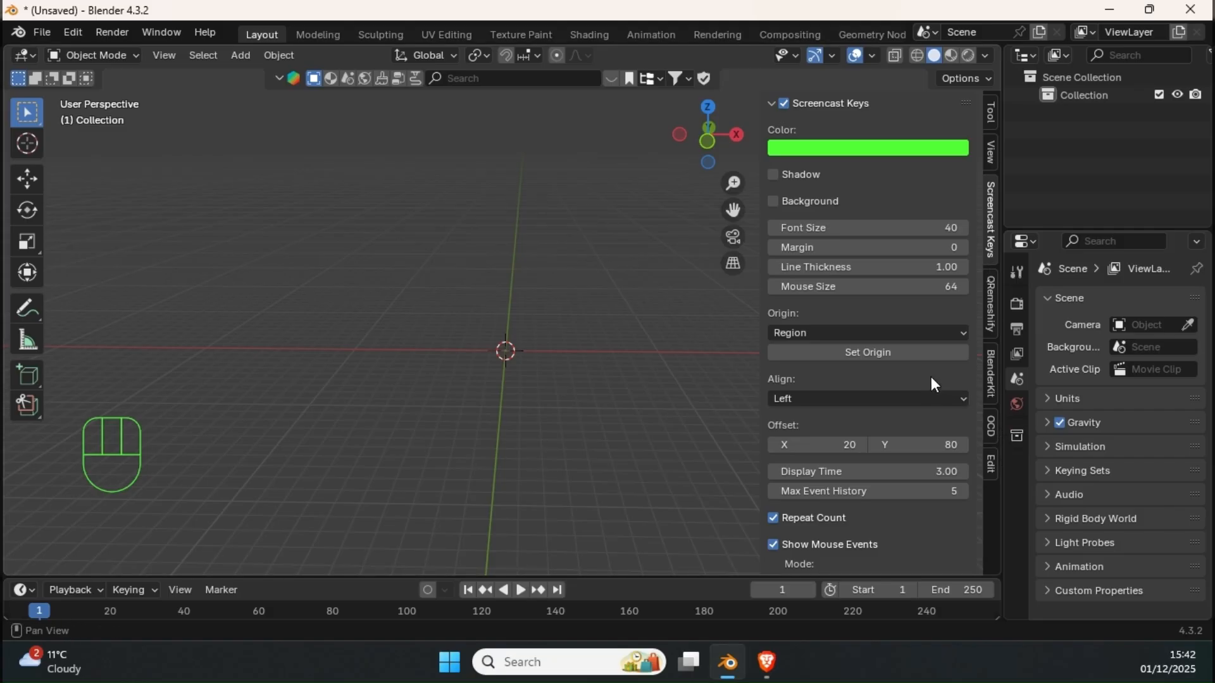
{"action": "left_click", "coordinate": [992, 431]}
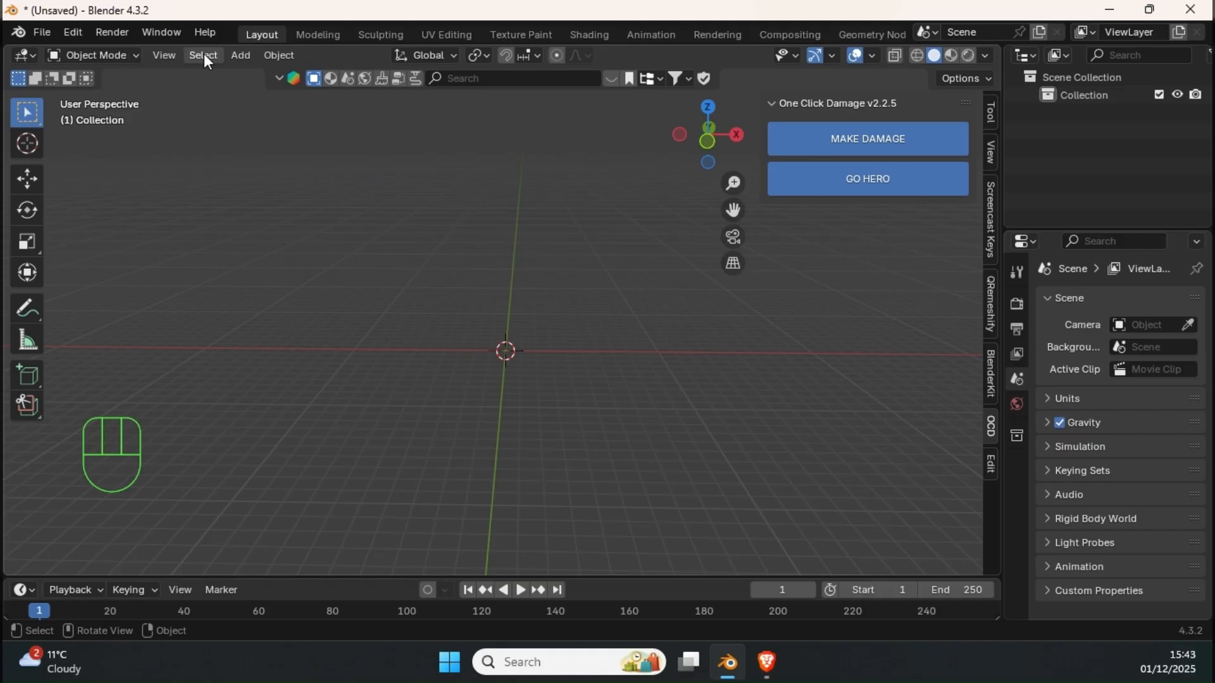
{"action": "key", "text": "n"}
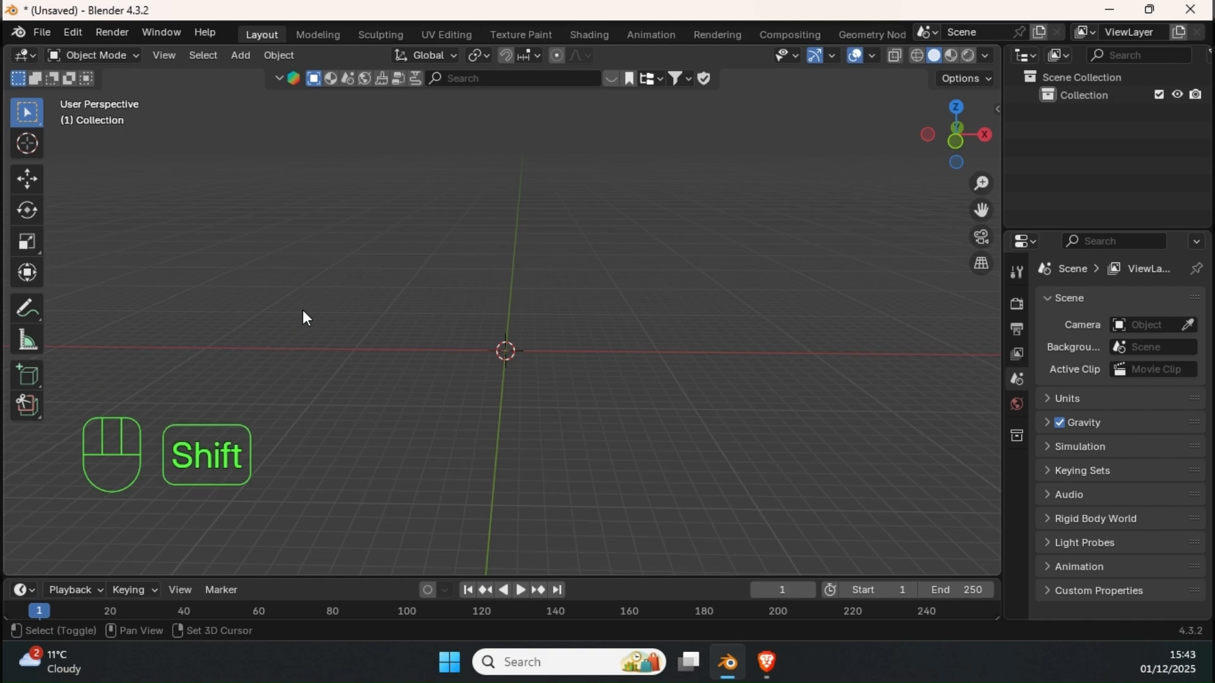
Add a Wall Factory masonry wall from the extra mesh objects and open its generation settings
{"action": "key", "text": "shift+a"}
{"action": "mouse_move", "coordinate": [331, 294]}
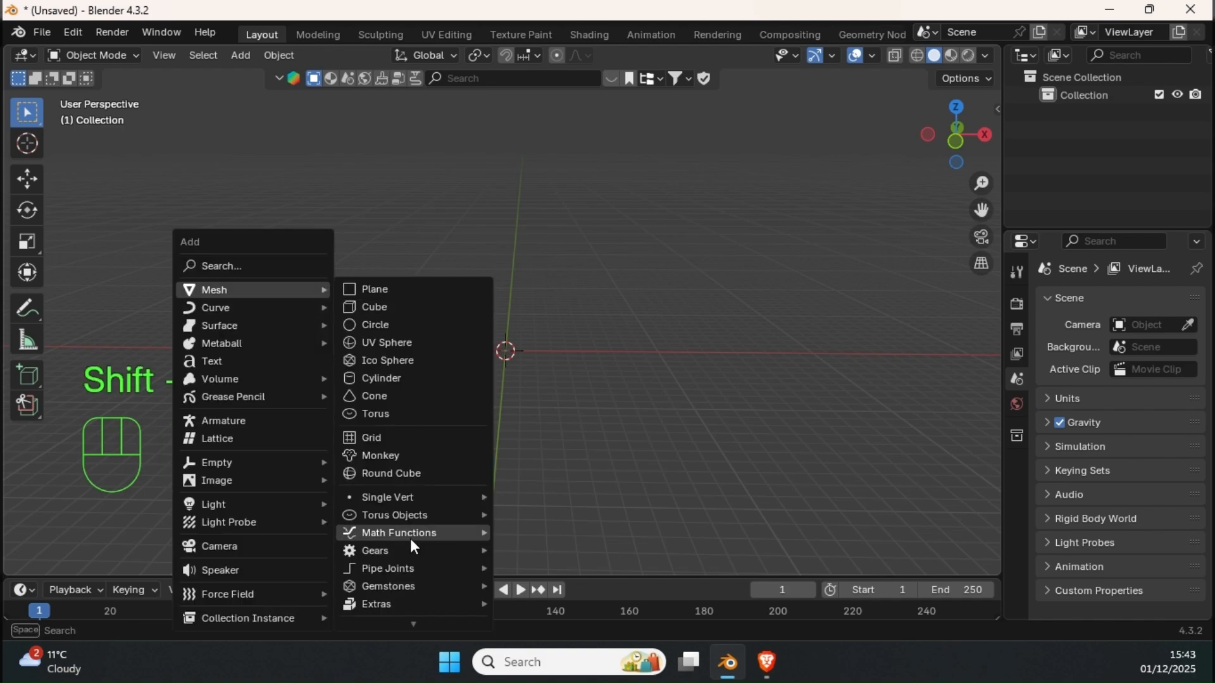
{"action": "mouse_move", "coordinate": [397, 601]}
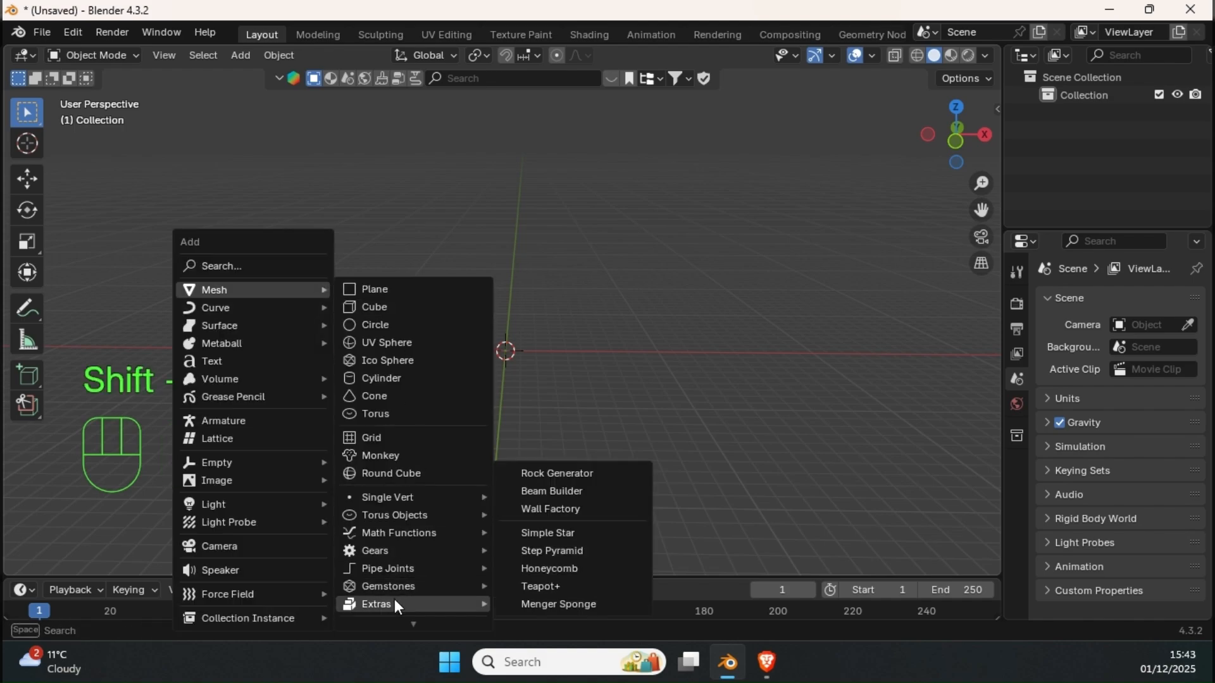
{"action": "left_click", "coordinate": [533, 508]}
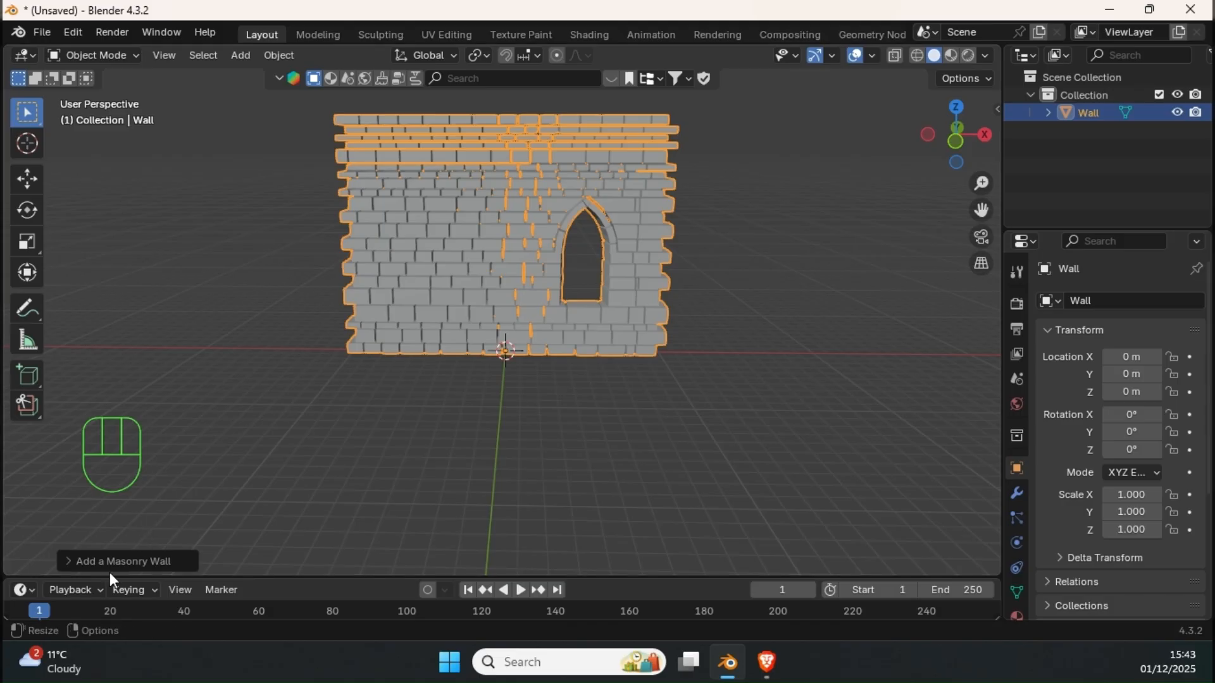
{"action": "left_click", "coordinate": [67, 560]}
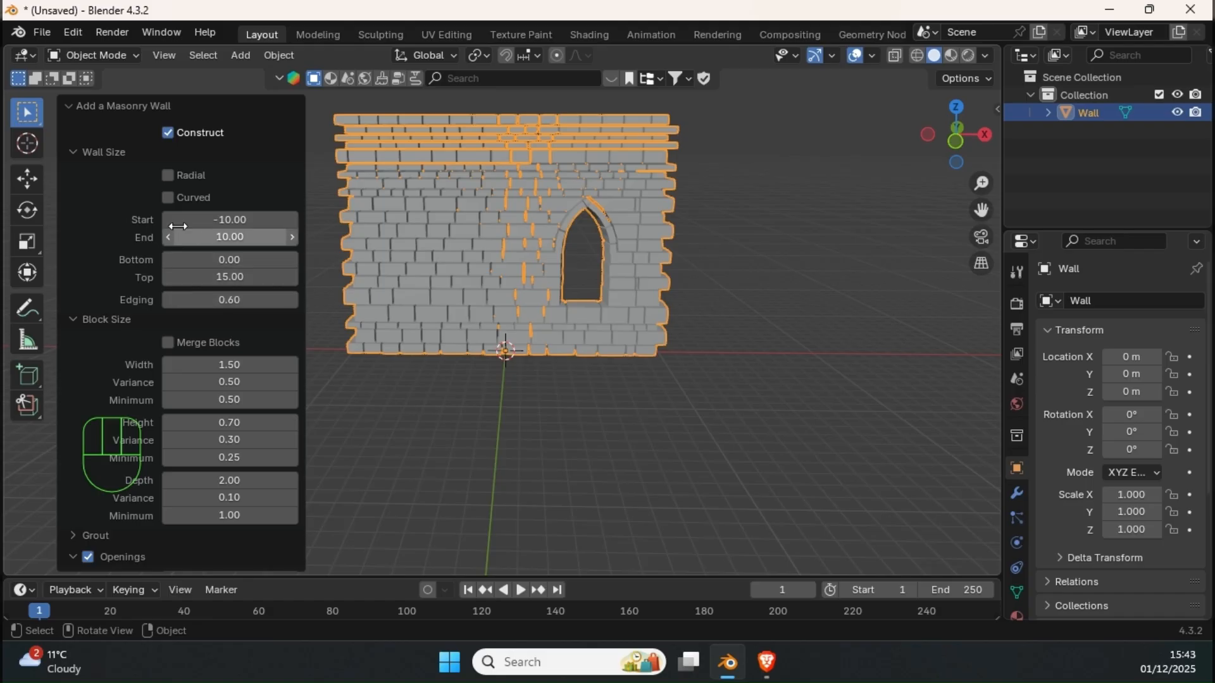
Set the wall size to start -5.41, end 10.96, bottom -0.72 and top 14.07
{"action": "middle_click_drag", "start_coordinate": [367, 237], "coordinate": [567, 260]}
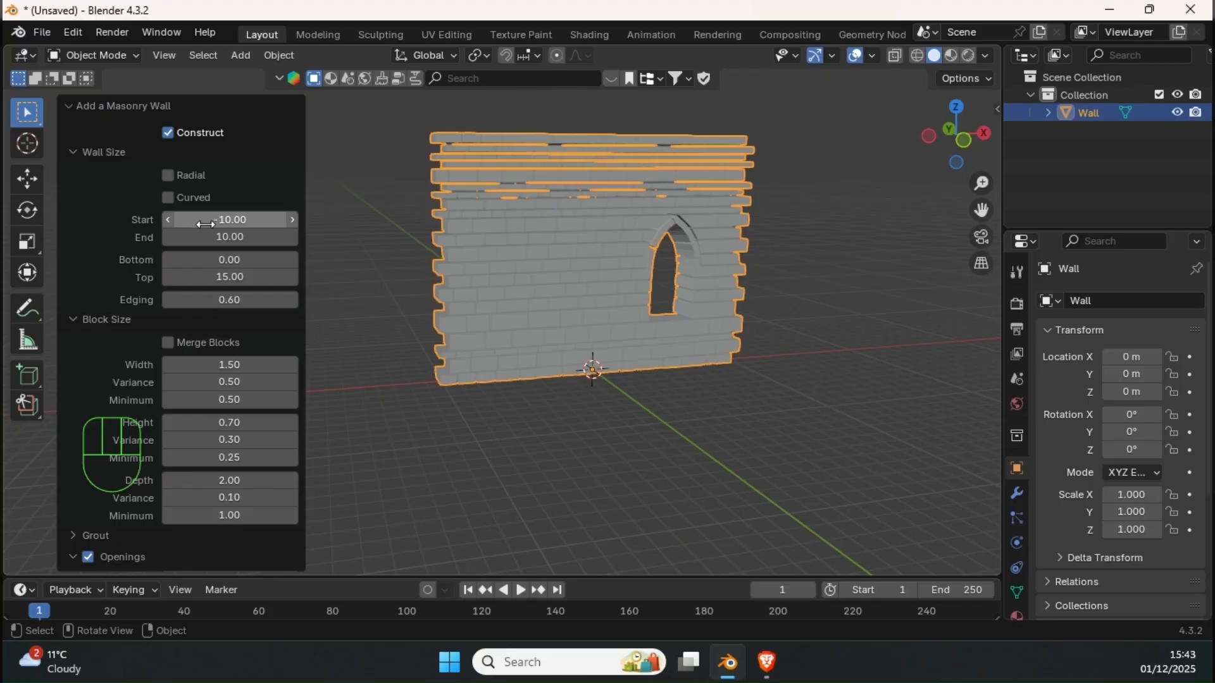
{"action": "left_click_drag", "start_coordinate": [203, 219], "coordinate": [234, 221]}
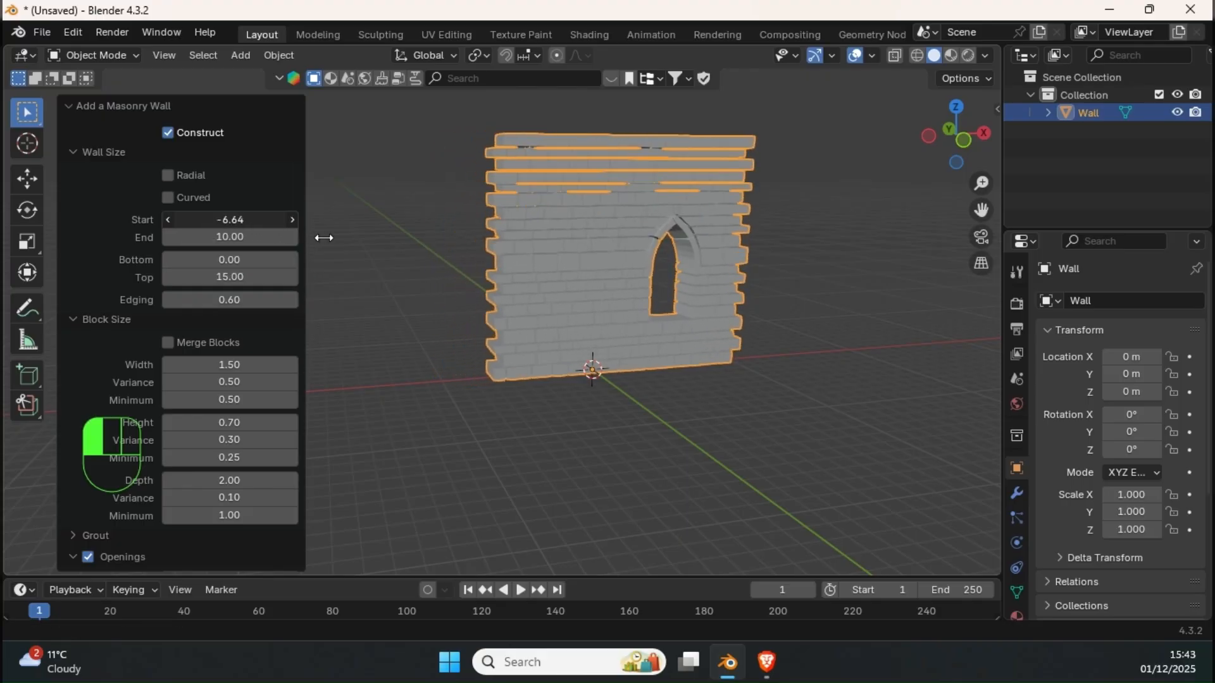
{"action": "left_click_drag", "start_coordinate": [313, 238], "coordinate": [337, 231]}
{"action": "left_click_drag", "start_coordinate": [251, 239], "coordinate": [210, 283]}
{"action": "middle_click_drag", "start_coordinate": [572, 278], "coordinate": [480, 324], "text": "ctrl"}
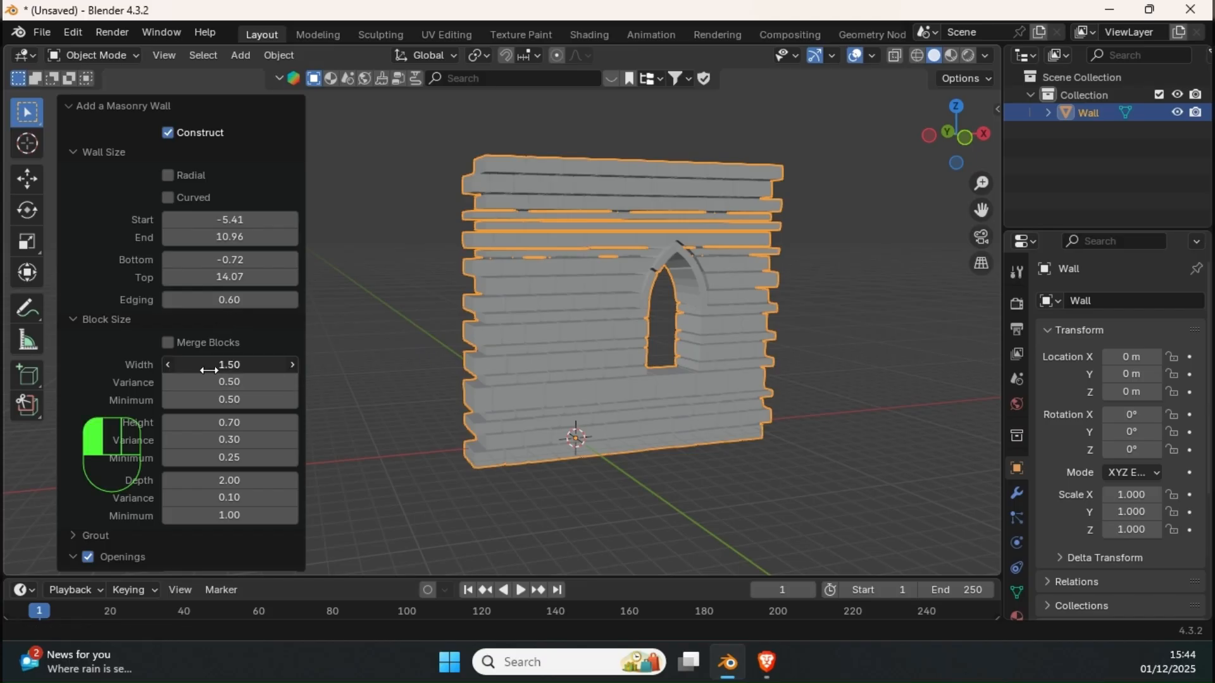
Set the block width to 0.33 with variance 1.22 and minimum 1.49, and the block height to 1.15
{"action": "mouse_move", "coordinate": [210, 371]}
{"action": "left_mouse_down"}
{"action": "mouse_move", "coordinate": [254, 368]}
{"action": "mouse_move", "coordinate": [197, 359]}
{"action": "mouse_move", "coordinate": [222, 393]}
{"action": "mouse_move", "coordinate": [188, 387]}
{"action": "mouse_move", "coordinate": [225, 382]}
{"action": "left_mouse_up"}
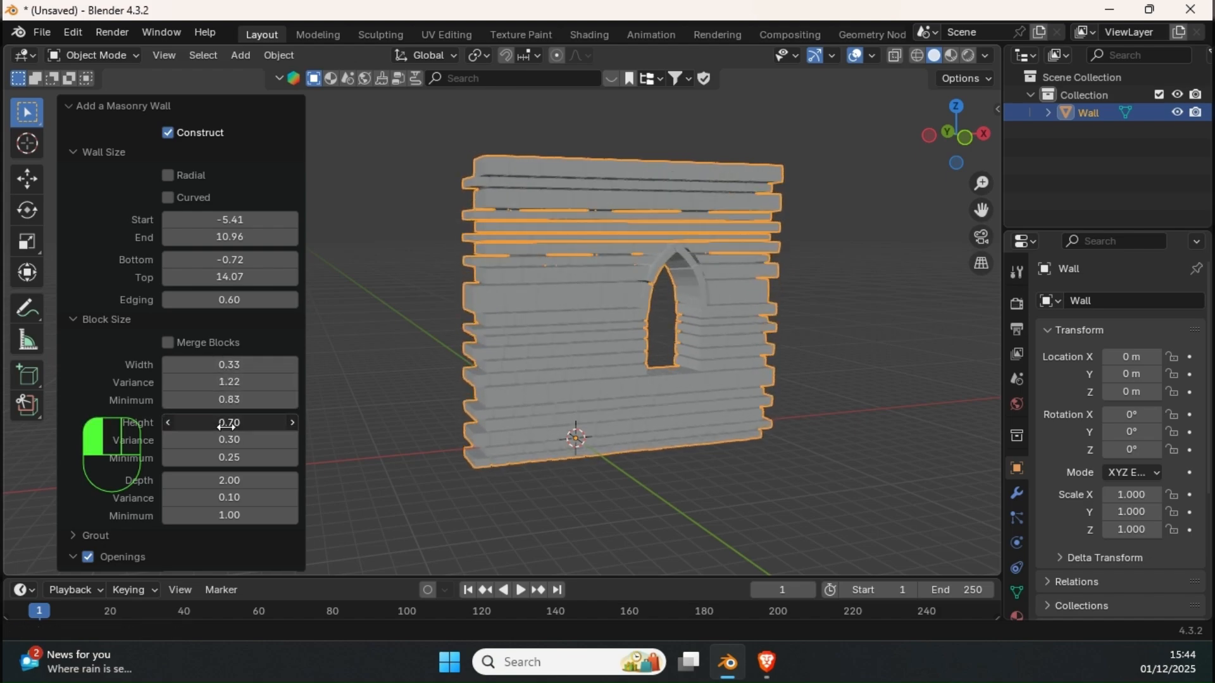
{"action": "left_click_drag", "start_coordinate": [227, 426], "coordinate": [244, 428]}
{"action": "middle_click_drag", "start_coordinate": [697, 314], "coordinate": [529, 300]}
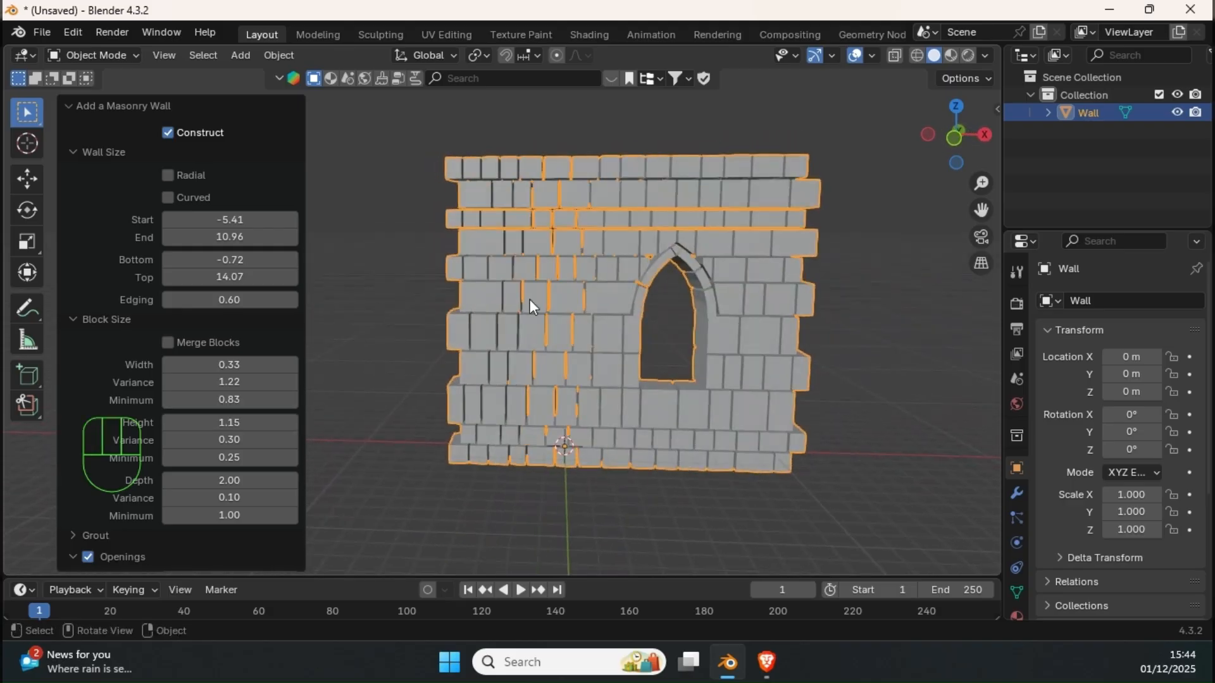
{"action": "left_click_drag", "start_coordinate": [244, 401], "coordinate": [260, 412]}
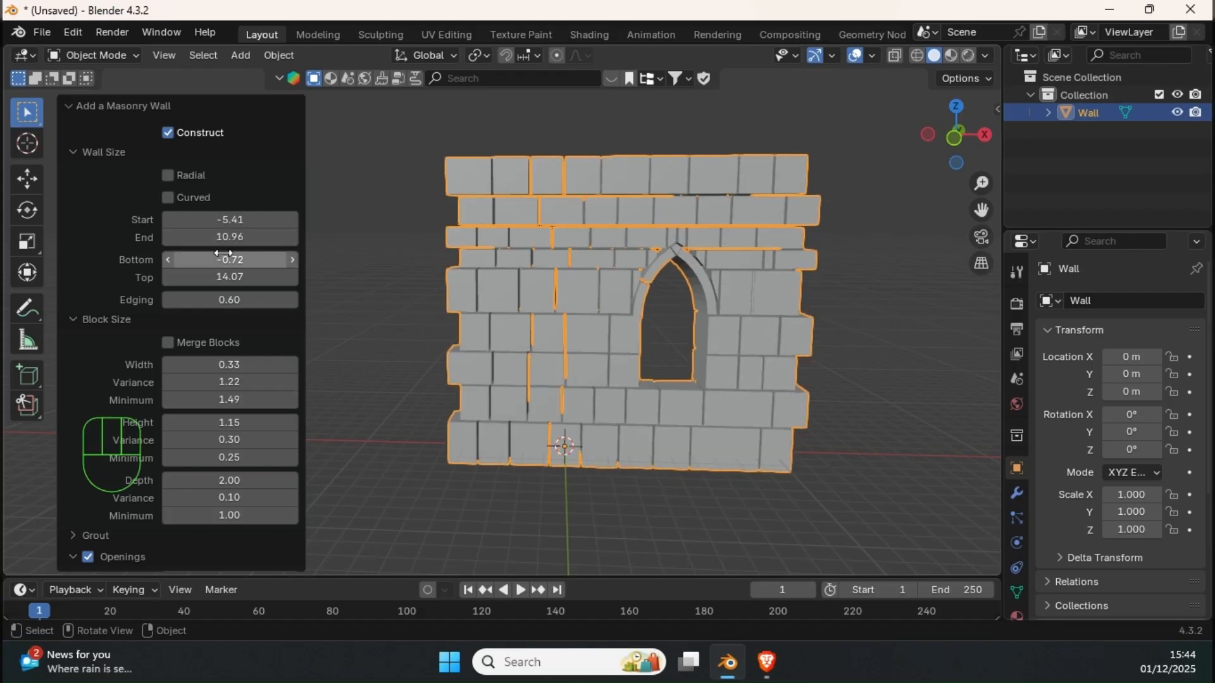
Adjust the wall's bottom extent and set the grout thickness to 0.04
{"action": "left_click_drag", "start_coordinate": [229, 260], "coordinate": [272, 258]}
{"action": "middle_click_drag", "start_coordinate": [455, 342], "coordinate": [499, 266]}
{"action": "scroll", "coordinate": [191, 401], "scroll_direction": "down", "scroll_amount": 6}
{"action": "left_click", "coordinate": [207, 349]}
{"action": "scroll", "coordinate": [499, 266], "scroll_direction": "up", "scroll_amount": 3}
{"action": "middle_click_drag", "start_coordinate": [506, 243], "coordinate": [536, 266], "text": "shift"}
{"action": "mouse_move", "coordinate": [232, 377]}
{"action": "left_mouse_down"}
{"action": "mouse_move", "coordinate": [266, 377]}
{"action": "mouse_move", "coordinate": [212, 373]}
{"action": "left_mouse_up"}
{"action": "mouse_move", "coordinate": [558, 362]}
{"action": "middle_mouse_down"}
{"action": "mouse_move", "coordinate": [559, 376]}
{"action": "mouse_move", "coordinate": [543, 373]}
{"action": "middle_mouse_up"}
{"action": "scroll", "coordinate": [543, 372], "scroll_direction": "down", "scroll_amount": 2}
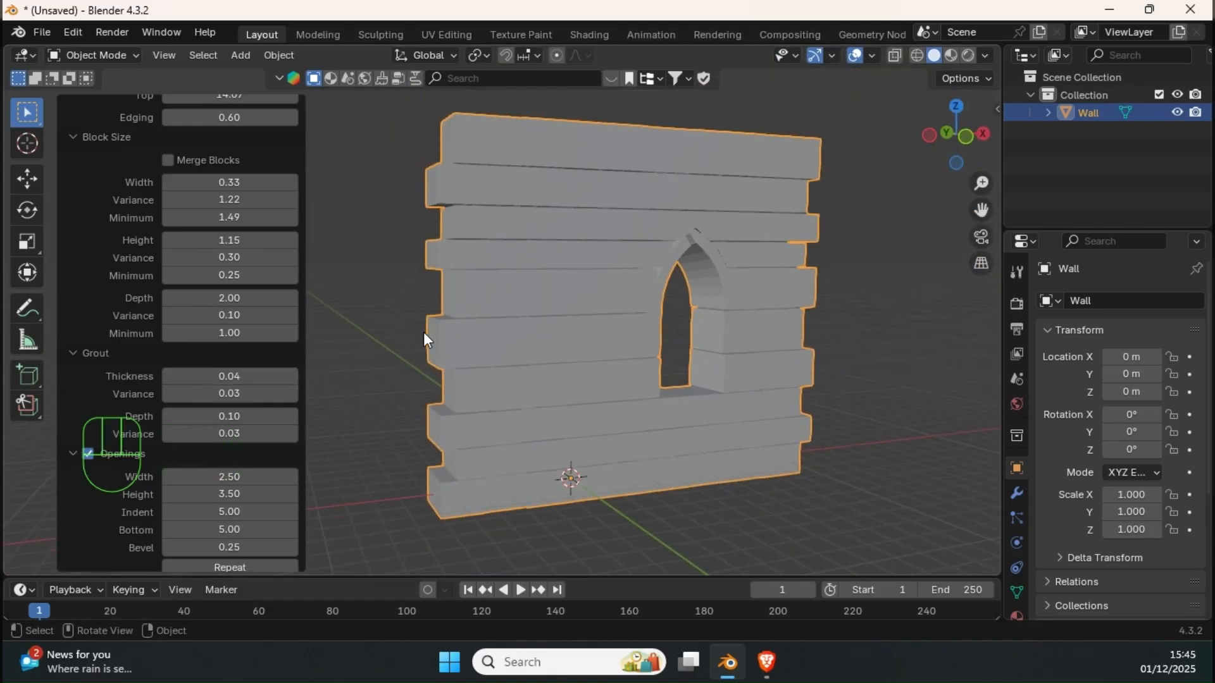
Enlarge the arched window opening to a width of 3.19 and a height of 5.09
{"action": "scroll", "coordinate": [209, 393], "scroll_direction": "down", "scroll_amount": 6}
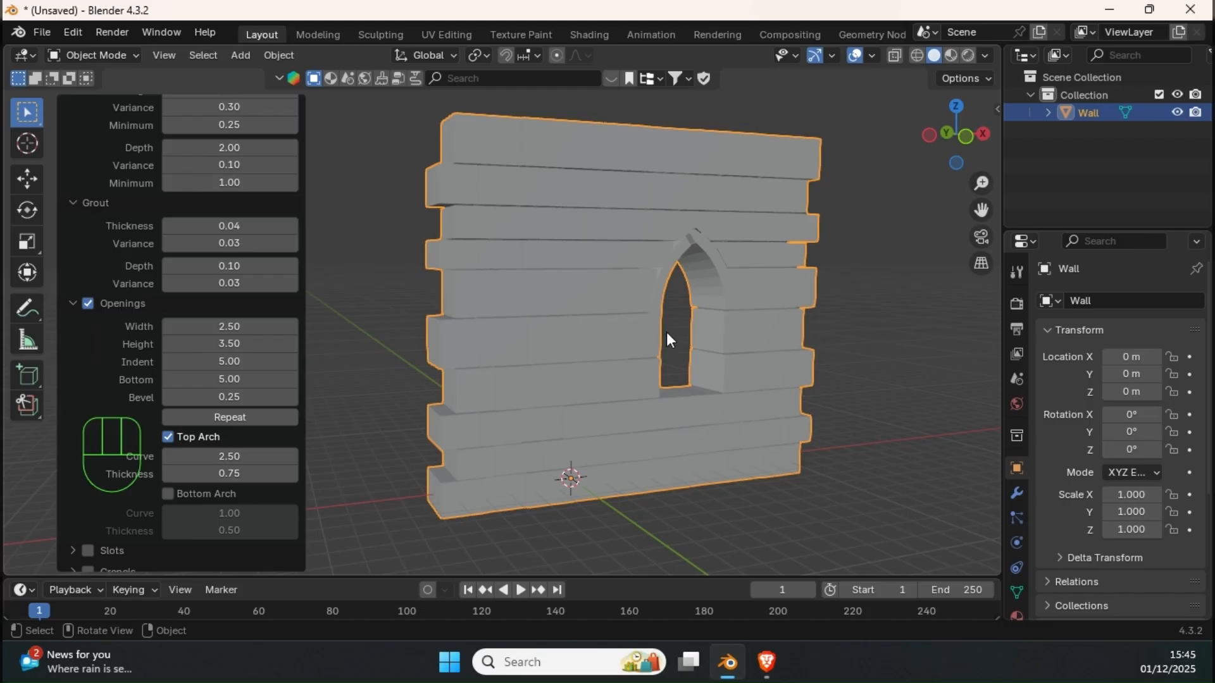
{"action": "middle_click_drag", "start_coordinate": [666, 332], "coordinate": [605, 325]}
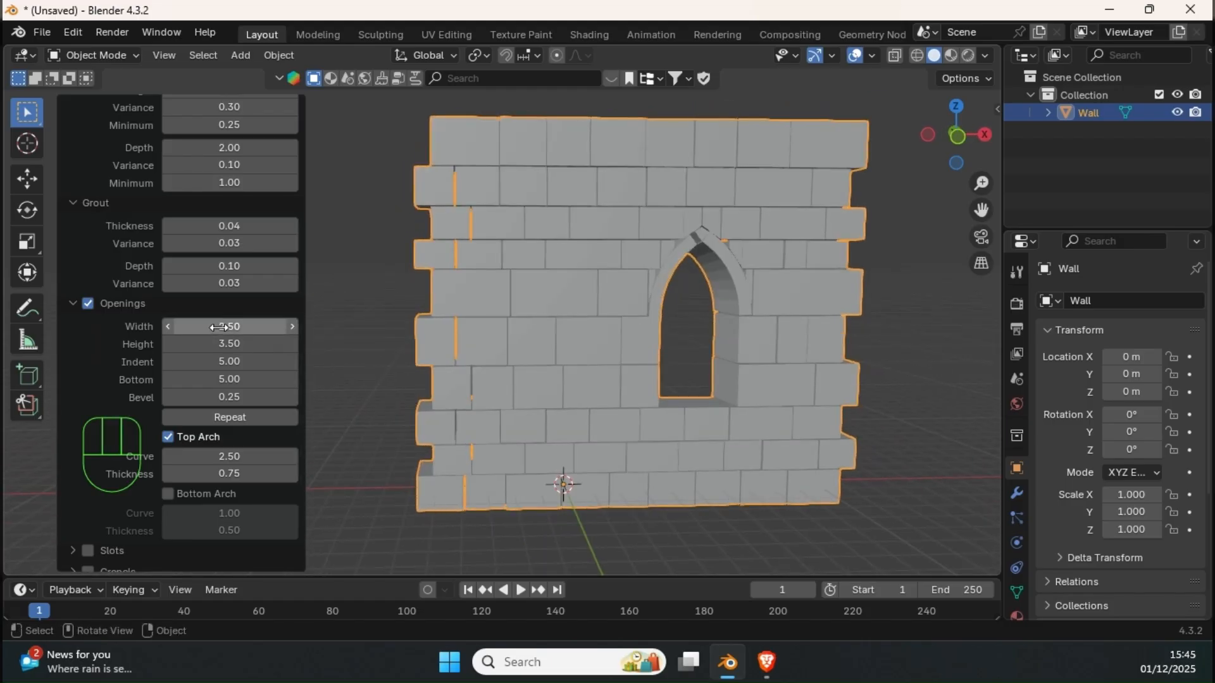
{"action": "left_click_drag", "start_coordinate": [218, 327], "coordinate": [308, 314]}
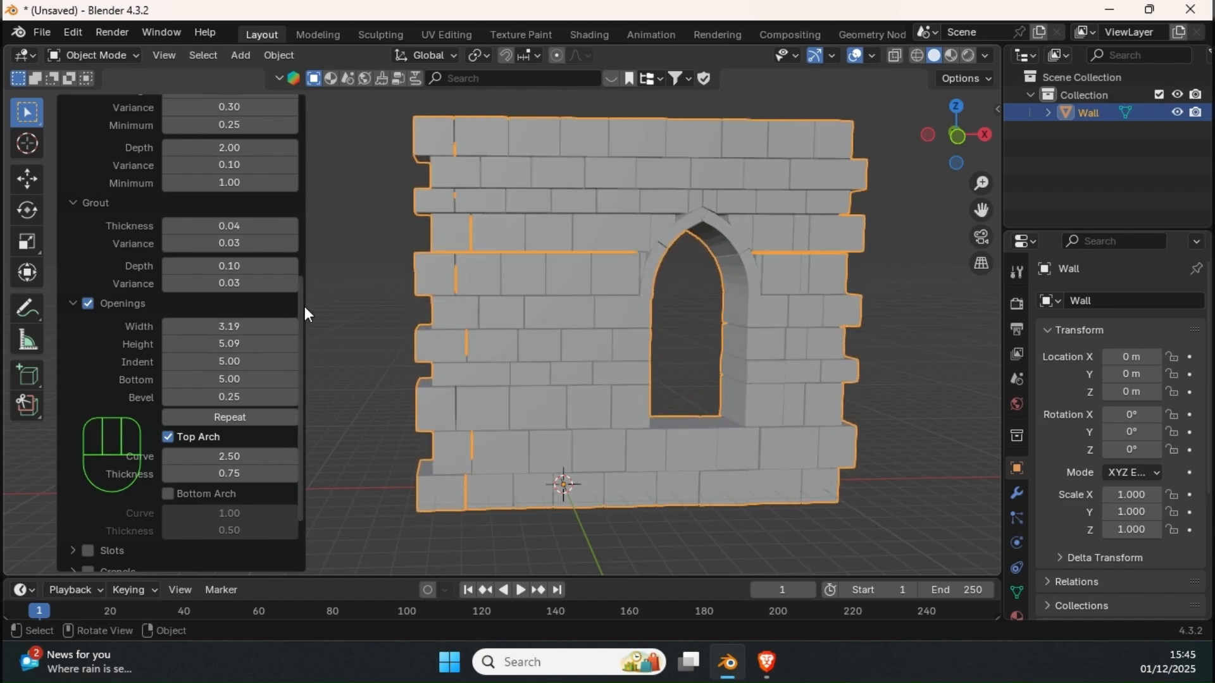
{"action": "middle_click_drag", "start_coordinate": [796, 362], "coordinate": [633, 359]}
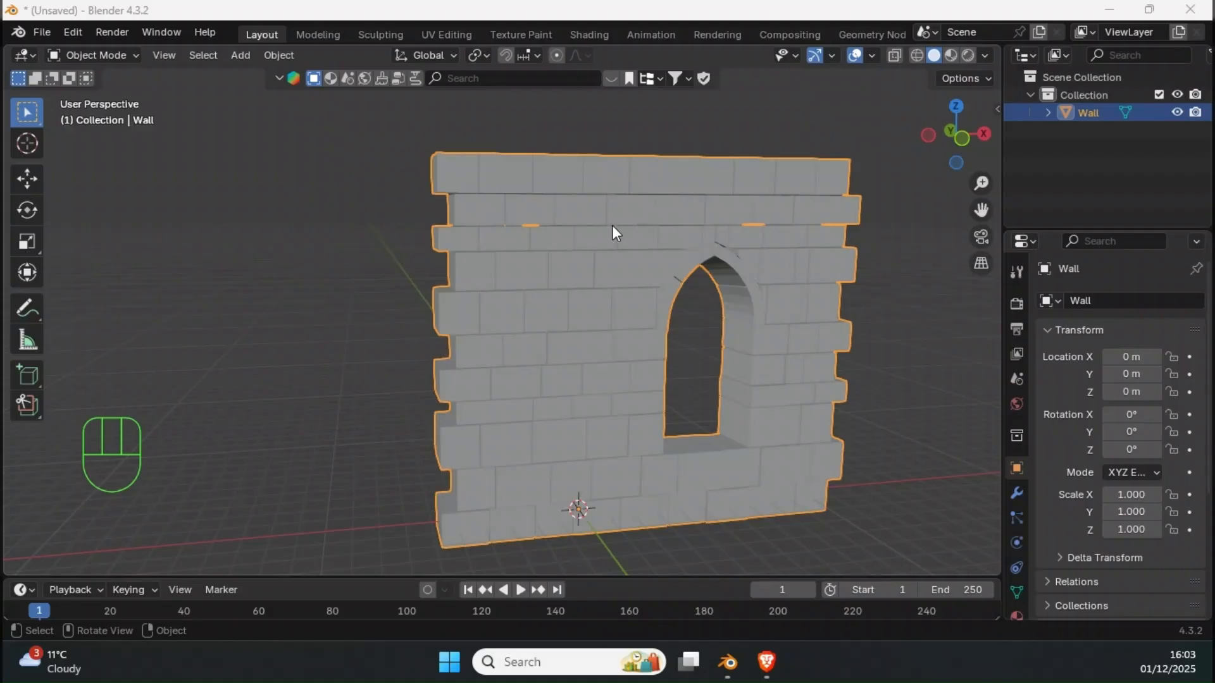
Enter Edit Mode on the wall and delete the faces of the whole end brick halfway up its left edge
{"action": "middle_click_drag", "start_coordinate": [565, 151], "coordinate": [603, 279]}
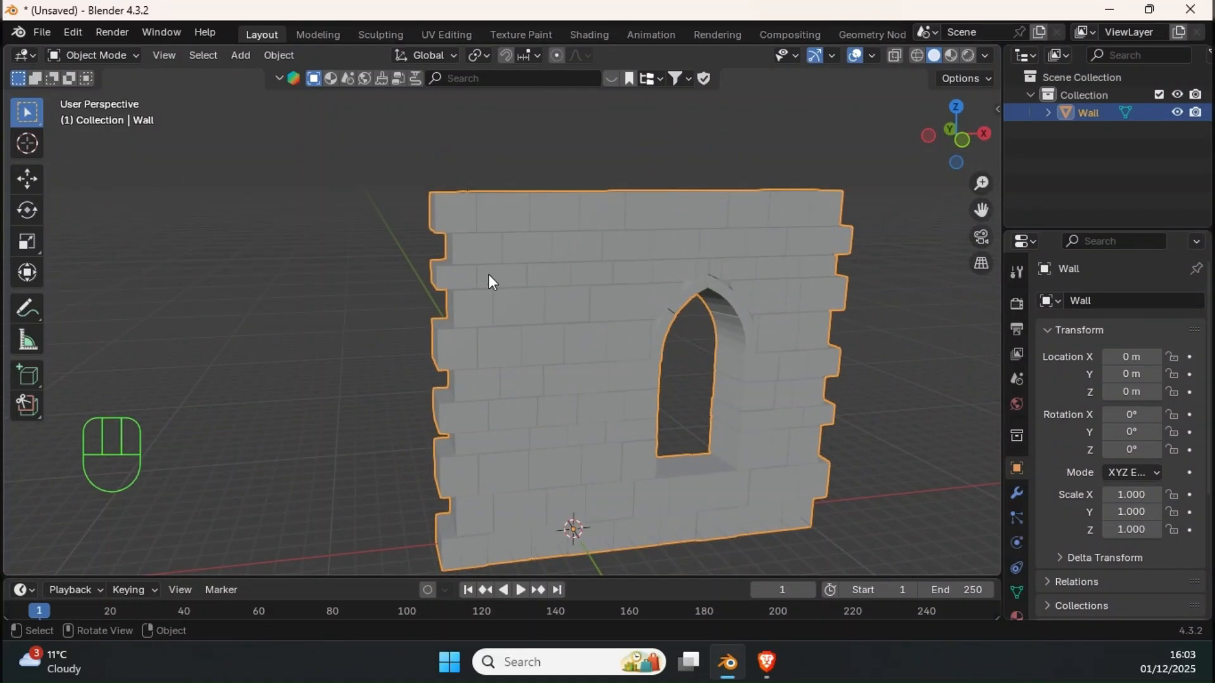
{"action": "middle_click_drag", "start_coordinate": [567, 231], "coordinate": [454, 281]}
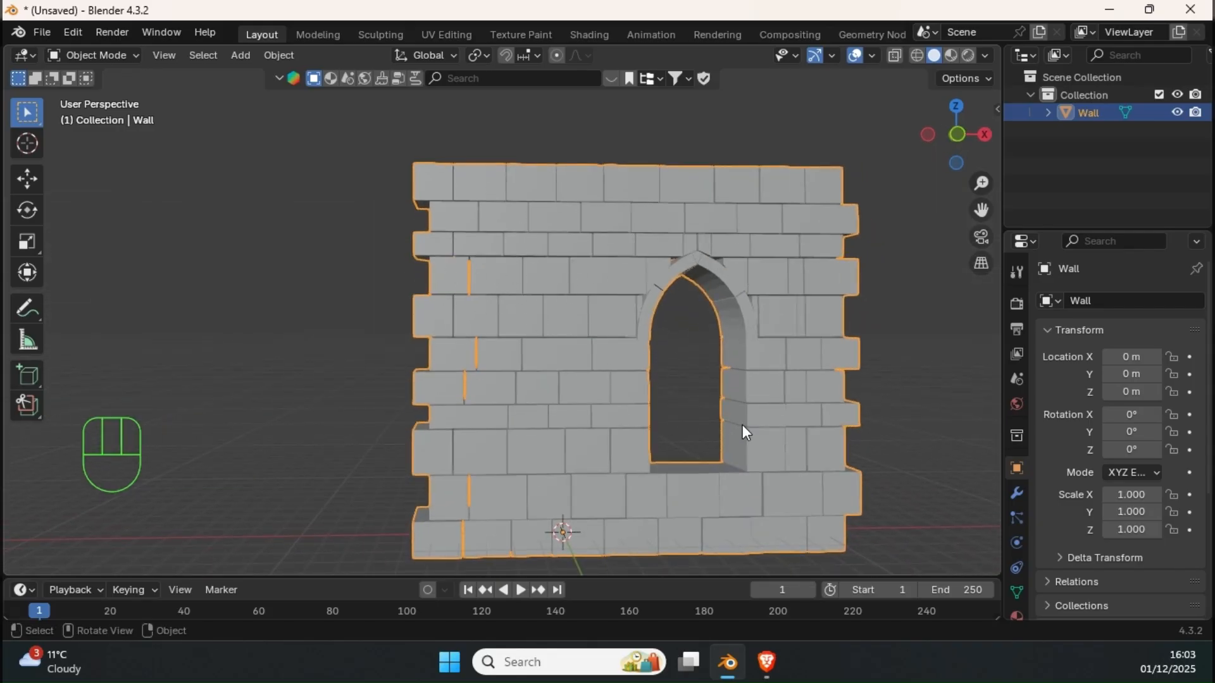
{"action": "middle_click_drag", "start_coordinate": [746, 432], "coordinate": [674, 279], "text": "shift"}
{"action": "middle_click_drag", "start_coordinate": [484, 480], "coordinate": [542, 476]}
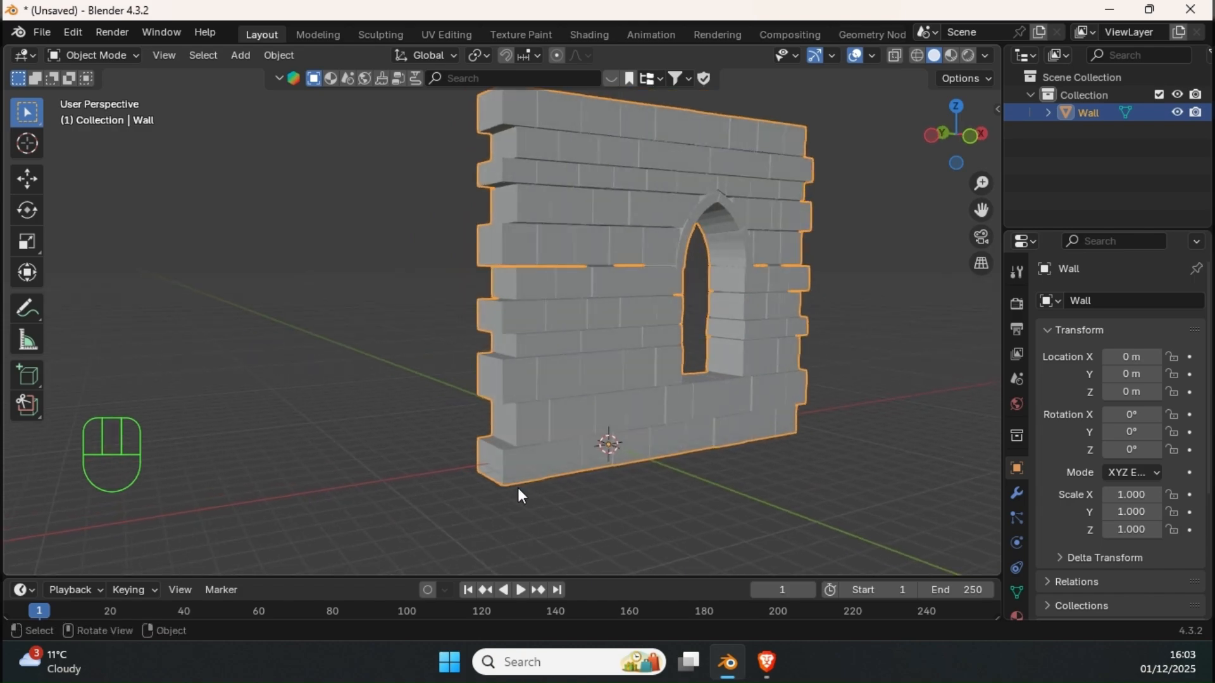
{"action": "middle_click_drag", "start_coordinate": [584, 353], "coordinate": [536, 322], "text": "shift"}
{"action": "middle_click_drag", "start_coordinate": [608, 273], "coordinate": [602, 289]}
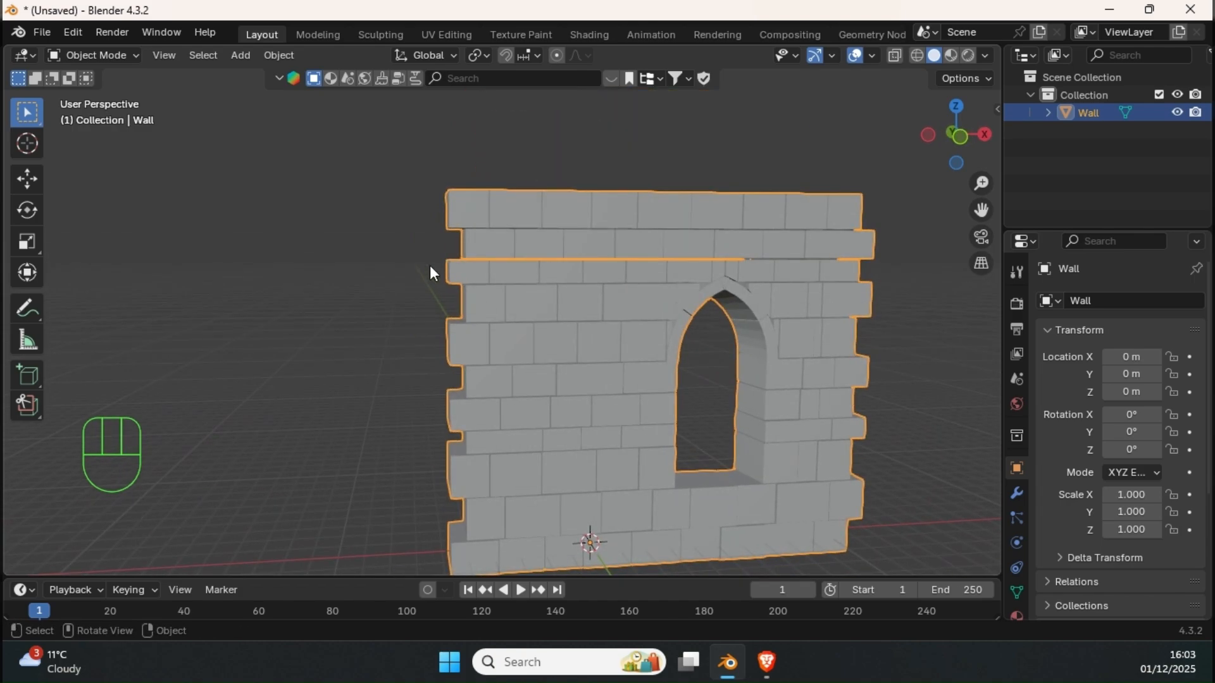
{"action": "key", "text": "Tab"}
{"action": "middle_click_drag", "start_coordinate": [536, 337], "coordinate": [518, 305]}
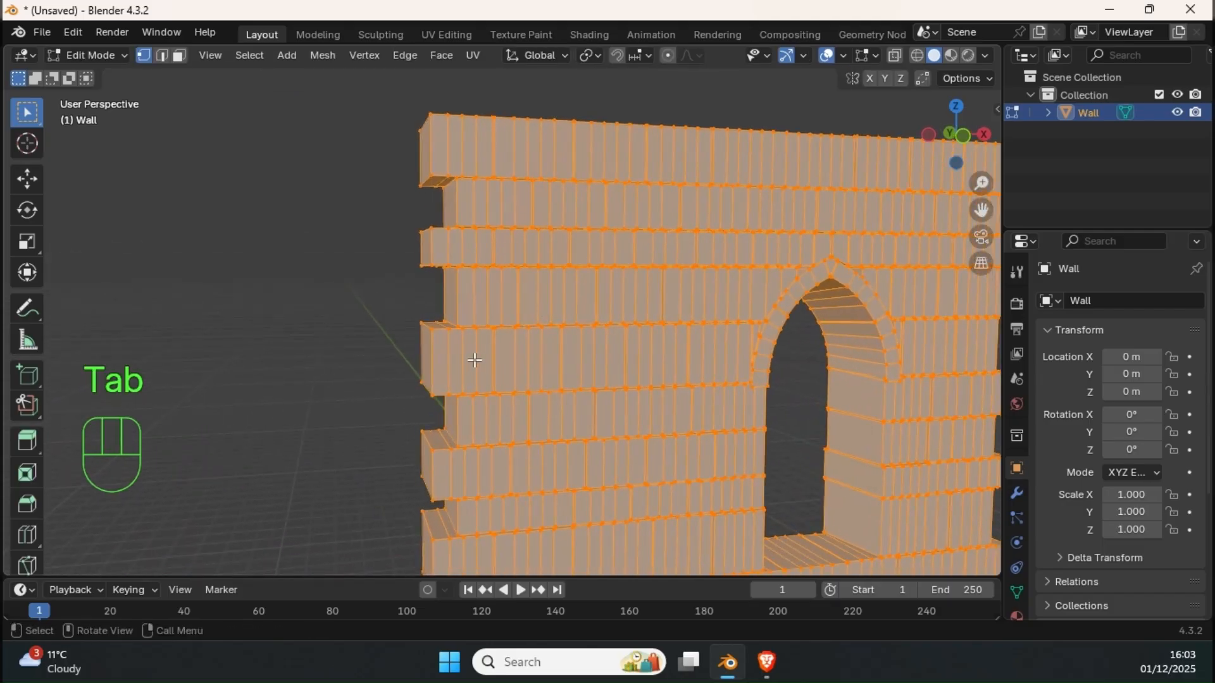
{"action": "left_click", "coordinate": [373, 355]}
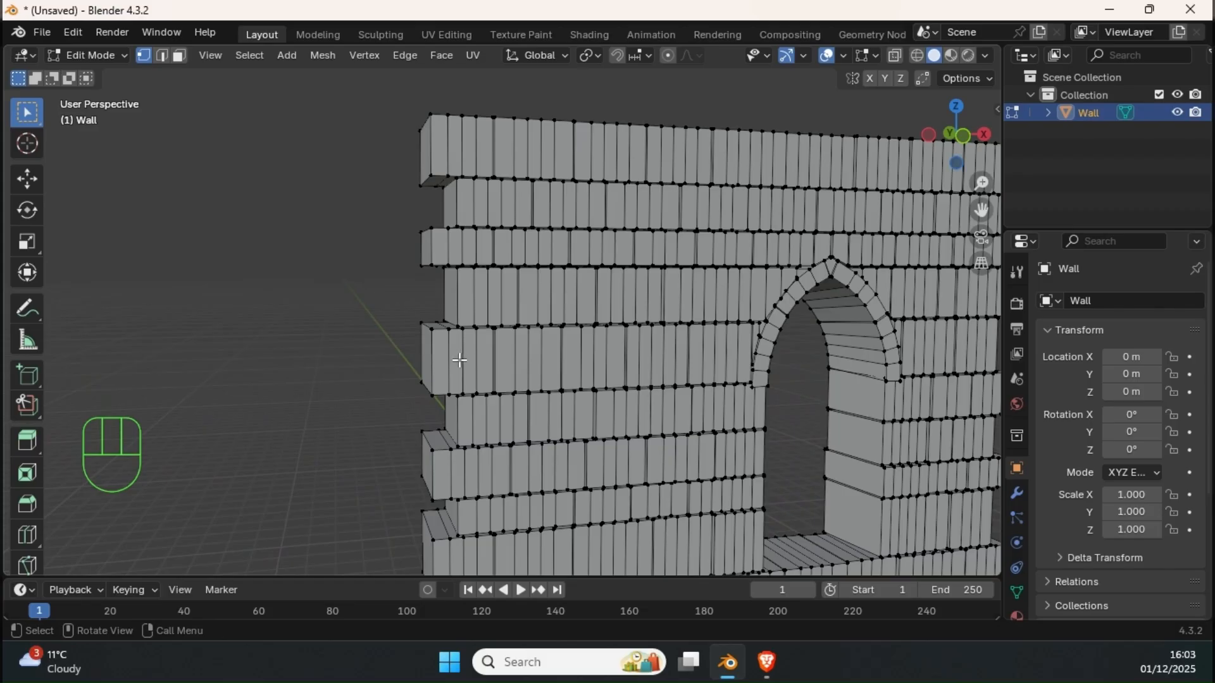
{"action": "key", "text": "l"}
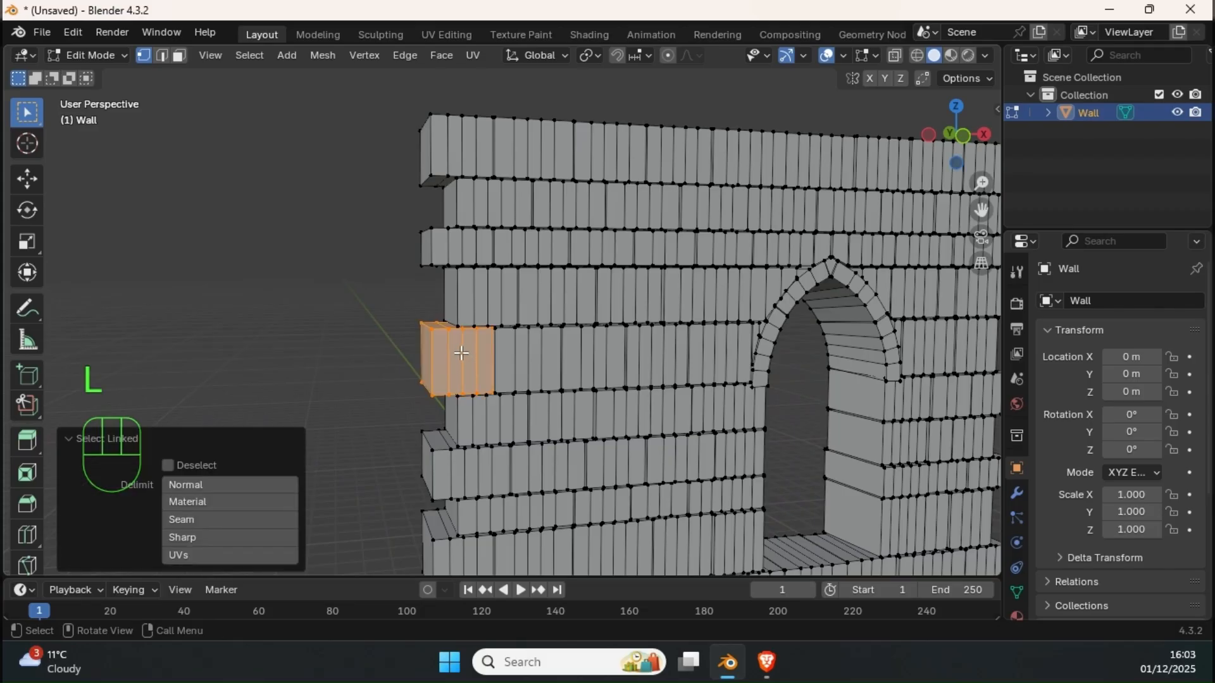
{"action": "key", "text": "Delete"}
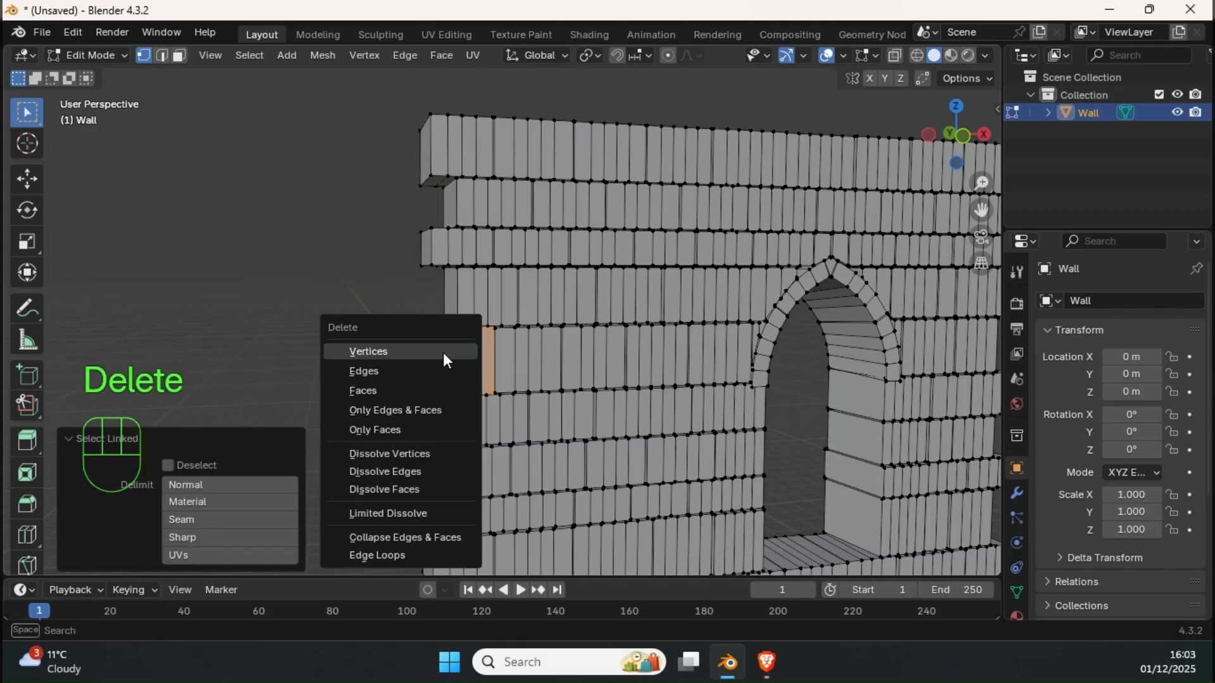
{"action": "left_click", "coordinate": [392, 391]}
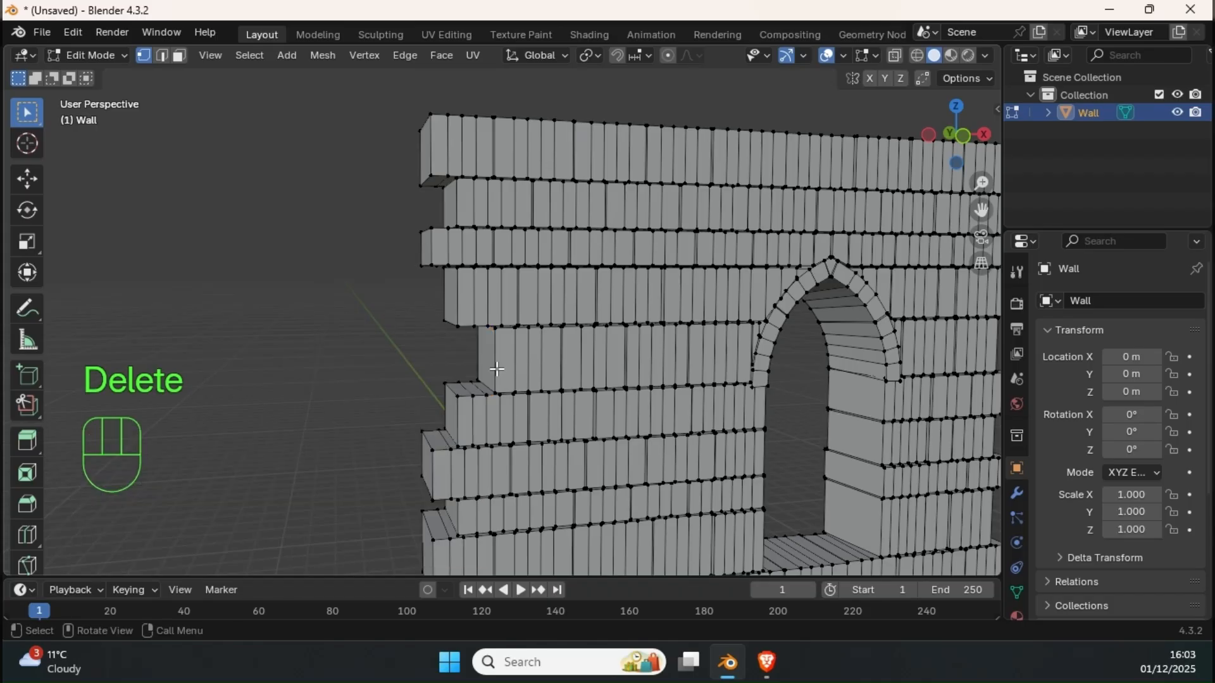
Duplicate the brick beside the new gap and place the copy on top of the wall, about 6.58 m higher
{"action": "key", "text": "l"}
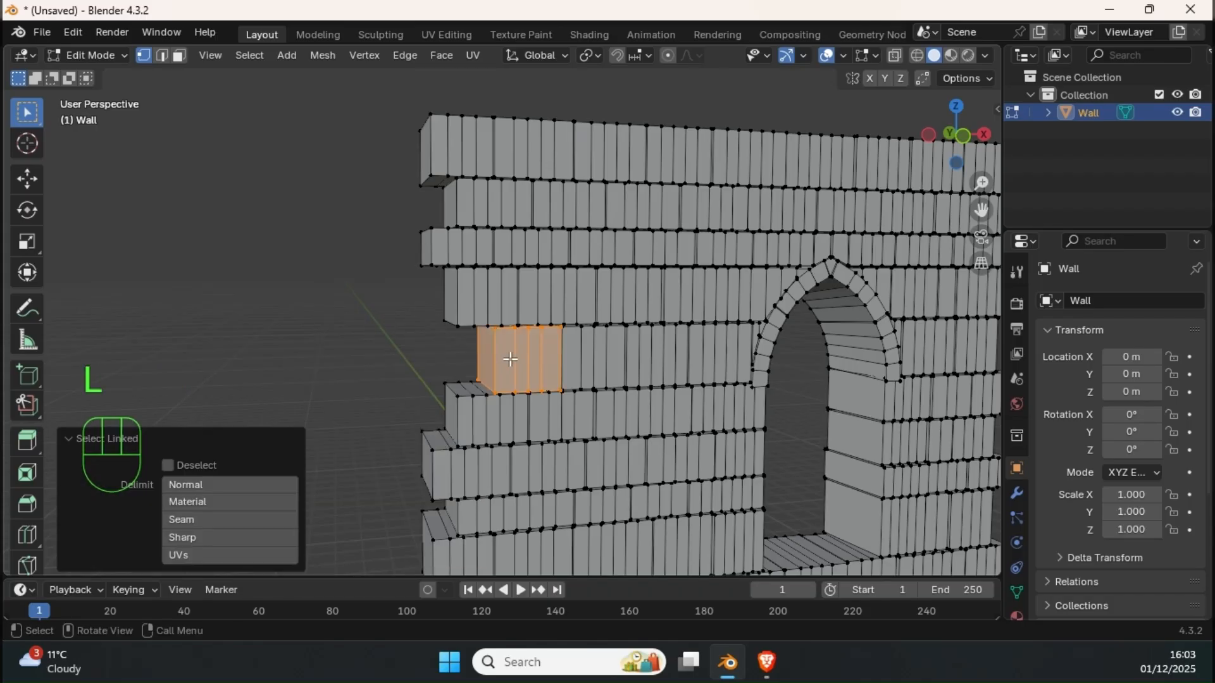
{"action": "mouse_move", "coordinate": [548, 328]}
{"action": "middle_mouse_down"}
{"action": "mouse_move", "coordinate": [575, 331]}
{"action": "mouse_move", "coordinate": [544, 345]}
{"action": "mouse_move", "coordinate": [597, 348]}
{"action": "mouse_move", "coordinate": [532, 274]}
{"action": "mouse_move", "coordinate": [530, 326]}
{"action": "middle_mouse_up"}
{"action": "middle_click_drag", "start_coordinate": [565, 286], "coordinate": [546, 304]}
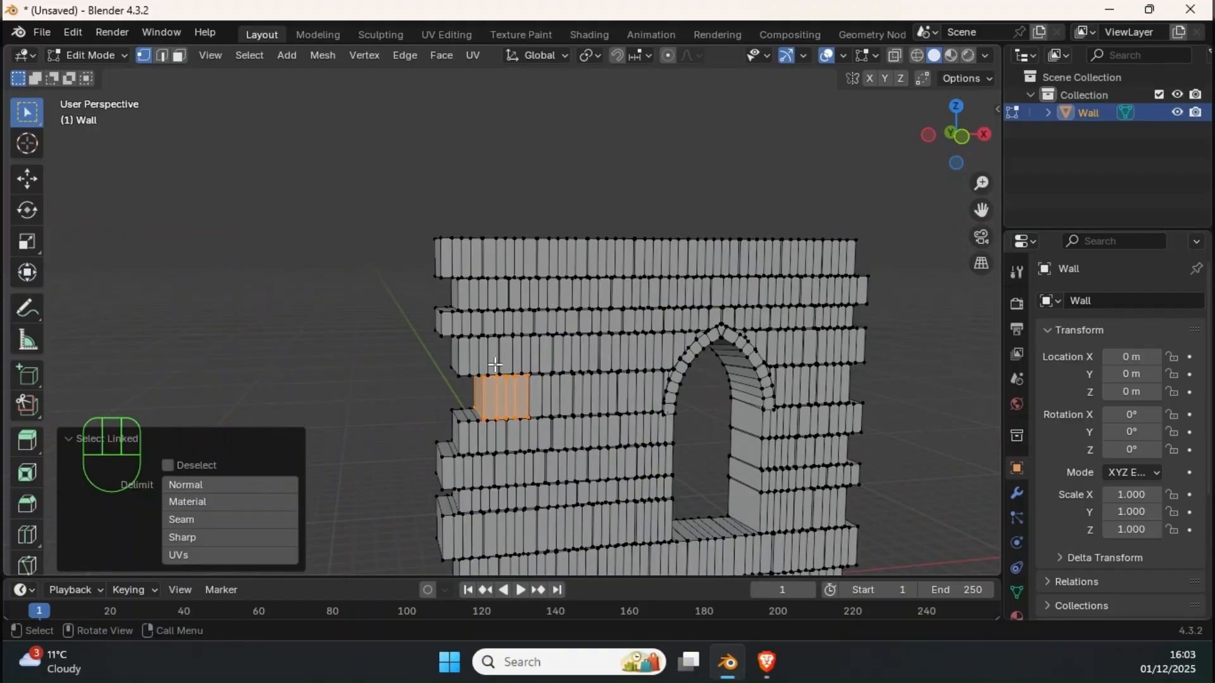
{"action": "key", "text": "shift+d"}
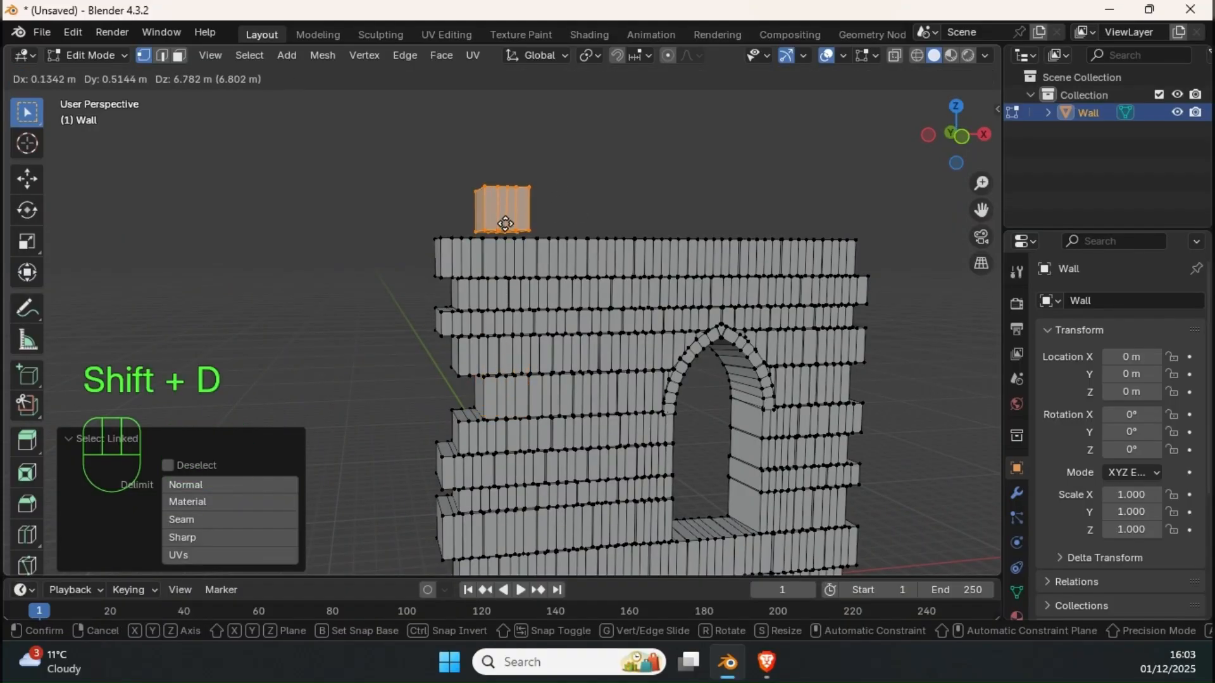
{"action": "left_click", "coordinate": [501, 241]}
{"action": "middle_click_drag", "start_coordinate": [502, 244], "coordinate": [524, 303]}
{"action": "middle_click_drag", "start_coordinate": [522, 389], "coordinate": [636, 312]}
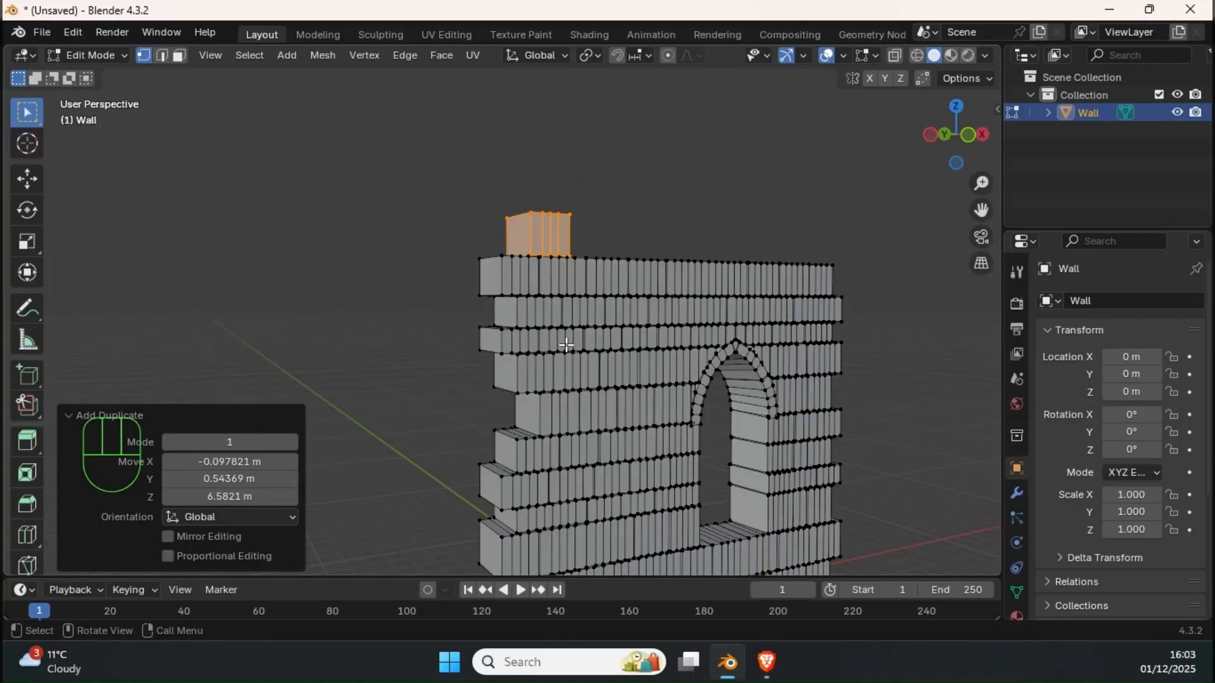
Delete another brick at the wall's left edge and one inside the third course from the top
{"action": "left_click", "coordinate": [26, 179]}
{"action": "middle_click_drag", "start_coordinate": [567, 345], "coordinate": [504, 396]}
{"action": "key", "text": "l"}
{"action": "key", "text": "semicolon"}
{"action": "key", "text": "x"}
{"action": "left_click", "coordinate": [487, 334]}
{"action": "key", "text": "l"}
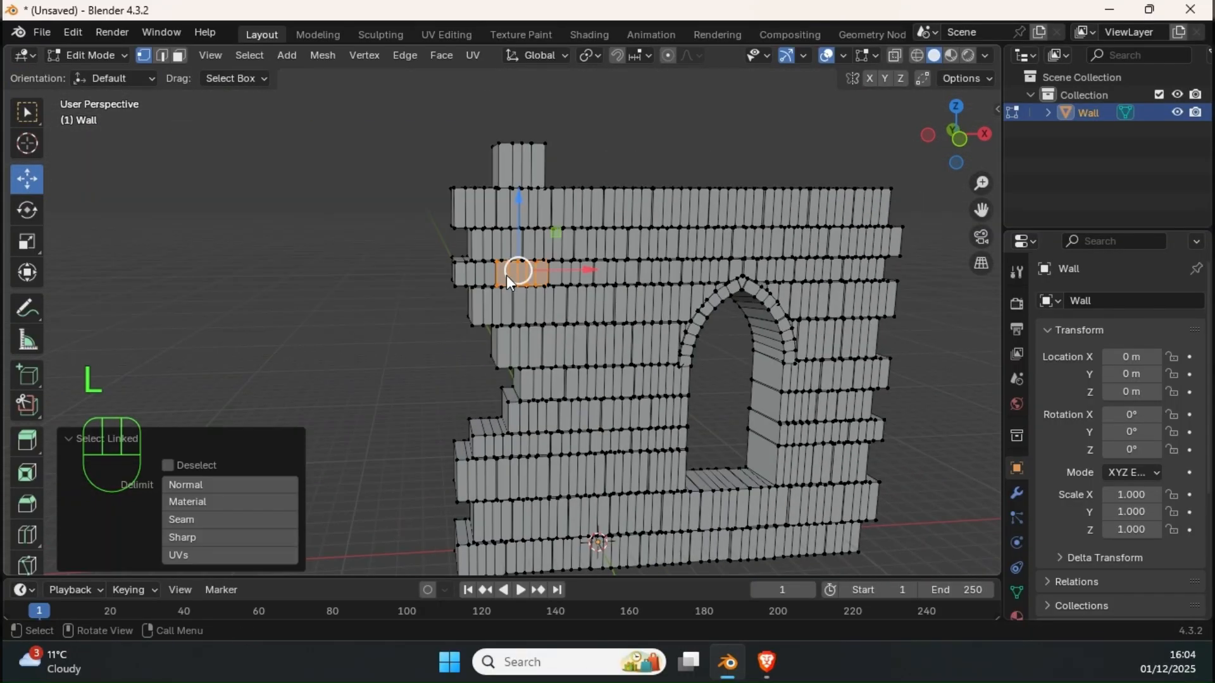
{"action": "key", "text": "x"}
{"action": "left_click", "coordinate": [508, 279]}
Delete bricks from the wall's top course above the arch to leave a broken upper edge
{"action": "middle_click_drag", "start_coordinate": [563, 292], "coordinate": [366, 380], "text": "shift"}
{"action": "key", "text": "l"}
{"action": "key", "text": "Delete"}
{"action": "left_click", "coordinate": [580, 298]}
{"action": "key", "text": "x"}
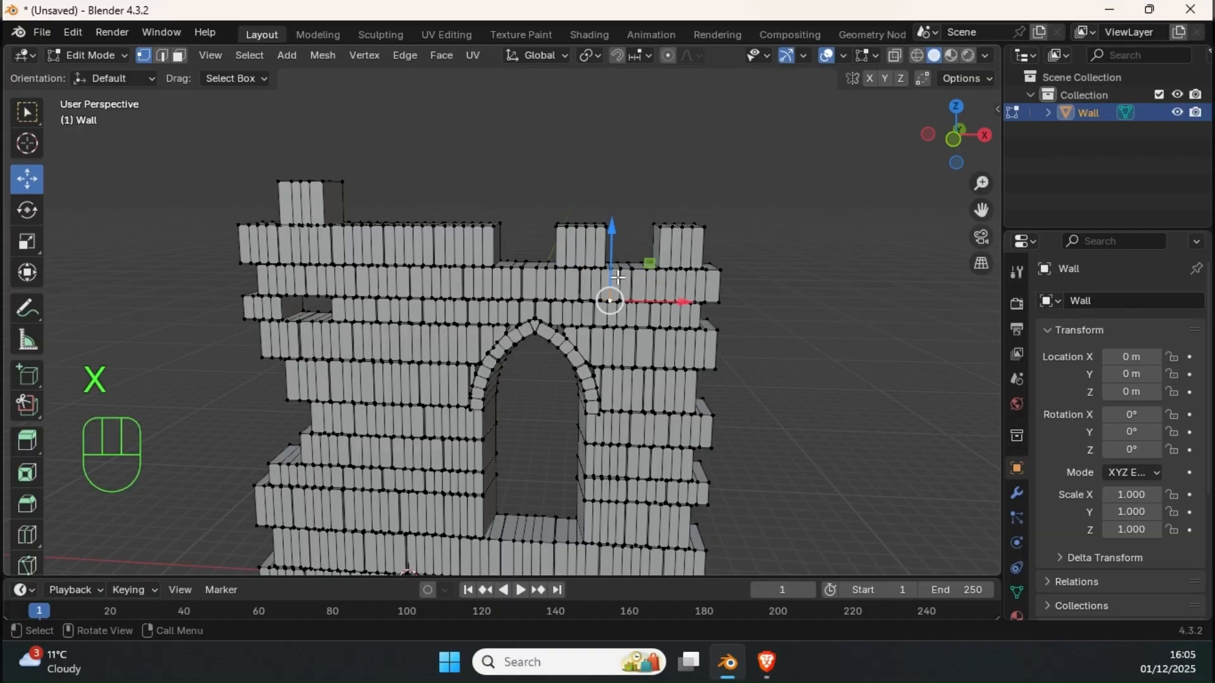
Delete more bricks from the lower courses at the wall's left end to form a stepped, crumbled edge
{"action": "middle_click_drag", "start_coordinate": [617, 277], "coordinate": [658, 250]}
{"action": "key", "text": "l"}
{"action": "key", "text": "x"}
{"action": "left_click", "coordinate": [457, 354]}
{"action": "key", "text": "l"}
{"action": "key", "text": "x"}
{"action": "left_click", "coordinate": [451, 315]}
Duplicate a wall brick, place the copy on the ground beyond the wall's left end and rotate it slightly
{"action": "middle_click_drag", "start_coordinate": [453, 316], "coordinate": [499, 374]}
{"action": "key", "text": "l"}
{"action": "key", "text": "shift+d"}
{"action": "left_click_drag", "start_coordinate": [502, 441], "coordinate": [437, 405]}
{"action": "left_click", "coordinate": [27, 210]}
Duplicate an edge brick of the wall and stack the copy on the loose brick at the left end
{"action": "key", "text": "l"}
{"action": "key", "text": "shift+d"}
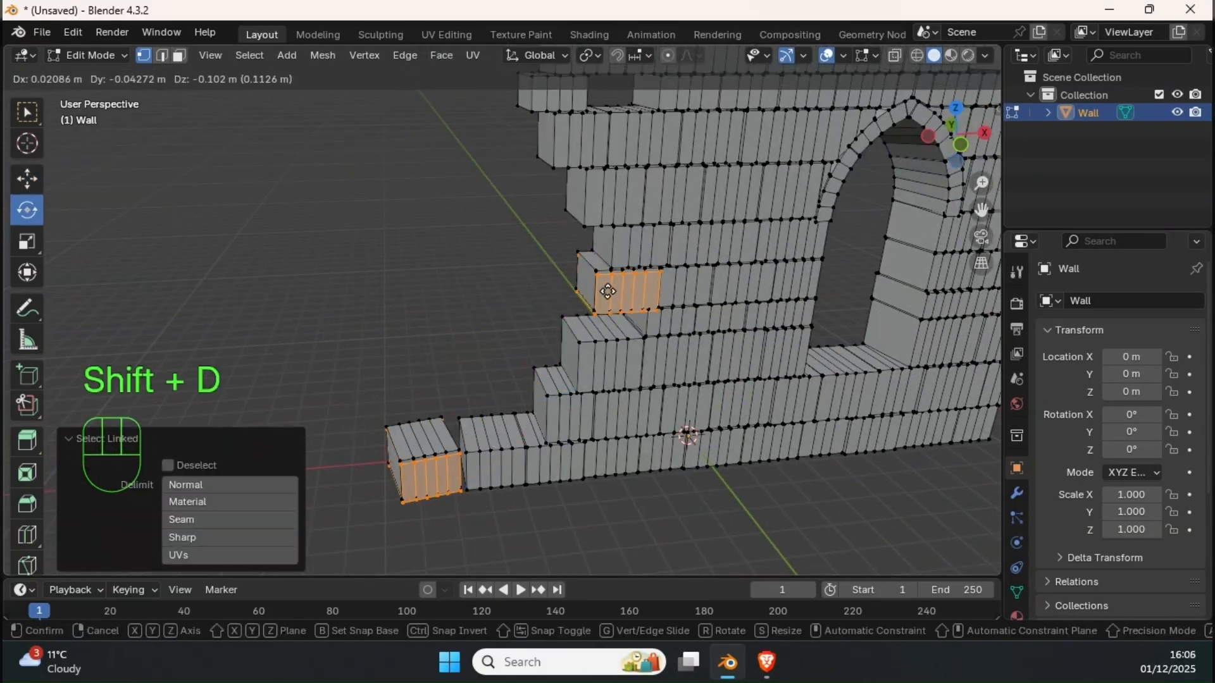
{"action": "left_click", "coordinate": [464, 429]}
{"action": "left_click", "coordinate": [26, 179]}
{"action": "middle_click_drag", "start_coordinate": [405, 354], "coordinate": [551, 329]}
{"action": "left_click_drag", "start_coordinate": [556, 291], "coordinate": [556, 325]}
{"action": "left_click_drag", "start_coordinate": [489, 387], "coordinate": [438, 387]}
Duplicate the loose brick, lower the copy to the ground in front of the wall and tilt it as fallen rubble
{"action": "middle_click_drag", "start_coordinate": [544, 367], "coordinate": [472, 379]}
{"action": "key", "text": "shift+d"}
{"action": "left_click_drag", "start_coordinate": [586, 218], "coordinate": [586, 325]}
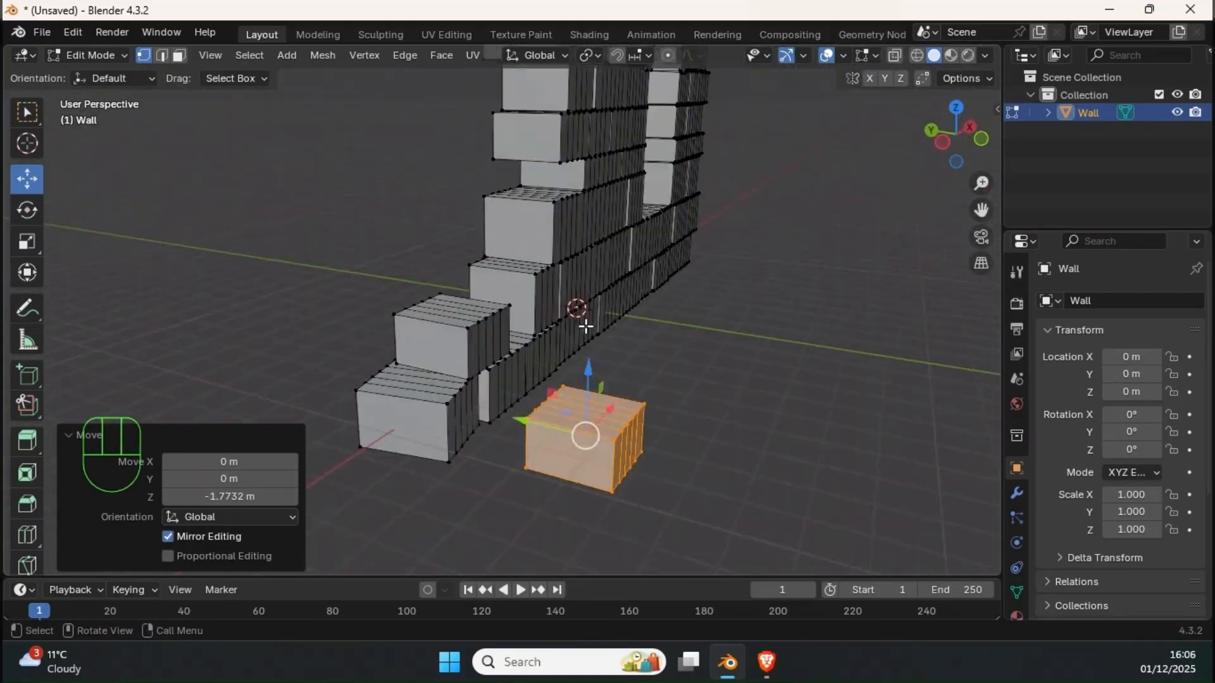
{"action": "left_click", "coordinate": [26, 210]}
{"action": "left_click_drag", "start_coordinate": [538, 373], "coordinate": [507, 396]}
{"action": "left_click", "coordinate": [26, 179]}
{"action": "middle_click_drag", "start_coordinate": [443, 354], "coordinate": [608, 330]}
{"action": "left_click_drag", "start_coordinate": [386, 276], "coordinate": [388, 283]}
Select the lower loose brick, raise it about 1.36 m along Z and fine-tune its height from the front
{"action": "middle_click_drag", "start_coordinate": [443, 329], "coordinate": [544, 354]}
{"action": "key", "text": "l"}
{"action": "left_click_drag", "start_coordinate": [418, 355], "coordinate": [419, 297]}
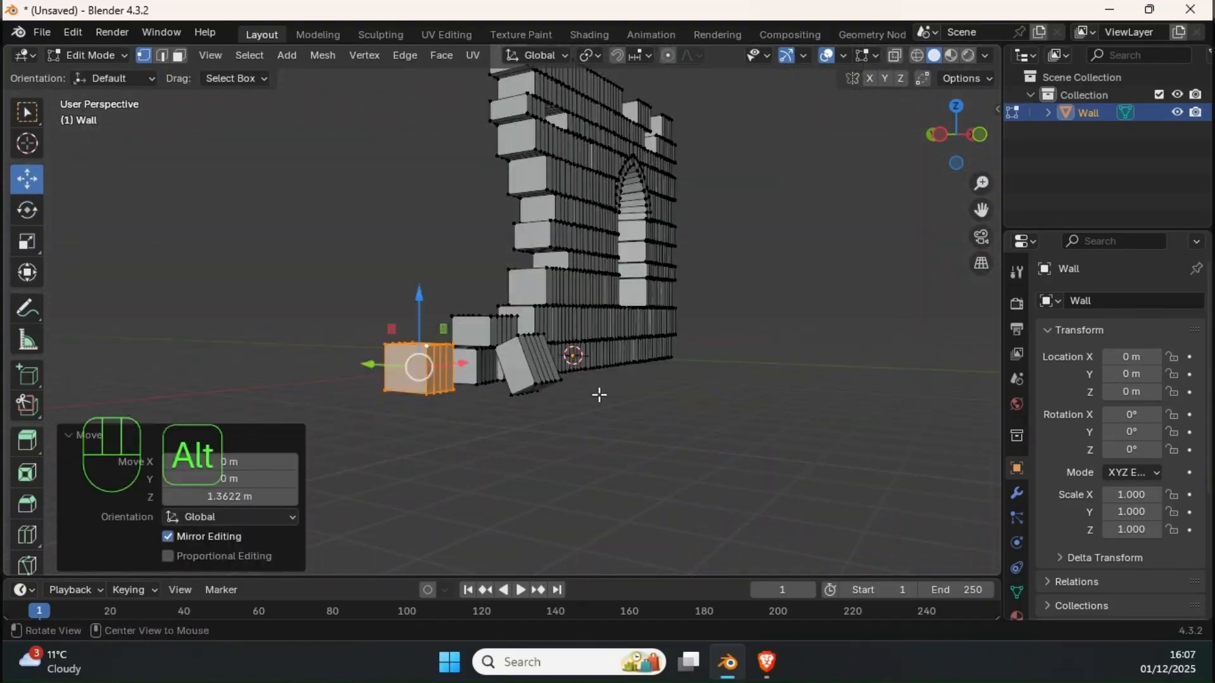
{"action": "key", "text": "KP_1"}
{"action": "left_click_drag", "start_coordinate": [265, 291], "coordinate": [266, 326]}
{"action": "key", "text": "l"}
{"action": "key", "text": "ctrl+z"}
Duplicate a brick from the wall's lower left end and place the copy on the ground behind the wall
{"action": "left_click_drag", "start_coordinate": [382, 333], "coordinate": [683, 329], "text": "alt"}
{"action": "left_click", "coordinate": [564, 403]}
{"action": "key", "text": "l"}
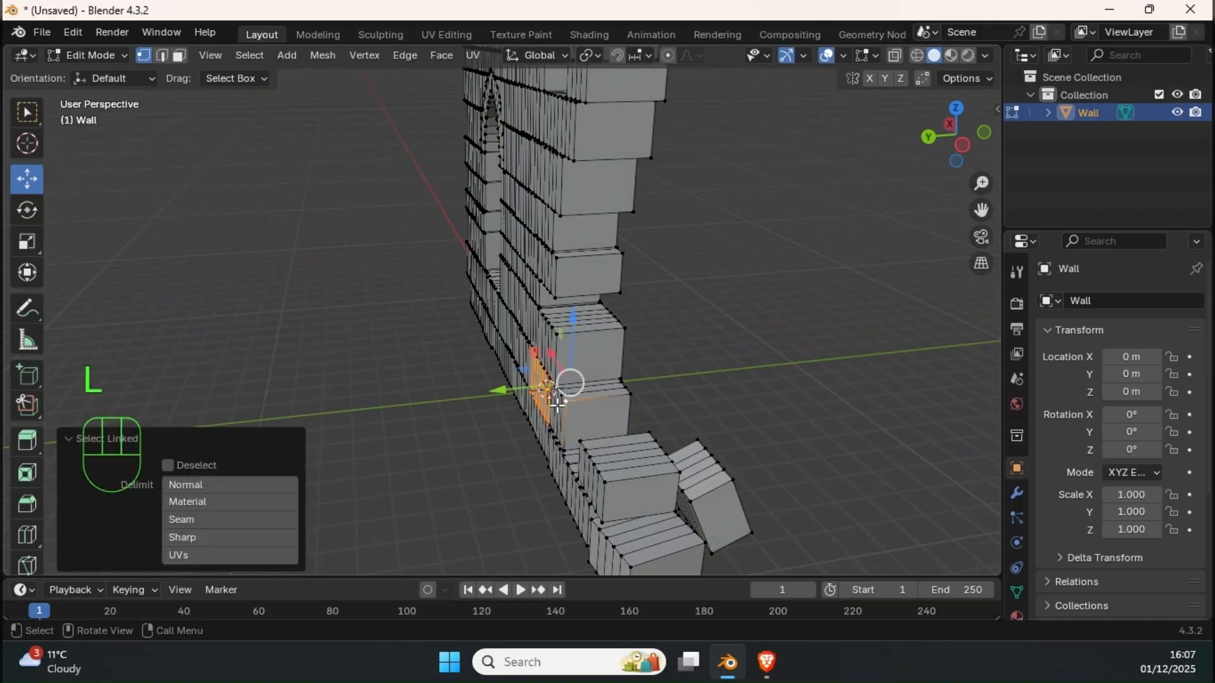
{"action": "key", "text": "shift+d"}
{"action": "left_click", "coordinate": [442, 466]}
Duplicate the brick behind the wall, place the copy farther out and rotate it 37.7° about Z
{"action": "left_click_drag", "start_coordinate": [443, 379], "coordinate": [570, 354], "text": "alt"}
{"action": "key", "text": "shift+d"}
{"action": "left_click_drag", "start_coordinate": [639, 380], "coordinate": [611, 405]}
{"action": "left_click", "coordinate": [27, 210]}
{"action": "left_click", "coordinate": [27, 179]}
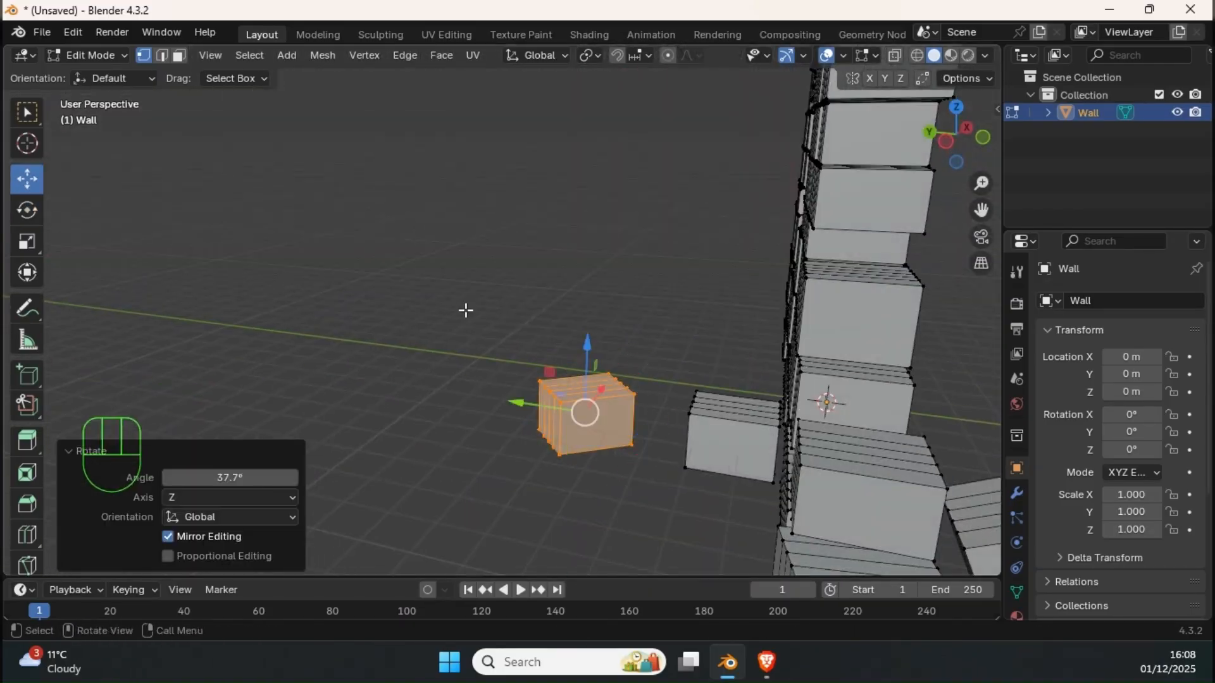
Duplicate the fallen bricks, place the copies on the ground at the wall's opposite end and rotate them slightly
{"action": "scroll", "coordinate": [465, 310], "scroll_direction": "down", "scroll_amount": 6}
{"action": "middle_click_drag", "start_coordinate": [465, 310], "coordinate": [354, 335]}
{"action": "key", "text": "l"}
{"action": "key", "text": "l"}
{"action": "key", "text": "l"}
{"action": "key", "text": "shift+d"}
{"action": "left_click_drag", "start_coordinate": [538, 407], "coordinate": [817, 437]}
{"action": "left_click_drag", "start_coordinate": [709, 410], "coordinate": [737, 413]}
{"action": "left_click", "coordinate": [27, 210]}
{"action": "left_click_drag", "start_coordinate": [630, 473], "coordinate": [656, 476]}
Duplicate one of the copied bricks, raise the copy and shift it about 0.72 m along Y beside the wall
{"action": "left_click", "coordinate": [27, 179]}
{"action": "middle_click_drag", "start_coordinate": [709, 437], "coordinate": [690, 354]}
{"action": "key", "text": "l"}
{"action": "key", "text": "shift+d"}
{"action": "left_click_drag", "start_coordinate": [581, 346], "coordinate": [577, 312]}
{"action": "left_click", "coordinate": [26, 210]}
{"action": "middle_click_drag", "start_coordinate": [601, 354], "coordinate": [683, 185]}
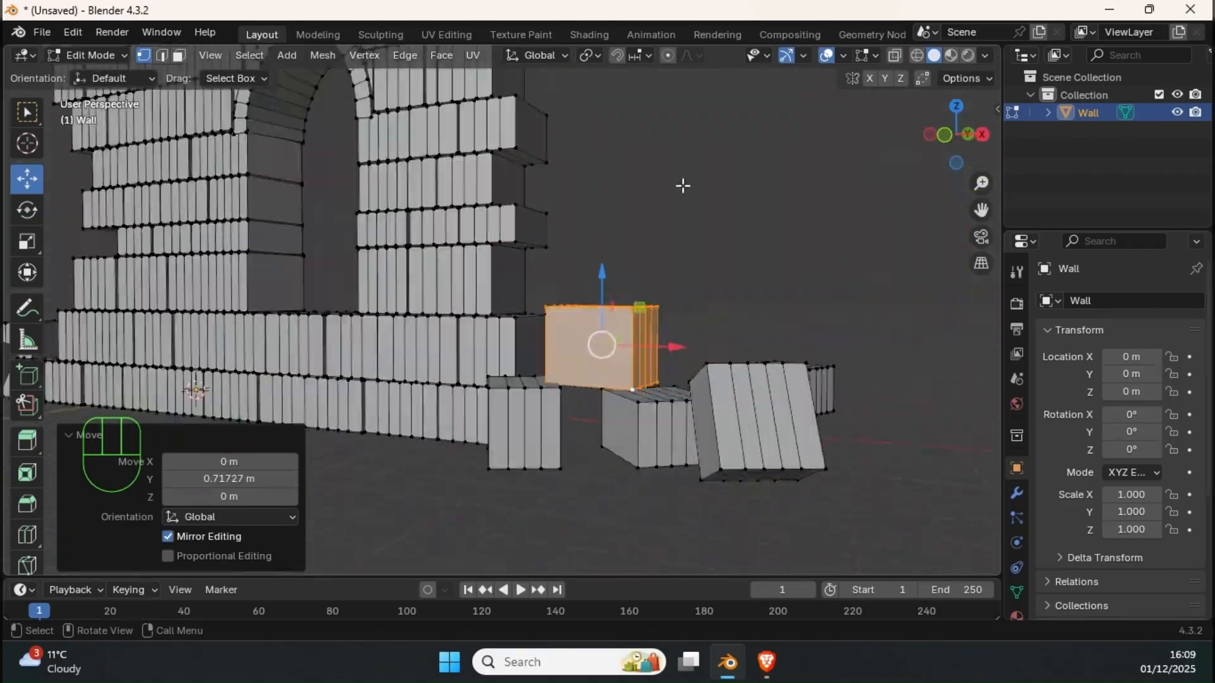
Select a loose brick beside the wall's end, shift and rescale it, and fine-tune its height from the front
{"action": "key", "text": "l"}
{"action": "left_click_drag", "start_coordinate": [645, 436], "coordinate": [633, 434]}
{"action": "key", "text": "s"}
{"action": "left_click", "coordinate": [633, 425]}
{"action": "key", "text": "KP_1"}
{"action": "left_click_drag", "start_coordinate": [694, 313], "coordinate": [695, 300]}
Delete the faces of one whole brick at the wall's upper left edge
{"action": "middle_click_drag", "start_coordinate": [506, 329], "coordinate": [455, 297], "text": "shift"}
{"action": "key", "text": "l"}
{"action": "key", "text": "x"}
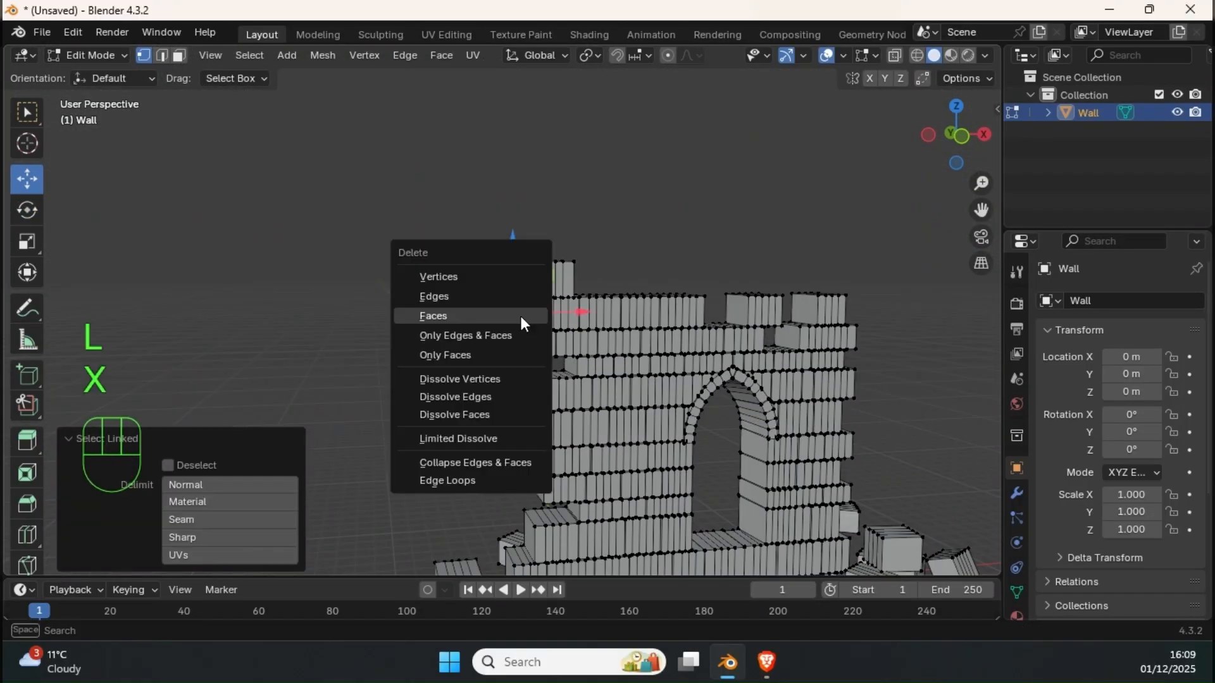
{"action": "left_click", "coordinate": [520, 318]}
Duplicate the brick on top of the wall, shift the copy along X and rotate it 30.9° about Z
{"action": "key", "text": "l"}
{"action": "key", "text": "l"}
{"action": "key", "text": "shift+d"}
{"action": "left_click_drag", "start_coordinate": [564, 347], "coordinate": [620, 347]}
{"action": "left_click", "coordinate": [27, 210]}
{"action": "left_click_drag", "start_coordinate": [538, 369], "coordinate": [572, 368]}
Clear the brick selection, return to Object Mode and inspect the broken wall from several angles
{"action": "scroll", "coordinate": [609, 353], "scroll_direction": "down", "scroll_amount": 4}
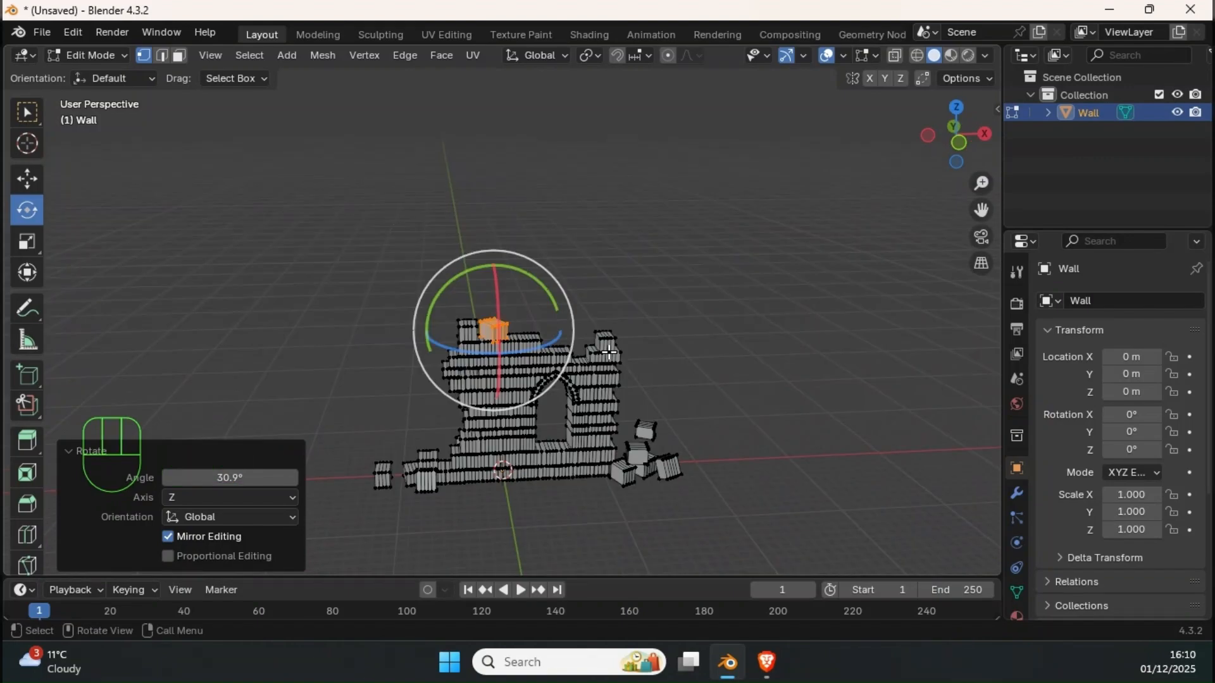
{"action": "scroll", "coordinate": [609, 353], "scroll_direction": "up", "scroll_amount": 3}
{"action": "middle_click_drag", "start_coordinate": [609, 352], "coordinate": [760, 304], "text": "shift"}
{"action": "middle_click_drag", "start_coordinate": [759, 304], "coordinate": [799, 279]}
{"action": "left_click", "coordinate": [787, 303]}
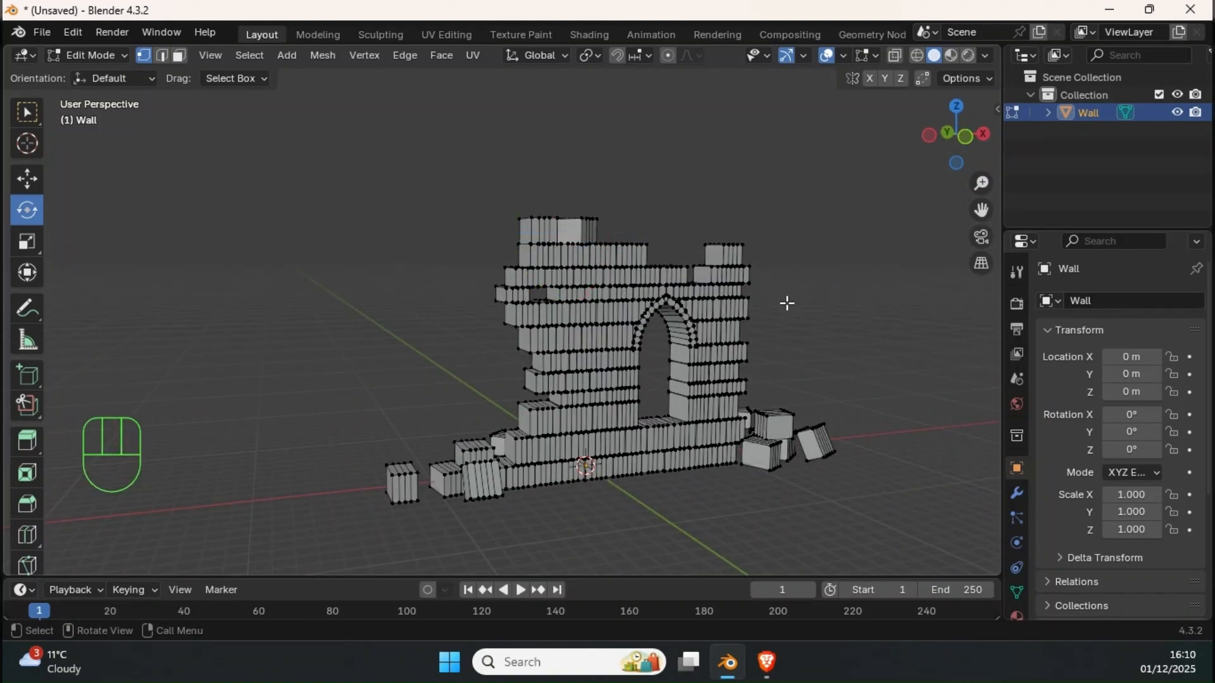
{"action": "key", "text": "Tab"}
{"action": "left_click", "coordinate": [775, 298]}
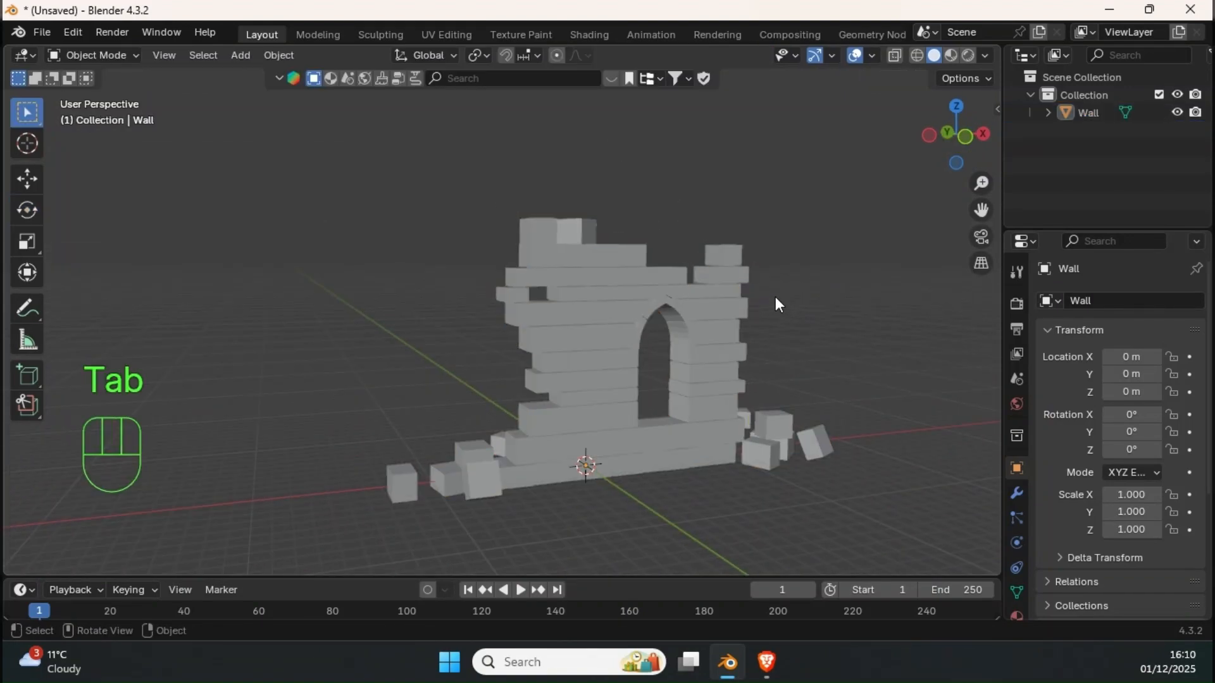
{"action": "middle_click_drag", "start_coordinate": [776, 297], "coordinate": [725, 286]}
{"action": "middle_click_drag", "start_coordinate": [755, 334], "coordinate": [779, 346]}
Add the ruins reference image, stand it upright, scale it to 5.489 and place it well behind the wall
{"action": "key", "text": "shift+a"}
{"action": "left_click", "coordinate": [452, 481]}
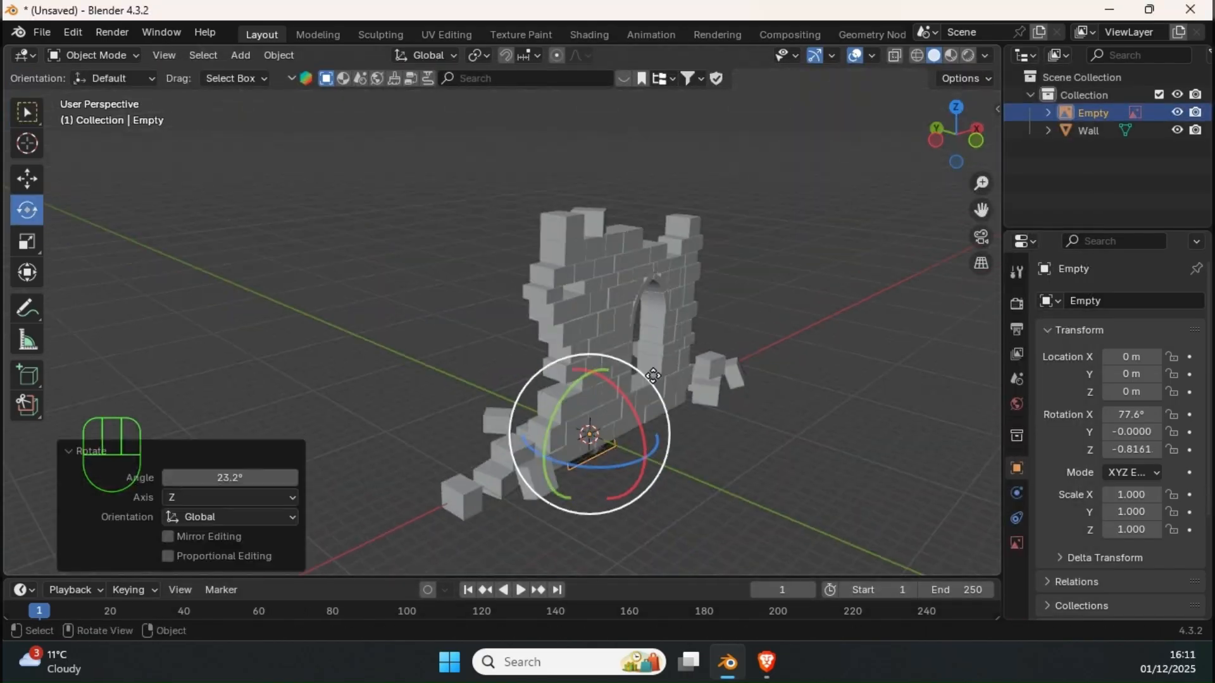
{"action": "left_click_drag", "start_coordinate": [572, 427], "coordinate": [664, 389]}
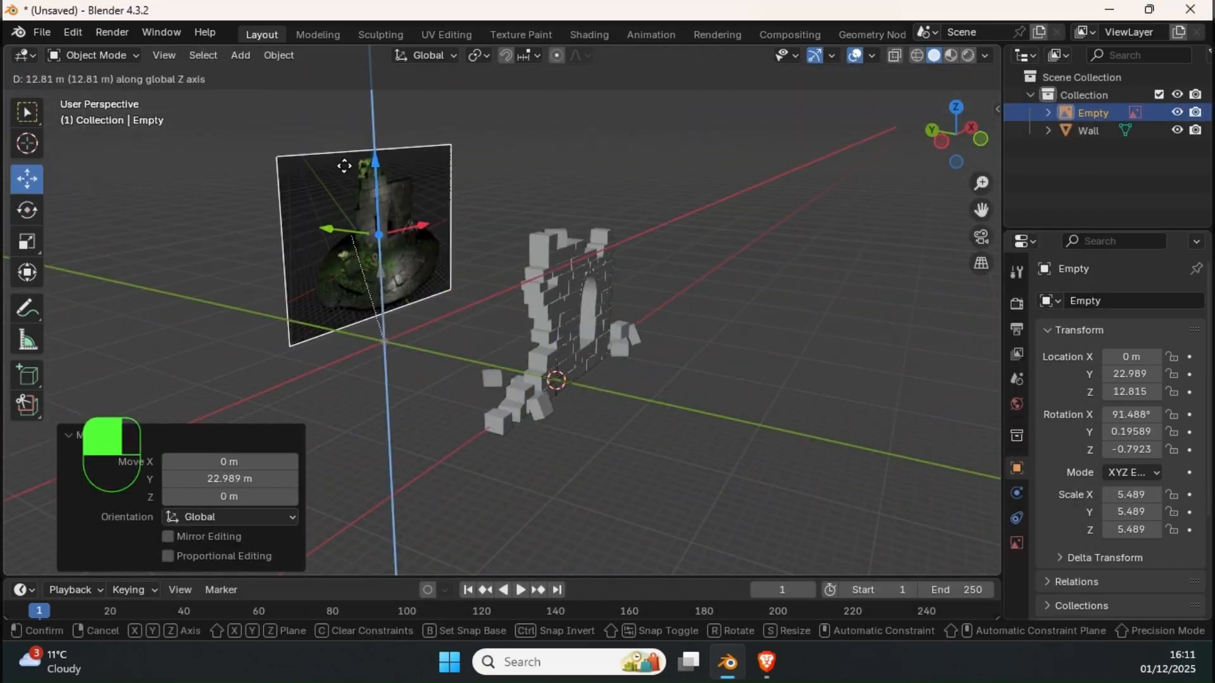
{"action": "left_click", "coordinate": [746, 412]}
{"action": "middle_click_drag", "start_coordinate": [747, 411], "coordinate": [674, 374]}
{"action": "left_click", "coordinate": [726, 483]}
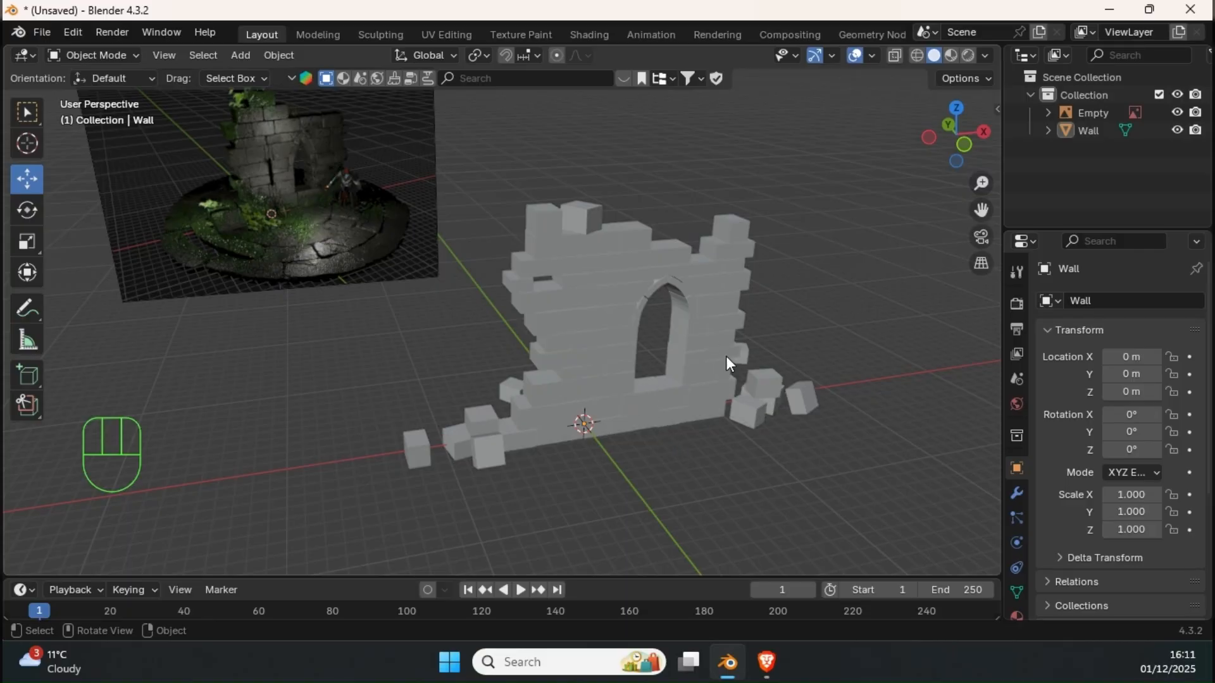
Add a second masonry wall with Wall Factory and make it Radial to form a round stone floor
{"action": "middle_click_drag", "start_coordinate": [687, 442], "coordinate": [568, 267], "text": "shift"}
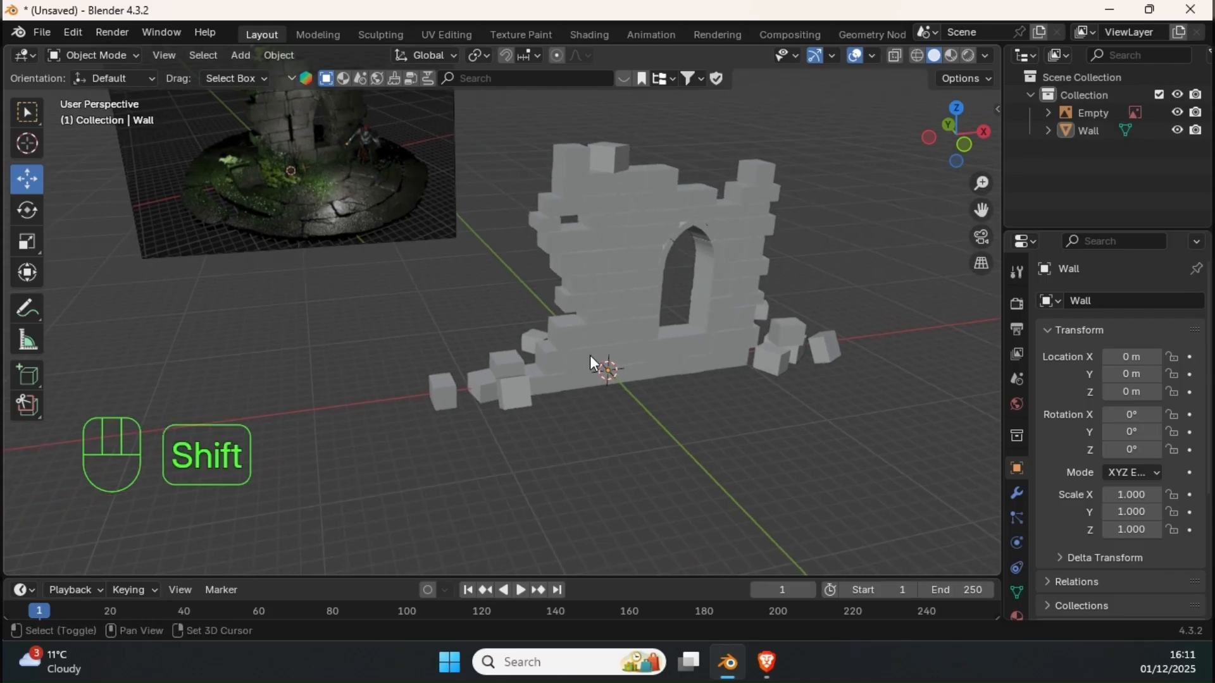
{"action": "key", "text": "shift+a"}
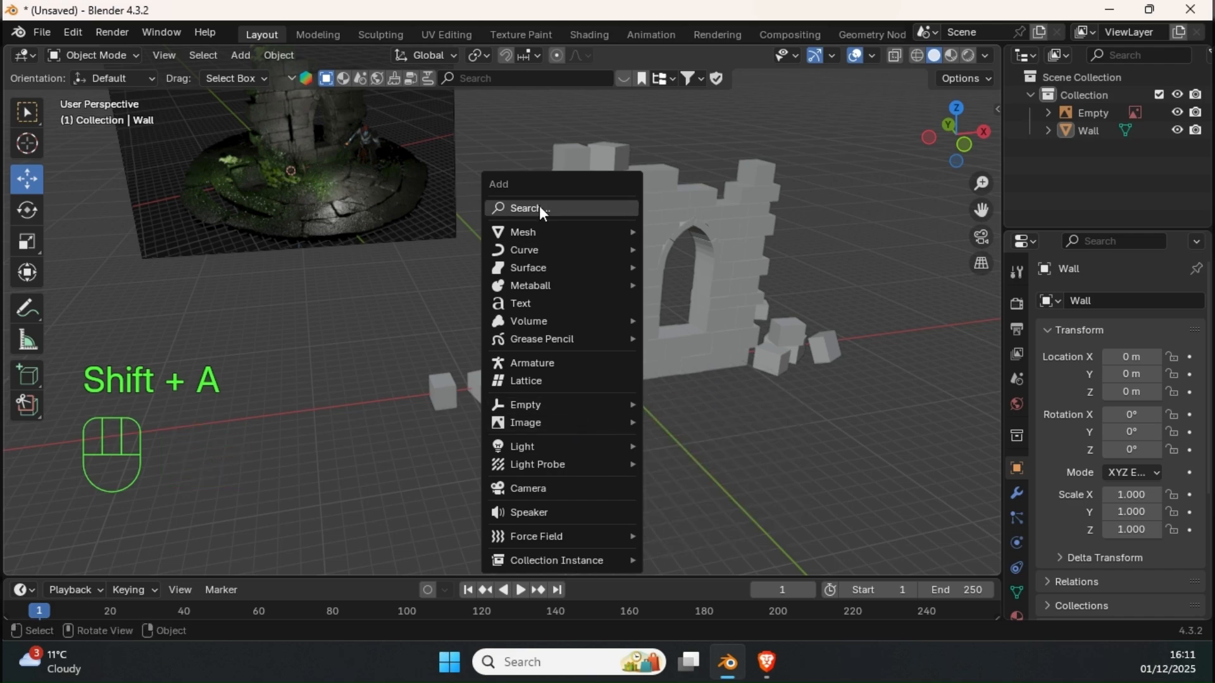
{"action": "mouse_move", "coordinate": [557, 239]}
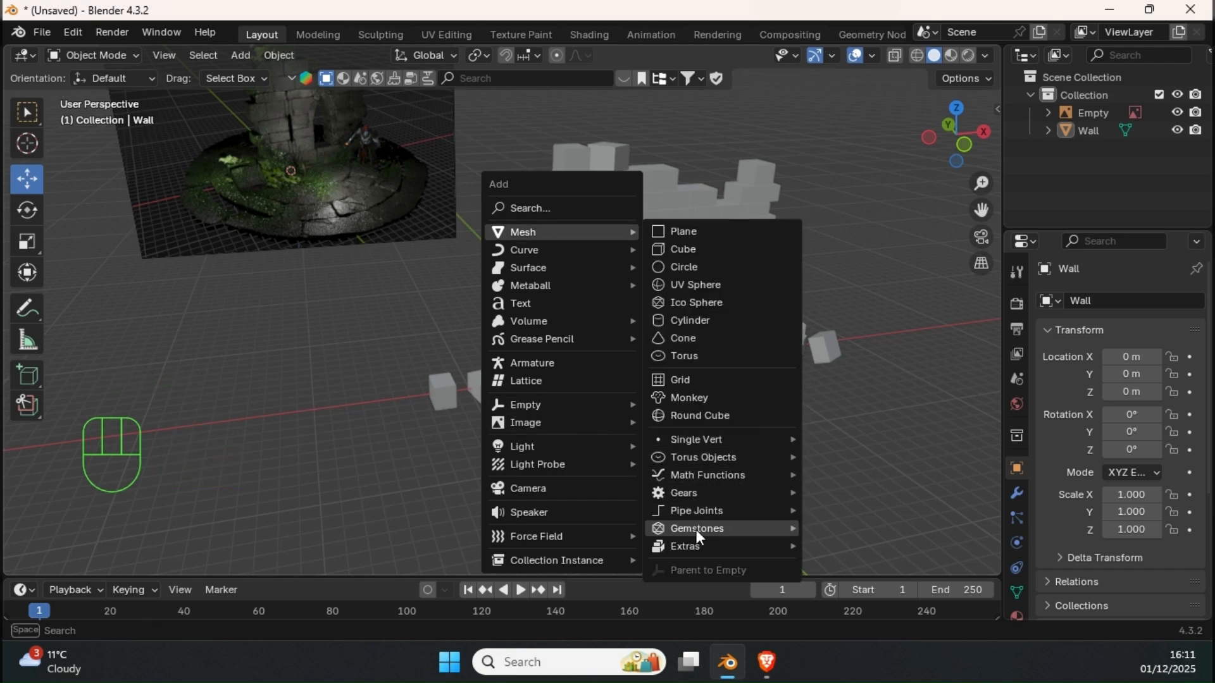
{"action": "mouse_move", "coordinate": [695, 545]}
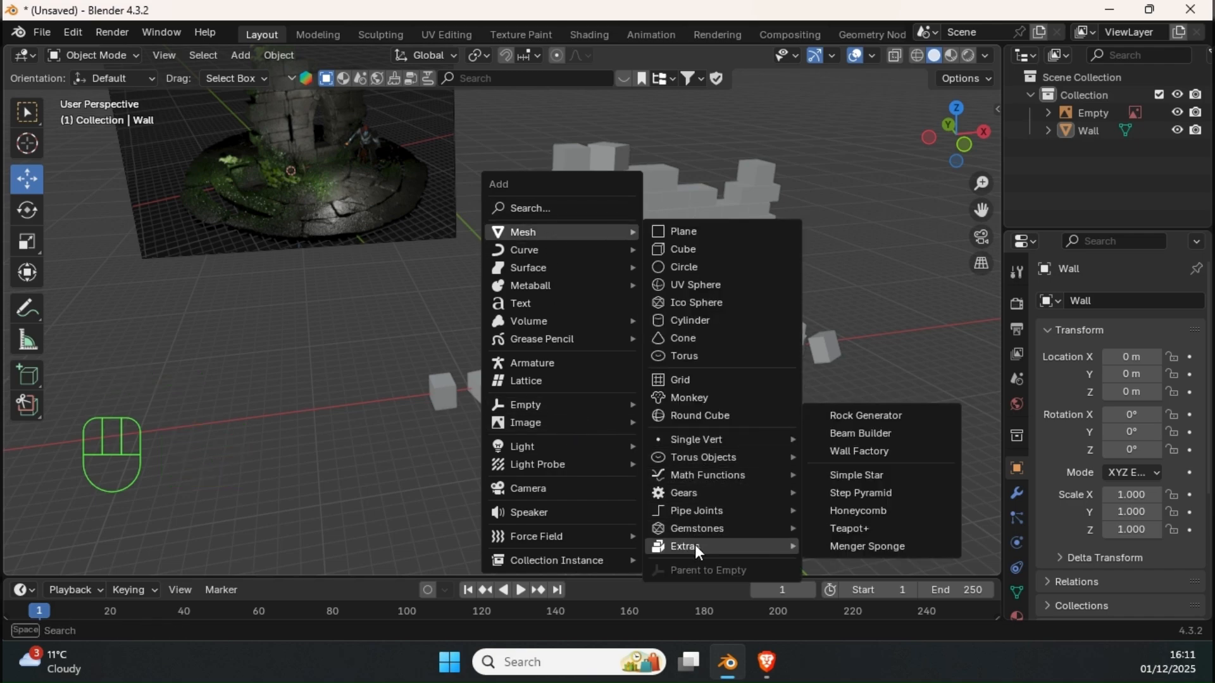
{"action": "left_click", "coordinate": [863, 451]}
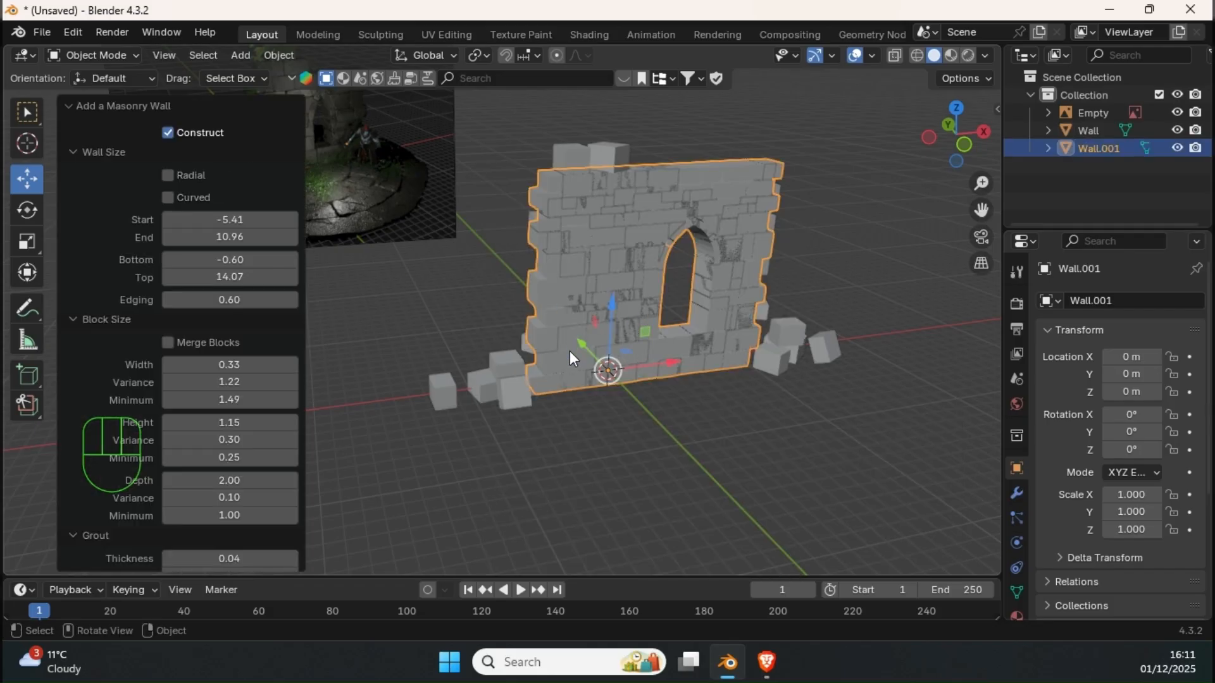
{"action": "left_click", "coordinate": [170, 178]}
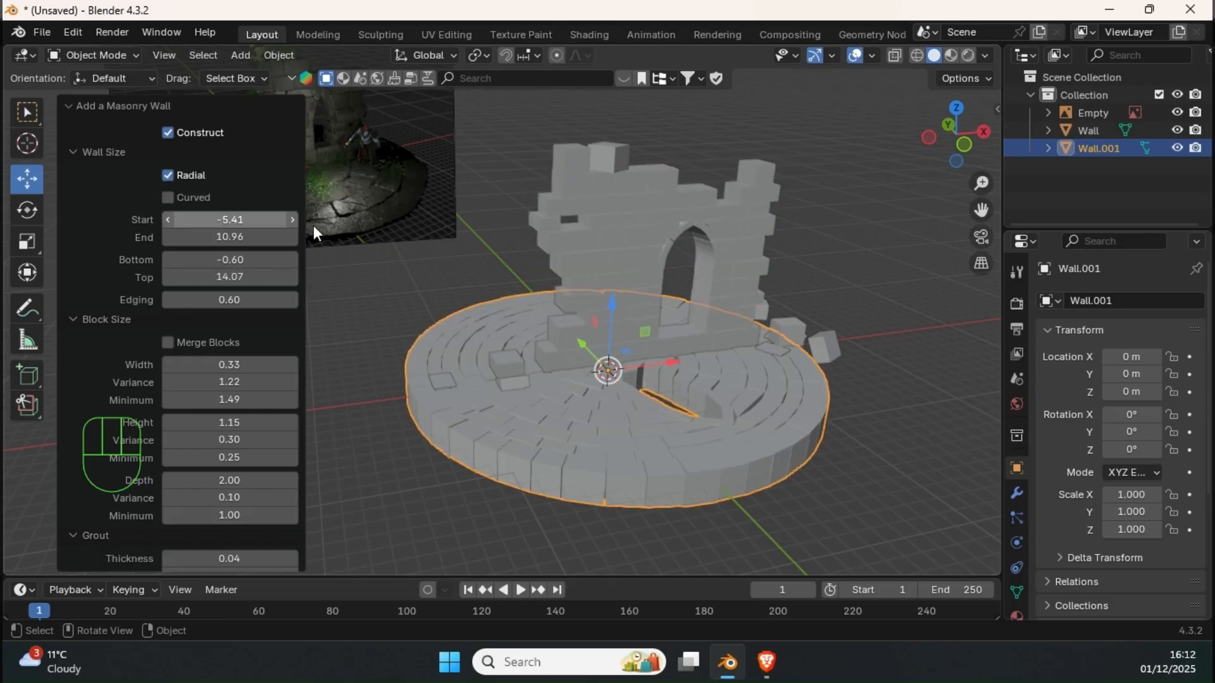
{"action": "middle_click_drag", "start_coordinate": [618, 367], "coordinate": [578, 336]}
{"action": "middle_click_drag", "start_coordinate": [613, 357], "coordinate": [687, 372], "text": "shift"}
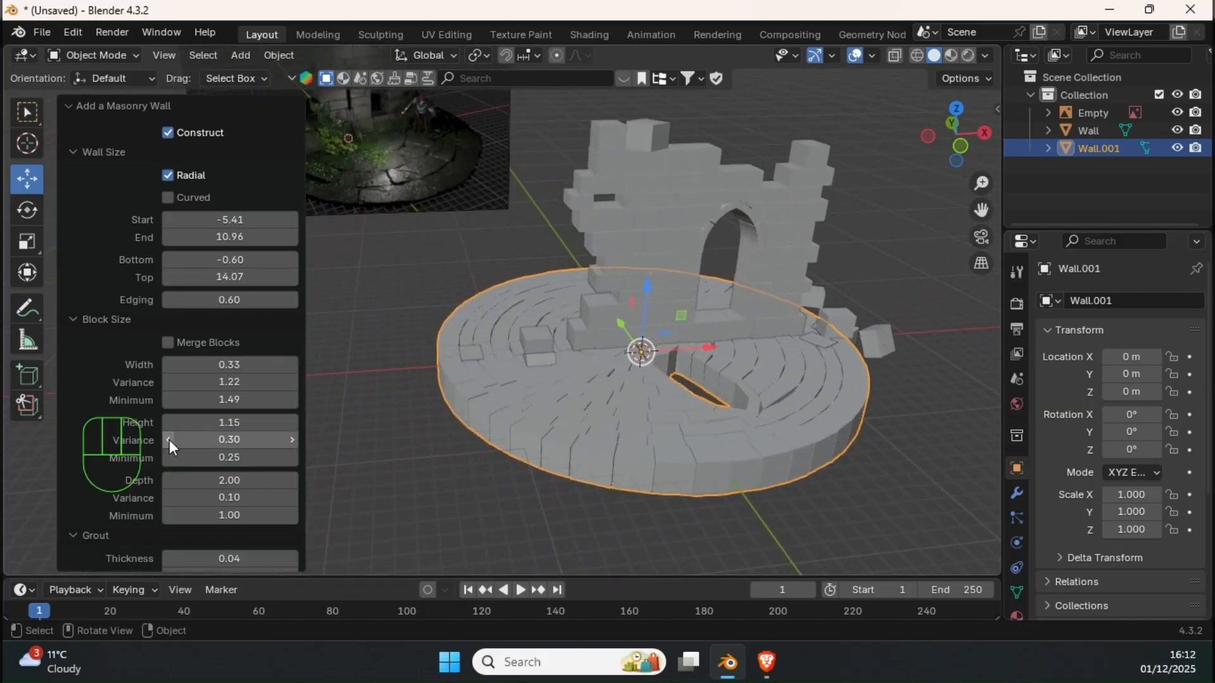
Disable Openings for the radial floor so the arch-shaped hole is closed
{"action": "scroll", "coordinate": [195, 319], "scroll_direction": "down", "scroll_amount": 4}
{"action": "scroll", "coordinate": [195, 319], "scroll_direction": "down", "scroll_amount": 5}
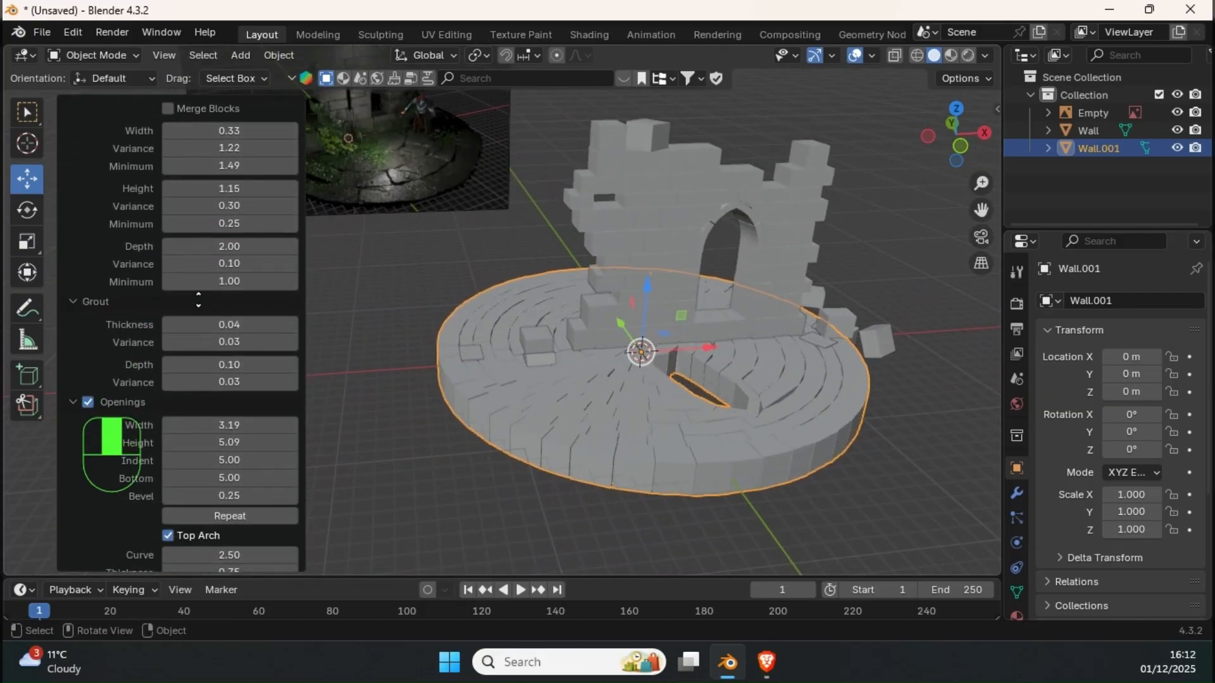
{"action": "left_click", "coordinate": [88, 364]}
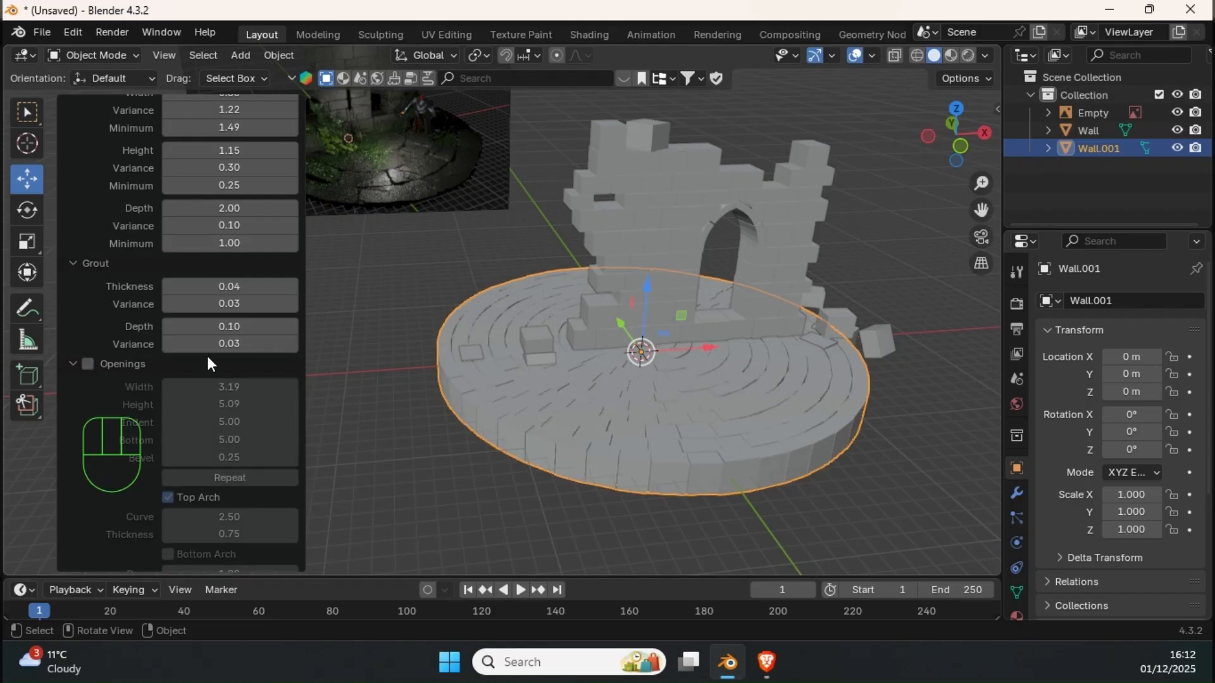
{"action": "middle_click_drag", "start_coordinate": [456, 347], "coordinate": [443, 315]}
{"action": "middle_click_drag", "start_coordinate": [643, 320], "coordinate": [645, 208]}
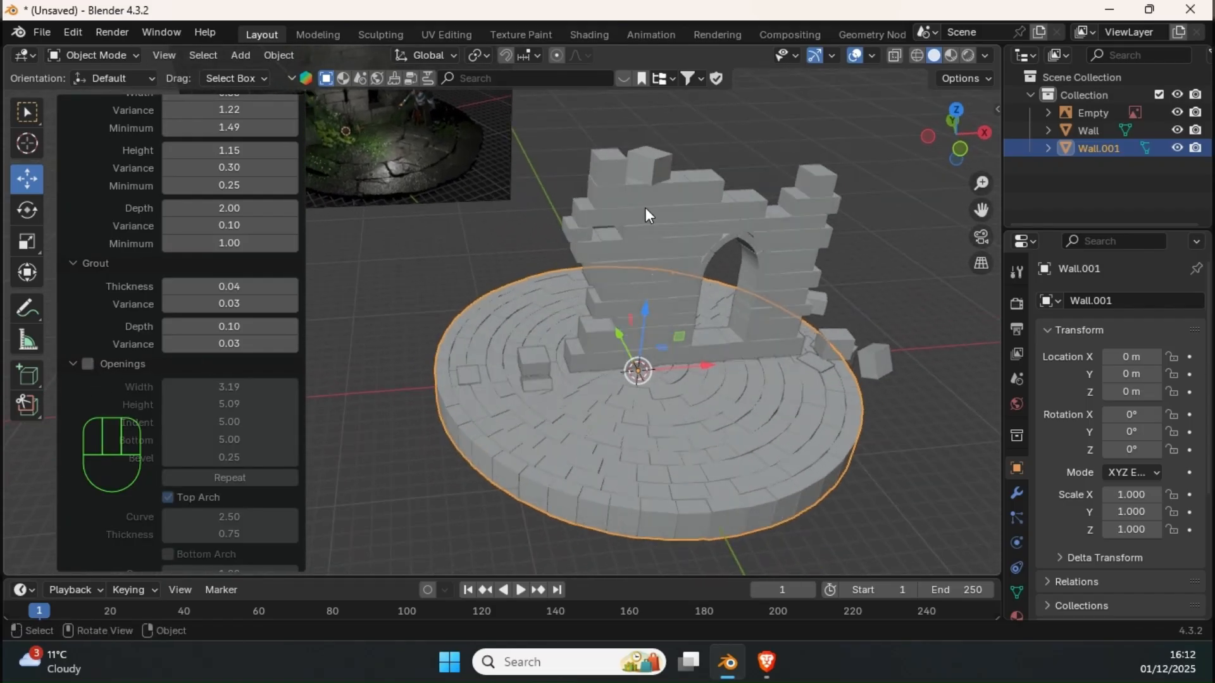
{"action": "middle_click_drag", "start_coordinate": [748, 292], "coordinate": [694, 332]}
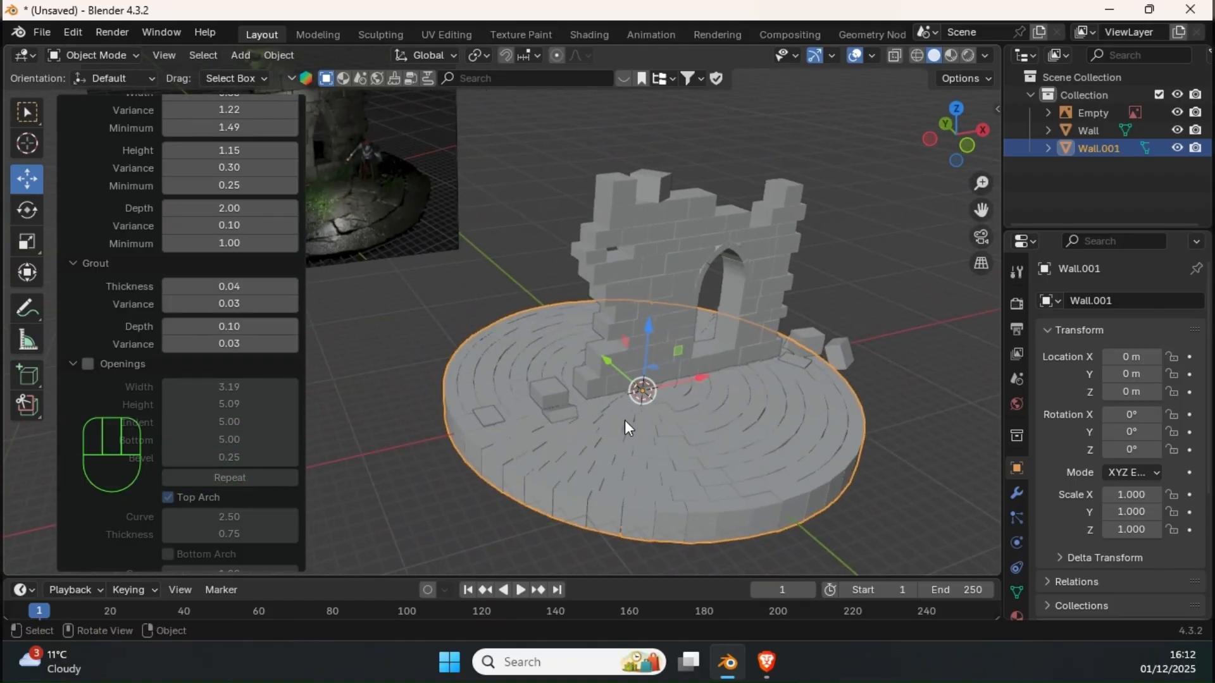
{"action": "middle_click_drag", "start_coordinate": [625, 421], "coordinate": [509, 400]}
Set the floor's block width to 3.42 and its width variance to 3.20
{"action": "scroll", "coordinate": [218, 239], "scroll_direction": "up", "scroll_amount": 2}
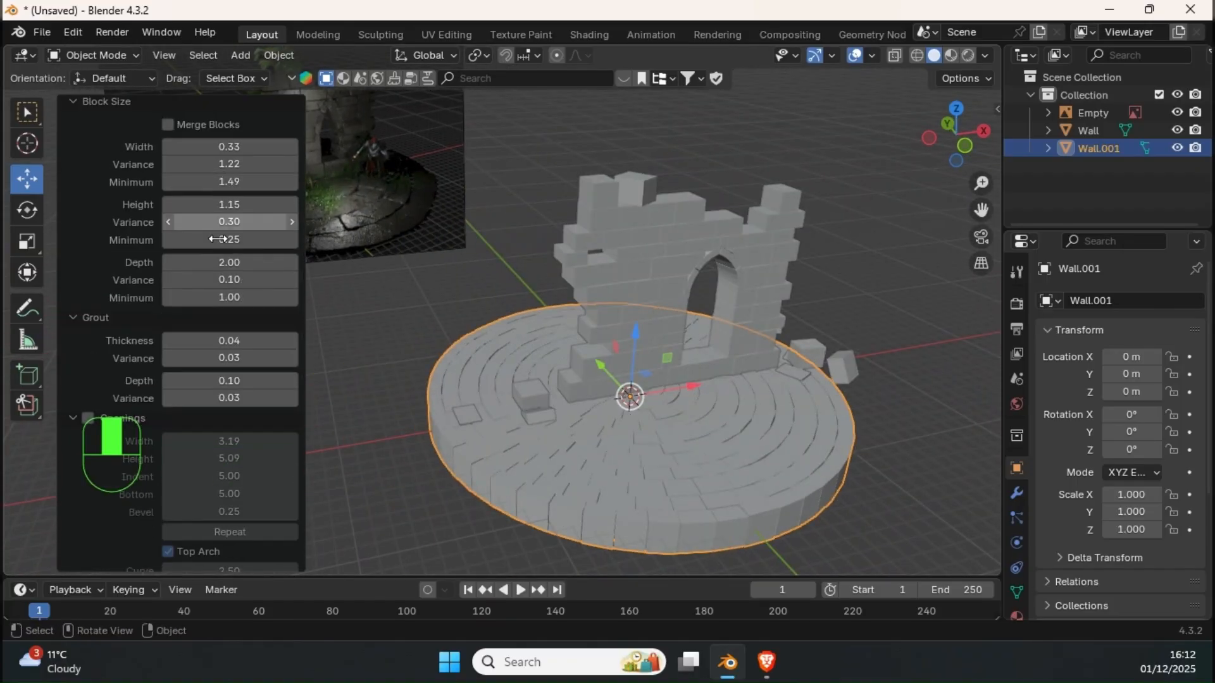
{"action": "scroll", "coordinate": [219, 239], "scroll_direction": "up", "scroll_amount": 6}
{"action": "middle_click_drag", "start_coordinate": [639, 364], "coordinate": [646, 335]}
{"action": "left_click_drag", "start_coordinate": [229, 372], "coordinate": [266, 362]}
{"action": "scroll", "coordinate": [568, 443], "scroll_direction": "up", "scroll_amount": 3}
{"action": "scroll", "coordinate": [240, 303], "scroll_direction": "down", "scroll_amount": 4}
{"action": "left_click_drag", "start_coordinate": [229, 239], "coordinate": [272, 239]}
{"action": "middle_click_drag", "start_coordinate": [570, 354], "coordinate": [569, 392]}
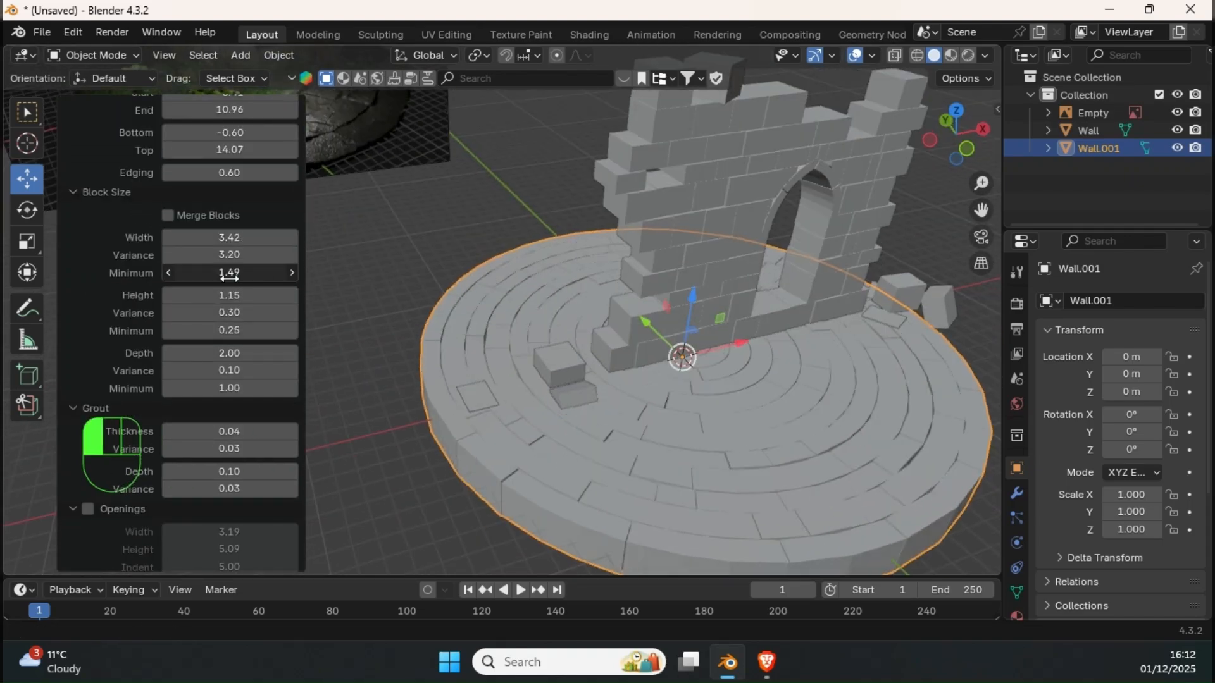
Set the floor's minimum block width to 0.62 and its grout thickness to 0.07
{"action": "left_click_drag", "start_coordinate": [229, 278], "coordinate": [212, 279]}
{"action": "middle_click_drag", "start_coordinate": [607, 317], "coordinate": [588, 360]}
{"action": "left_click_drag", "start_coordinate": [225, 433], "coordinate": [237, 433]}
{"action": "mouse_move", "coordinate": [589, 354]}
{"action": "middle_mouse_down"}
{"action": "mouse_move", "coordinate": [580, 297]}
{"action": "mouse_move", "coordinate": [576, 354]}
{"action": "middle_mouse_up"}
Set the floor's block height to 2.68 with 0.15 variance, and its block width to 3.36 with 0.08 variance
{"action": "left_click_drag", "start_coordinate": [229, 296], "coordinate": [259, 296]}
{"action": "left_click_drag", "start_coordinate": [229, 314], "coordinate": [202, 317]}
{"action": "mouse_move", "coordinate": [221, 256]}
{"action": "left_mouse_down"}
{"action": "mouse_move", "coordinate": [174, 261]}
{"action": "mouse_move", "coordinate": [224, 239]}
{"action": "left_mouse_up"}
{"action": "middle_click_drag", "start_coordinate": [753, 453], "coordinate": [753, 427]}
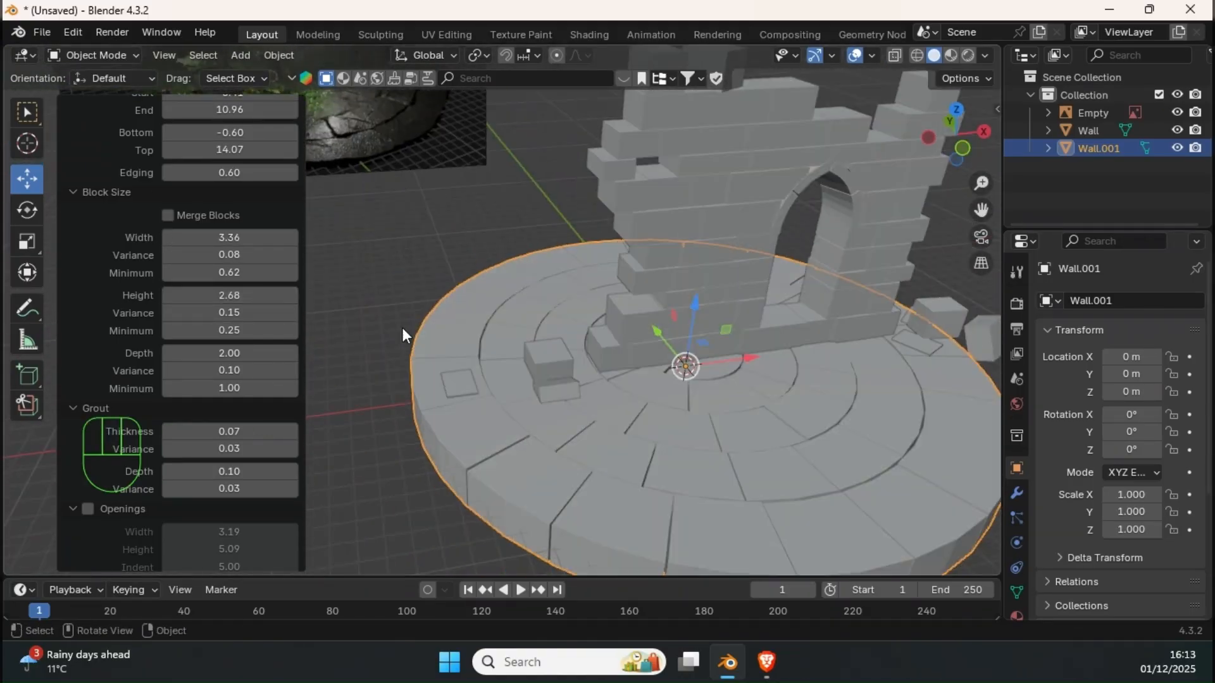
Set the floor's width variance to 0.11 and increase the block width to 3.87
{"action": "left_click_drag", "start_coordinate": [229, 255], "coordinate": [236, 255]}
{"action": "middle_click_drag", "start_coordinate": [487, 354], "coordinate": [516, 389]}
{"action": "scroll", "coordinate": [253, 303], "scroll_direction": "down", "scroll_amount": 6}
{"action": "scroll", "coordinate": [266, 301], "scroll_direction": "up", "scroll_amount": 8}
{"action": "left_click_drag", "start_coordinate": [273, 297], "coordinate": [291, 295]}
{"action": "middle_click_drag", "start_coordinate": [639, 393], "coordinate": [653, 317]}
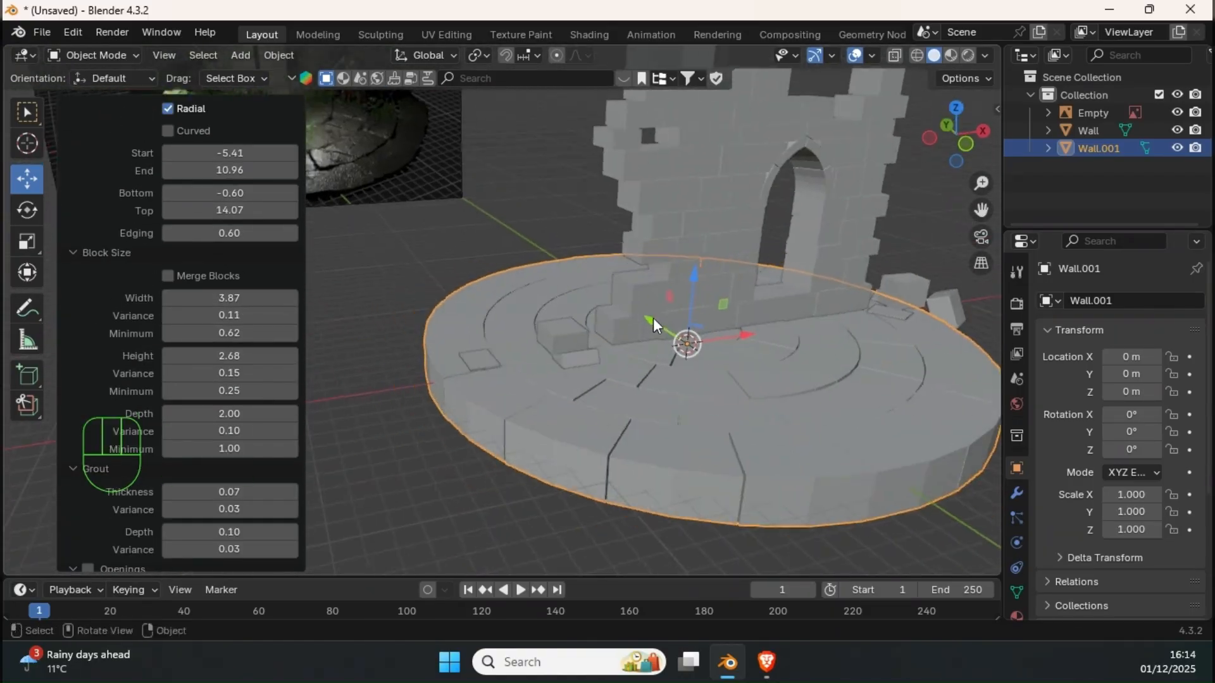
Lower the round floor beneath the wall, scale it to 1.099 with 0.453 in Z, and shift it 1.459 m along Y
{"action": "left_click_drag", "start_coordinate": [694, 275], "coordinate": [691, 332]}
{"action": "middle_click_drag", "start_coordinate": [691, 332], "coordinate": [655, 293]}
{"action": "left_click", "coordinate": [27, 241]}
{"action": "key", "text": "ctrl+z"}
{"action": "left_click_drag", "start_coordinate": [572, 310], "coordinate": [572, 318]}
{"action": "left_click", "coordinate": [26, 179]}
{"action": "left_click_drag", "start_coordinate": [613, 405], "coordinate": [646, 406]}
{"action": "middle_click_drag", "start_coordinate": [585, 374], "coordinate": [598, 333]}
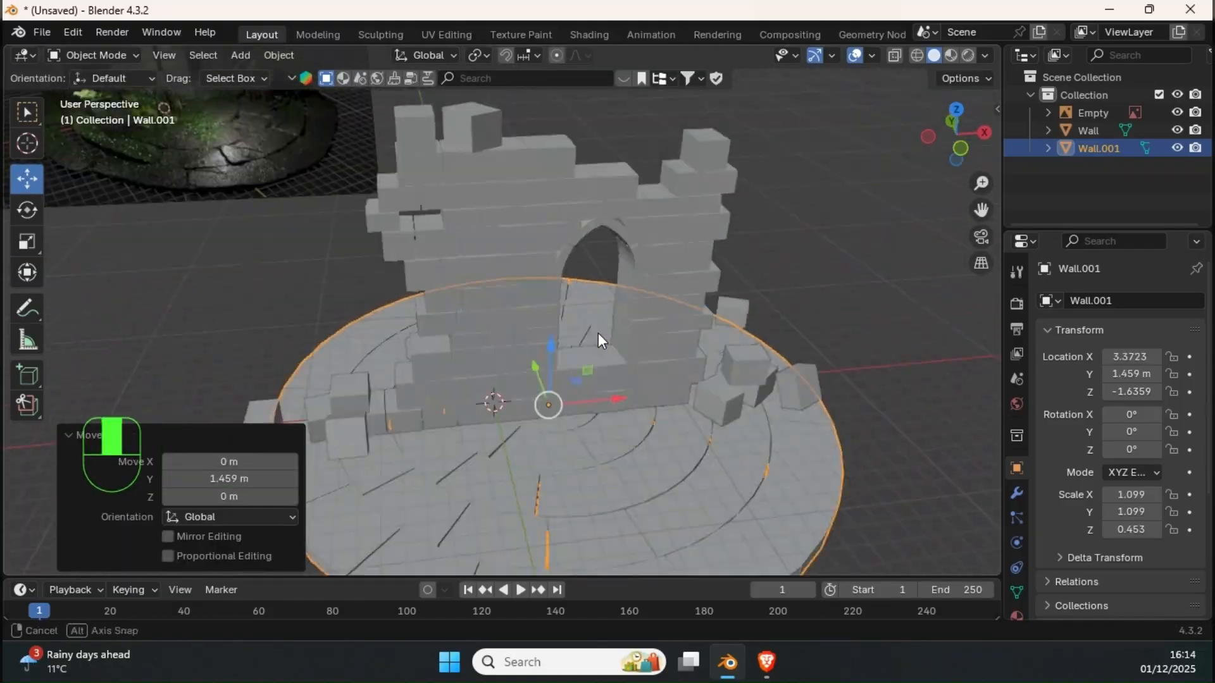
Delete the outermost loose brick at the left end of the wall
{"action": "key", "text": "Tab"}
{"action": "key", "text": "l"}
{"action": "key", "text": "x"}
{"action": "left_click", "coordinate": [310, 406]}
{"action": "middle_click_drag", "start_coordinate": [443, 392], "coordinate": [456, 329]}
Raise the round floor toward the wall's base and lift the brick behind the wall's right end about 0.37 m
{"action": "key", "text": "Tab"}
{"action": "left_click_drag", "start_coordinate": [403, 323], "coordinate": [403, 288]}
{"action": "key", "text": "Tab"}
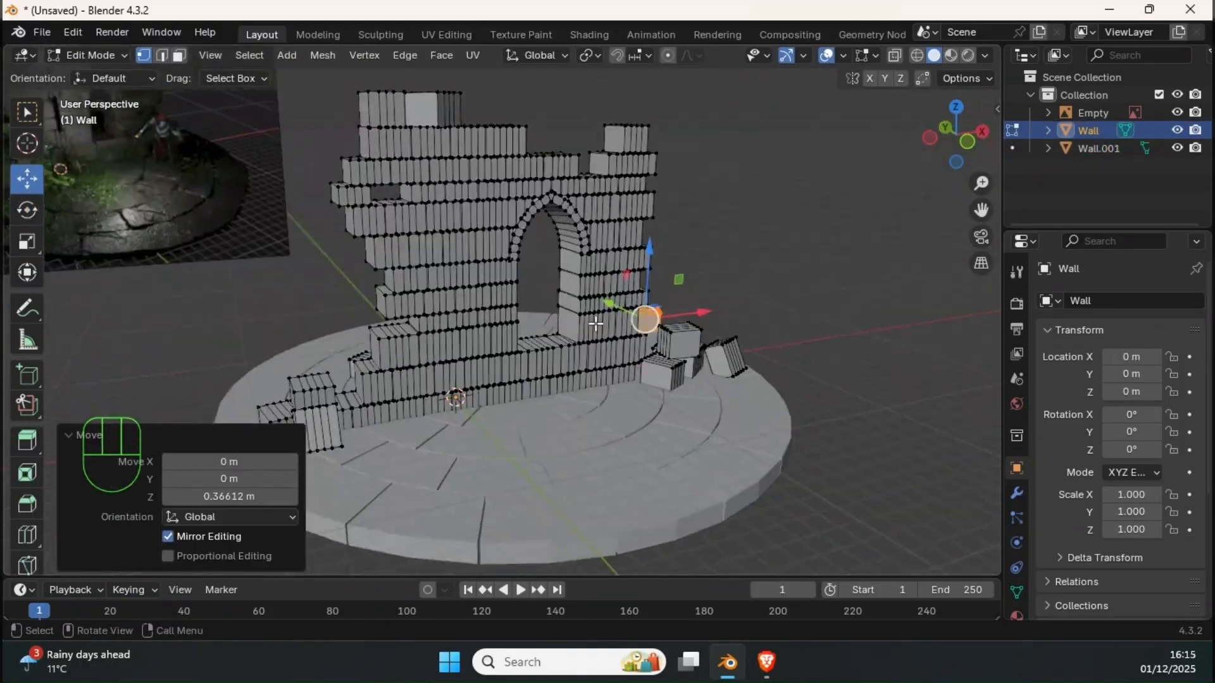
{"action": "key", "text": "Tab"}
Enter Edit Mode on the round floor and shift one linked outer-ring slab out of line
{"action": "left_click", "coordinate": [608, 455]}
{"action": "middle_click_drag", "start_coordinate": [316, 209], "coordinate": [382, 314], "text": "shift"}
{"action": "key", "text": "Tab"}
{"action": "left_click", "coordinate": [306, 529]}
{"action": "key", "text": "l"}
{"action": "left_click_drag", "start_coordinate": [542, 399], "coordinate": [500, 402]}
{"action": "middle_click_drag", "start_coordinate": [499, 402], "coordinate": [538, 405]}
Select several floor slabs one after another and tilt each slightly so the paving looks uneven
{"action": "left_click", "coordinate": [748, 420]}
{"action": "key", "text": "l"}
{"action": "left_click", "coordinate": [27, 210]}
{"action": "left_click_drag", "start_coordinate": [642, 370], "coordinate": [643, 379]}
{"action": "middle_click_drag", "start_coordinate": [644, 379], "coordinate": [448, 355]}
{"action": "key", "text": "l"}
{"action": "left_click_drag", "start_coordinate": [545, 369], "coordinate": [537, 385]}
{"action": "middle_click_drag", "start_coordinate": [537, 385], "coordinate": [500, 373]}
{"action": "key", "text": "l"}
{"action": "left_click_drag", "start_coordinate": [500, 379], "coordinate": [505, 388]}
{"action": "middle_click_drag", "start_coordinate": [504, 388], "coordinate": [632, 404]}
Displace another slab of the round floor and return the viewport to Solid shading
{"action": "key", "text": "z"}
{"action": "mouse_move", "coordinate": [784, 354]}
{"action": "left_mouse_down"}
{"action": "mouse_move", "coordinate": [783, 380]}
{"action": "mouse_move", "coordinate": [761, 386]}
{"action": "left_mouse_up"}
{"action": "left_click", "coordinate": [934, 56]}
{"action": "left_click", "coordinate": [26, 178]}
{"action": "key", "text": "l"}
{"action": "mouse_move", "coordinate": [652, 354]}
{"action": "middle_mouse_down"}
{"action": "mouse_move", "coordinate": [488, 330]}
{"action": "mouse_move", "coordinate": [443, 285]}
{"action": "mouse_move", "coordinate": [500, 310]}
{"action": "middle_mouse_up"}
{"action": "mouse_move", "coordinate": [500, 310]}
{"action": "middle_mouse_down", "text": "shift"}
{"action": "mouse_move", "coordinate": [504, 342]}
{"action": "mouse_move", "coordinate": [534, 304]}
{"action": "mouse_move", "coordinate": [588, 290]}
{"action": "mouse_move", "coordinate": [653, 333]}
{"action": "middle_mouse_up", "text": "shift"}
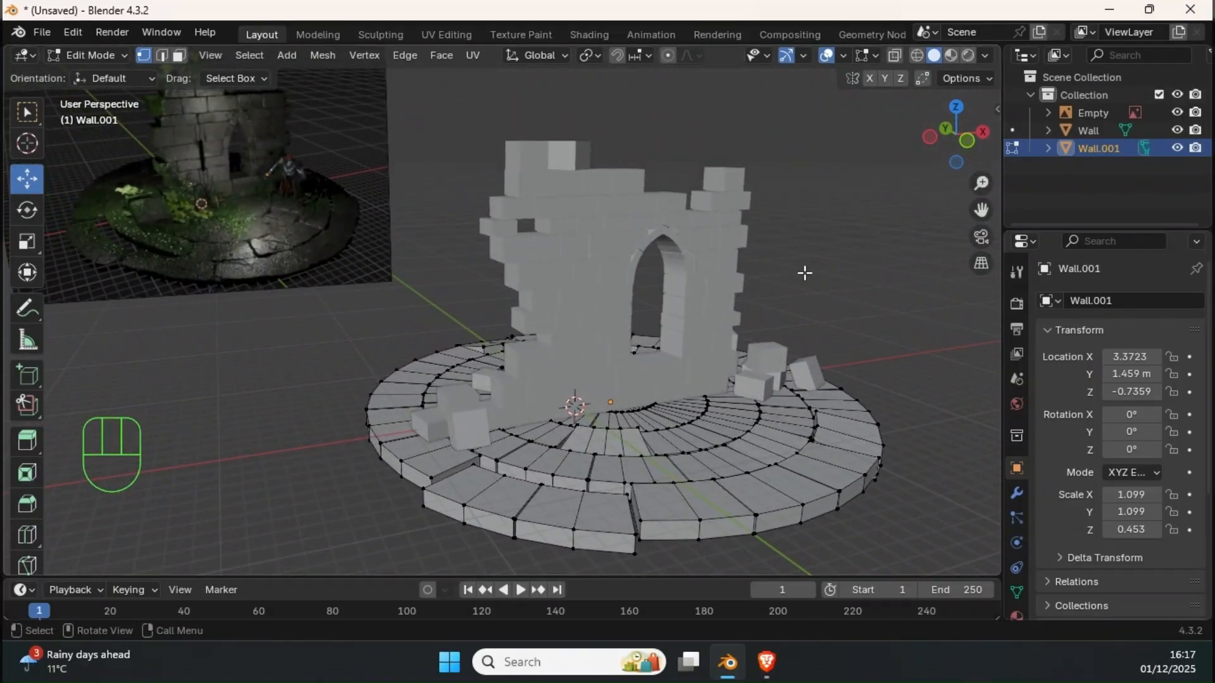
{"action": "mouse_move", "coordinate": [670, 285]}
{"action": "middle_mouse_down"}
{"action": "mouse_move", "coordinate": [602, 291]}
{"action": "mouse_move", "coordinate": [619, 281]}
{"action": "mouse_move", "coordinate": [670, 312]}
{"action": "mouse_move", "coordinate": [685, 294]}
{"action": "middle_mouse_up"}
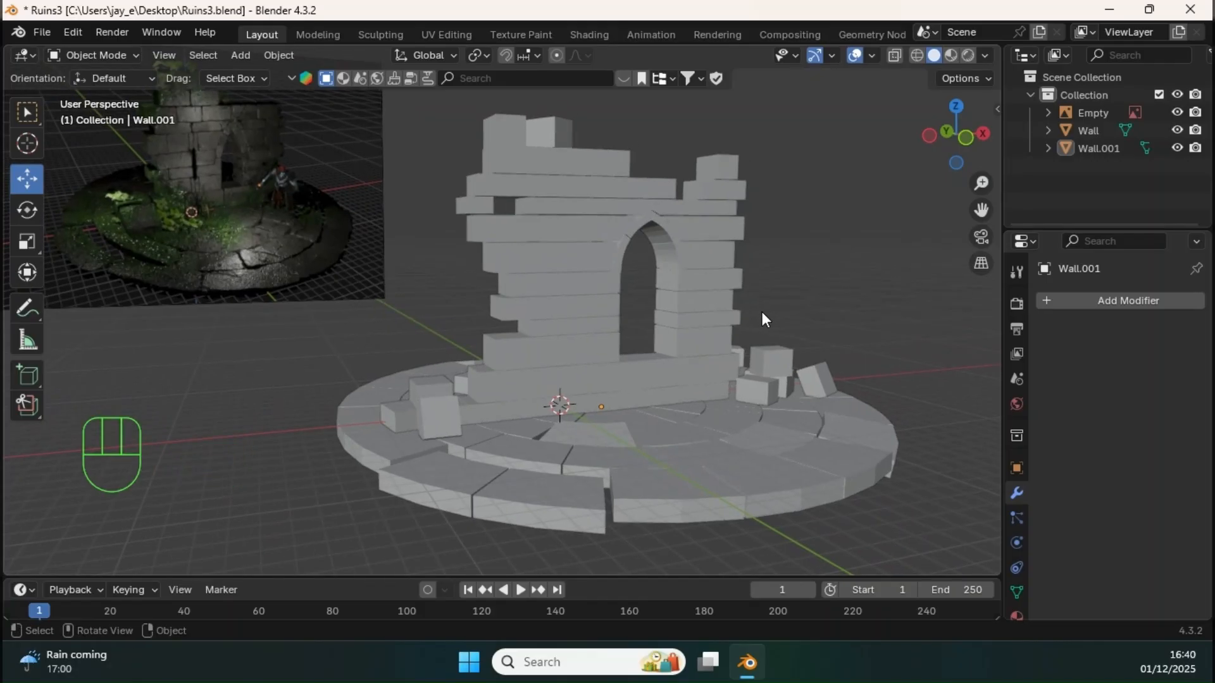
Select the wall and the round floor together, scale both to 0.382 and clear the selection
{"action": "middle_click_drag", "start_coordinate": [762, 312], "coordinate": [744, 324], "text": "shift"}
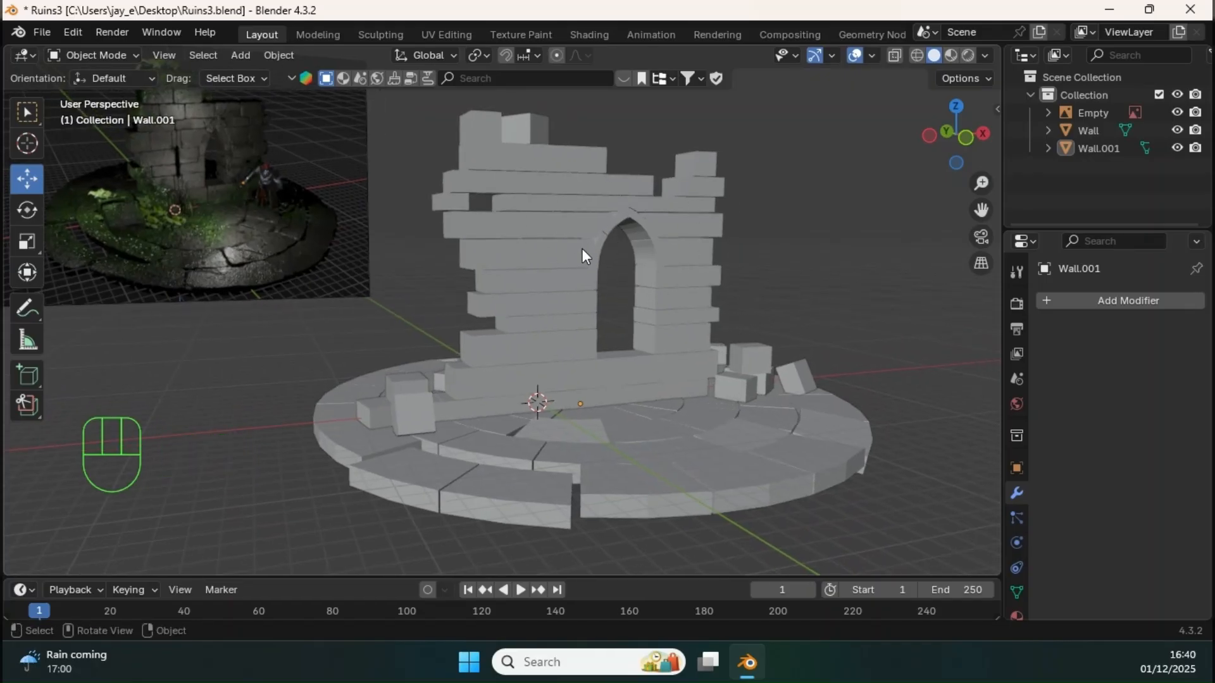
{"action": "left_click", "coordinate": [557, 231]}
{"action": "left_click", "coordinate": [626, 450], "text": "shift"}
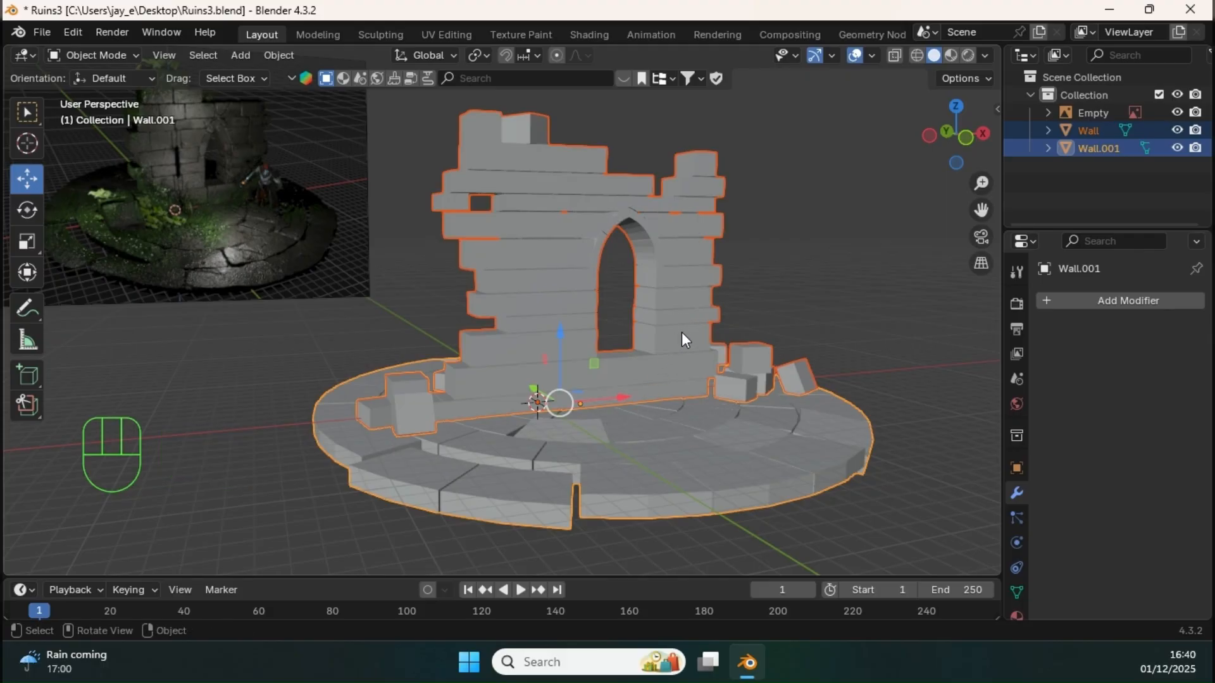
{"action": "key", "text": "s"}
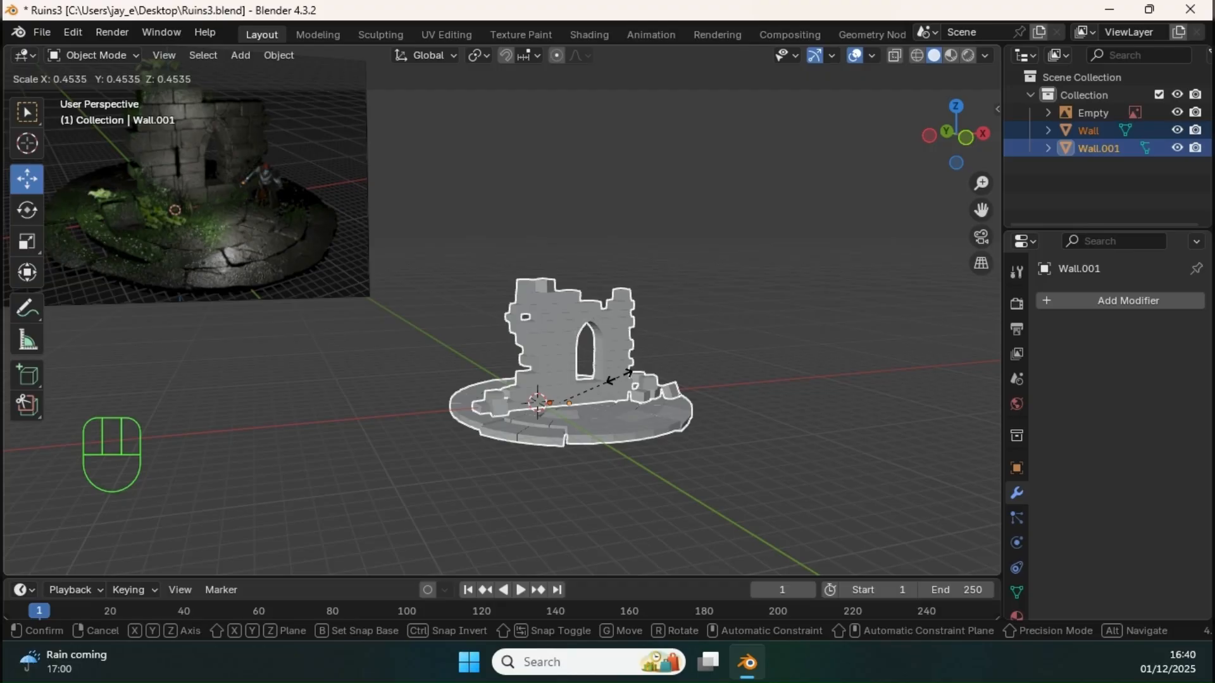
{"action": "left_click", "coordinate": [609, 379]}
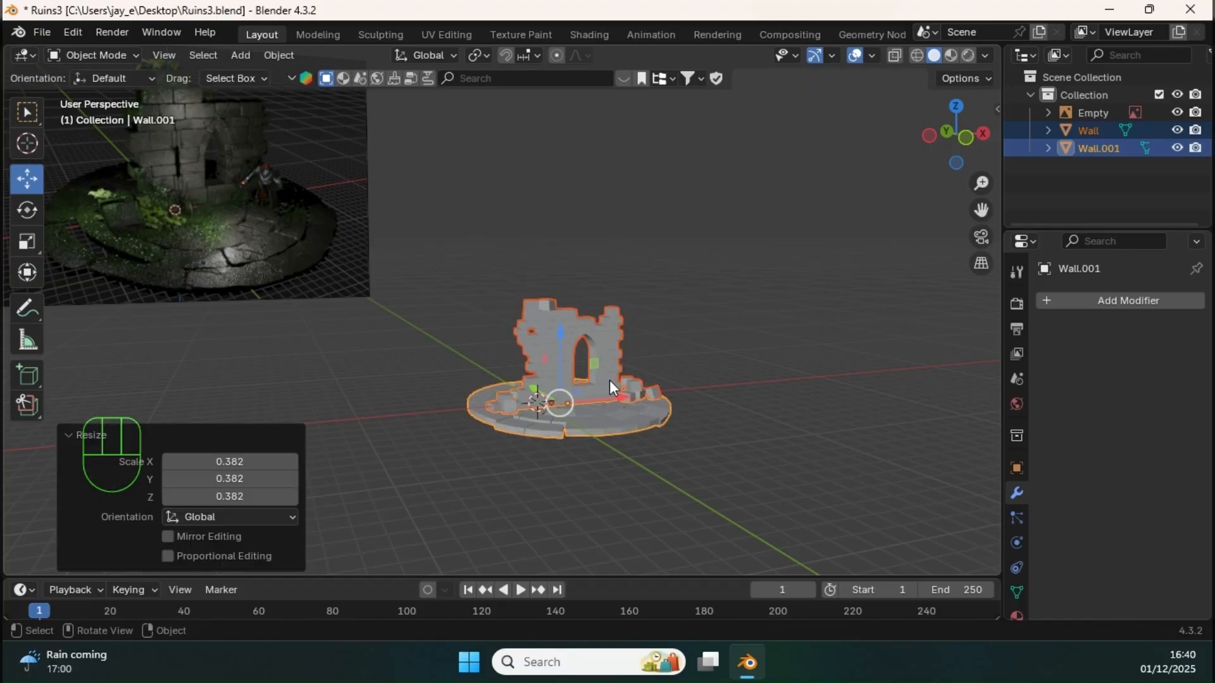
{"action": "left_click", "coordinate": [714, 375]}
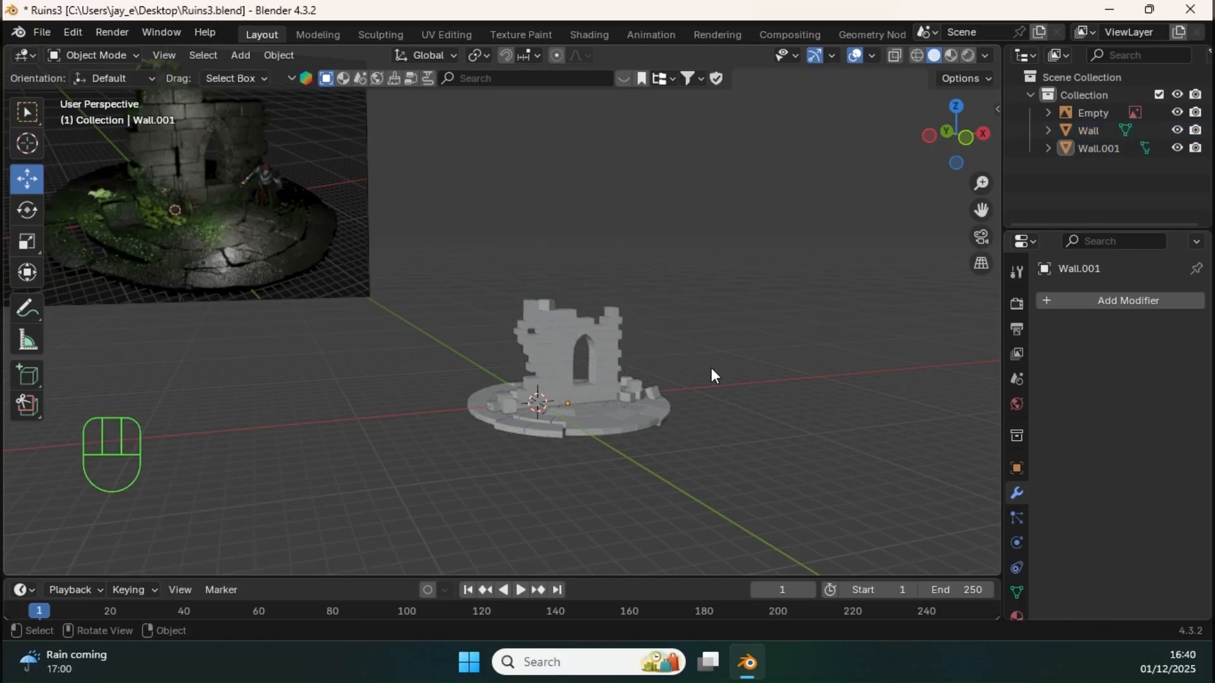
Add a 2 m cube at the world origin beside the ruins
{"action": "key", "text": "shift+a"}
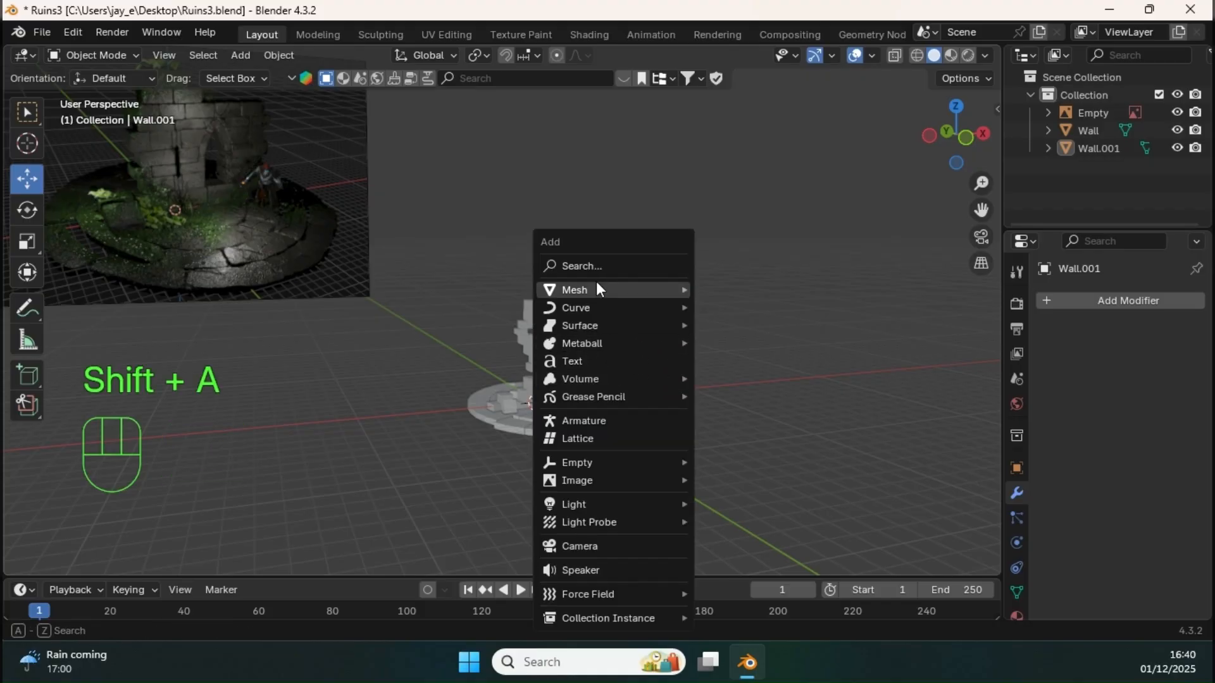
{"action": "mouse_move", "coordinate": [598, 293]}
{"action": "left_click", "coordinate": [726, 304]}
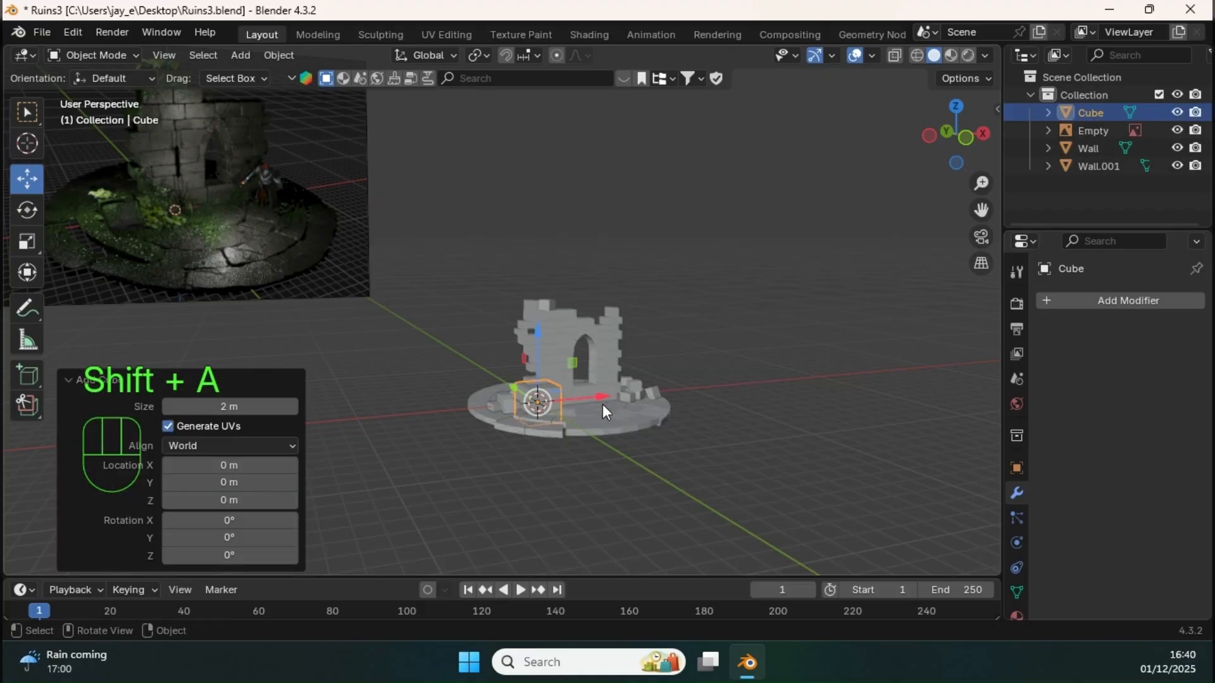
{"action": "middle_click_drag", "start_coordinate": [602, 404], "coordinate": [579, 317]}
{"action": "middle_click_drag", "start_coordinate": [549, 382], "coordinate": [575, 333], "text": "shift"}
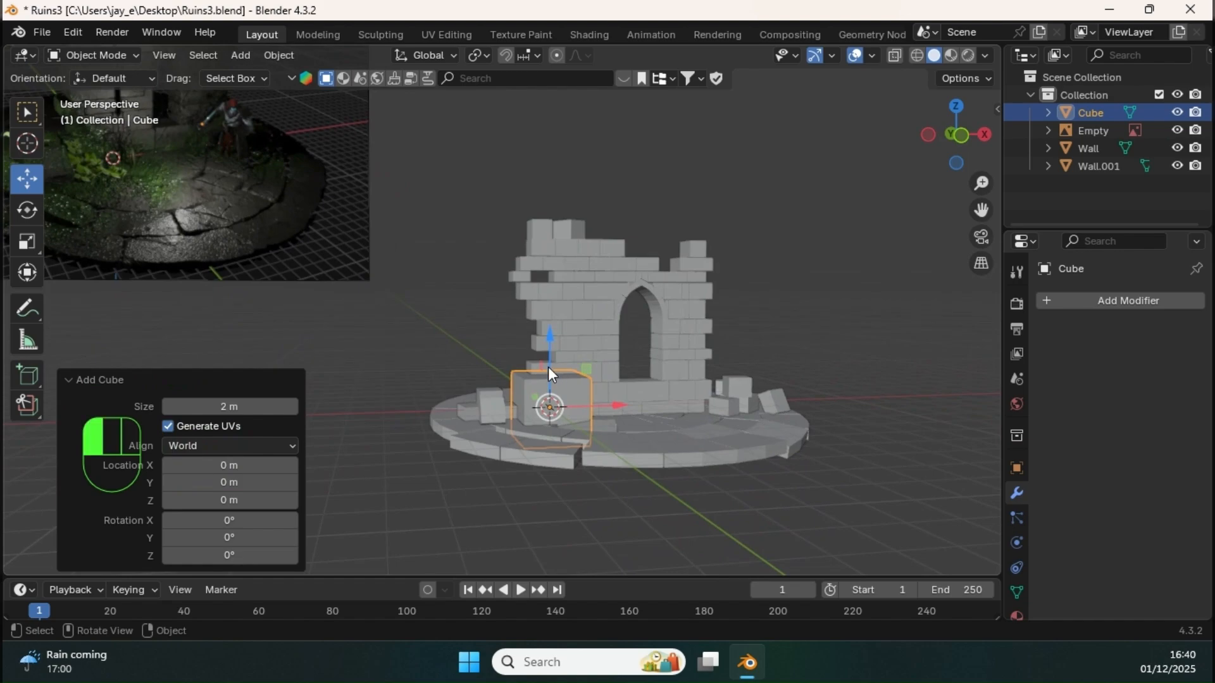
Raise the reference cube about 0.63 m to compare its size with the ruins, and delete it
{"action": "left_click_drag", "start_coordinate": [547, 374], "coordinate": [620, 347]}
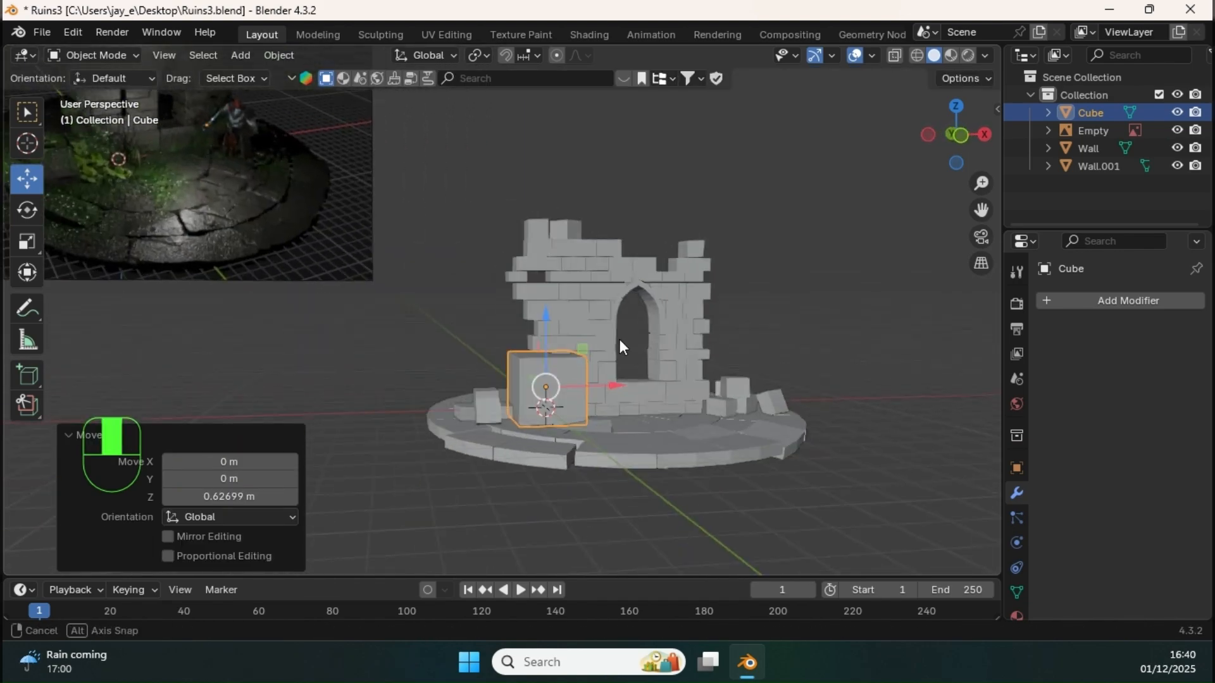
{"action": "mouse_move", "coordinate": [621, 341]}
{"action": "middle_mouse_down"}
{"action": "mouse_move", "coordinate": [643, 334]}
{"action": "mouse_move", "coordinate": [599, 335]}
{"action": "middle_mouse_up"}
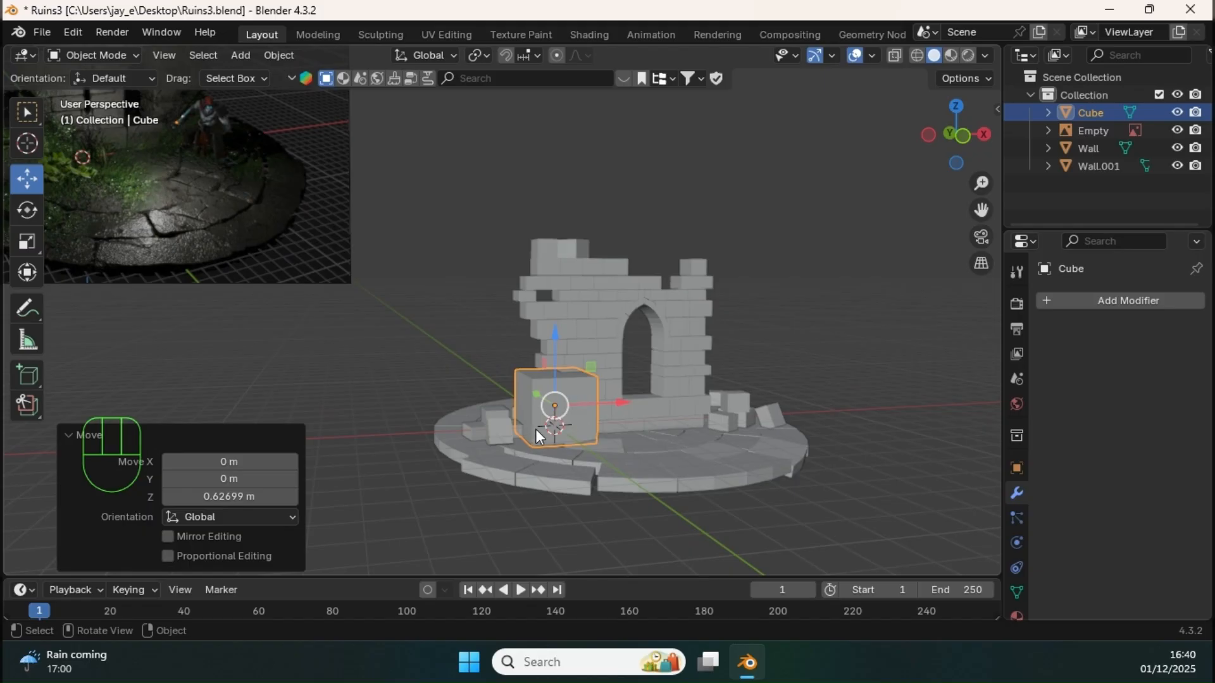
{"action": "key", "text": "Delete"}
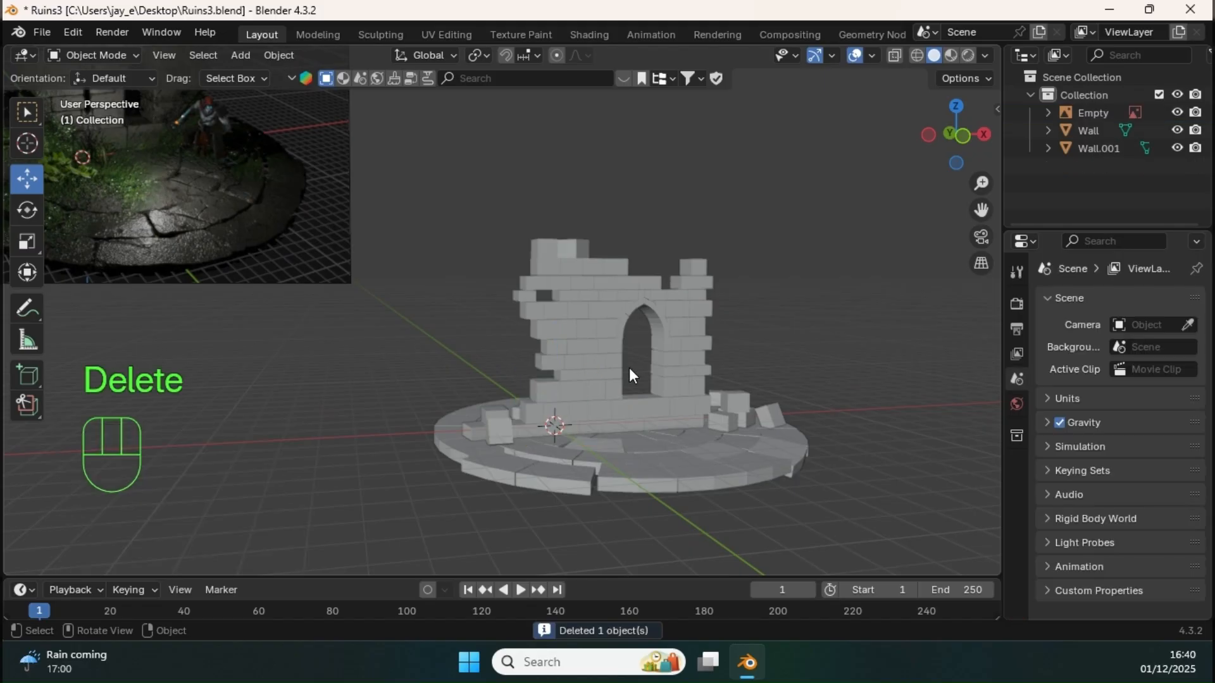
Move the wall and round floor together about 2.41 m along negative X and clear the selection
{"action": "middle_click_drag", "start_coordinate": [666, 403], "coordinate": [540, 283], "text": "shift"}
{"action": "left_click_drag", "start_coordinate": [380, 209], "coordinate": [729, 401]}
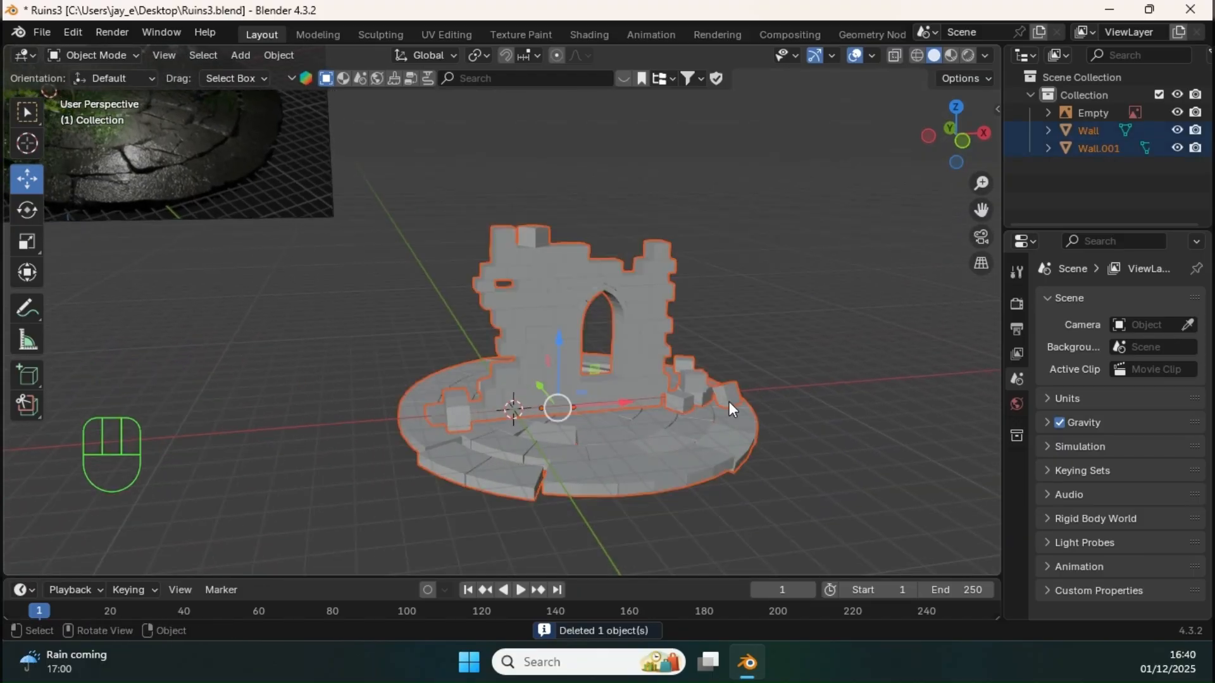
{"action": "left_click_drag", "start_coordinate": [608, 408], "coordinate": [522, 356]}
{"action": "middle_click_drag", "start_coordinate": [522, 357], "coordinate": [744, 297]}
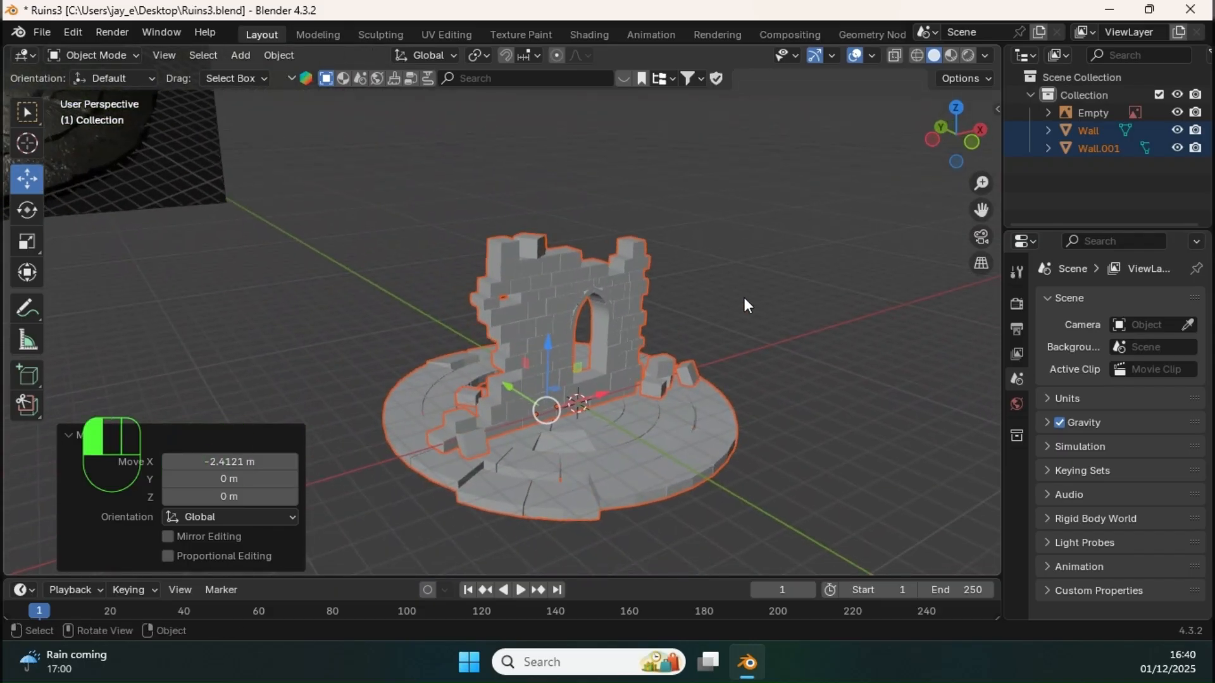
{"action": "left_click", "coordinate": [744, 297]}
Apply One Click Damage to the wall with its default settings and check the brick edges up close
{"action": "middle_click_drag", "start_coordinate": [566, 317], "coordinate": [597, 308]}
{"action": "left_click", "coordinate": [502, 288]}
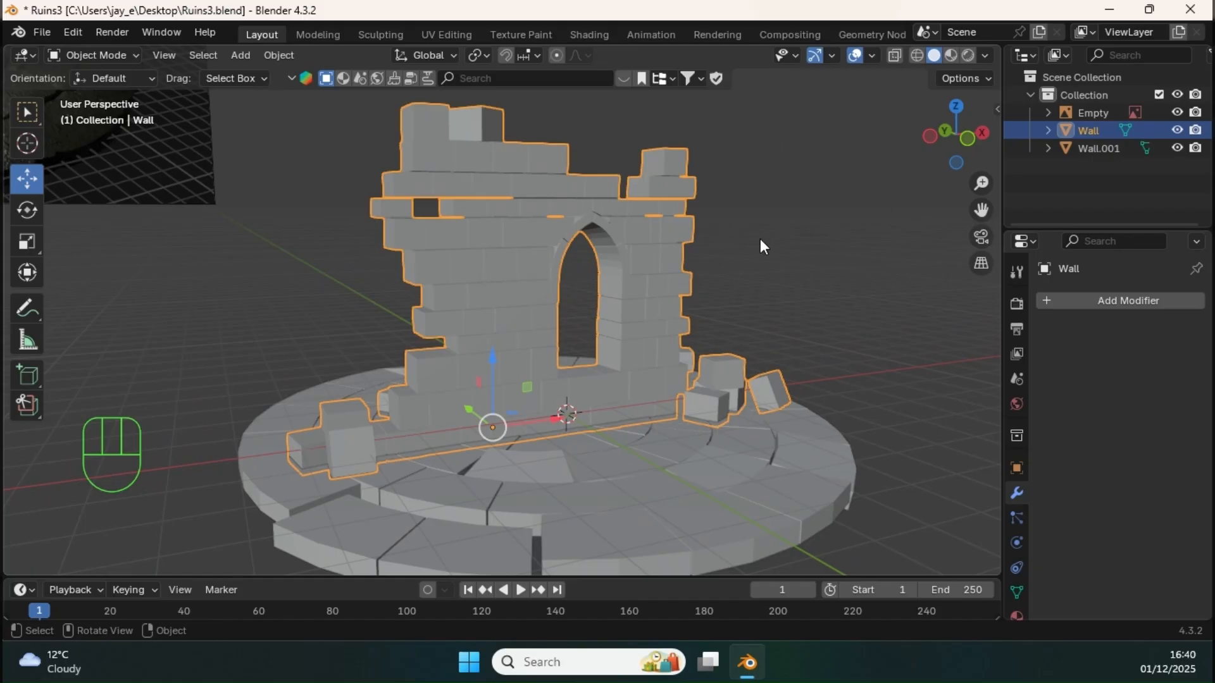
{"action": "key", "text": "n"}
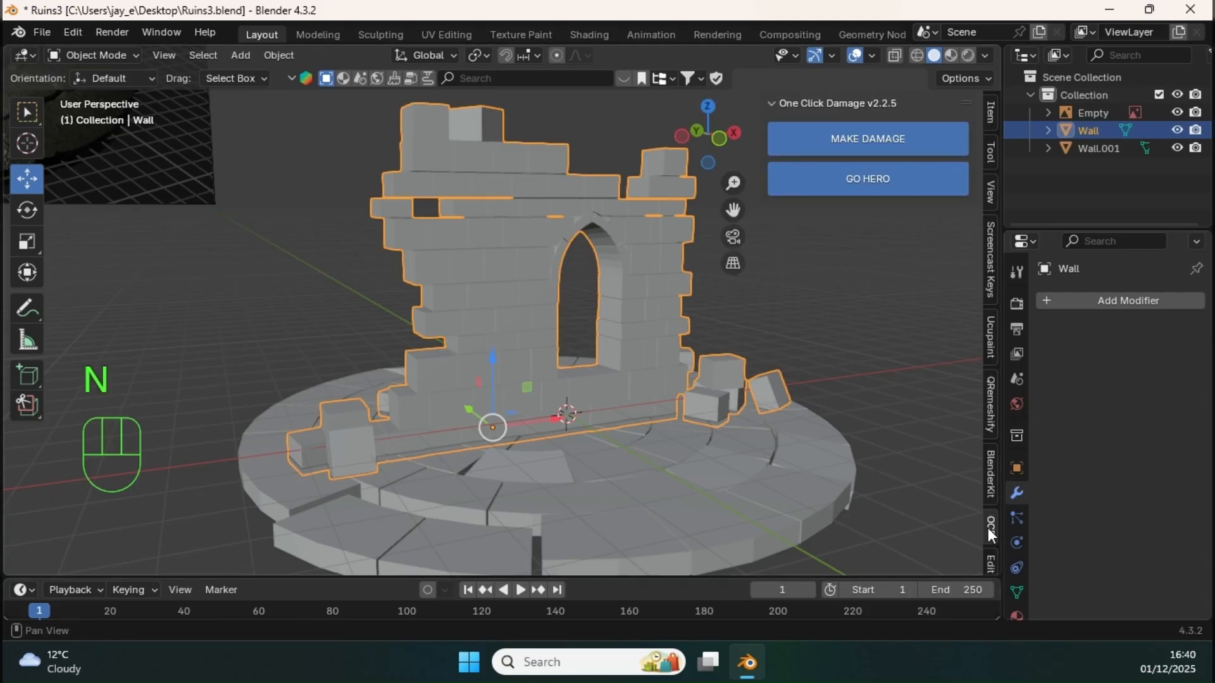
{"action": "left_click", "coordinate": [841, 140]}
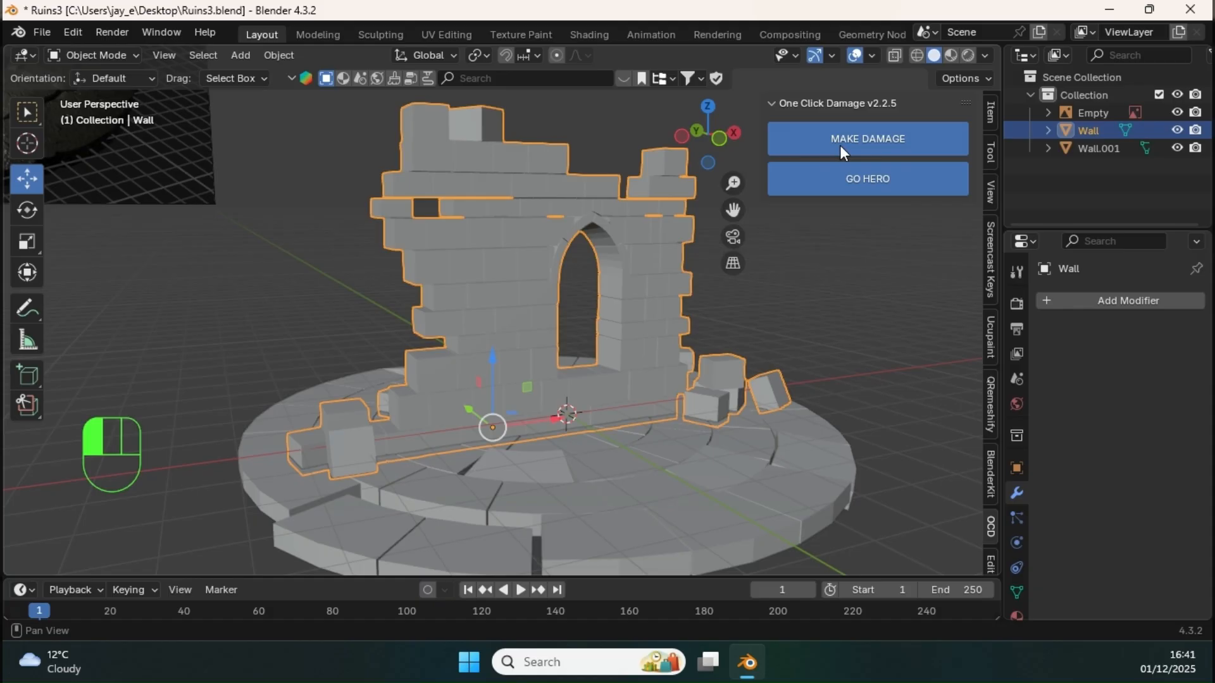
{"action": "left_click", "coordinate": [841, 140]}
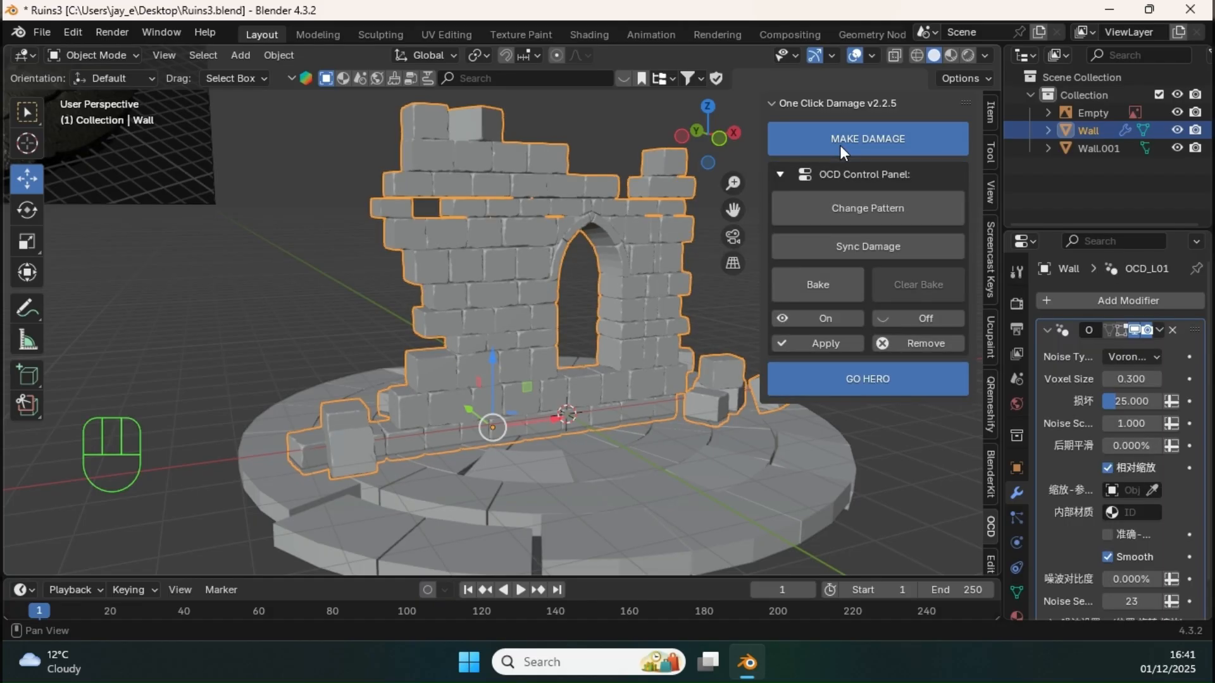
{"action": "middle_click_drag", "start_coordinate": [487, 280], "coordinate": [569, 316]}
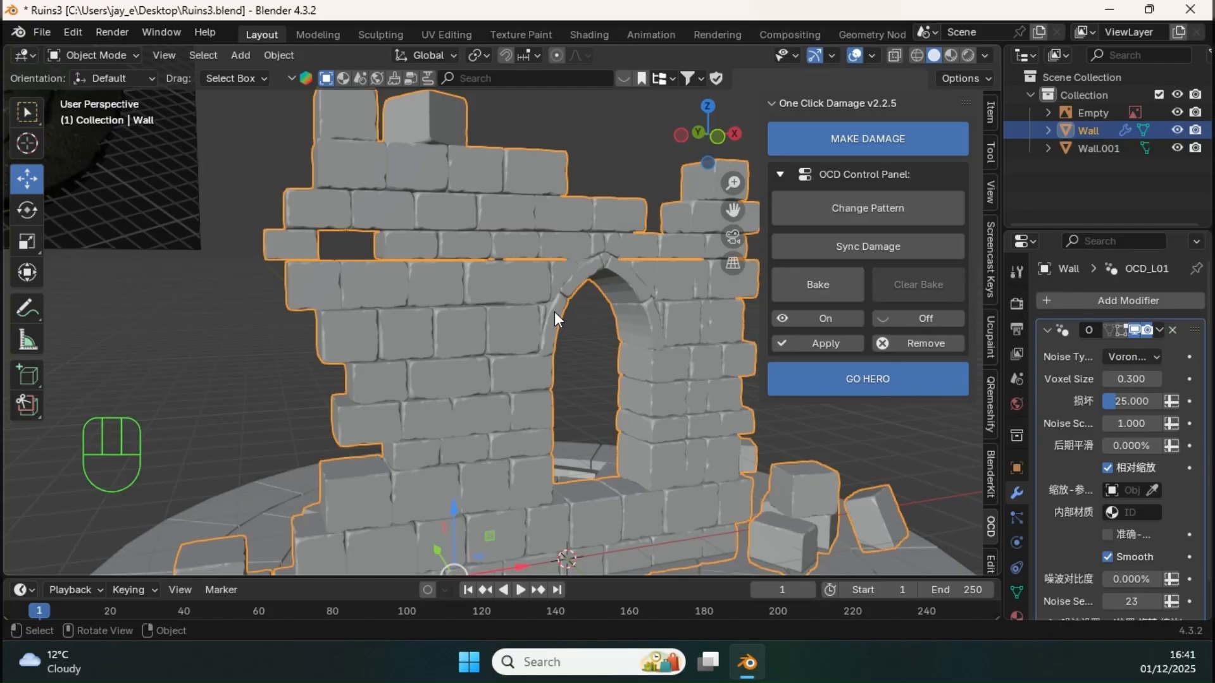
{"action": "middle_click_drag", "start_coordinate": [410, 443], "coordinate": [496, 331], "text": "shift"}
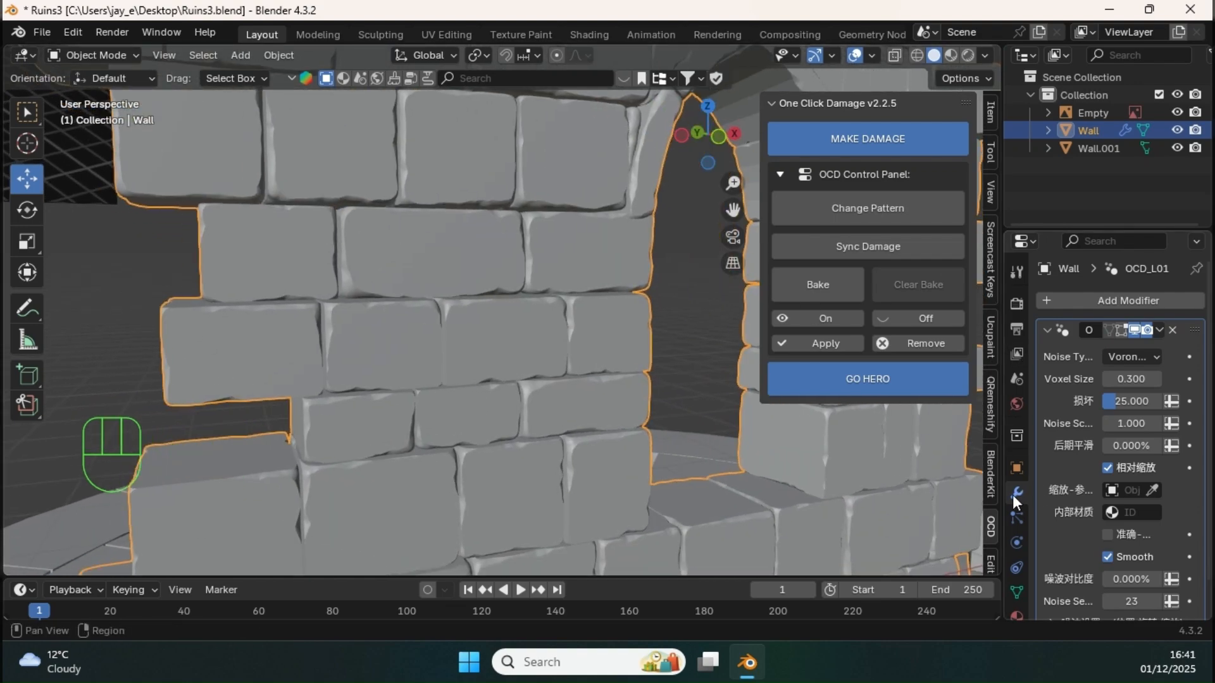
{"action": "scroll", "coordinate": [1119, 439], "scroll_direction": "down", "scroll_amount": 2}
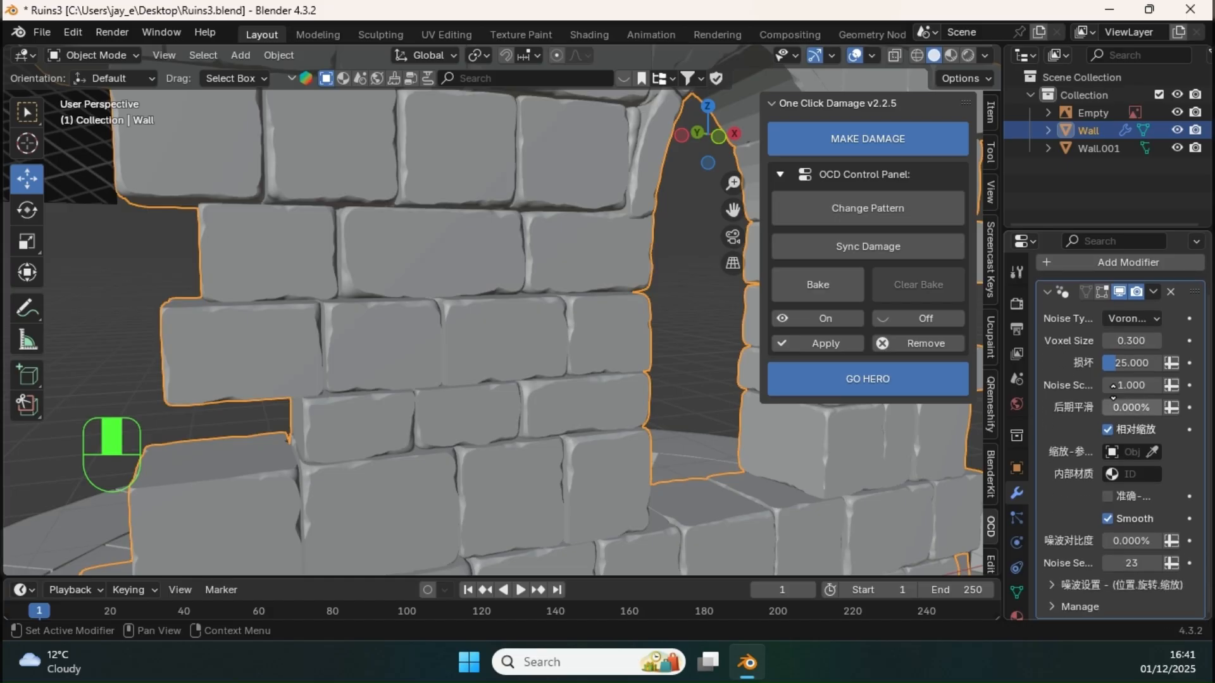
{"action": "scroll", "coordinate": [1135, 346], "scroll_direction": "up", "scroll_amount": 2}
{"action": "left_click", "coordinate": [1151, 351]}
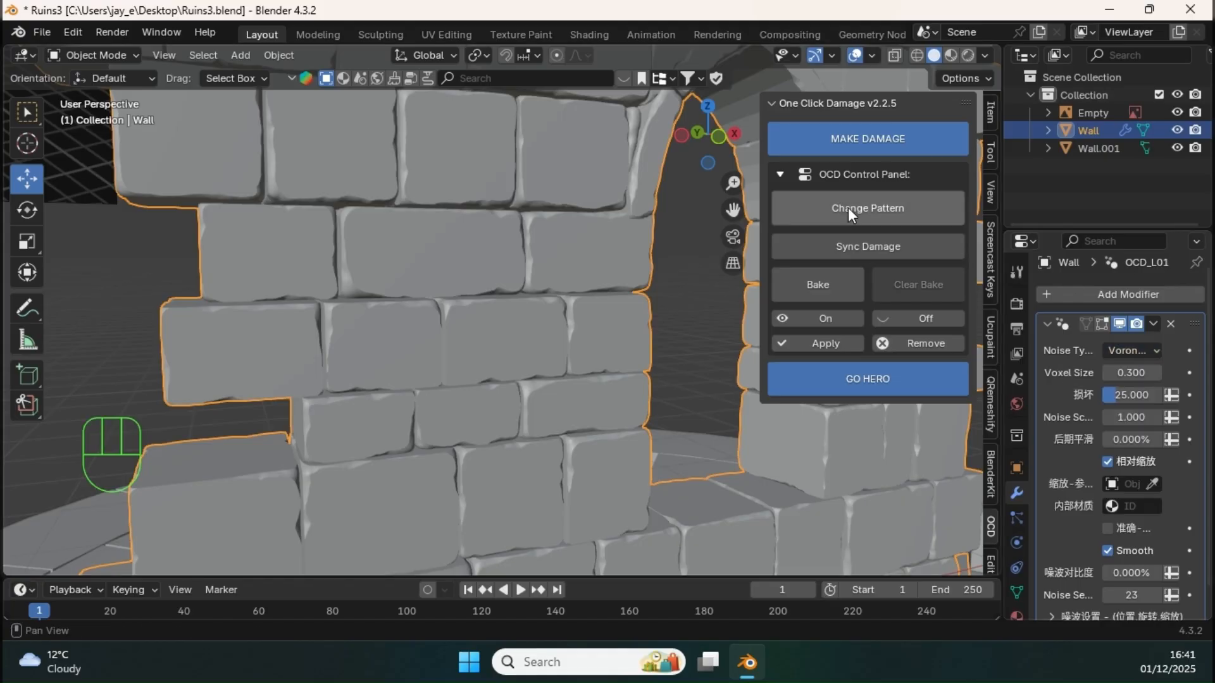
Apply One Click Damage to the round floor with its default settings, check the slabs and hide the add-on's controls
{"action": "middle_click_drag", "start_coordinate": [561, 253], "coordinate": [583, 450], "text": "ctrl"}
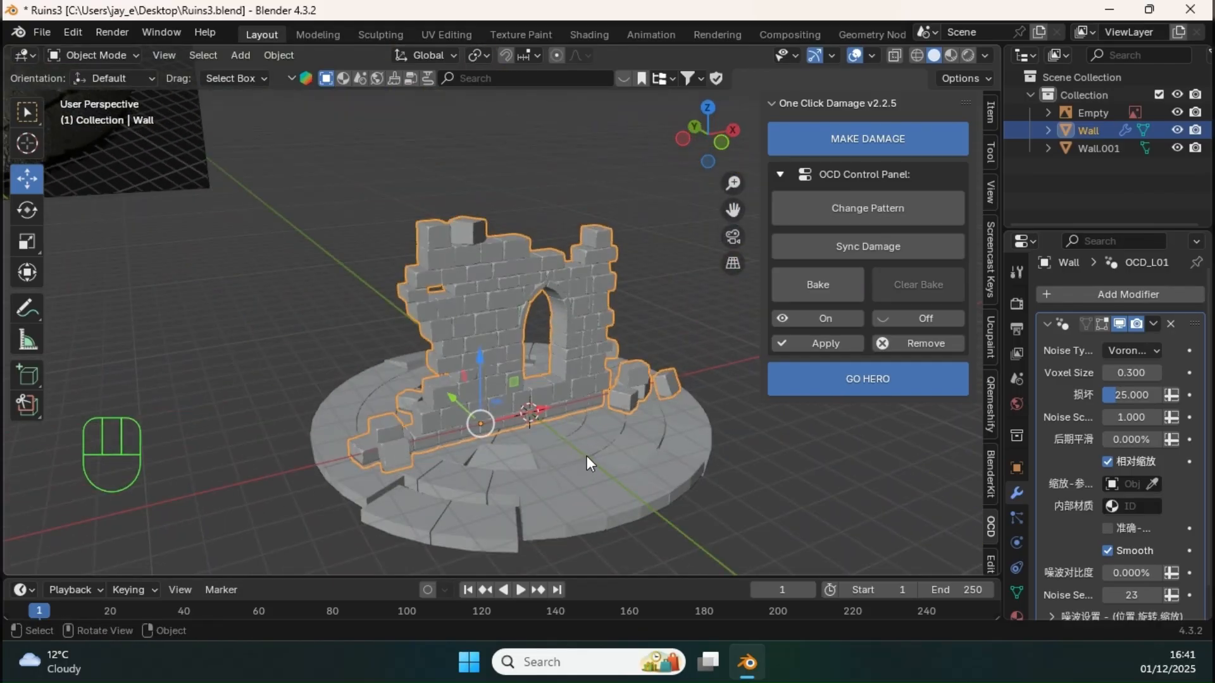
{"action": "left_click", "coordinate": [588, 459]}
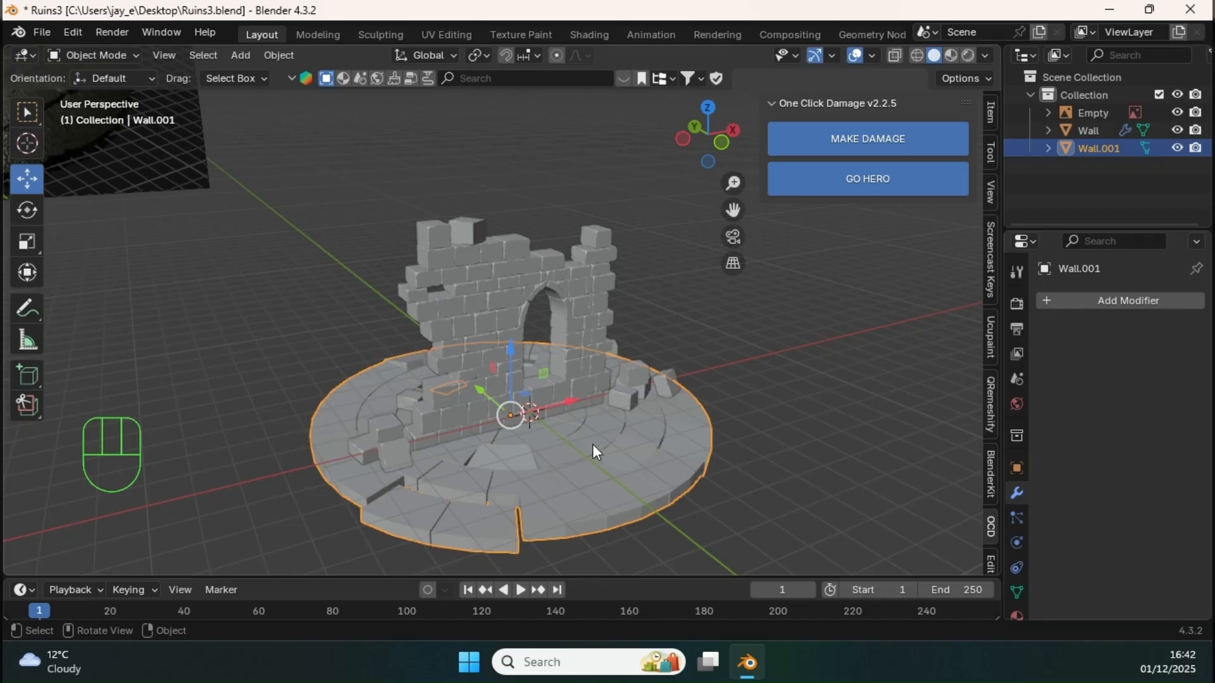
{"action": "left_click", "coordinate": [873, 138]}
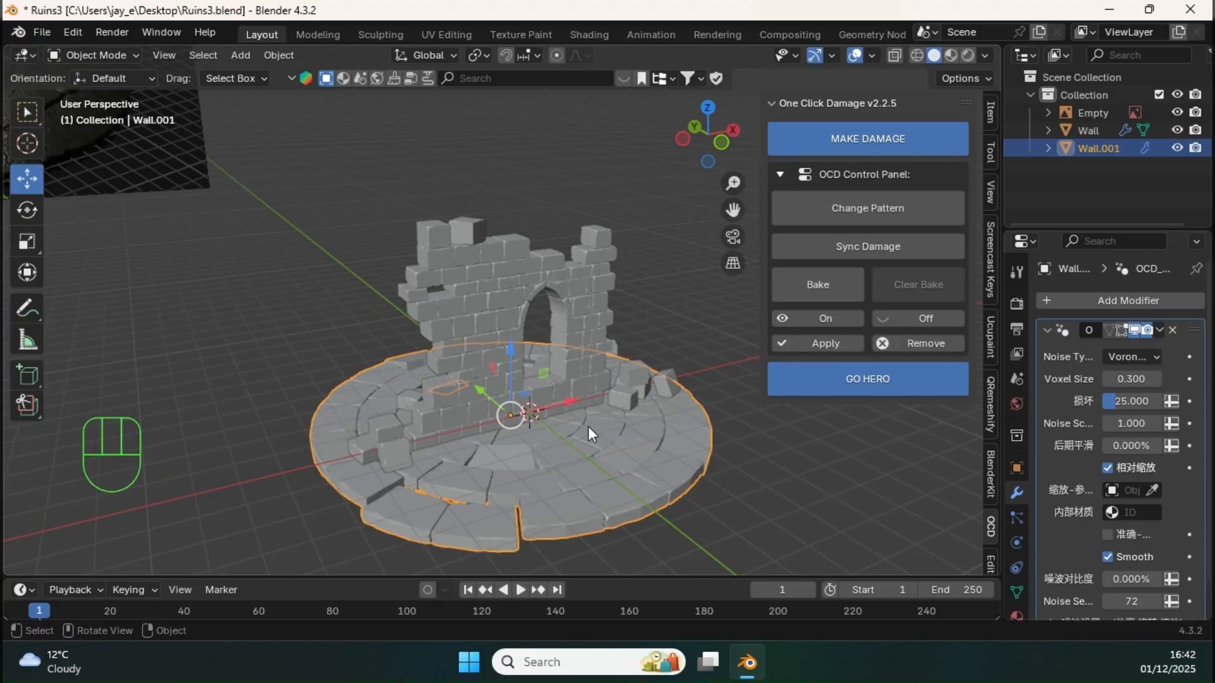
{"action": "middle_click_drag", "start_coordinate": [595, 420], "coordinate": [578, 380]}
{"action": "middle_click_drag", "start_coordinate": [578, 381], "coordinate": [633, 247], "text": "ctrl"}
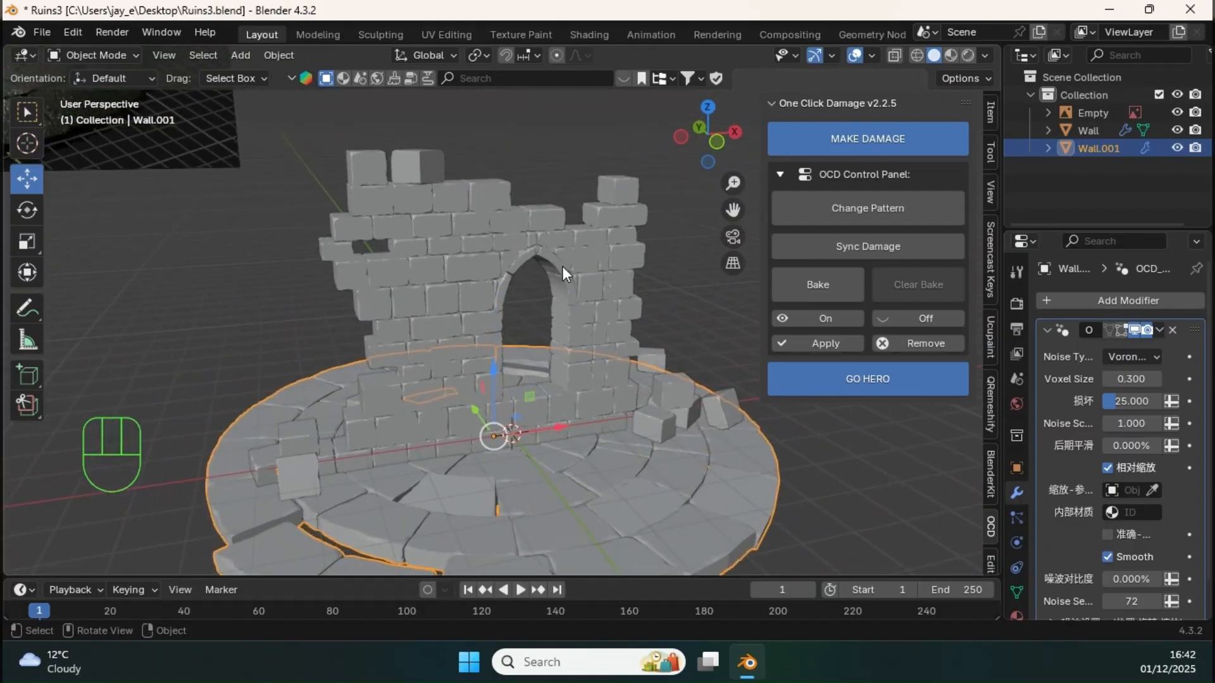
{"action": "mouse_move", "coordinate": [538, 303]}
{"action": "middle_mouse_down"}
{"action": "mouse_move", "coordinate": [556, 283]}
{"action": "mouse_move", "coordinate": [561, 296]}
{"action": "middle_mouse_up"}
{"action": "middle_click_drag", "start_coordinate": [596, 256], "coordinate": [580, 272], "text": "shift"}
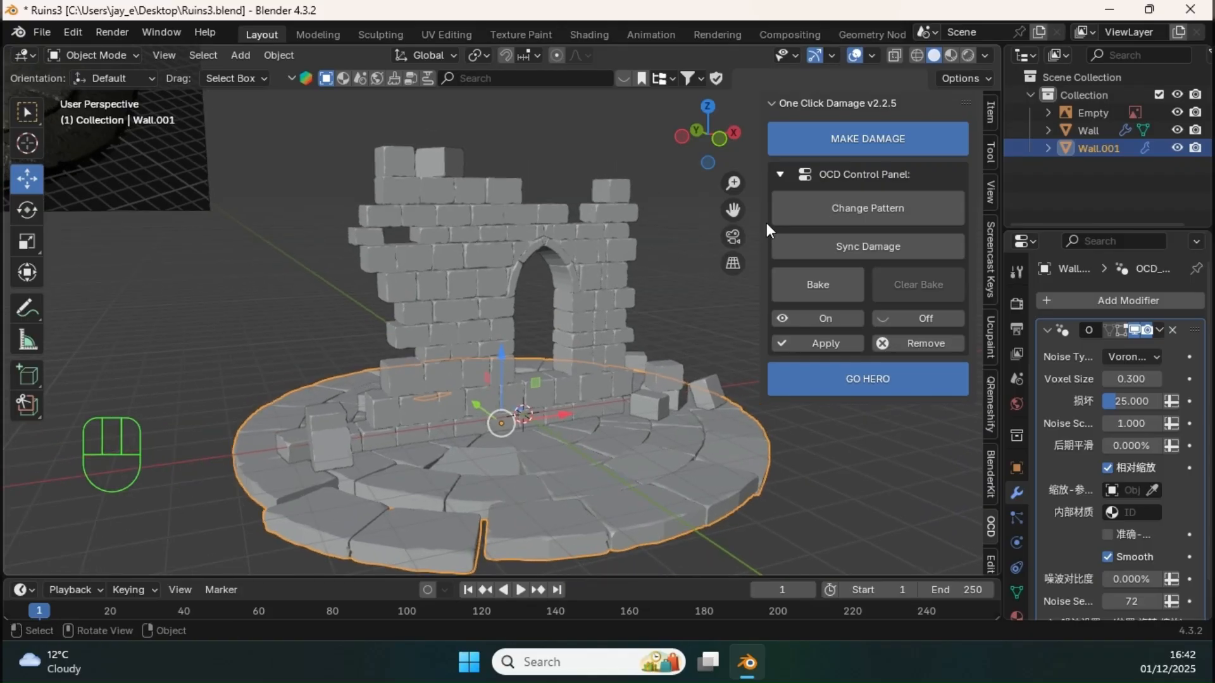
{"action": "key", "text": "n"}
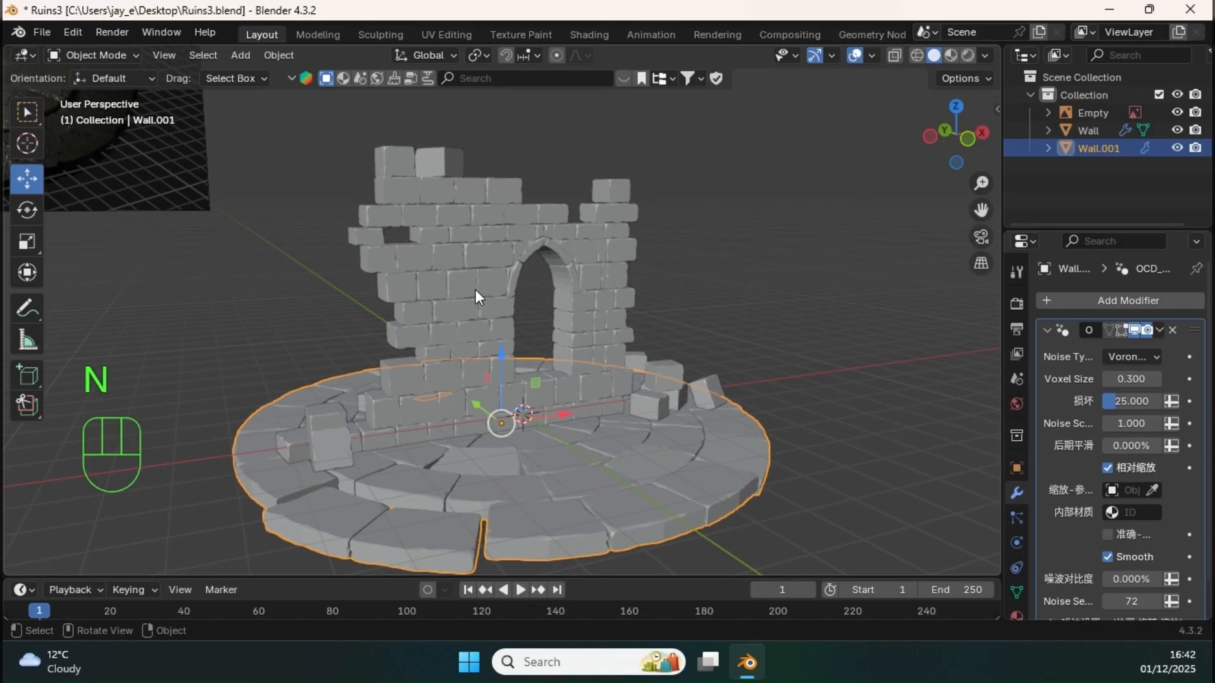
Unwrap the entire wall mesh using Smart UV Project with a 66° angle limit and view its UV layout
{"action": "left_click", "coordinate": [452, 258]}
{"action": "left_click", "coordinate": [476, 478]}
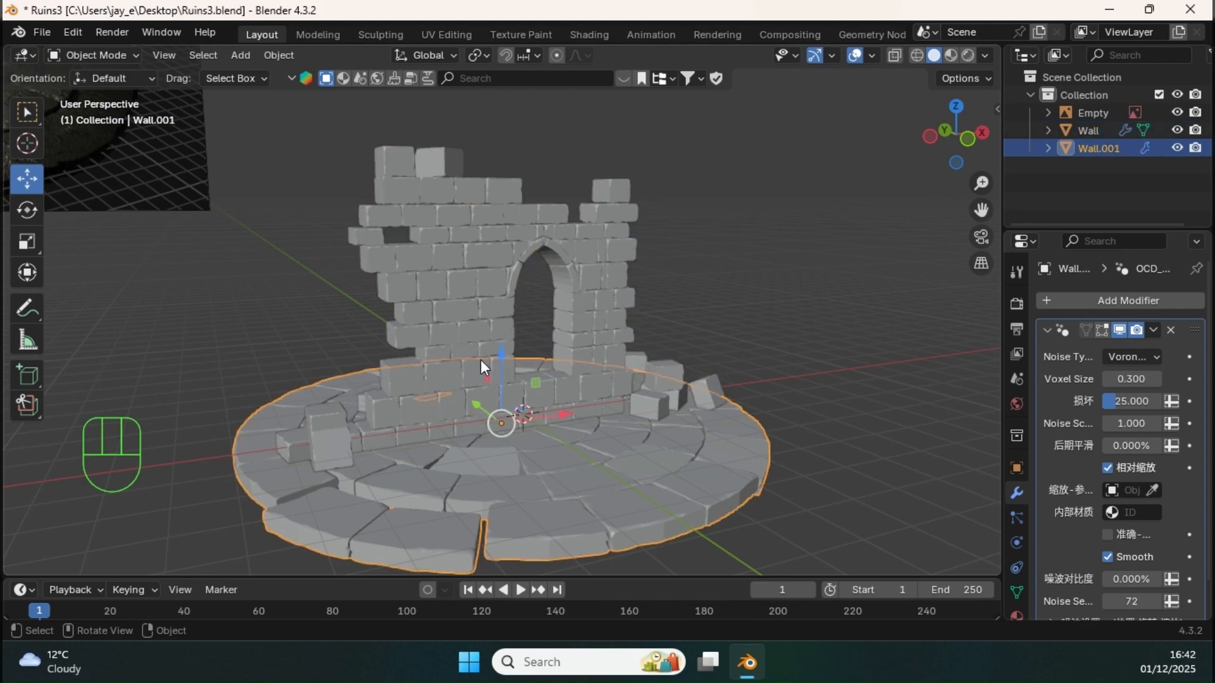
{"action": "left_click", "coordinate": [464, 279]}
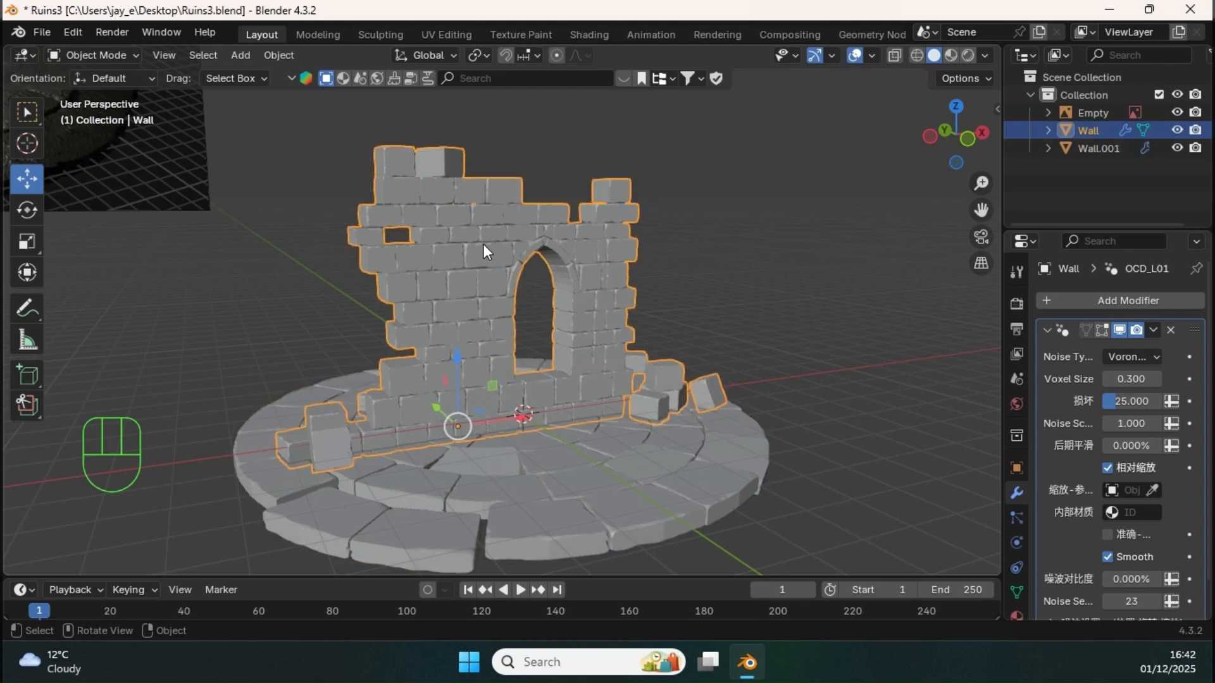
{"action": "mouse_move", "coordinate": [519, 227]}
{"action": "middle_mouse_down", "text": "ctrl"}
{"action": "mouse_move", "coordinate": [507, 280]}
{"action": "mouse_move", "coordinate": [517, 223]}
{"action": "middle_mouse_up", "text": "ctrl"}
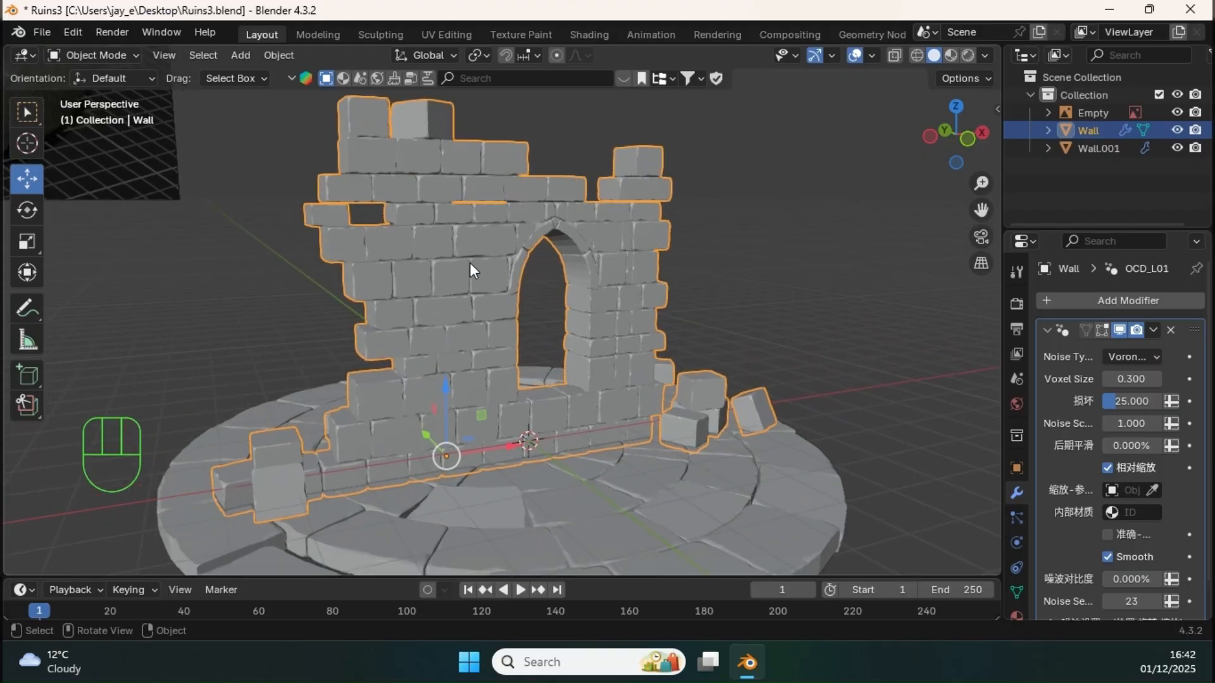
{"action": "key", "text": "Tab"}
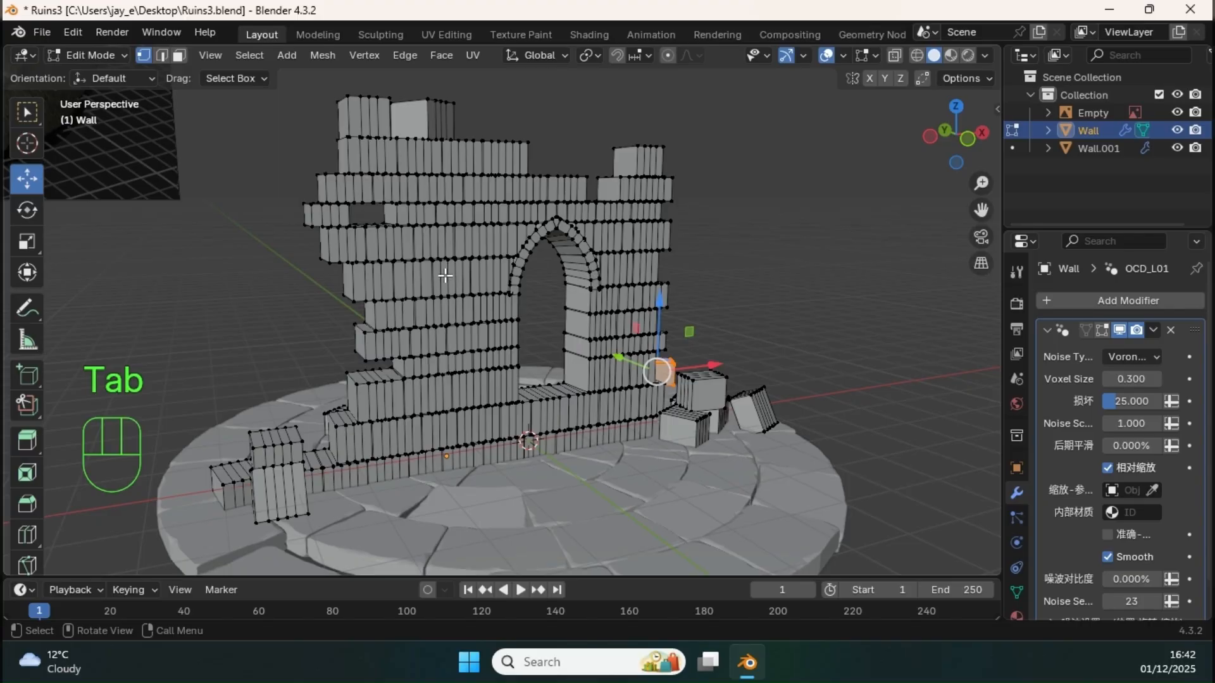
{"action": "key", "text": "a"}
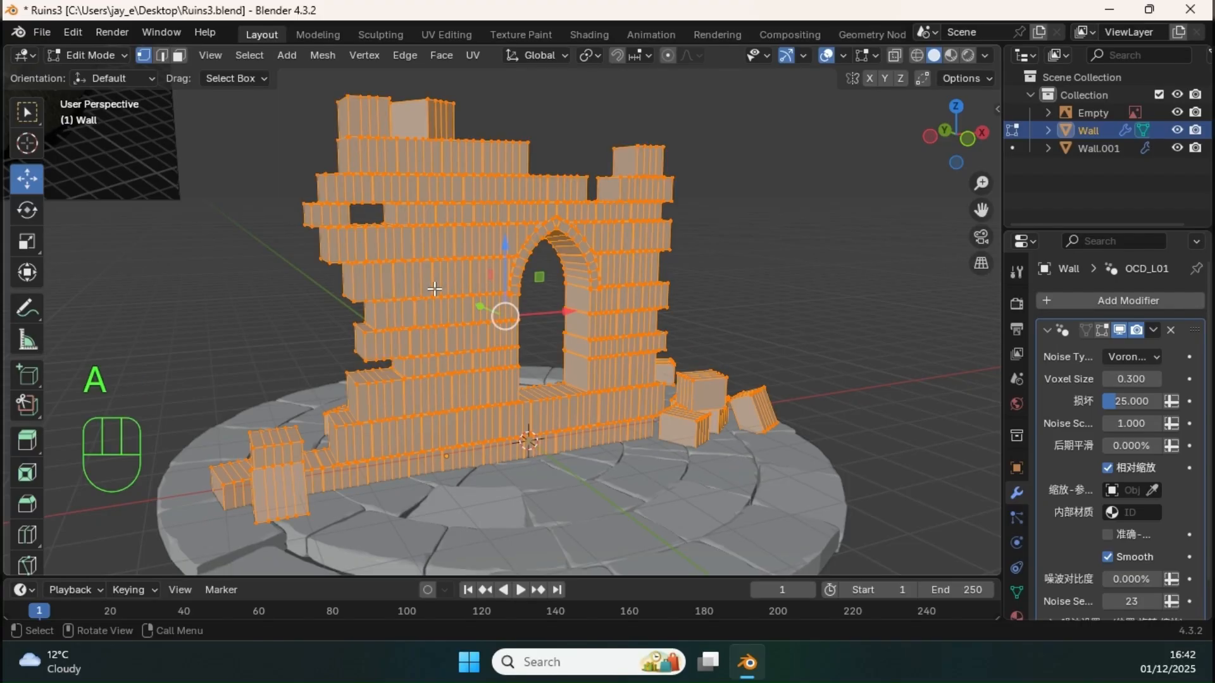
{"action": "key", "text": "u"}
{"action": "mouse_move", "coordinate": [425, 289]}
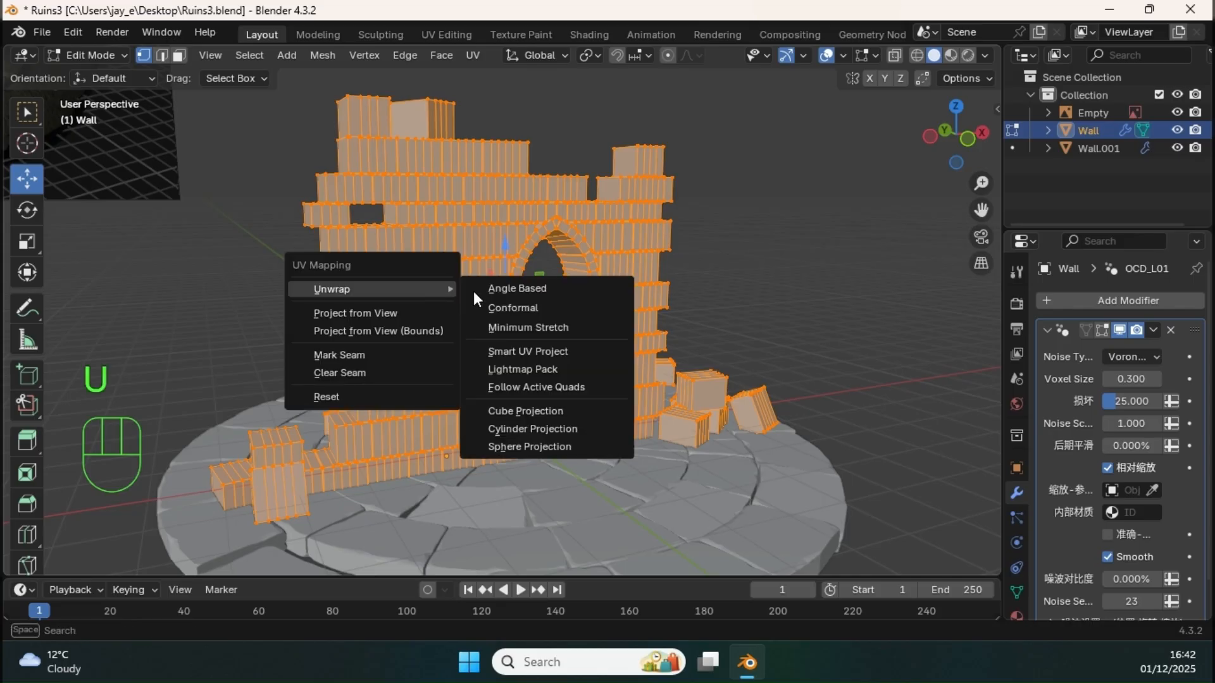
{"action": "left_click", "coordinate": [530, 353]}
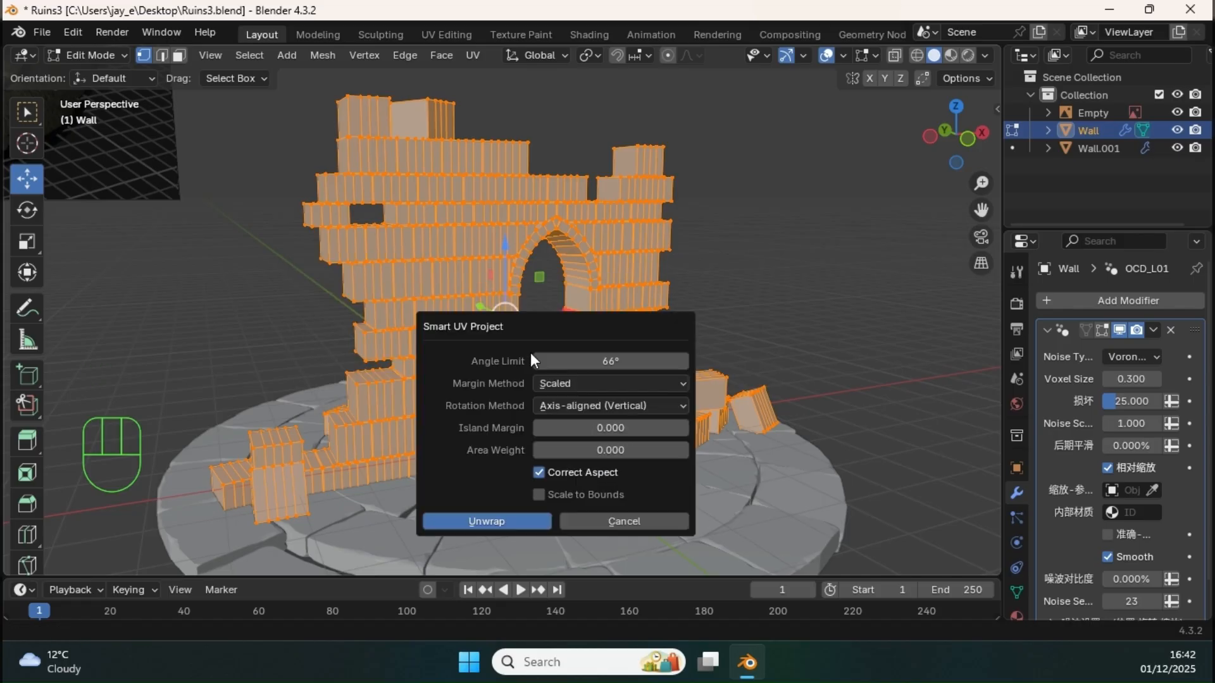
{"action": "left_click", "coordinate": [502, 522]}
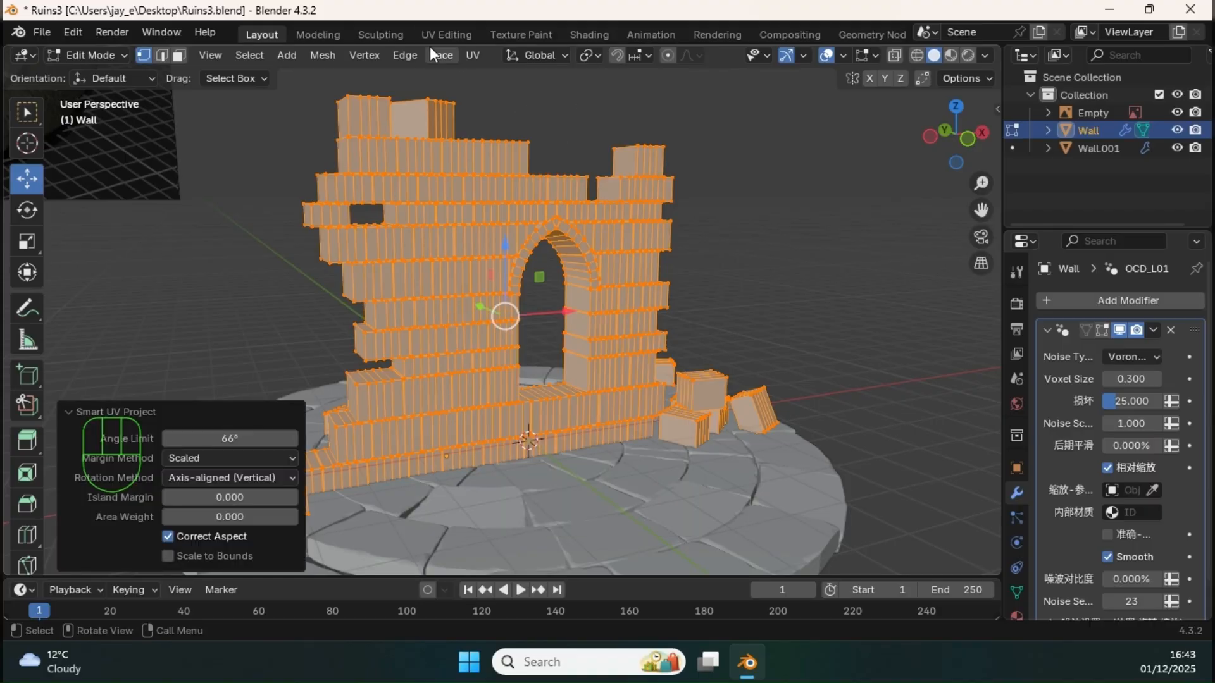
{"action": "left_click", "coordinate": [443, 35]}
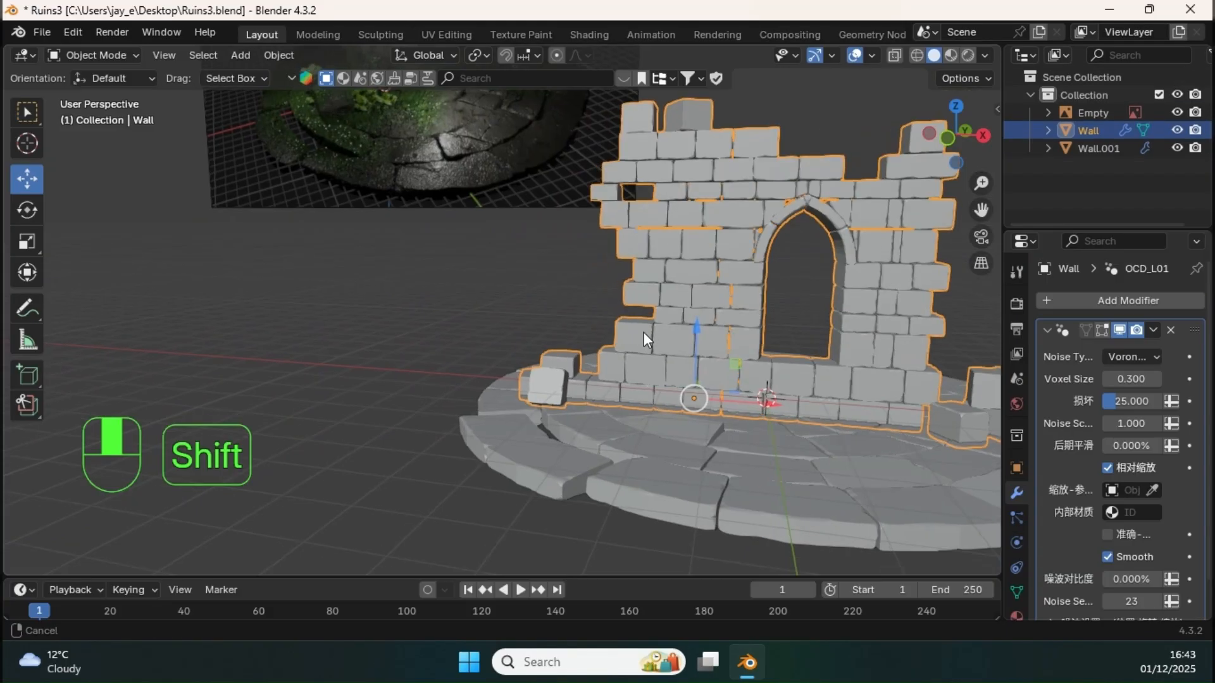
Unwrap the entire round floor mesh using Smart UV Project with a 66° angle limit and show its UV layout
{"action": "middle_click_drag", "start_coordinate": [643, 332], "coordinate": [543, 324], "text": "shift"}
{"action": "left_click", "coordinate": [631, 439]}
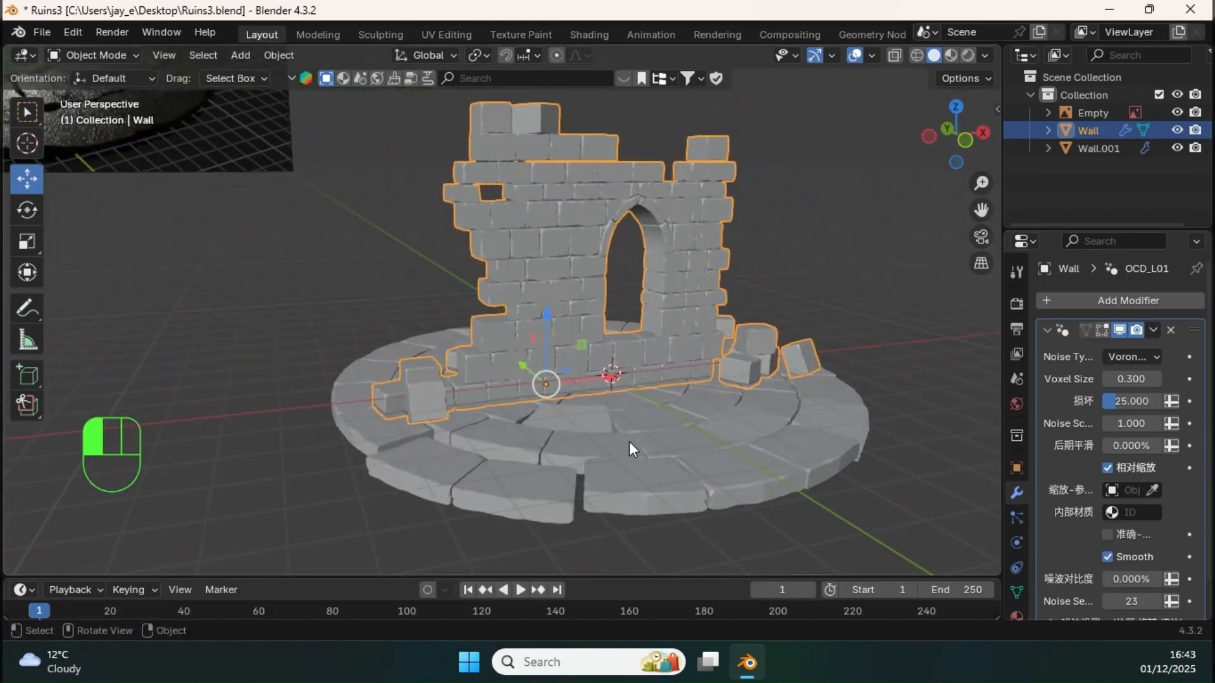
{"action": "key", "text": "Tab"}
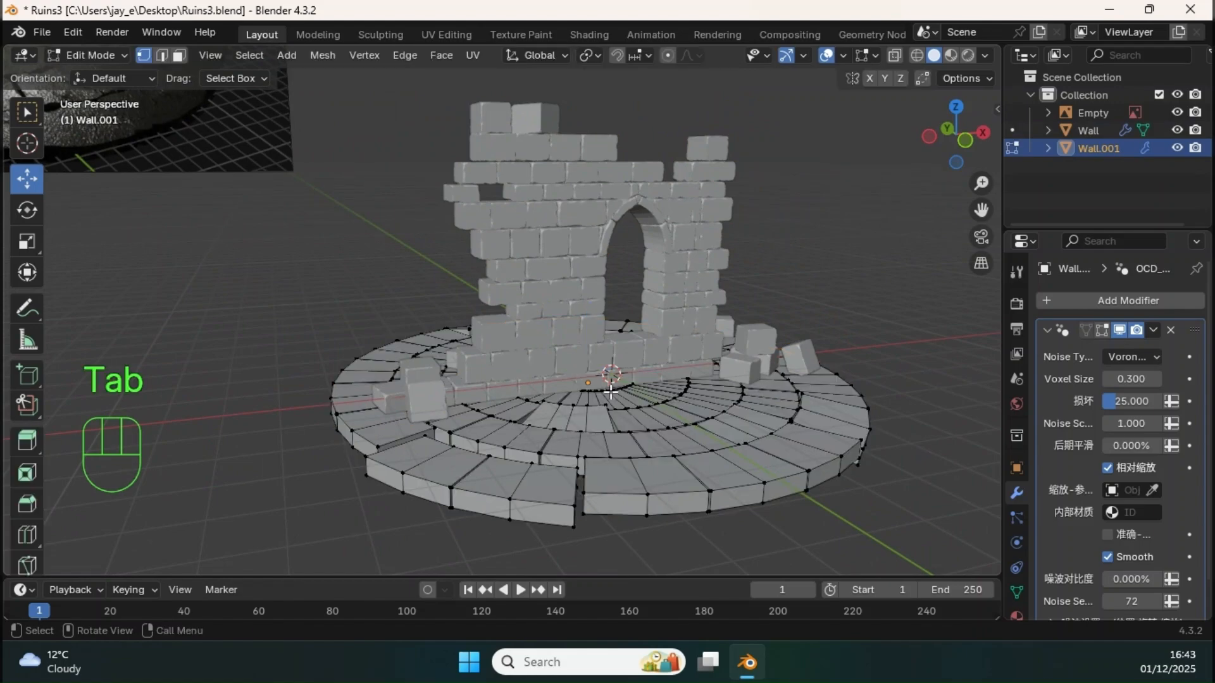
{"action": "key", "text": "a"}
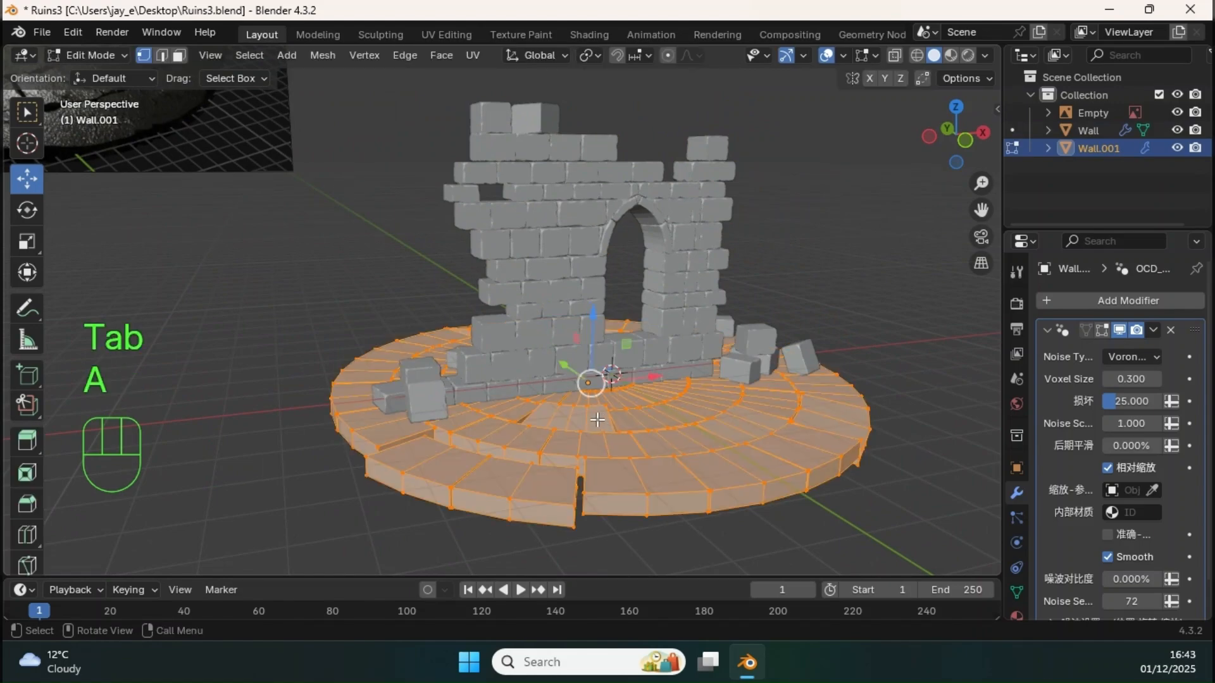
{"action": "key", "text": "u"}
{"action": "mouse_move", "coordinate": [589, 420]}
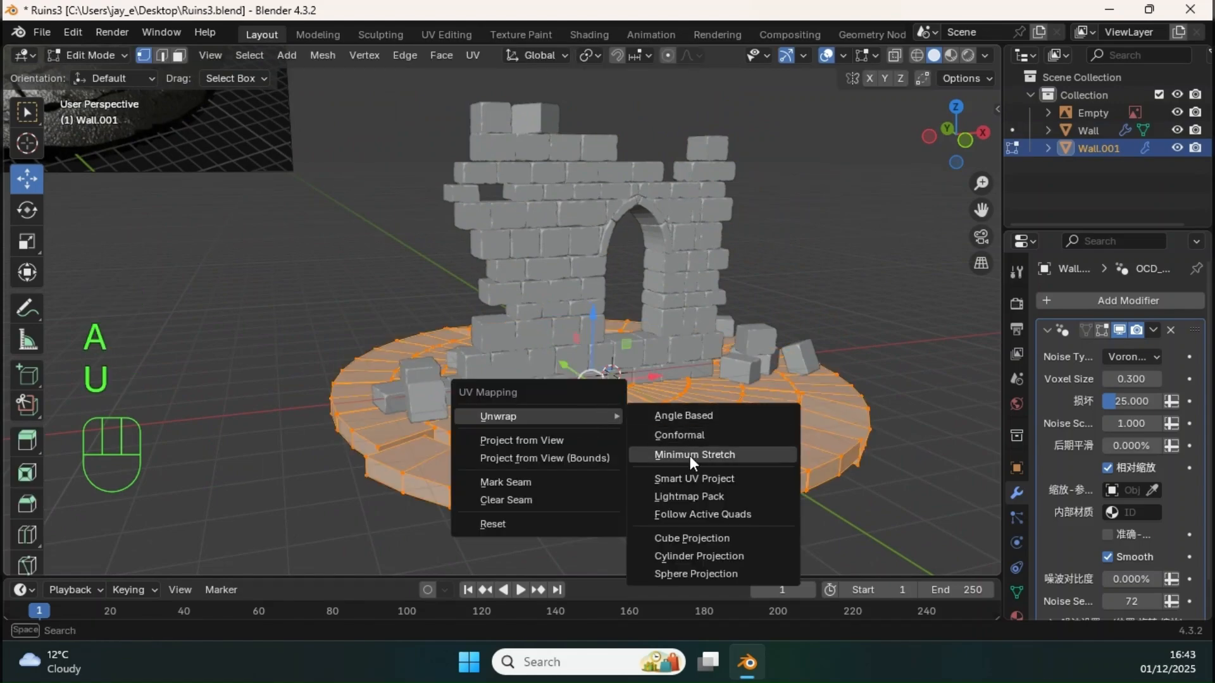
{"action": "left_click", "coordinate": [694, 478]}
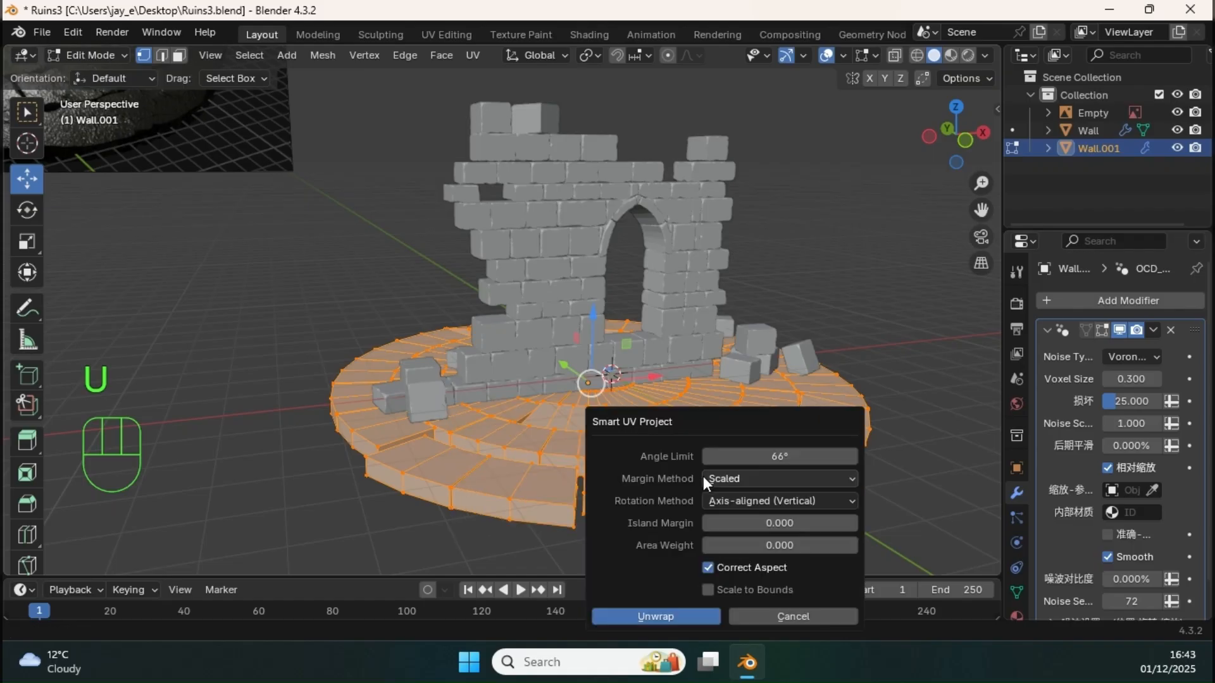
{"action": "left_click", "coordinate": [689, 617]}
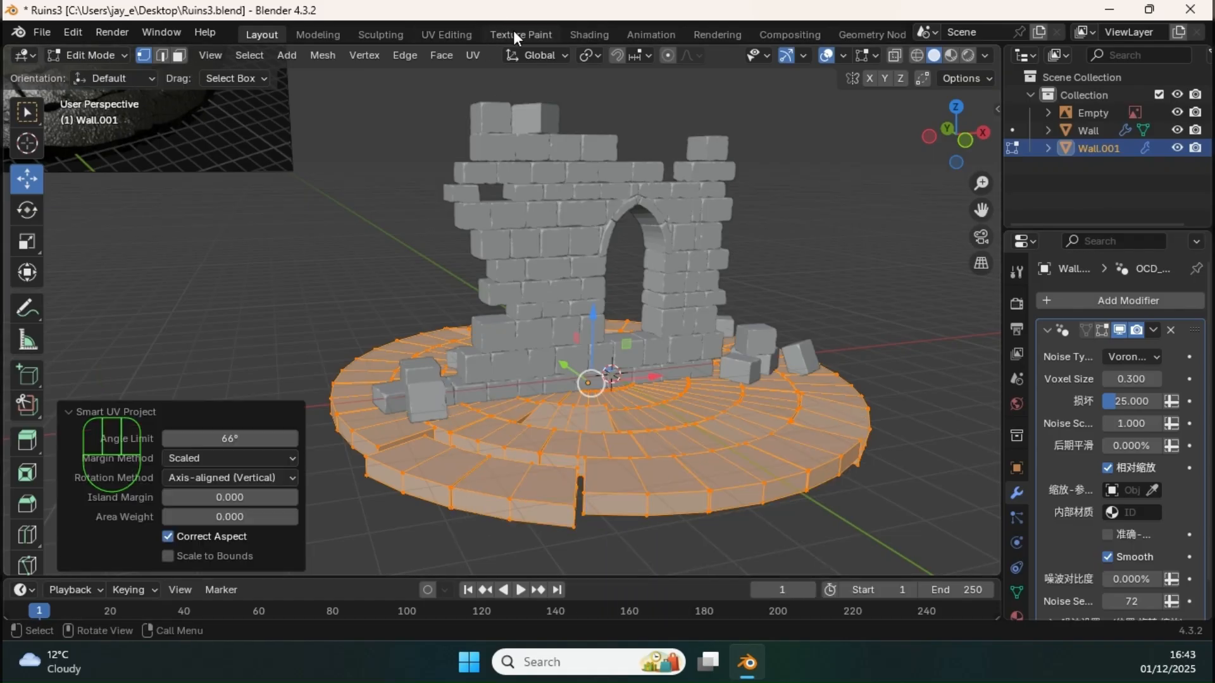
{"action": "left_click", "coordinate": [455, 35]}
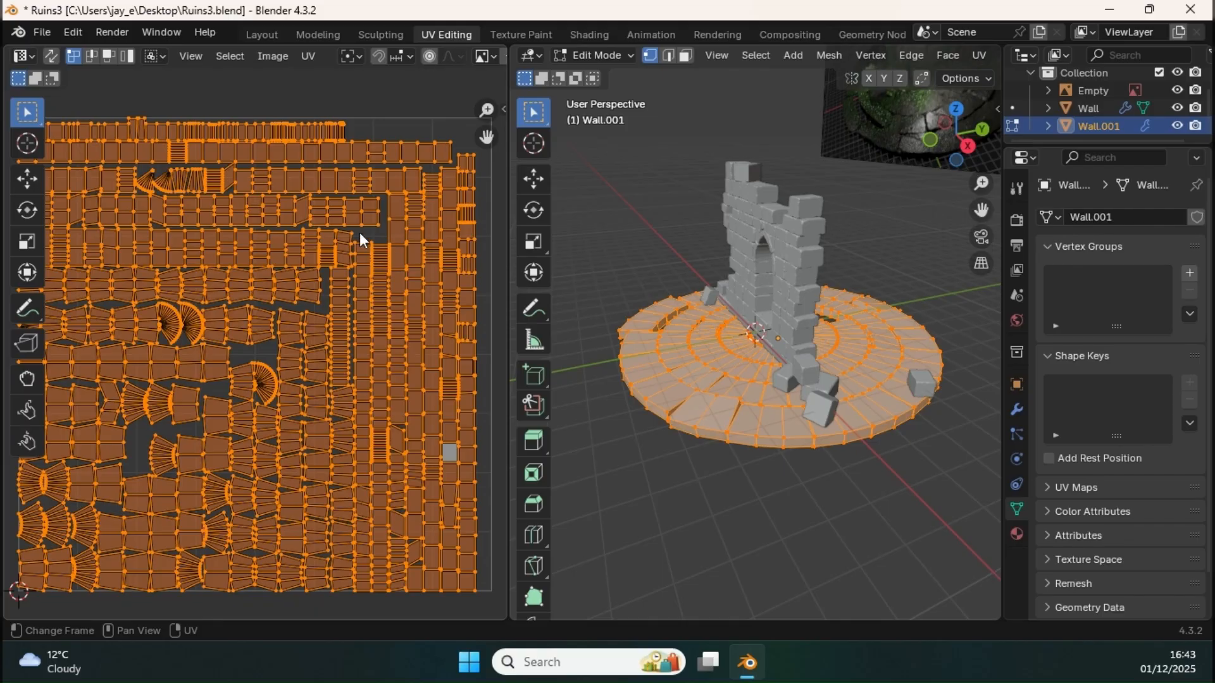
Return to the Layout workspace and deselect the round floor
{"action": "left_click", "coordinate": [281, 36]}
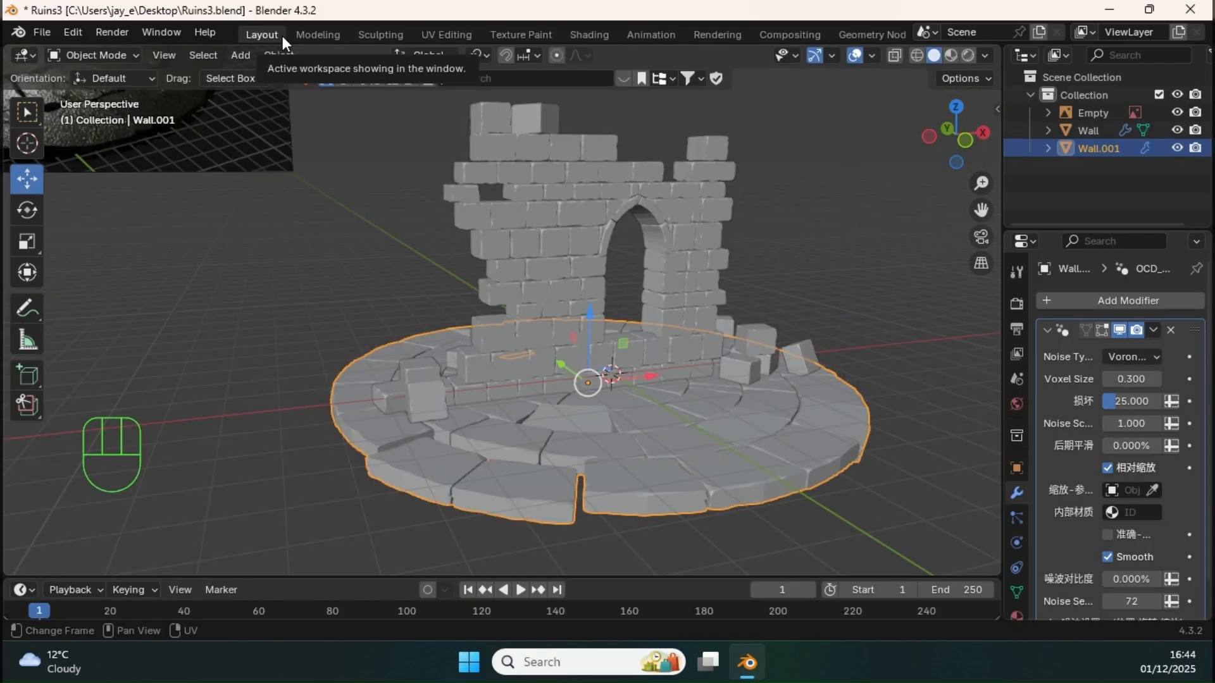
{"action": "left_click", "coordinate": [793, 219]}
{"action": "mouse_move", "coordinate": [727, 324]}
{"action": "middle_mouse_down"}
{"action": "mouse_move", "coordinate": [662, 289]}
{"action": "mouse_move", "coordinate": [681, 348]}
{"action": "mouse_move", "coordinate": [710, 312]}
{"action": "middle_mouse_up"}
{"action": "mouse_move", "coordinate": [710, 312]}
{"action": "middle_mouse_down", "text": "shift"}
{"action": "mouse_move", "coordinate": [696, 304]}
{"action": "mouse_move", "coordinate": [675, 332]}
{"action": "mouse_move", "coordinate": [704, 317]}
{"action": "mouse_move", "coordinate": [692, 317]}
{"action": "middle_mouse_up", "text": "shift"}
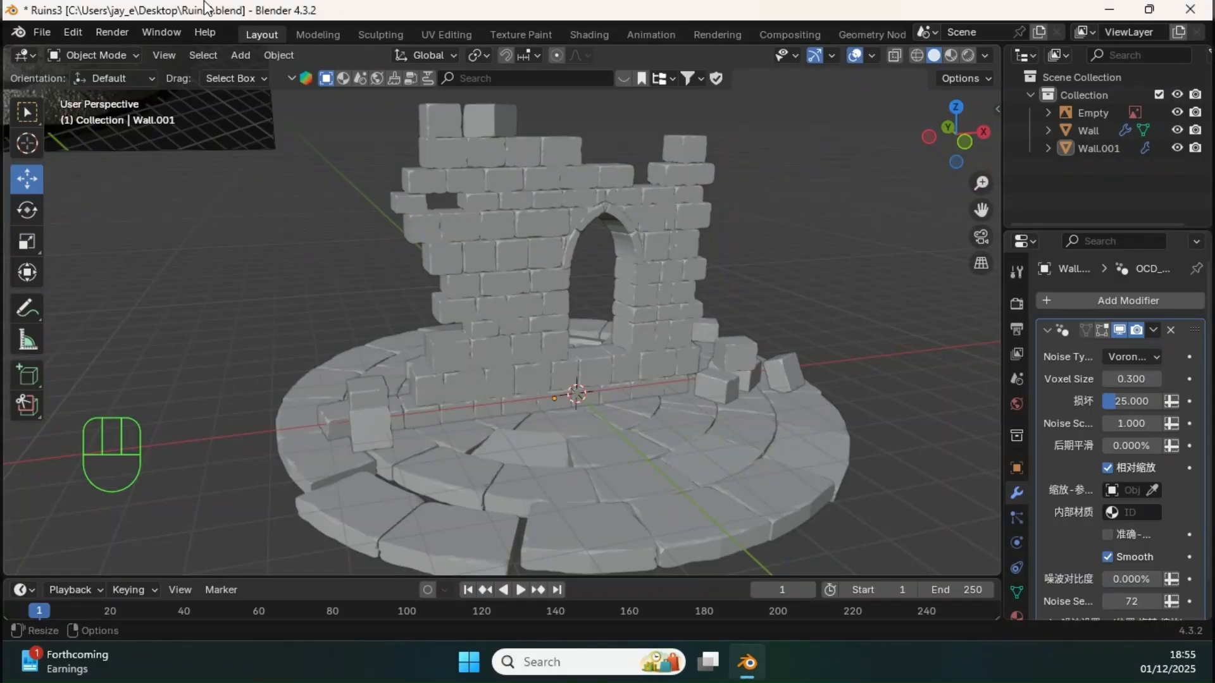
Set up a Principled Ucupaint node named Ruined Wall on the wall with Color, Metallic, Roughness and Normal channels
{"action": "left_click", "coordinate": [468, 272]}
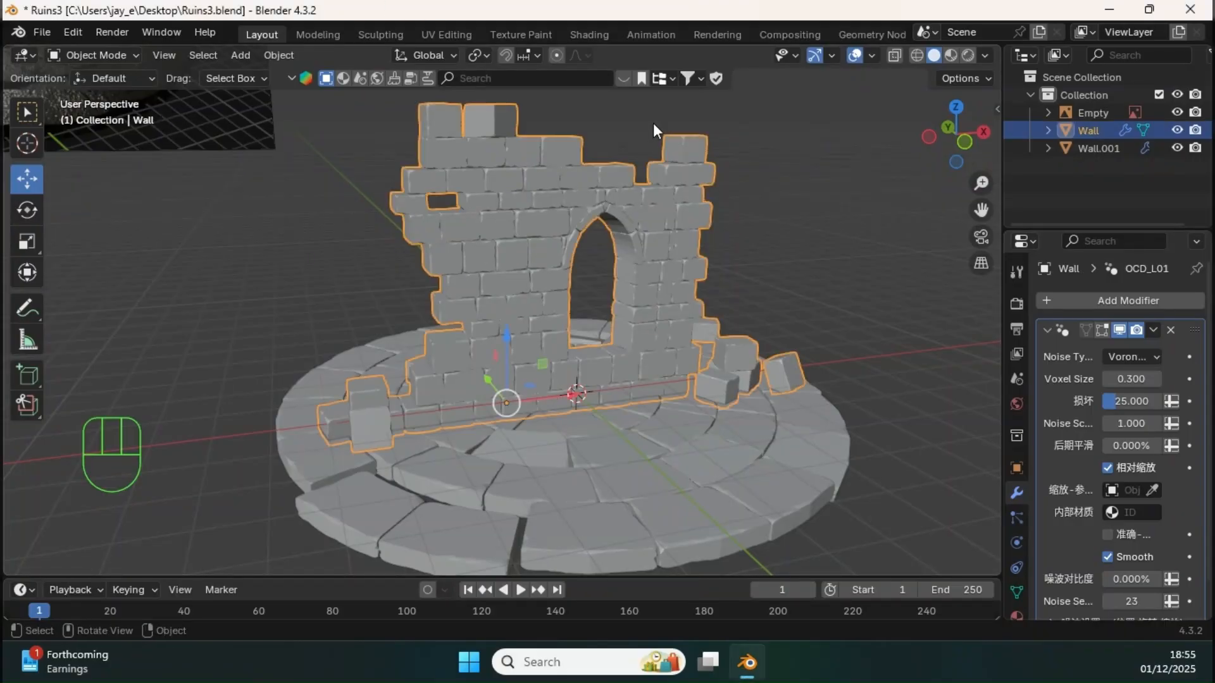
{"action": "middle_click_drag", "start_coordinate": [652, 123], "coordinate": [571, 317]}
{"action": "key", "text": "n"}
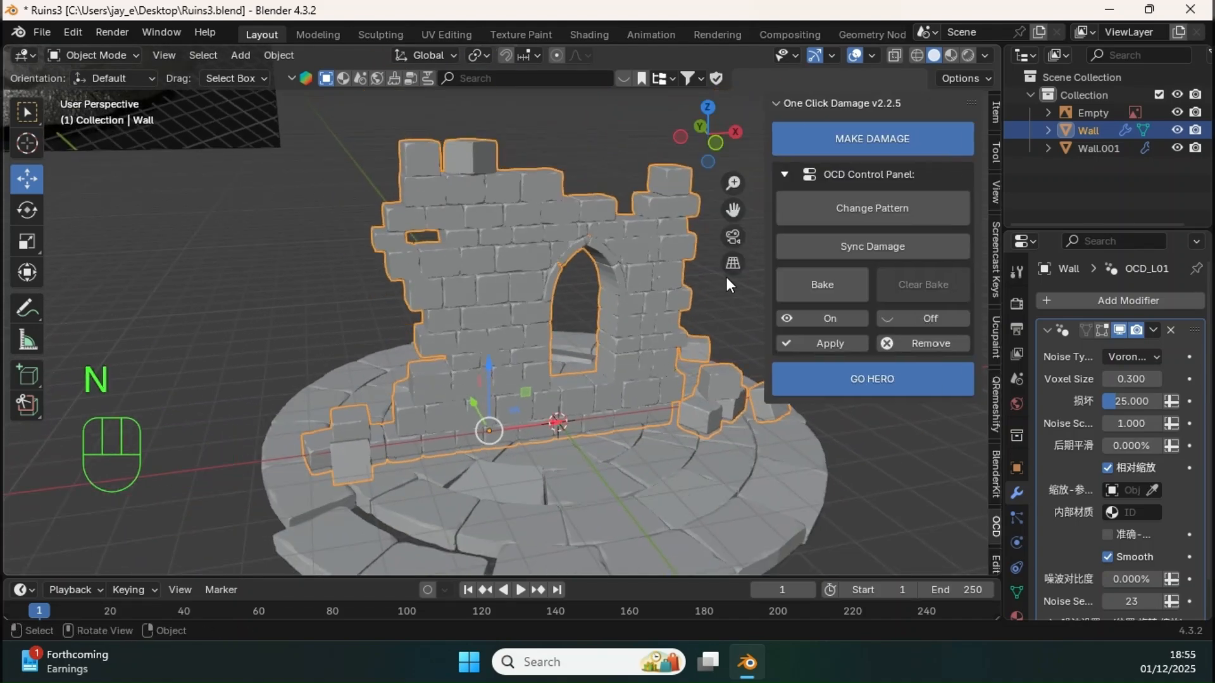
{"action": "left_click", "coordinate": [989, 339]}
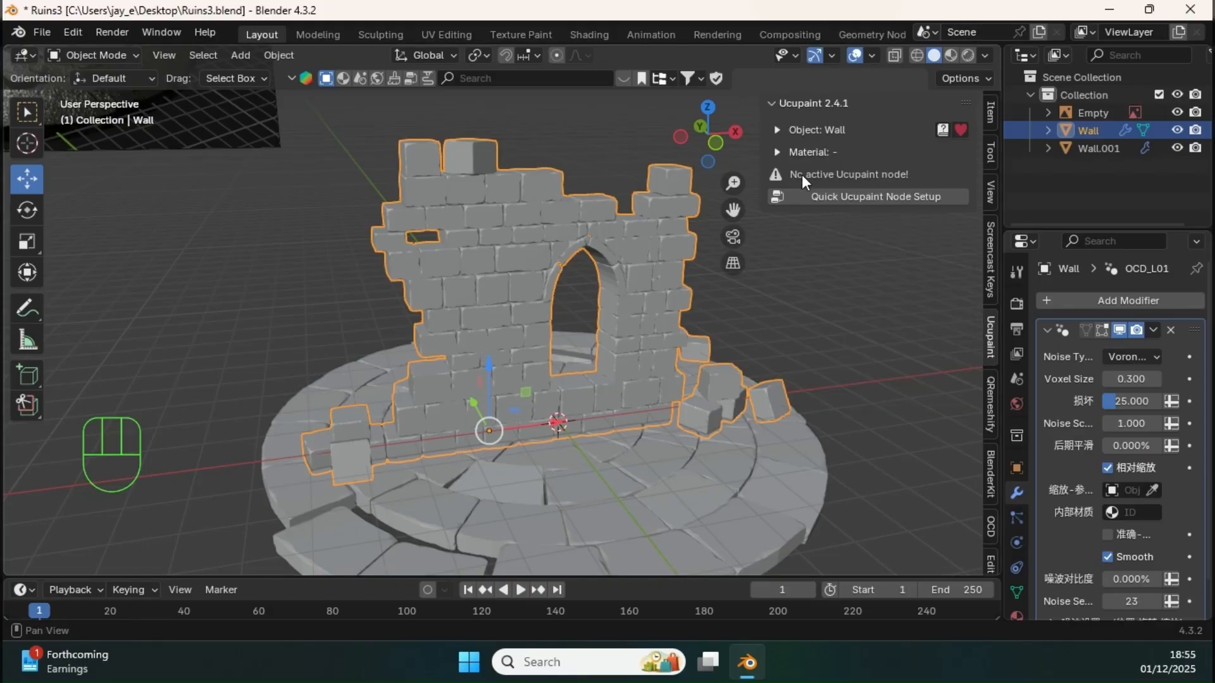
{"action": "left_click", "coordinate": [848, 197]}
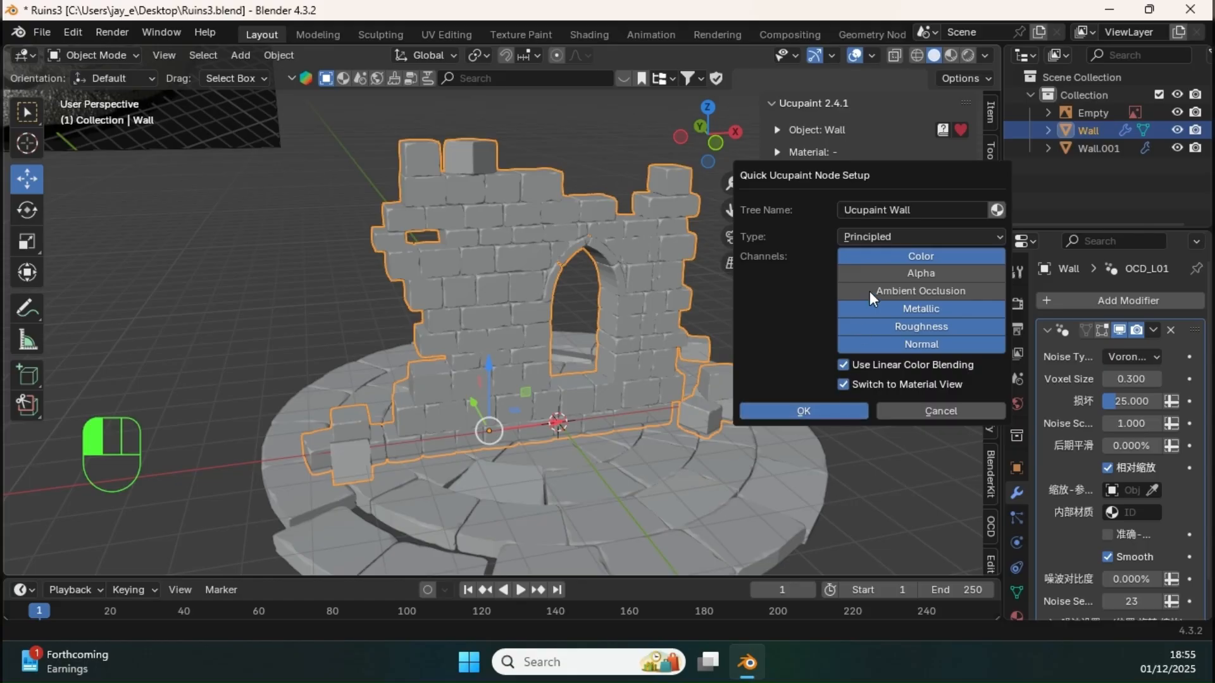
{"action": "left_click", "coordinate": [921, 210]}
{"action": "left_click_drag", "start_coordinate": [920, 210], "coordinate": [841, 193]}
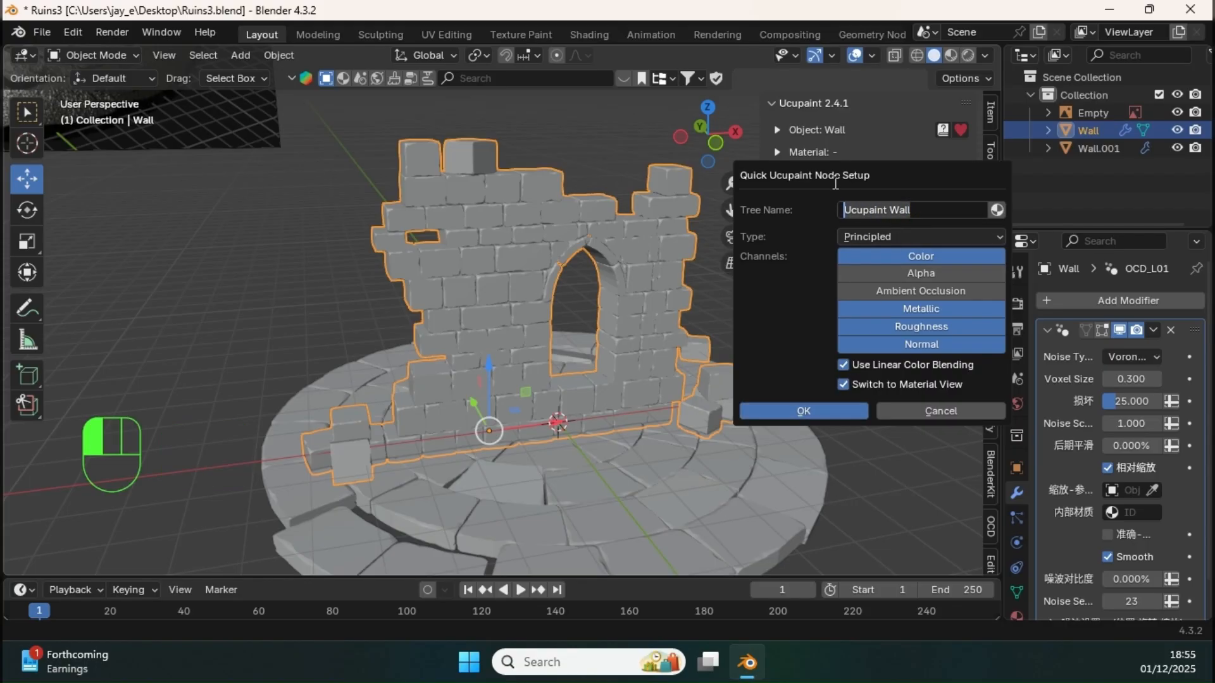
{"action": "type", "text": "R"}
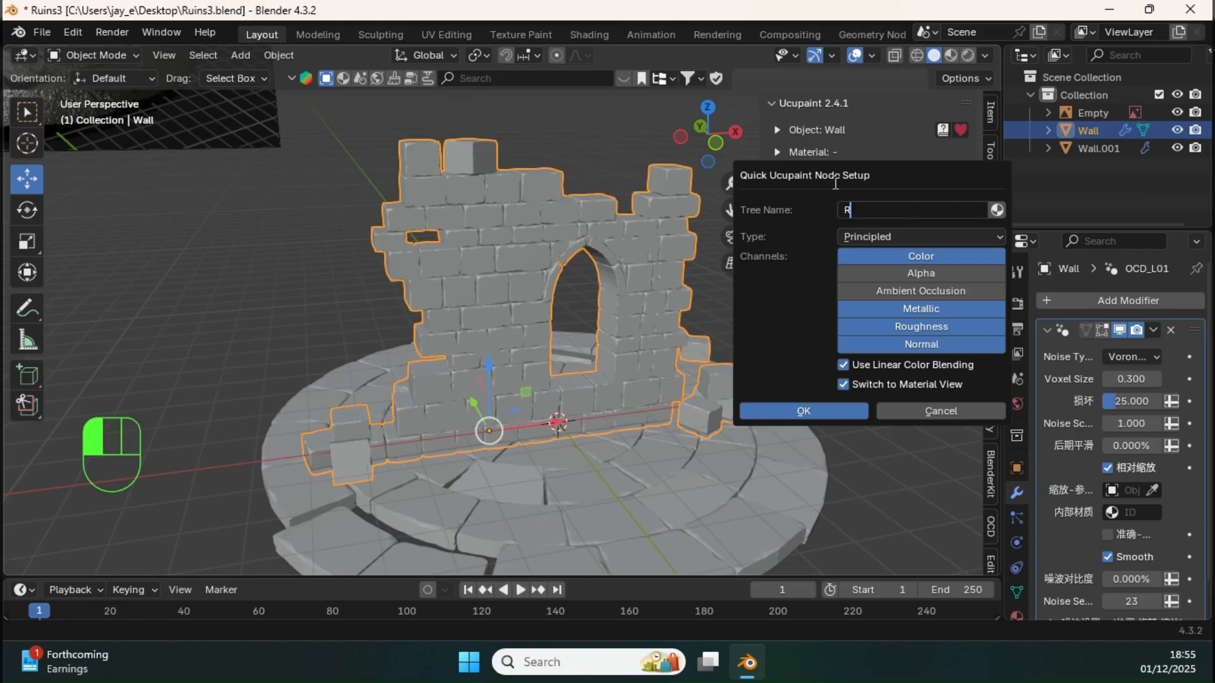
{"action": "type", "text": "uined Wall"}
{"action": "left_click", "coordinate": [831, 413]}
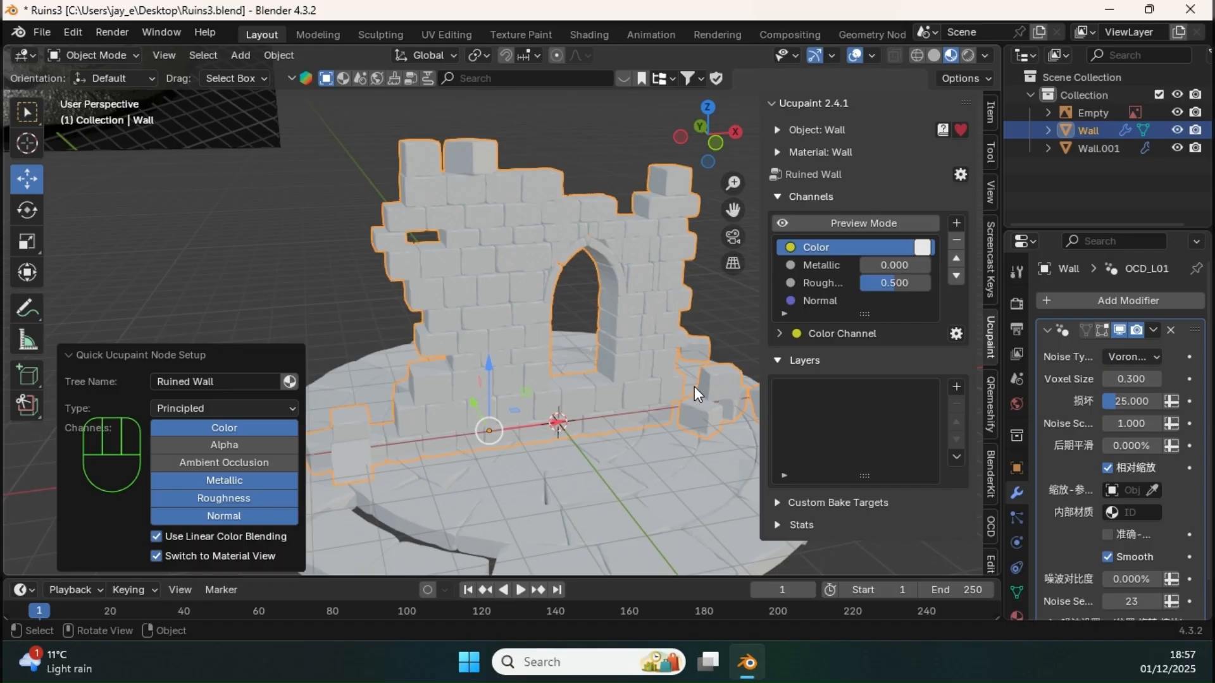
Add Rocktexture.png from the Tutorial Materials folder as an image layer on the wall's Color channel and check the stone texture
{"action": "left_click", "coordinate": [956, 387]}
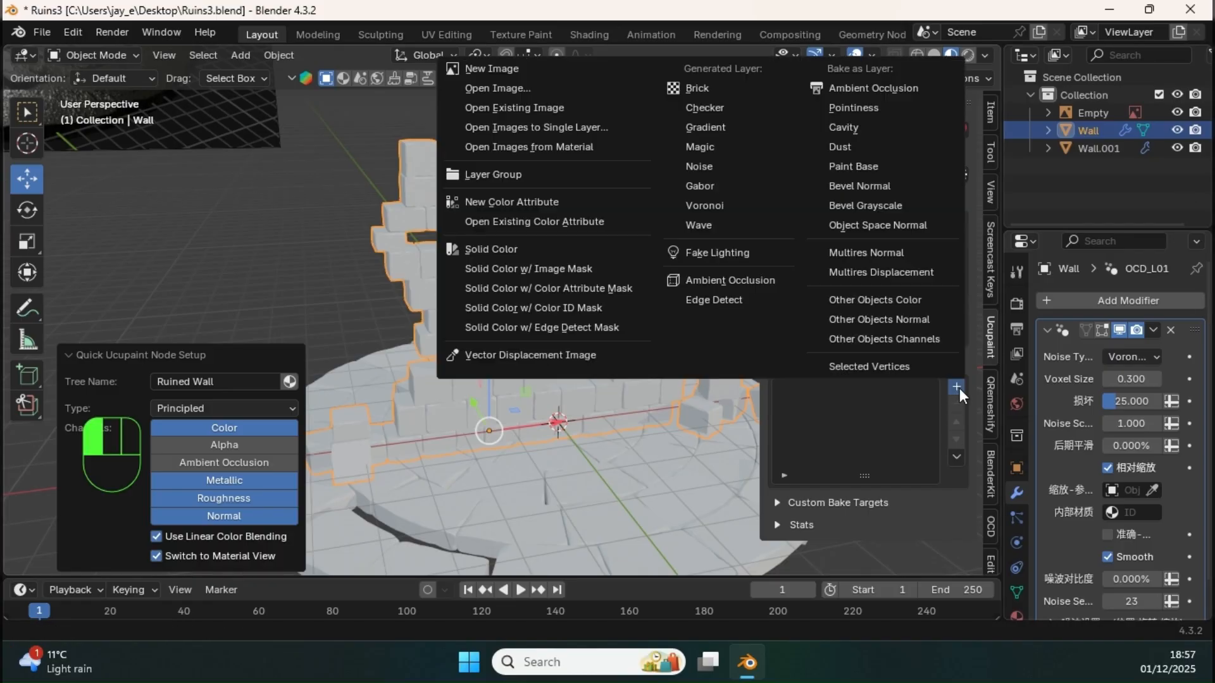
{"action": "left_click", "coordinate": [956, 386]}
{"action": "left_click", "coordinate": [510, 86]}
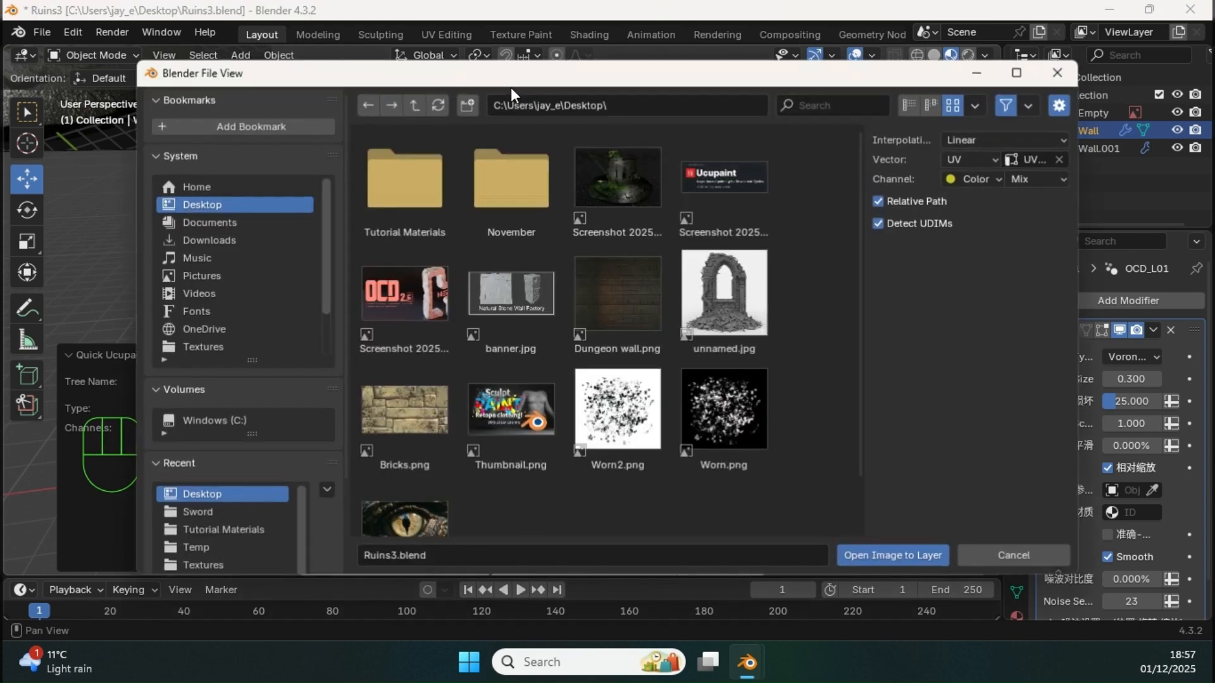
{"action": "left_click", "coordinate": [403, 185]}
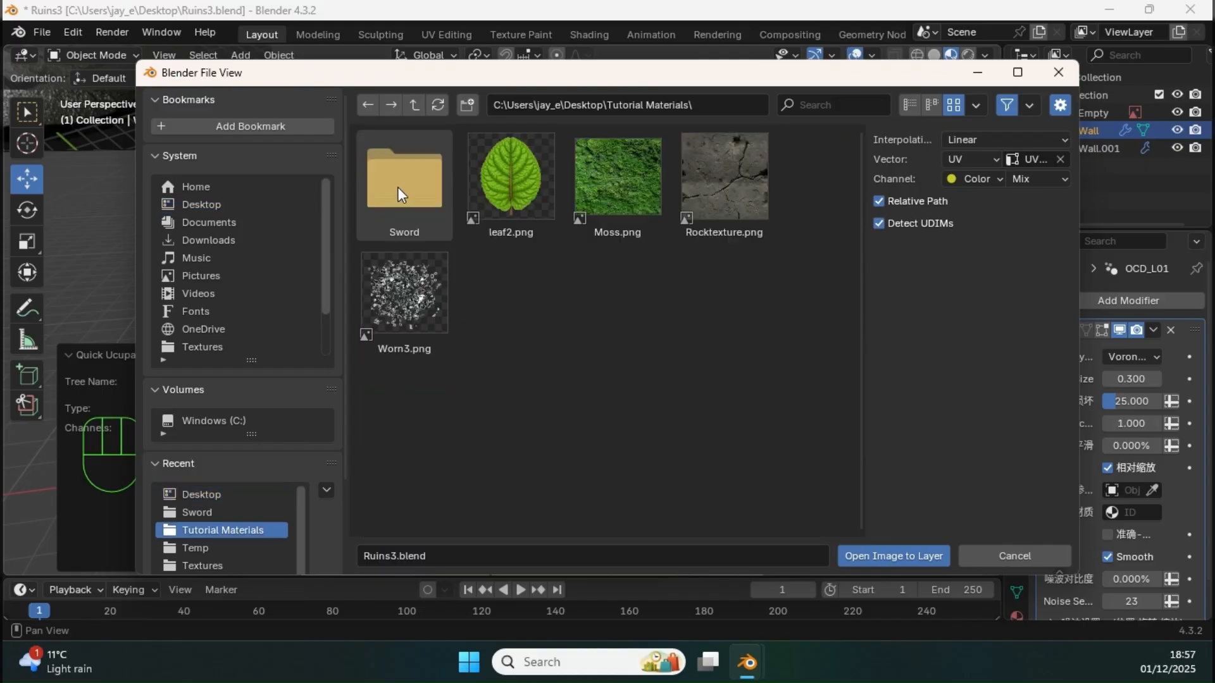
{"action": "left_click", "coordinate": [719, 181]}
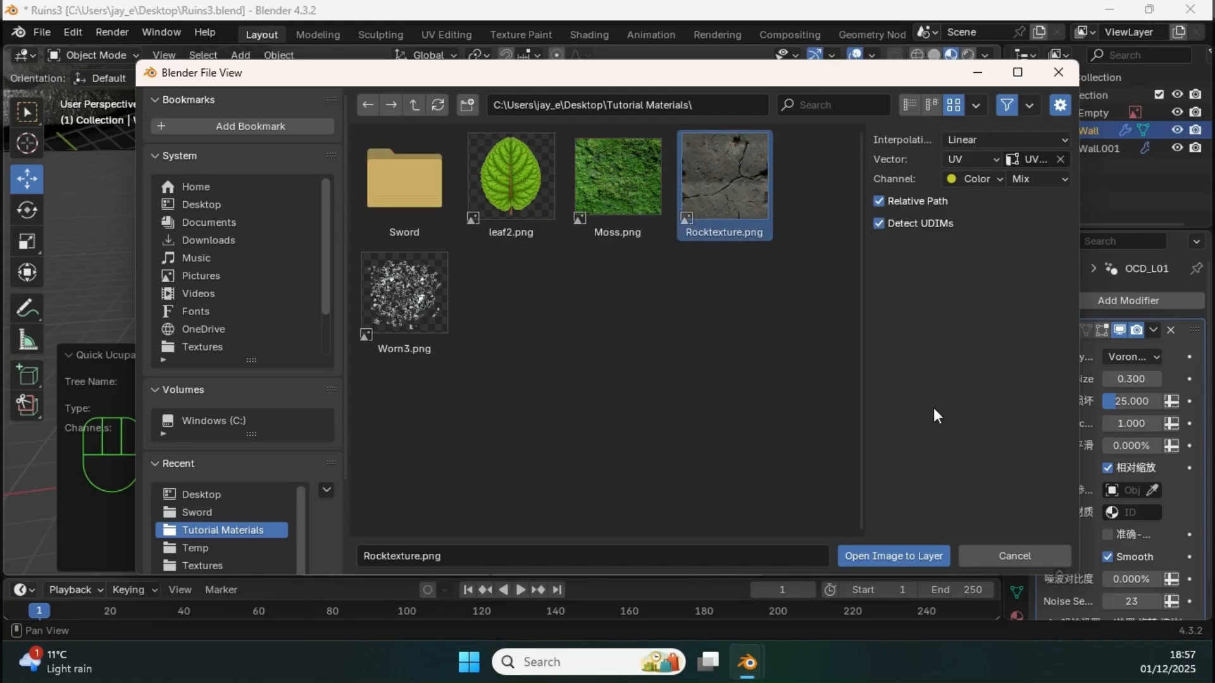
{"action": "left_click", "coordinate": [904, 555]}
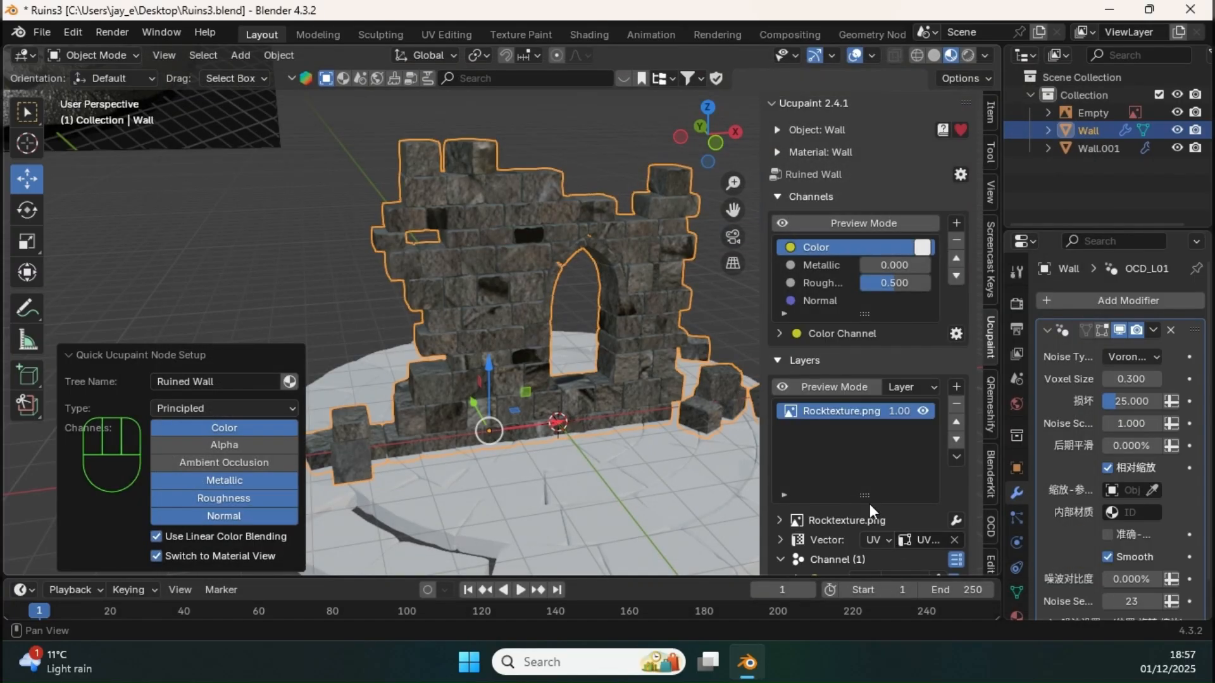
{"action": "middle_click_drag", "start_coordinate": [495, 255], "coordinate": [715, 145]}
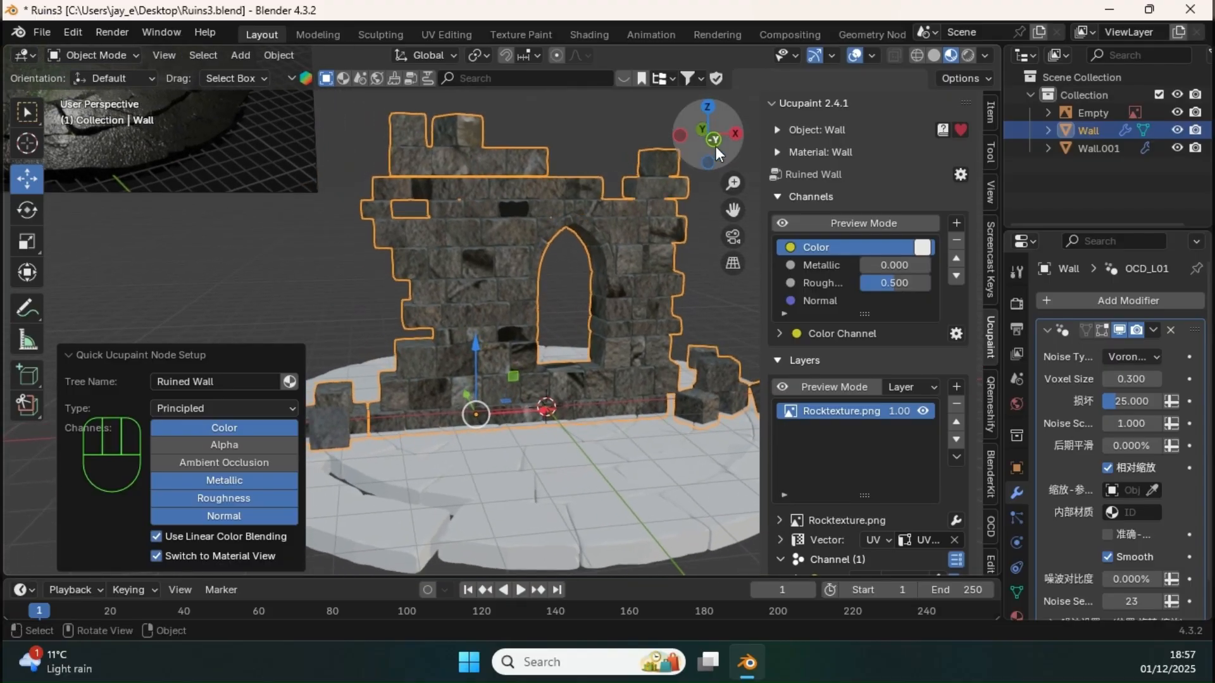
{"action": "middle_click_drag", "start_coordinate": [621, 268], "coordinate": [727, 329]}
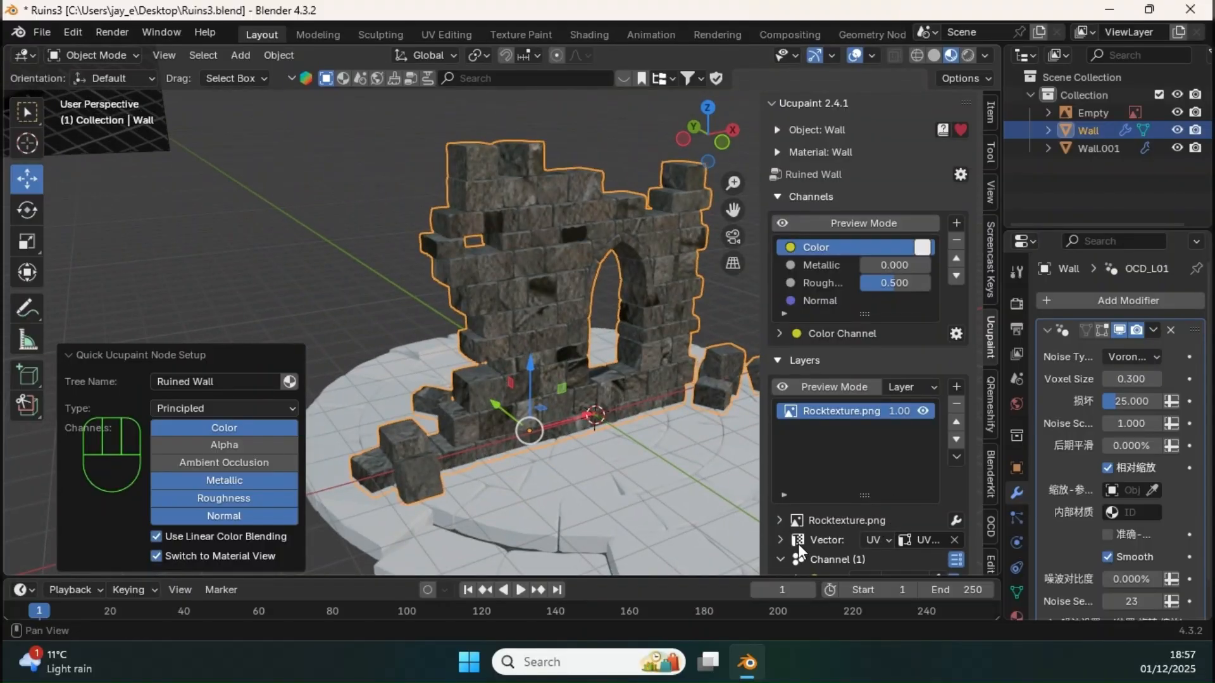
Scale the Rocktexture layer's UV mapping to 4.7 in X and 1.9 in Y
{"action": "scroll", "coordinate": [788, 524], "scroll_direction": "down", "scroll_amount": 3}
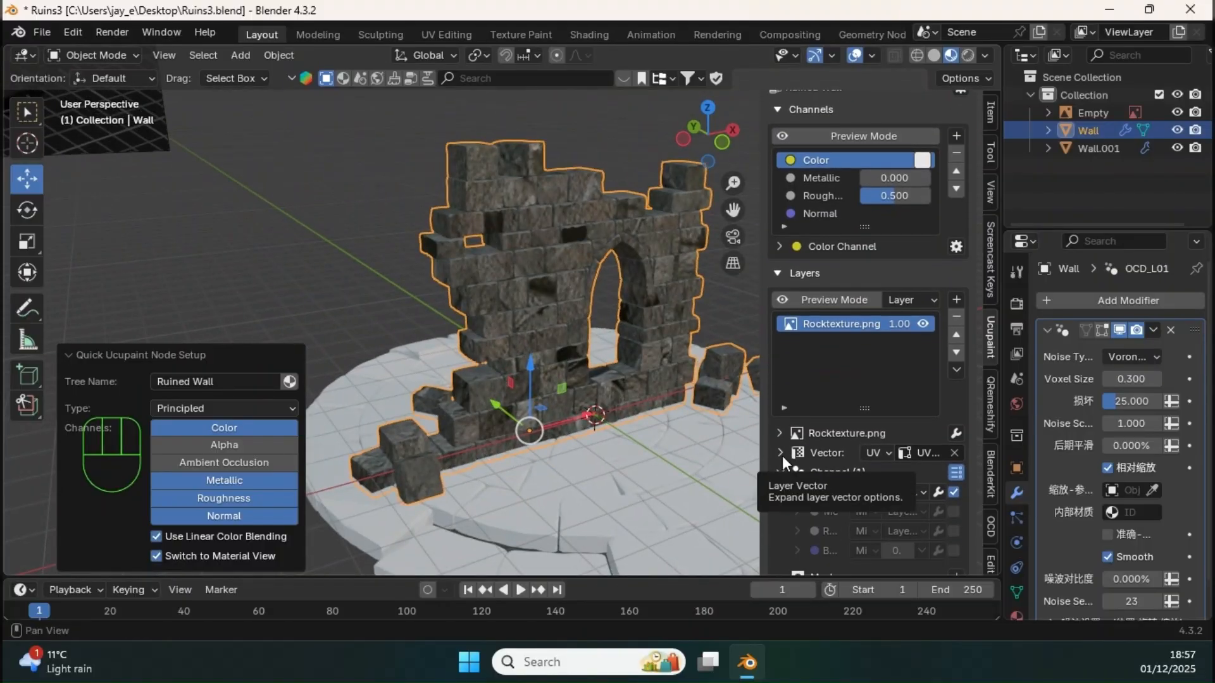
{"action": "left_click", "coordinate": [780, 453]}
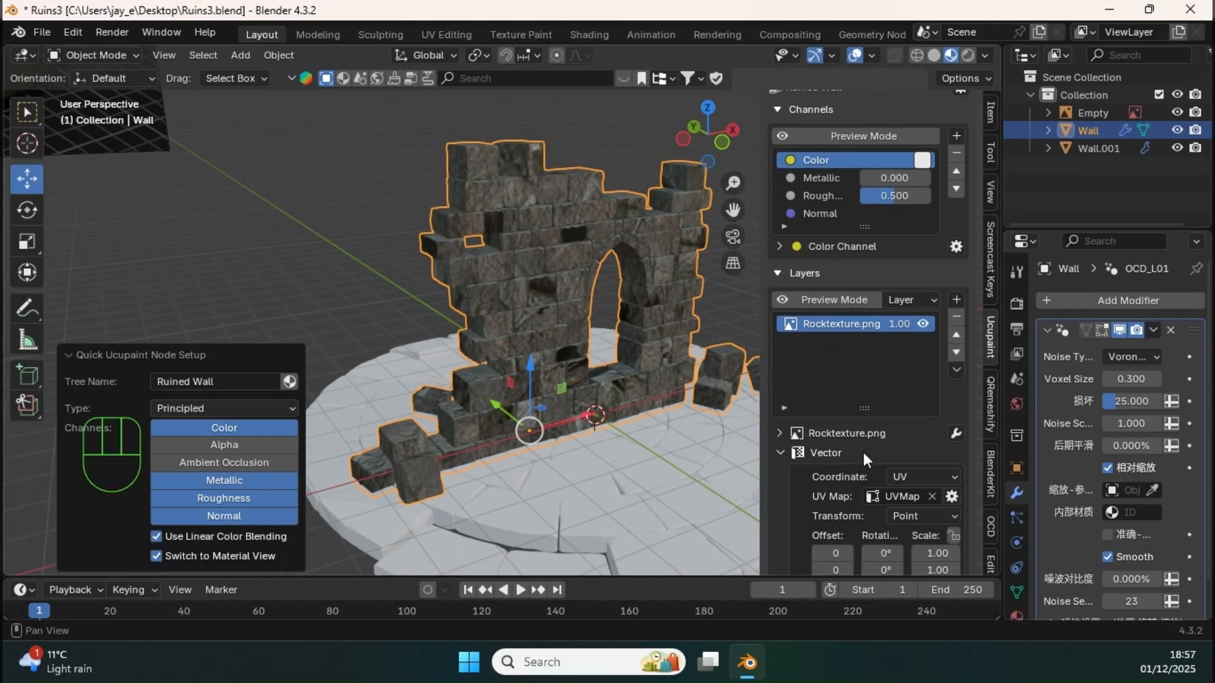
{"action": "scroll", "coordinate": [863, 452], "scroll_direction": "down", "scroll_amount": 3}
{"action": "scroll", "coordinate": [925, 479], "scroll_direction": "down", "scroll_amount": 1}
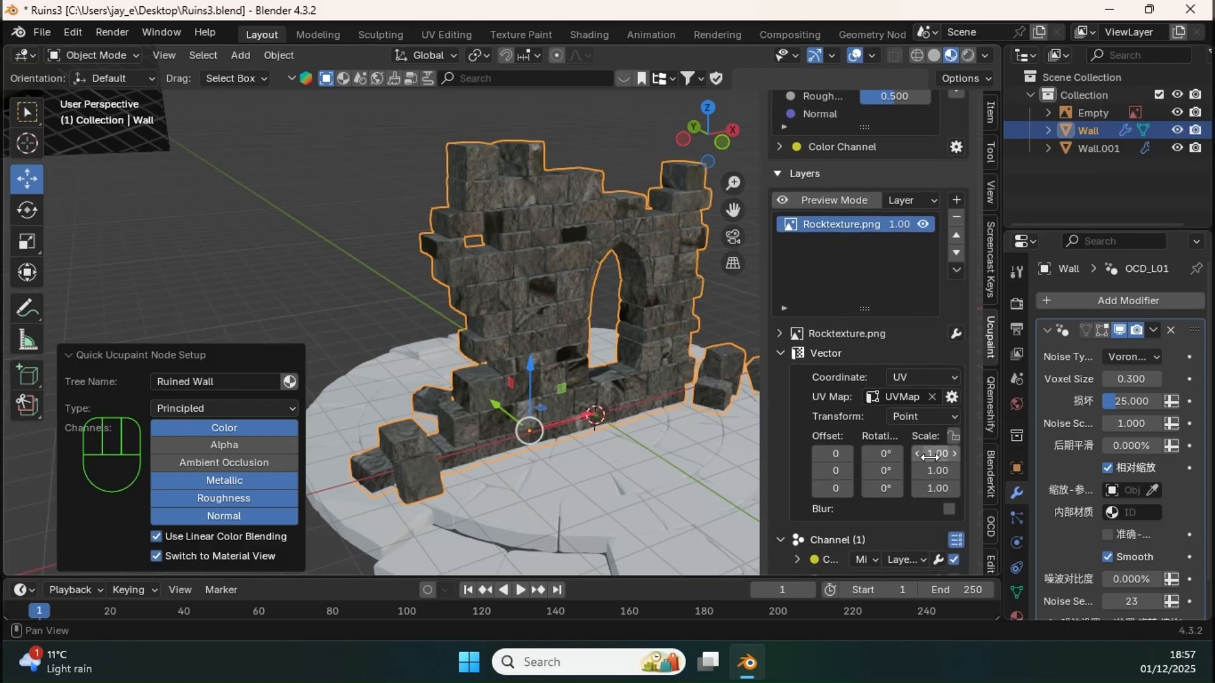
{"action": "left_click_drag", "start_coordinate": [765, 418], "coordinate": [700, 415]}
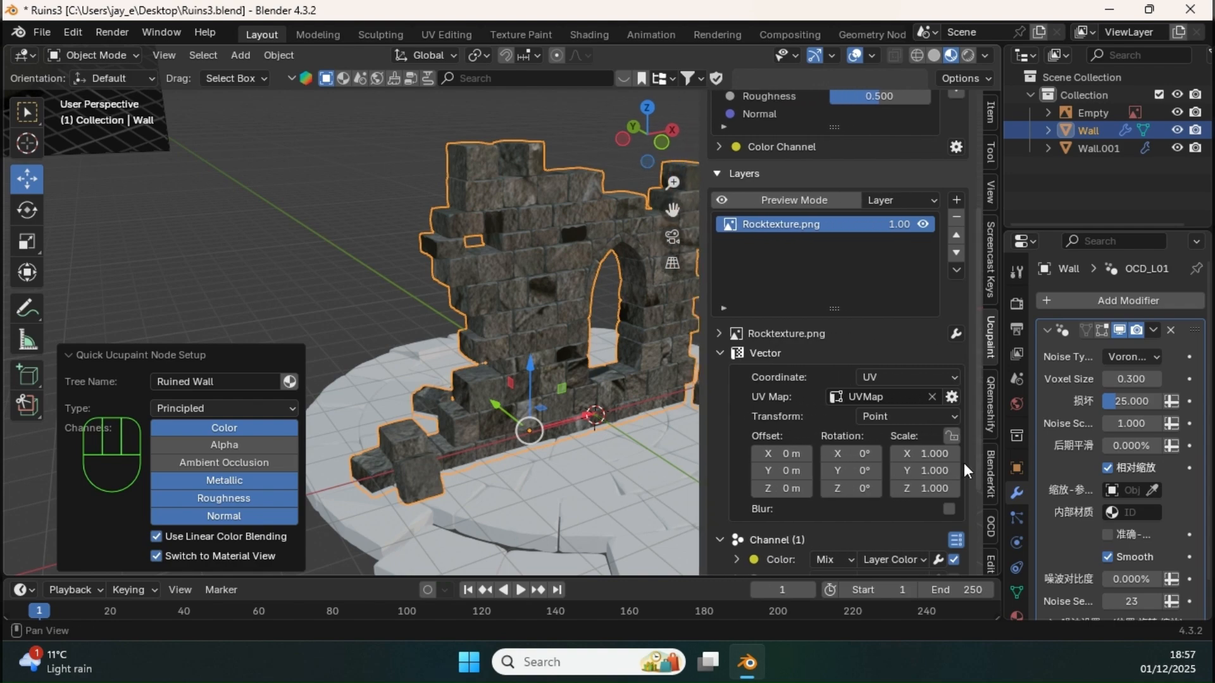
{"action": "mouse_move", "coordinate": [569, 273]}
{"action": "middle_mouse_down", "text": "shift"}
{"action": "mouse_move", "coordinate": [516, 258]}
{"action": "mouse_move", "coordinate": [557, 274]}
{"action": "middle_mouse_up", "text": "shift"}
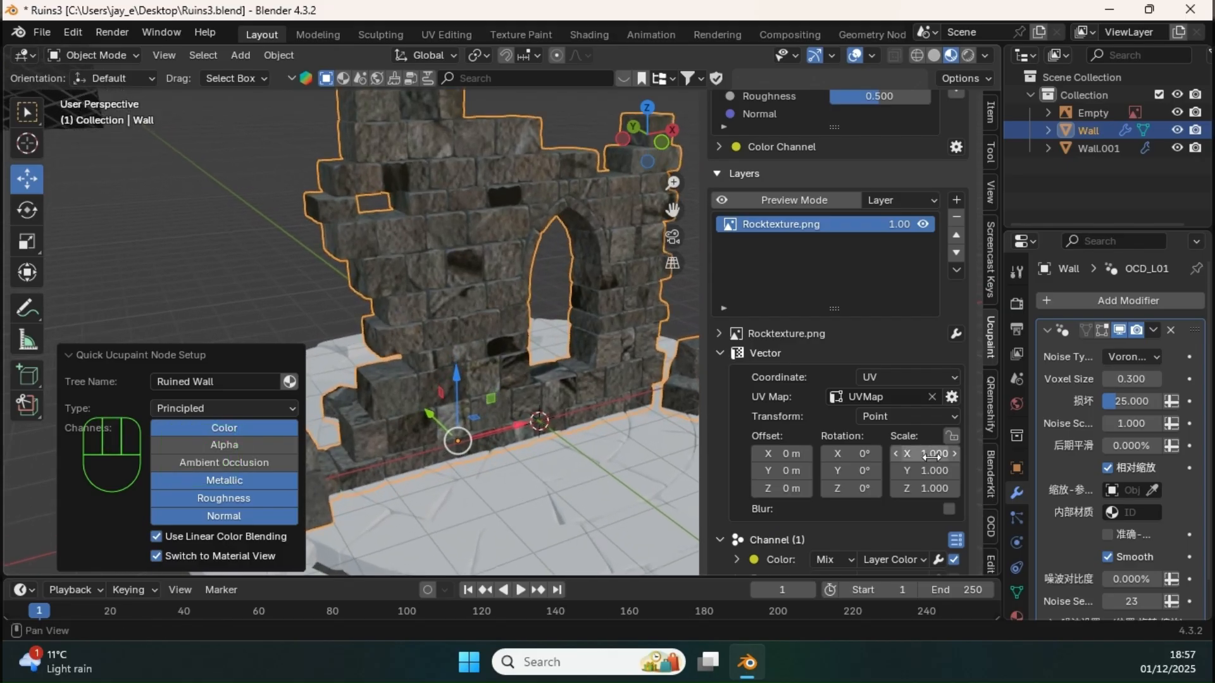
{"action": "mouse_move", "coordinate": [930, 456]}
{"action": "left_mouse_down"}
{"action": "mouse_move", "coordinate": [883, 450]}
{"action": "mouse_move", "coordinate": [982, 450]}
{"action": "mouse_move", "coordinate": [925, 466]}
{"action": "mouse_move", "coordinate": [938, 467]}
{"action": "left_mouse_up"}
{"action": "middle_click_drag", "start_coordinate": [424, 301], "coordinate": [487, 274], "text": "ctrl"}
{"action": "middle_click_drag", "start_coordinate": [363, 222], "coordinate": [430, 195]}
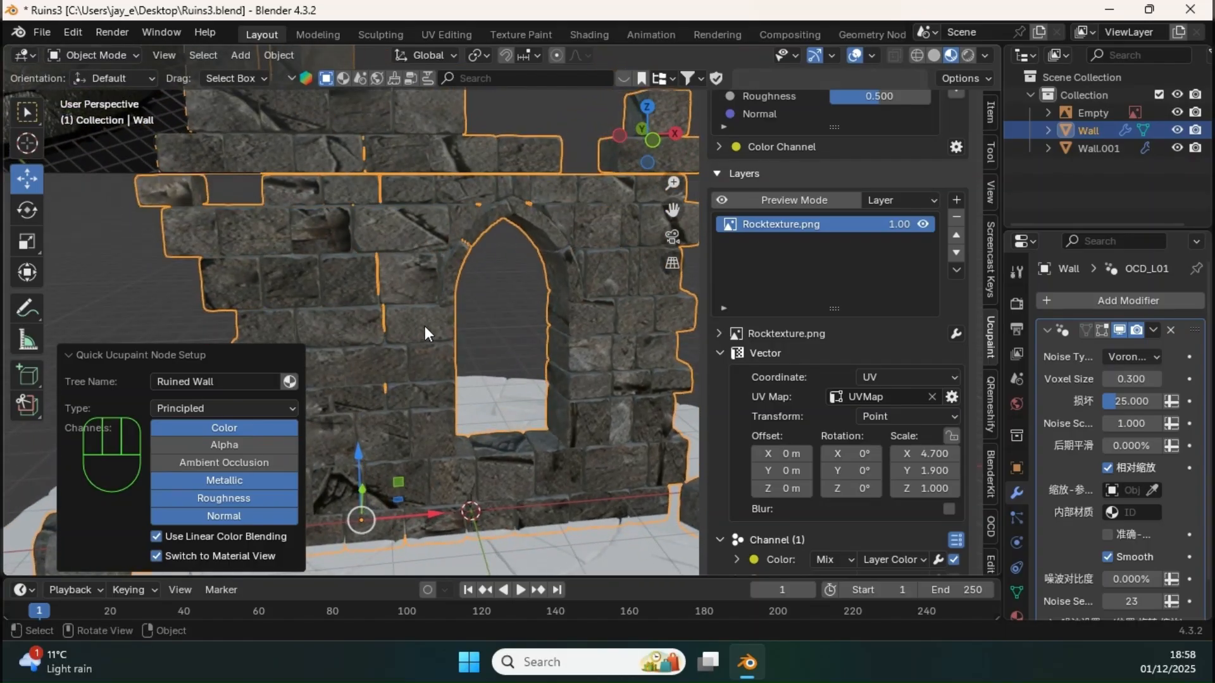
Reduce the Rocktexture layer's X scale to 3.7 and check the pattern across the wall
{"action": "middle_click_drag", "start_coordinate": [433, 306], "coordinate": [450, 320], "text": "ctrl"}
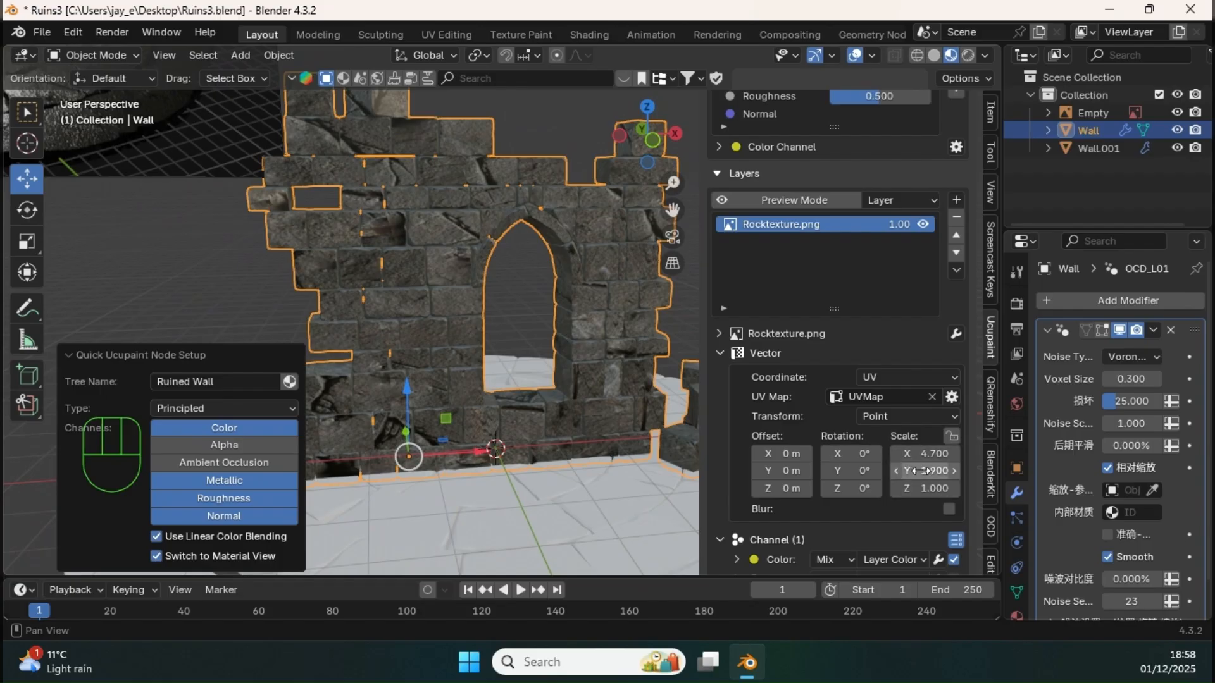
{"action": "mouse_move", "coordinate": [922, 472]}
{"action": "left_mouse_down"}
{"action": "mouse_move", "coordinate": [901, 471]}
{"action": "mouse_move", "coordinate": [922, 471]}
{"action": "mouse_move", "coordinate": [910, 453]}
{"action": "left_mouse_up"}
{"action": "left_click_drag", "start_coordinate": [907, 454], "coordinate": [915, 453]}
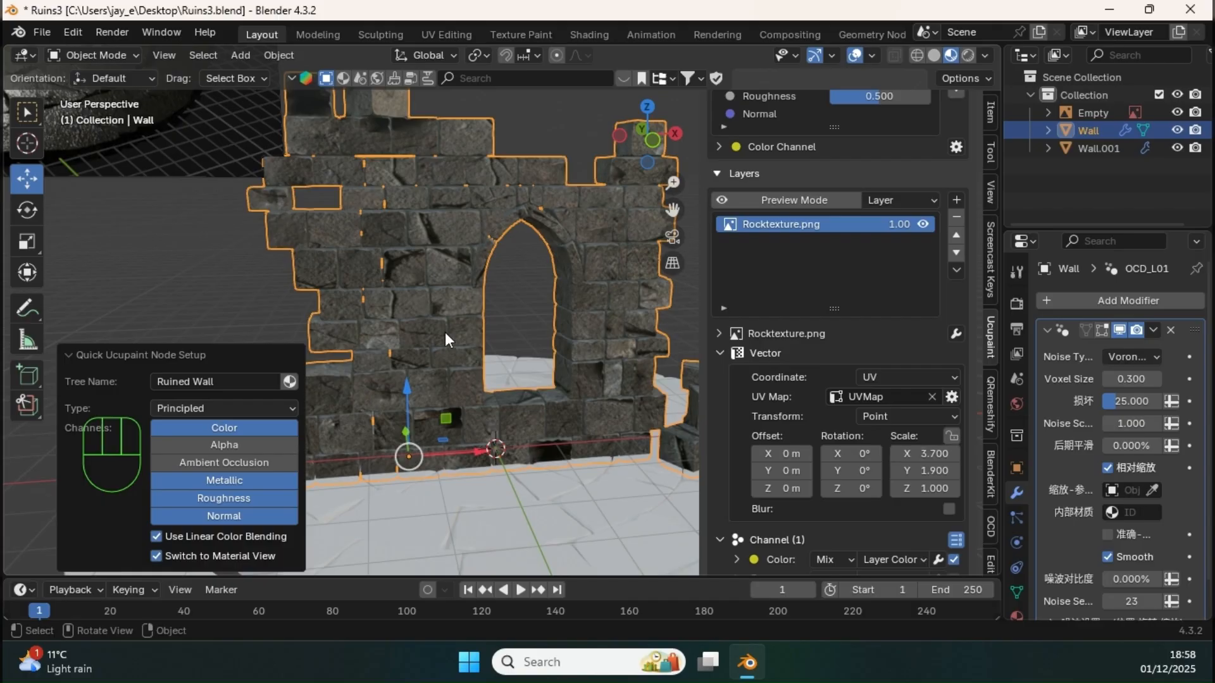
{"action": "middle_click_drag", "start_coordinate": [445, 332], "coordinate": [818, 479], "text": "ctrl"}
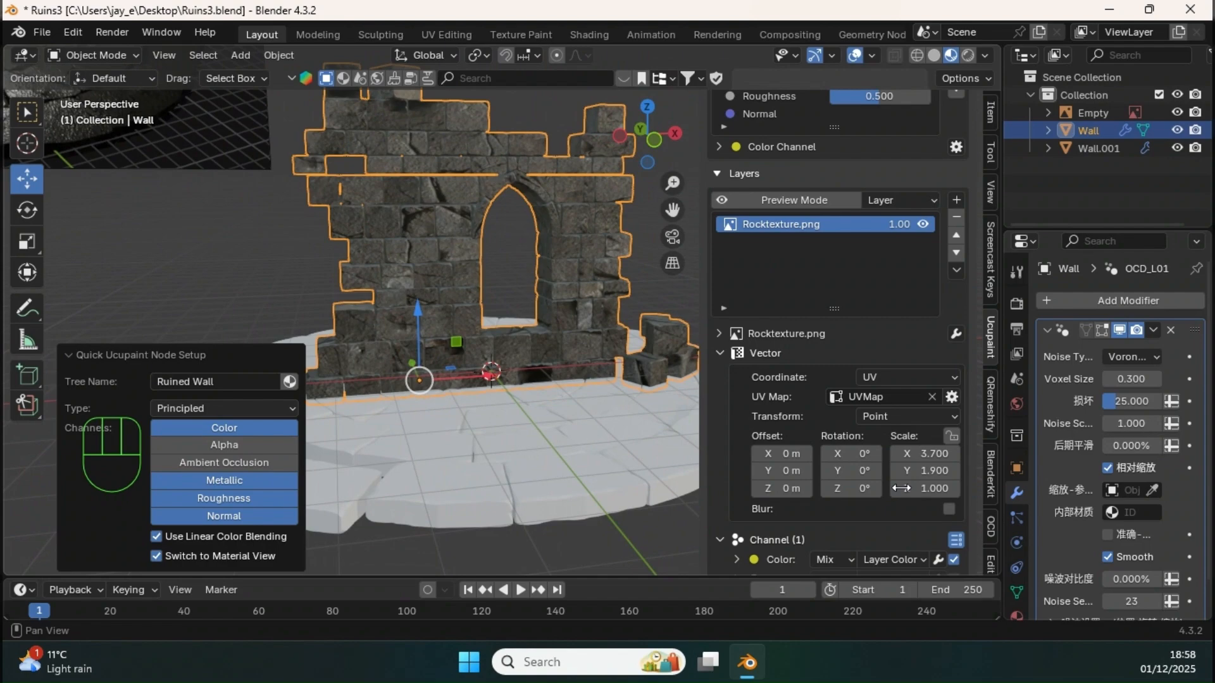
Enable the Metallic, Roughness and Bump channels for the Rocktexture layer and inspect the bricks up close
{"action": "scroll", "coordinate": [848, 474], "scroll_direction": "down", "scroll_amount": 5}
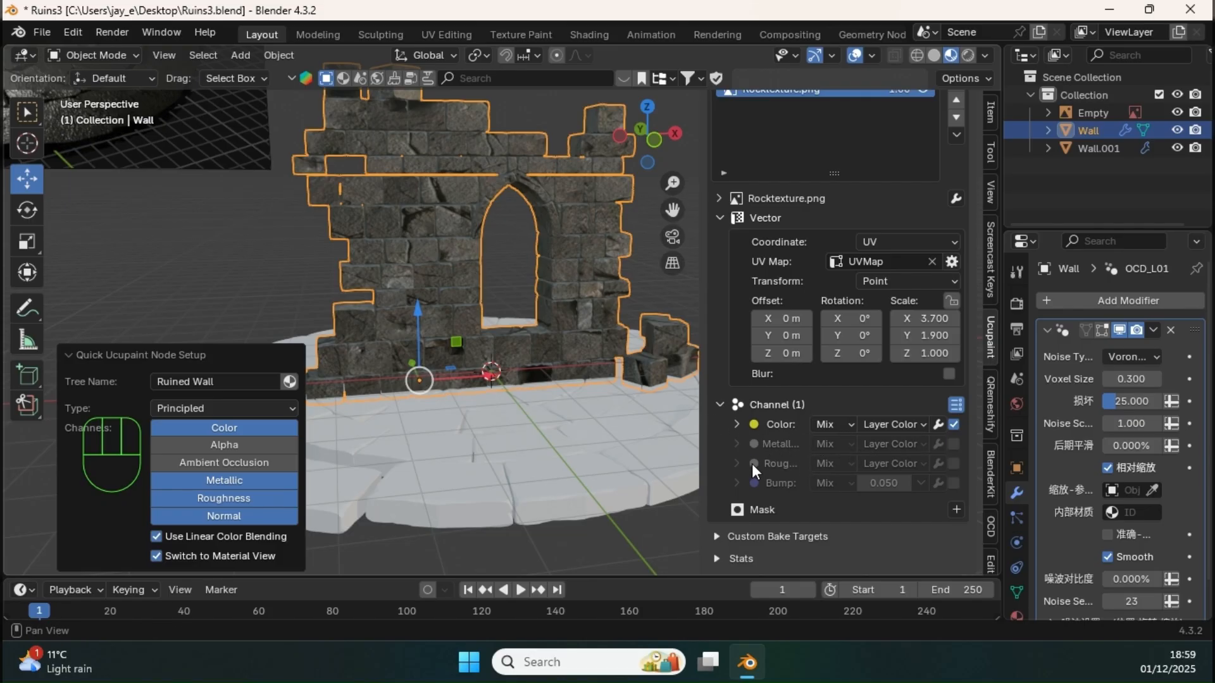
{"action": "left_click", "coordinate": [954, 443]}
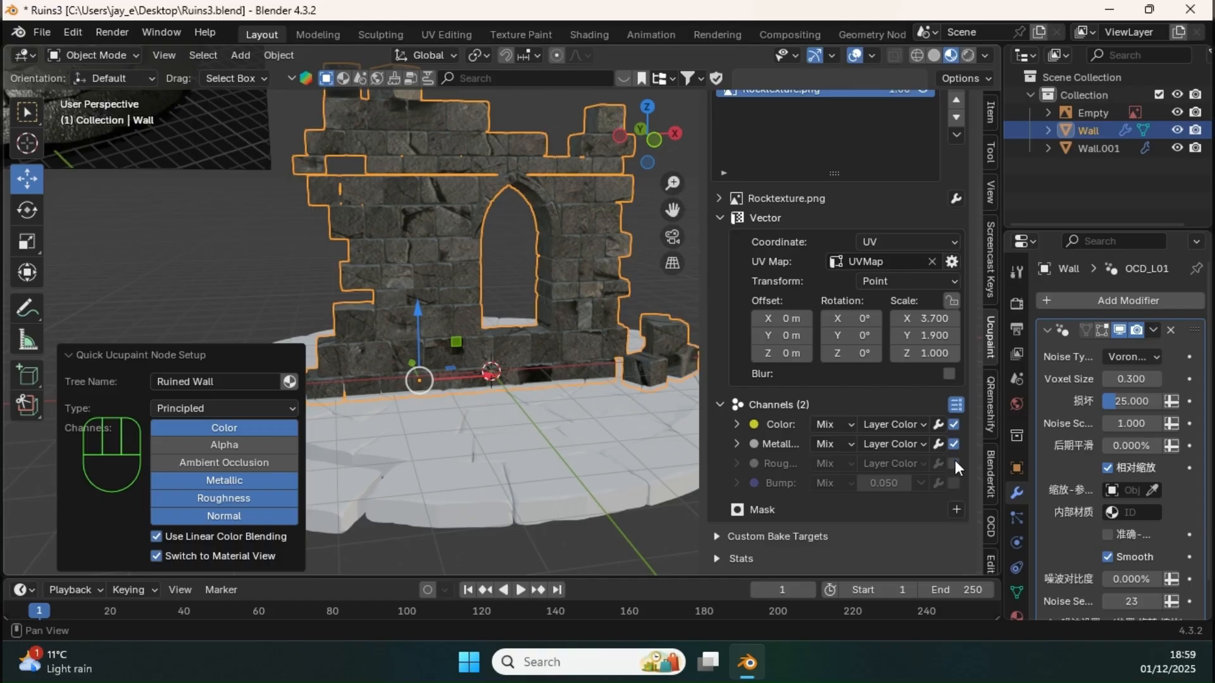
{"action": "left_click", "coordinate": [955, 461]}
{"action": "left_click", "coordinate": [954, 483]}
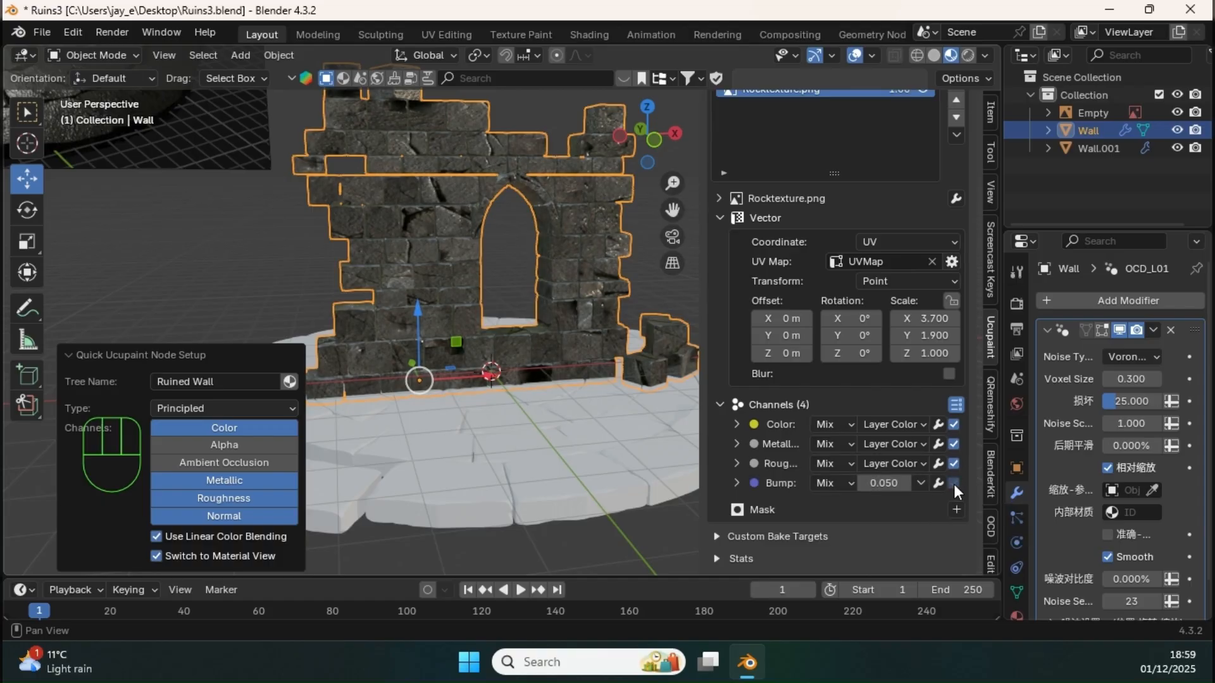
{"action": "middle_click_drag", "start_coordinate": [435, 247], "coordinate": [607, 300]}
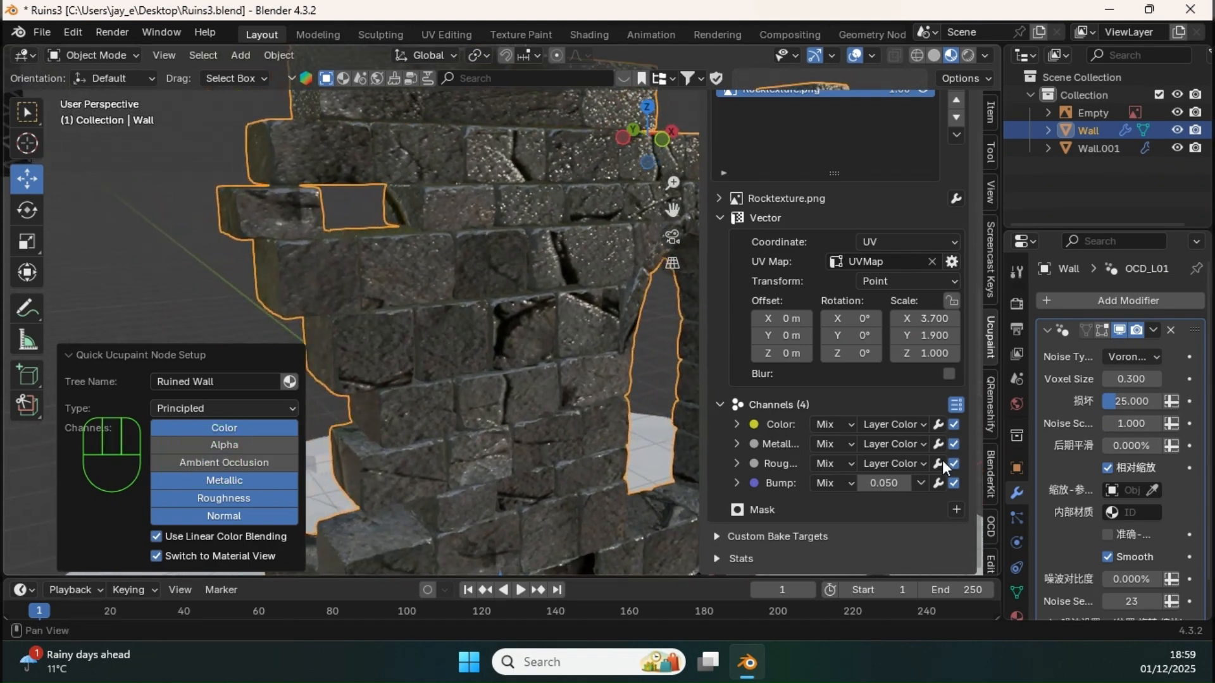
Lower the Rocktexture layer's roughness blend opacity to 0.062 and check the wall's shine
{"action": "left_click", "coordinate": [737, 464]}
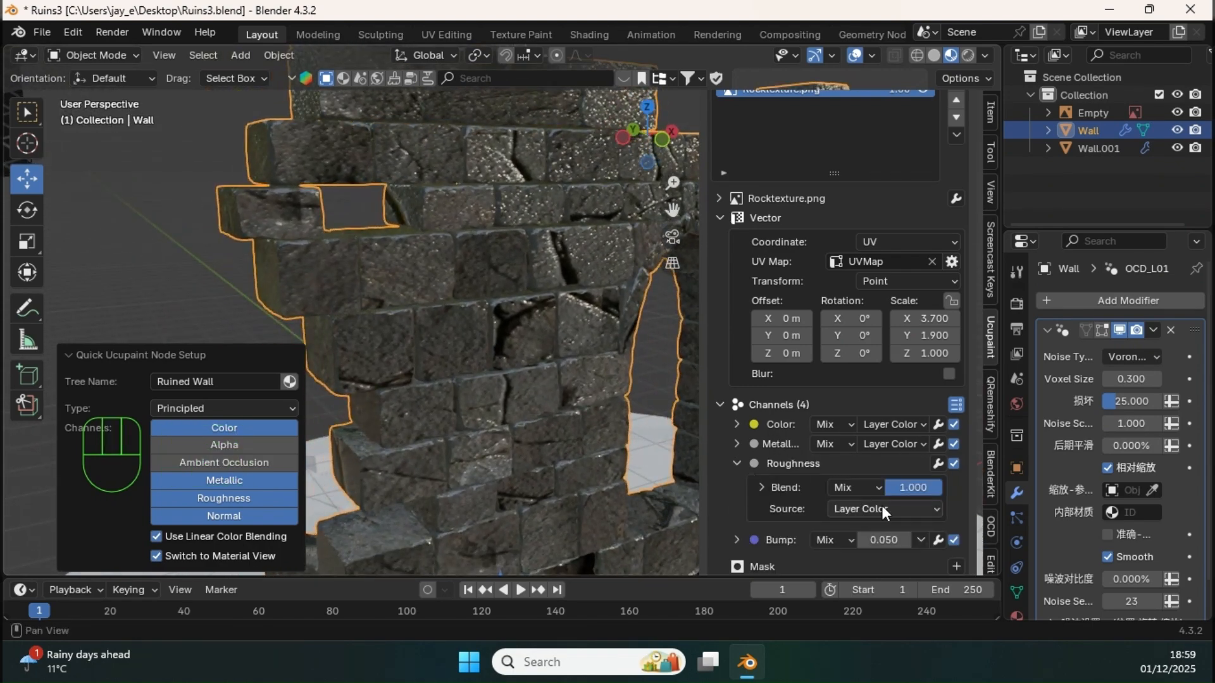
{"action": "left_click", "coordinate": [911, 488]}
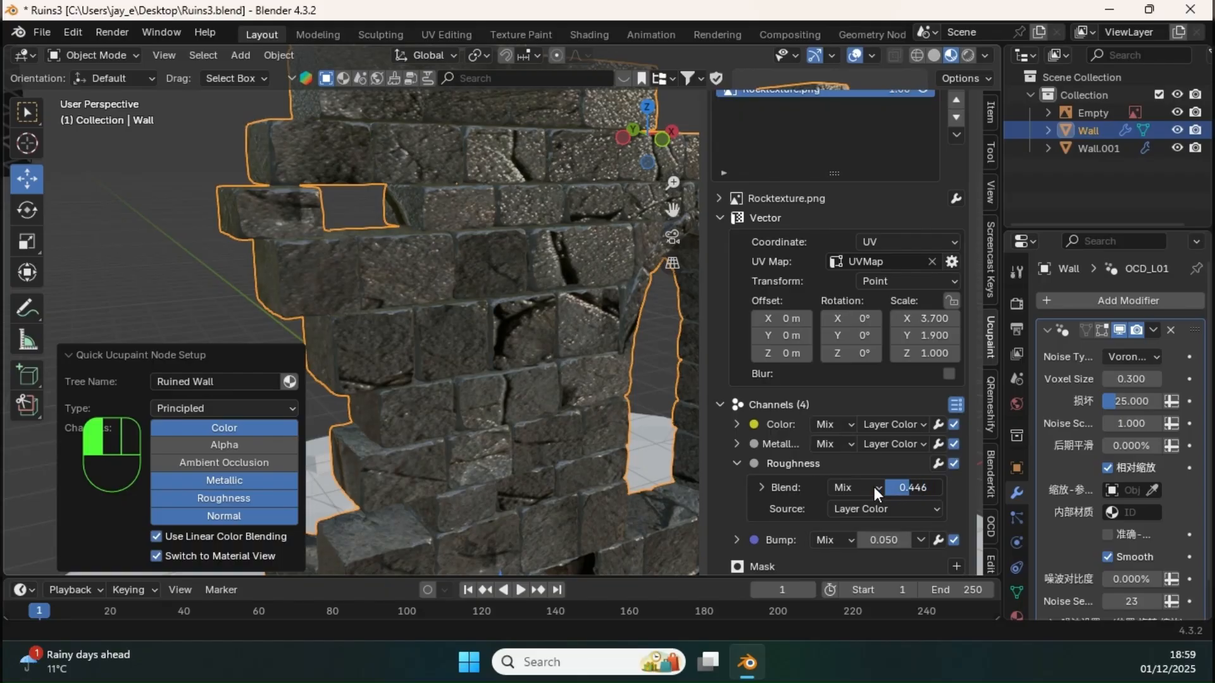
{"action": "mouse_move", "coordinate": [874, 487]}
{"action": "left_mouse_down"}
{"action": "mouse_move", "coordinate": [845, 482]}
{"action": "mouse_move", "coordinate": [855, 485]}
{"action": "left_mouse_up"}
{"action": "mouse_move", "coordinate": [468, 266]}
{"action": "middle_mouse_down"}
{"action": "mouse_move", "coordinate": [444, 267]}
{"action": "mouse_move", "coordinate": [469, 272]}
{"action": "mouse_move", "coordinate": [476, 283]}
{"action": "mouse_move", "coordinate": [465, 282]}
{"action": "middle_mouse_up"}
Raise the Rocktexture layer's bump height to 0.25, inspect the brick surface closely, and increase the height to 1
{"action": "middle_click_drag", "start_coordinate": [758, 514], "coordinate": [796, 386]}
{"action": "left_click", "coordinate": [737, 483]}
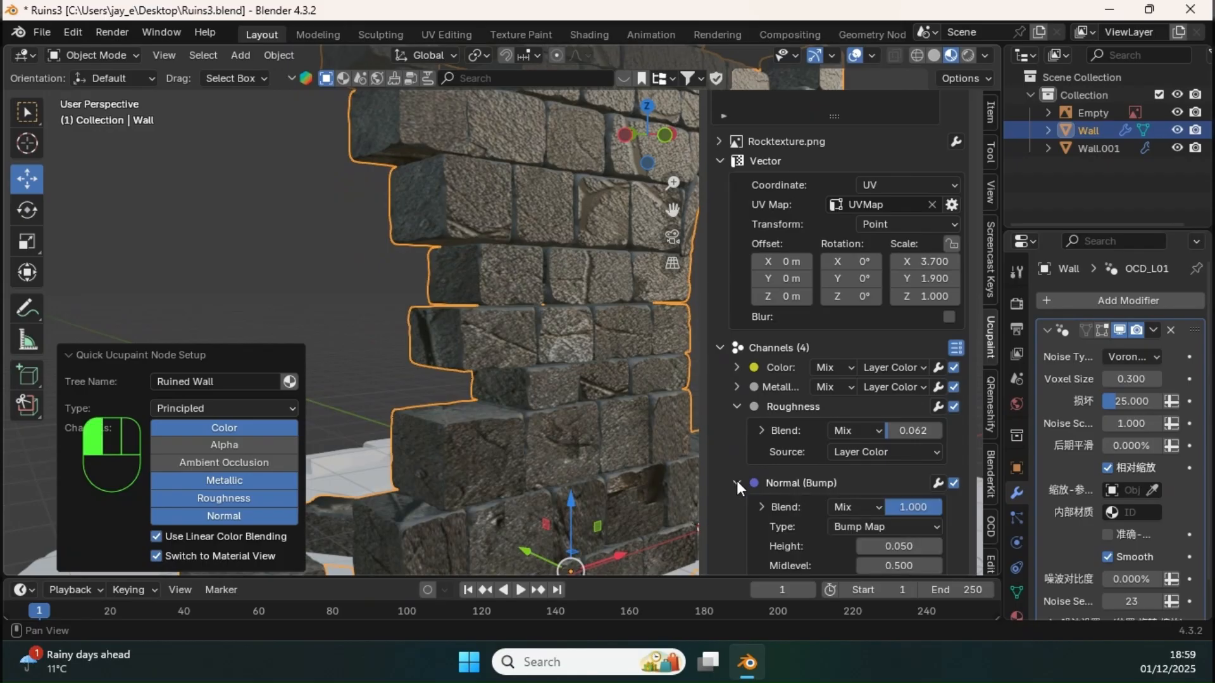
{"action": "scroll", "coordinate": [880, 477], "scroll_direction": "down", "scroll_amount": 2}
{"action": "left_click_drag", "start_coordinate": [884, 510], "coordinate": [886, 514]}
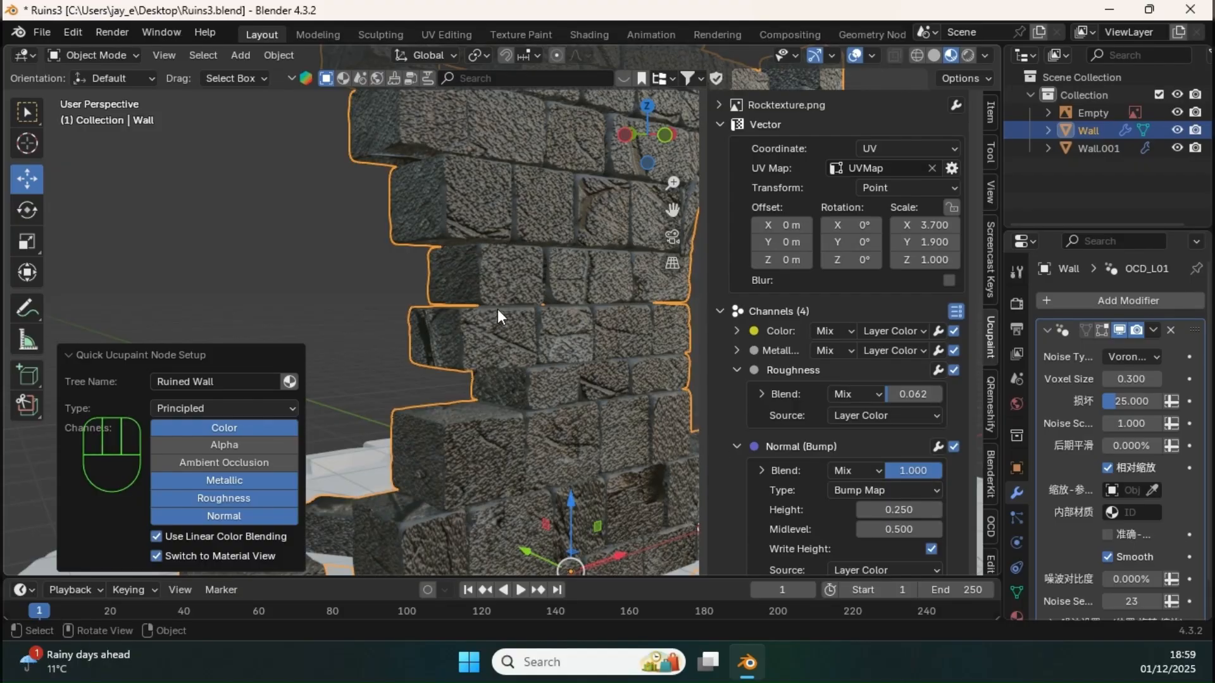
{"action": "middle_click_drag", "start_coordinate": [497, 308], "coordinate": [503, 325]}
{"action": "middle_click_drag", "start_coordinate": [538, 409], "coordinate": [537, 351], "text": "ctrl"}
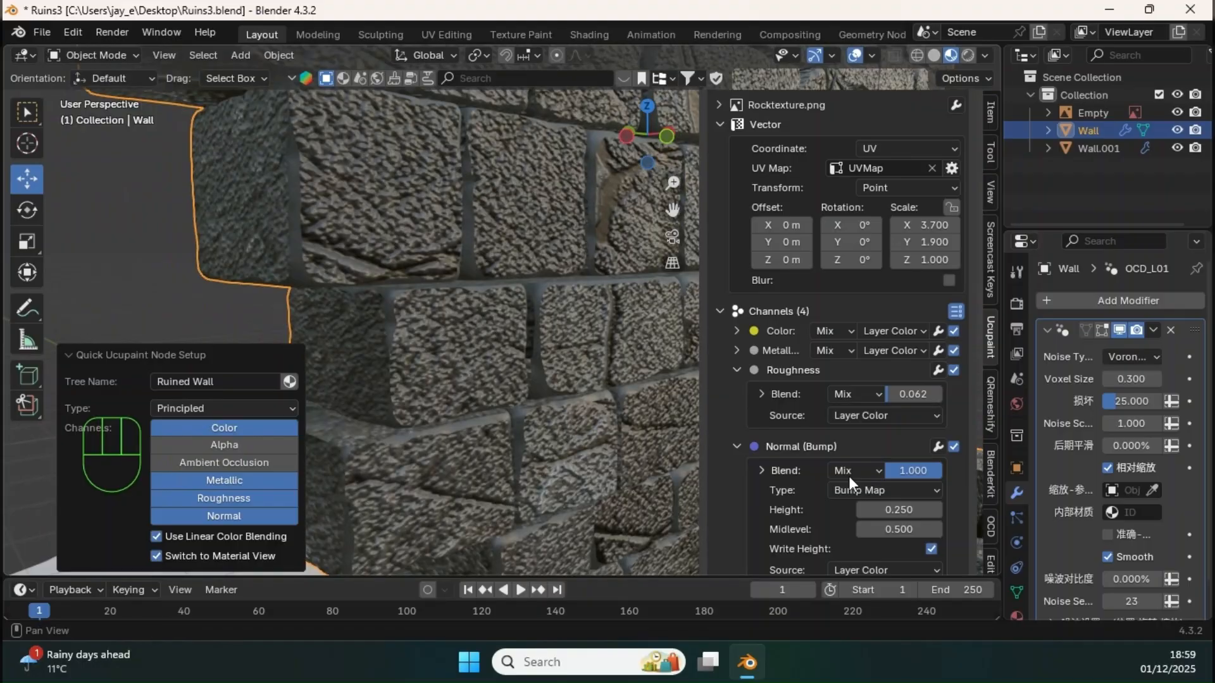
{"action": "left_click_drag", "start_coordinate": [892, 510], "coordinate": [898, 510]}
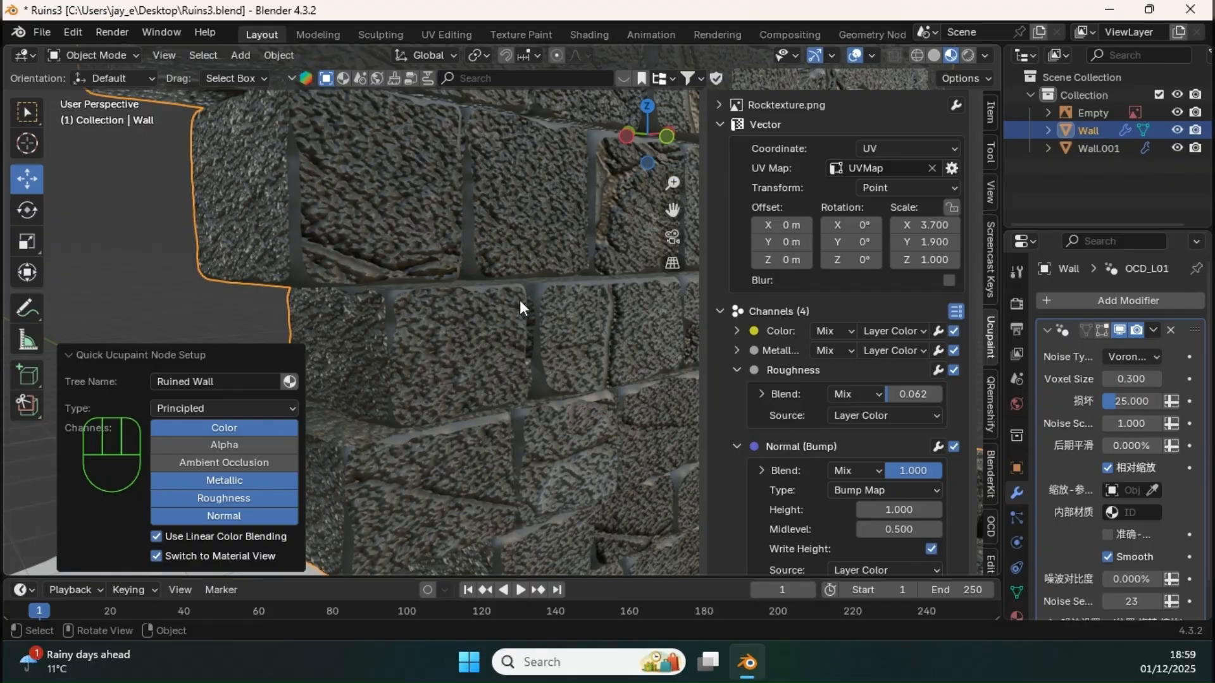
Lower the Rocktexture layer's Normal (Bump) blend opacity to 0.169 and check the relief across the wall
{"action": "middle_click_drag", "start_coordinate": [518, 300], "coordinate": [598, 305], "text": "ctrl"}
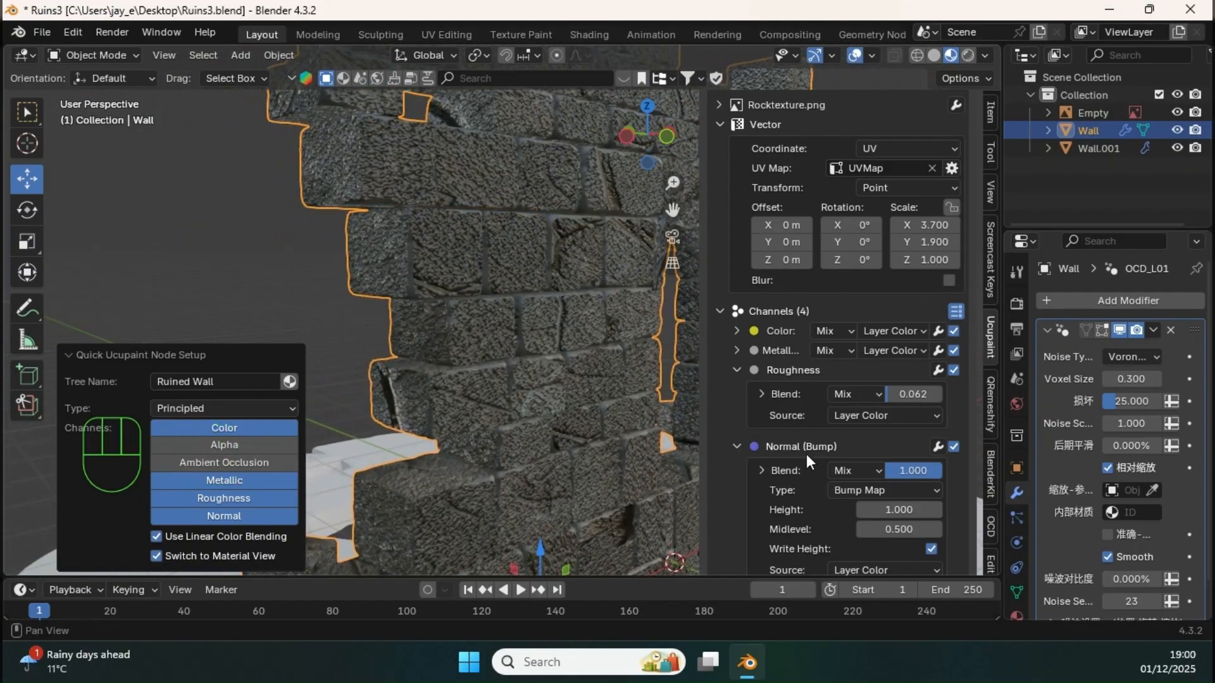
{"action": "left_click", "coordinate": [913, 469]}
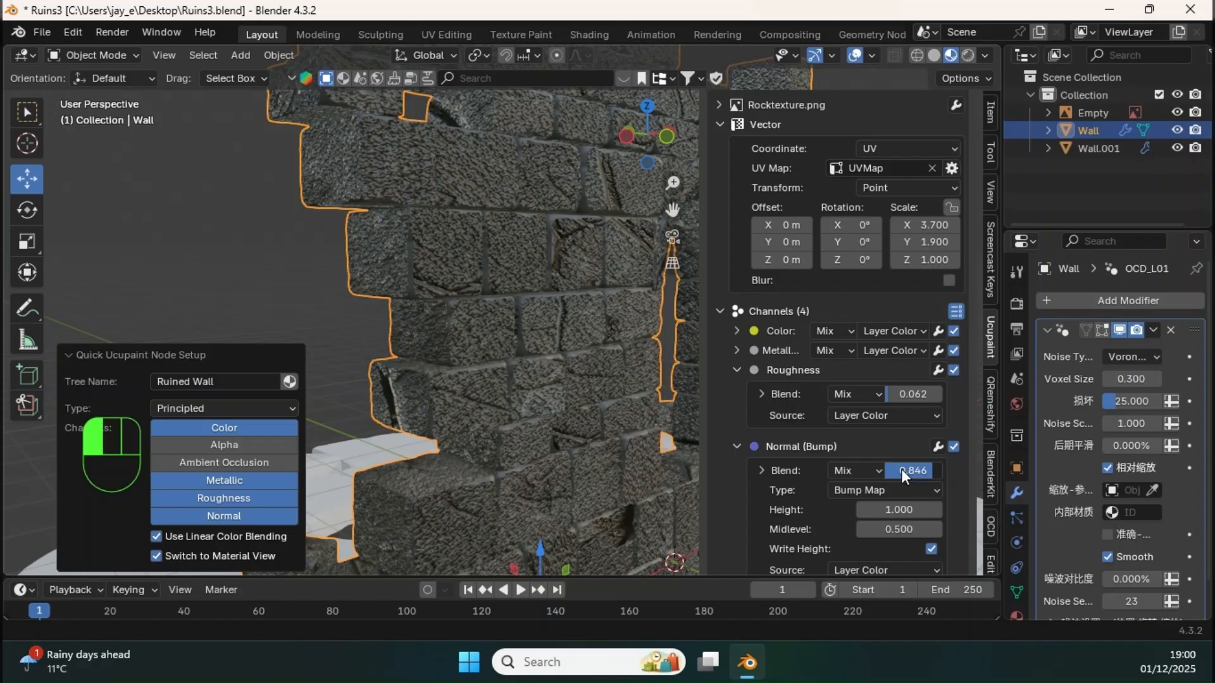
{"action": "mouse_move", "coordinate": [894, 472]}
{"action": "left_mouse_down"}
{"action": "mouse_move", "coordinate": [852, 471]}
{"action": "mouse_move", "coordinate": [867, 467]}
{"action": "left_mouse_up"}
{"action": "middle_click_drag", "start_coordinate": [544, 369], "coordinate": [482, 324]}
{"action": "middle_click_drag", "start_coordinate": [481, 324], "coordinate": [469, 291], "text": "shift"}
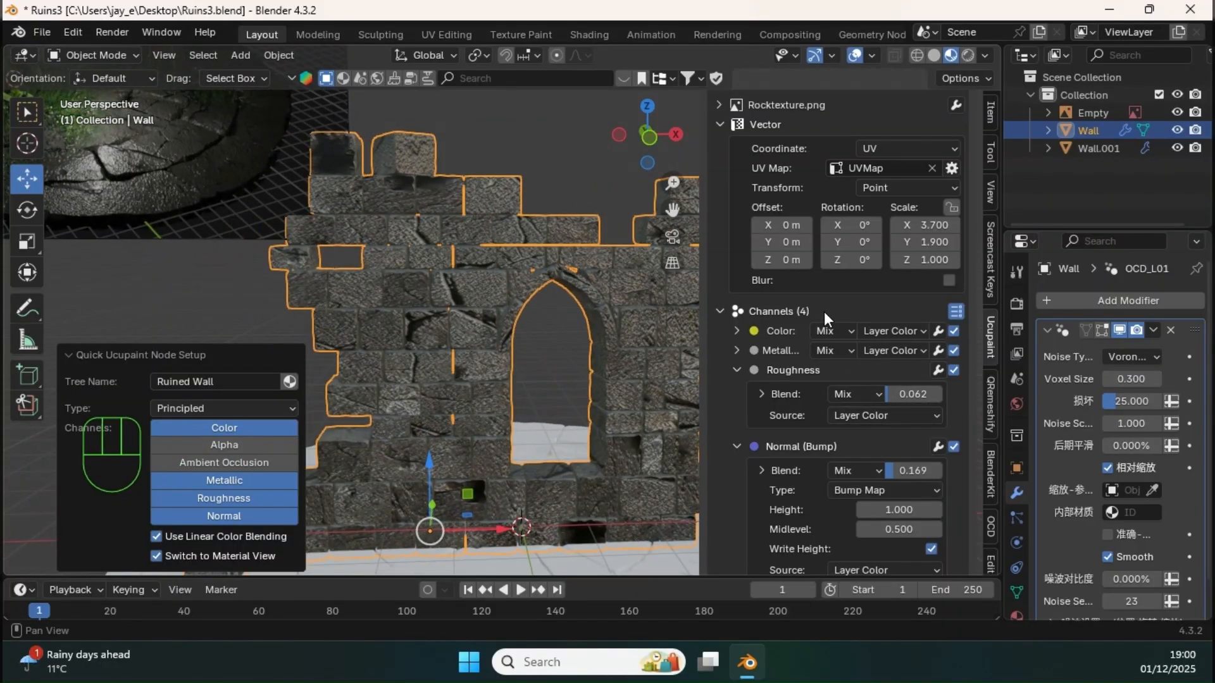
Set the Rocktexture layer's X and Y scale to 3 and inspect the bricks around the arch up close
{"action": "scroll", "coordinate": [824, 311], "scroll_direction": "up", "scroll_amount": 4}
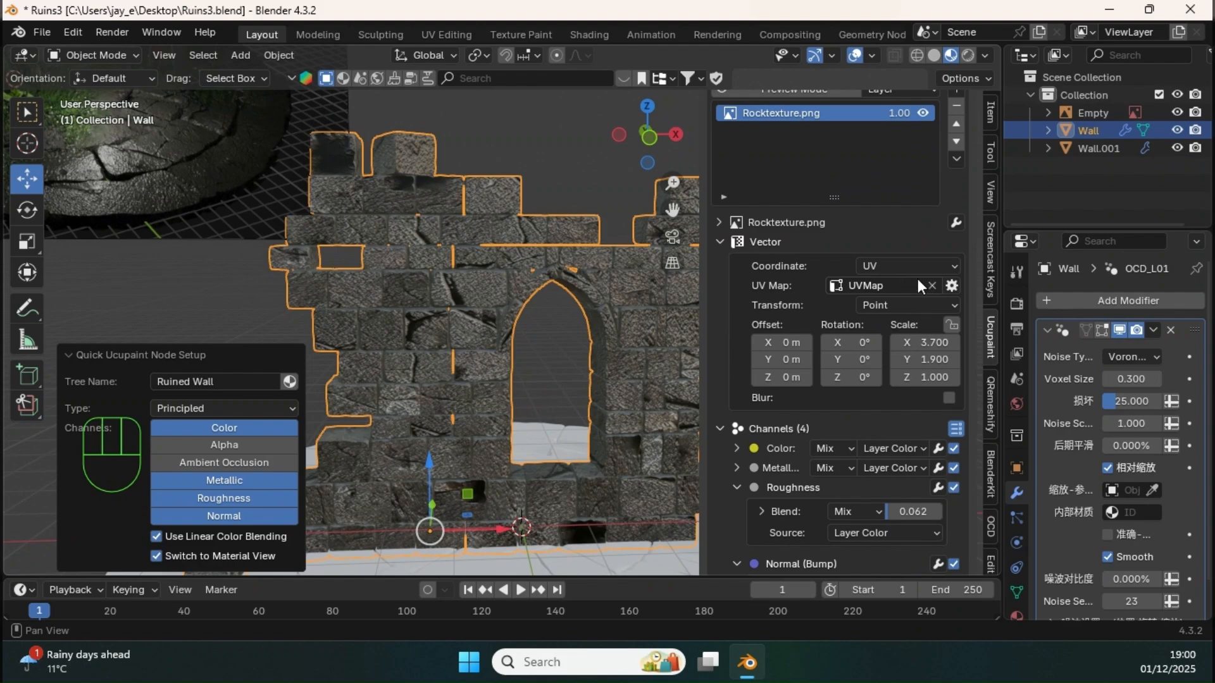
{"action": "mouse_move", "coordinate": [929, 346]}
{"action": "left_mouse_down"}
{"action": "mouse_move", "coordinate": [890, 343]}
{"action": "mouse_move", "coordinate": [920, 344]}
{"action": "mouse_move", "coordinate": [918, 355]}
{"action": "left_mouse_up"}
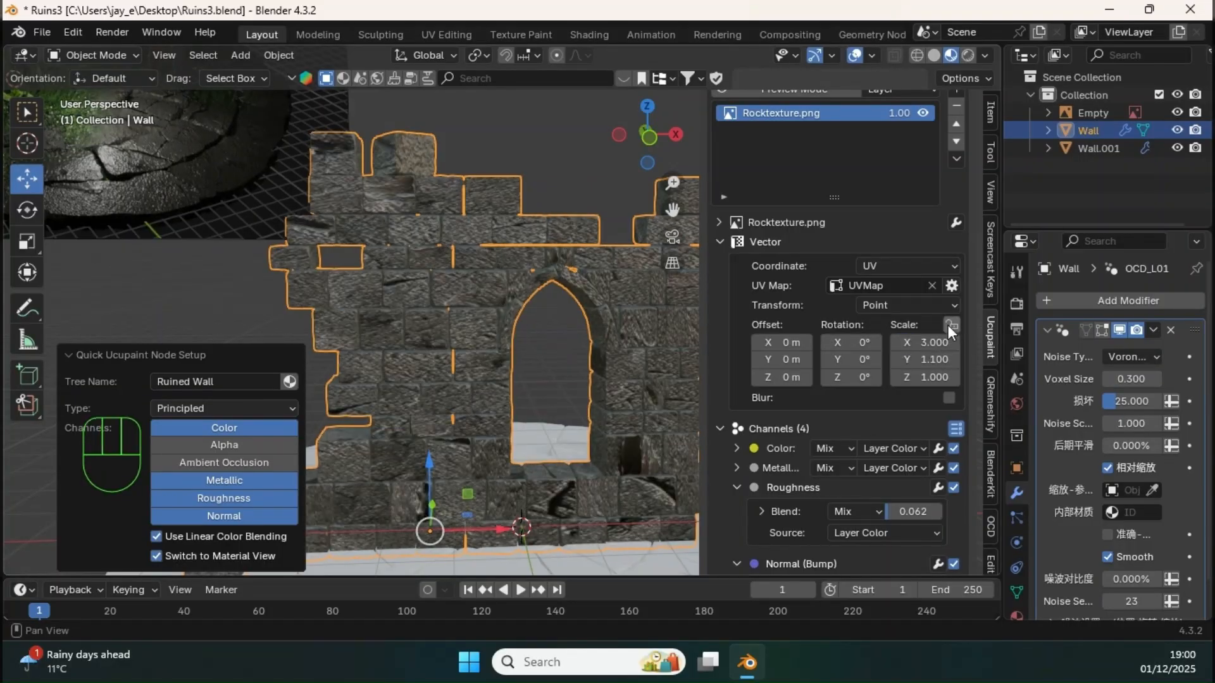
{"action": "double_click", "coordinate": [933, 359]}
{"action": "type", "text": "3"}
{"action": "key", "text": "Return"}
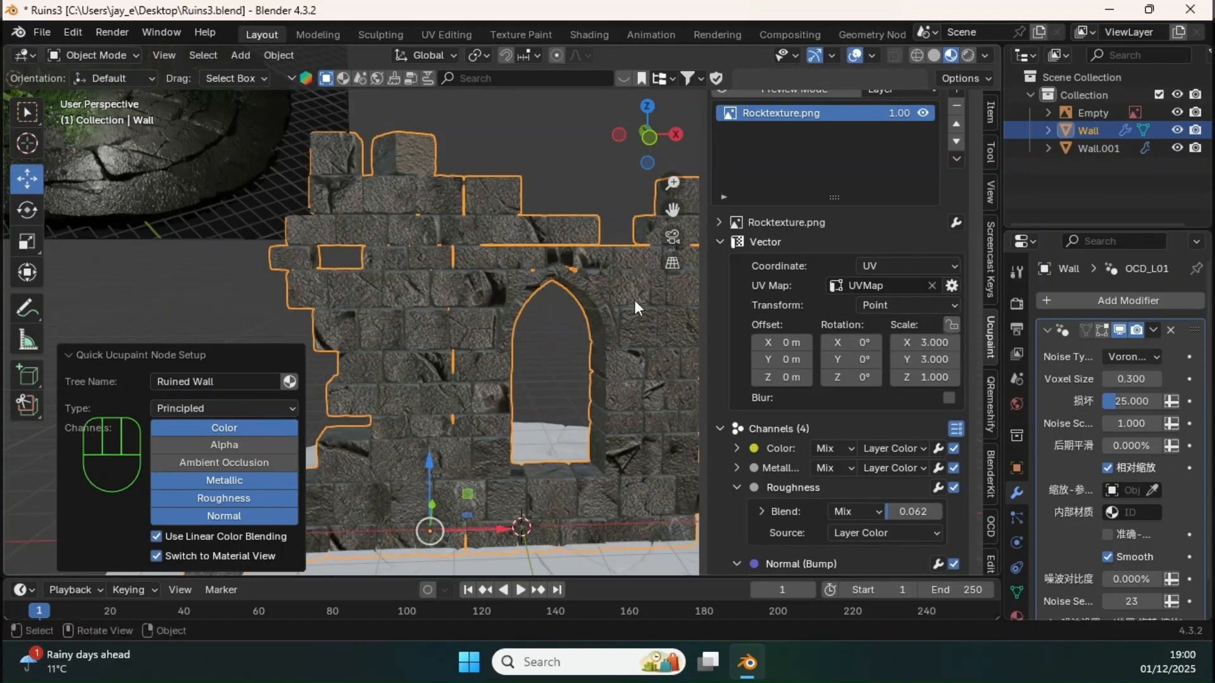
{"action": "scroll", "coordinate": [632, 300], "scroll_direction": "up", "scroll_amount": 2}
{"action": "middle_click_drag", "start_coordinate": [570, 303], "coordinate": [536, 266]}
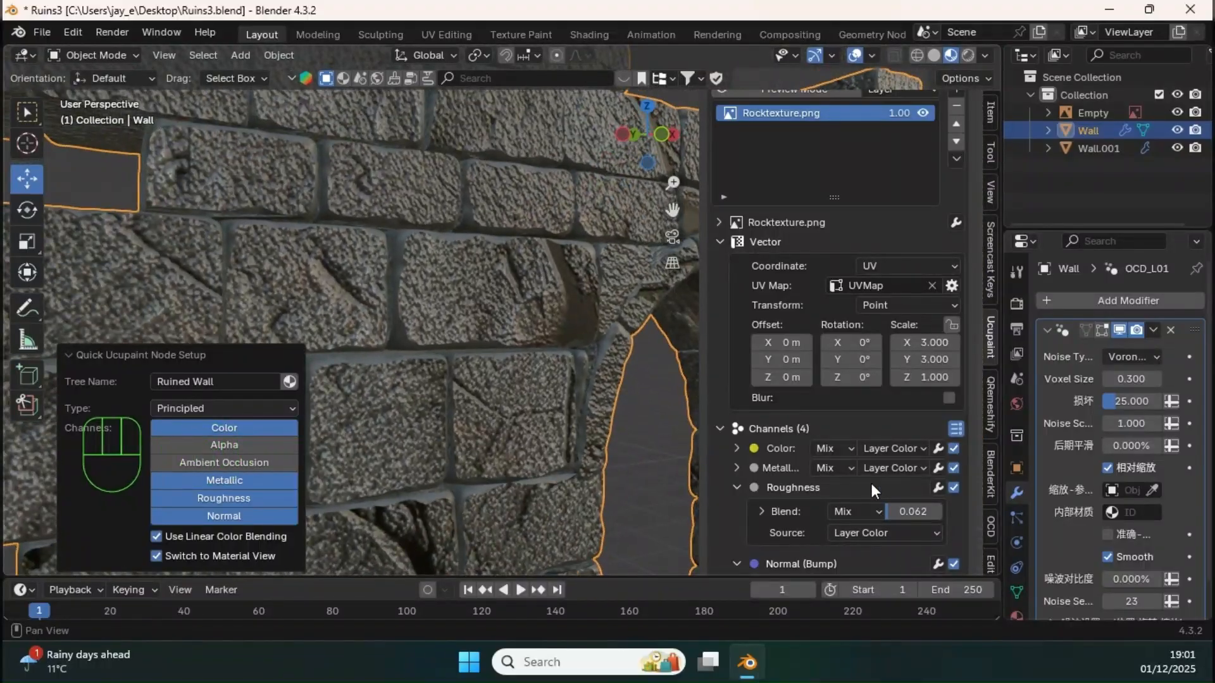
Set the Rocktexture layer's Normal (Bump) blend opacity to 0.154 and check the whole wall
{"action": "scroll", "coordinate": [872, 483], "scroll_direction": "down", "scroll_amount": 6}
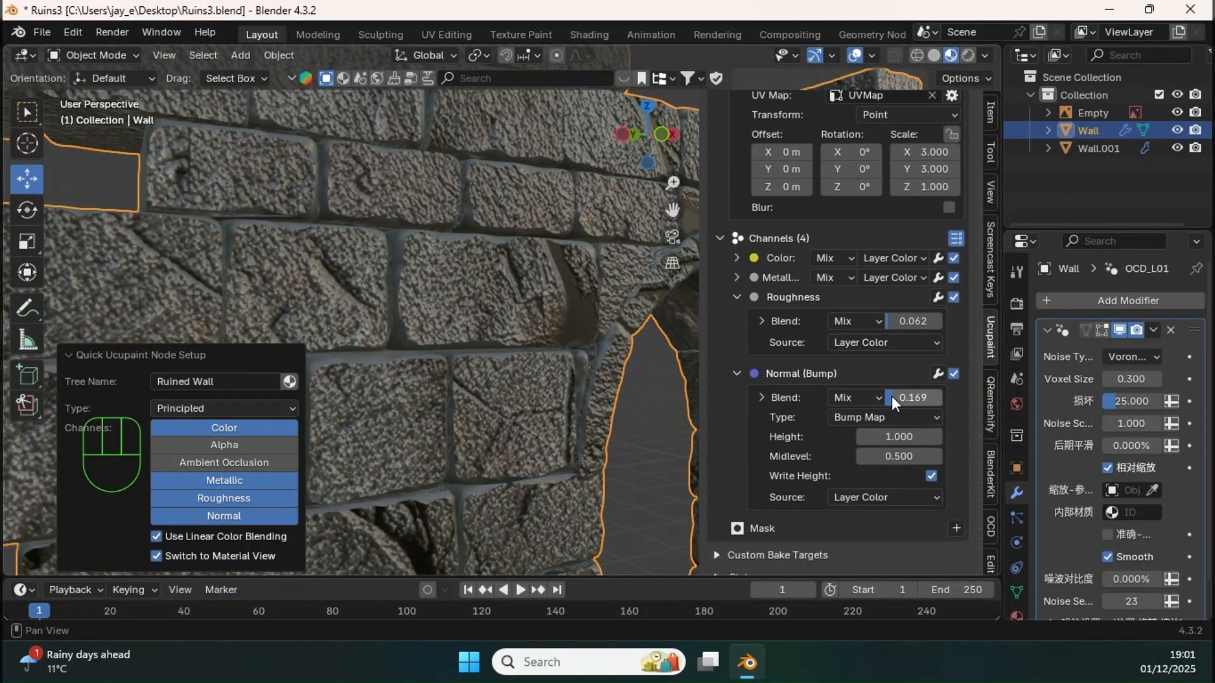
{"action": "mouse_move", "coordinate": [891, 396]}
{"action": "left_mouse_down"}
{"action": "mouse_move", "coordinate": [907, 397]}
{"action": "mouse_move", "coordinate": [897, 396]}
{"action": "left_mouse_up"}
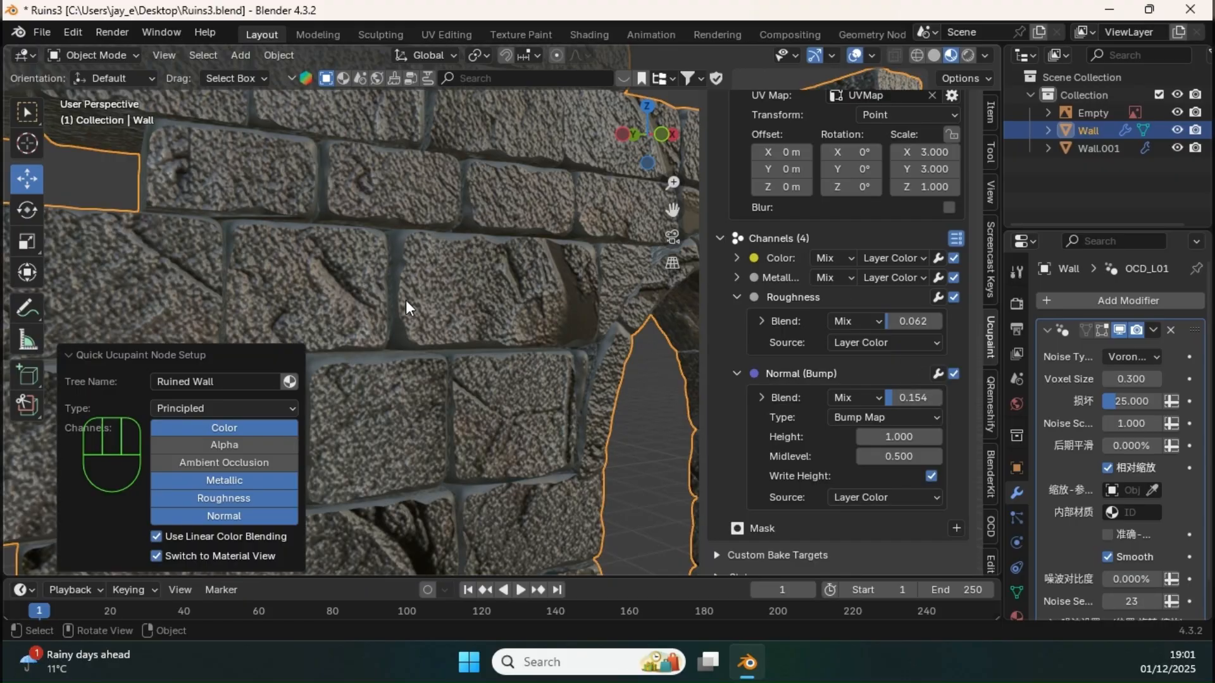
{"action": "middle_click_drag", "start_coordinate": [406, 300], "coordinate": [843, 428], "text": "ctrl"}
{"action": "middle_click_drag", "start_coordinate": [484, 307], "coordinate": [547, 290]}
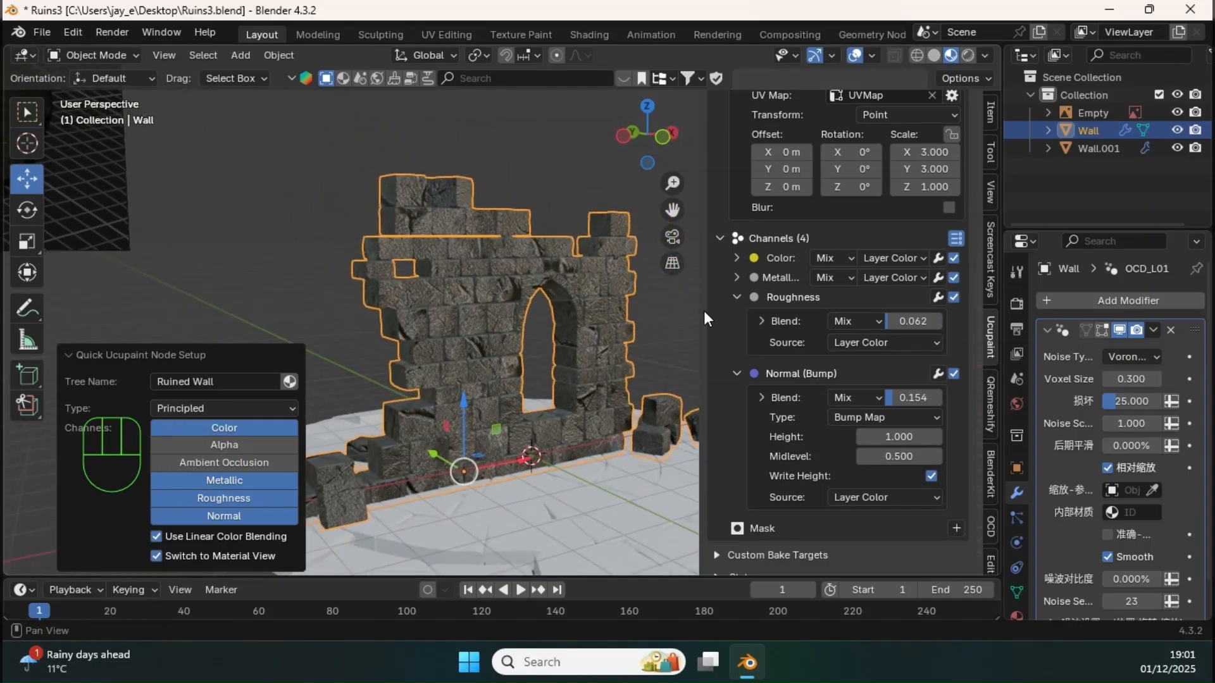
Hide the sidebar and preview the ruins in Rendered viewport shading
{"action": "key", "text": "n"}
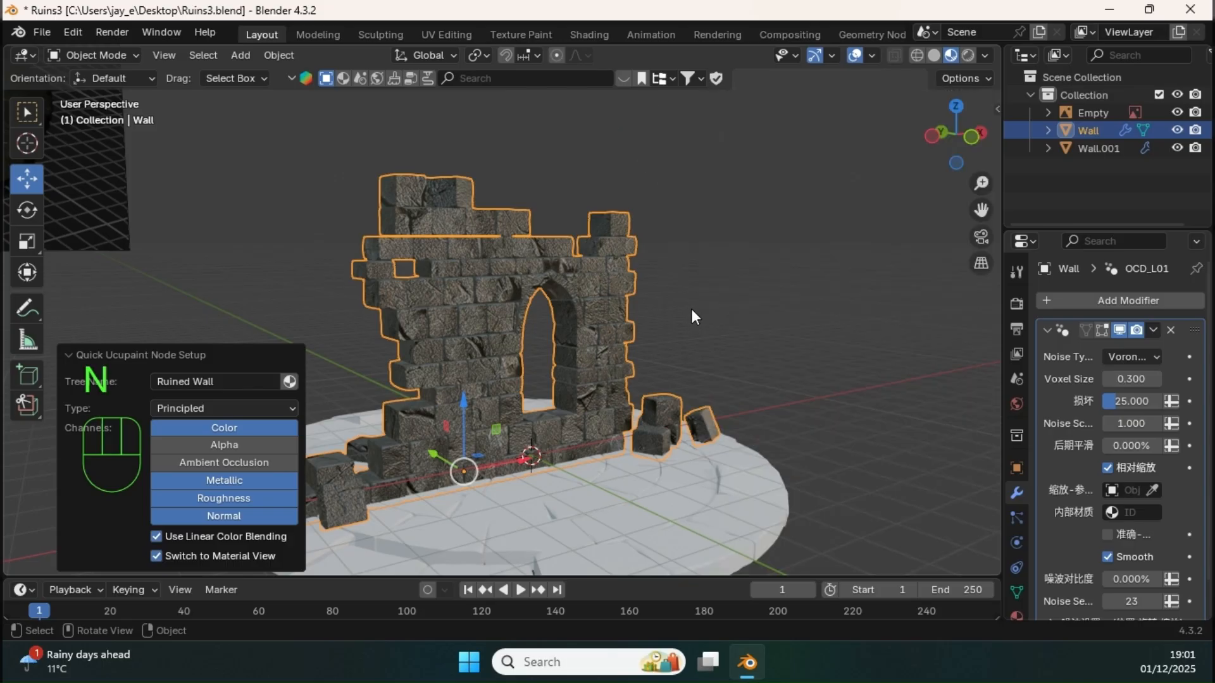
{"action": "left_click", "coordinate": [967, 55]}
{"action": "middle_click_drag", "start_coordinate": [647, 298], "coordinate": [677, 309], "text": "ctrl"}
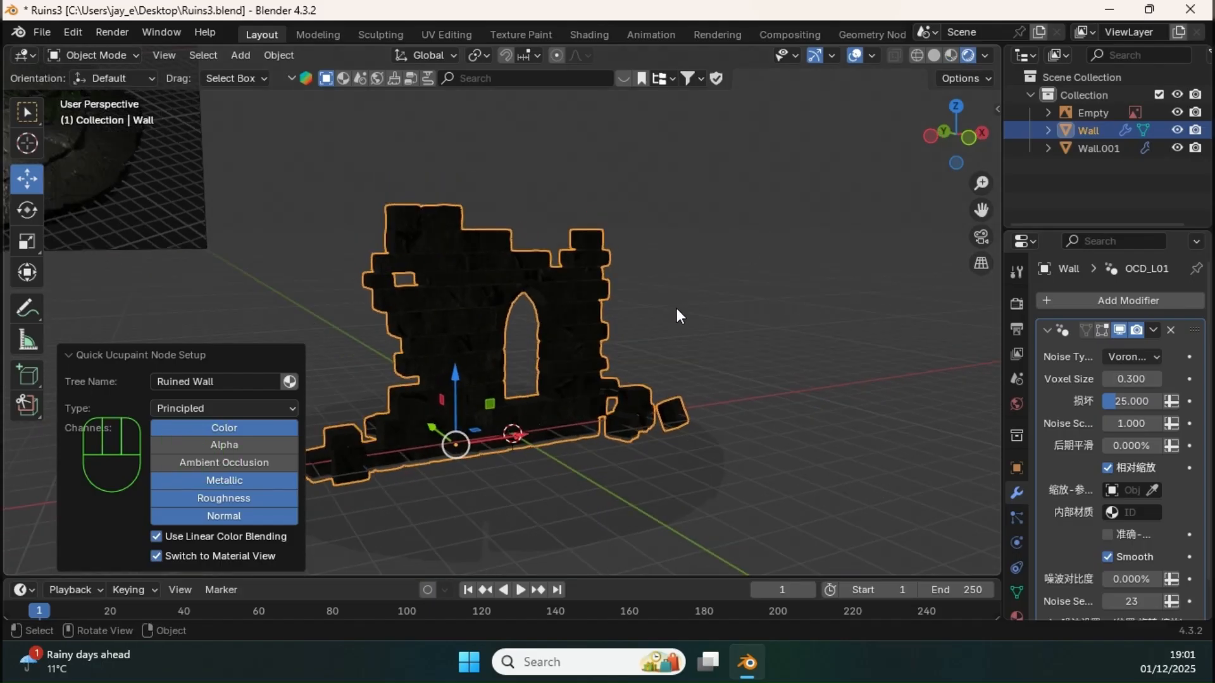
Add a point light and place it in front of the wall at about X -0.53, Y -2.68, Z 2.3 m
{"action": "key", "text": "shift+a"}
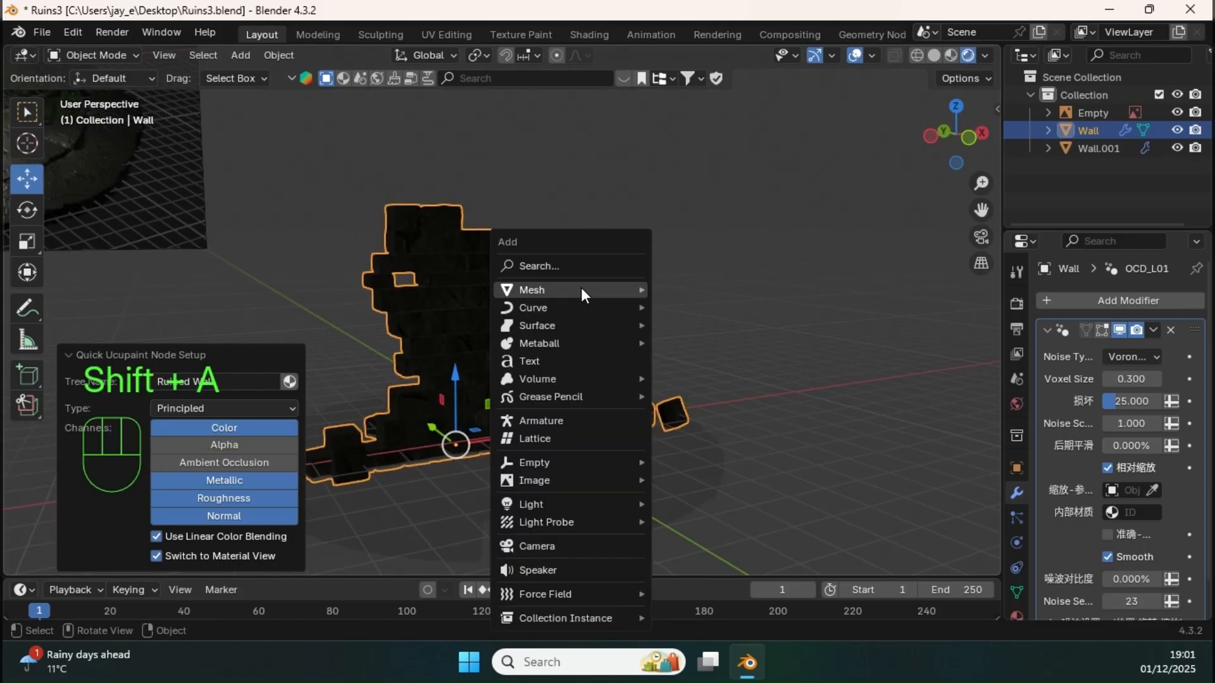
{"action": "mouse_move", "coordinate": [579, 288]}
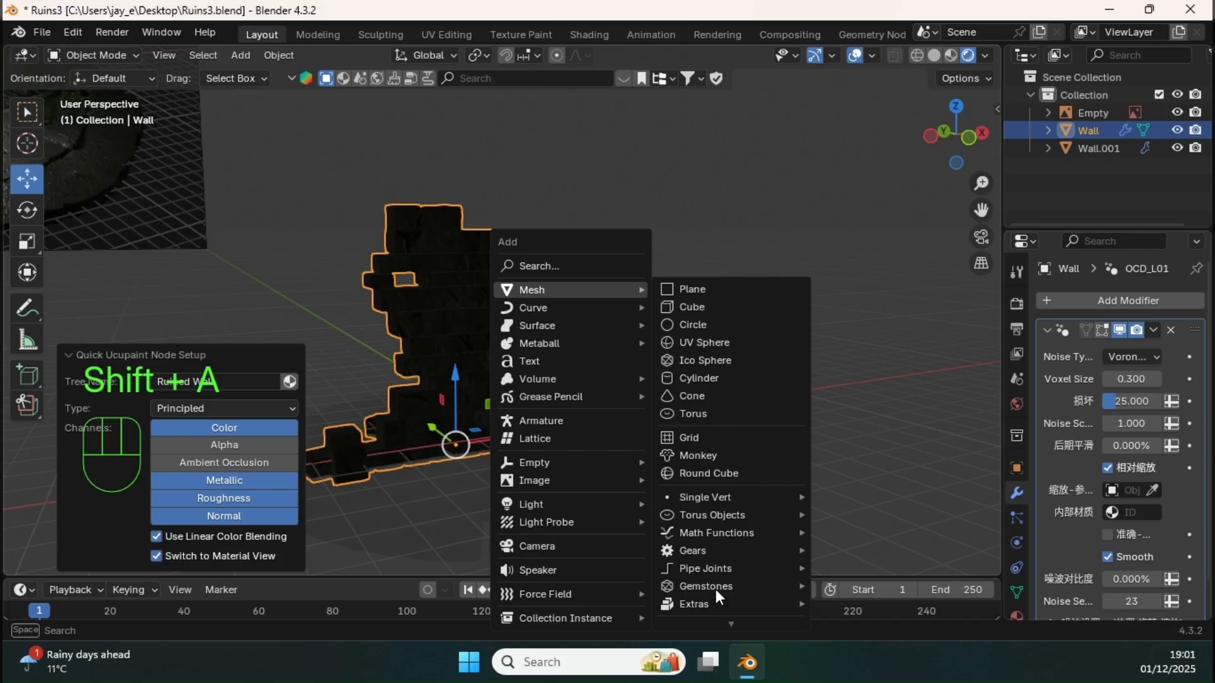
{"action": "mouse_move", "coordinate": [559, 505]}
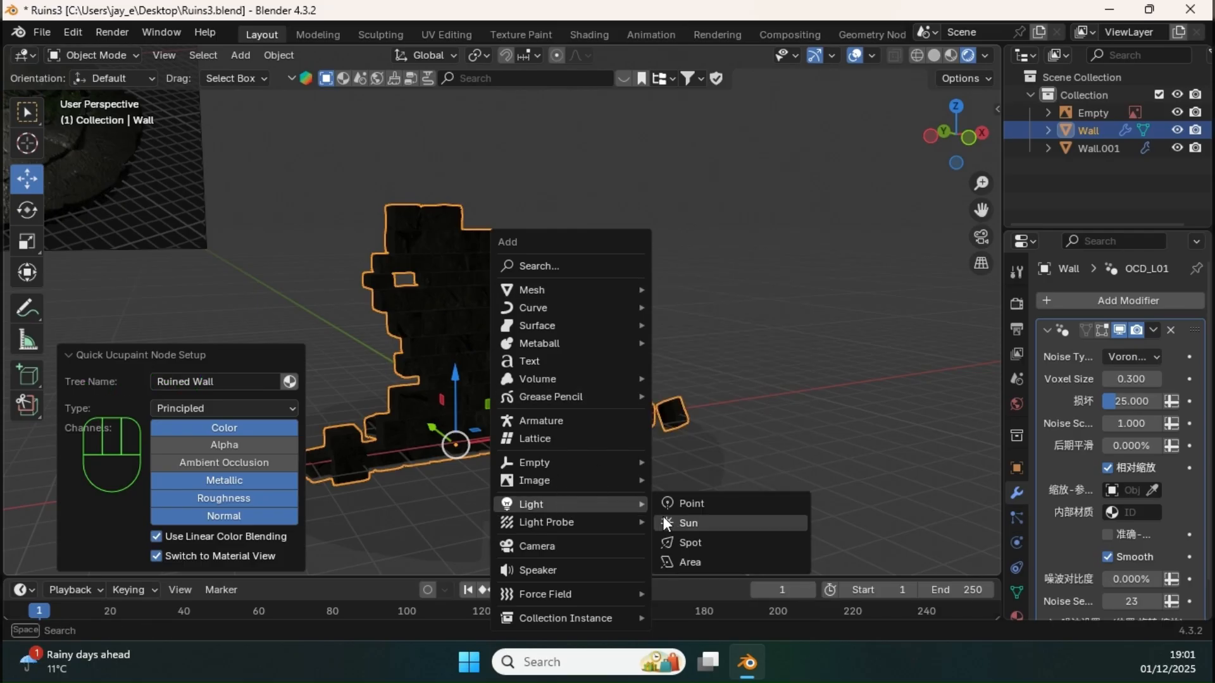
{"action": "left_click", "coordinate": [679, 506]}
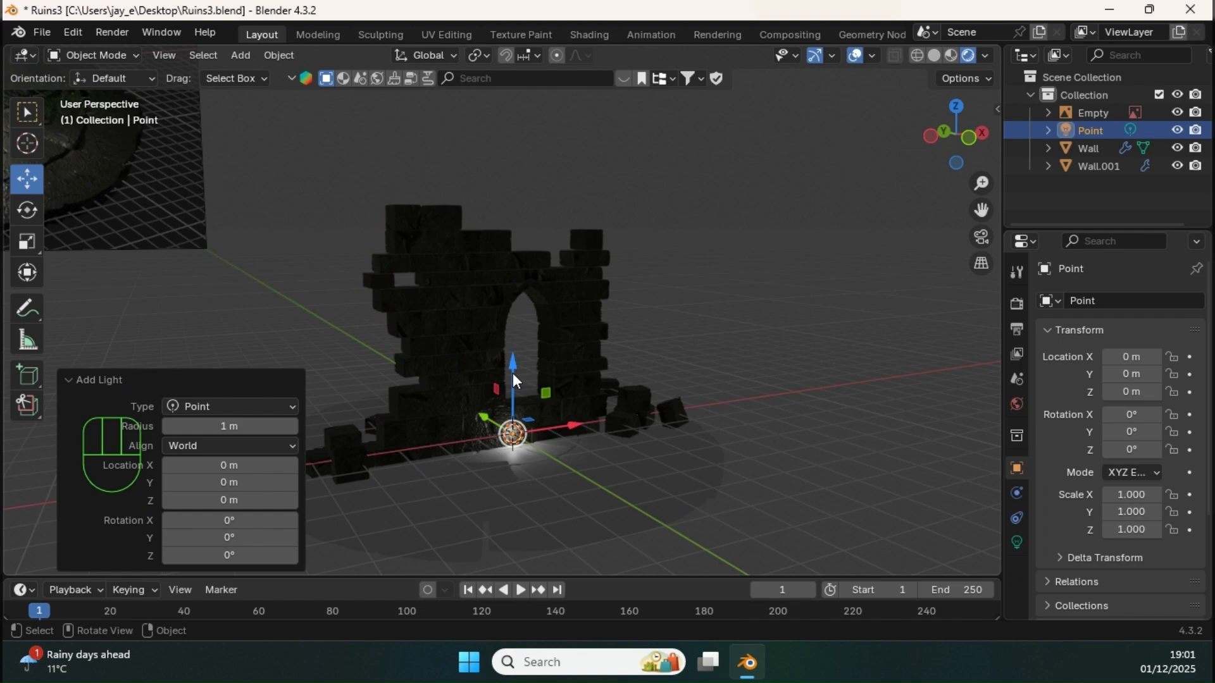
{"action": "left_click_drag", "start_coordinate": [497, 388], "coordinate": [534, 382]}
{"action": "left_click_drag", "start_coordinate": [633, 364], "coordinate": [609, 365]}
{"action": "middle_click_drag", "start_coordinate": [599, 365], "coordinate": [545, 400]}
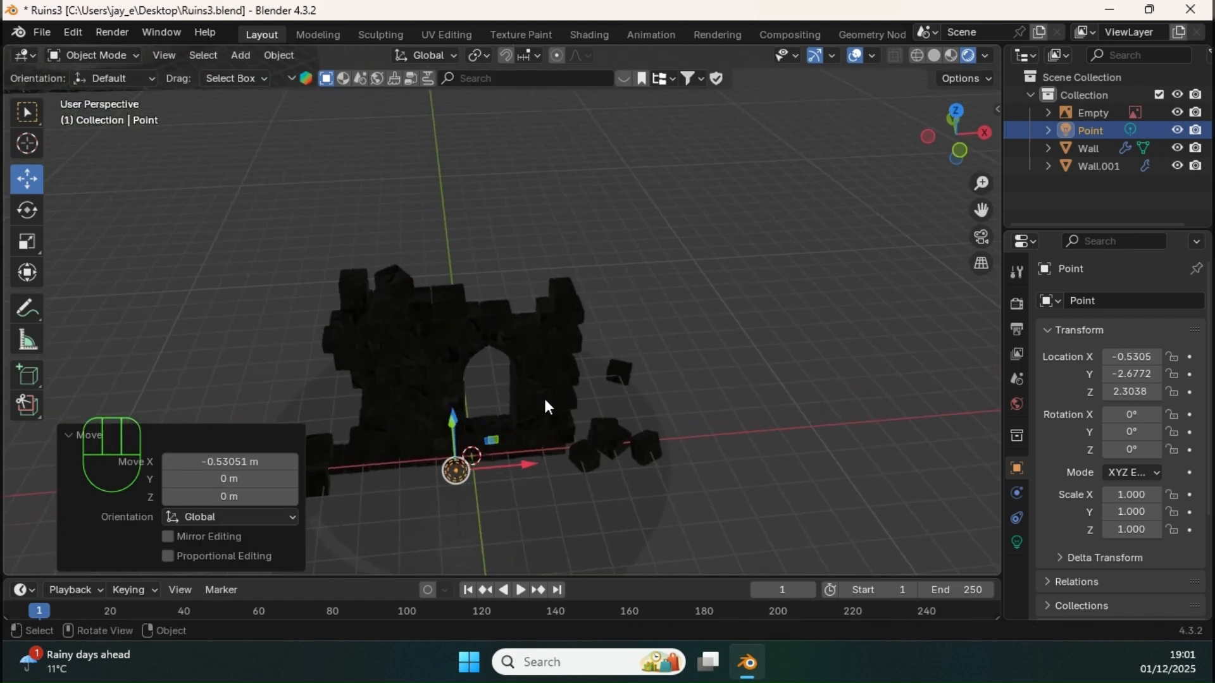
Set the point light's power to 300 W and check how it lights the wall and floor
{"action": "left_click", "coordinate": [1015, 542]}
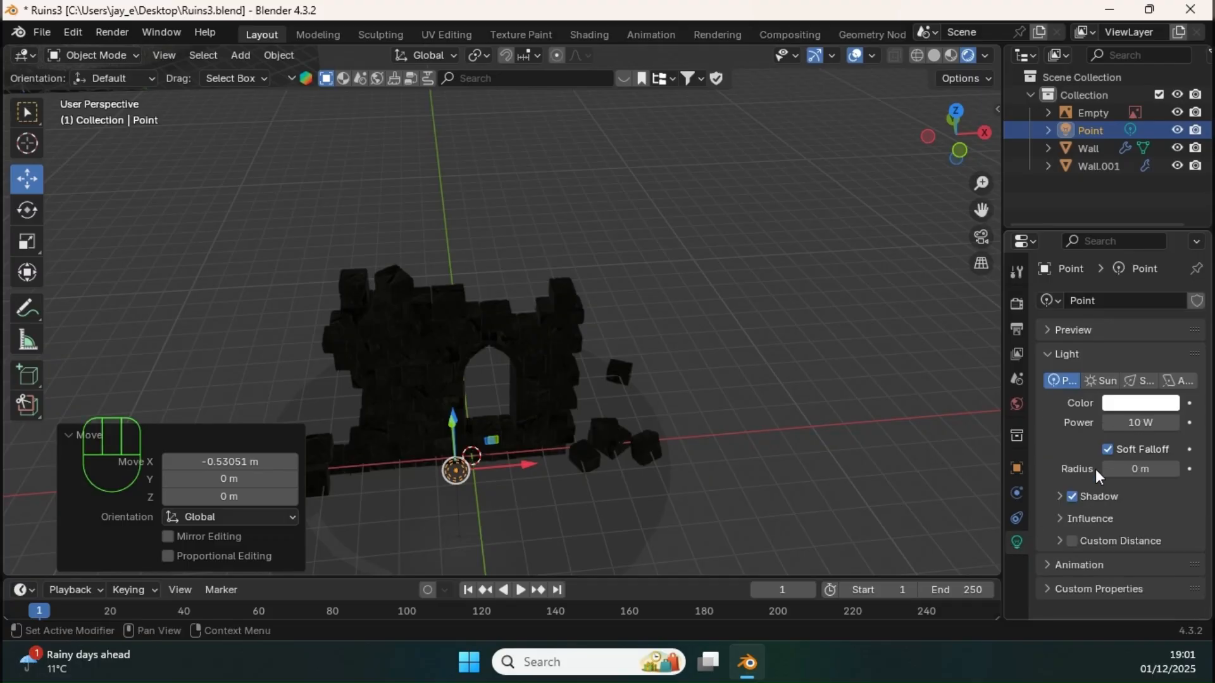
{"action": "left_click", "coordinate": [1141, 422]}
{"action": "type", "text": "3"}
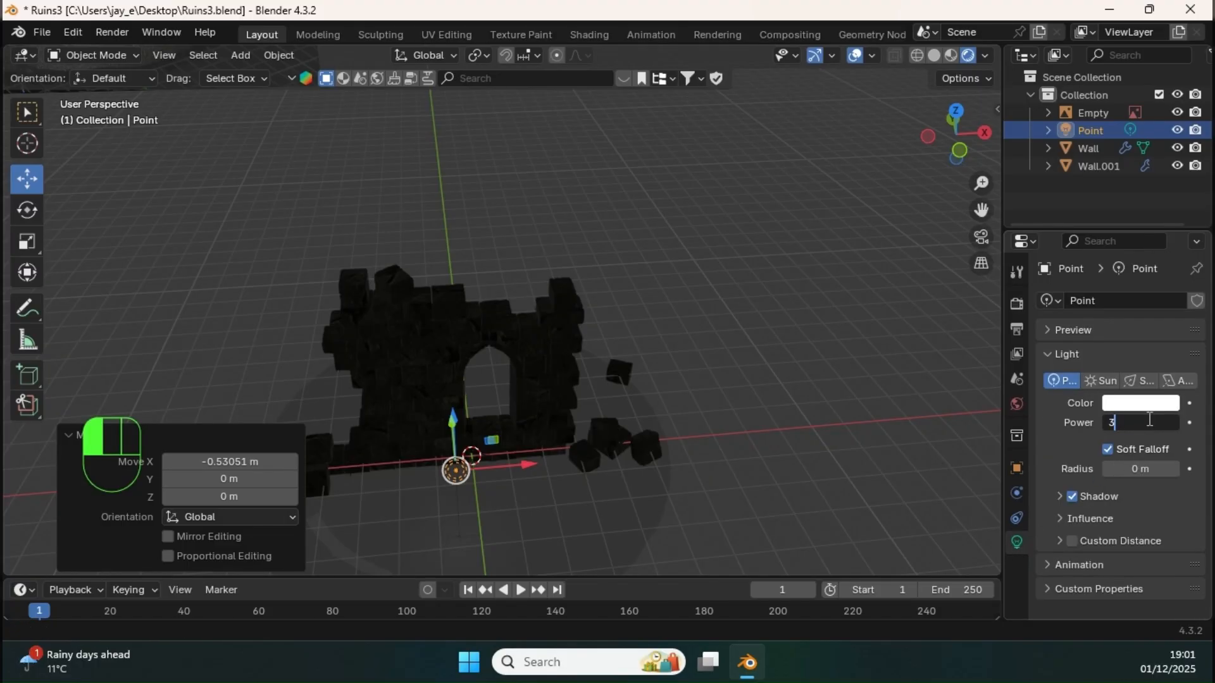
{"action": "type", "text": "00"}
{"action": "left_click", "coordinate": [1150, 420]}
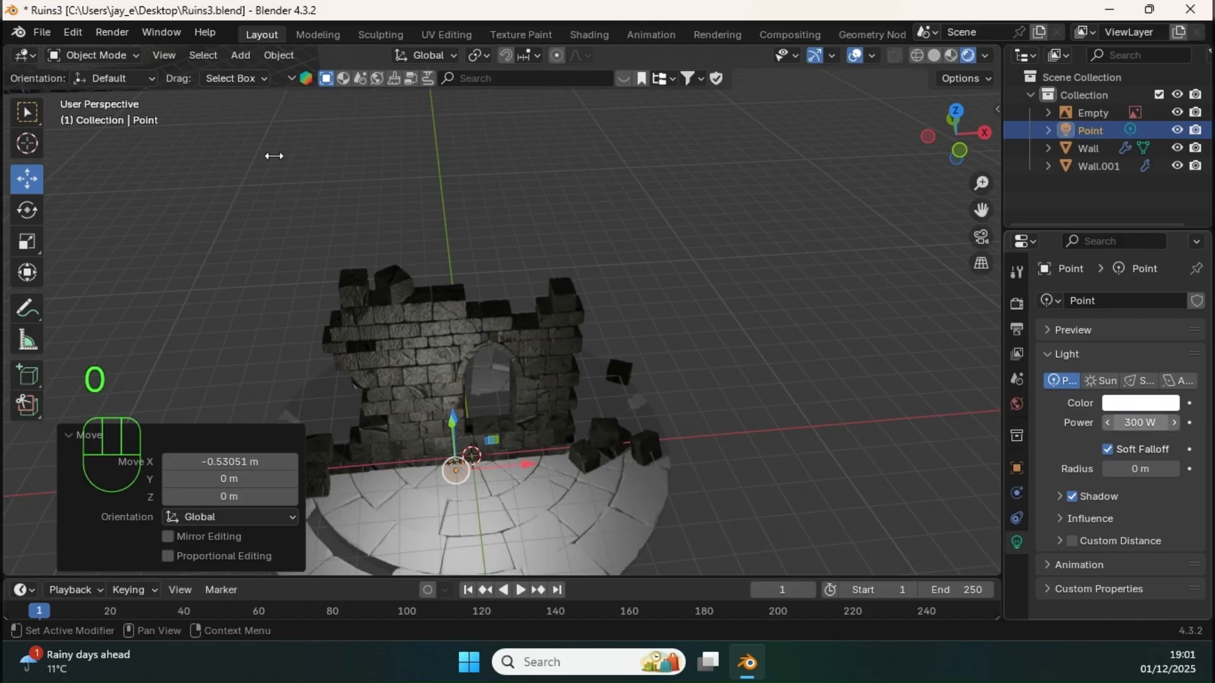
{"action": "middle_click_drag", "start_coordinate": [274, 155], "coordinate": [545, 330]}
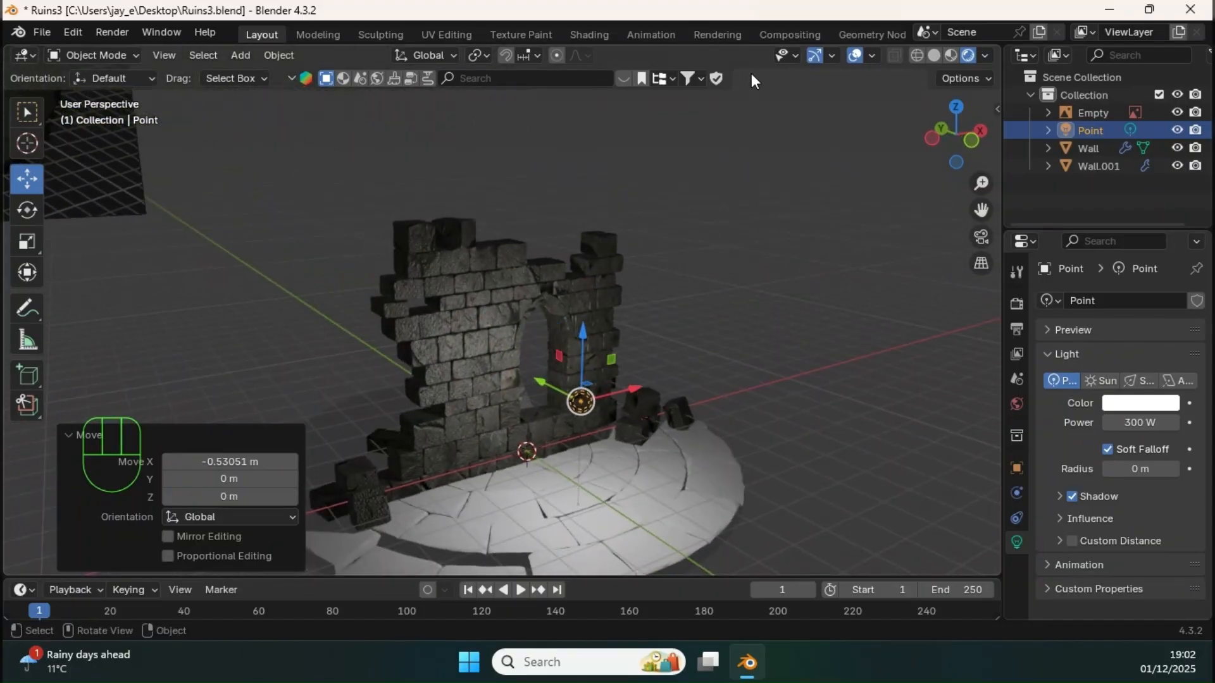
Switch the viewport back to Material Preview shading and look over the wall and round floor
{"action": "left_click", "coordinate": [951, 55]}
{"action": "middle_click_drag", "start_coordinate": [519, 448], "coordinate": [537, 384], "text": "ctrl"}
{"action": "middle_click_drag", "start_coordinate": [537, 385], "coordinate": [542, 338], "text": "shift"}
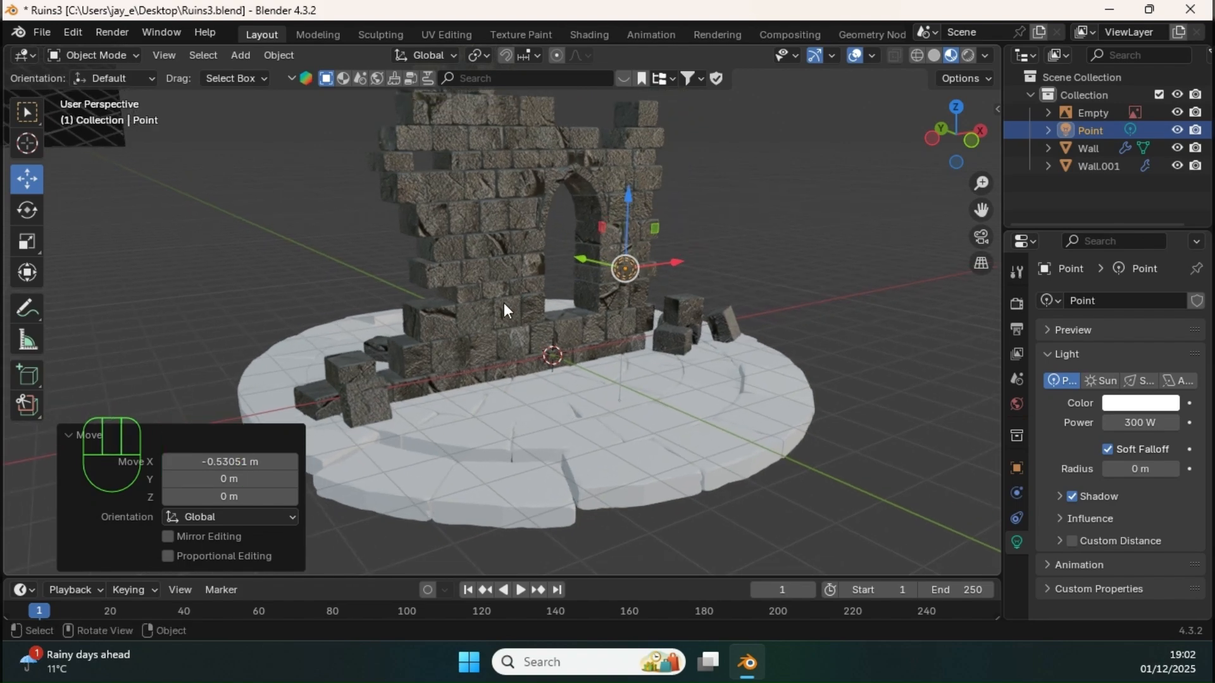
{"action": "mouse_move", "coordinate": [508, 316]}
{"action": "middle_mouse_down"}
{"action": "mouse_move", "coordinate": [527, 314]}
{"action": "mouse_move", "coordinate": [494, 318]}
{"action": "middle_mouse_up"}
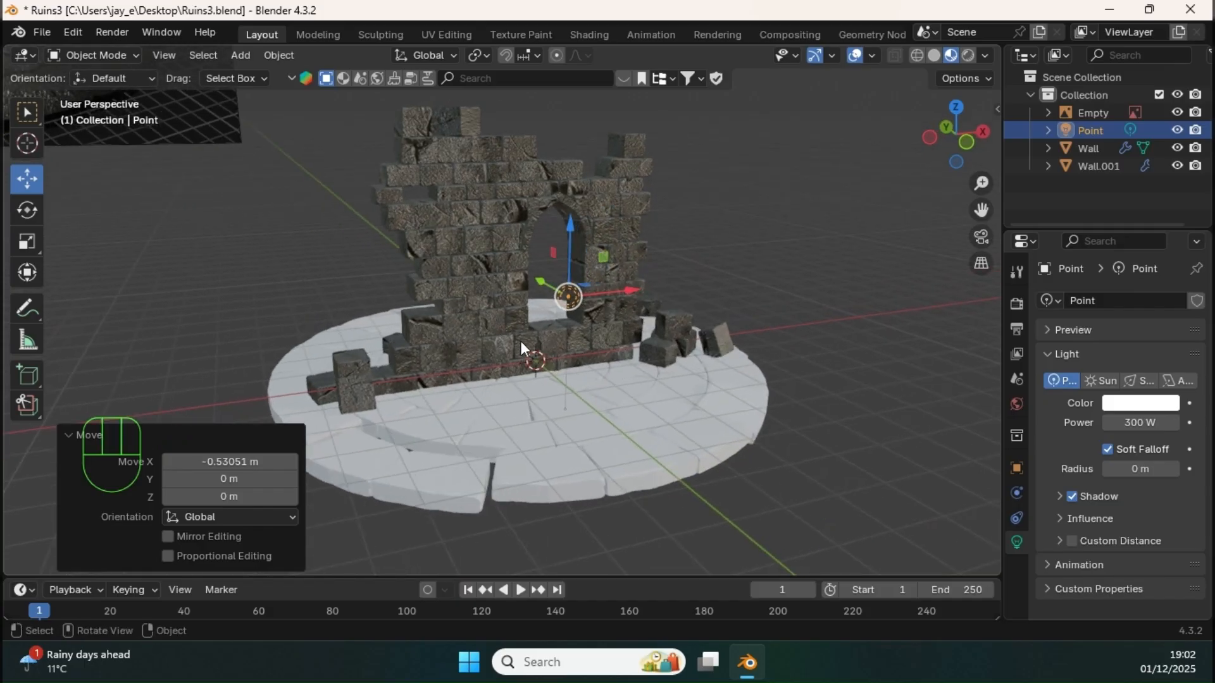
{"action": "scroll", "coordinate": [521, 348], "scroll_direction": "down", "scroll_amount": 2}
{"action": "middle_click_drag", "start_coordinate": [524, 363], "coordinate": [552, 390]}
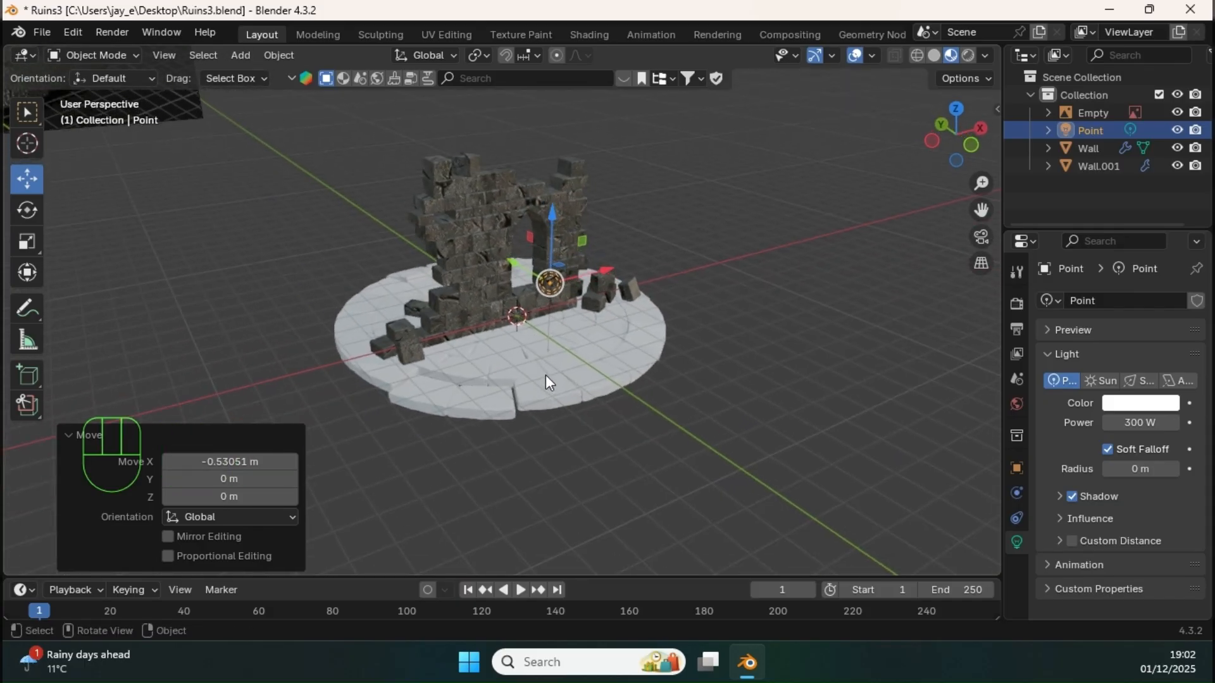
Create a Principled Ucupaint node setup named Ground on the round floor with Color, Metallic, Roughness and Normal channels
{"action": "left_click", "coordinate": [551, 381]}
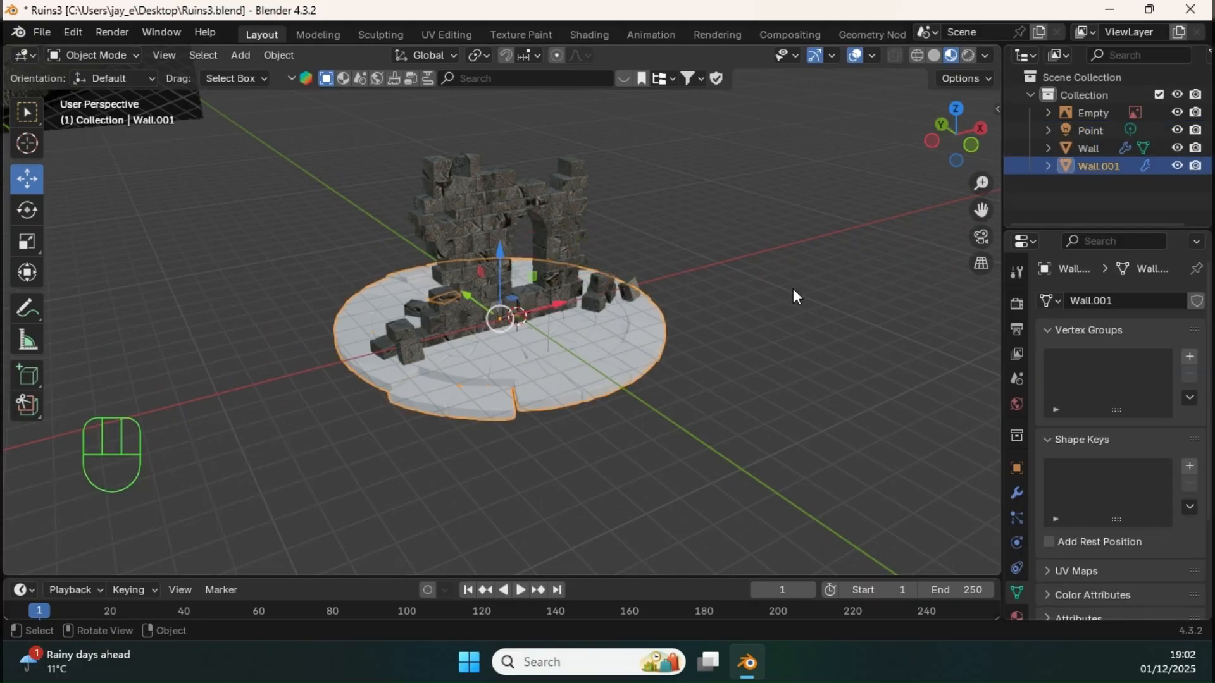
{"action": "key", "text": "n"}
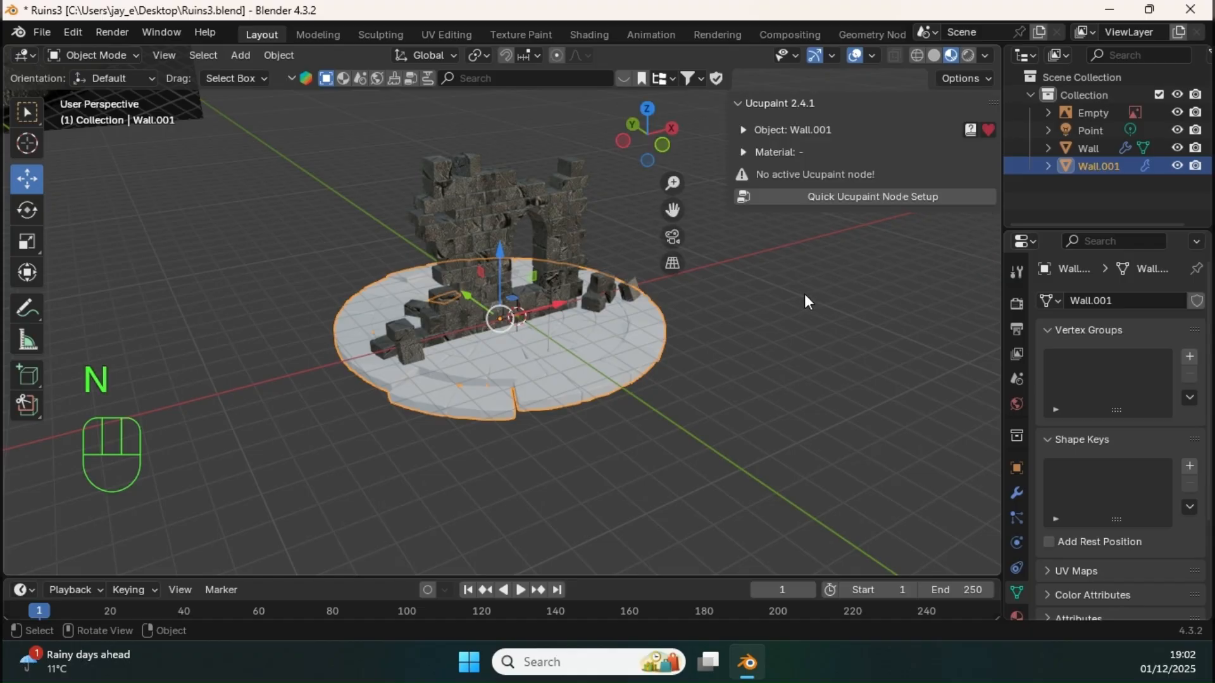
{"action": "left_click", "coordinate": [819, 195]}
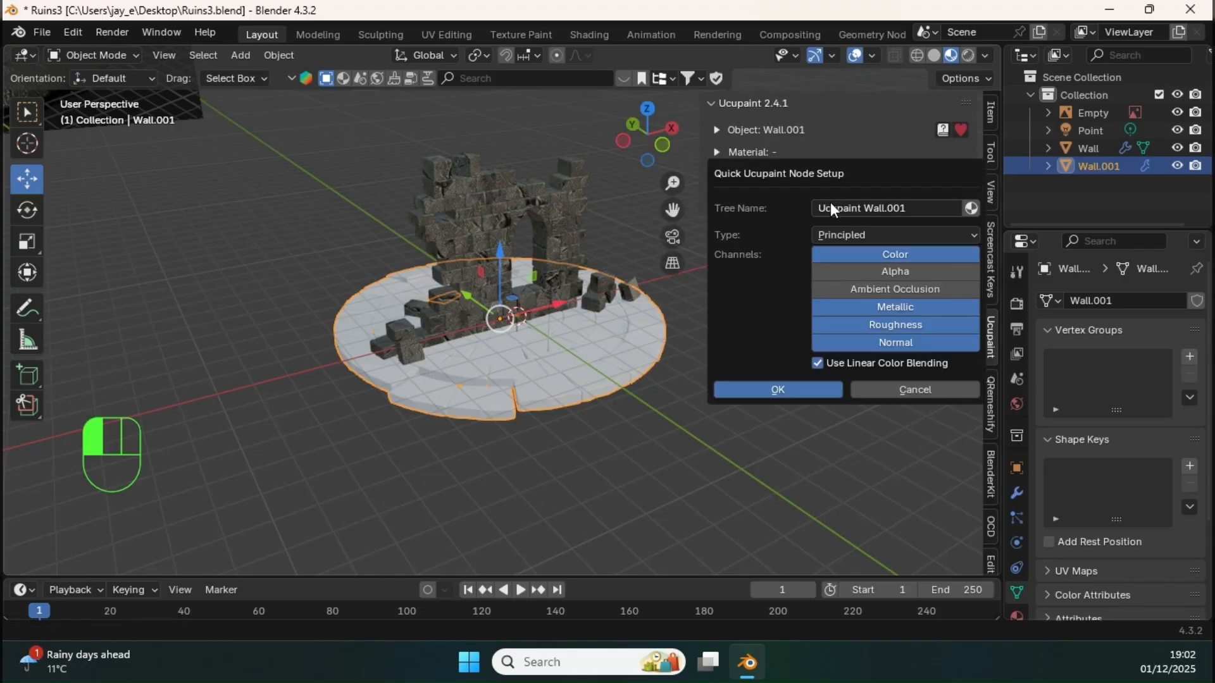
{"action": "left_click", "coordinate": [833, 253]}
{"action": "left_click", "coordinate": [852, 208]}
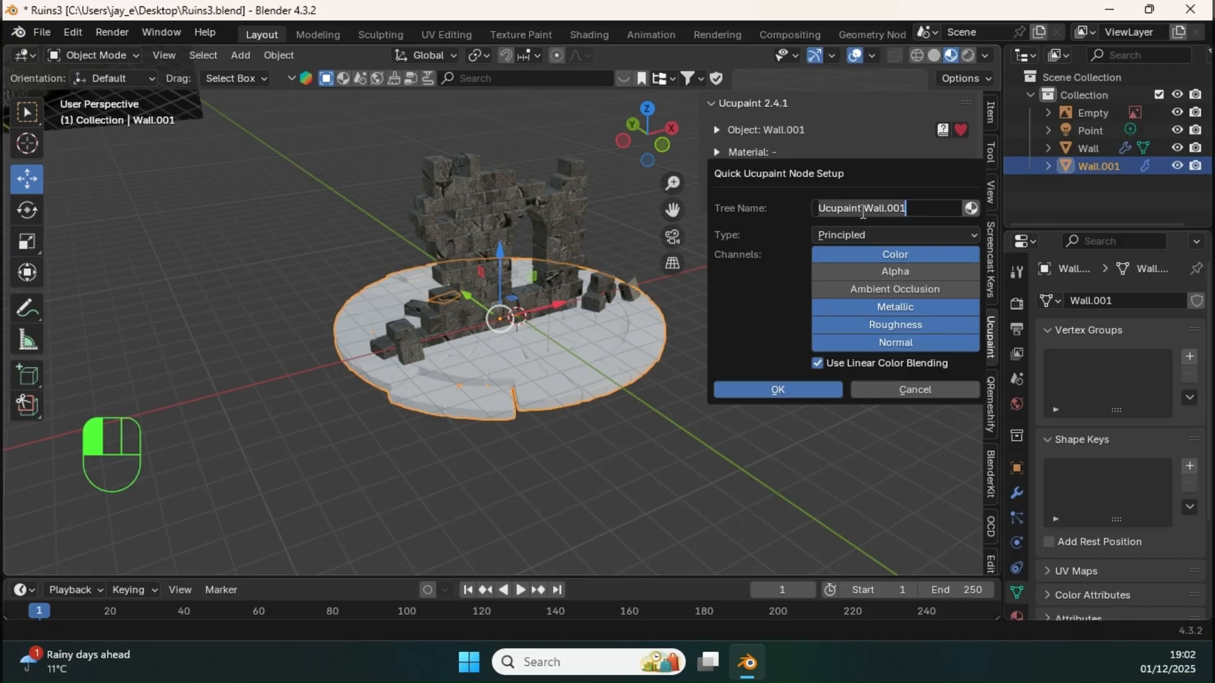
{"action": "left_click_drag", "start_coordinate": [918, 214], "coordinate": [822, 194]}
{"action": "key", "text": "shift"}
{"action": "type", "text": "Ground"}
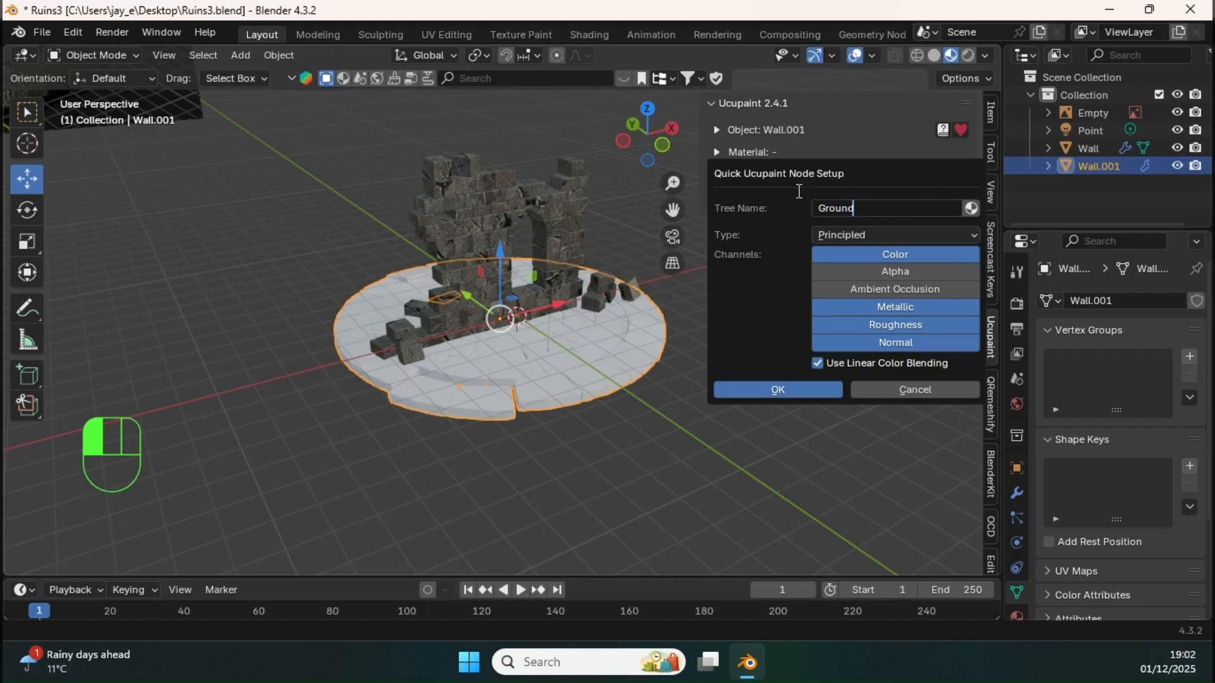
{"action": "left_click", "coordinate": [798, 195]}
{"action": "left_click", "coordinate": [777, 390]}
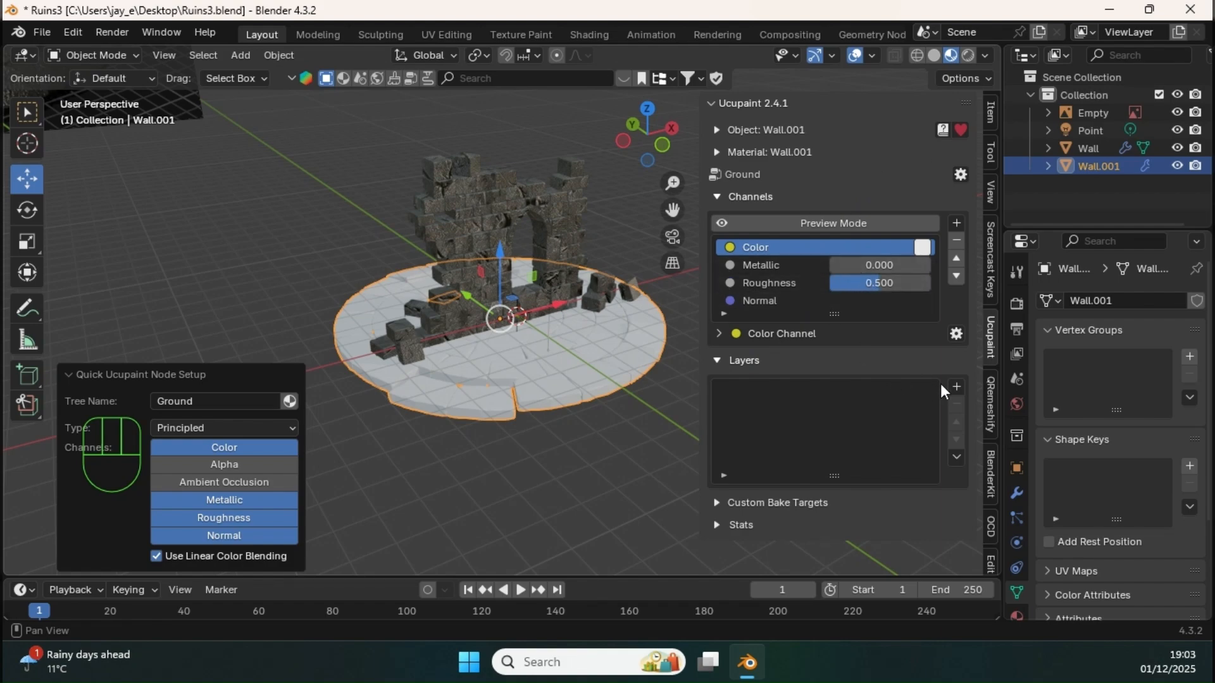
Add Rocktexture.png as a UV-mapped image layer on the floor's Ground material and inspect the result
{"action": "left_click", "coordinate": [957, 387]}
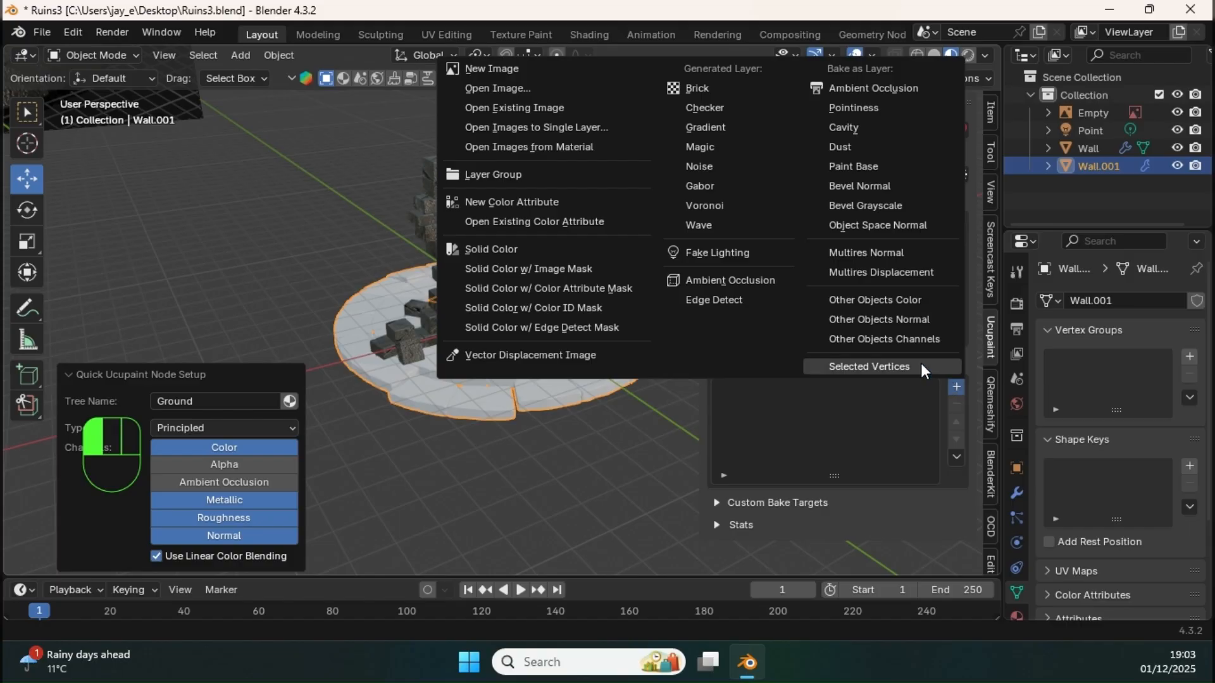
{"action": "left_click", "coordinate": [517, 85]}
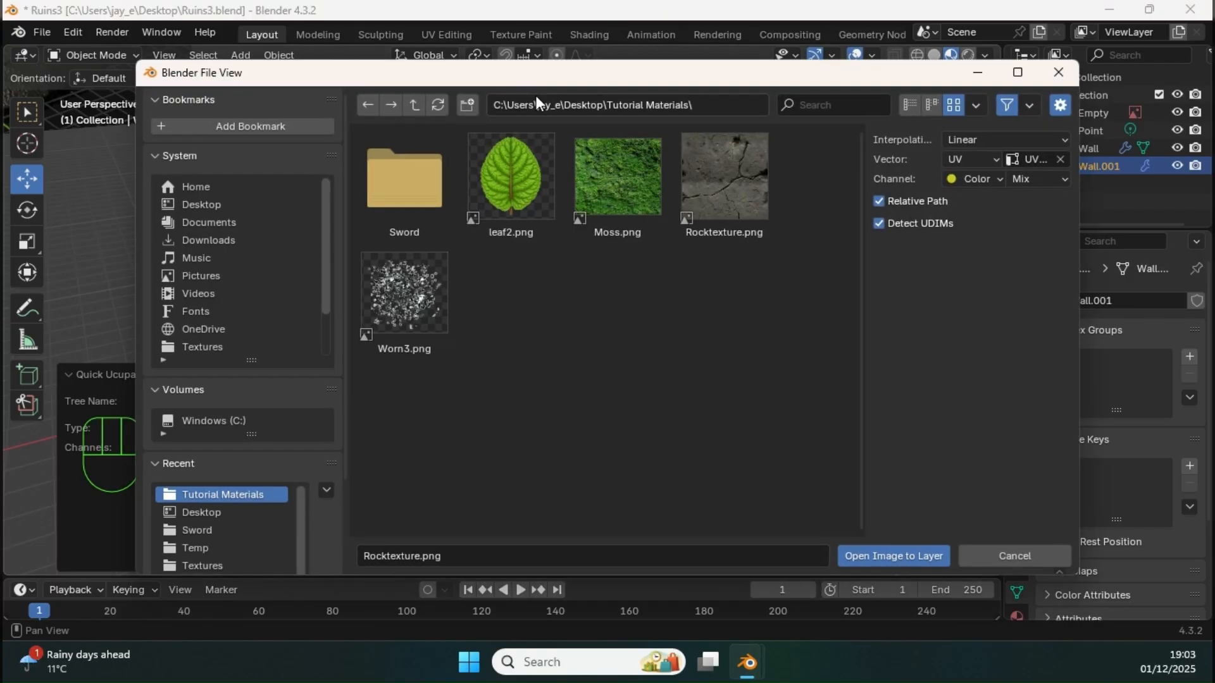
{"action": "left_click", "coordinate": [733, 192]}
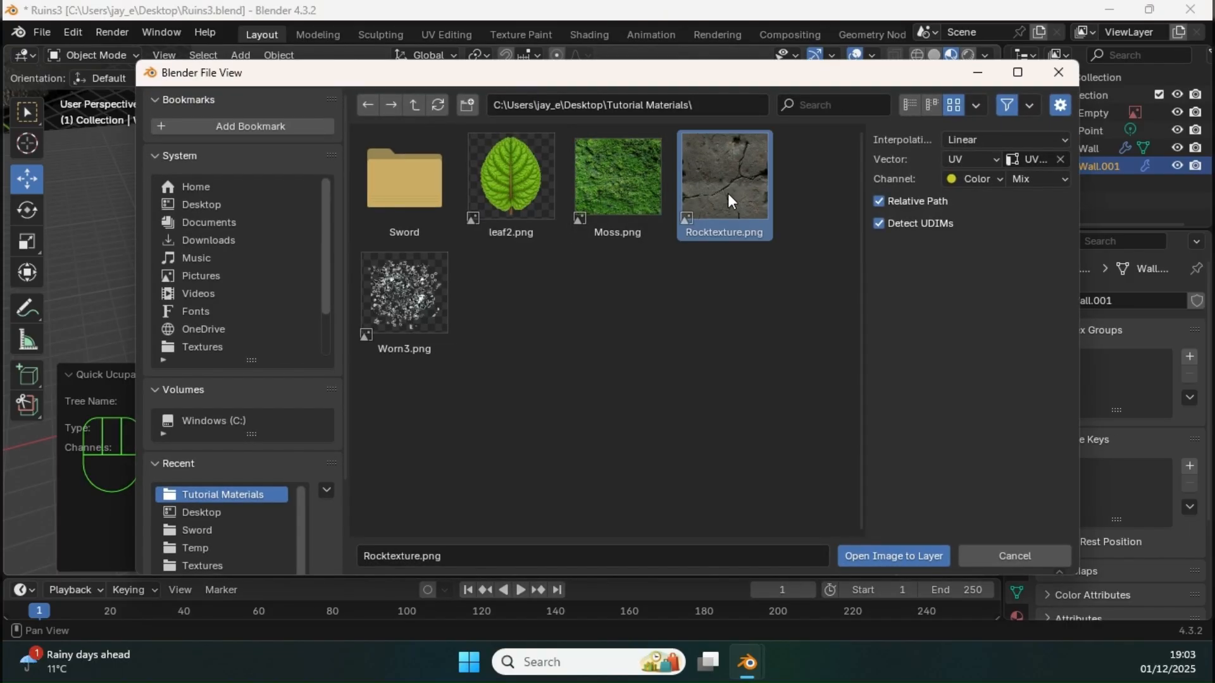
{"action": "left_click", "coordinate": [875, 560]}
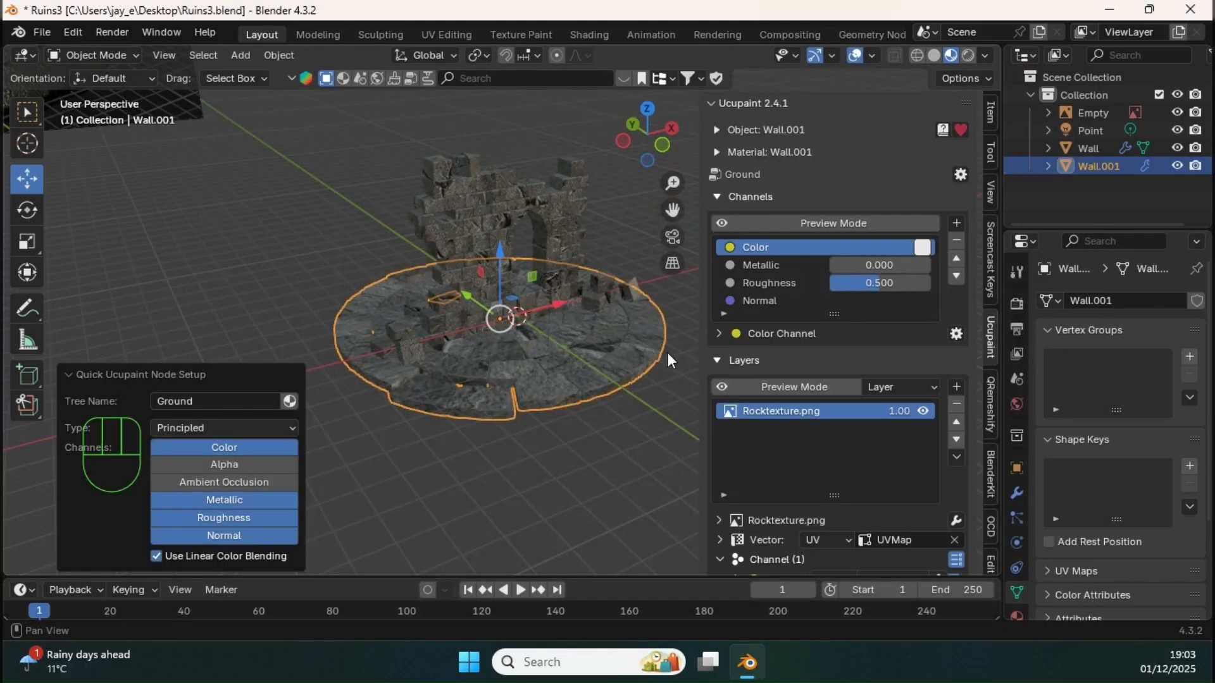
{"action": "middle_click_drag", "start_coordinate": [526, 328], "coordinate": [597, 246], "text": "ctrl"}
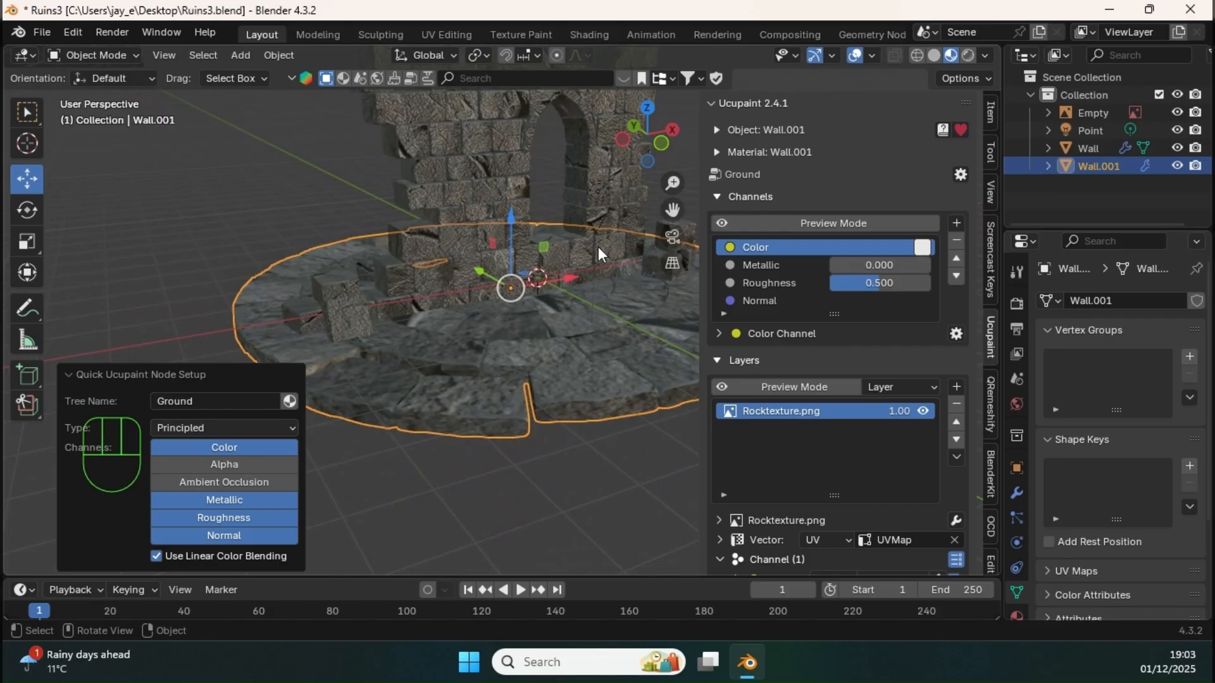
Set the floor's Rocktexture.png layer mapping scale to 3 on both X and Y
{"action": "middle_click_drag", "start_coordinate": [806, 468], "coordinate": [792, 332]}
{"action": "left_click", "coordinate": [720, 408]}
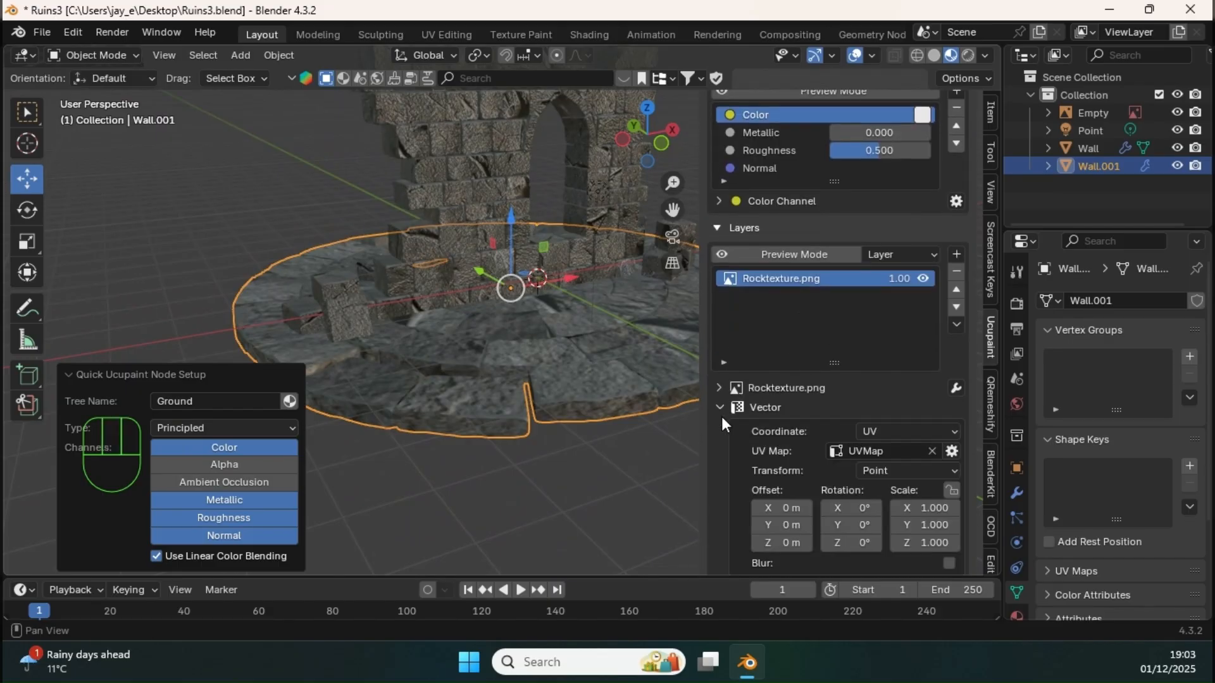
{"action": "left_click", "coordinate": [924, 508]}
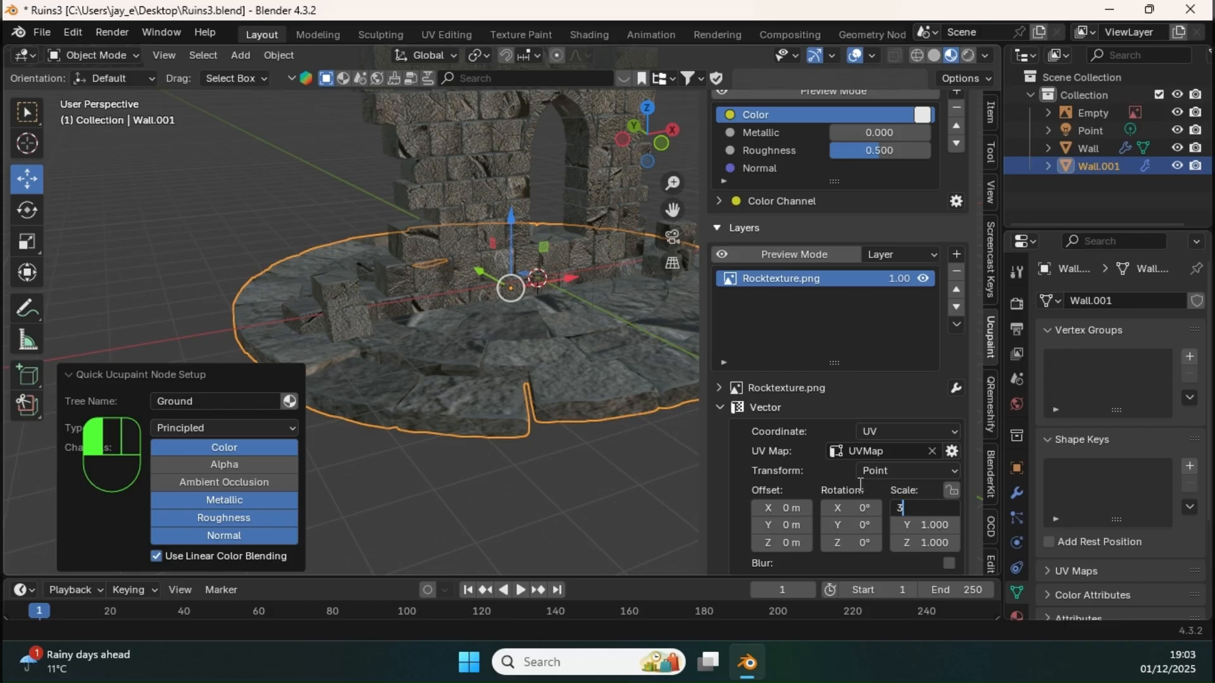
{"action": "type", "text": "3"}
{"action": "key", "text": "Return"}
{"action": "left_click", "coordinate": [928, 525]}
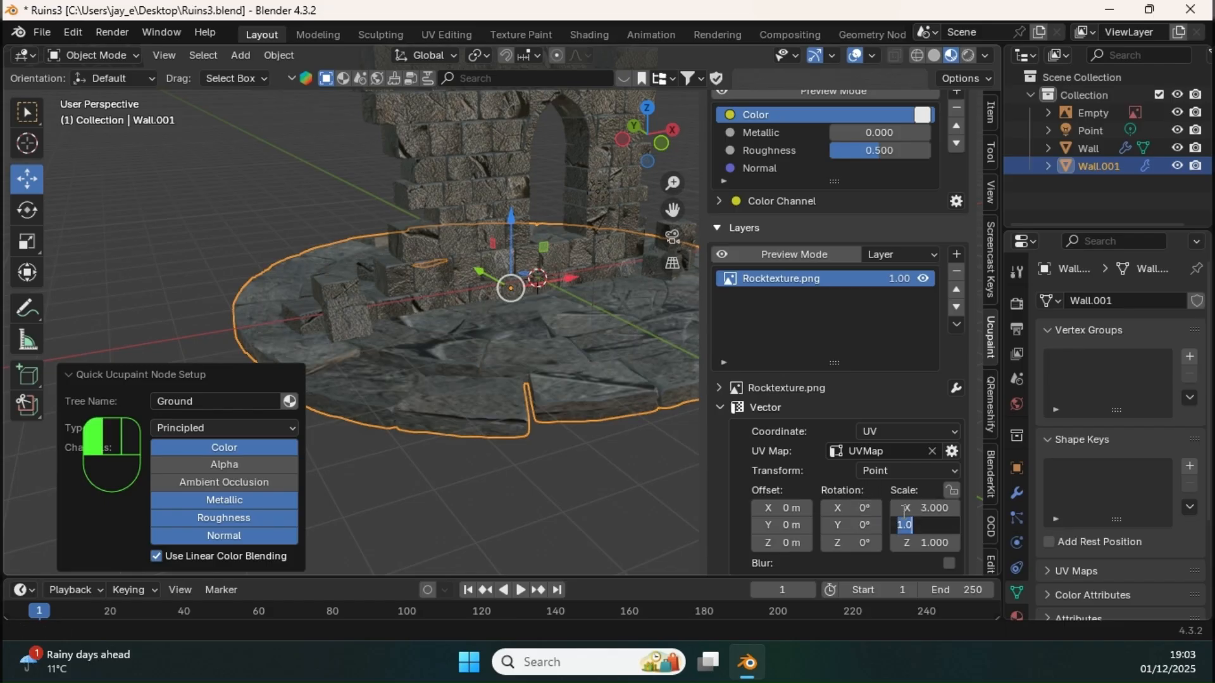
{"action": "type", "text": "3"}
{"action": "key", "text": "Return"}
{"action": "middle_click_drag", "start_coordinate": [689, 393], "coordinate": [482, 219]}
Enable the Metallic, Roughness and Bump channels for the floor's Rocktexture.png layer
{"action": "left_click", "coordinate": [437, 187]}
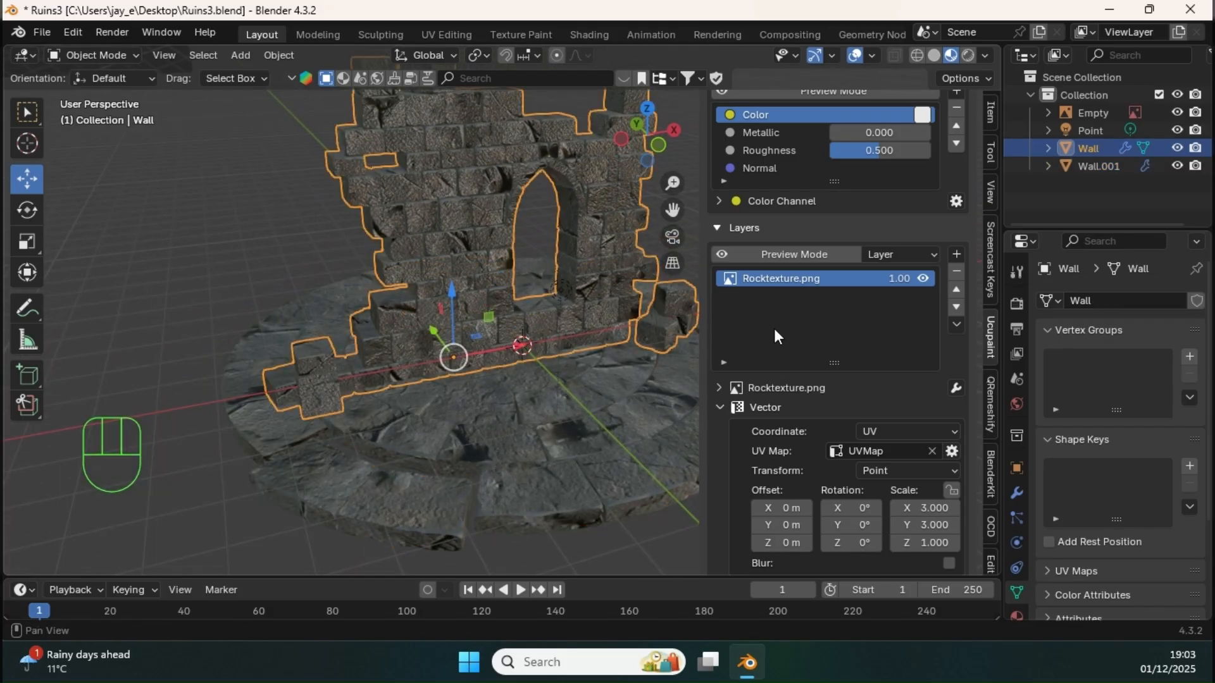
{"action": "middle_click_drag", "start_coordinate": [773, 328], "coordinate": [791, 326]}
{"action": "left_click", "coordinate": [449, 399]}
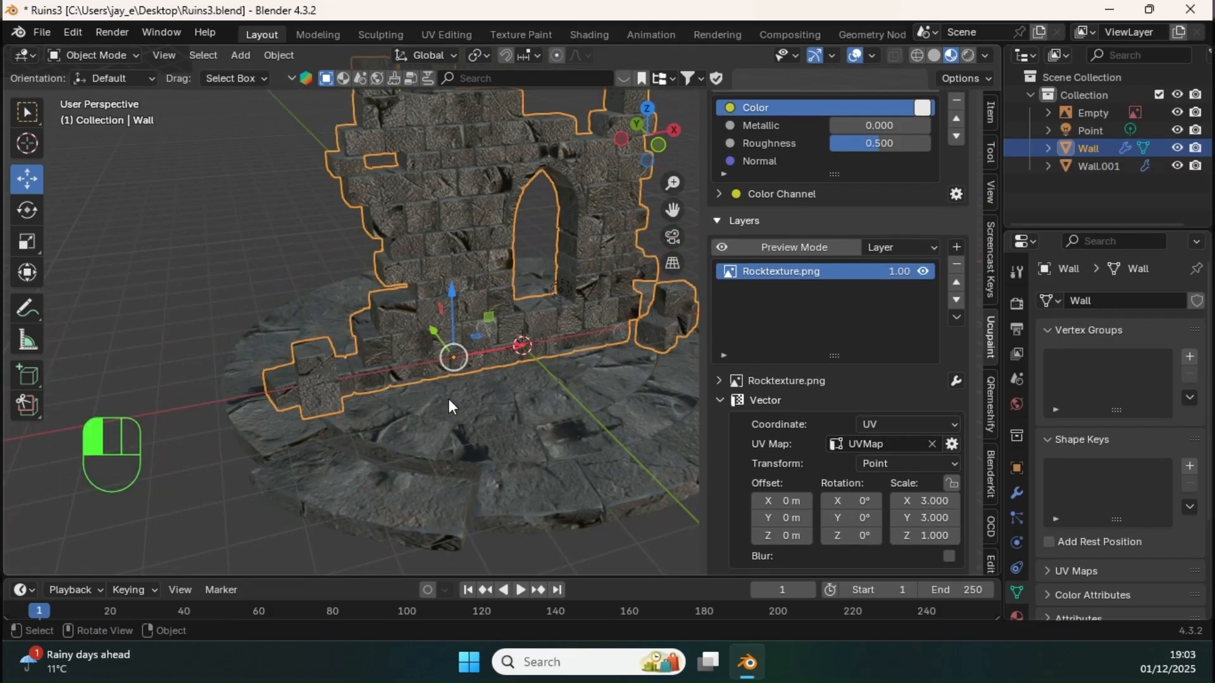
{"action": "middle_click_drag", "start_coordinate": [728, 415], "coordinate": [598, 399]}
{"action": "scroll", "coordinate": [867, 492], "scroll_direction": "down", "scroll_amount": 6}
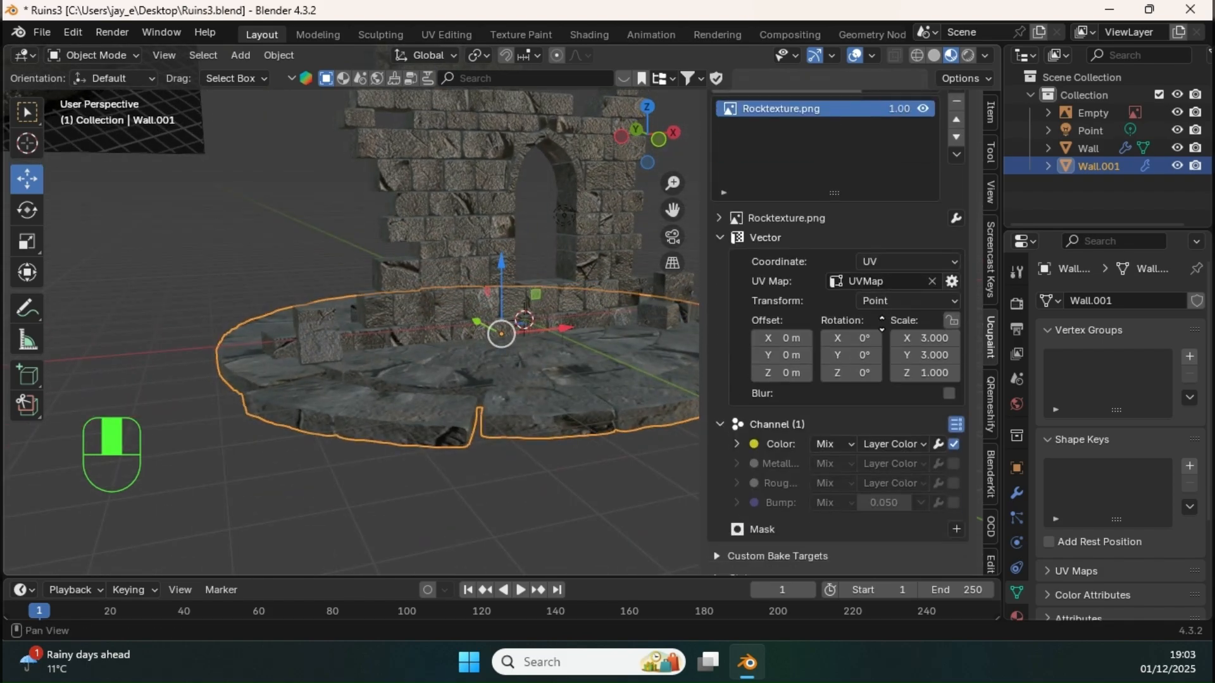
{"action": "left_click", "coordinate": [955, 445]}
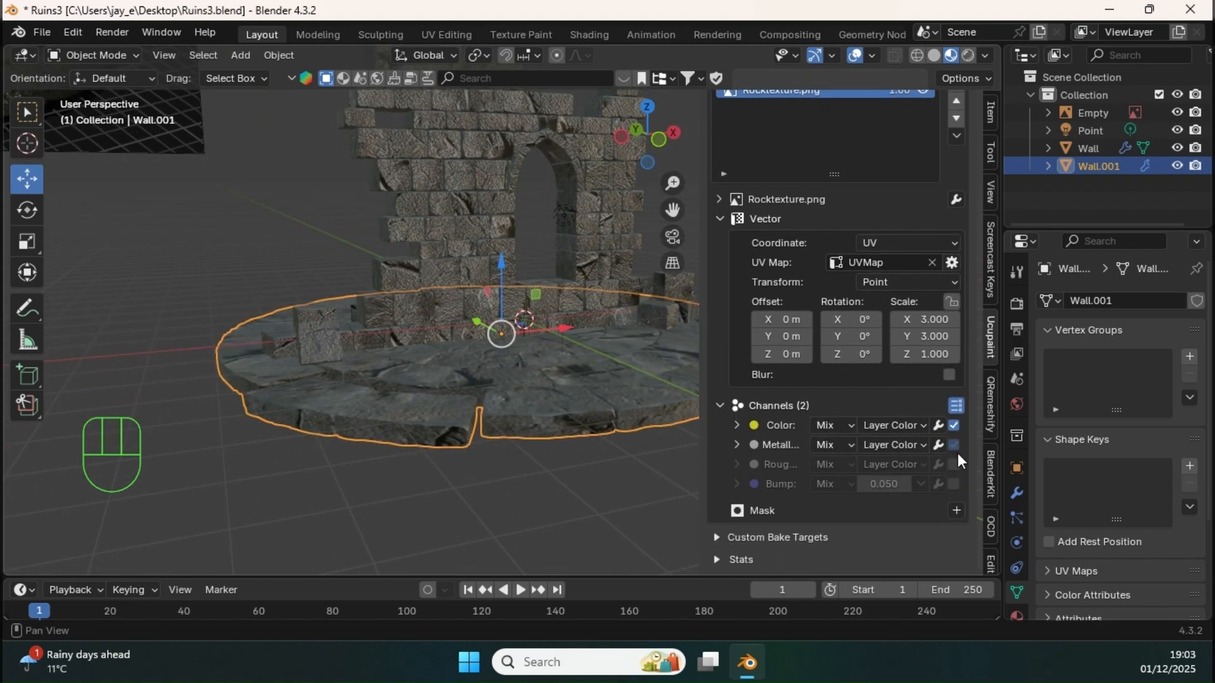
{"action": "left_click", "coordinate": [955, 465]}
{"action": "left_click", "coordinate": [955, 484]}
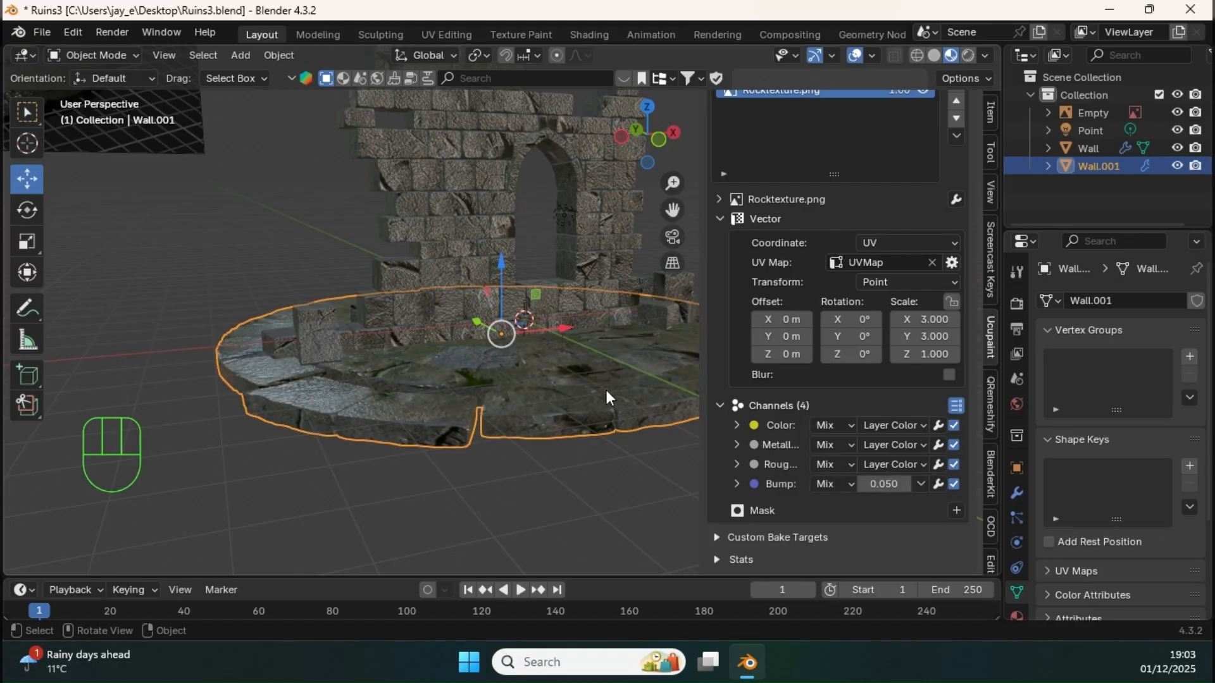
{"action": "middle_click_drag", "start_coordinate": [605, 390], "coordinate": [570, 396]}
Set the floor layer's Roughness channel blend strength to 0.723 and check the stone surface up close
{"action": "left_click", "coordinate": [738, 464]}
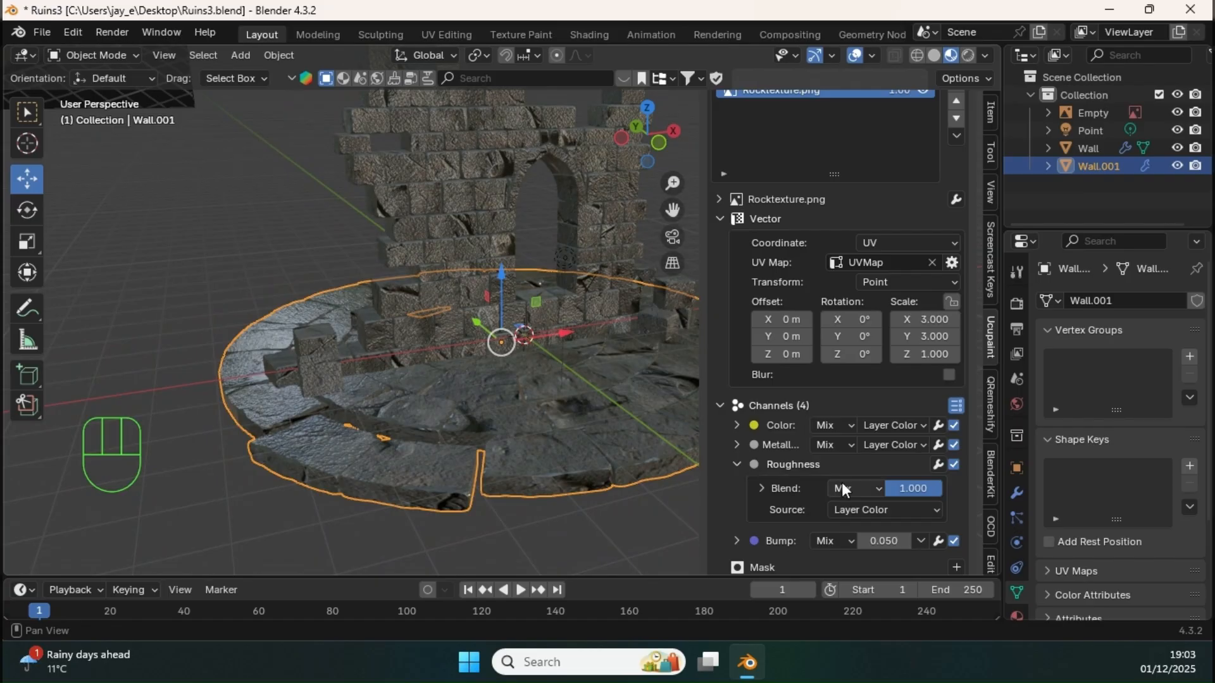
{"action": "left_click", "coordinate": [921, 489]}
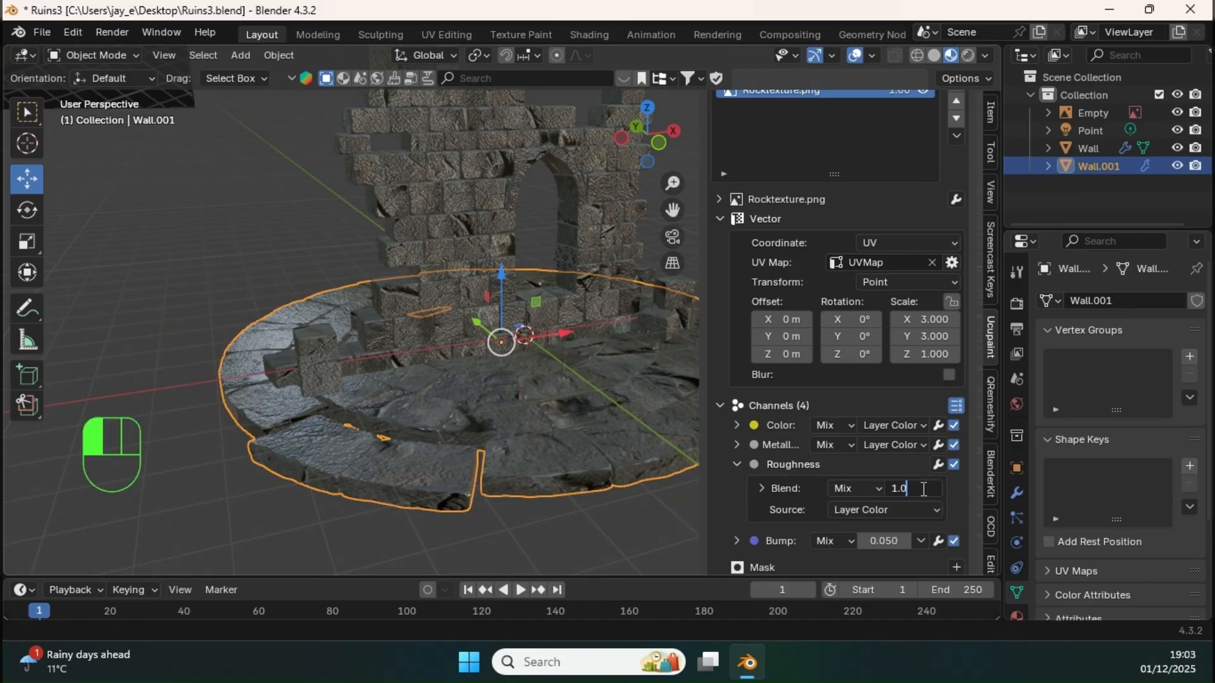
{"action": "left_click", "coordinate": [764, 483]}
{"action": "mouse_move", "coordinate": [918, 492]}
{"action": "left_mouse_down"}
{"action": "mouse_move", "coordinate": [879, 494]}
{"action": "mouse_move", "coordinate": [899, 492]}
{"action": "left_mouse_up"}
{"action": "middle_click_drag", "start_coordinate": [392, 374], "coordinate": [484, 295]}
{"action": "middle_click_drag", "start_coordinate": [855, 493], "coordinate": [848, 439]}
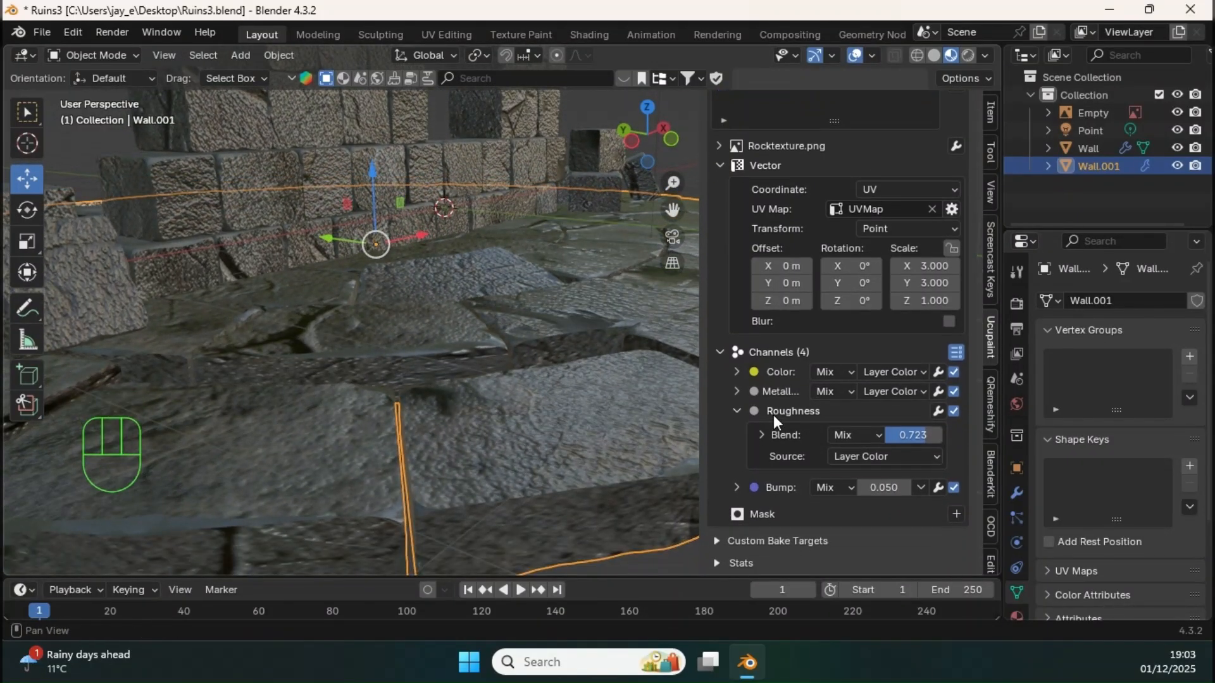
{"action": "middle_click_drag", "start_coordinate": [569, 375], "coordinate": [670, 285]}
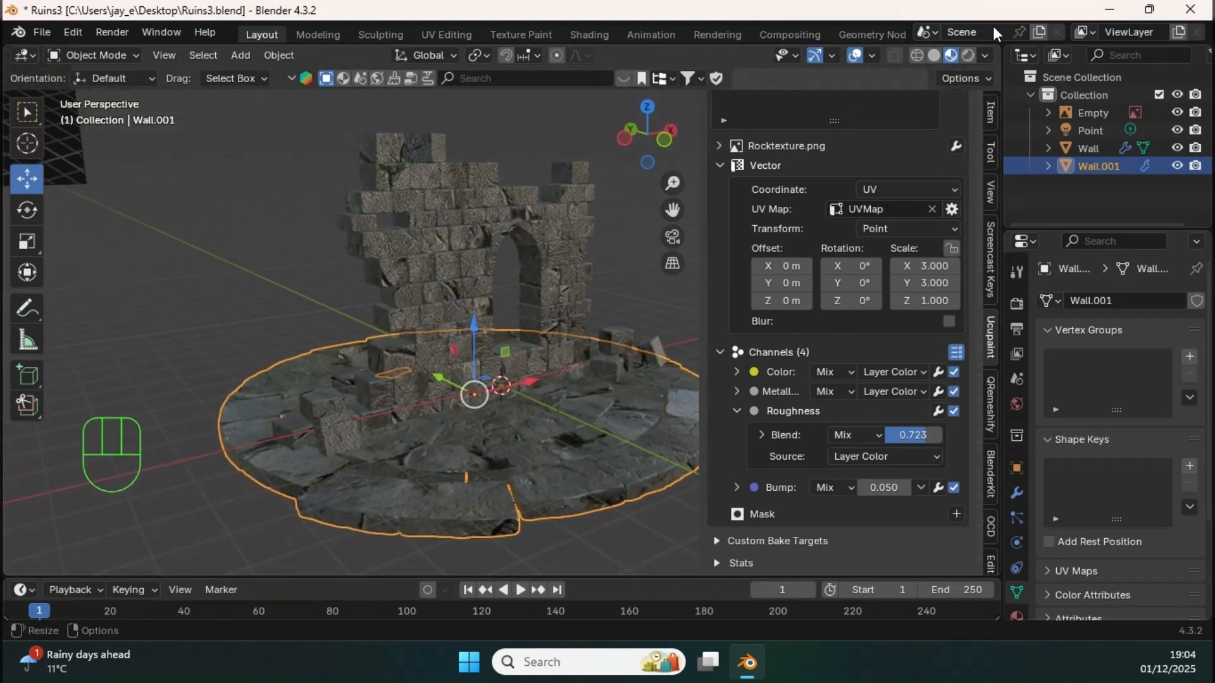
Switch the viewport to Rendered shading, deselect the floor and view the whole ruin under the point light
{"action": "left_click", "coordinate": [967, 56]}
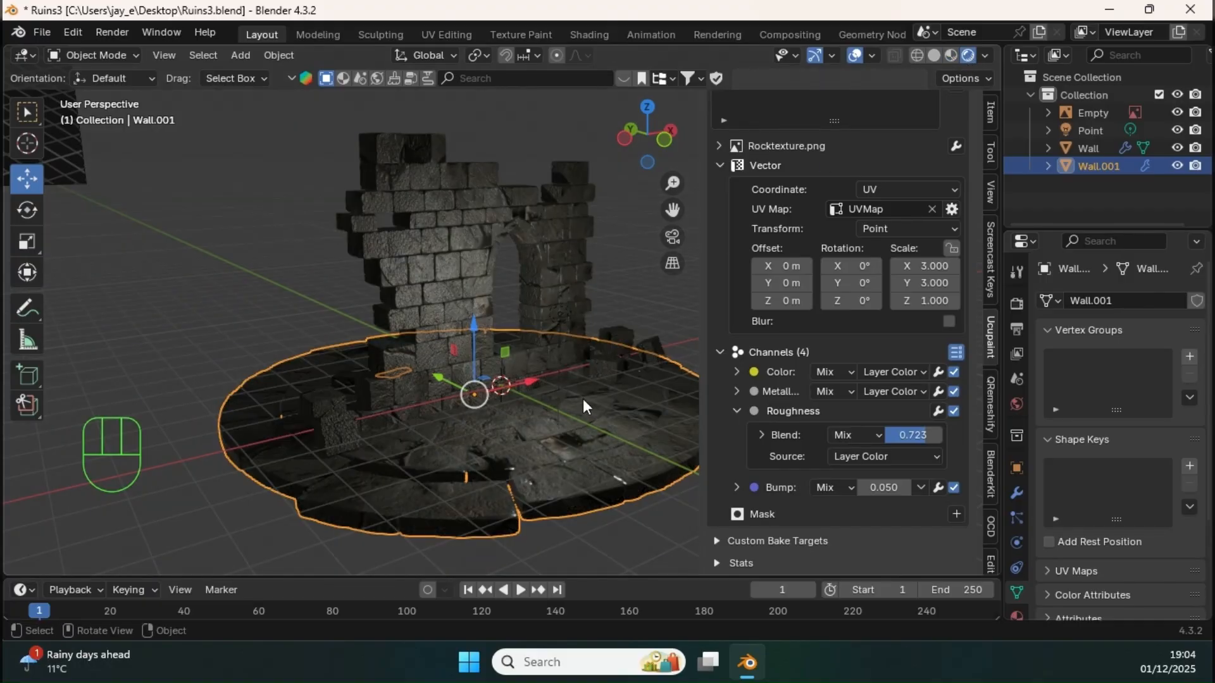
{"action": "mouse_move", "coordinate": [583, 398]}
{"action": "middle_mouse_down", "text": "ctrl"}
{"action": "mouse_move", "coordinate": [538, 400]}
{"action": "mouse_move", "coordinate": [513, 290]}
{"action": "mouse_move", "coordinate": [481, 329]}
{"action": "mouse_move", "coordinate": [476, 312]}
{"action": "mouse_move", "coordinate": [502, 301]}
{"action": "mouse_move", "coordinate": [548, 310]}
{"action": "mouse_move", "coordinate": [541, 333]}
{"action": "mouse_move", "coordinate": [500, 344]}
{"action": "mouse_move", "coordinate": [497, 324]}
{"action": "mouse_move", "coordinate": [328, 300]}
{"action": "mouse_move", "coordinate": [290, 276]}
{"action": "mouse_move", "coordinate": [476, 295]}
{"action": "middle_mouse_up", "text": "ctrl"}
{"action": "middle_click_drag", "start_coordinate": [476, 295], "coordinate": [427, 371], "text": "ctrl"}
{"action": "left_click", "coordinate": [309, 289]}
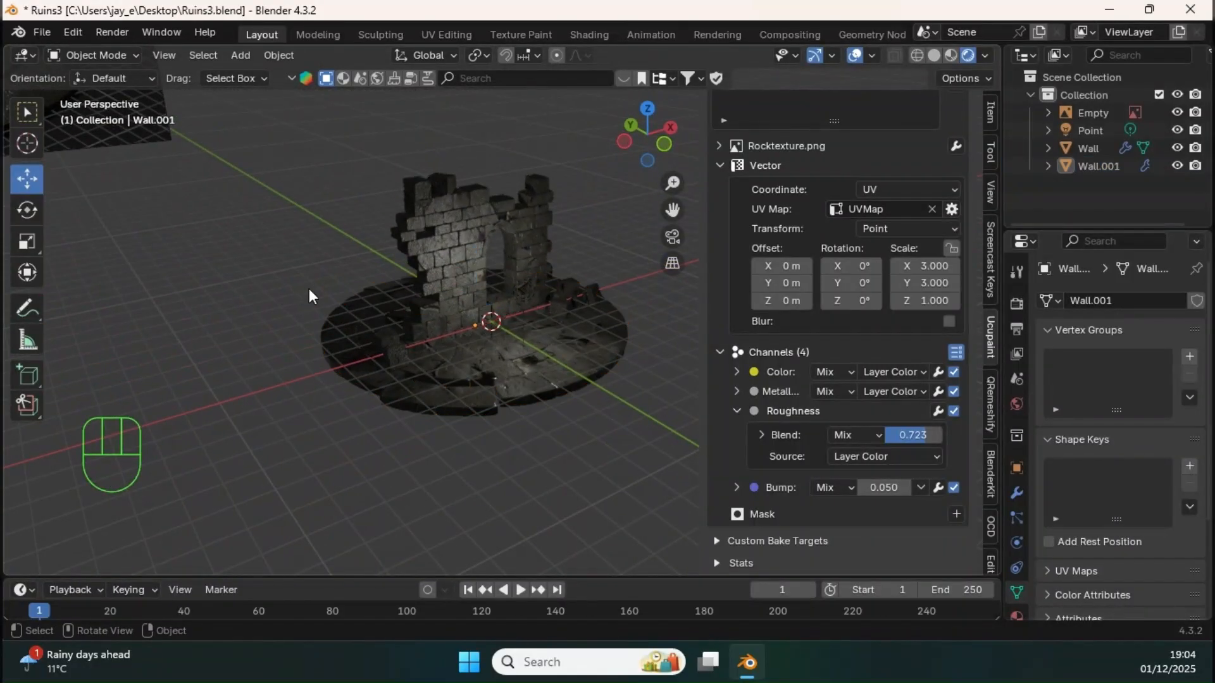
{"action": "middle_click_drag", "start_coordinate": [309, 289], "coordinate": [367, 291]}
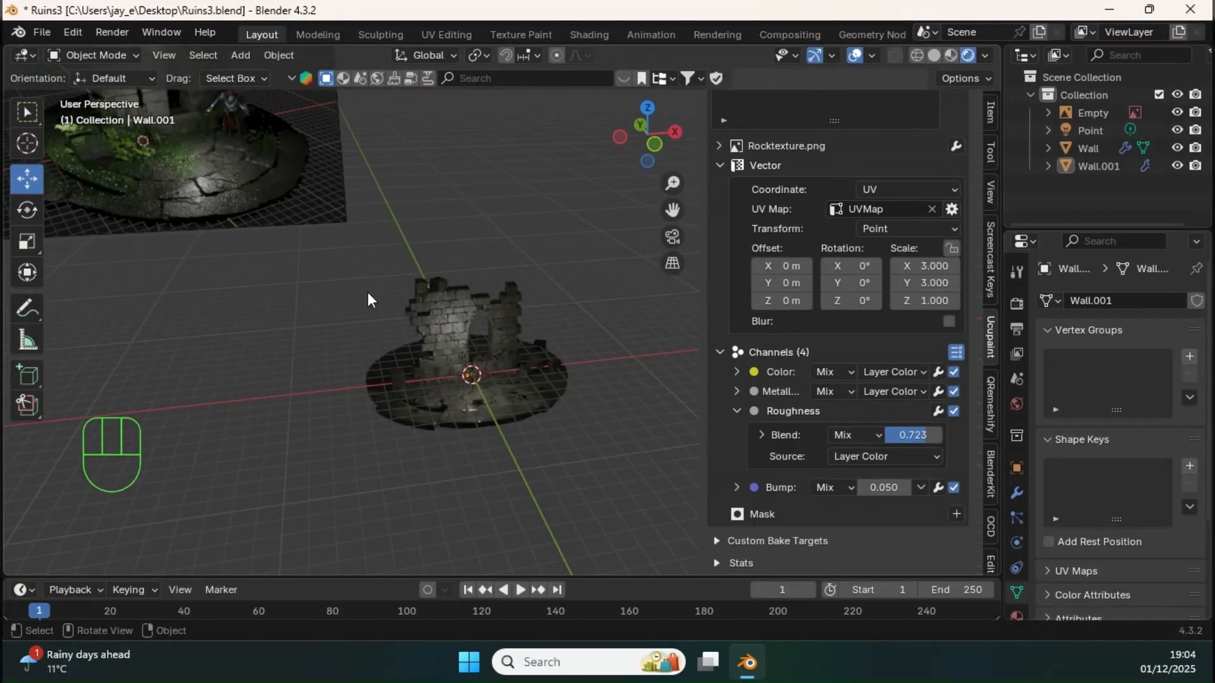
Compare the ruin with the reference image, examining its moss, foliage, floor cracks and lighting
{"action": "left_click_drag", "start_coordinate": [302, 258], "coordinate": [569, 448]}
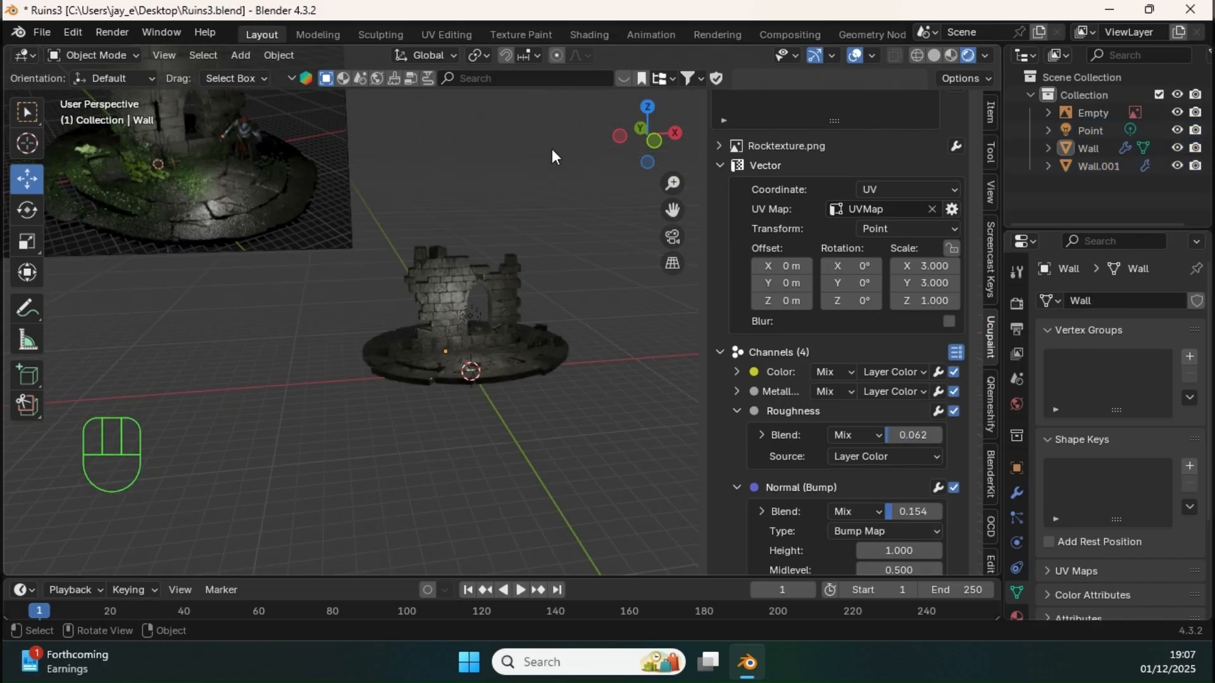
{"action": "middle_click_drag", "start_coordinate": [552, 155], "coordinate": [540, 285]}
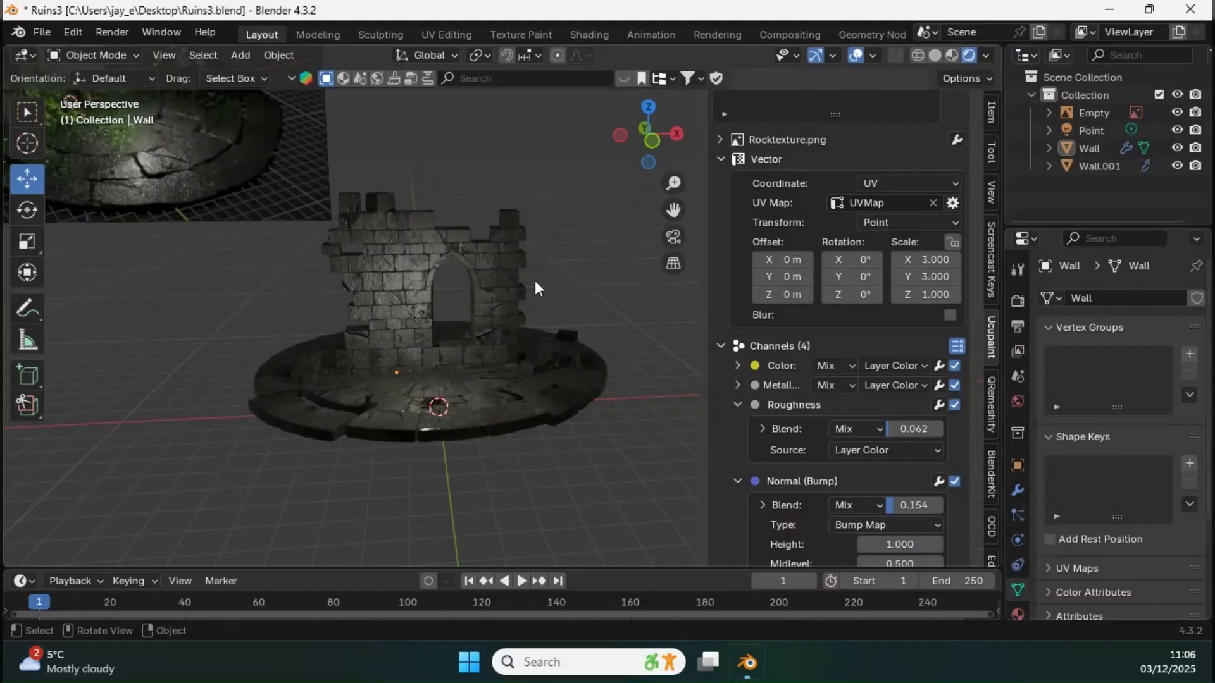
{"action": "middle_click_drag", "start_coordinate": [534, 280], "coordinate": [532, 249]}
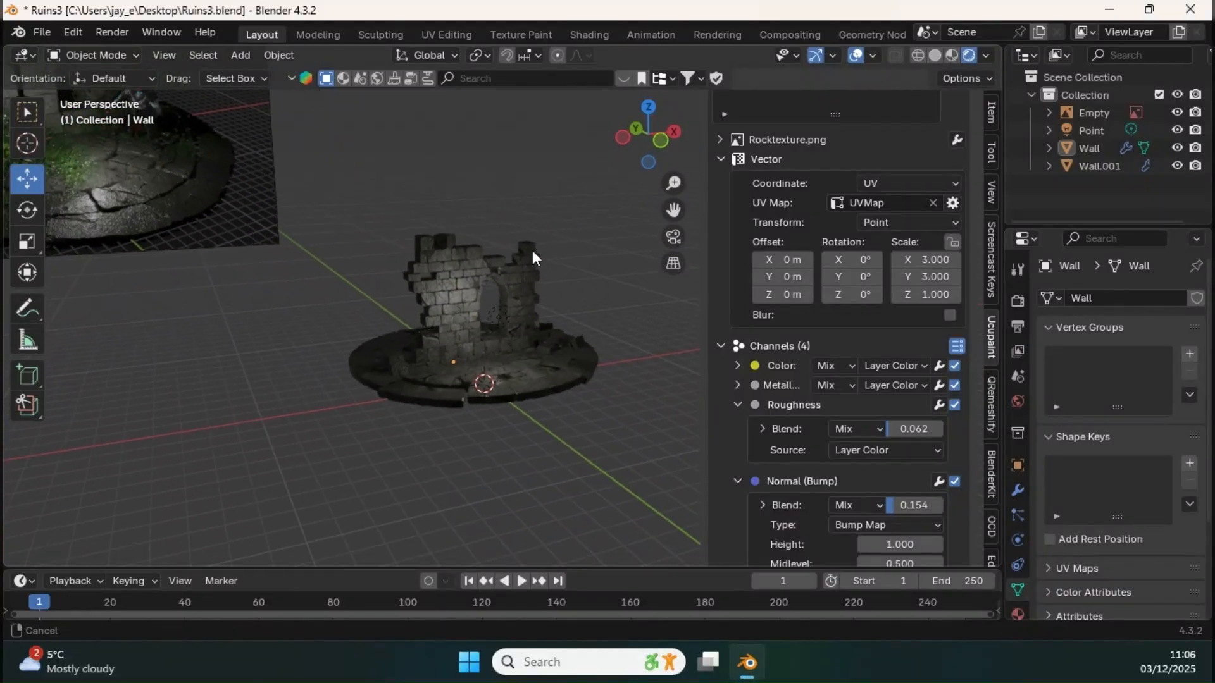
{"action": "mouse_move", "coordinate": [472, 175]}
{"action": "middle_mouse_down", "text": "shift"}
{"action": "mouse_move", "coordinate": [519, 244]}
{"action": "mouse_move", "coordinate": [401, 219]}
{"action": "mouse_move", "coordinate": [534, 317]}
{"action": "mouse_move", "coordinate": [462, 177]}
{"action": "middle_mouse_up", "text": "shift"}
{"action": "middle_click_drag", "start_coordinate": [462, 177], "coordinate": [567, 192], "text": "shift"}
{"action": "middle_click_drag", "start_coordinate": [474, 223], "coordinate": [363, 302]}
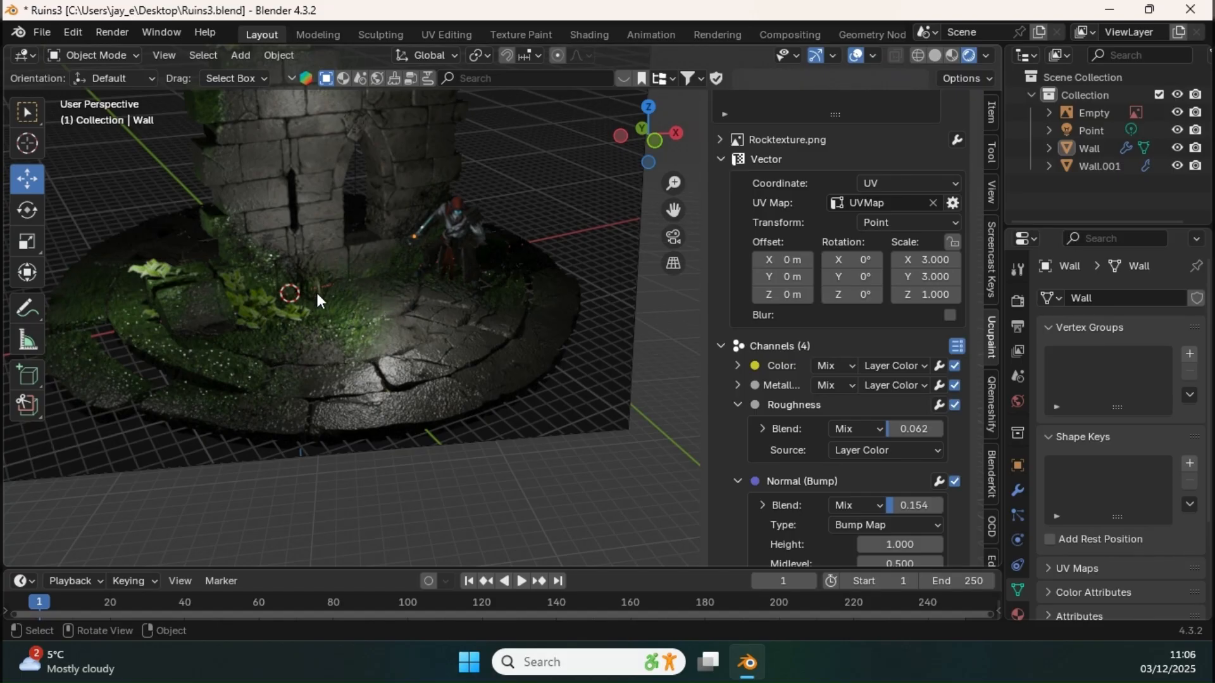
{"action": "middle_click_drag", "start_coordinate": [574, 318], "coordinate": [457, 329], "text": "shift"}
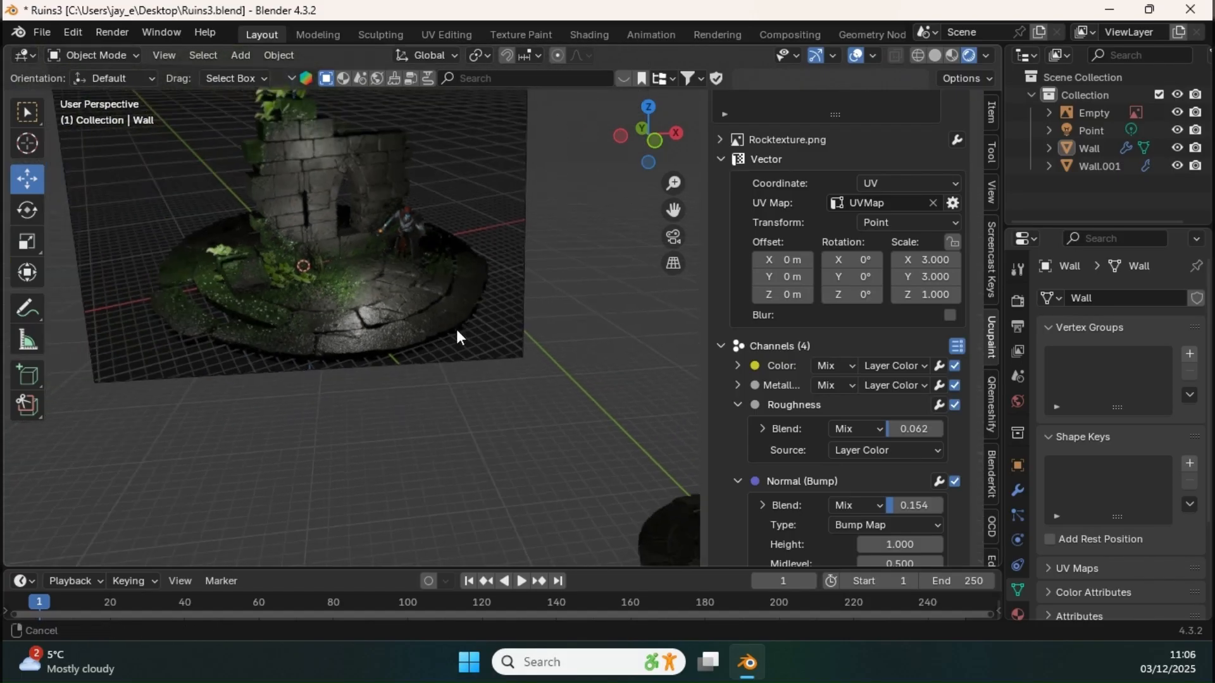
{"action": "middle_click_drag", "start_coordinate": [538, 329], "coordinate": [339, 210], "text": "shift"}
{"action": "mouse_move", "coordinate": [497, 348]}
{"action": "middle_mouse_down", "text": "shift"}
{"action": "mouse_move", "coordinate": [512, 352]}
{"action": "mouse_move", "coordinate": [539, 287]}
{"action": "mouse_move", "coordinate": [530, 221]}
{"action": "middle_mouse_up", "text": "shift"}
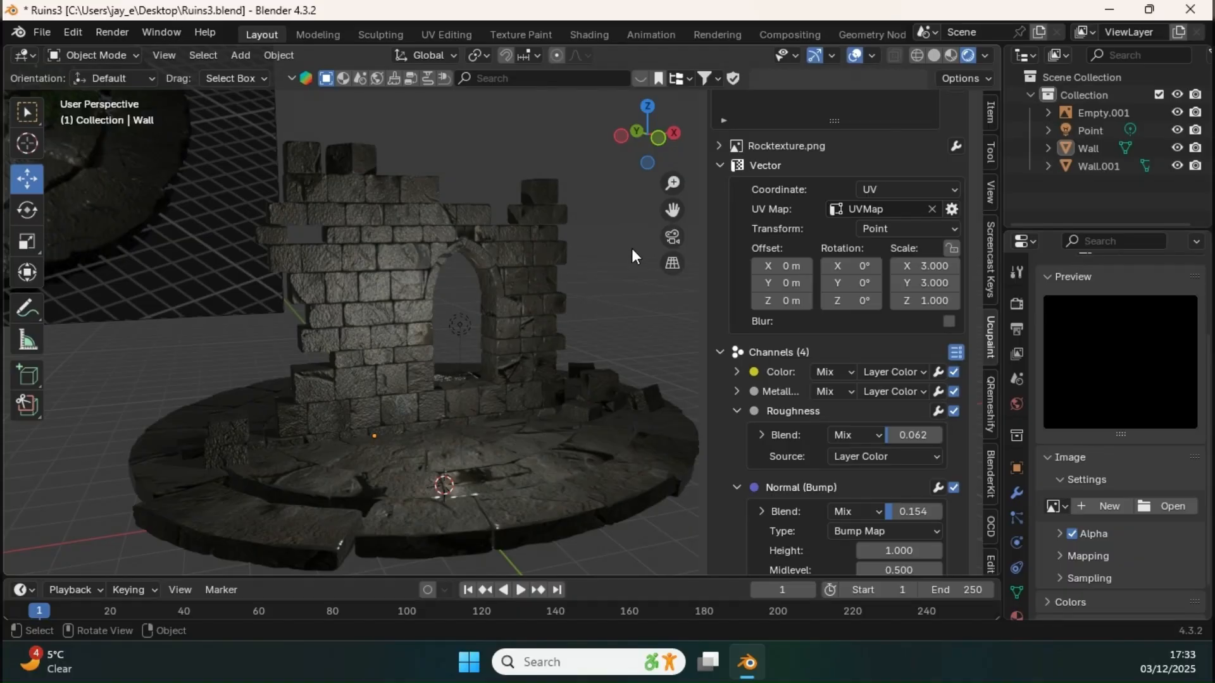
Make the wall the active object and put it in Texture Paint mode
{"action": "middle_click_drag", "start_coordinate": [632, 249], "coordinate": [622, 243], "text": "shift"}
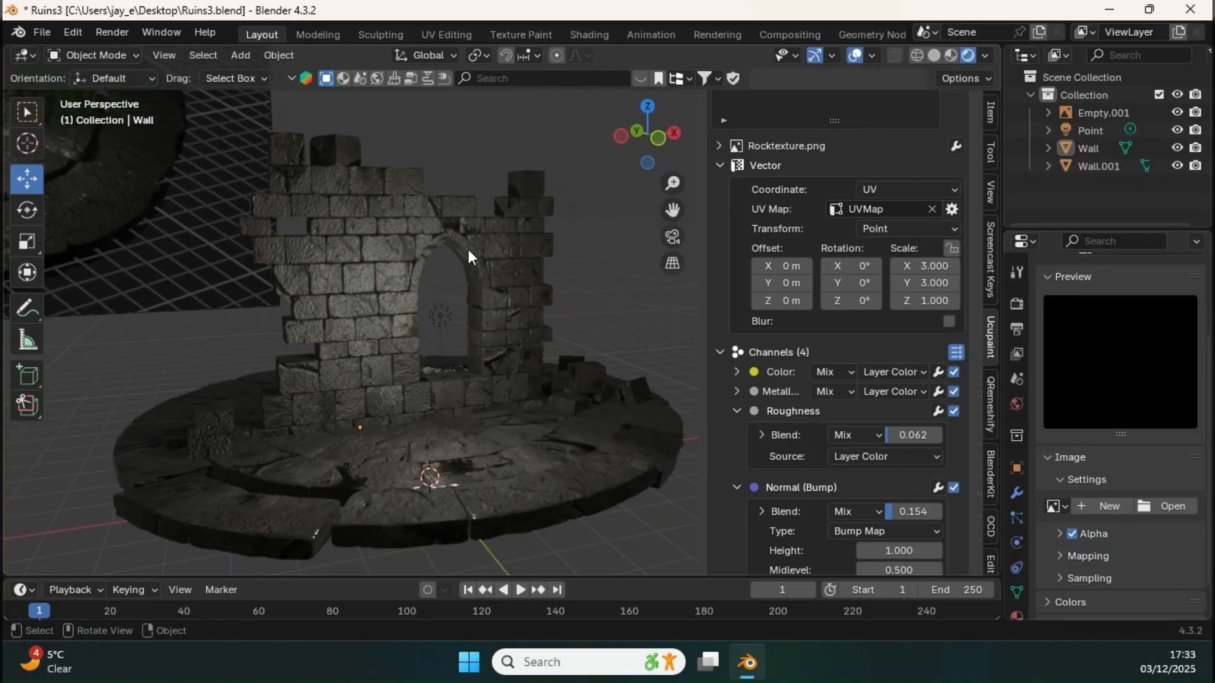
{"action": "left_click", "coordinate": [377, 246]}
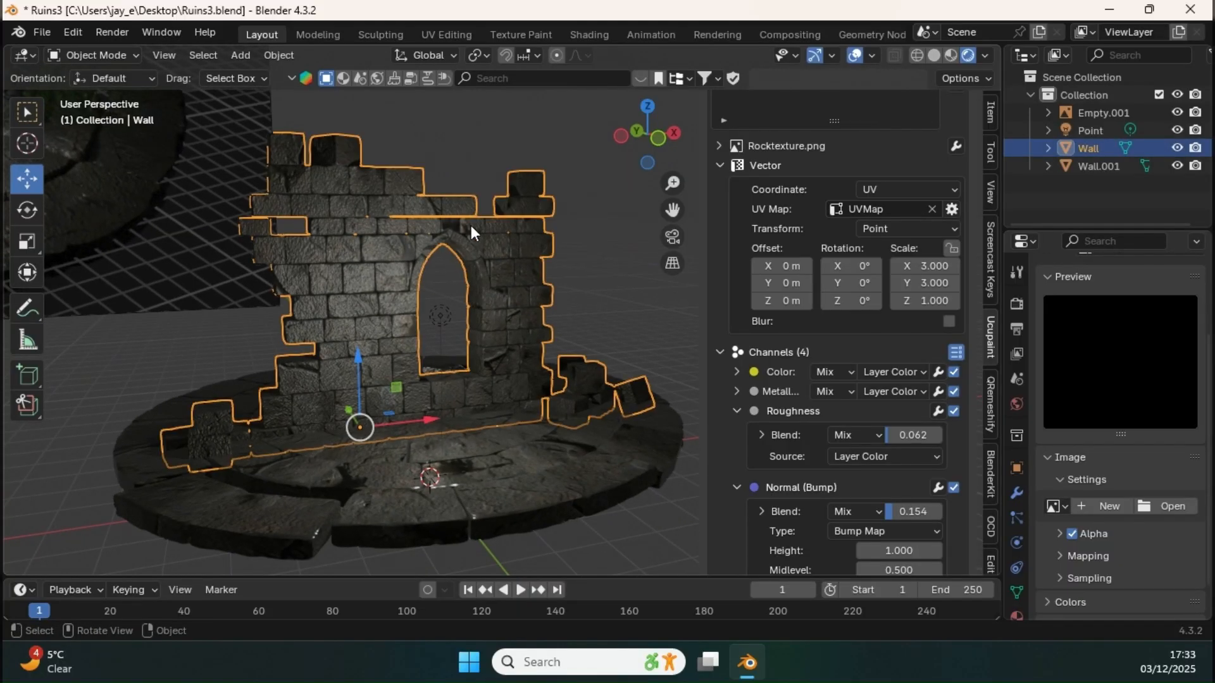
{"action": "left_click", "coordinate": [586, 248]}
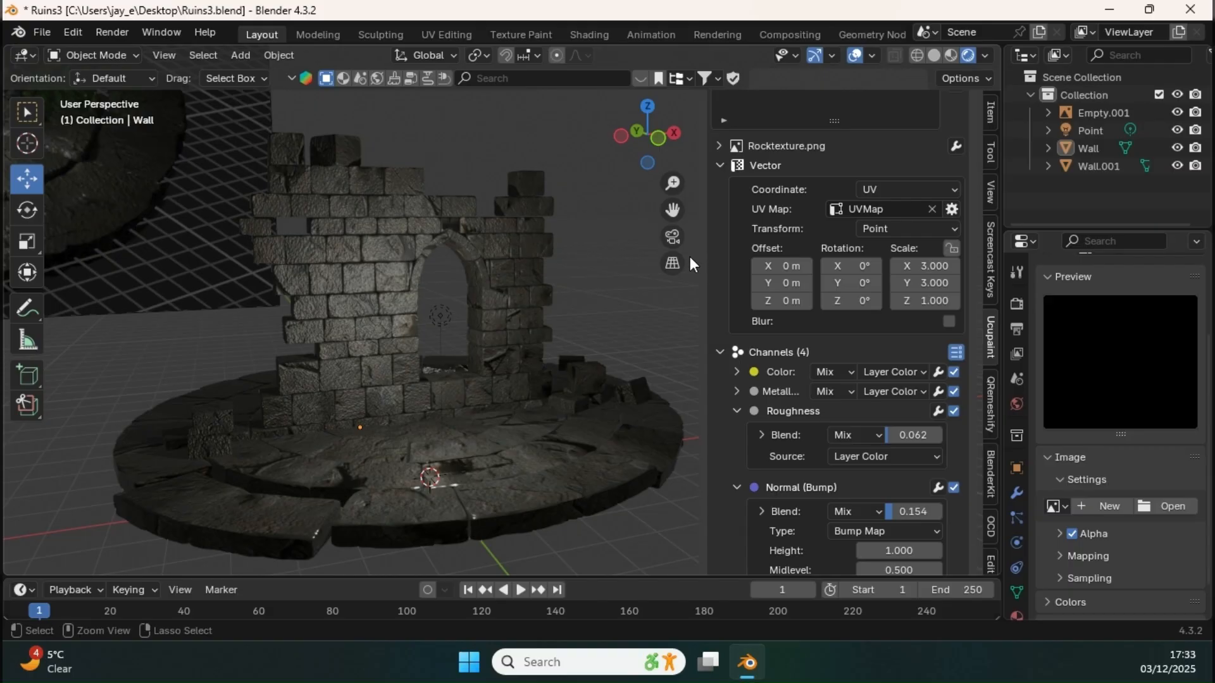
{"action": "key", "text": "ctrl+Tab"}
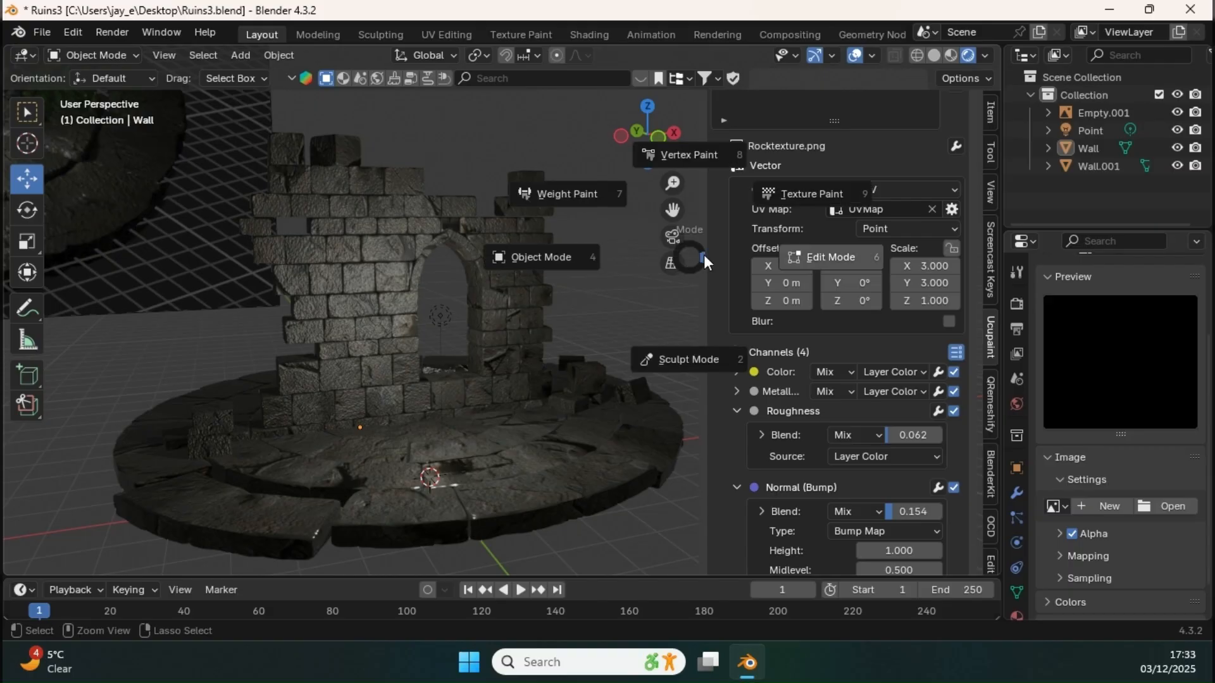
{"action": "left_click", "coordinate": [787, 194]}
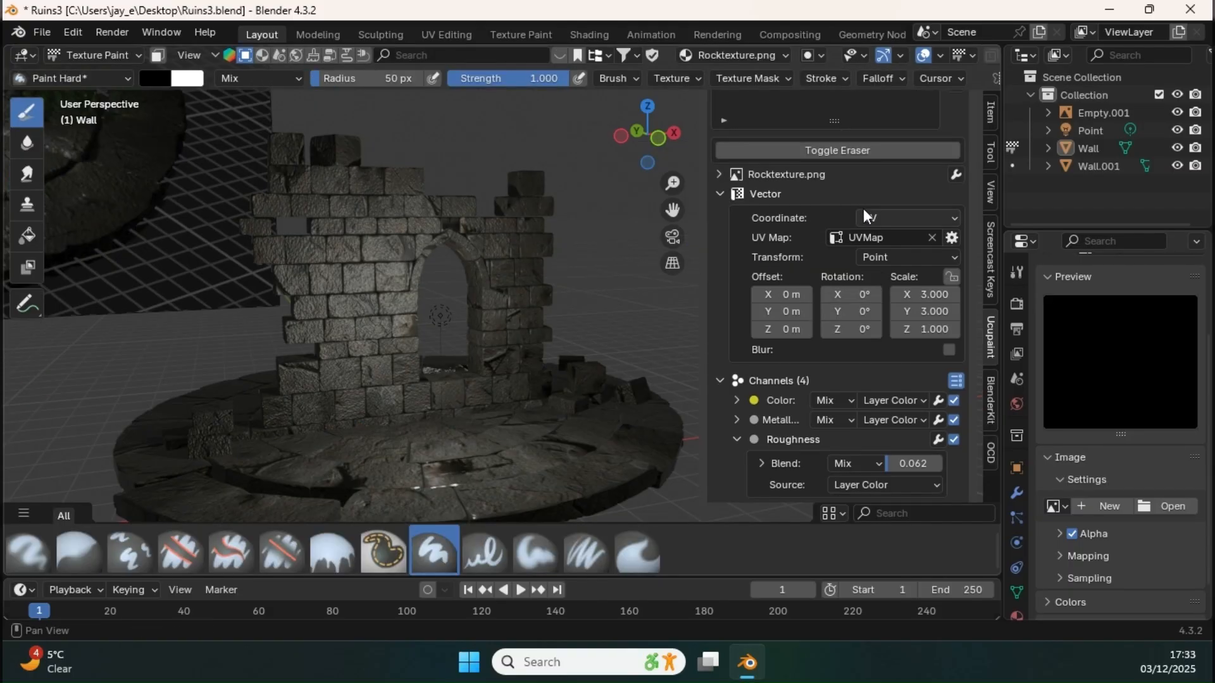
Add a new 2048 px, 32-bit float image layer named Moss on the wall's Color channel, mapped with UVMap
{"action": "scroll", "coordinate": [845, 252], "scroll_direction": "up", "scroll_amount": 8}
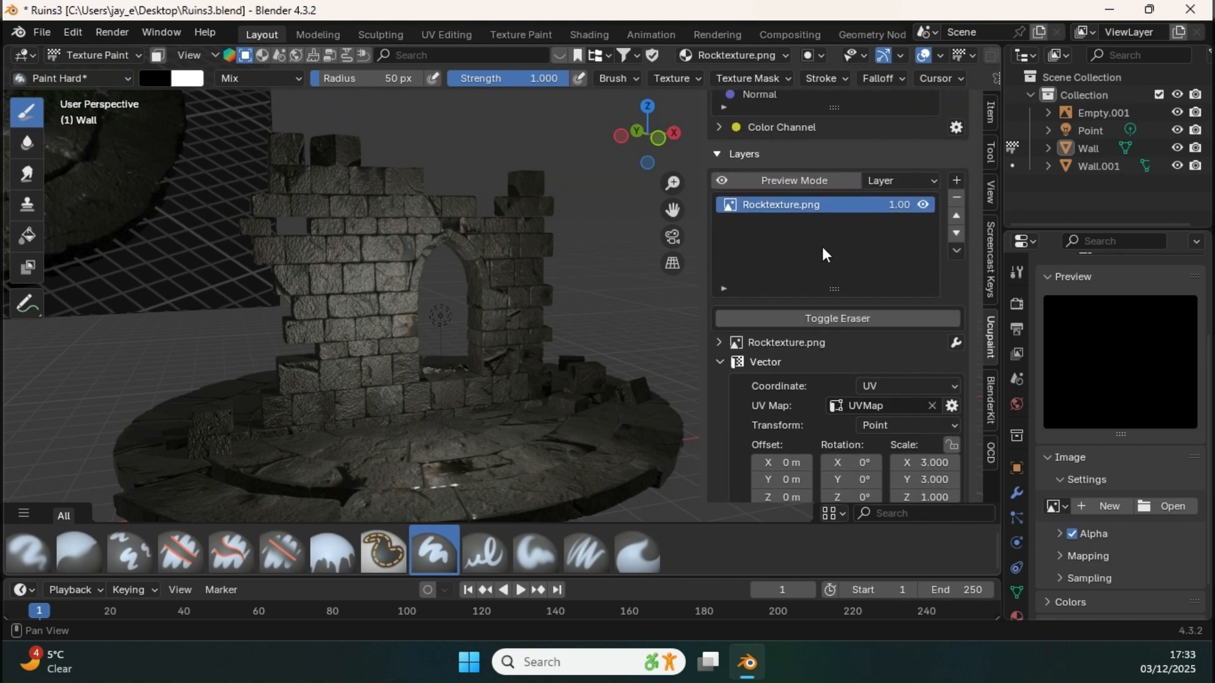
{"action": "scroll", "coordinate": [891, 265], "scroll_direction": "up", "scroll_amount": 2}
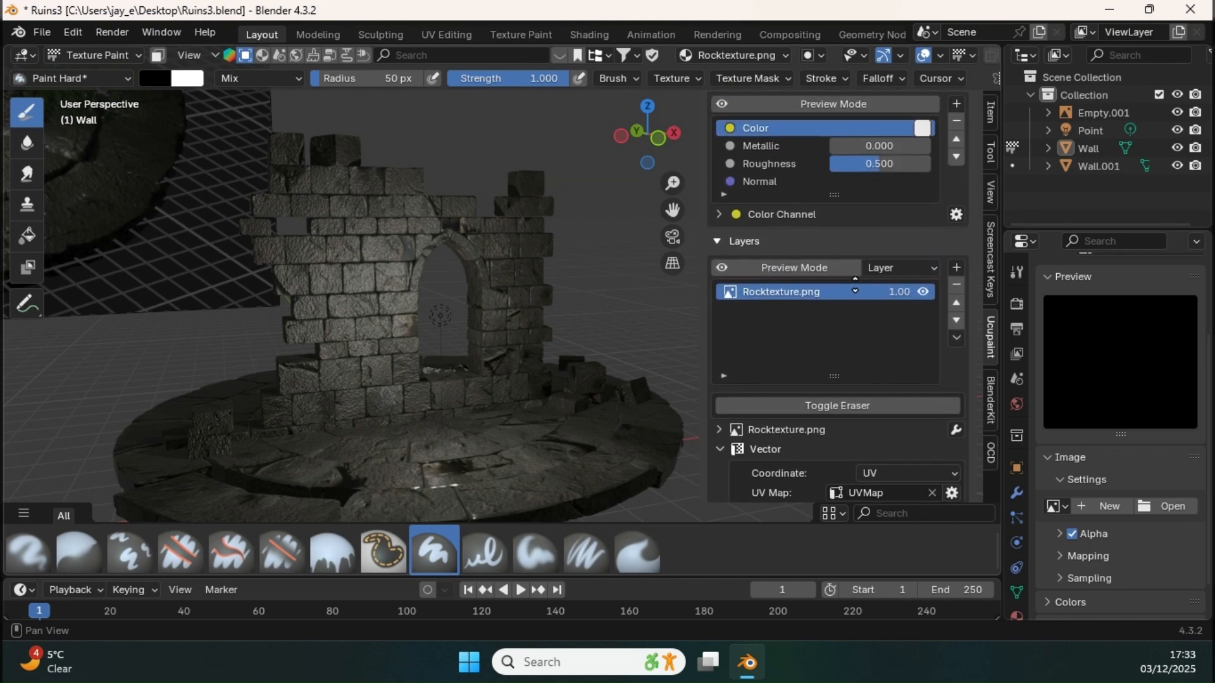
{"action": "left_click", "coordinate": [956, 270]}
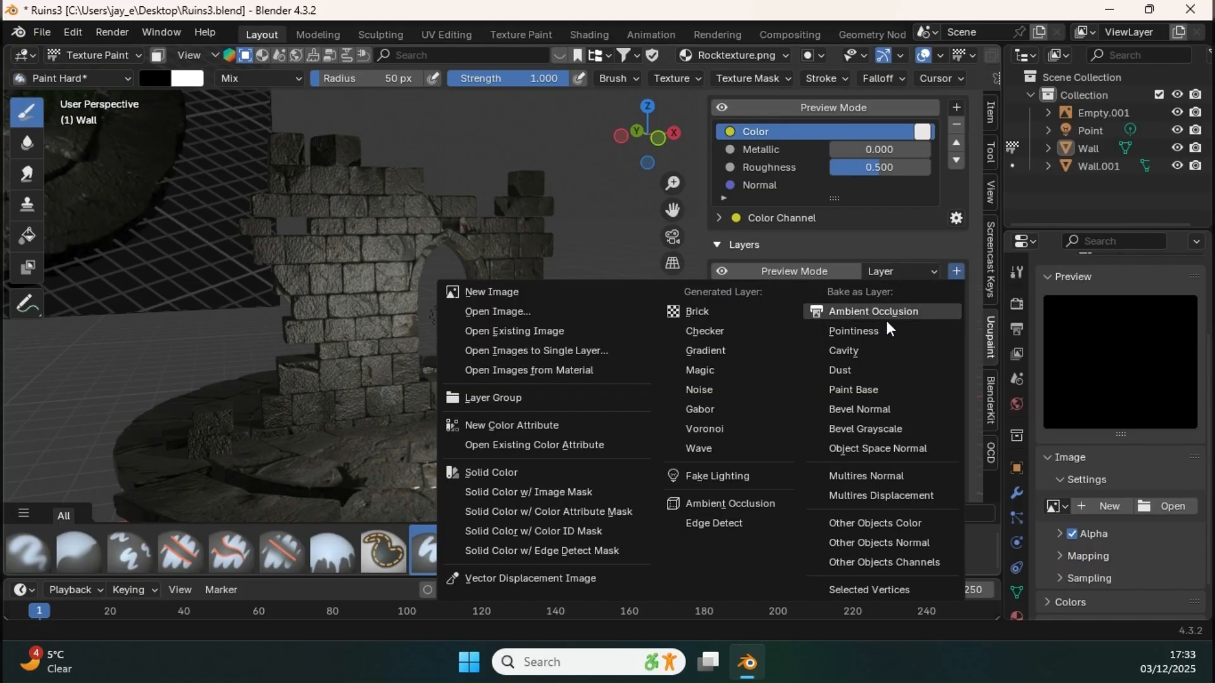
{"action": "left_click", "coordinate": [501, 291]}
{"action": "left_click", "coordinate": [572, 298]}
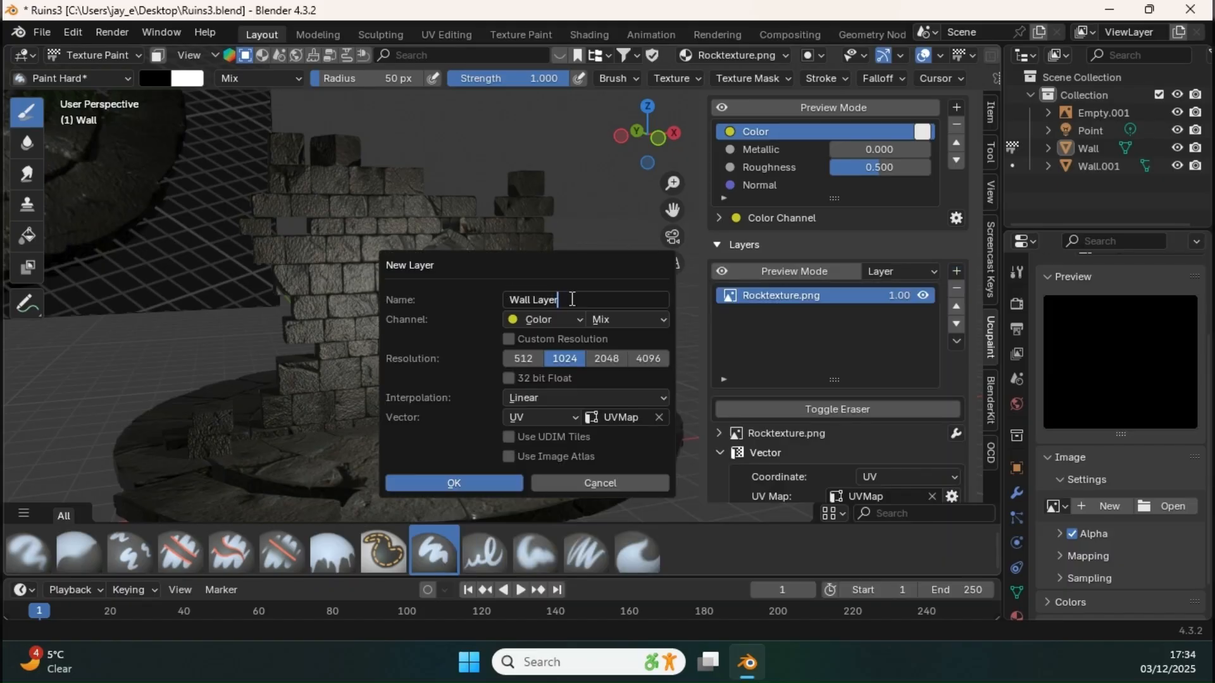
{"action": "left_click_drag", "start_coordinate": [572, 298], "coordinate": [501, 295]}
{"action": "type", "text": "Moss"}
{"action": "key", "text": "Return"}
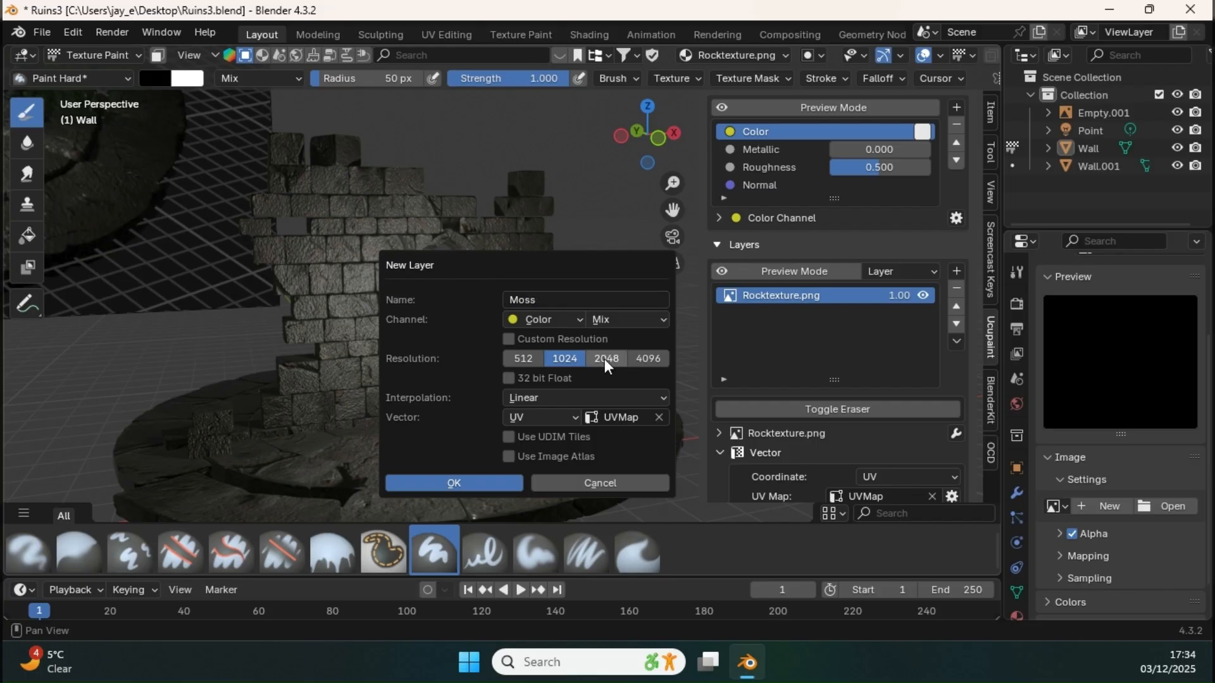
{"action": "left_click", "coordinate": [605, 359]}
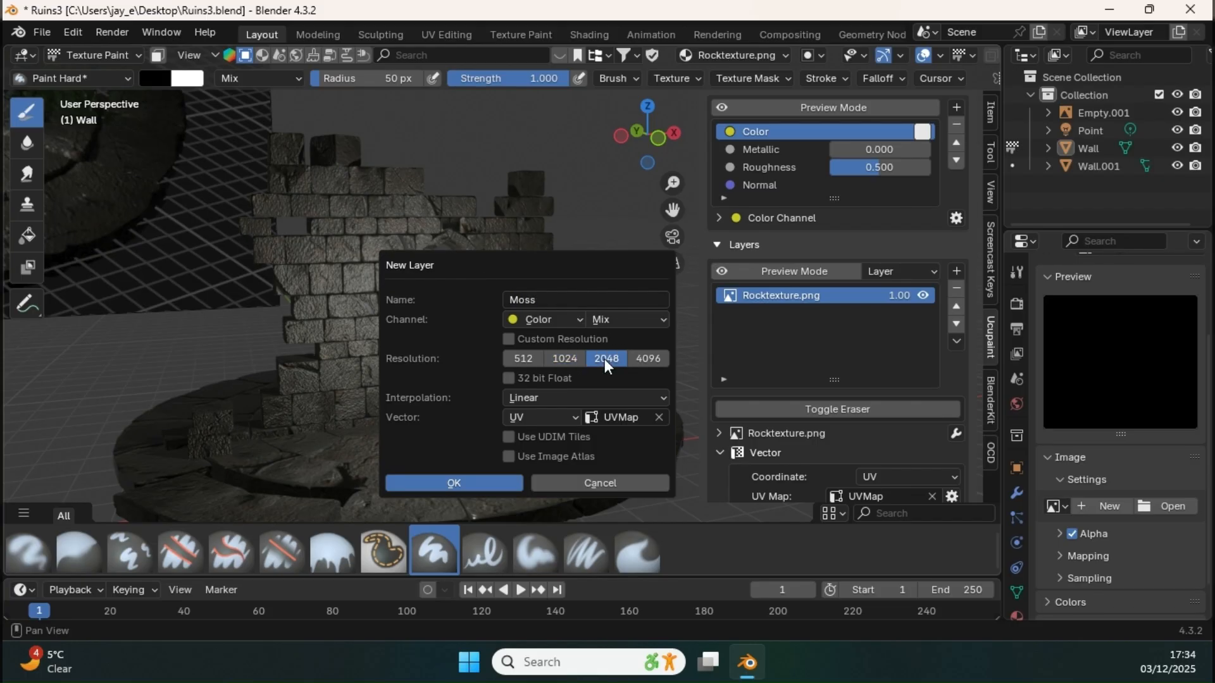
{"action": "left_click", "coordinate": [507, 378]}
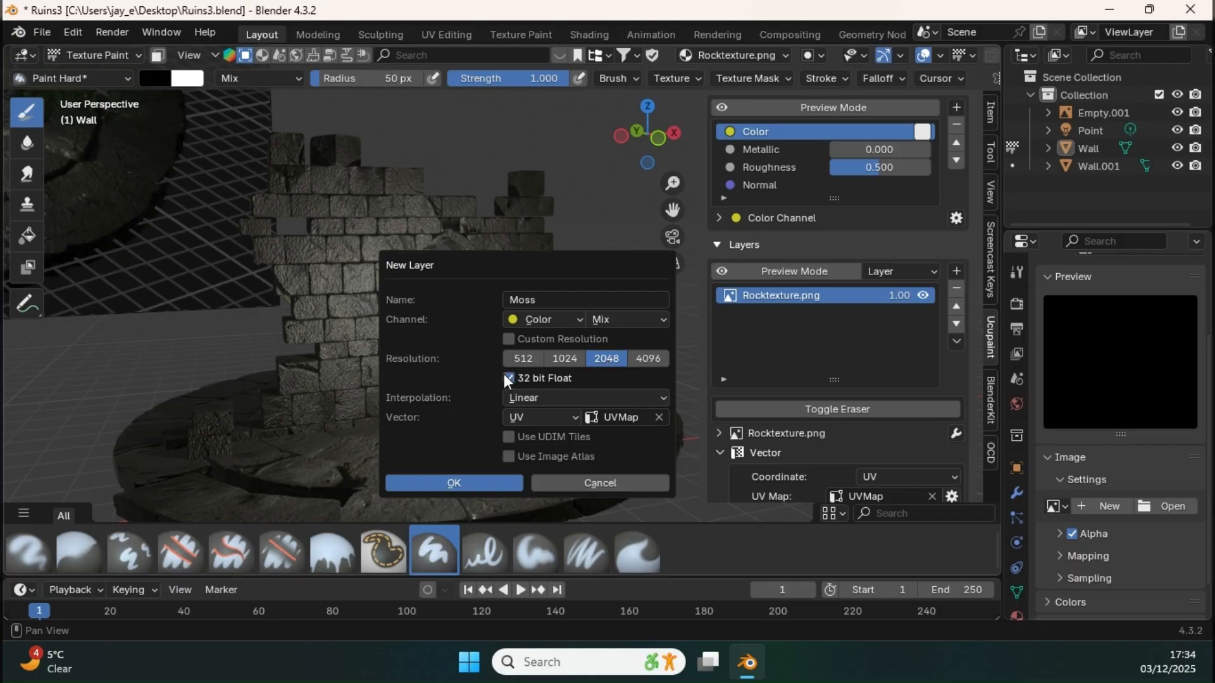
{"action": "left_click", "coordinate": [477, 482]}
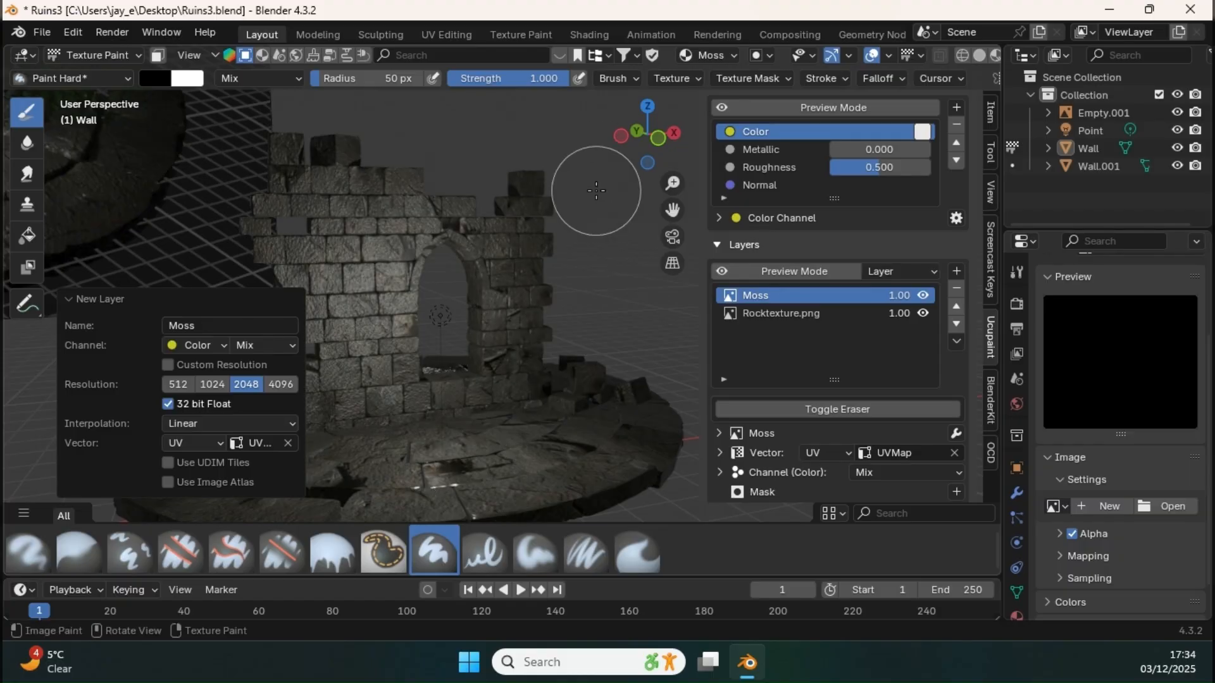
{"action": "middle_click_drag", "start_coordinate": [483, 287], "coordinate": [517, 267]}
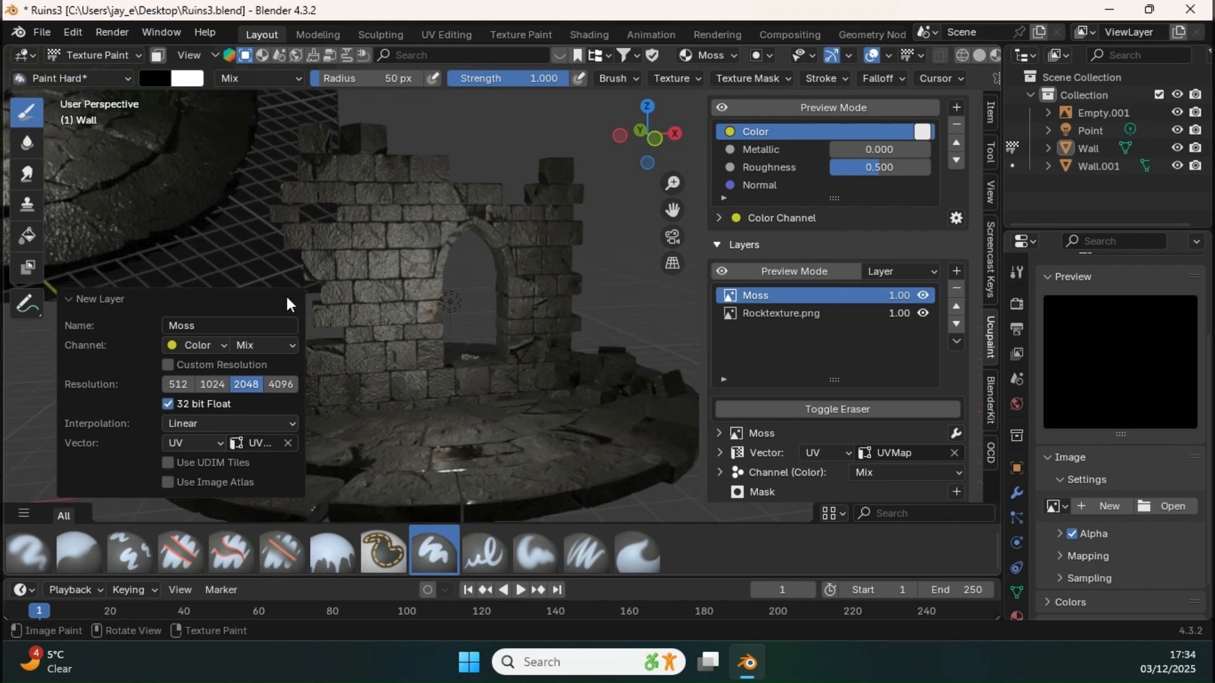
Choose the Paint Soft brush for painting the wall and create a new texture in its brush settings
{"action": "left_click", "coordinate": [87, 300]}
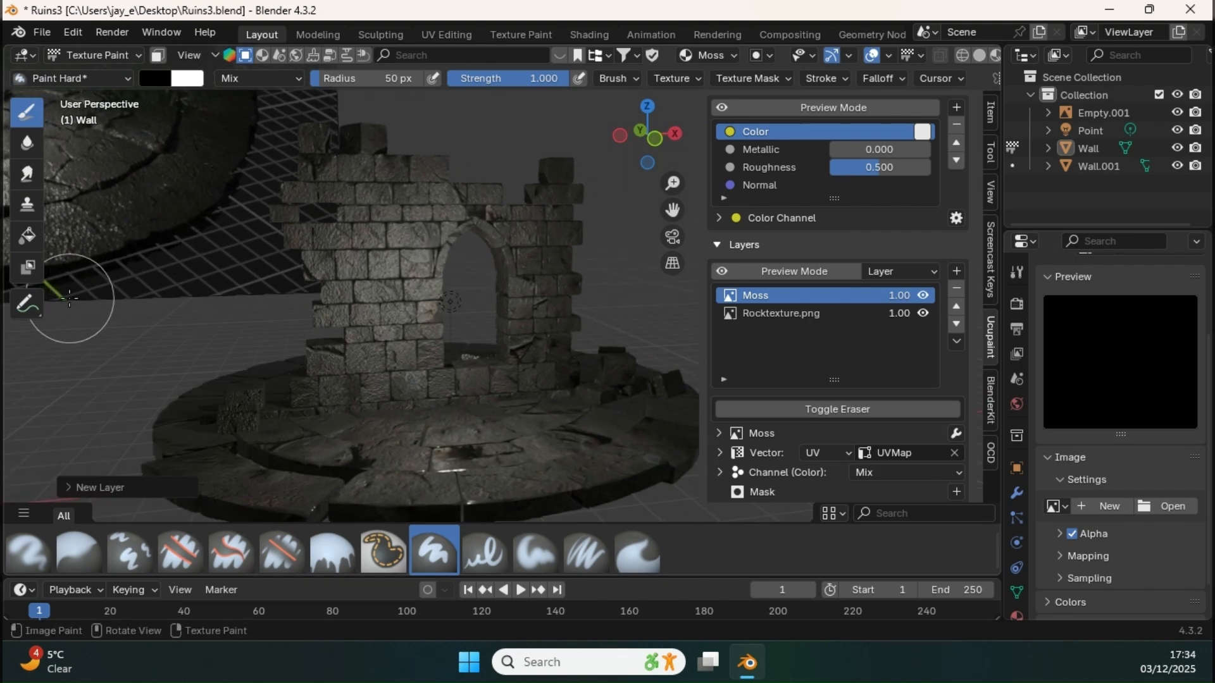
{"action": "middle_click_drag", "start_coordinate": [474, 312], "coordinate": [457, 290]}
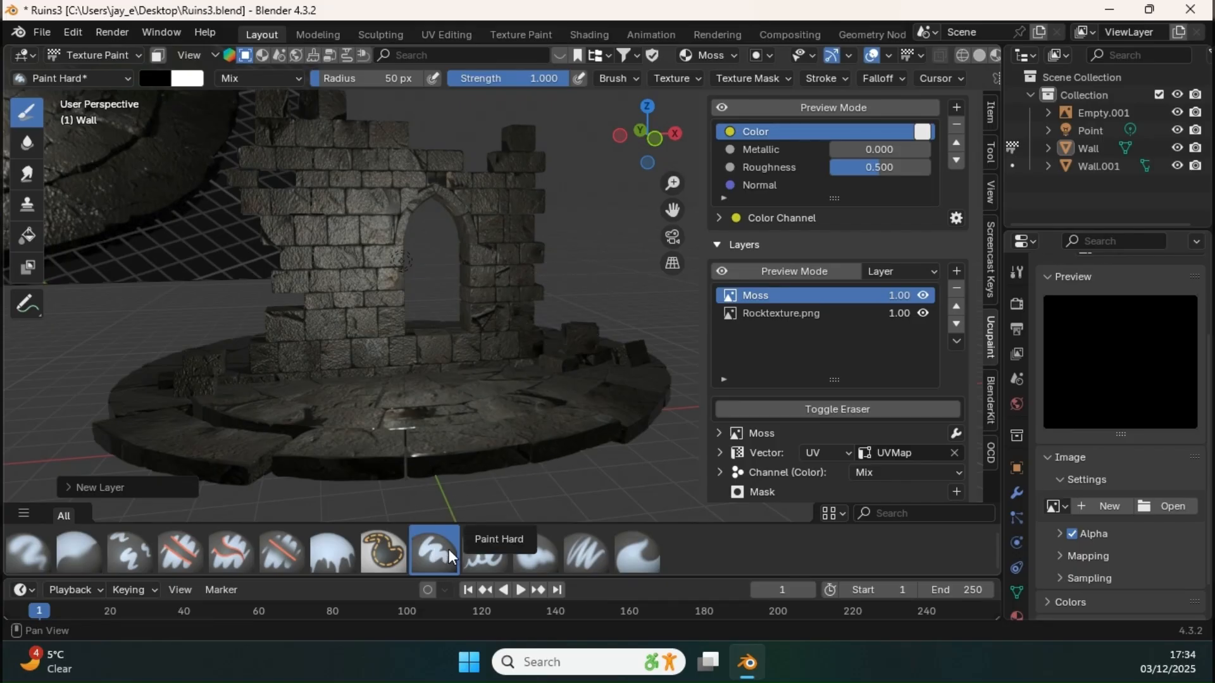
{"action": "left_click", "coordinate": [538, 553]}
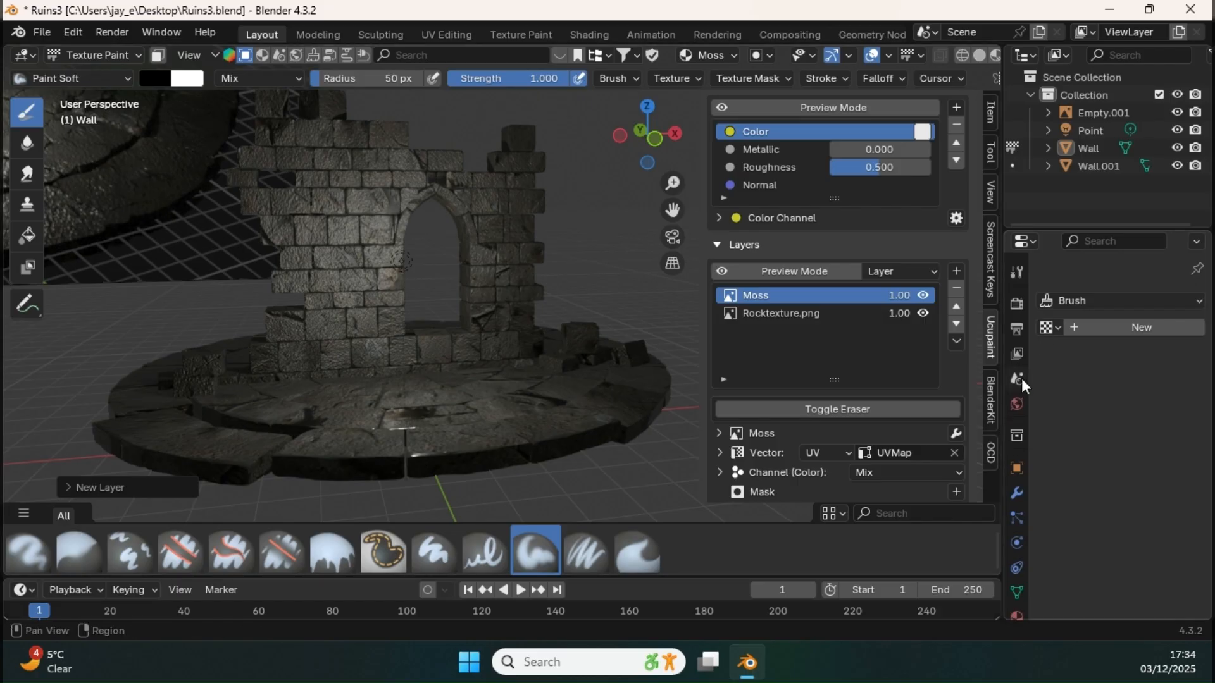
{"action": "left_click", "coordinate": [1016, 275]}
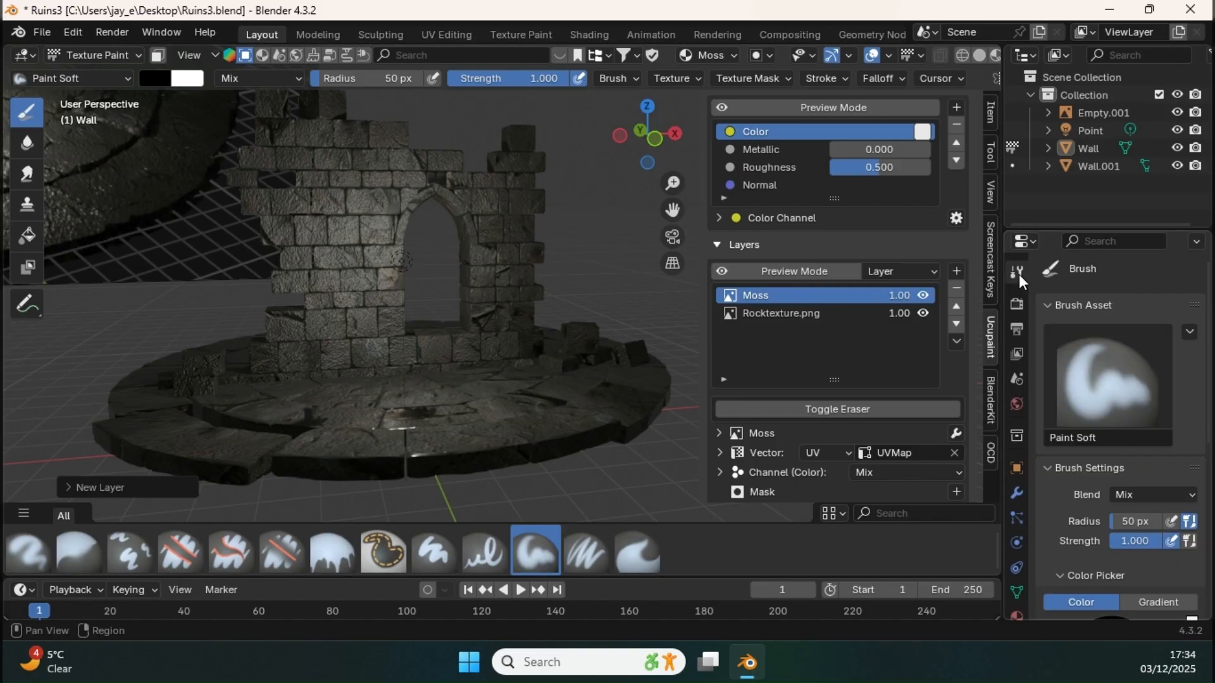
{"action": "scroll", "coordinate": [1076, 443], "scroll_direction": "down", "scroll_amount": 10}
{"action": "scroll", "coordinate": [1078, 367], "scroll_direction": "down", "scroll_amount": 3}
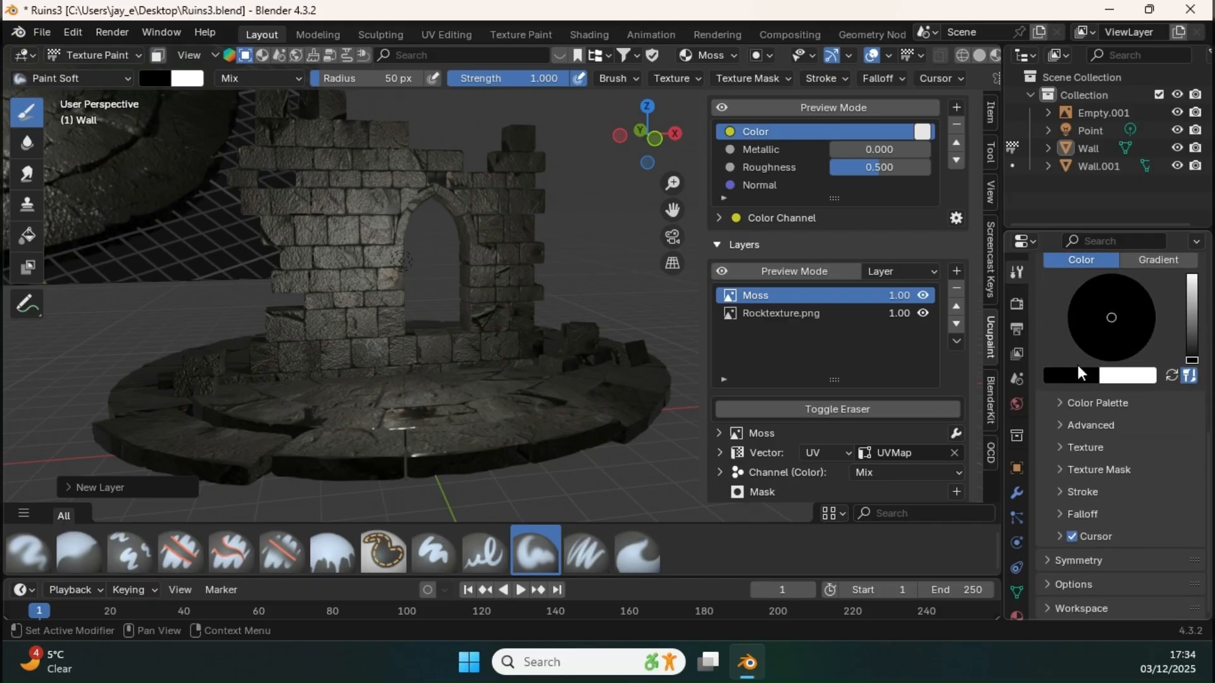
{"action": "left_click", "coordinate": [1060, 448]}
{"action": "scroll", "coordinate": [1104, 456], "scroll_direction": "down", "scroll_amount": 6}
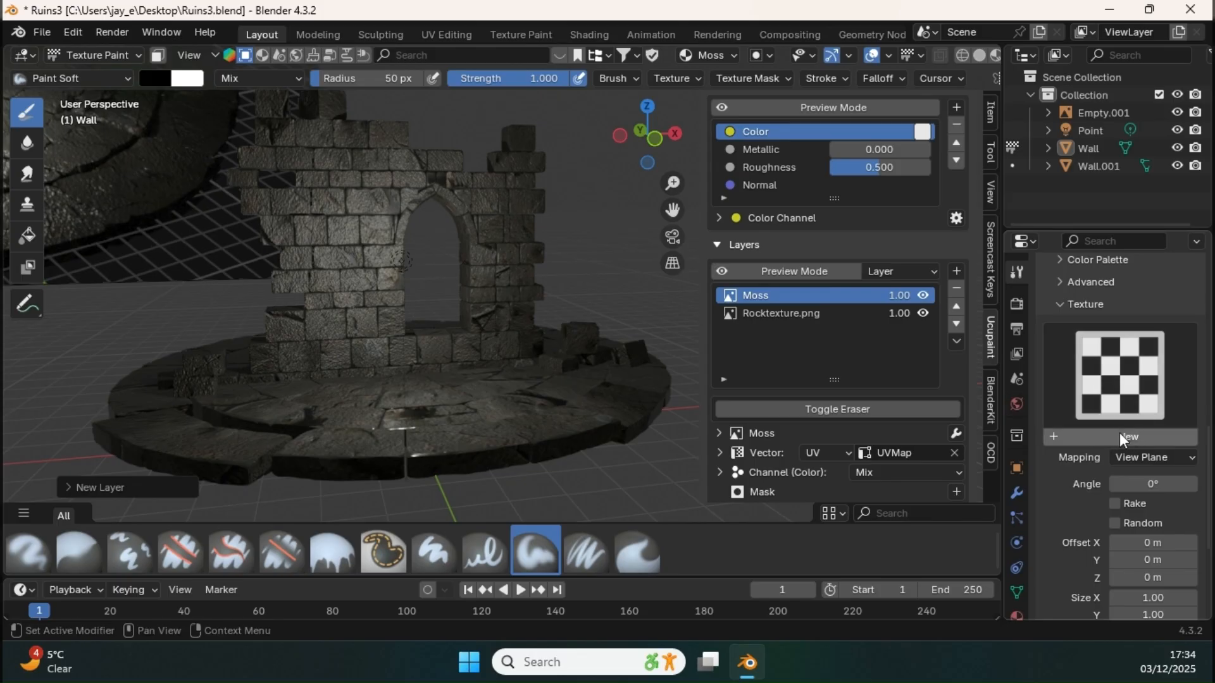
{"action": "left_click", "coordinate": [1123, 437]}
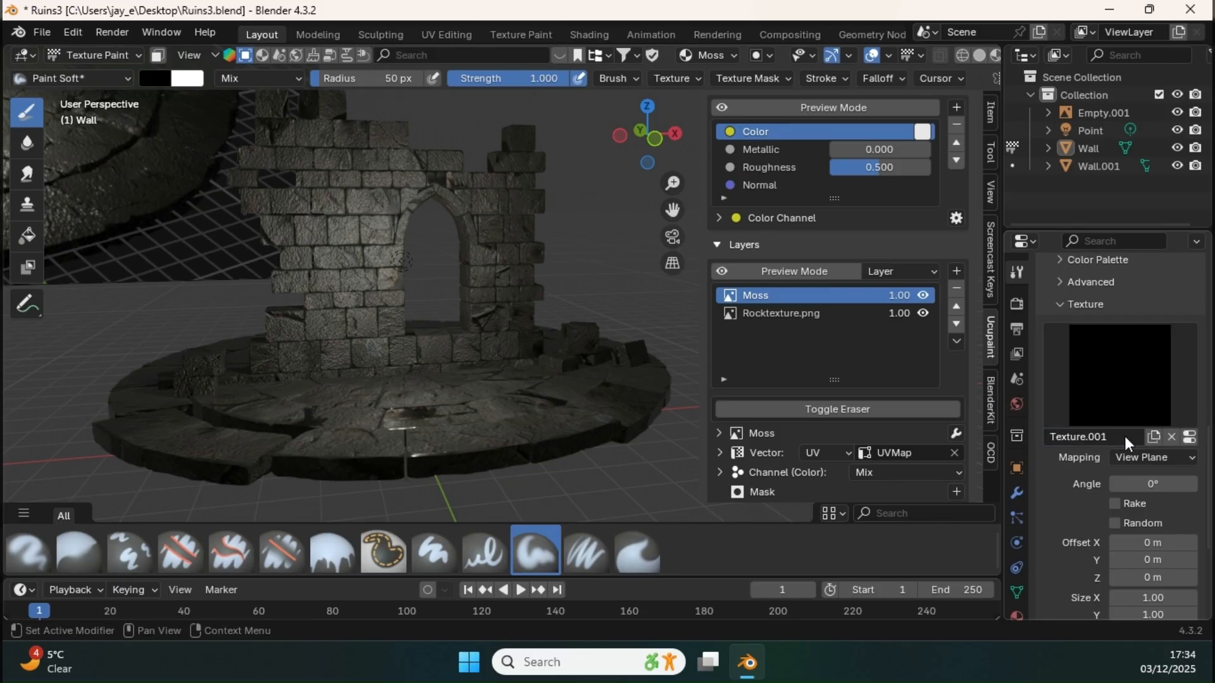
Load Moss.png from the Tutorial Materials folder as the brush texture's image
{"action": "left_click", "coordinate": [1189, 436]}
{"action": "left_click", "coordinate": [1165, 464]}
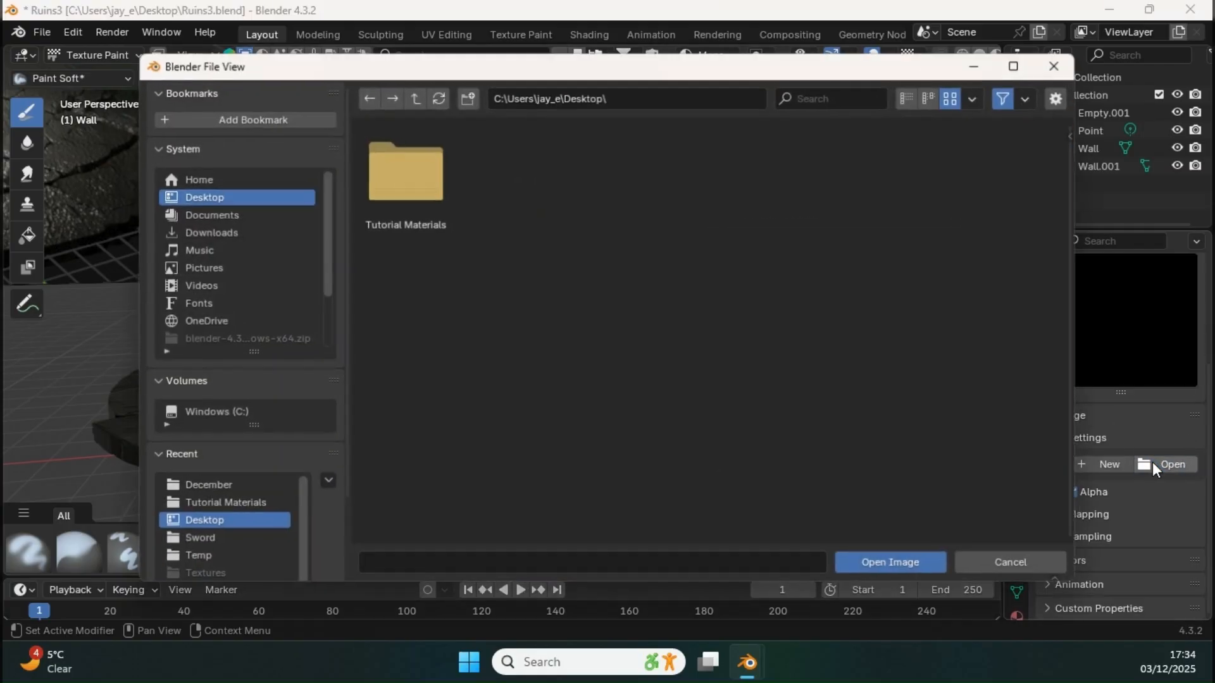
{"action": "left_click", "coordinate": [403, 184]}
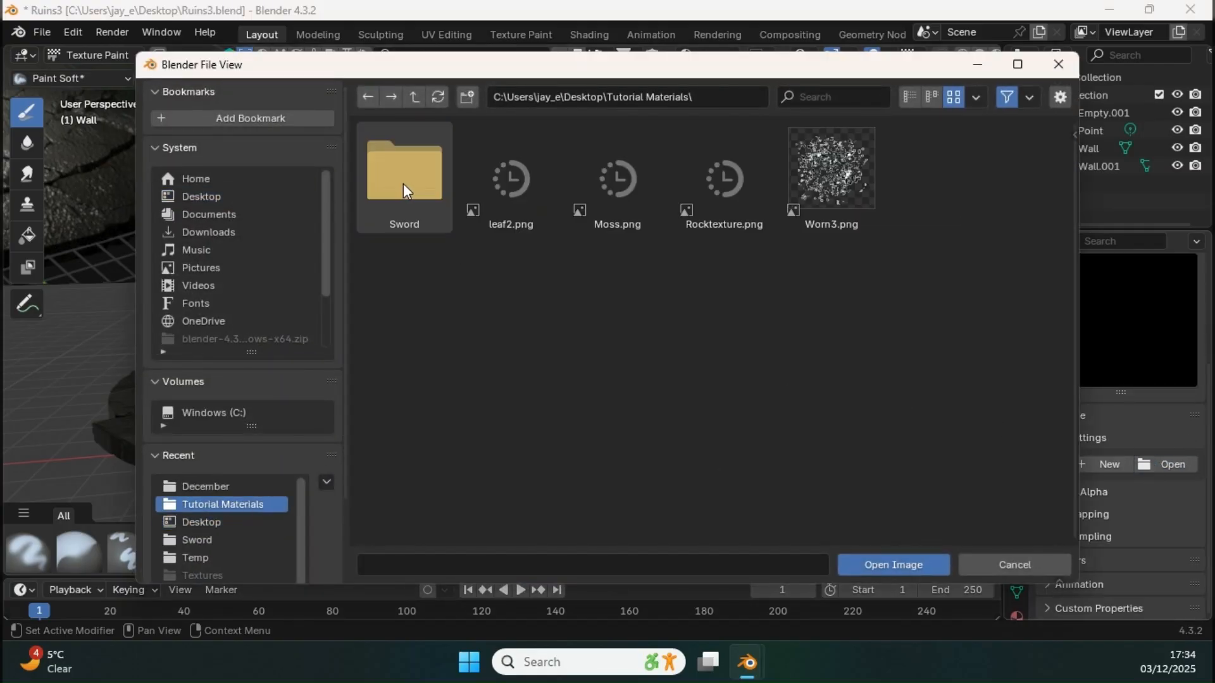
{"action": "left_click", "coordinate": [615, 175]}
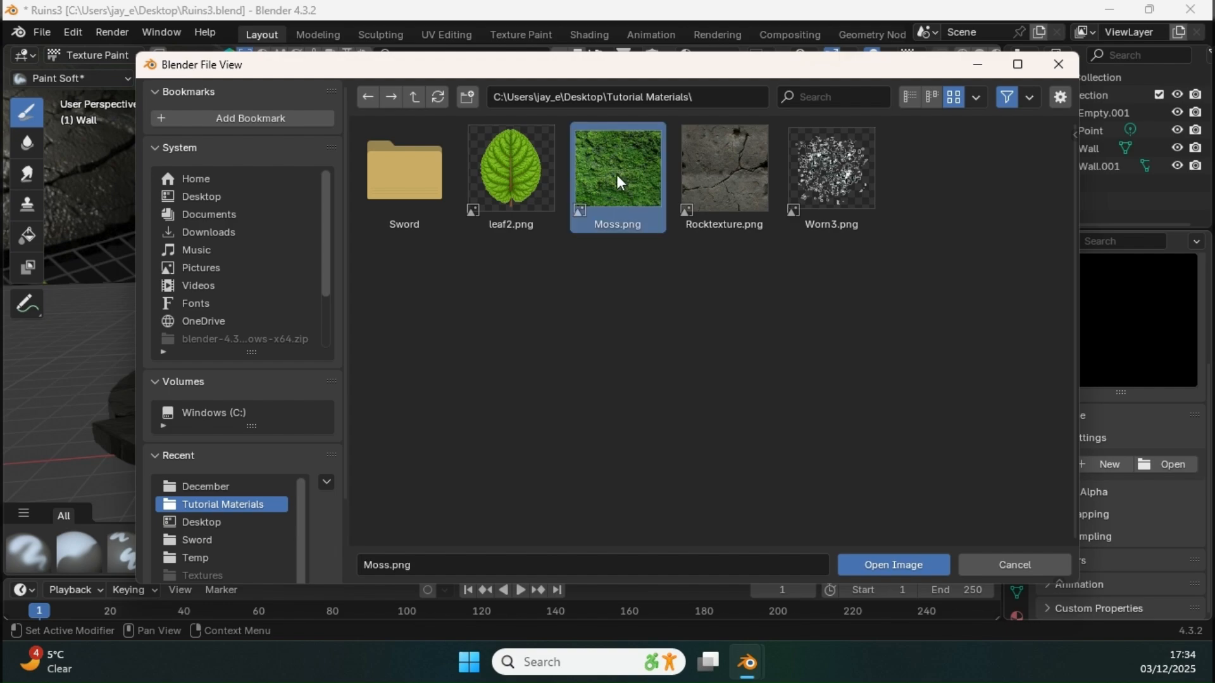
{"action": "left_click", "coordinate": [885, 565]}
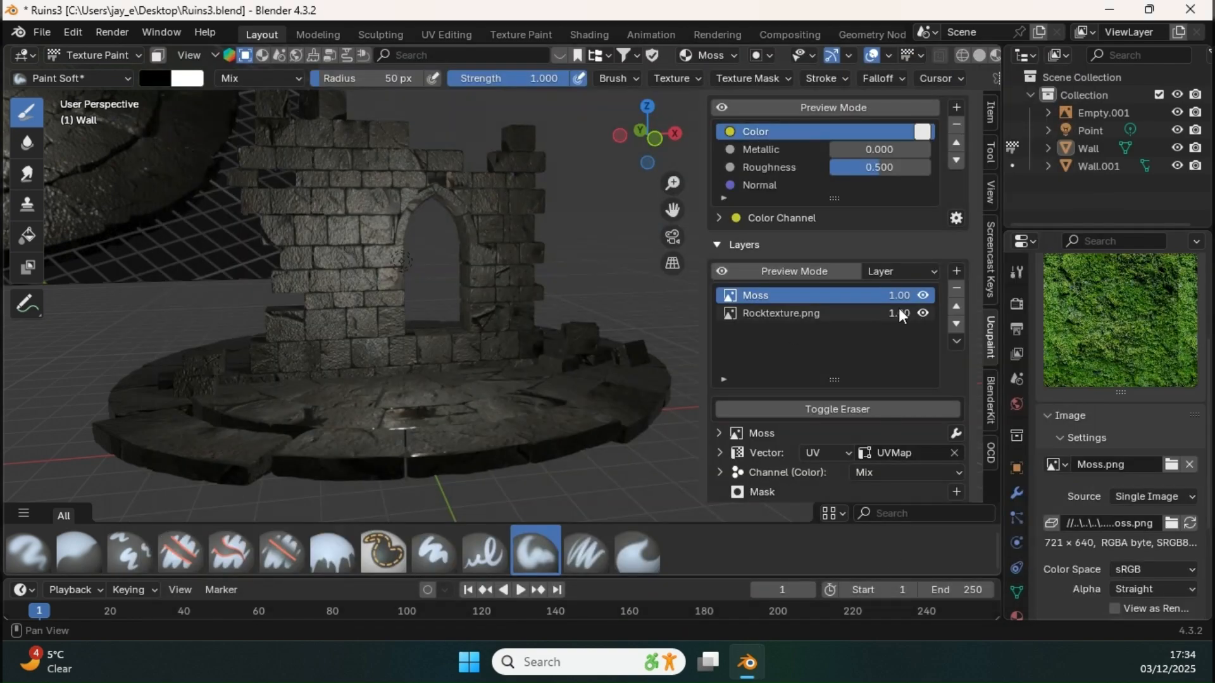
Set the Paint Soft brush's stroke method to Anchored
{"action": "middle_click_drag", "start_coordinate": [1068, 423], "coordinate": [1068, 437]}
{"action": "left_click", "coordinate": [1016, 274]}
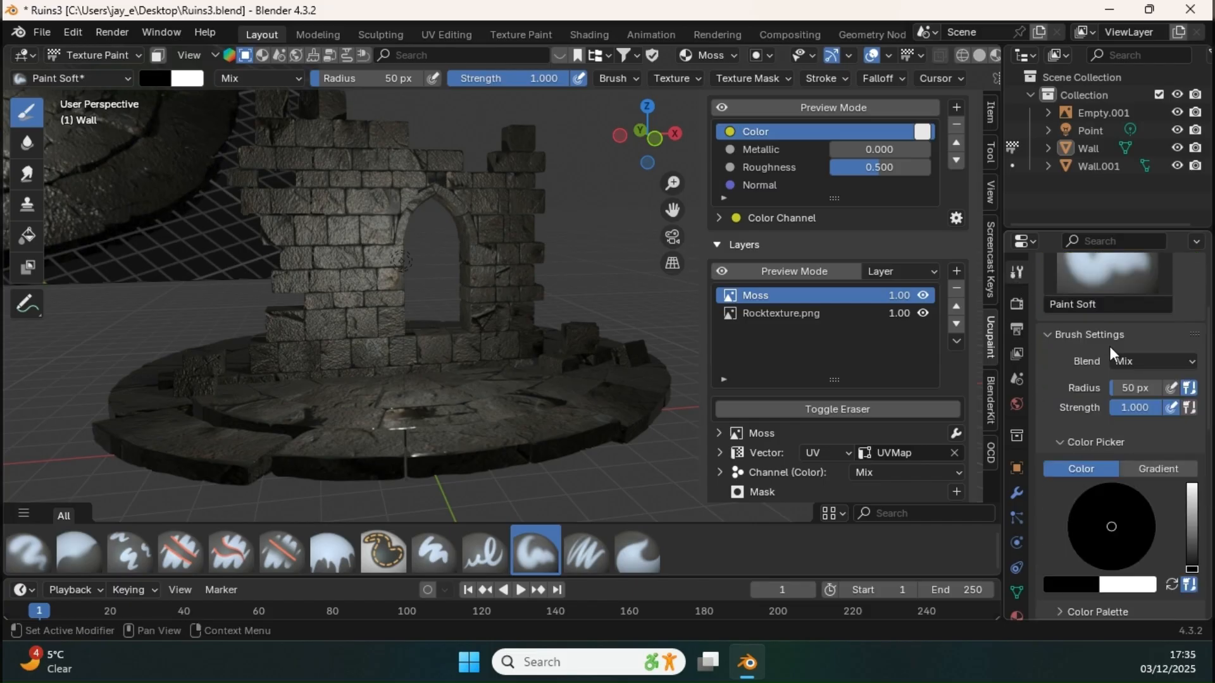
{"action": "scroll", "coordinate": [1102, 342], "scroll_direction": "down", "scroll_amount": 3}
{"action": "scroll", "coordinate": [1114, 412], "scroll_direction": "down", "scroll_amount": 15}
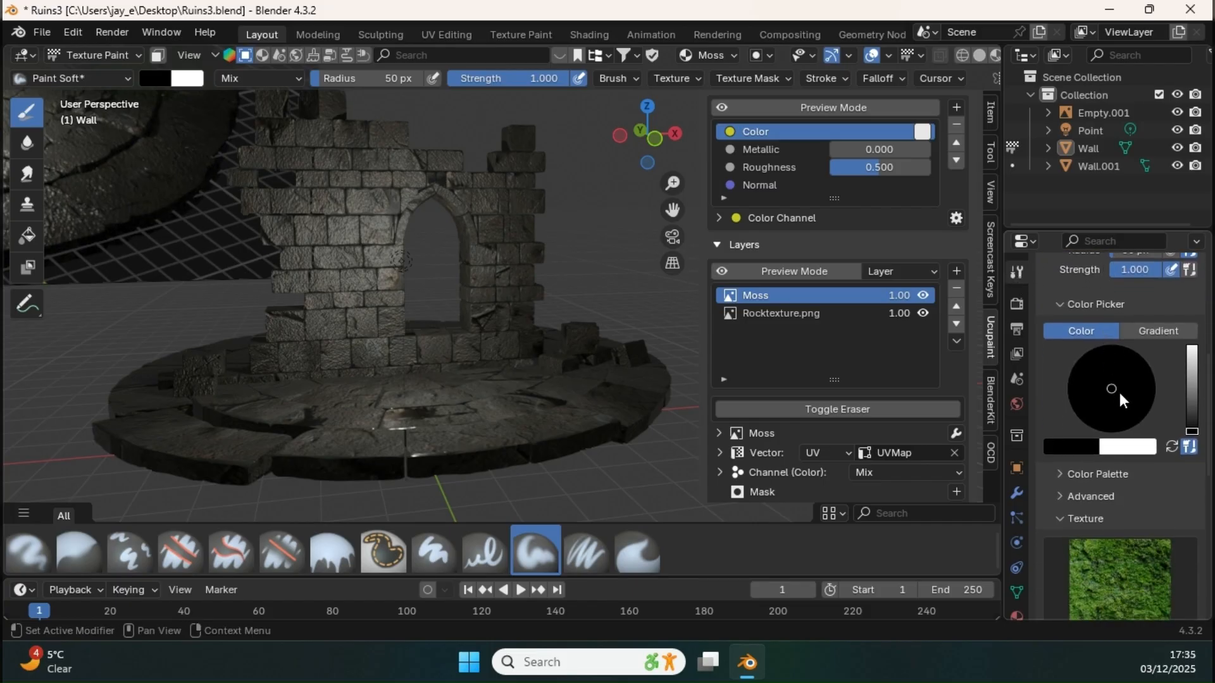
{"action": "scroll", "coordinate": [1104, 378], "scroll_direction": "down", "scroll_amount": 5}
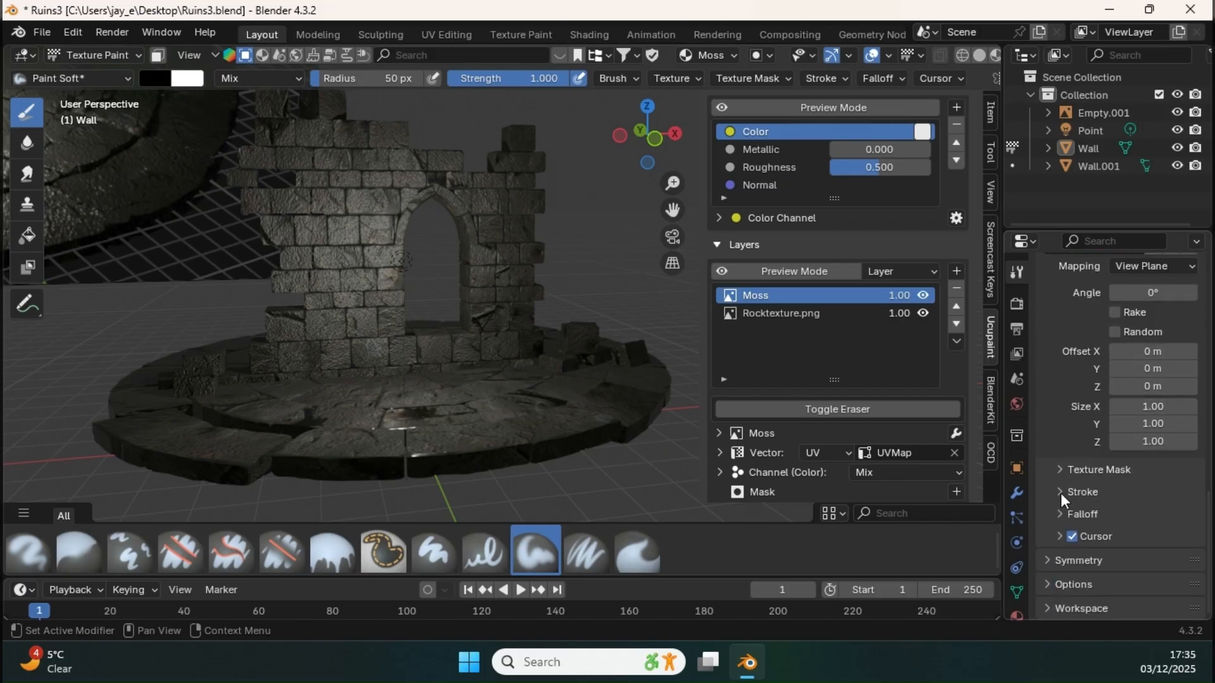
{"action": "left_click", "coordinate": [1061, 492]}
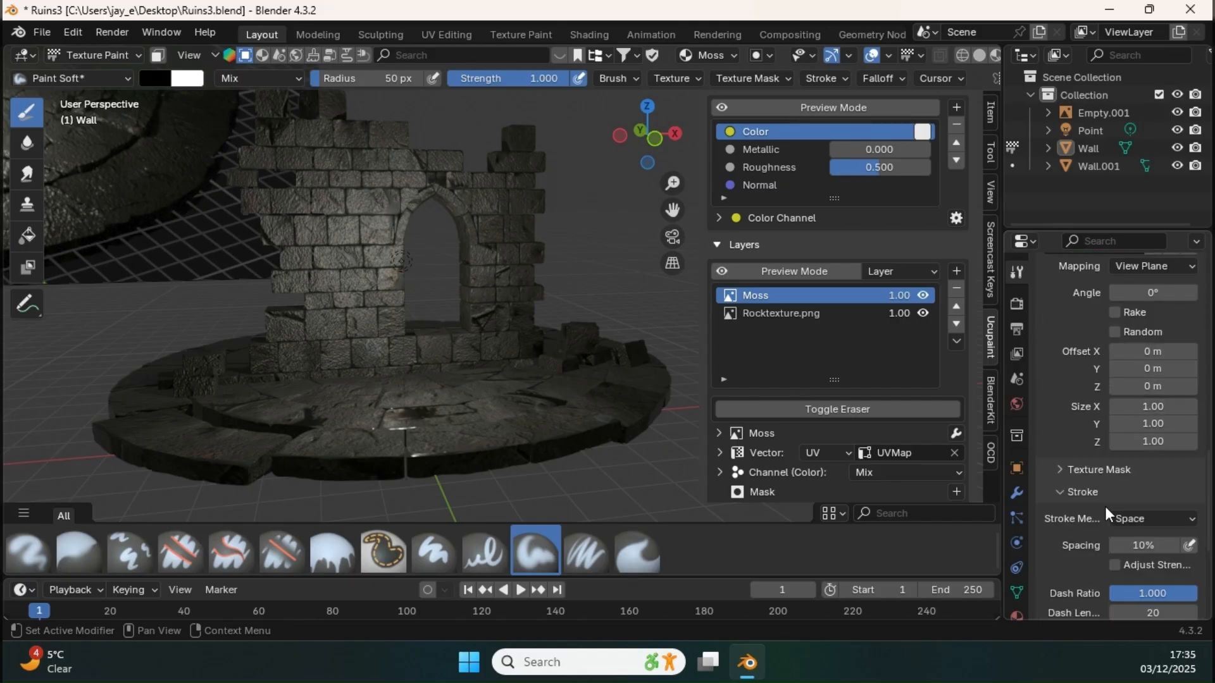
{"action": "left_click", "coordinate": [1133, 519]}
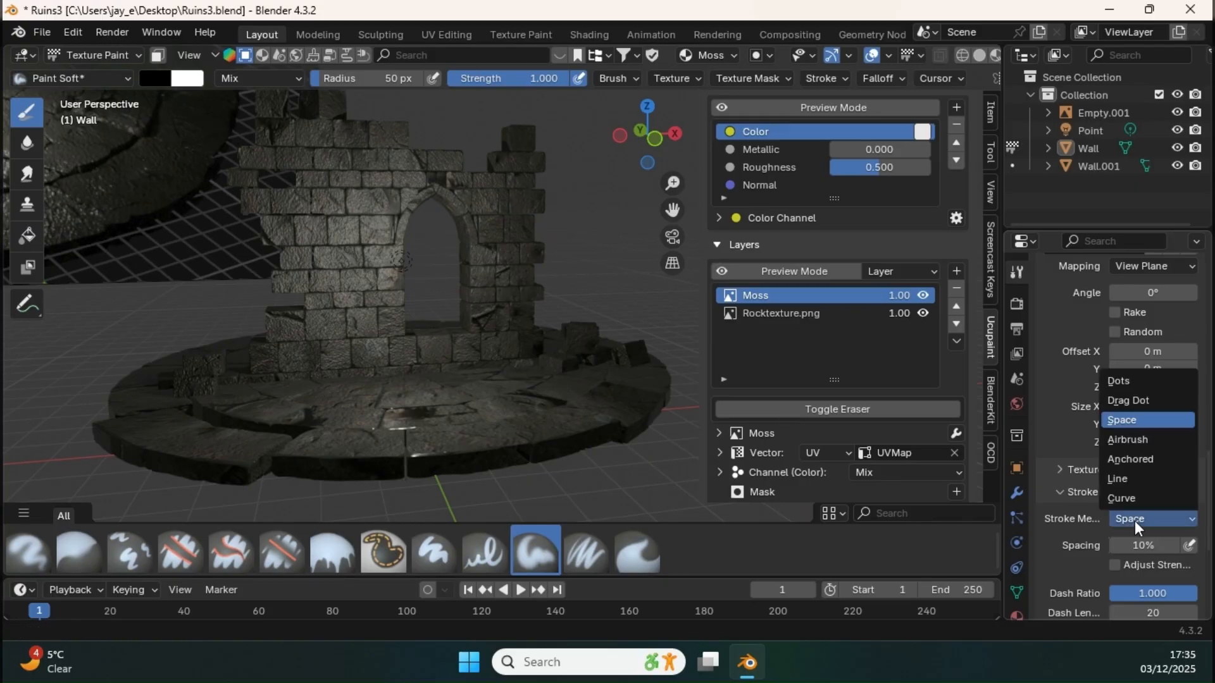
{"action": "left_click", "coordinate": [1137, 458]}
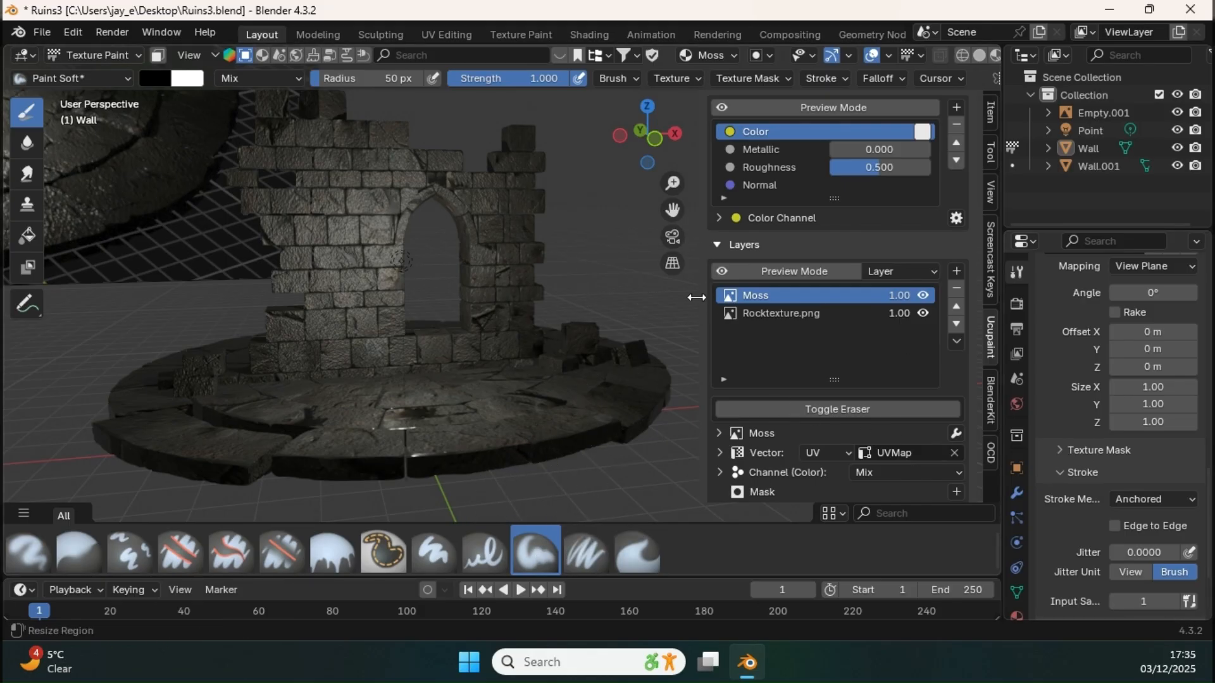
Enable the Metallic, Roughness and Bump channels on the wall's Moss layer alongside Color
{"action": "middle_click_drag", "start_coordinate": [489, 269], "coordinate": [542, 266], "text": "shift"}
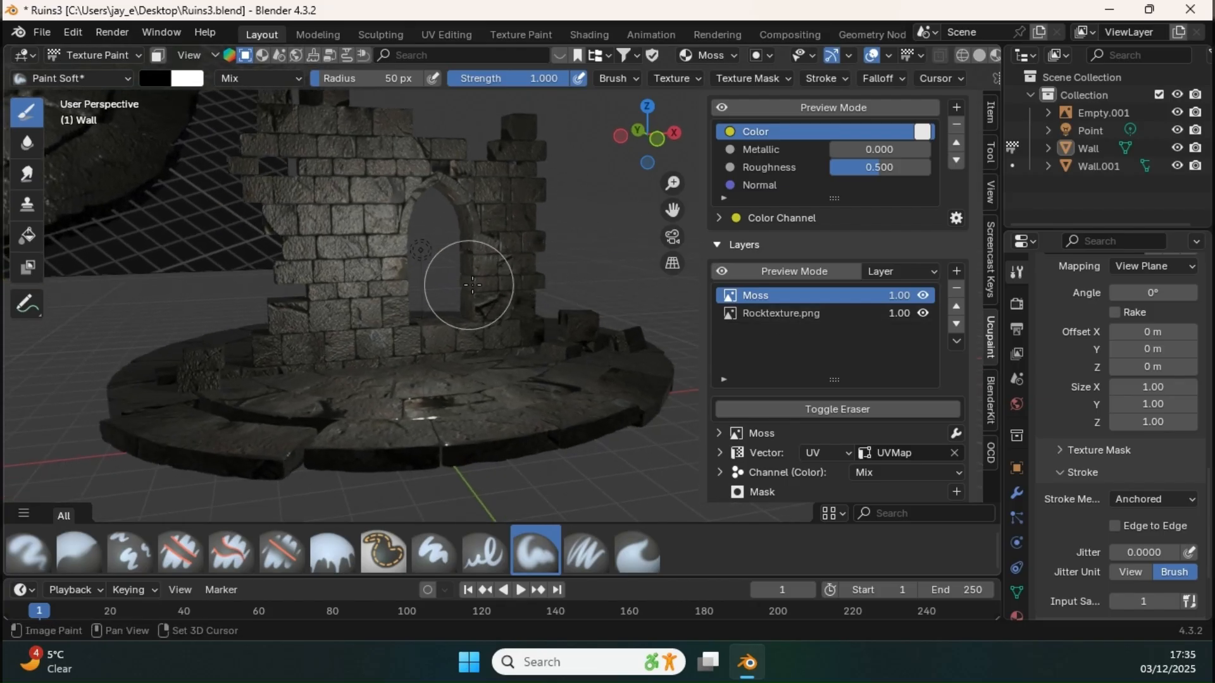
{"action": "middle_click_drag", "start_coordinate": [471, 279], "coordinate": [488, 289], "text": "shift"}
{"action": "middle_click_drag", "start_coordinate": [755, 396], "coordinate": [758, 372]}
{"action": "scroll", "coordinate": [758, 372], "scroll_direction": "down", "scroll_amount": 2}
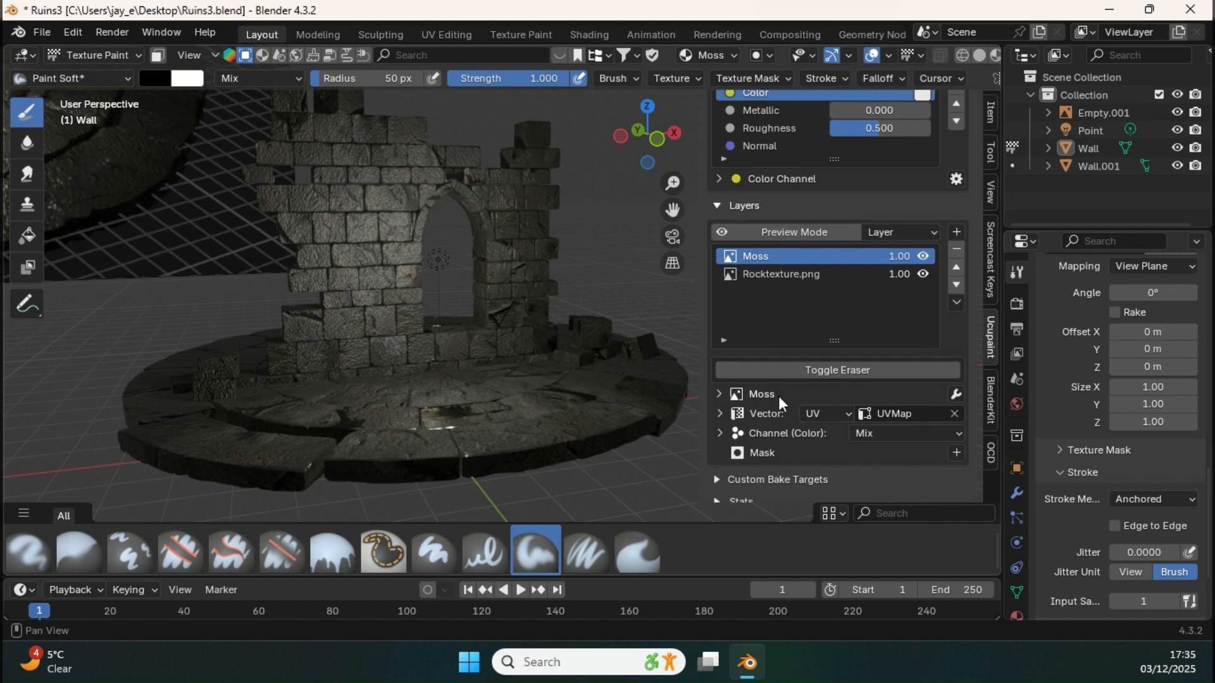
{"action": "left_click", "coordinate": [768, 416]}
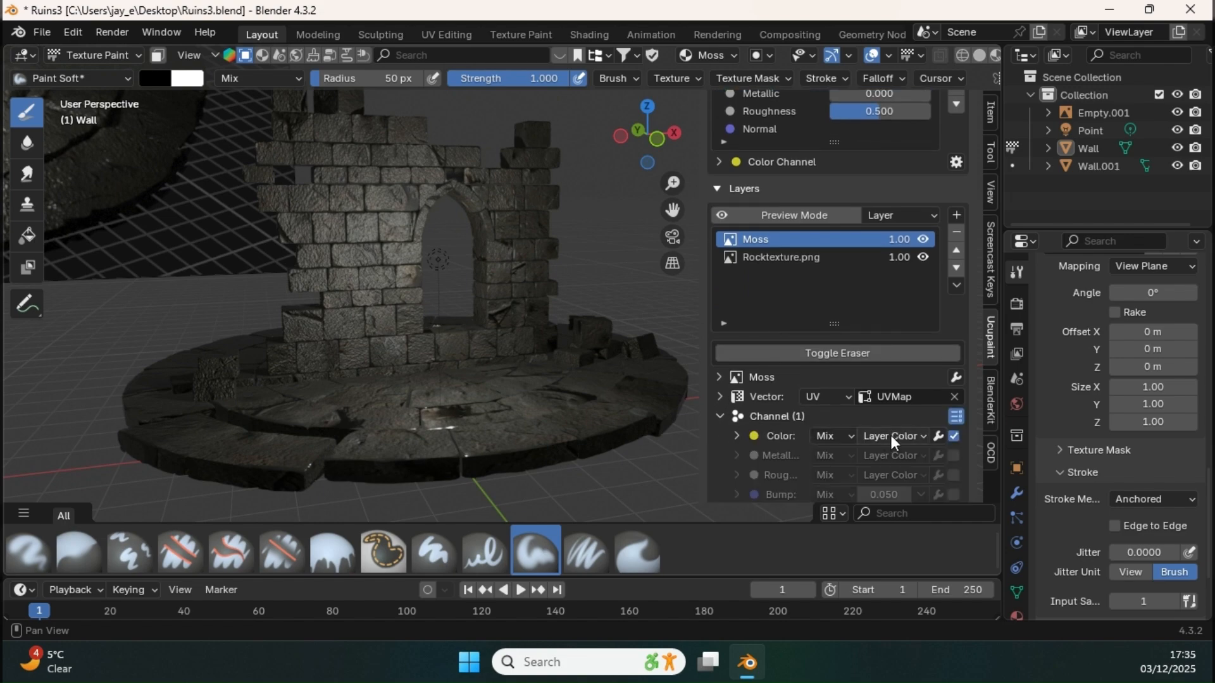
{"action": "scroll", "coordinate": [784, 404], "scroll_direction": "down", "scroll_amount": 3}
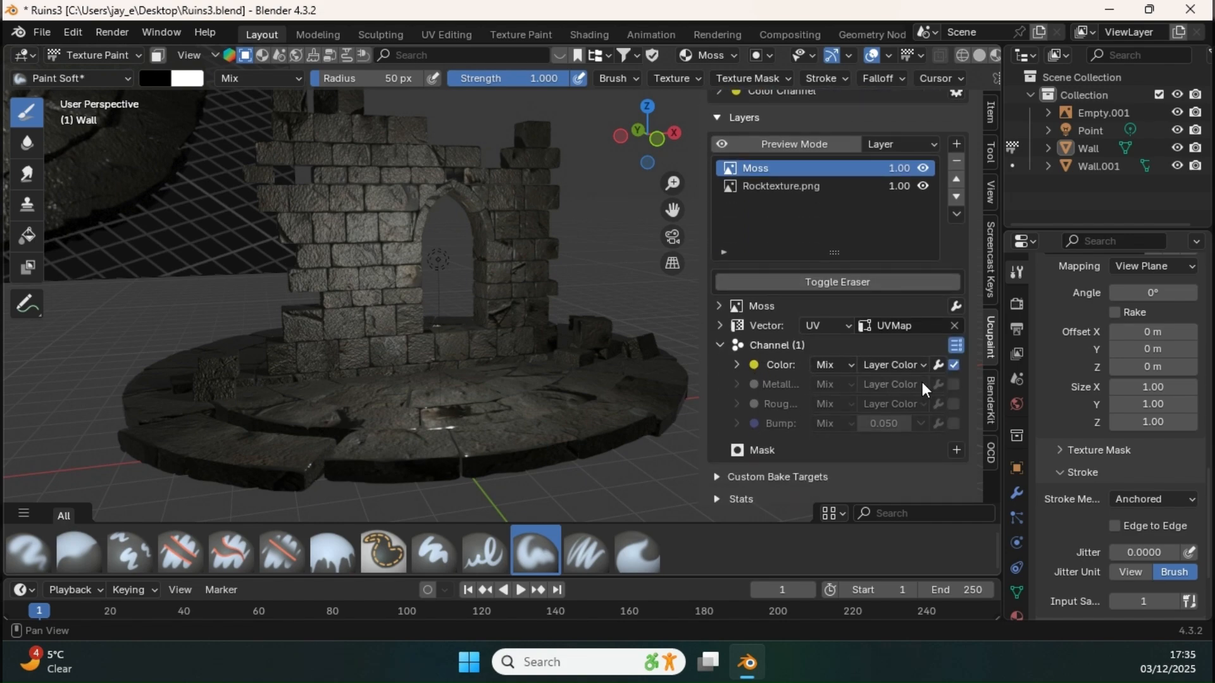
{"action": "left_click", "coordinate": [954, 384]}
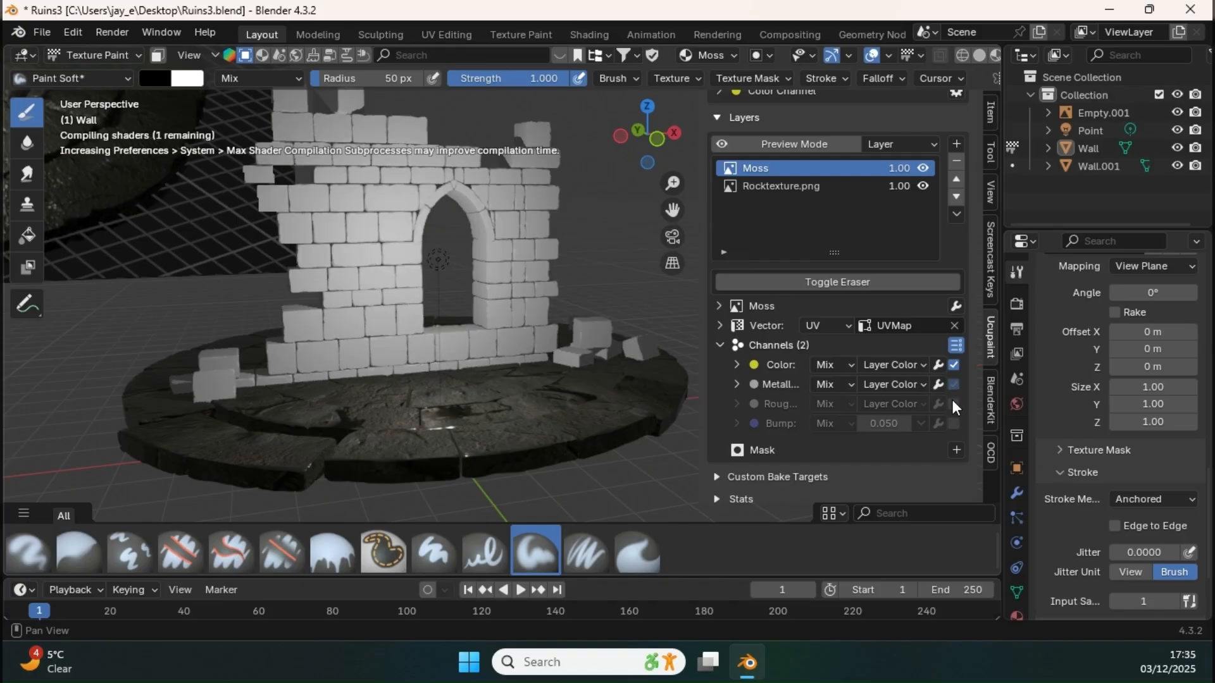
{"action": "left_click", "coordinate": [952, 403]}
{"action": "left_click", "coordinate": [954, 424]}
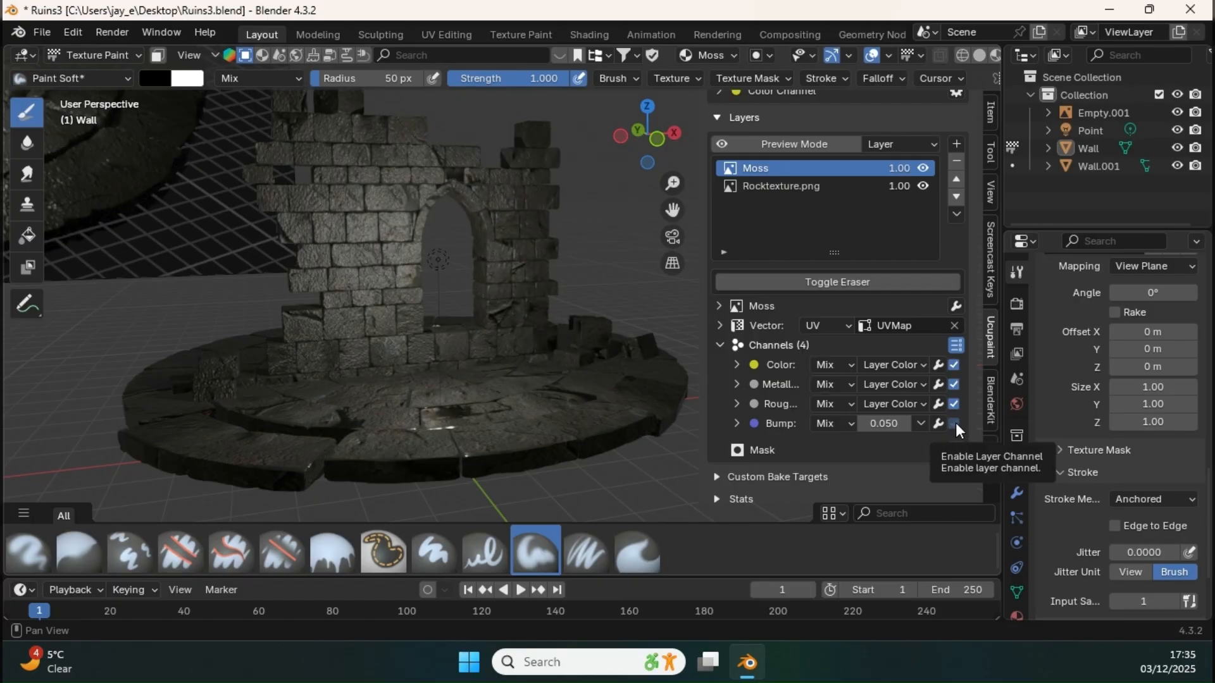
{"action": "left_click", "coordinate": [955, 423]}
{"action": "left_click", "coordinate": [958, 425]}
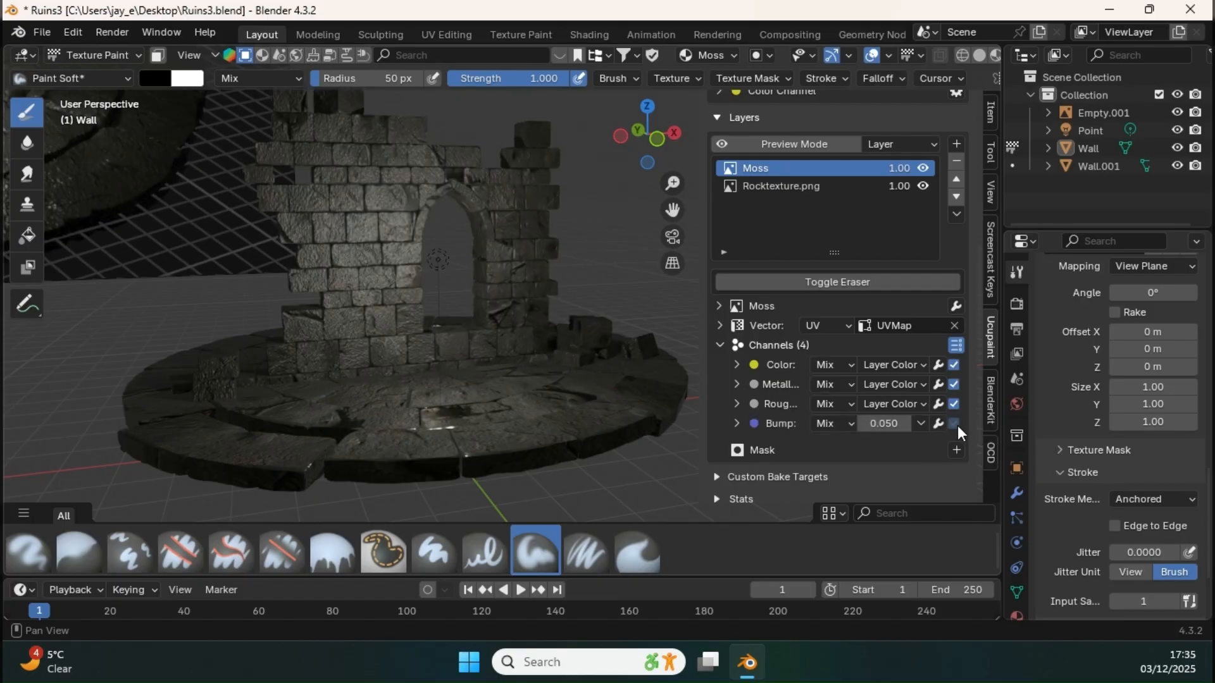
Frame the lower part of the wall beside the arch and set the brush's primary colour to white
{"action": "mouse_move", "coordinate": [515, 320]}
{"action": "middle_mouse_down"}
{"action": "mouse_move", "coordinate": [532, 313]}
{"action": "mouse_move", "coordinate": [370, 256]}
{"action": "mouse_move", "coordinate": [351, 283]}
{"action": "mouse_move", "coordinate": [194, 214]}
{"action": "mouse_move", "coordinate": [260, 202]}
{"action": "mouse_move", "coordinate": [288, 179]}
{"action": "mouse_move", "coordinate": [269, 262]}
{"action": "mouse_move", "coordinate": [443, 249]}
{"action": "mouse_move", "coordinate": [552, 320]}
{"action": "mouse_move", "coordinate": [418, 269]}
{"action": "mouse_move", "coordinate": [394, 274]}
{"action": "middle_mouse_up"}
{"action": "scroll", "coordinate": [395, 274], "scroll_direction": "up", "scroll_amount": 6}
{"action": "middle_click_drag", "start_coordinate": [395, 274], "coordinate": [425, 184], "text": "shift"}
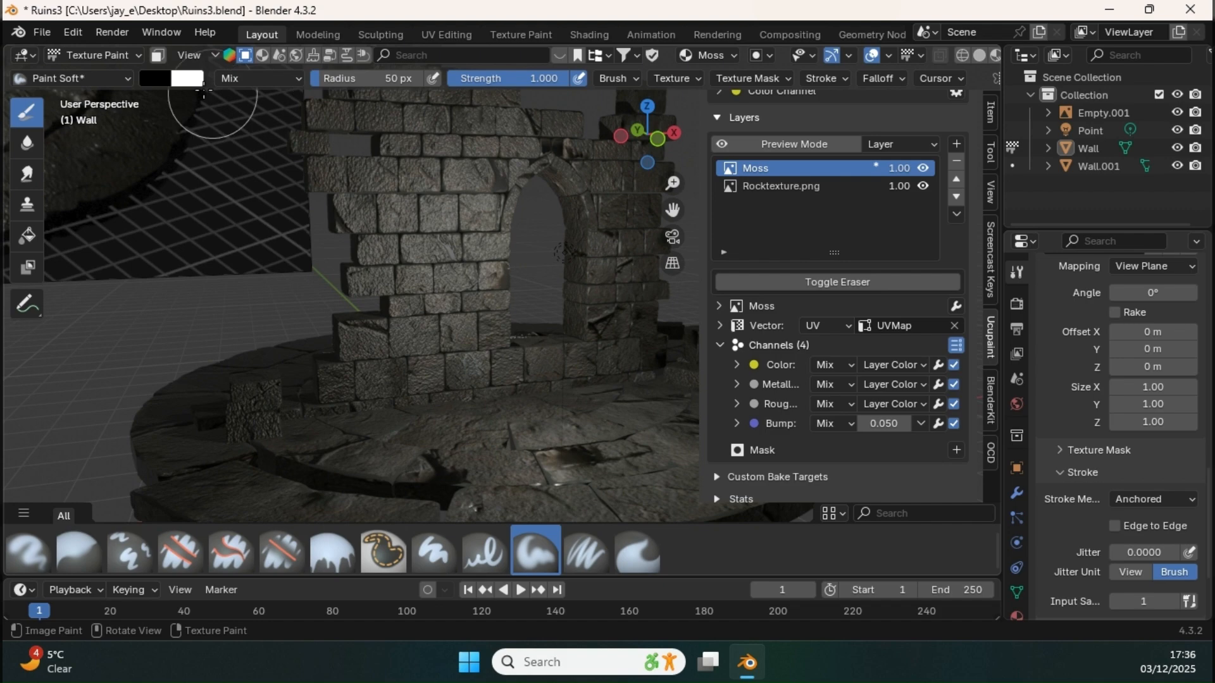
{"action": "left_click", "coordinate": [156, 83]}
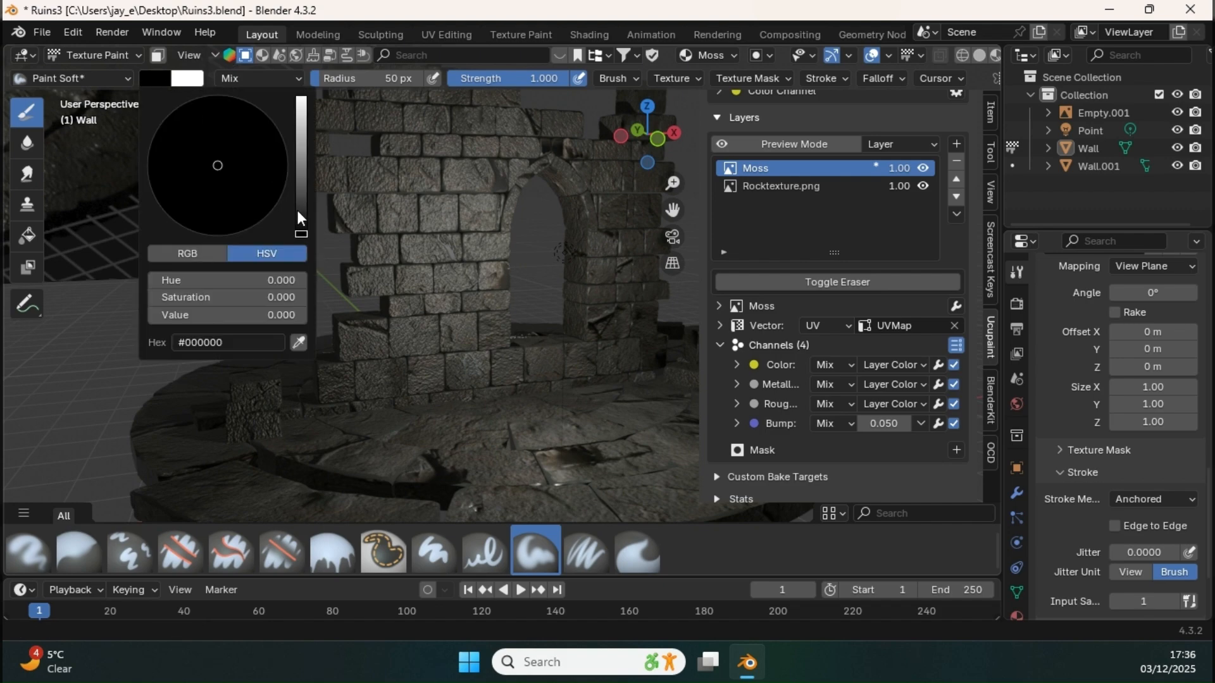
{"action": "left_click_drag", "start_coordinate": [301, 219], "coordinate": [302, 101]}
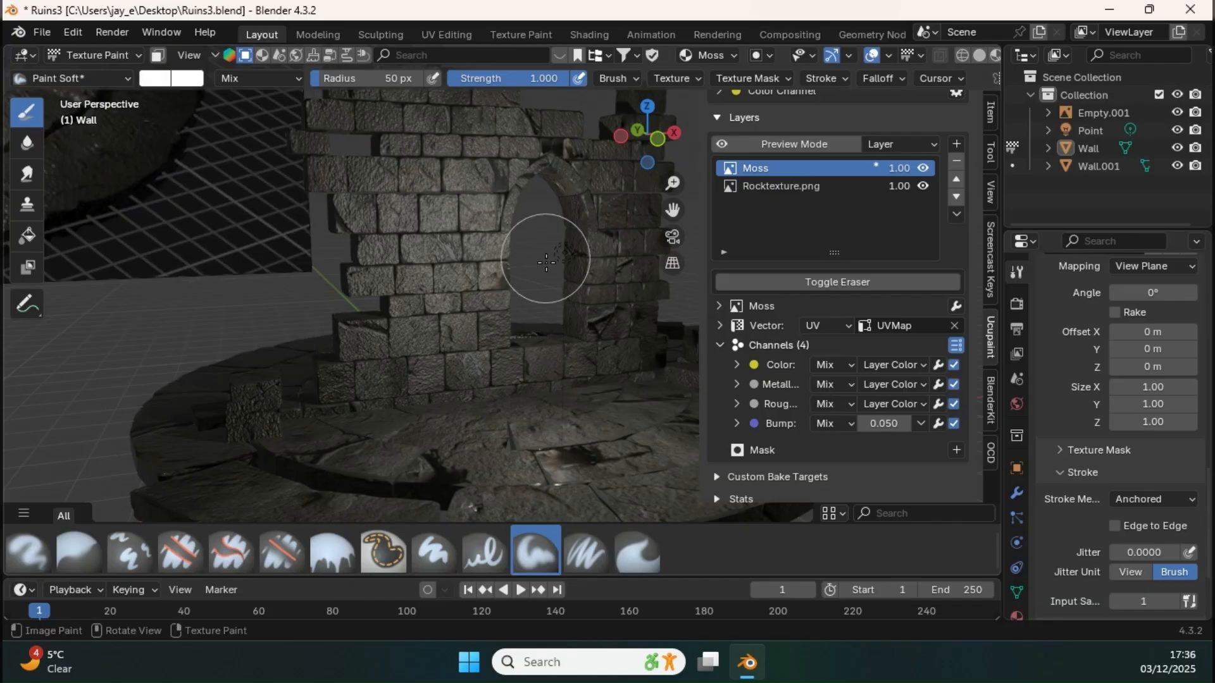
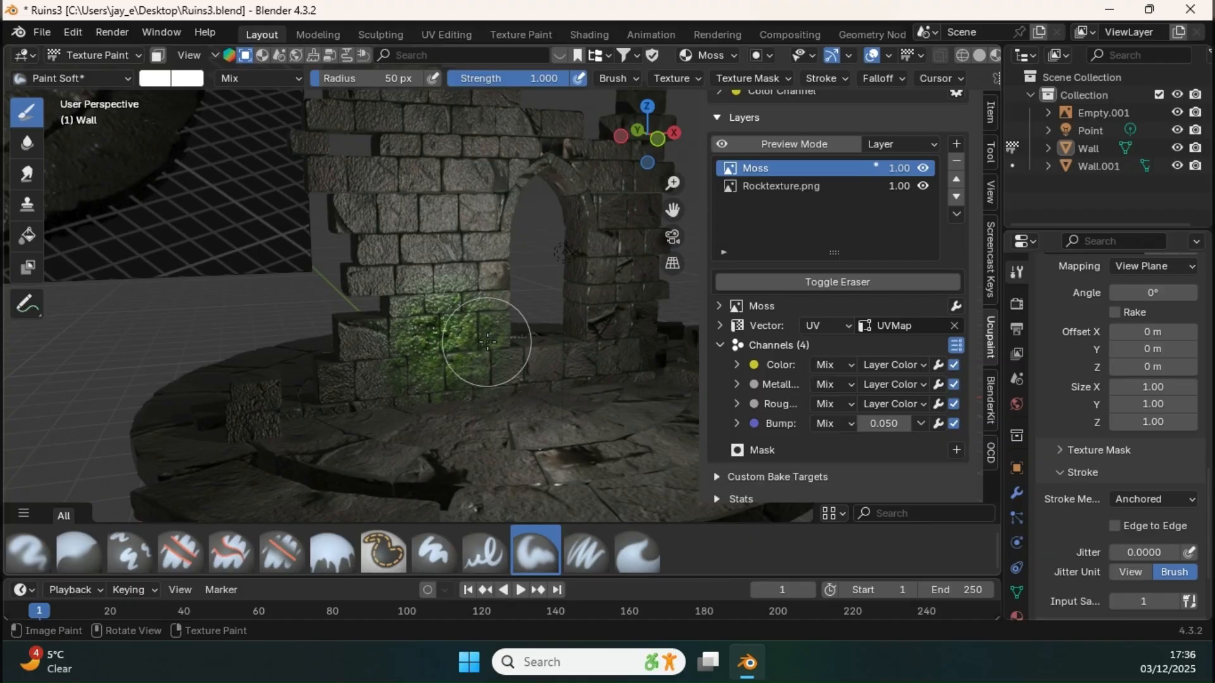
Paint the moss texture over the lower bricks of the wall on both sides of the arch
{"action": "mouse_move", "coordinate": [487, 342]}
{"action": "middle_mouse_down"}
{"action": "mouse_move", "coordinate": [519, 271]}
{"action": "mouse_move", "coordinate": [549, 334]}
{"action": "mouse_move", "coordinate": [522, 336]}
{"action": "middle_mouse_up"}
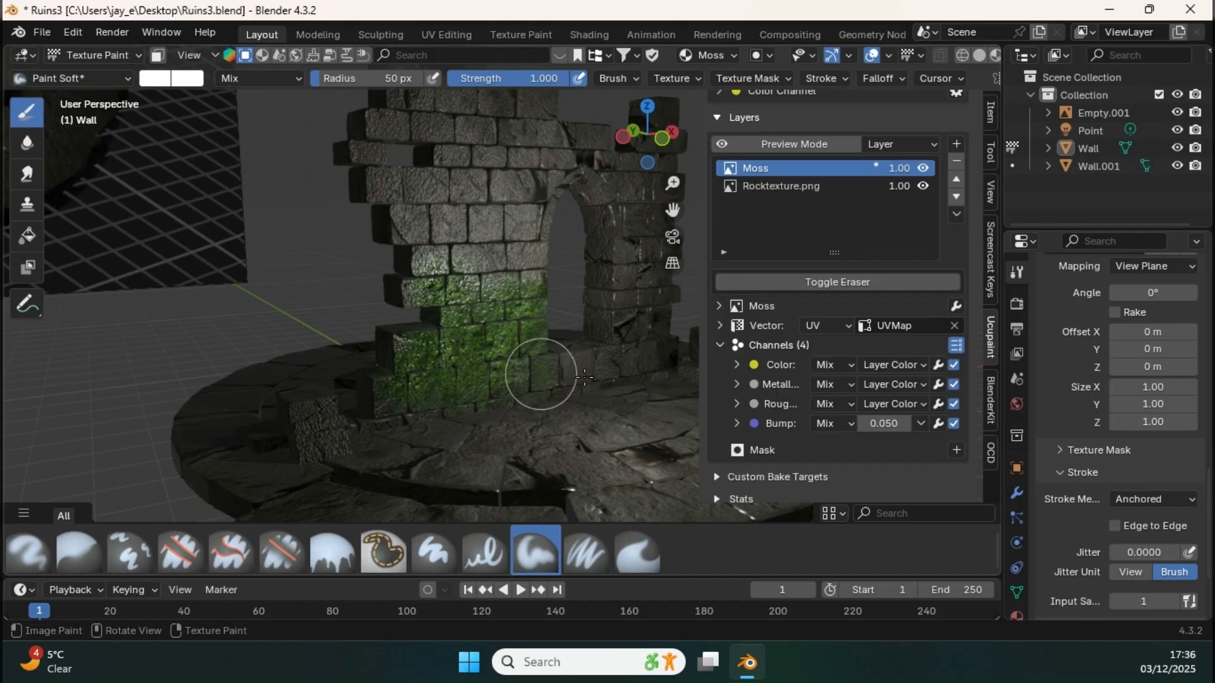
{"action": "middle_click_drag", "start_coordinate": [585, 375], "coordinate": [489, 350]}
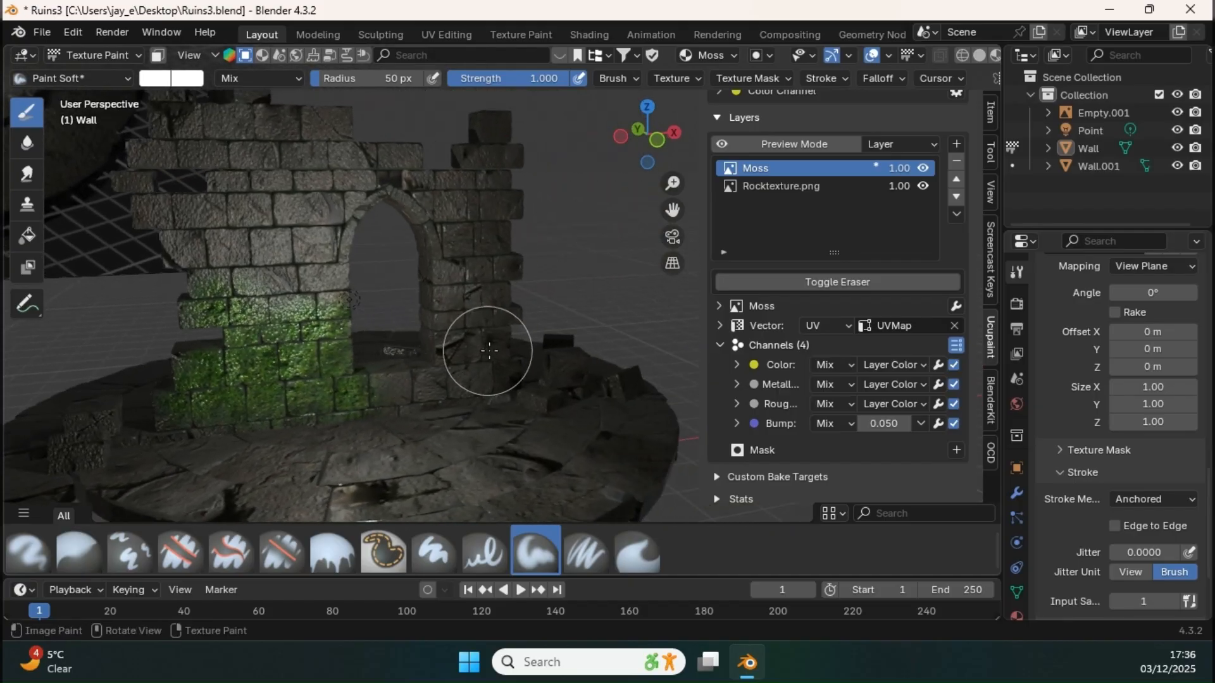
{"action": "left_click_drag", "start_coordinate": [492, 345], "coordinate": [487, 332]}
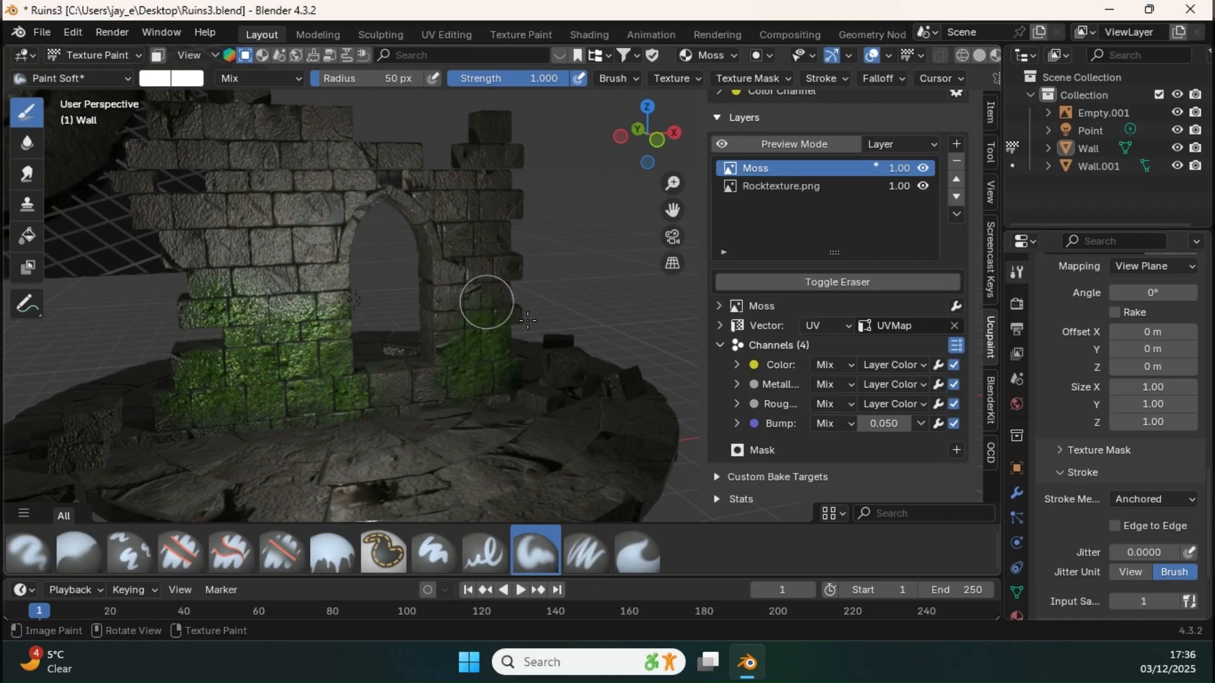
{"action": "mouse_move", "coordinate": [525, 323]}
{"action": "middle_mouse_down"}
{"action": "mouse_move", "coordinate": [550, 291]}
{"action": "mouse_move", "coordinate": [569, 297]}
{"action": "mouse_move", "coordinate": [583, 285]}
{"action": "middle_mouse_up"}
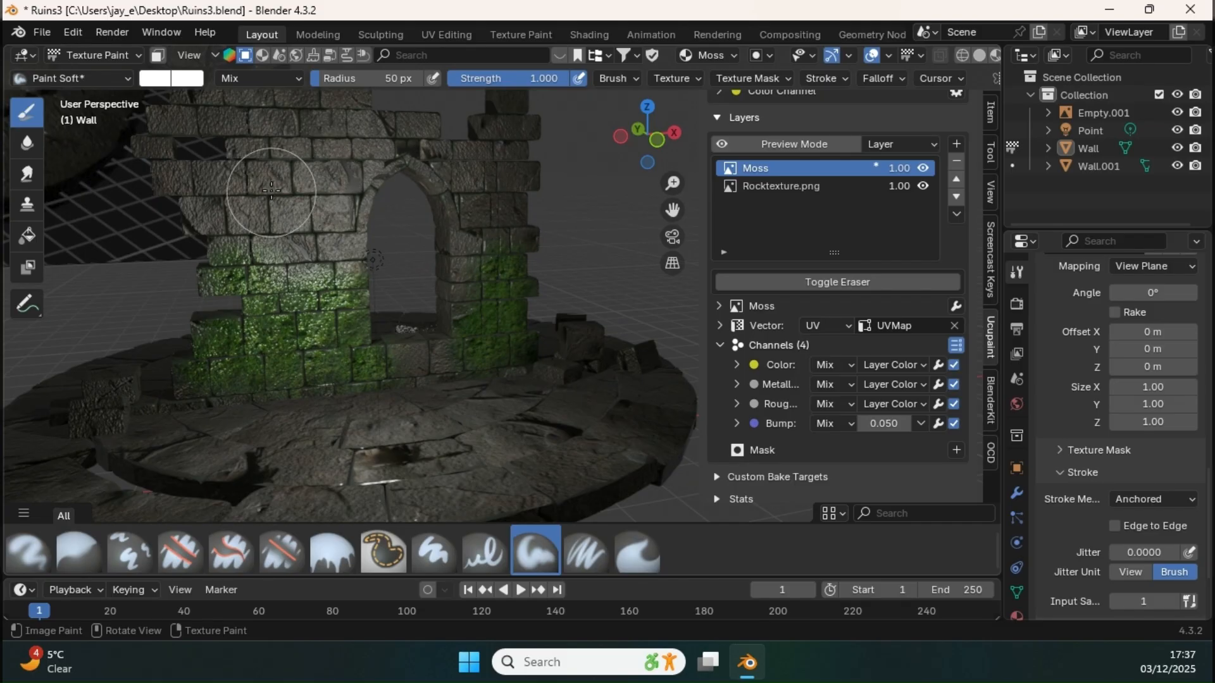
Check the wall's modifier stack and view the painted moss around the arch from other angles
{"action": "left_click", "coordinate": [1016, 491]}
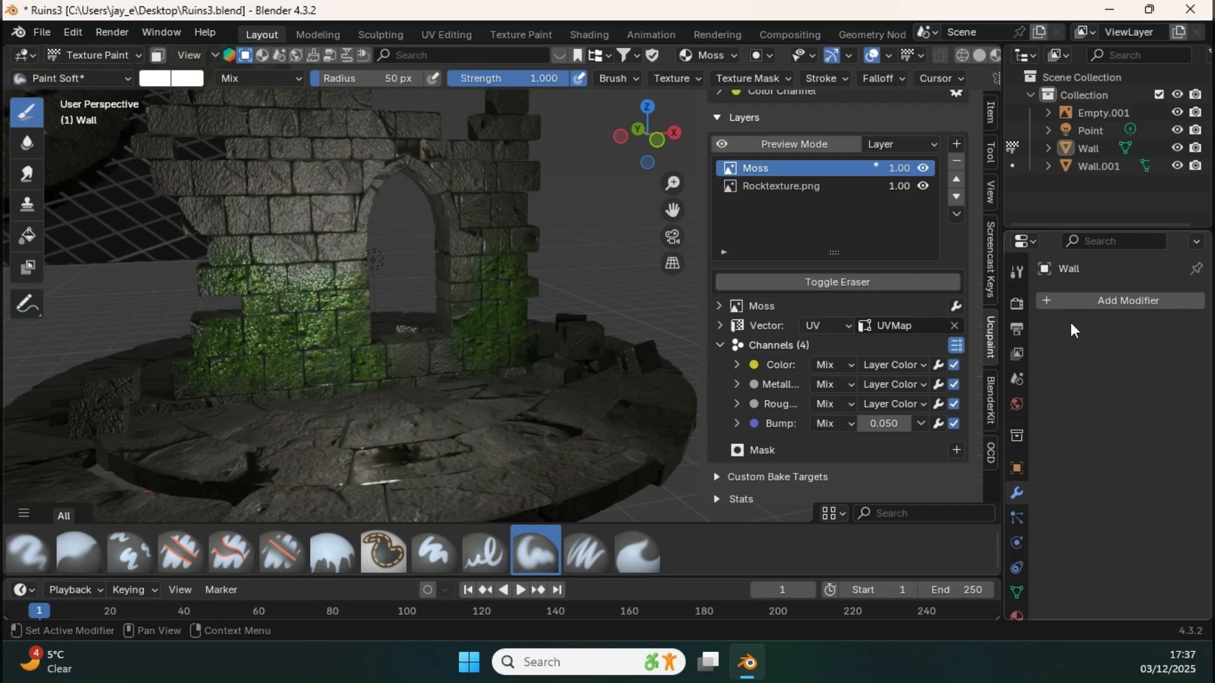
{"action": "middle_click_drag", "start_coordinate": [426, 279], "coordinate": [379, 236]}
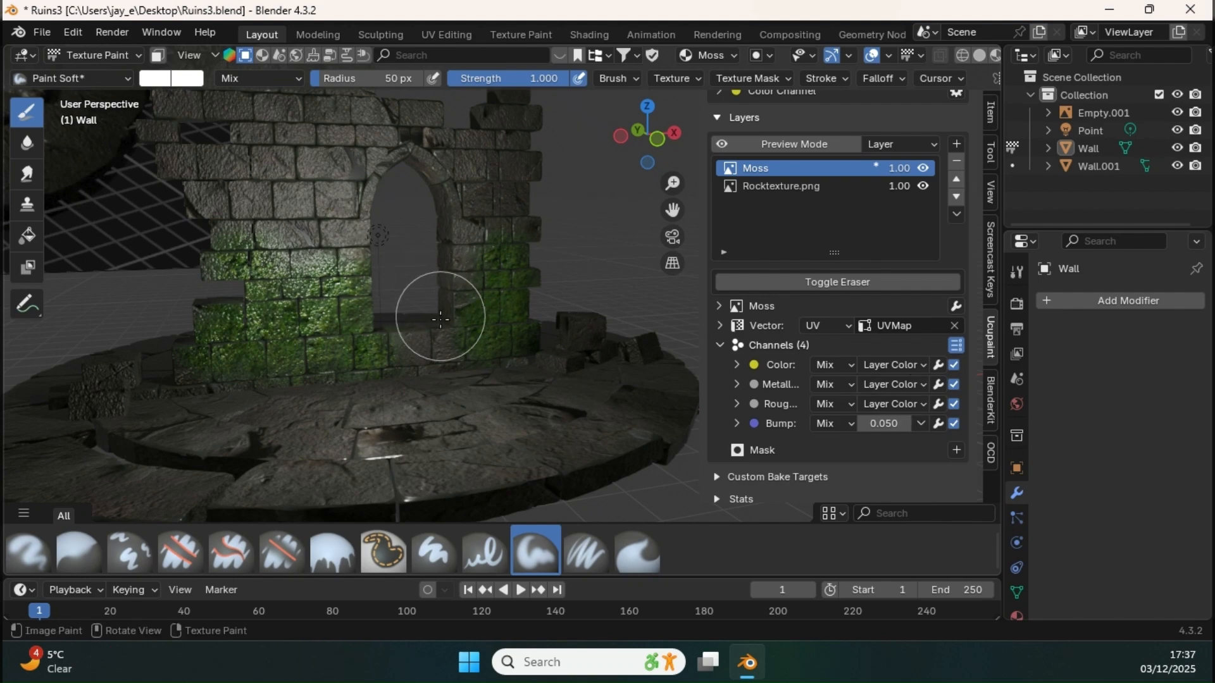
{"action": "middle_click_drag", "start_coordinate": [440, 318], "coordinate": [468, 308]}
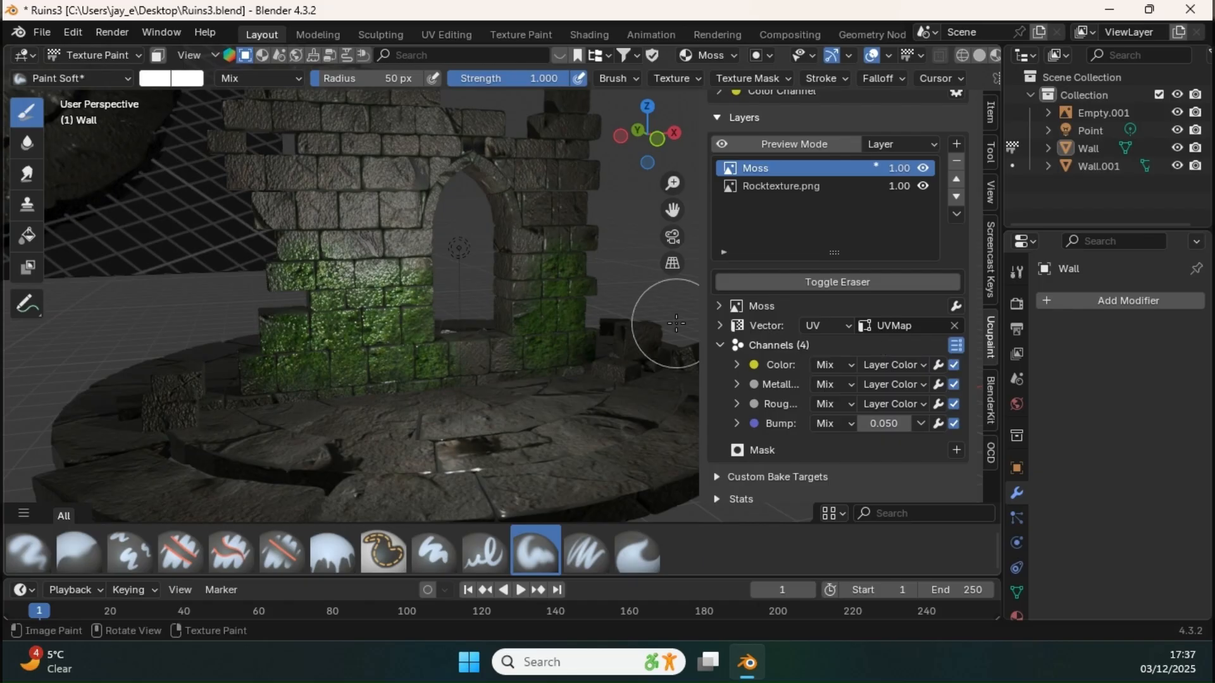
Paint the moss texture over the fallen bricks on the round floor beside the wall's broken end
{"action": "mouse_move", "coordinate": [442, 245]}
{"action": "middle_mouse_down"}
{"action": "mouse_move", "coordinate": [463, 284]}
{"action": "mouse_move", "coordinate": [448, 282]}
{"action": "middle_mouse_up"}
{"action": "scroll", "coordinate": [404, 297], "scroll_direction": "up", "scroll_amount": 2}
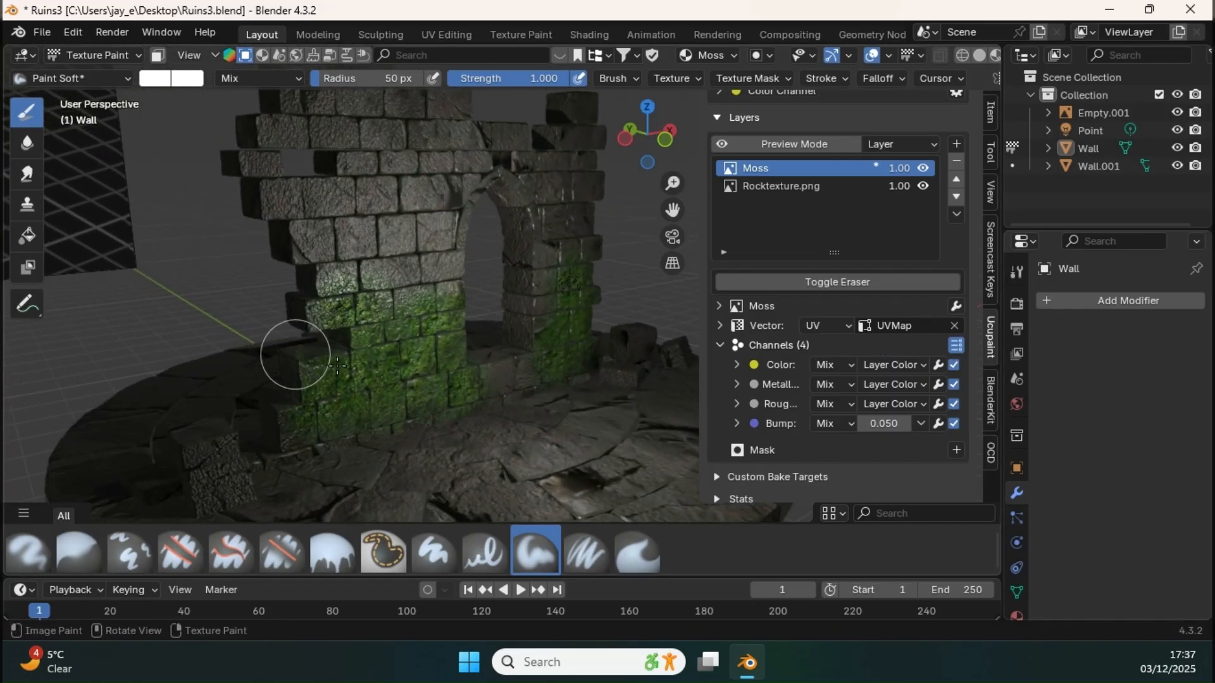
{"action": "middle_click_drag", "start_coordinate": [282, 406], "coordinate": [341, 332], "text": "shift"}
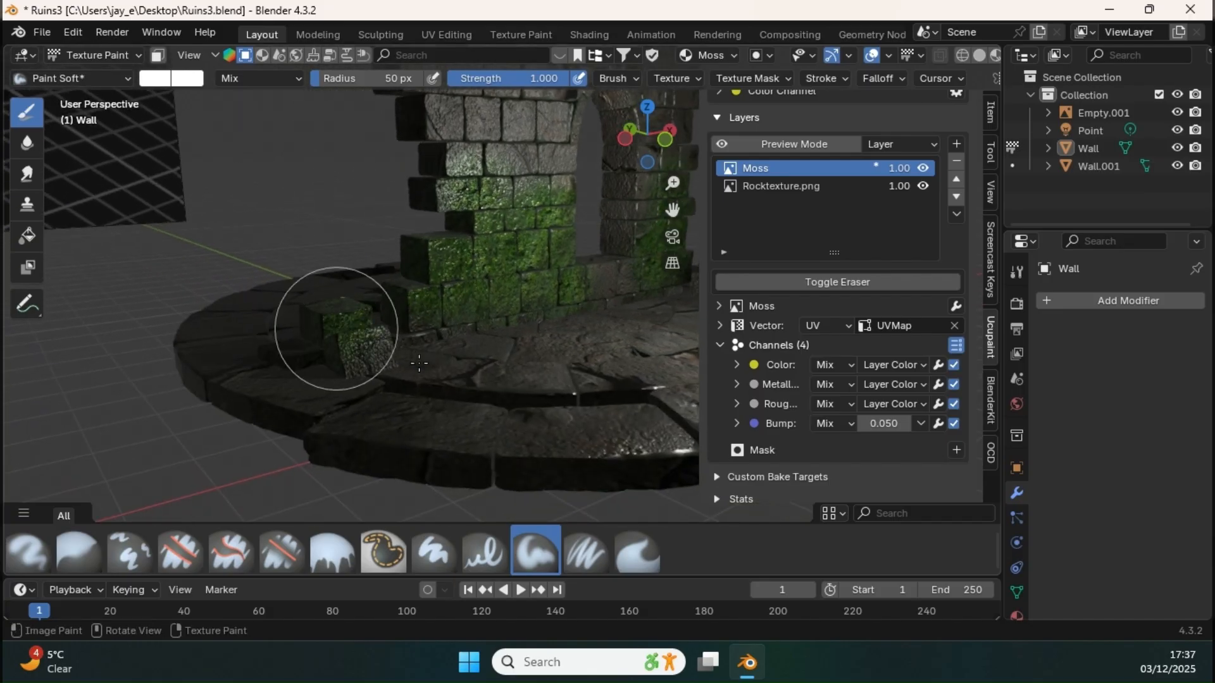
{"action": "middle_click_drag", "start_coordinate": [304, 320], "coordinate": [384, 332]}
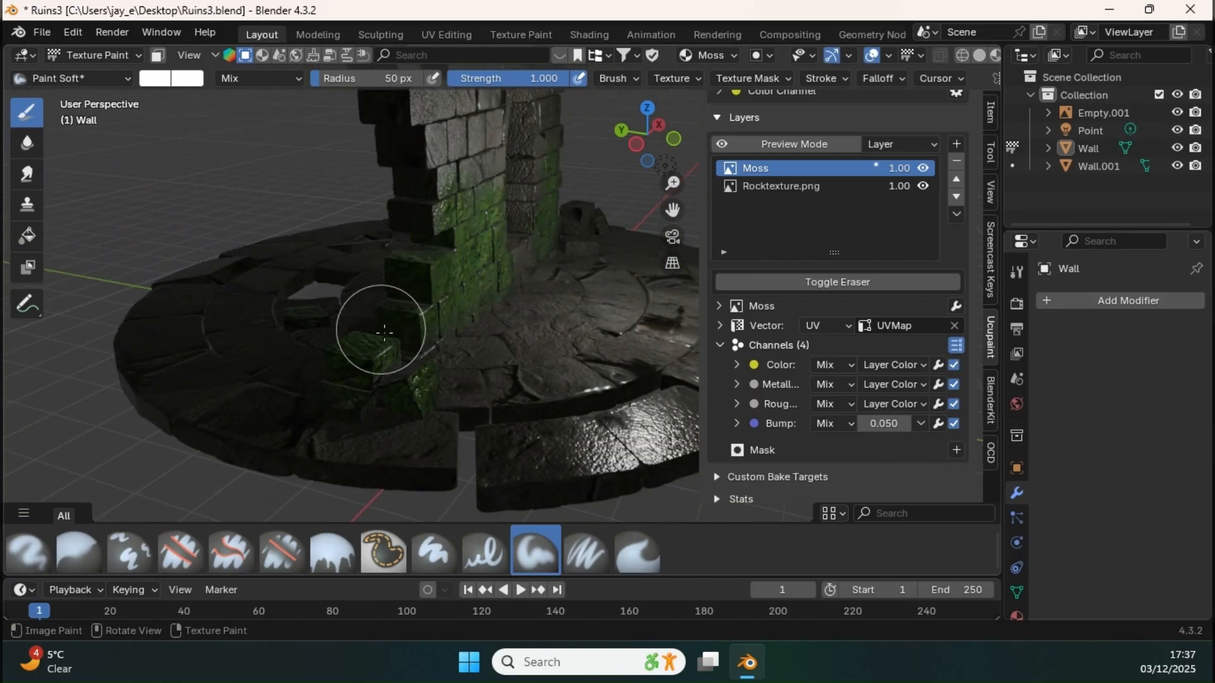
Paint the moss texture over the top brick courses of the wall's taller section beside the arch
{"action": "middle_click_drag", "start_coordinate": [458, 331], "coordinate": [469, 378]}
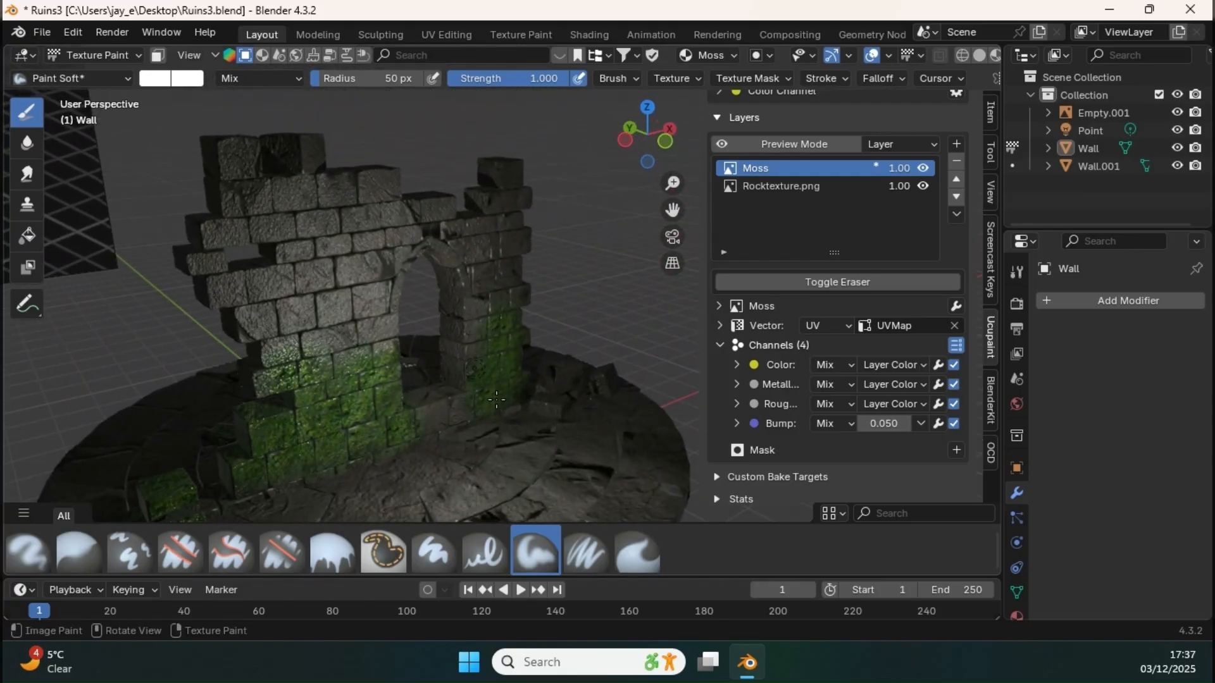
{"action": "scroll", "coordinate": [479, 373], "scroll_direction": "down", "scroll_amount": 3}
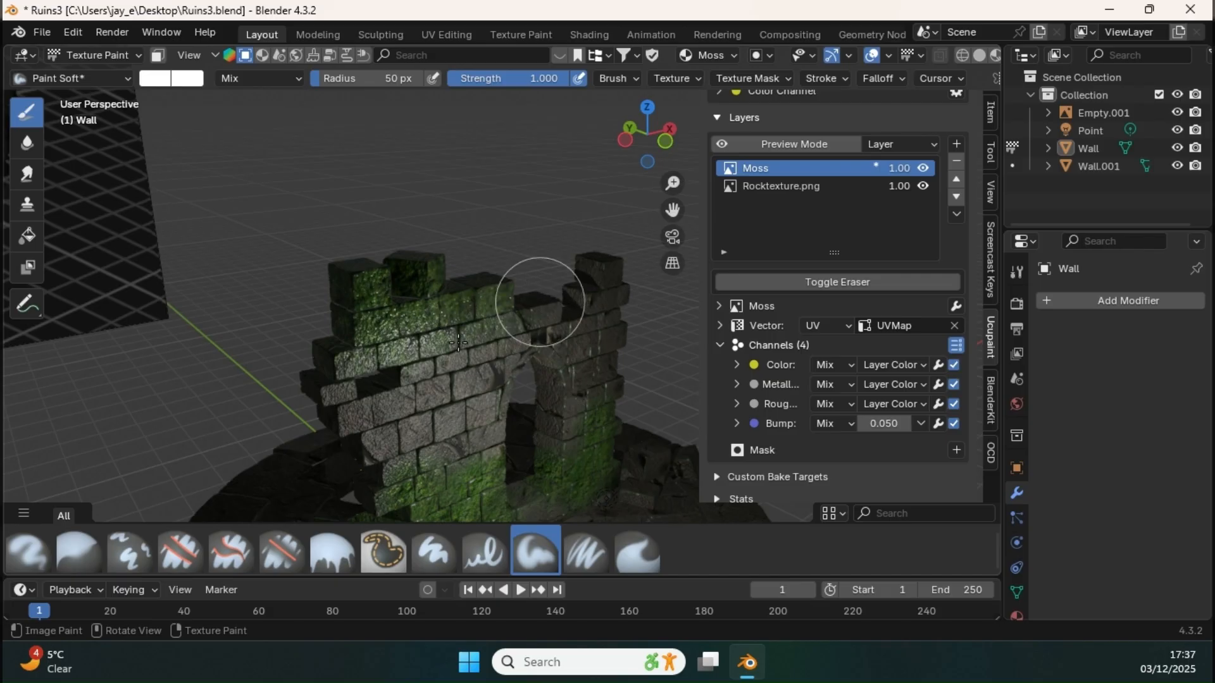
{"action": "middle_click_drag", "start_coordinate": [323, 396], "coordinate": [376, 330], "text": "shift"}
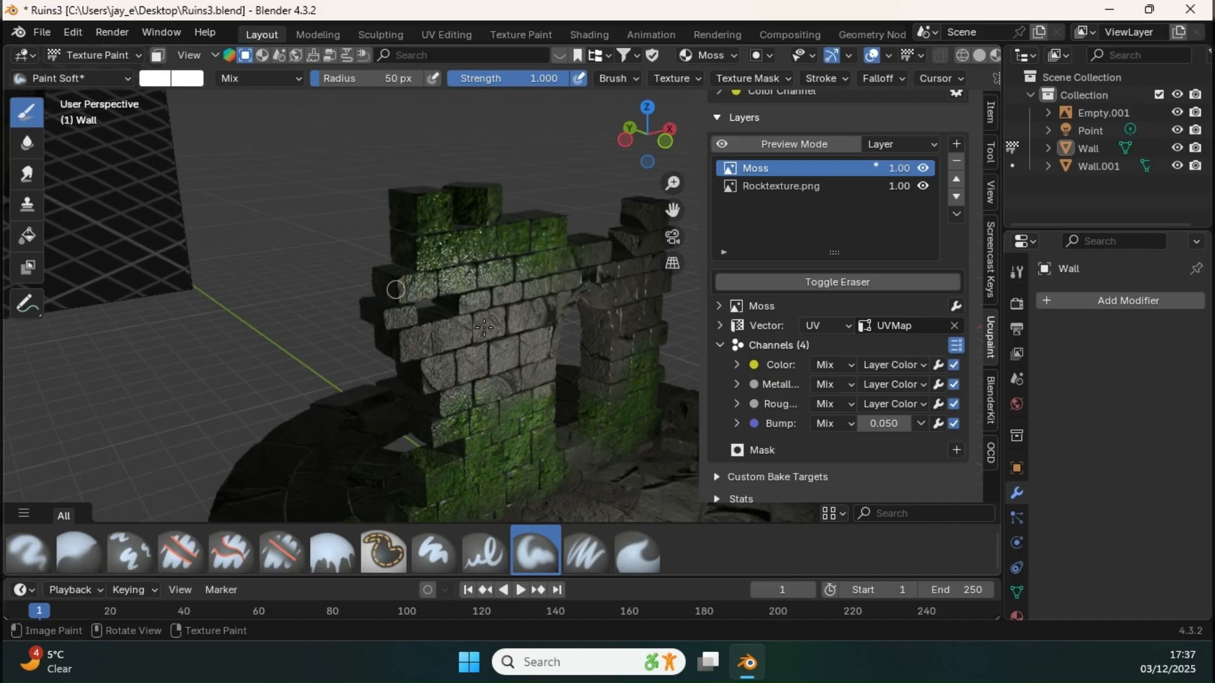
Switch to the Erase Soft brush for the wall's Moss layer
{"action": "middle_click_drag", "start_coordinate": [490, 318], "coordinate": [482, 412], "text": "ctrl"}
{"action": "middle_click_drag", "start_coordinate": [321, 295], "coordinate": [438, 270], "text": "shift"}
{"action": "middle_click_drag", "start_coordinate": [461, 312], "coordinate": [520, 280], "text": "shift"}
{"action": "middle_click_drag", "start_coordinate": [506, 329], "coordinate": [507, 263], "text": "ctrl"}
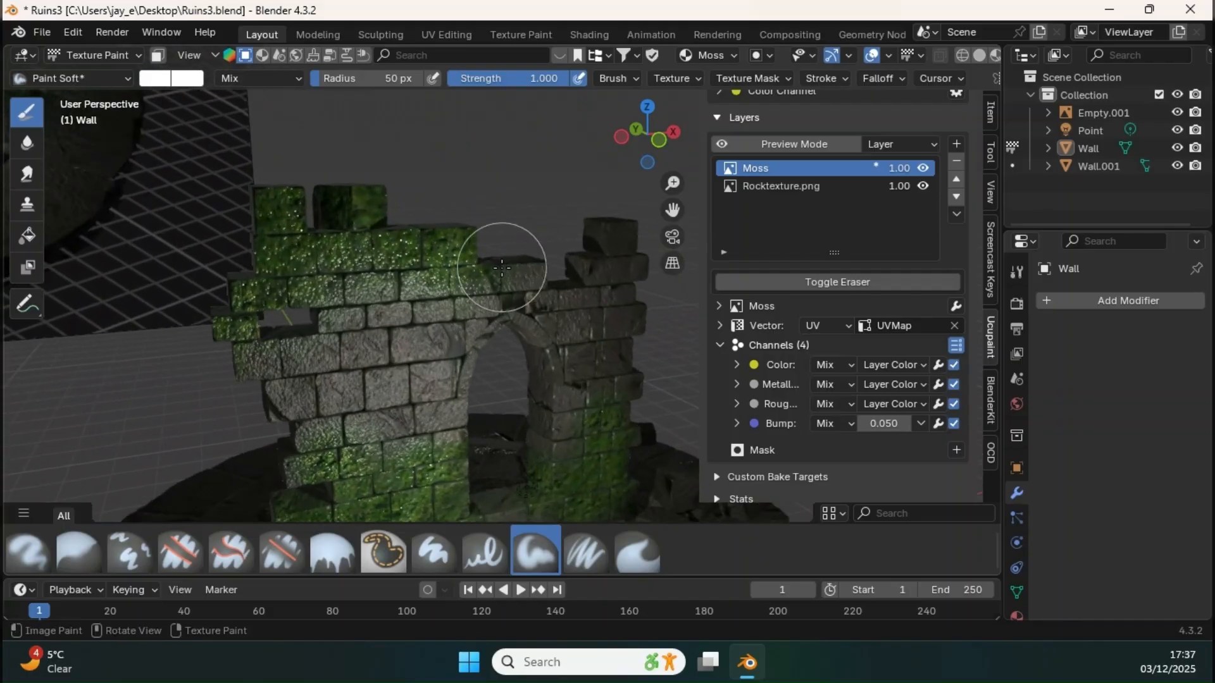
{"action": "middle_click_drag", "start_coordinate": [450, 367], "coordinate": [464, 303], "text": "shift"}
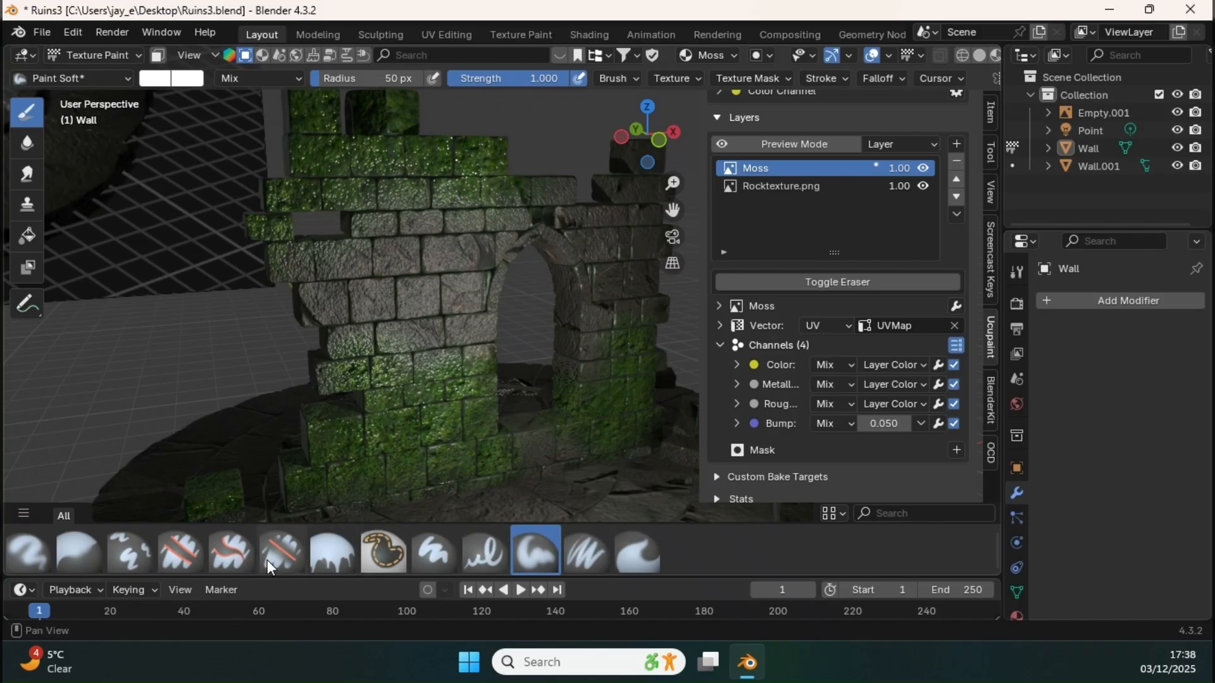
{"action": "left_click", "coordinate": [283, 548]}
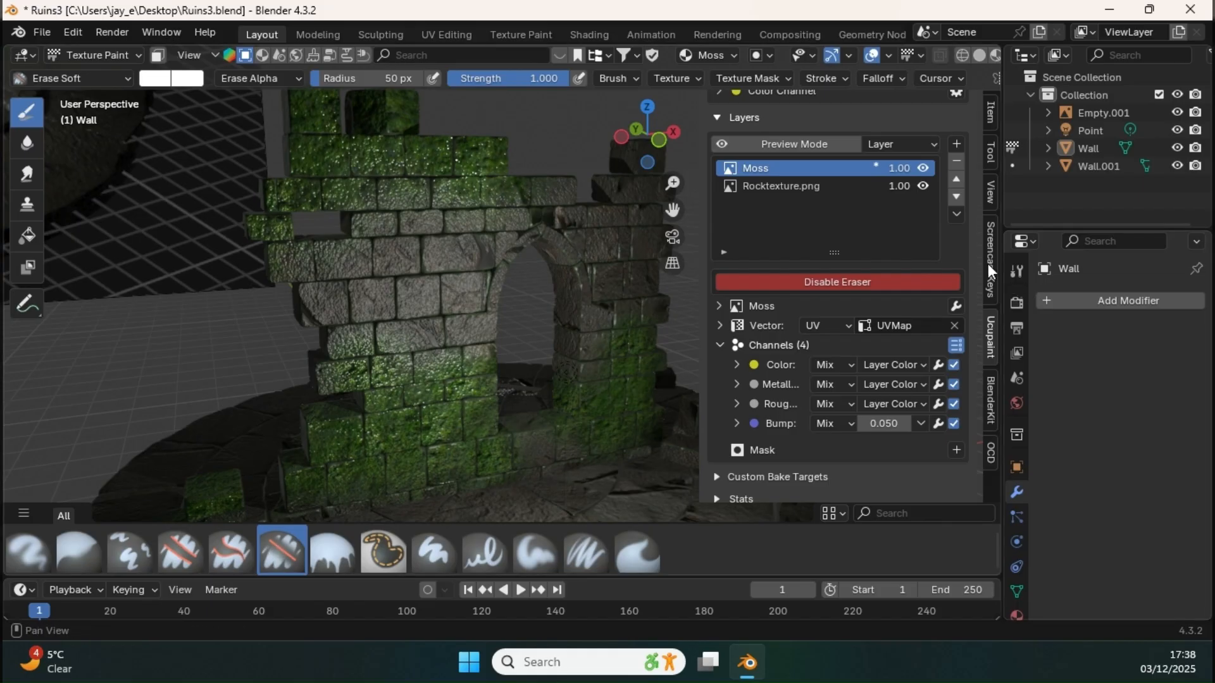
Add a new texture to the Erase Soft brush and load Worn3.png from the Tutorial Materials folder as its image
{"action": "left_click", "coordinate": [1017, 271]}
{"action": "scroll", "coordinate": [1068, 364], "scroll_direction": "down", "scroll_amount": 10}
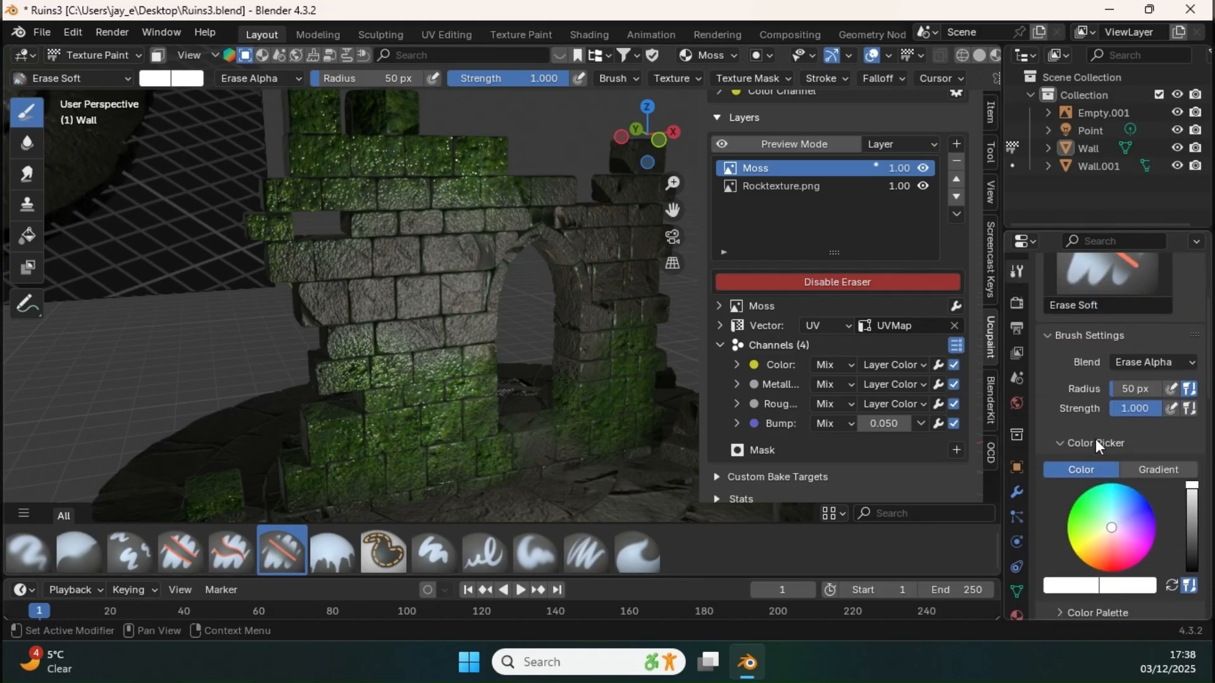
{"action": "scroll", "coordinate": [1095, 377], "scroll_direction": "down", "scroll_amount": 3}
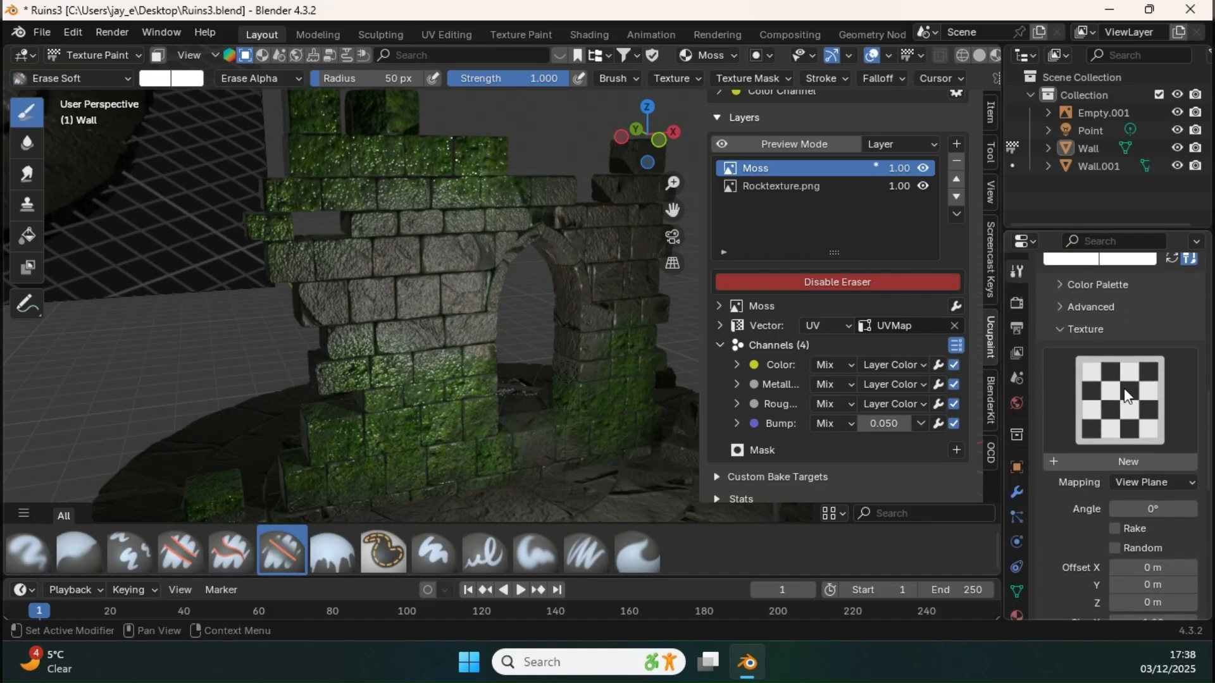
{"action": "left_click", "coordinate": [1128, 461]}
{"action": "left_click", "coordinate": [1188, 463]}
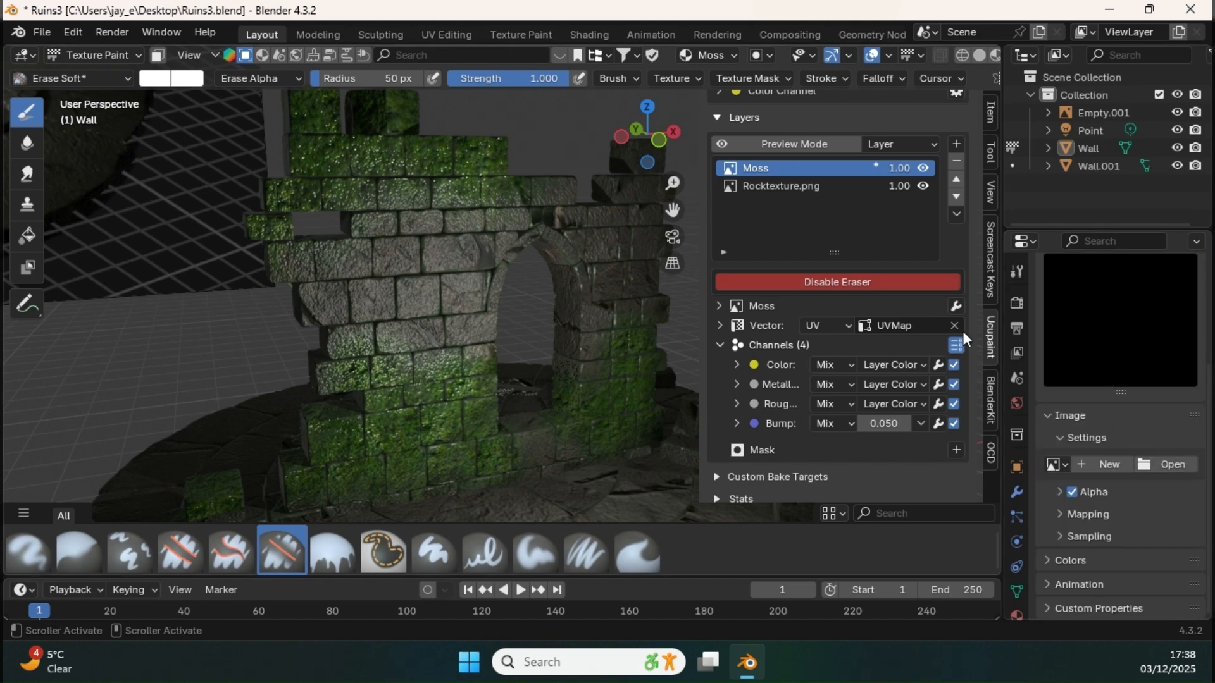
{"action": "left_click", "coordinate": [1150, 457]}
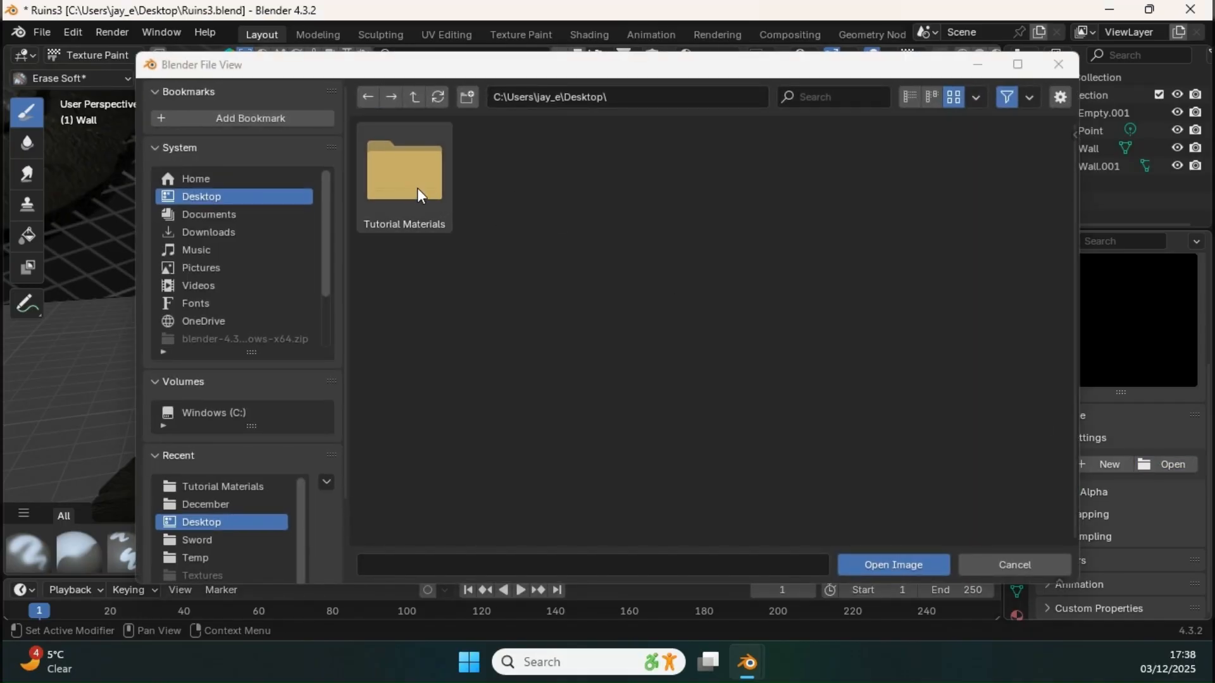
{"action": "double_click", "coordinate": [419, 186]}
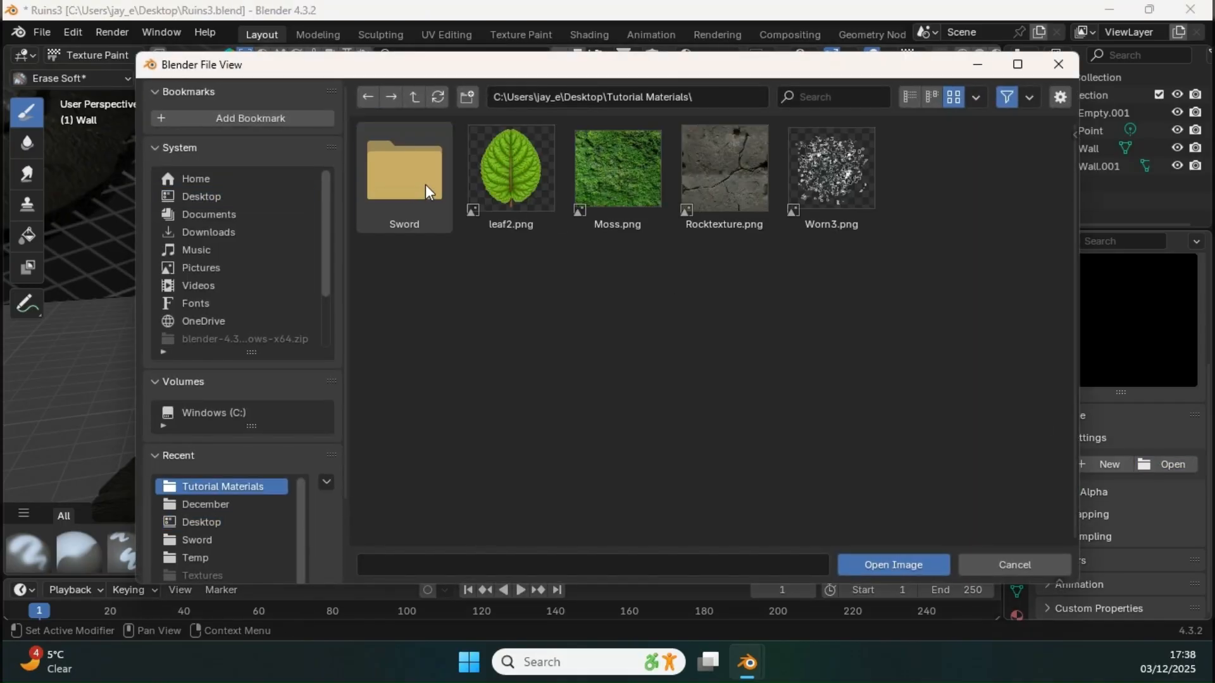
{"action": "left_click", "coordinate": [845, 182]}
{"action": "left_click", "coordinate": [874, 563]}
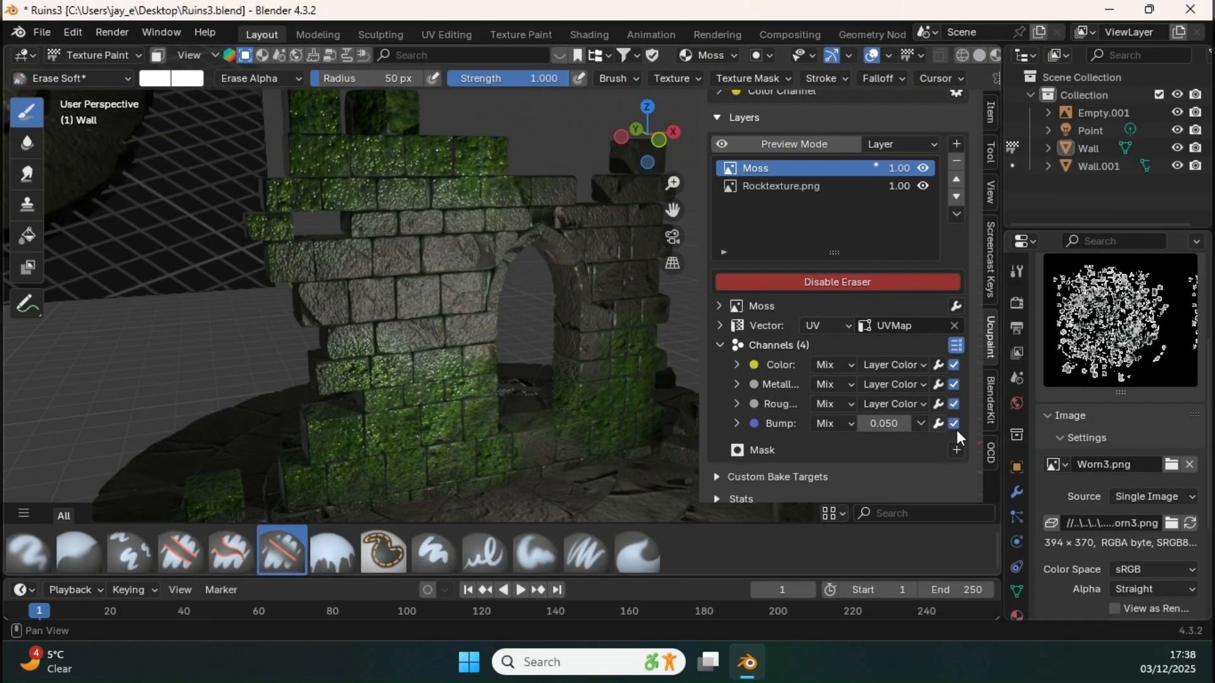
Erase a patch of moss with the textured eraser on the upper bricks beside the arch
{"action": "middle_click_drag", "start_coordinate": [494, 252], "coordinate": [474, 241]}
{"action": "mouse_move", "coordinate": [519, 223]}
{"action": "middle_mouse_down", "text": "shift"}
{"action": "mouse_move", "coordinate": [586, 246]}
{"action": "mouse_move", "coordinate": [524, 230]}
{"action": "mouse_move", "coordinate": [515, 246]}
{"action": "mouse_move", "coordinate": [515, 213]}
{"action": "mouse_move", "coordinate": [500, 212]}
{"action": "middle_mouse_up", "text": "shift"}
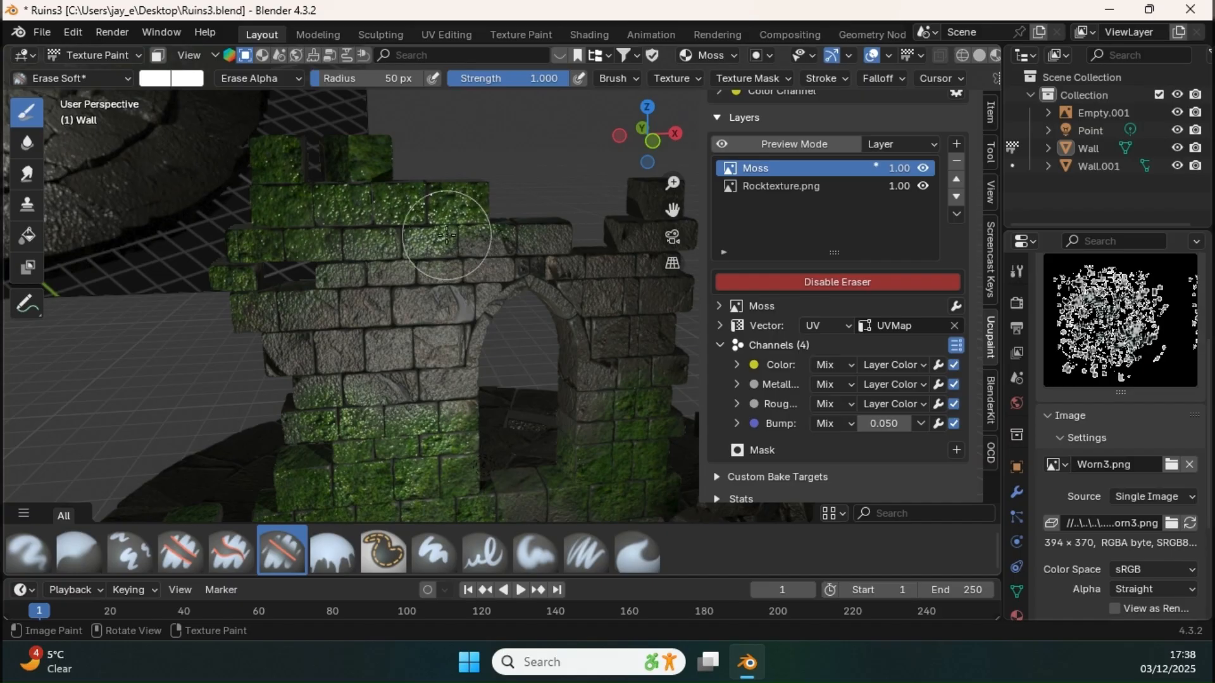
{"action": "left_click_drag", "start_coordinate": [443, 234], "coordinate": [469, 248]}
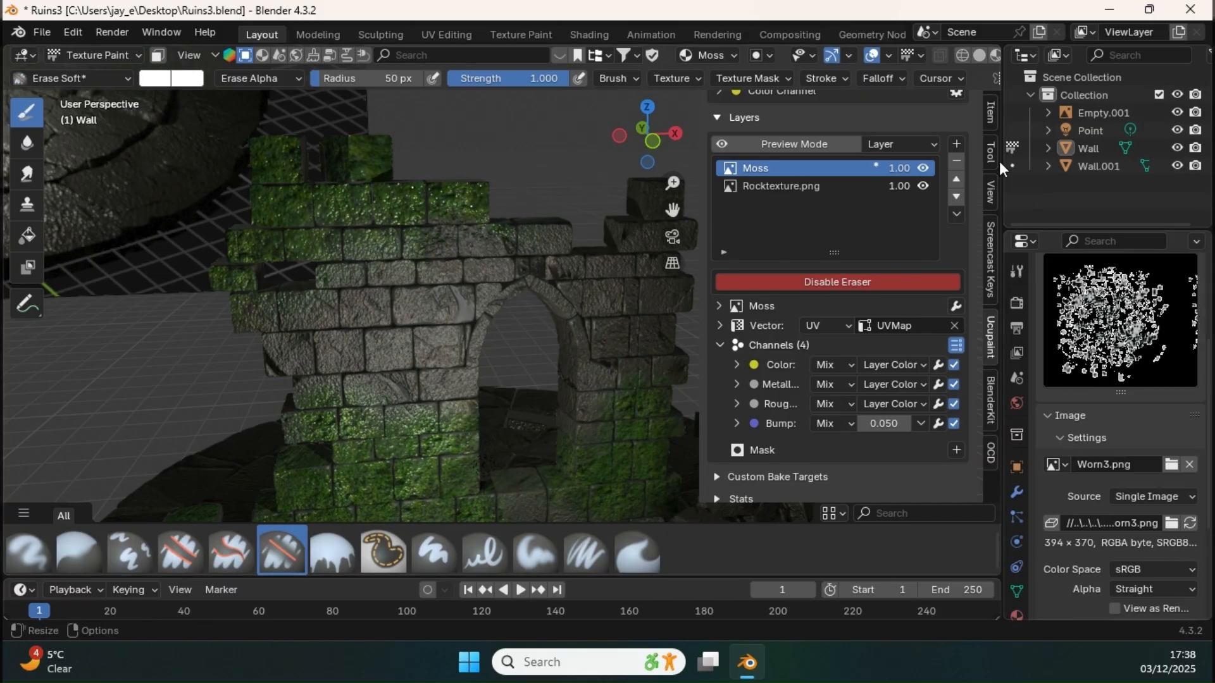
Enable the Screencast Keys overlay and return to the Ucupaint settings
{"action": "left_click", "coordinate": [988, 222]}
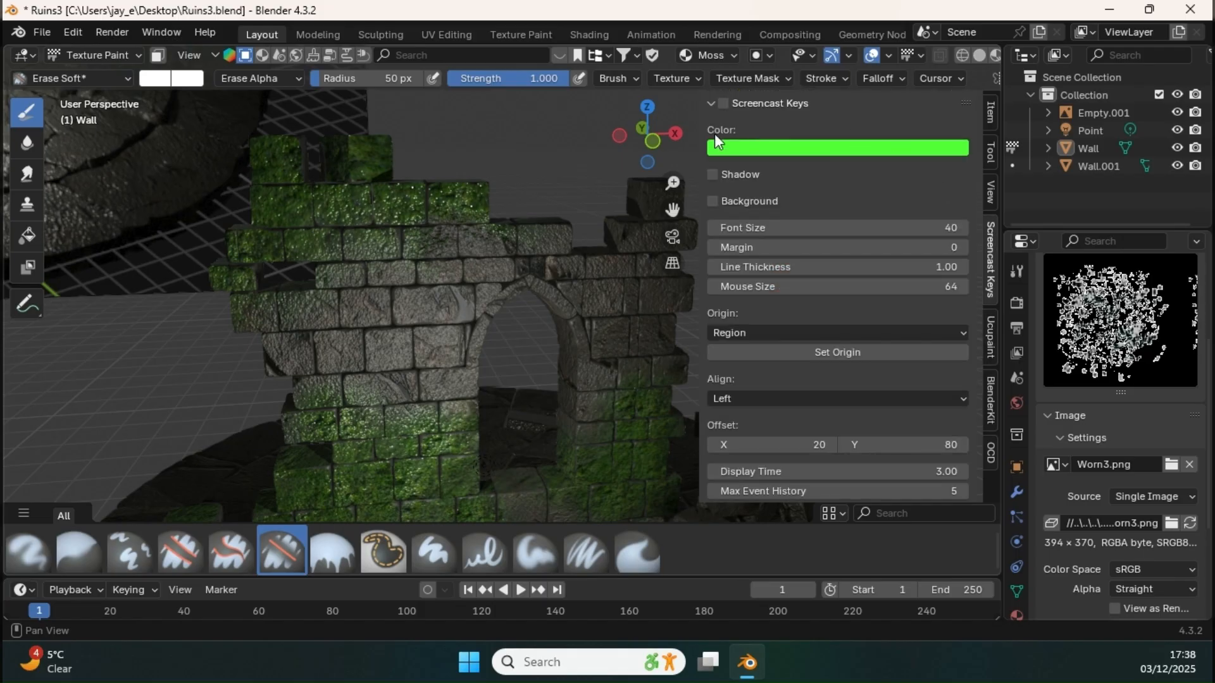
{"action": "left_click", "coordinate": [723, 104]}
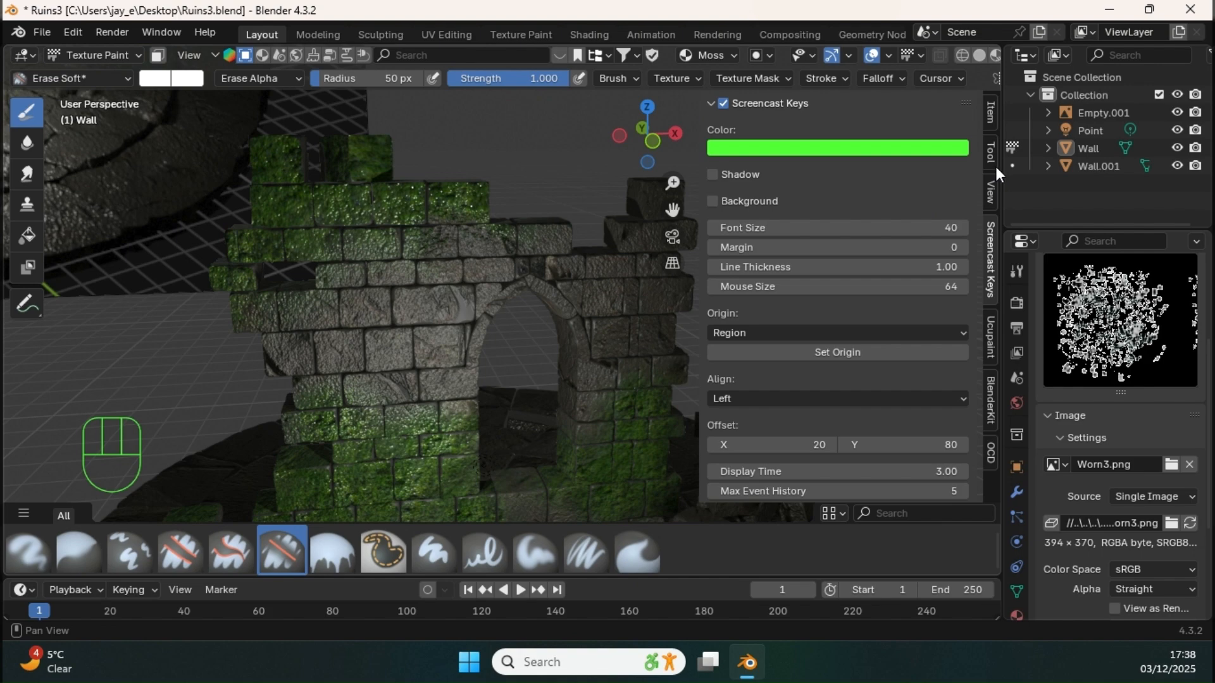
{"action": "left_click", "coordinate": [991, 345]}
Check the eraser's texture and stroke settings, and wear away moss along the wall's upper brick rows beside the arch
{"action": "scroll", "coordinate": [1054, 469], "scroll_direction": "down", "scroll_amount": 5}
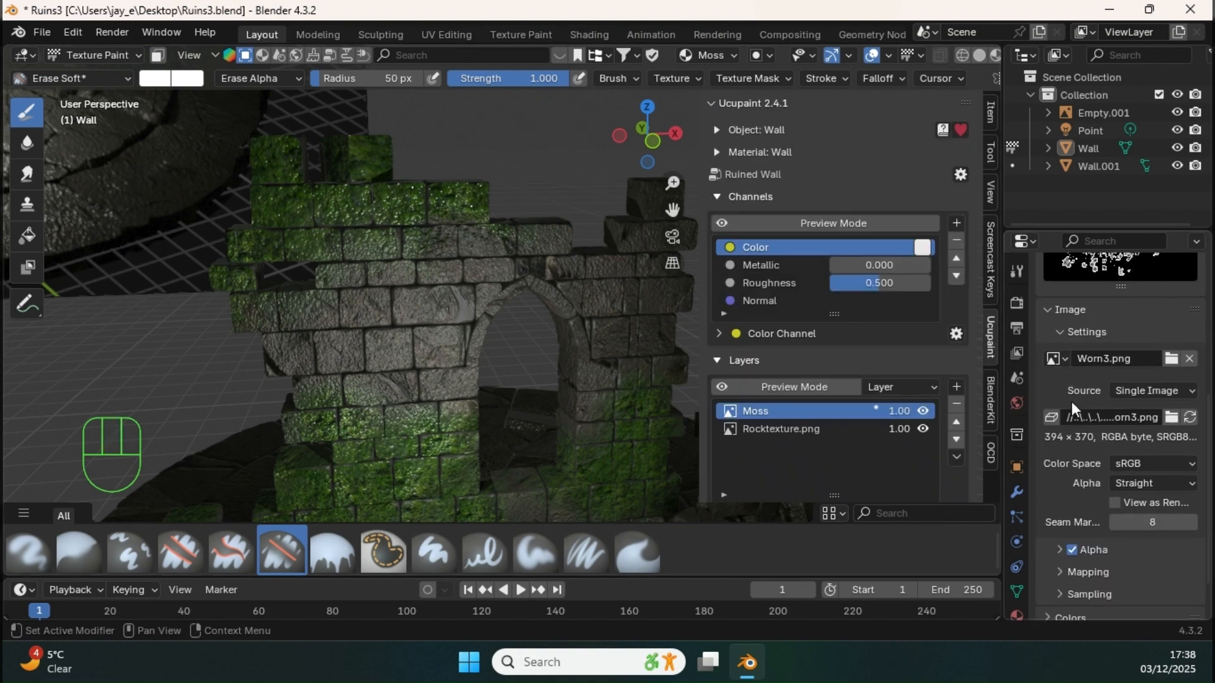
{"action": "left_click", "coordinate": [1016, 272]}
{"action": "scroll", "coordinate": [1082, 342], "scroll_direction": "down", "scroll_amount": 8}
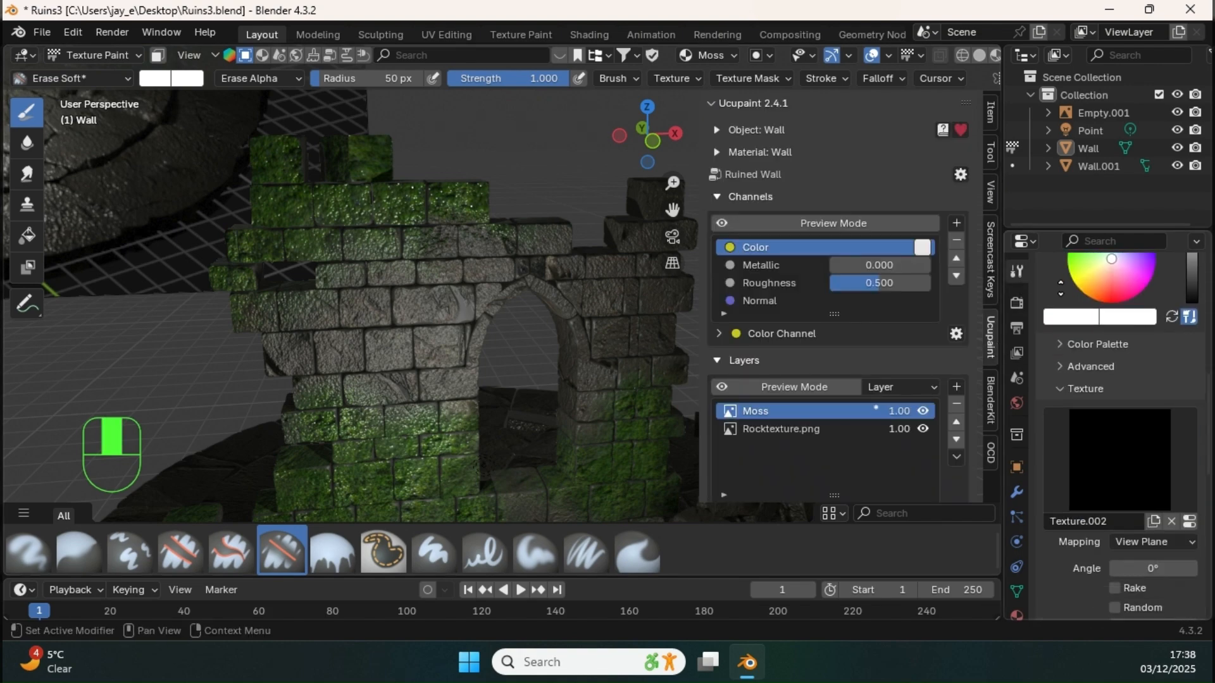
{"action": "scroll", "coordinate": [1089, 362], "scroll_direction": "down", "scroll_amount": 10}
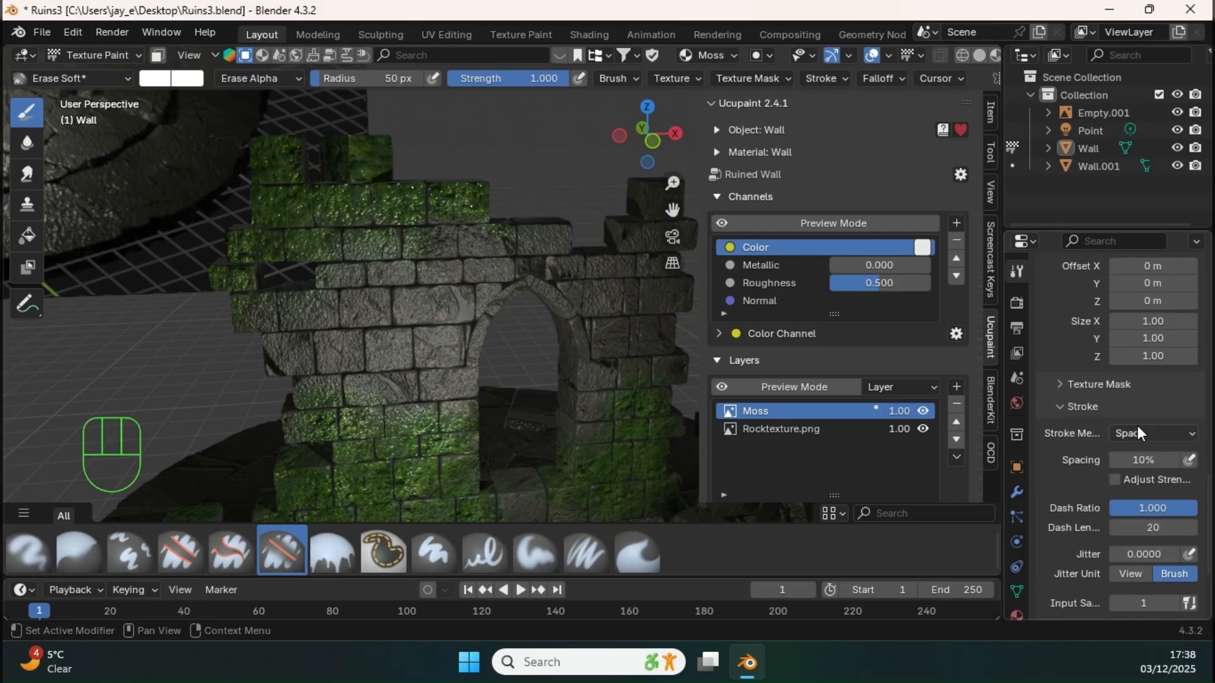
{"action": "mouse_move", "coordinate": [414, 243]}
{"action": "middle_mouse_down", "text": "shift"}
{"action": "mouse_move", "coordinate": [490, 268]}
{"action": "mouse_move", "coordinate": [426, 249]}
{"action": "middle_mouse_up", "text": "shift"}
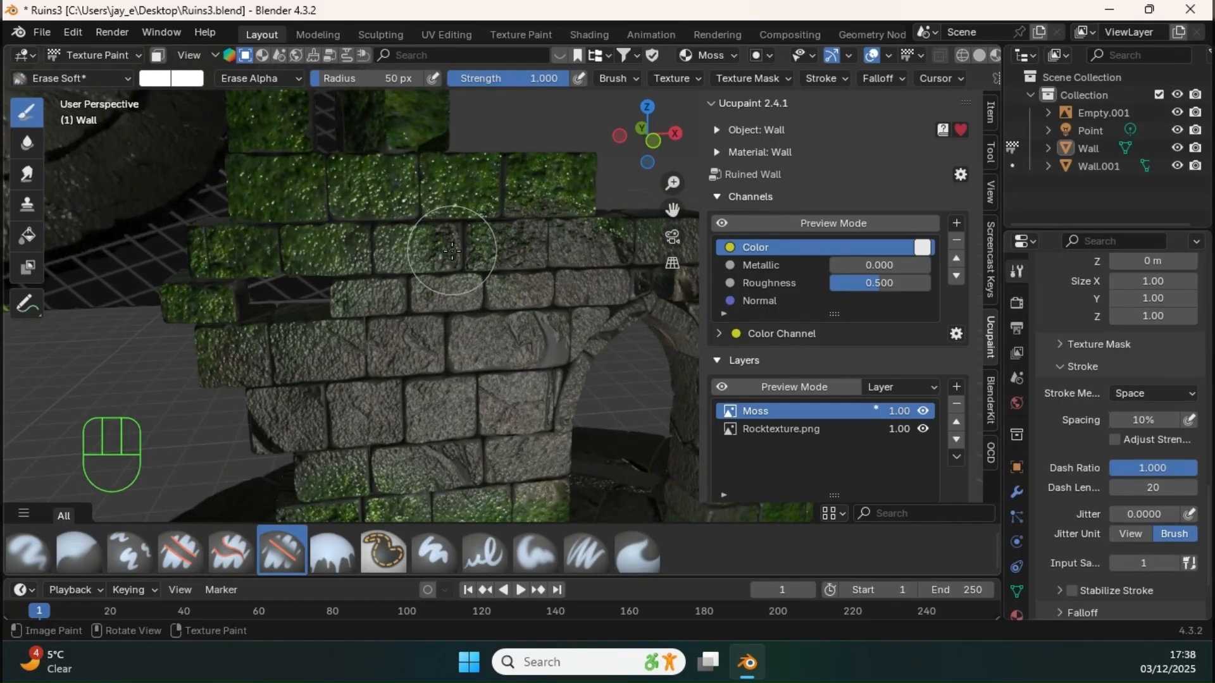
{"action": "mouse_move", "coordinate": [426, 249]}
{"action": "left_mouse_down"}
{"action": "mouse_move", "coordinate": [478, 249]}
{"action": "mouse_move", "coordinate": [484, 231]}
{"action": "mouse_move", "coordinate": [461, 202]}
{"action": "mouse_move", "coordinate": [512, 194]}
{"action": "mouse_move", "coordinate": [515, 211]}
{"action": "mouse_move", "coordinate": [578, 239]}
{"action": "left_mouse_up"}
{"action": "middle_click_drag", "start_coordinate": [577, 238], "coordinate": [462, 260], "text": "shift"}
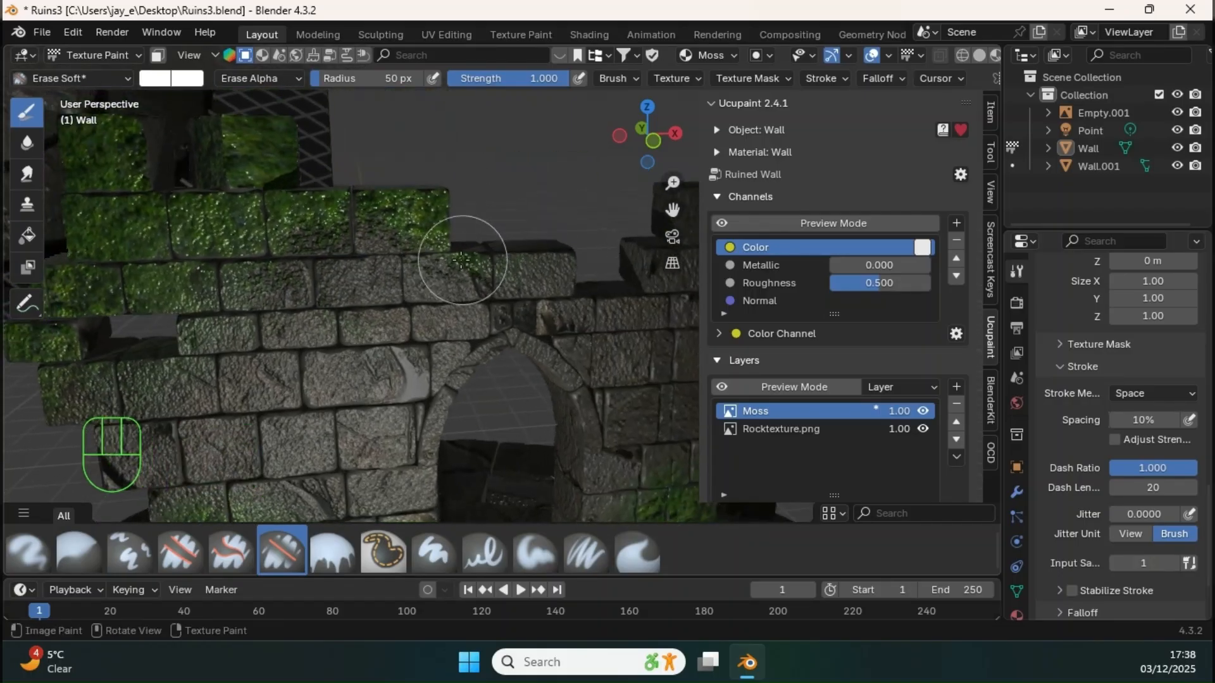
{"action": "middle_click_drag", "start_coordinate": [407, 211], "coordinate": [376, 260], "text": "shift"}
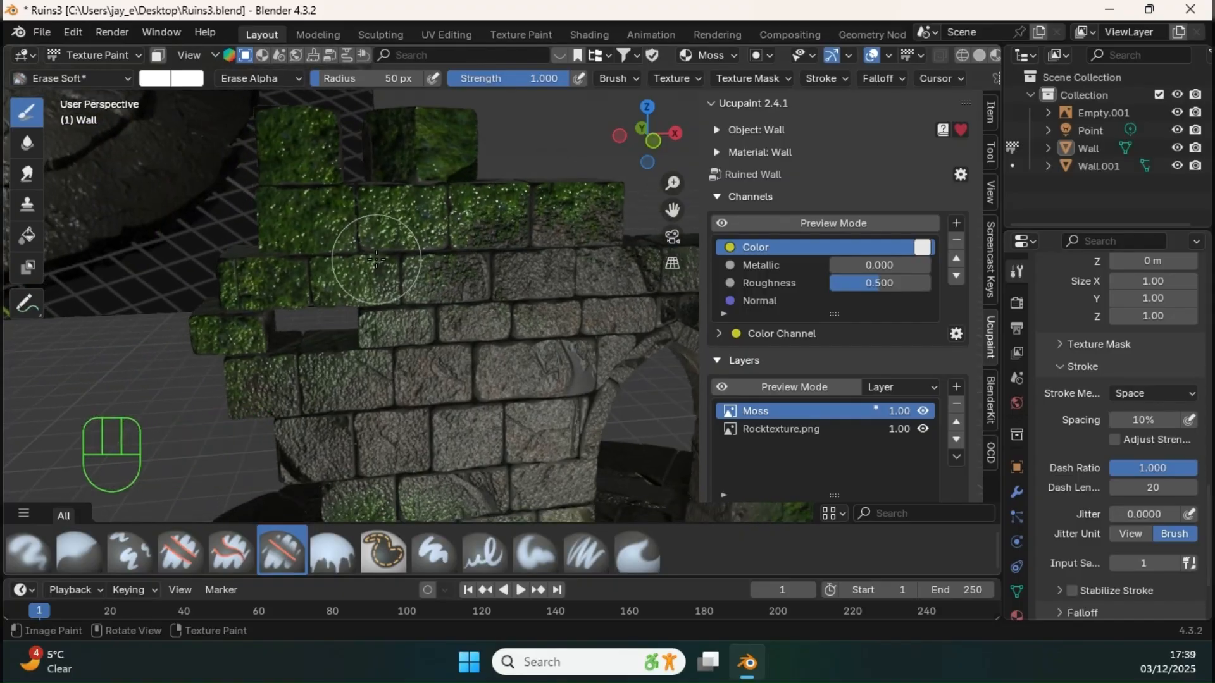
{"action": "left_click_drag", "start_coordinate": [359, 287], "coordinate": [312, 285]}
Break up the moss edge on the lower bricks of the wall section to the left of the arch
{"action": "mouse_move", "coordinate": [312, 284]}
{"action": "middle_mouse_down", "text": "shift"}
{"action": "mouse_move", "coordinate": [403, 266]}
{"action": "mouse_move", "coordinate": [420, 155]}
{"action": "mouse_move", "coordinate": [443, 345]}
{"action": "middle_mouse_up", "text": "shift"}
{"action": "middle_click_drag", "start_coordinate": [443, 344], "coordinate": [457, 316], "text": "shift"}
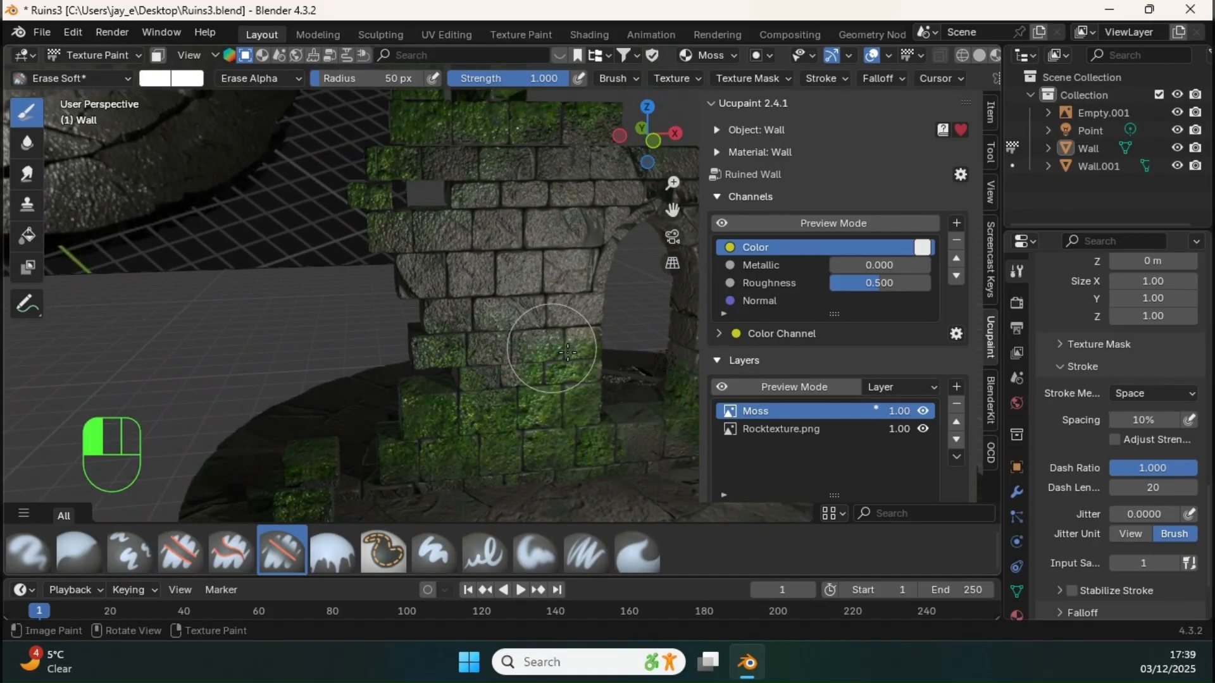
{"action": "middle_click_drag", "start_coordinate": [568, 352], "coordinate": [476, 275], "text": "shift"}
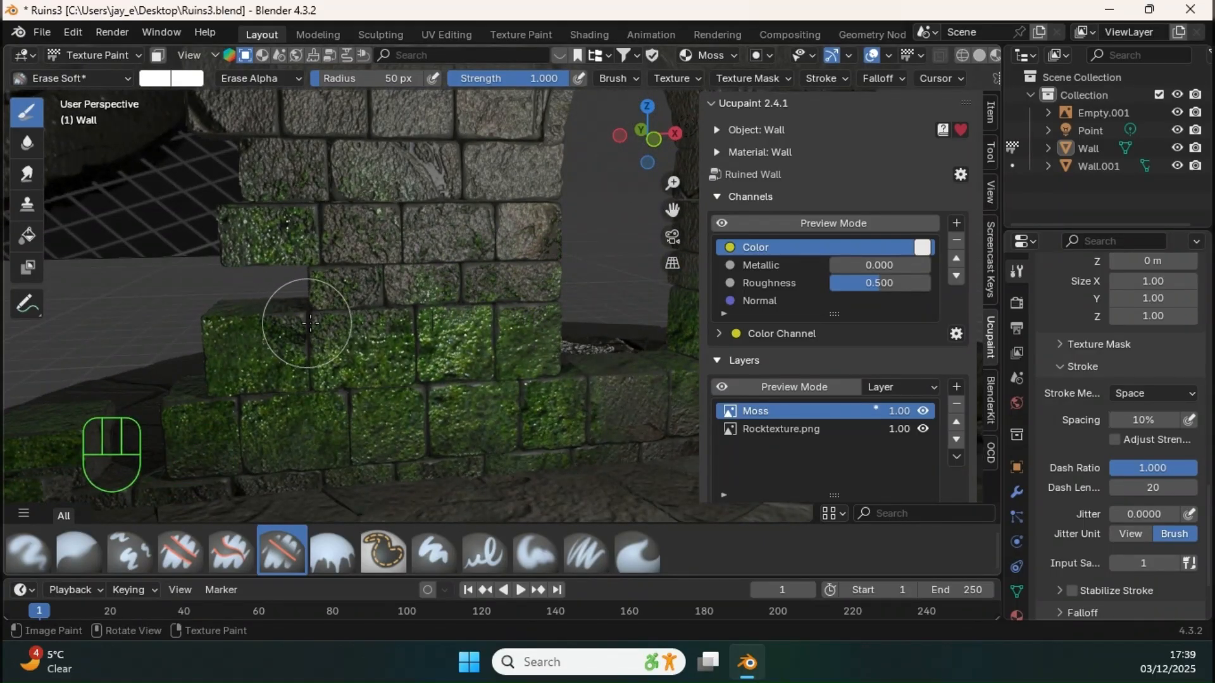
{"action": "middle_click_drag", "start_coordinate": [310, 322], "coordinate": [534, 319], "text": "ctrl"}
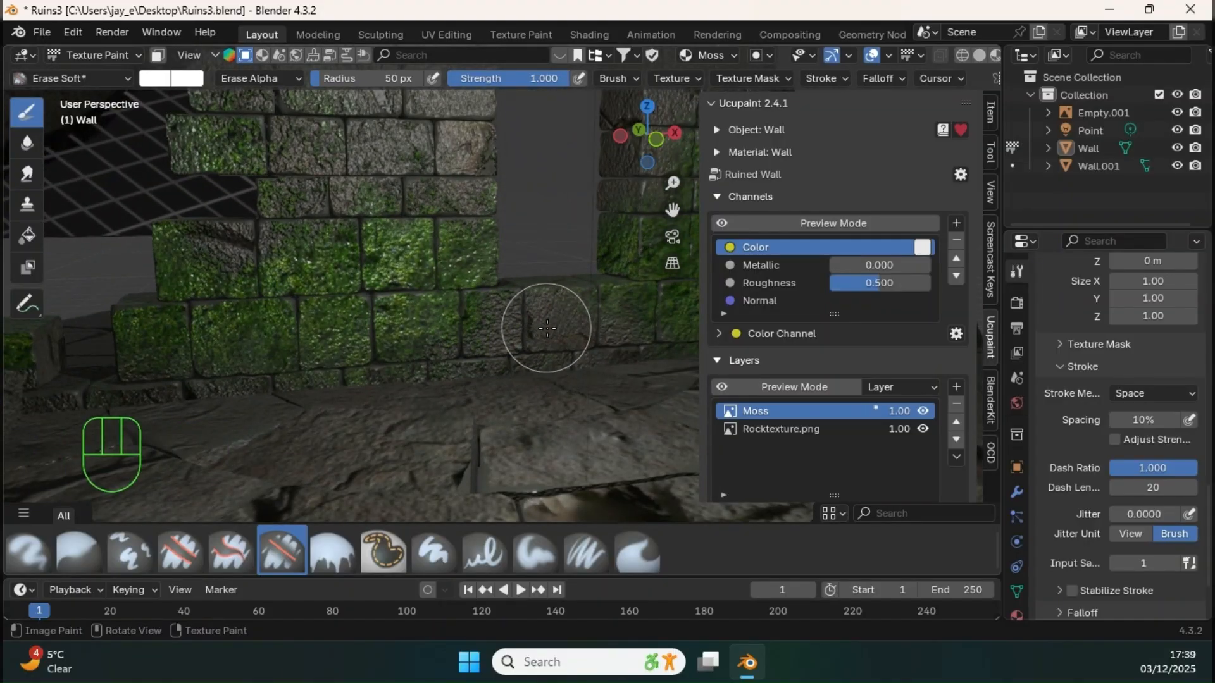
Erase moss in worn patches on the arch's sill and the base of the pillar to its right
{"action": "mouse_move", "coordinate": [520, 326]}
{"action": "middle_mouse_down", "text": "shift"}
{"action": "mouse_move", "coordinate": [564, 312]}
{"action": "mouse_move", "coordinate": [573, 333]}
{"action": "mouse_move", "coordinate": [537, 290]}
{"action": "mouse_move", "coordinate": [563, 291]}
{"action": "mouse_move", "coordinate": [430, 236]}
{"action": "middle_mouse_up", "text": "shift"}
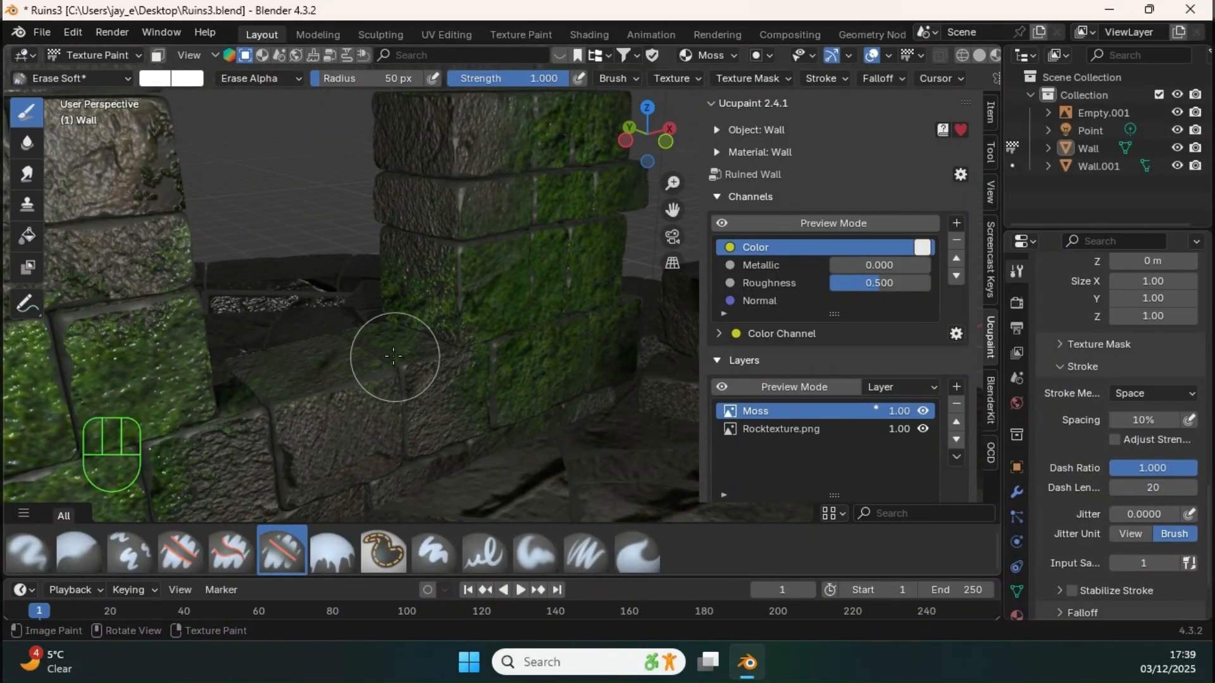
{"action": "middle_click_drag", "start_coordinate": [543, 346], "coordinate": [471, 345], "text": "shift"}
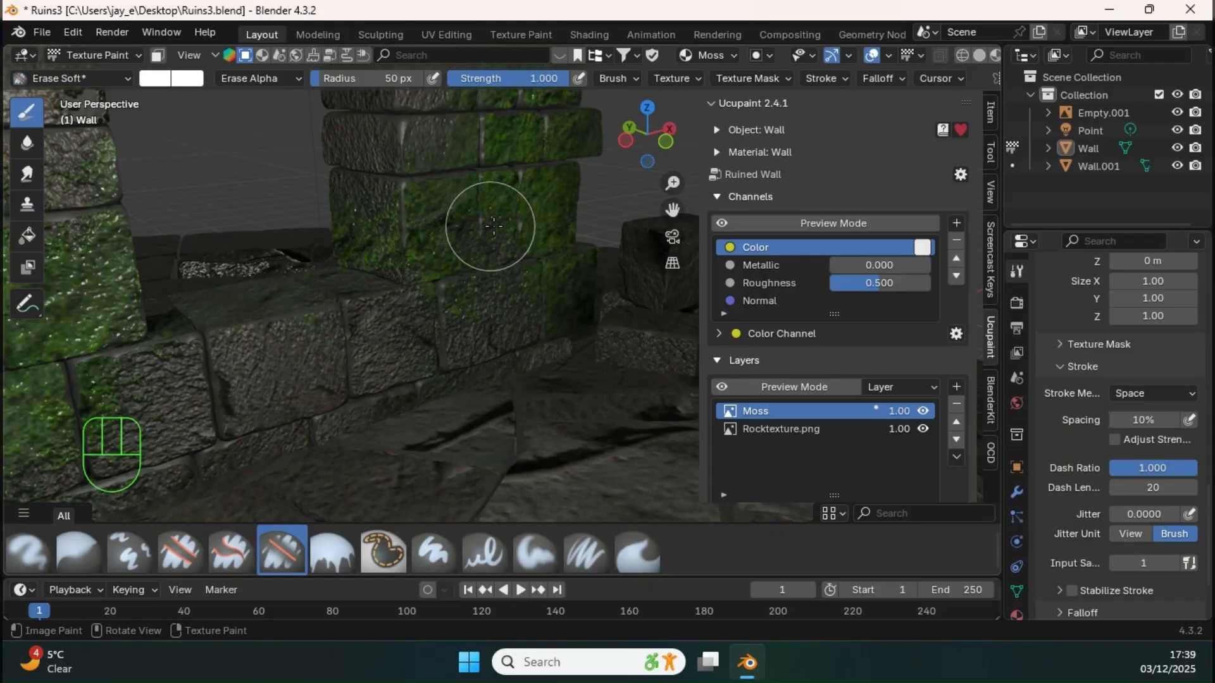
{"action": "middle_click_drag", "start_coordinate": [494, 226], "coordinate": [460, 281], "text": "ctrl"}
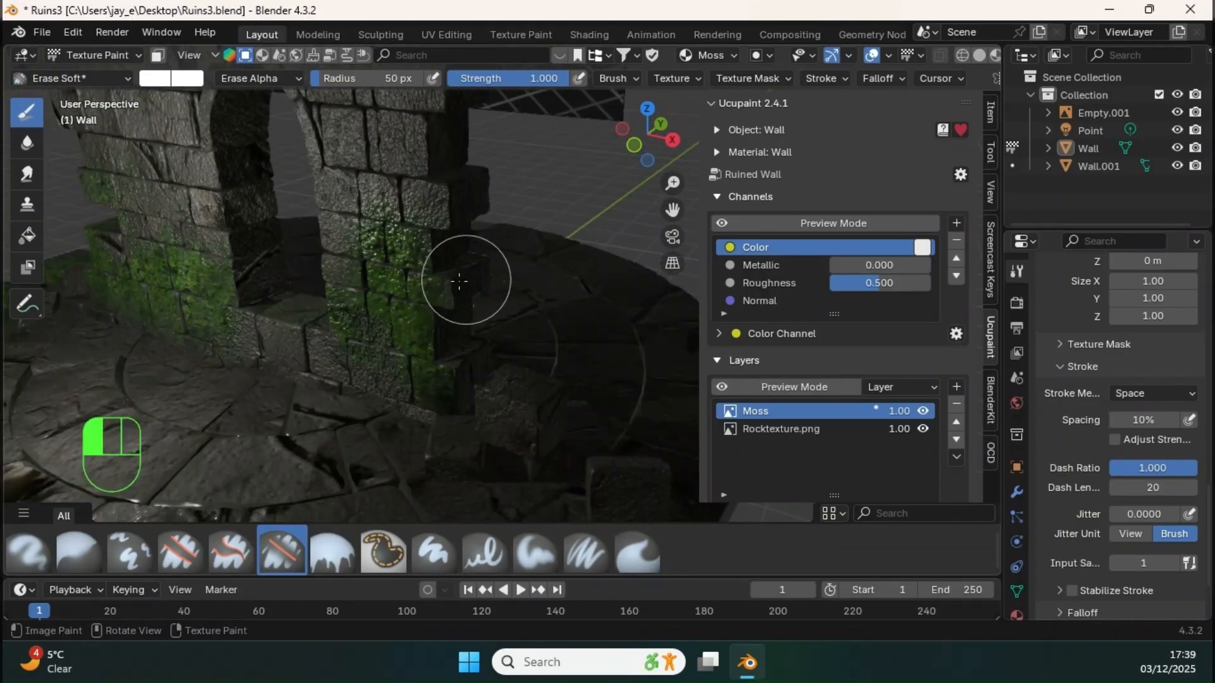
Wear away moss on the fallen blocks beside the wall's base, undoing an unwanted stroke
{"action": "middle_click_drag", "start_coordinate": [370, 288], "coordinate": [521, 289]}
{"action": "middle_click_drag", "start_coordinate": [520, 289], "coordinate": [465, 281]}
{"action": "middle_click_drag", "start_coordinate": [465, 282], "coordinate": [467, 290], "text": "shift"}
{"action": "middle_click_drag", "start_coordinate": [393, 387], "coordinate": [282, 362], "text": "ctrl"}
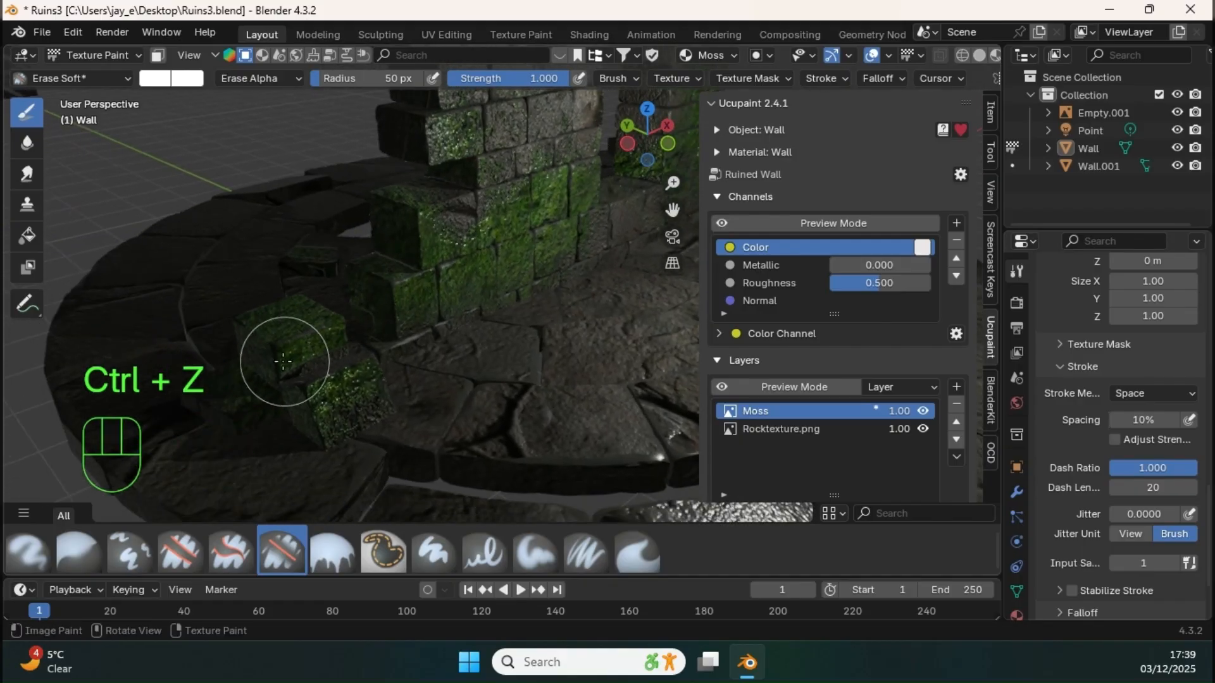
{"action": "middle_click_drag", "start_coordinate": [393, 340], "coordinate": [506, 275], "text": "ctrl"}
{"action": "middle_click_drag", "start_coordinate": [506, 275], "coordinate": [462, 295], "text": "shift"}
{"action": "mouse_move", "coordinate": [462, 294]}
{"action": "middle_mouse_down"}
{"action": "mouse_move", "coordinate": [449, 286]}
{"action": "mouse_move", "coordinate": [501, 217]}
{"action": "mouse_move", "coordinate": [481, 253]}
{"action": "mouse_move", "coordinate": [401, 320]}
{"action": "mouse_move", "coordinate": [470, 286]}
{"action": "mouse_move", "coordinate": [420, 244]}
{"action": "mouse_move", "coordinate": [430, 264]}
{"action": "mouse_move", "coordinate": [399, 212]}
{"action": "mouse_move", "coordinate": [418, 228]}
{"action": "mouse_move", "coordinate": [455, 221]}
{"action": "mouse_move", "coordinate": [501, 236]}
{"action": "mouse_move", "coordinate": [386, 183]}
{"action": "middle_mouse_up"}
{"action": "middle_click_drag", "start_coordinate": [576, 294], "coordinate": [489, 268], "text": "shift"}
{"action": "middle_click_drag", "start_coordinate": [645, 352], "coordinate": [513, 239], "text": "shift"}
{"action": "middle_click_drag", "start_coordinate": [514, 310], "coordinate": [511, 269], "text": "shift"}
{"action": "middle_click_drag", "start_coordinate": [511, 268], "coordinate": [504, 267]}
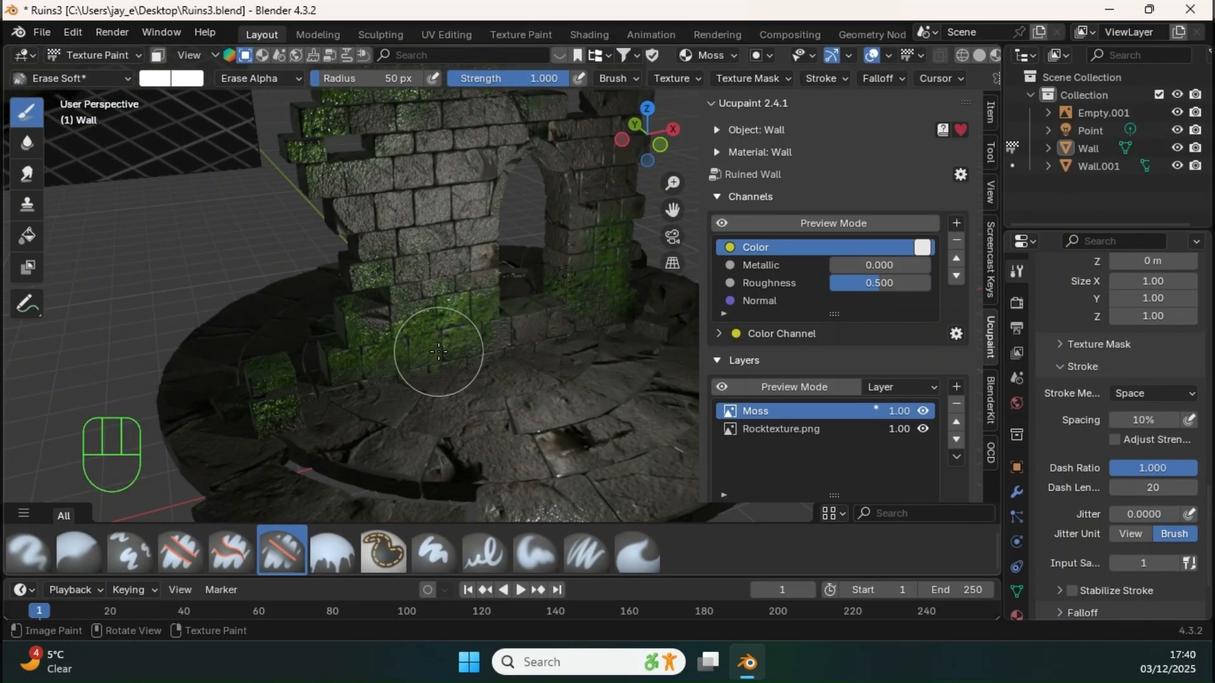
Switch texture painting to the ground, undo the last change, and return to the wall
{"action": "key", "text": "alt+q"}
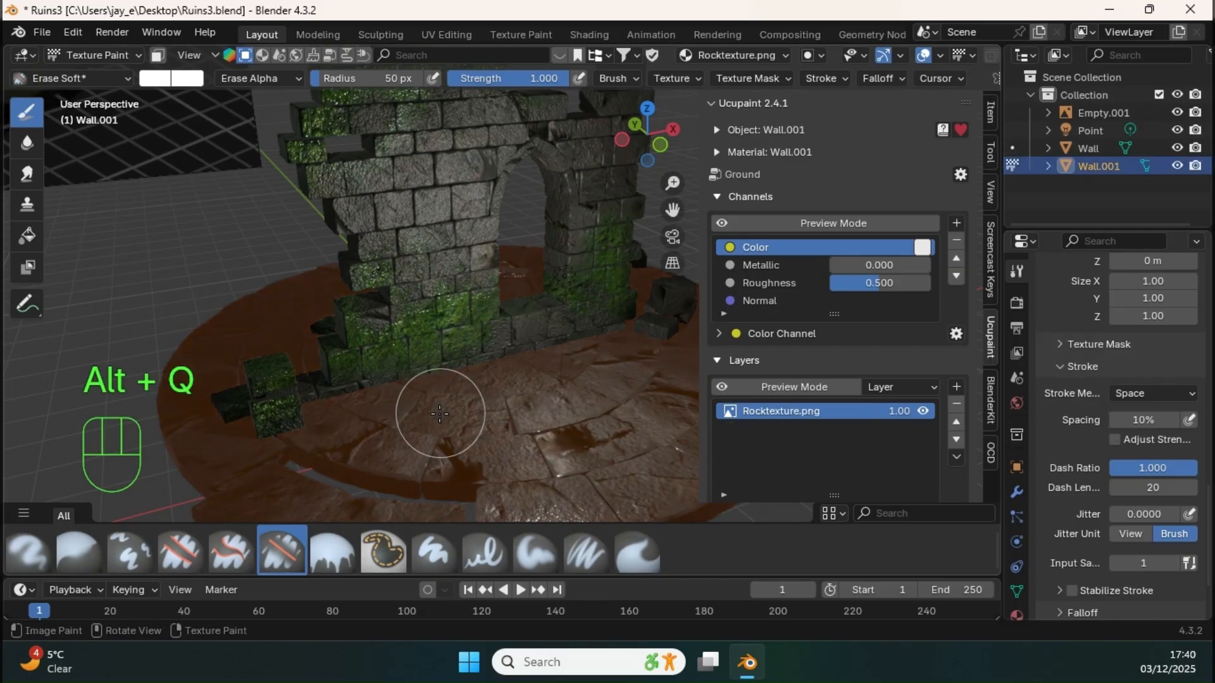
{"action": "key", "text": "ctrl+z"}
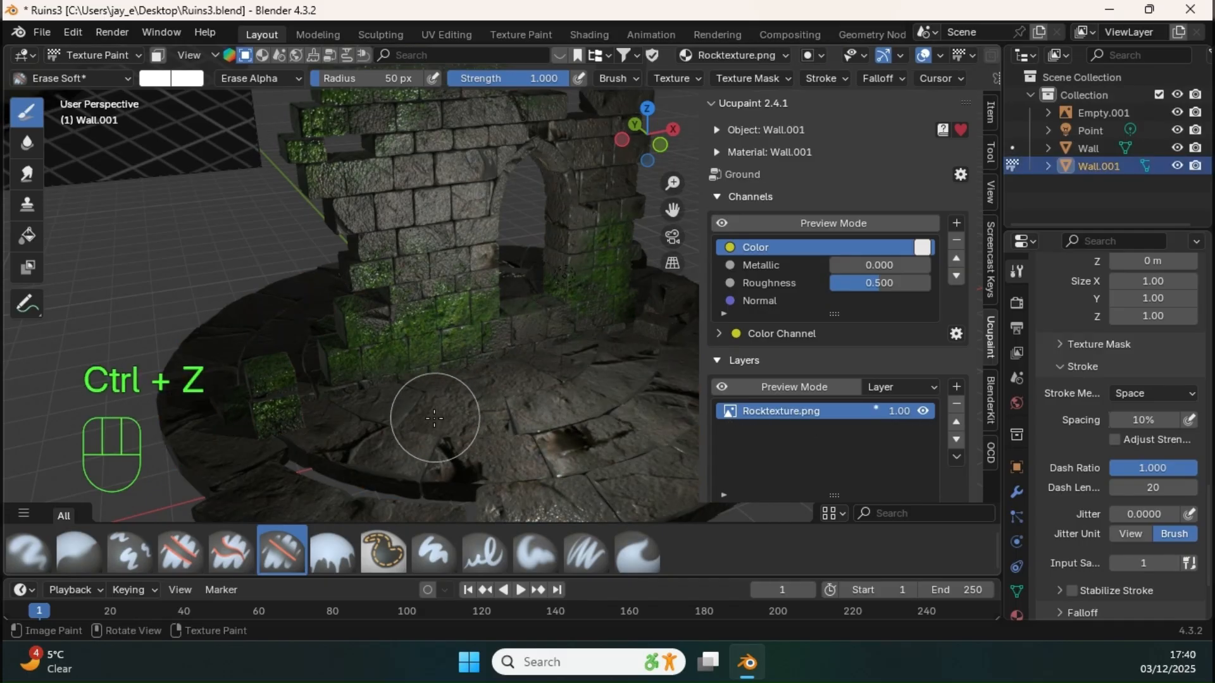
{"action": "key", "text": "alt"}
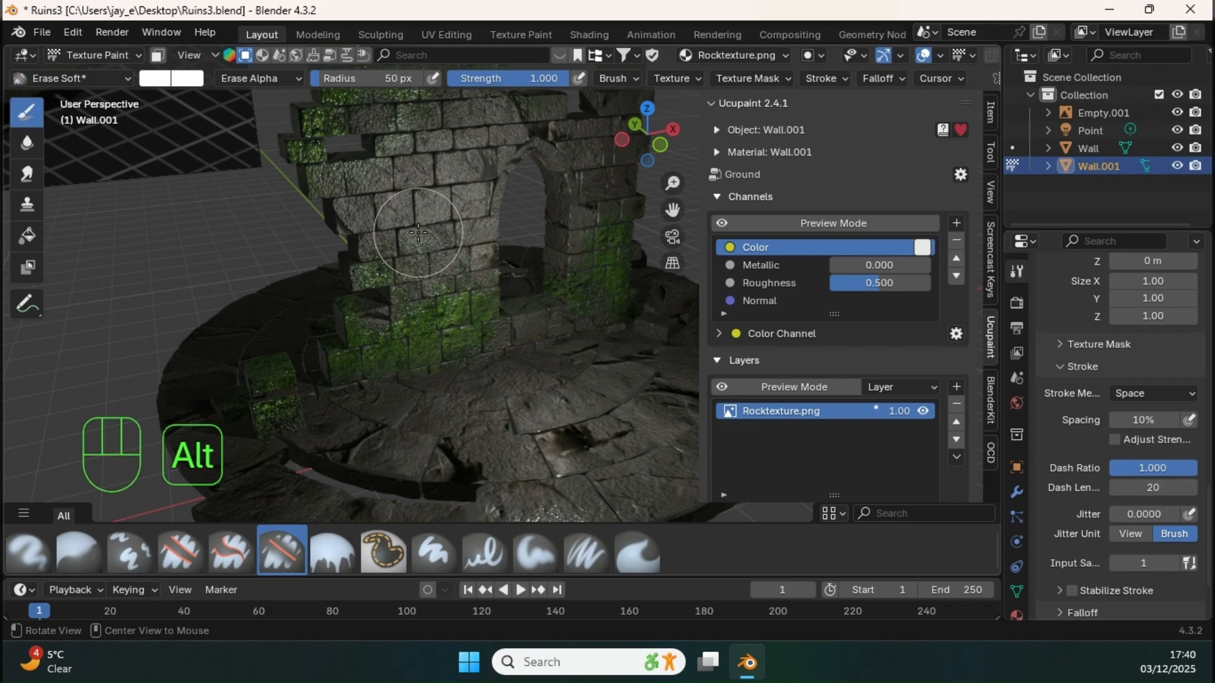
{"action": "key", "text": "alt+q"}
{"action": "key", "text": "alt+q"}
{"action": "key", "text": "alt+q"}
{"action": "key", "text": "alt+q"}
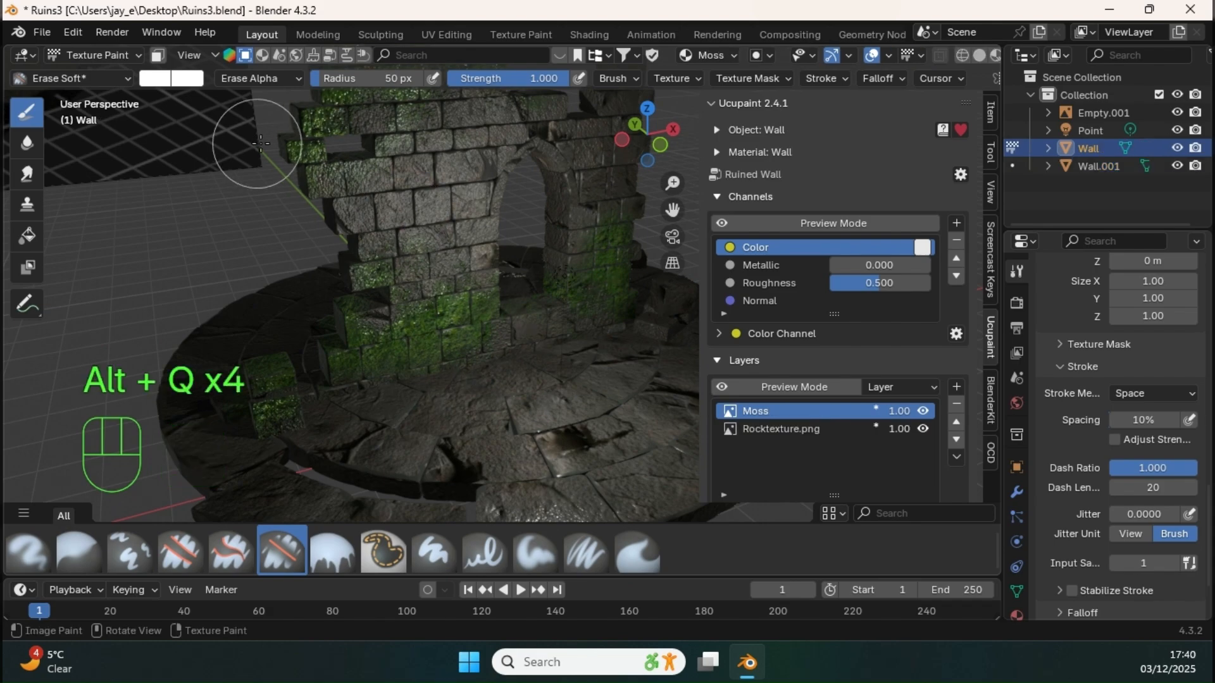
Switch texture painting from the wall to the ground object, Wall.001
{"action": "key", "text": "alt"}
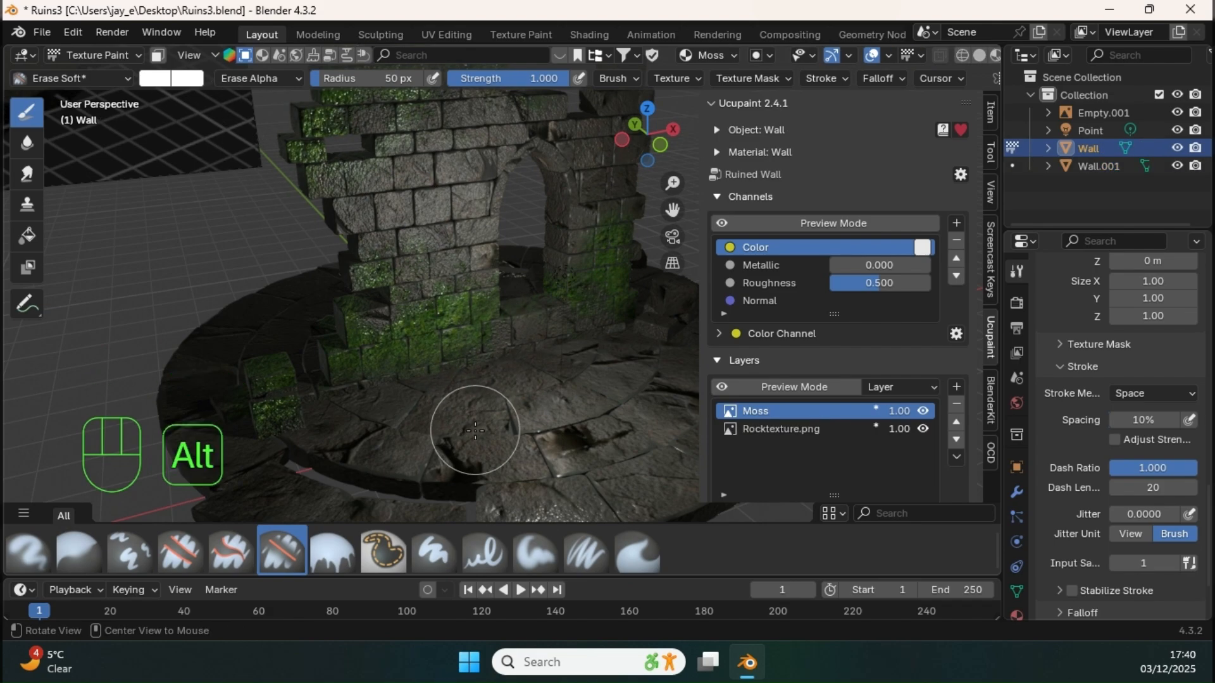
{"action": "key", "text": "alt+q"}
{"action": "key", "text": "alt+q"}
{"action": "key", "text": "alt+q"}
{"action": "key", "text": "alt+q"}
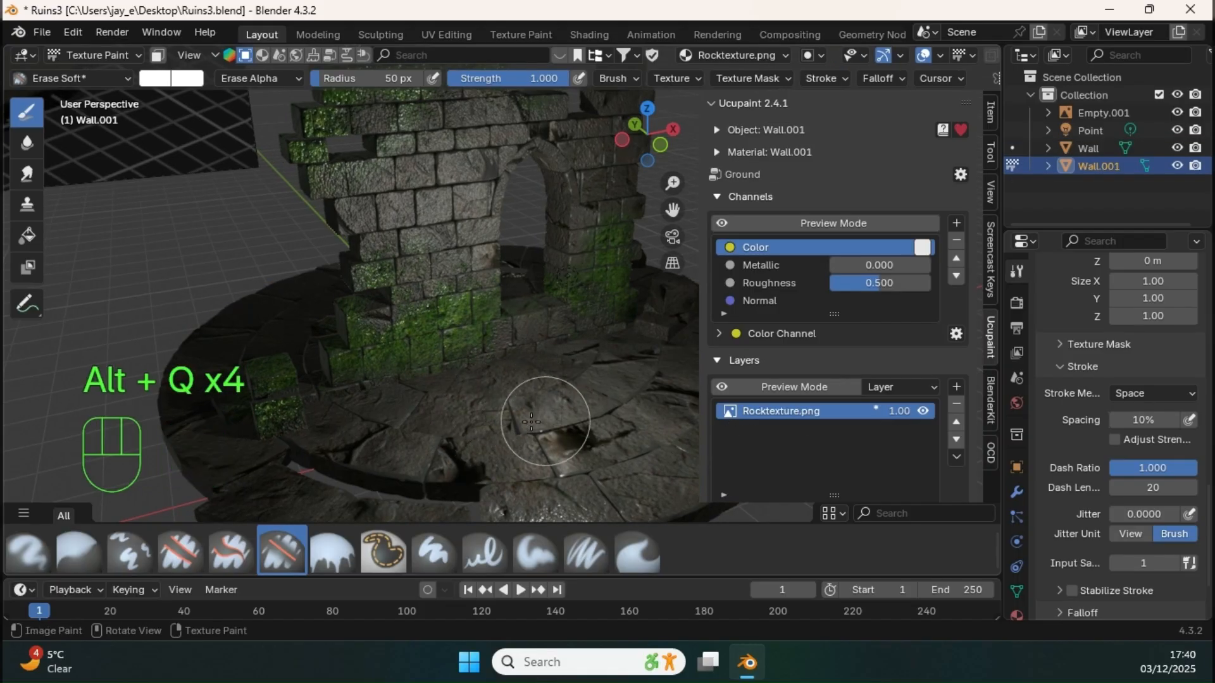
Switch to the Paint Soft brush for painting the ground
{"action": "middle_click_drag", "start_coordinate": [553, 423], "coordinate": [516, 372]}
{"action": "middle_click_drag", "start_coordinate": [517, 377], "coordinate": [514, 353], "text": "shift"}
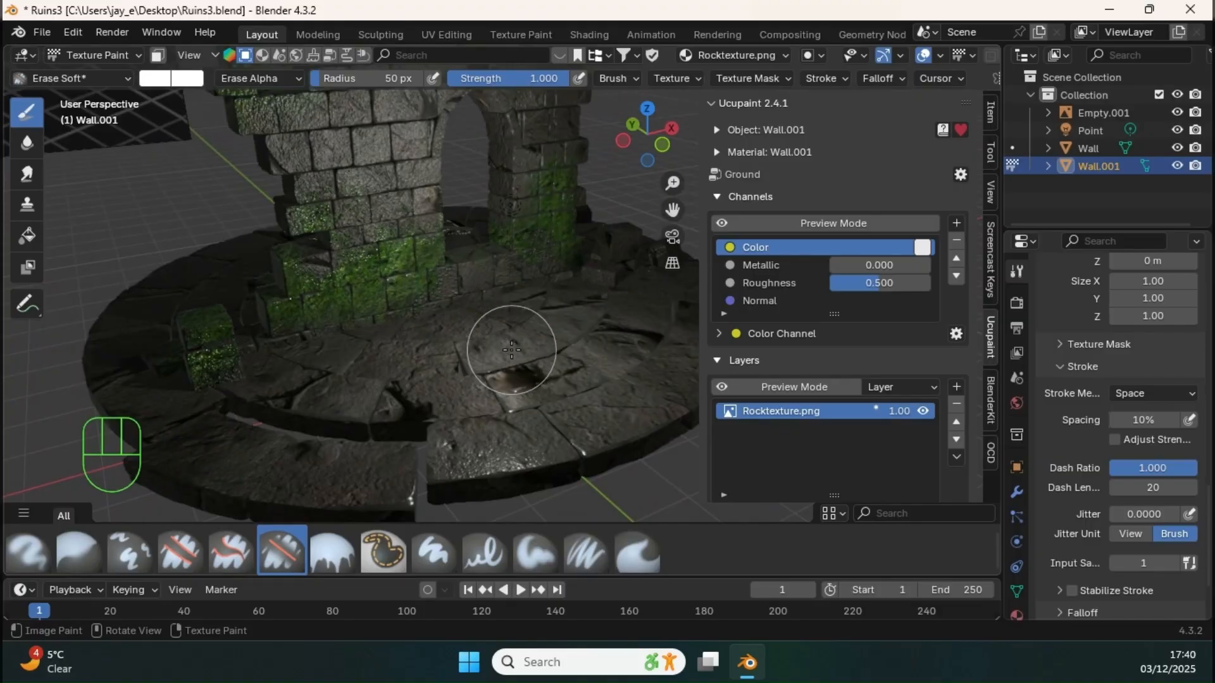
{"action": "left_click", "coordinate": [536, 551]}
{"action": "middle_click_drag", "start_coordinate": [457, 399], "coordinate": [481, 357], "text": "shift"}
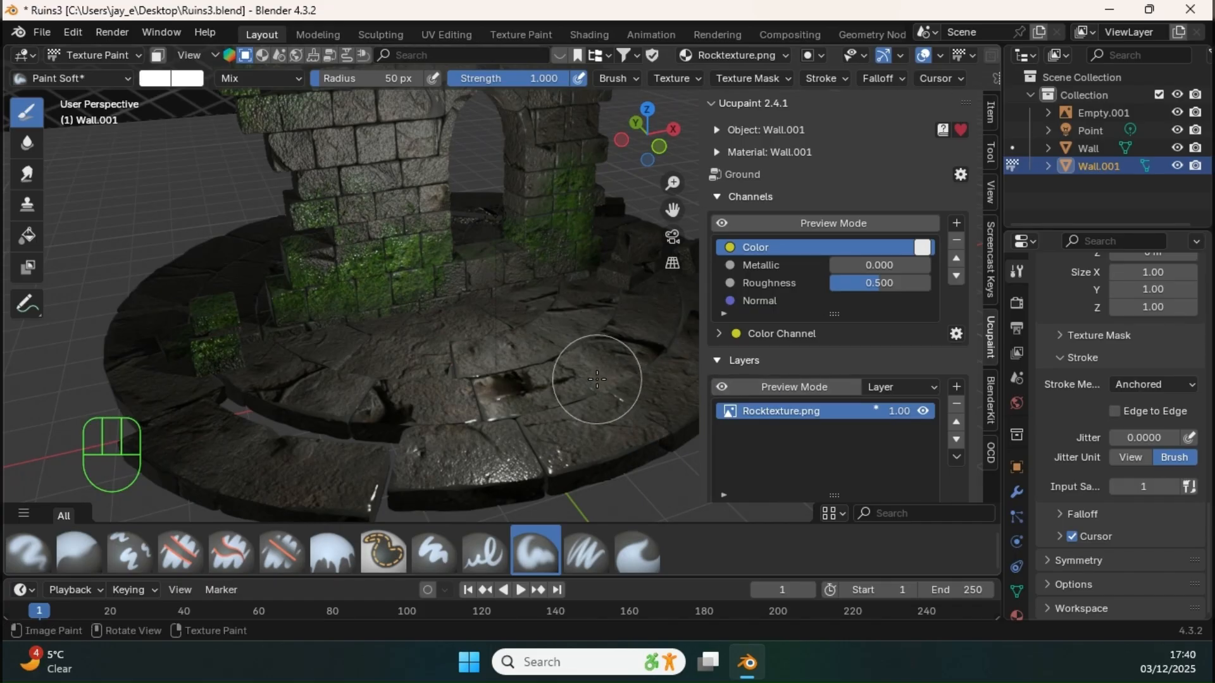
Add a new image layer named Floor Moss to the ground material, on the Color channel at 2048 resolution with 32 bit float
{"action": "mouse_move", "coordinate": [823, 456]}
{"action": "middle_mouse_down"}
{"action": "mouse_move", "coordinate": [834, 437]}
{"action": "mouse_move", "coordinate": [835, 265]}
{"action": "mouse_move", "coordinate": [838, 327]}
{"action": "middle_mouse_up"}
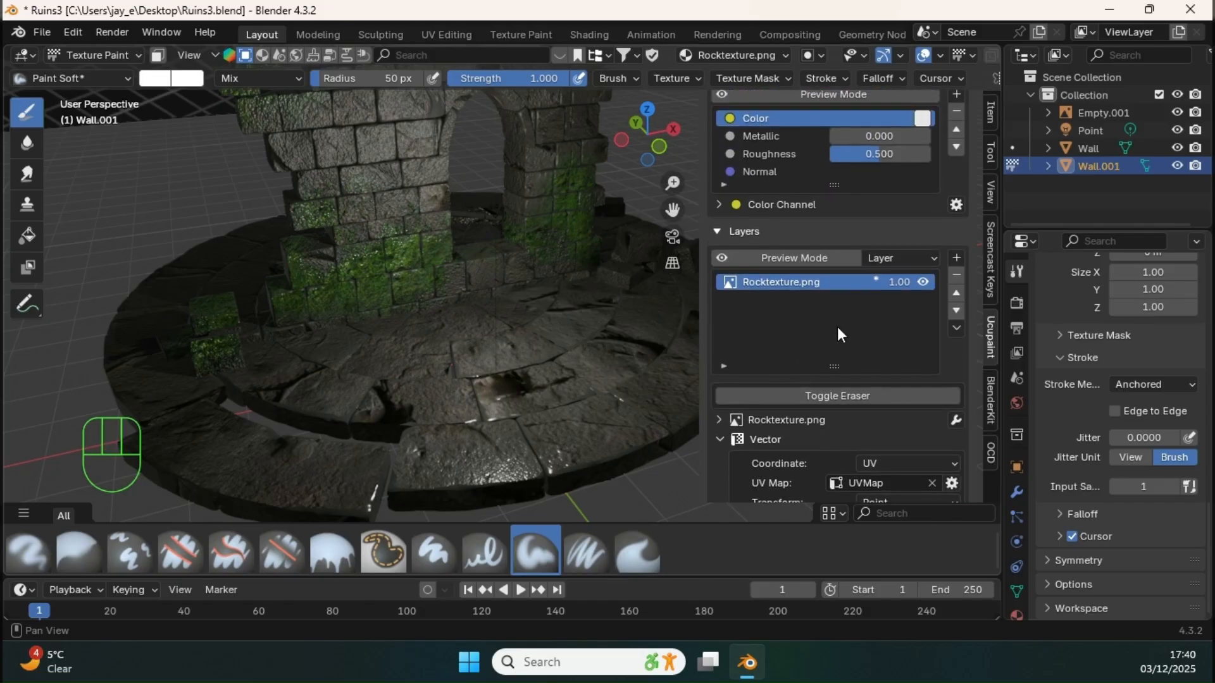
{"action": "left_click", "coordinate": [955, 257]}
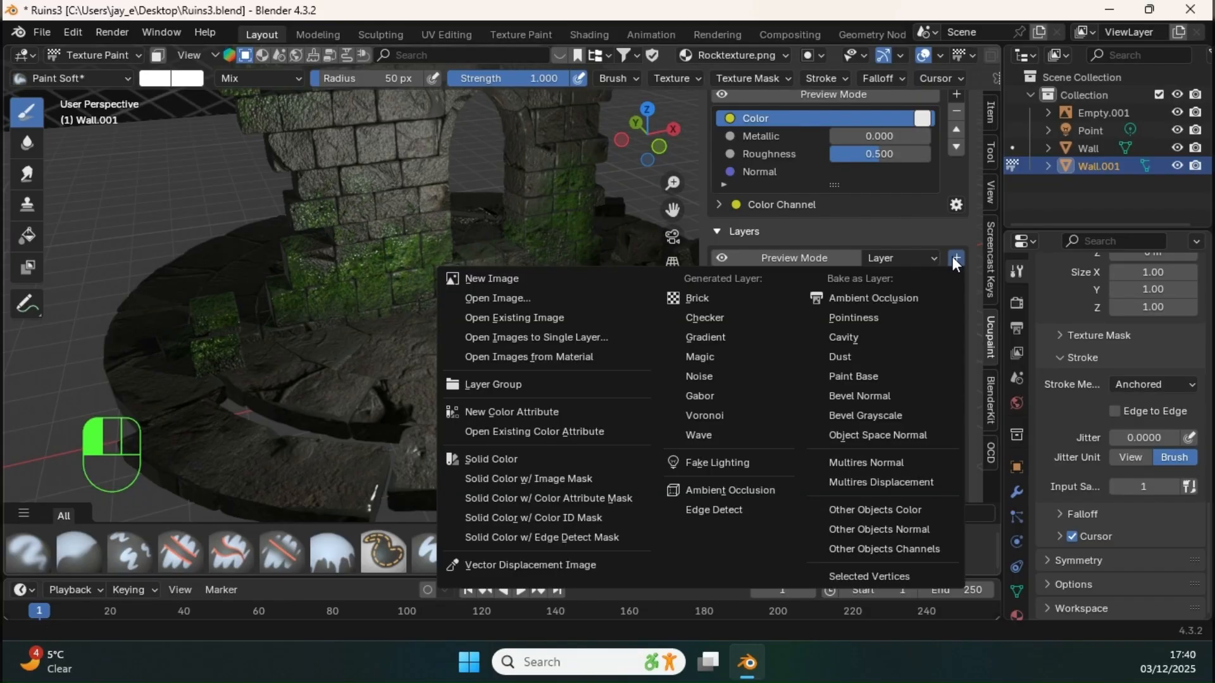
{"action": "left_click", "coordinate": [513, 279]}
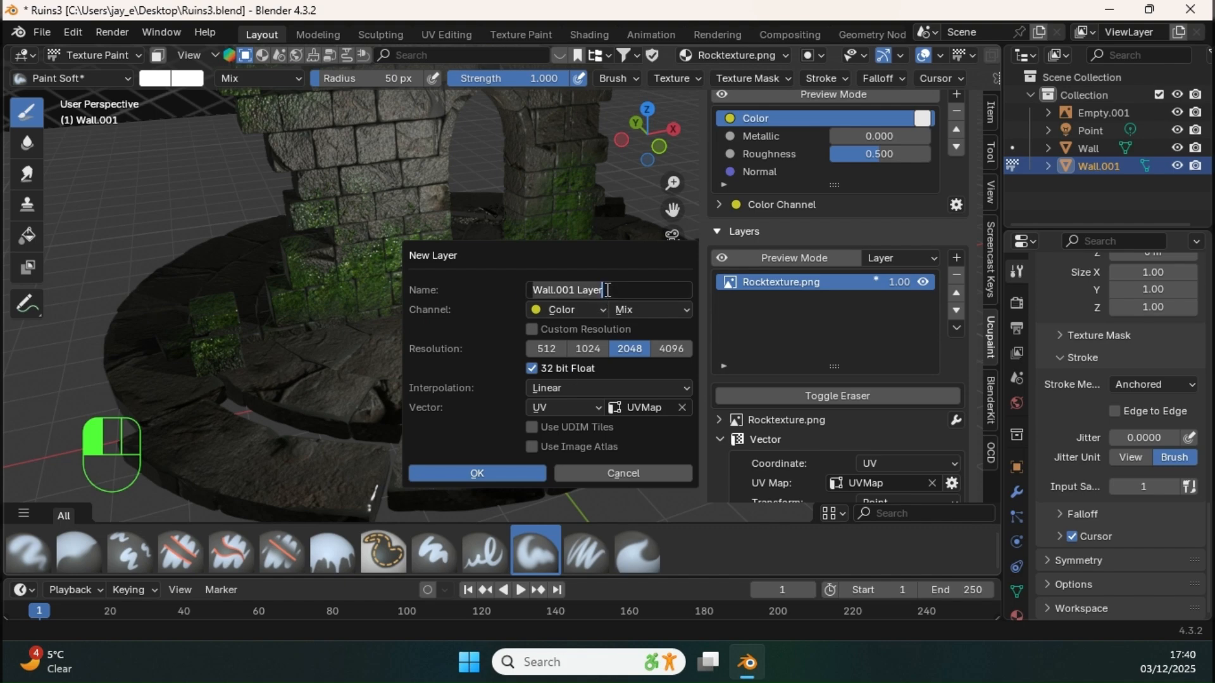
{"action": "key", "text": "shift"}
{"action": "type", "text": "Flo"}
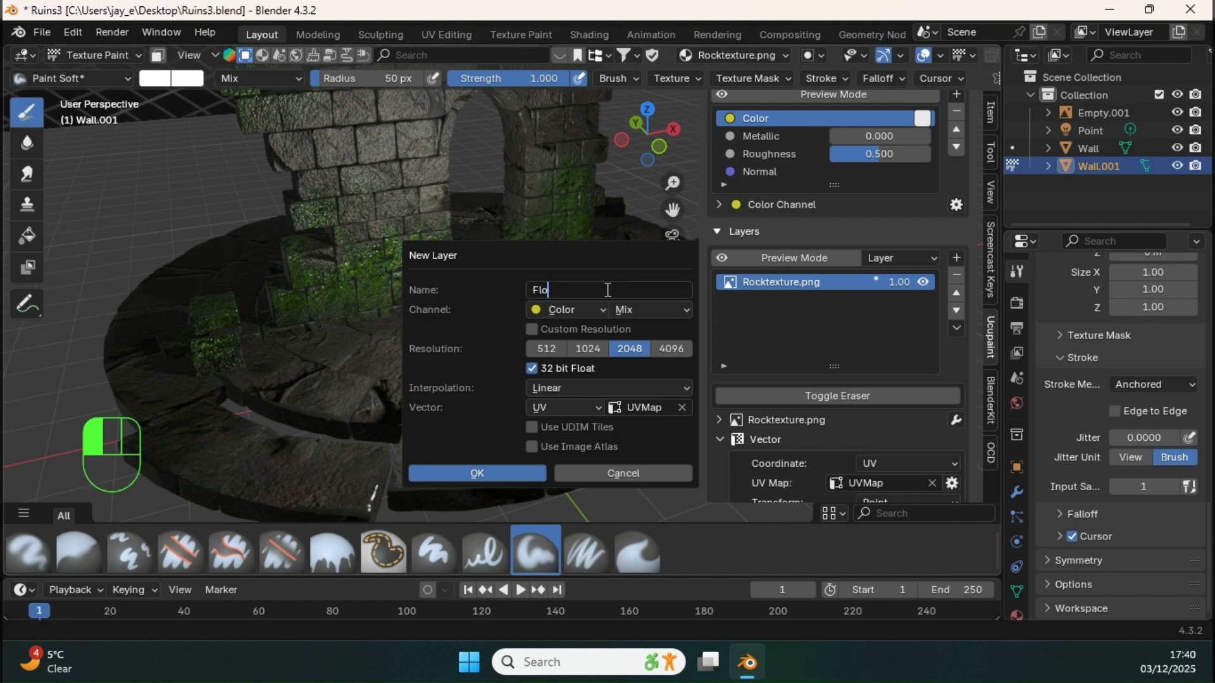
{"action": "type", "text": "or Moss"}
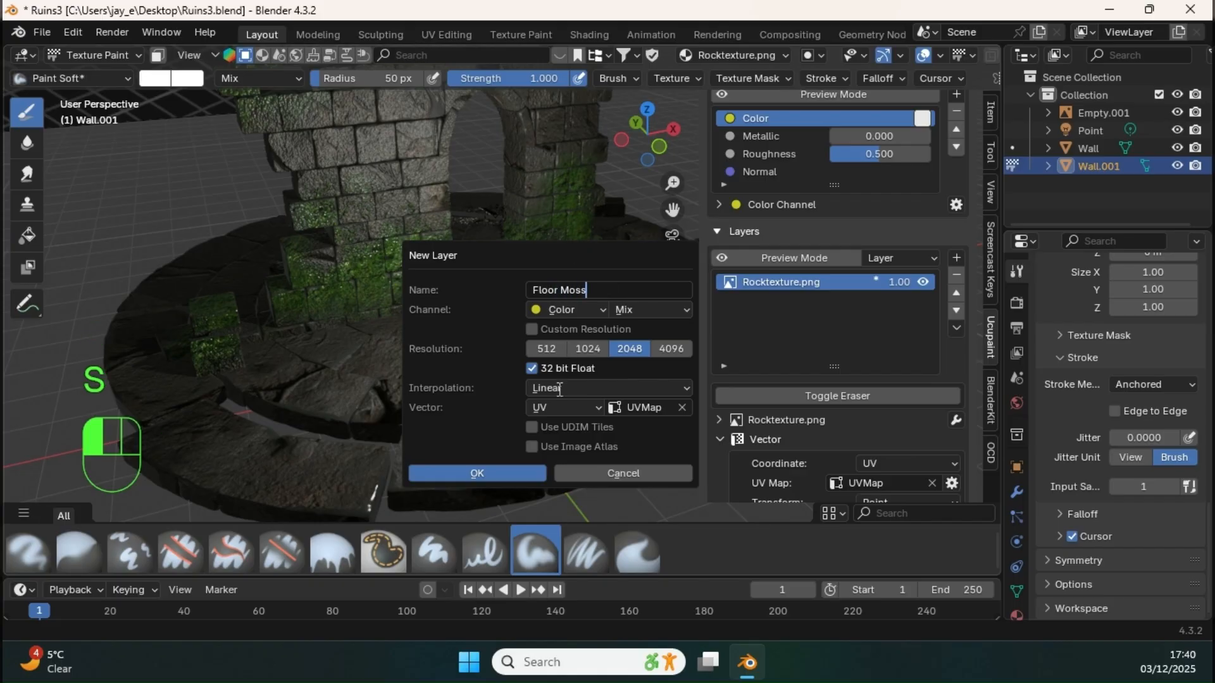
{"action": "left_click", "coordinate": [495, 472]}
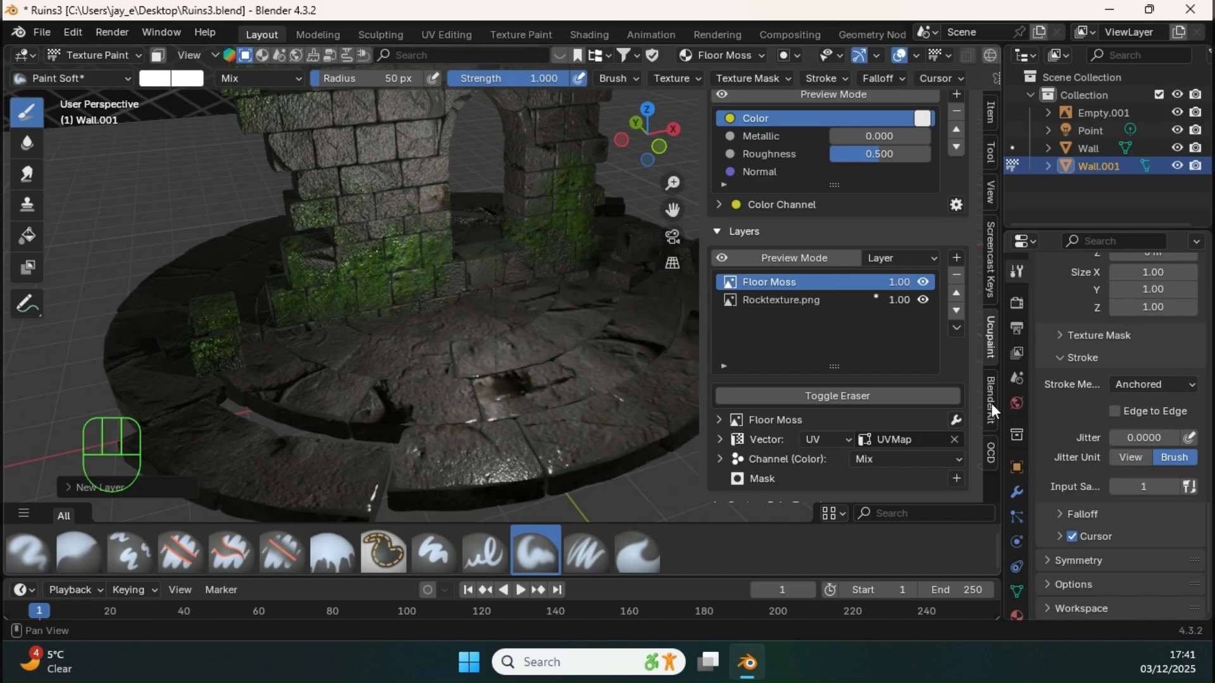
Check the paint brush's texture and stroke settings
{"action": "middle_click_drag", "start_coordinate": [1025, 492], "coordinate": [1025, 444]}
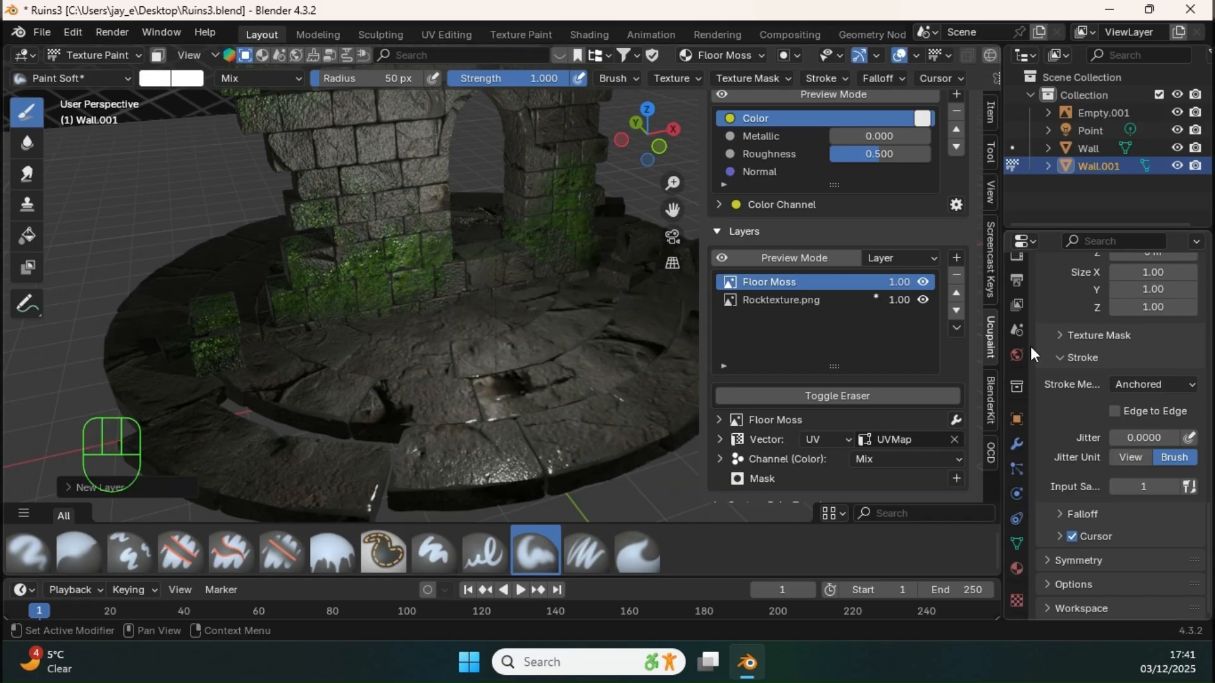
{"action": "scroll", "coordinate": [1031, 345], "scroll_direction": "up", "scroll_amount": 3}
{"action": "middle_click_drag", "start_coordinate": [1015, 261], "coordinate": [1016, 305]}
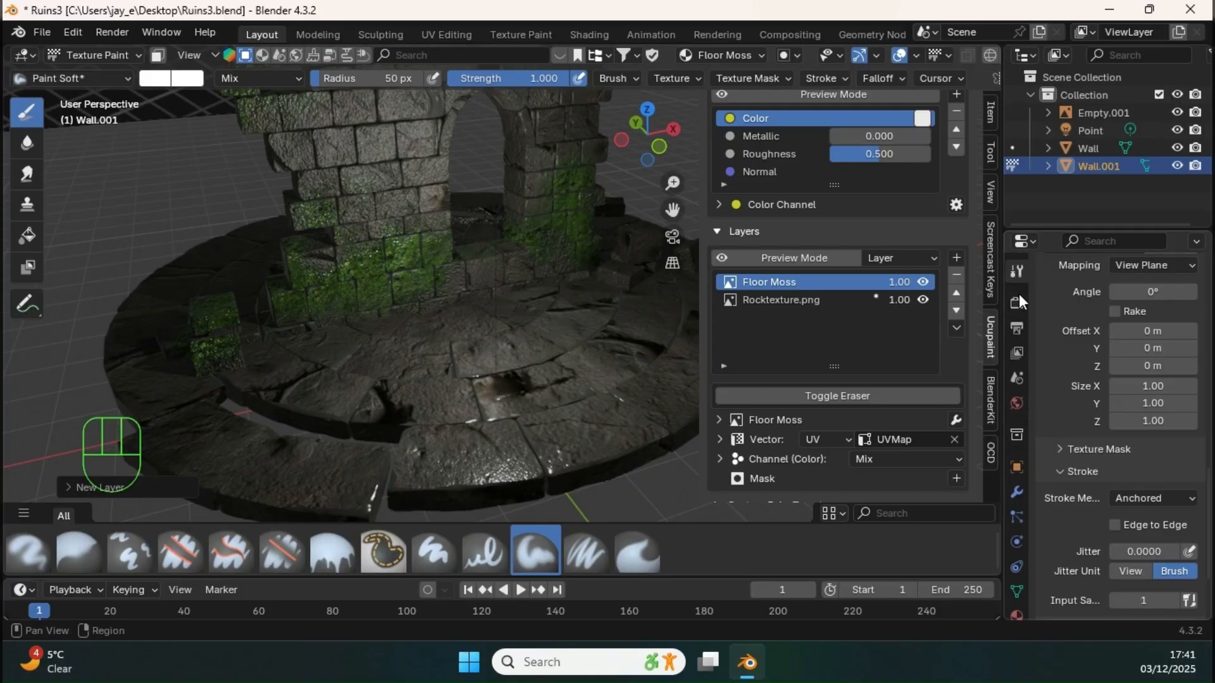
{"action": "scroll", "coordinate": [1092, 317], "scroll_direction": "down", "scroll_amount": 3}
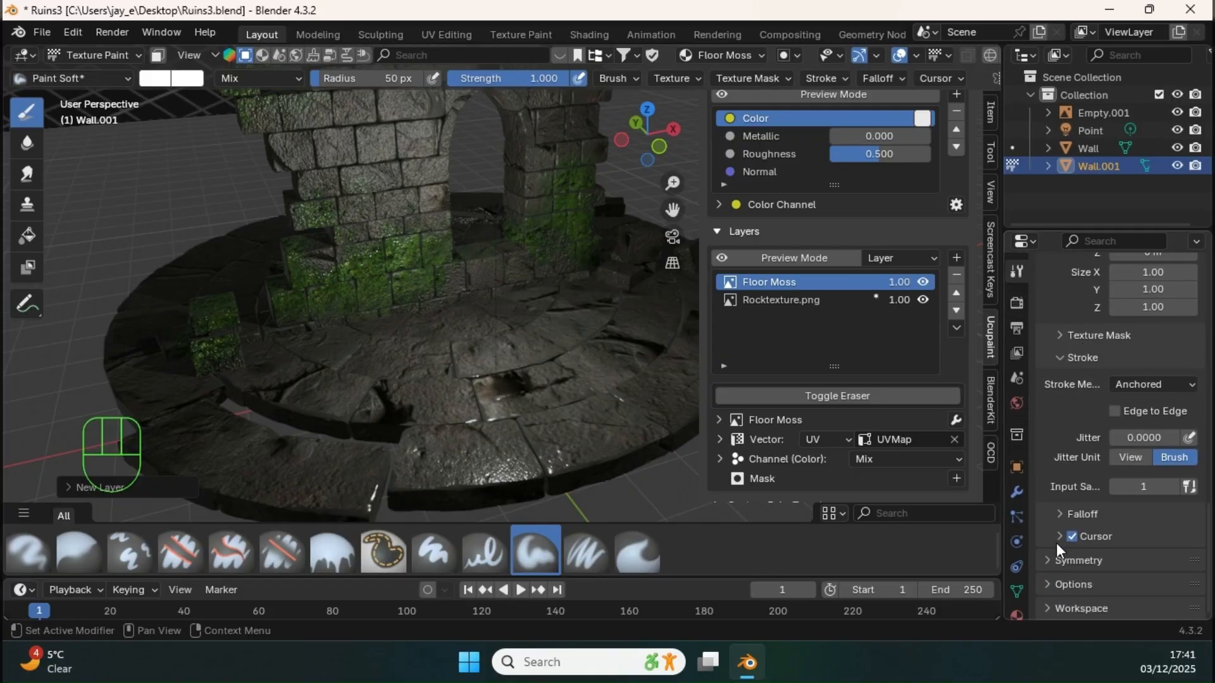
{"action": "scroll", "coordinate": [1069, 450], "scroll_direction": "up", "scroll_amount": 8}
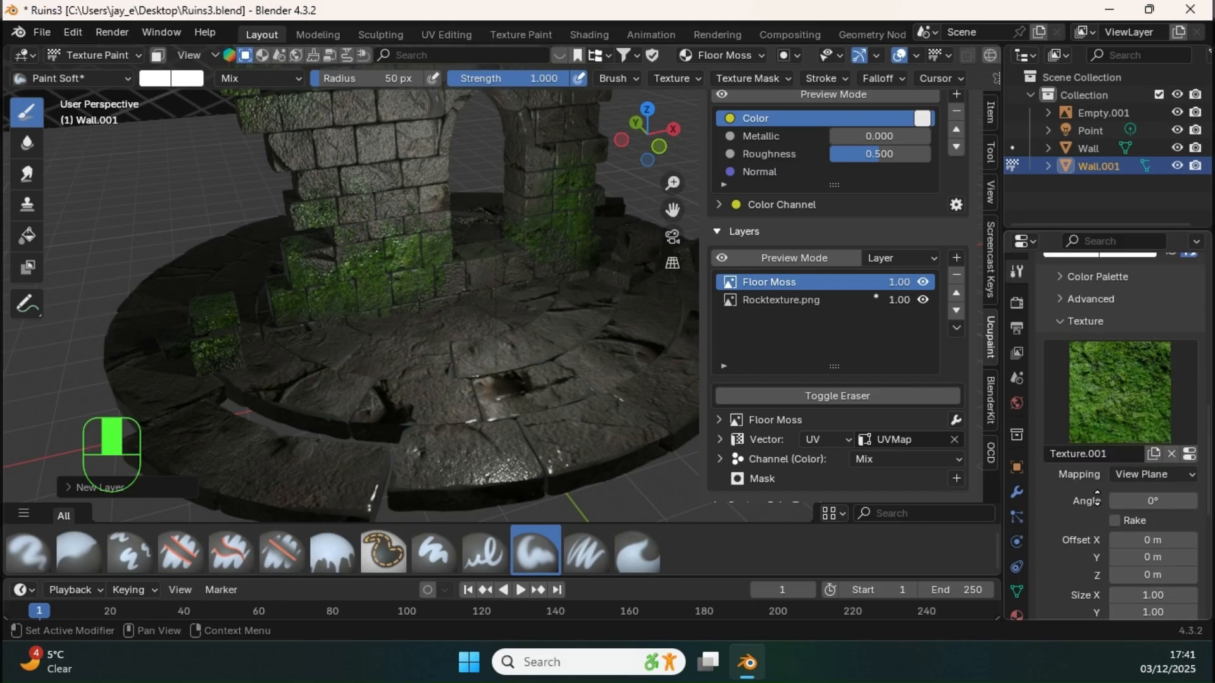
{"action": "scroll", "coordinate": [1078, 419], "scroll_direction": "down", "scroll_amount": 7}
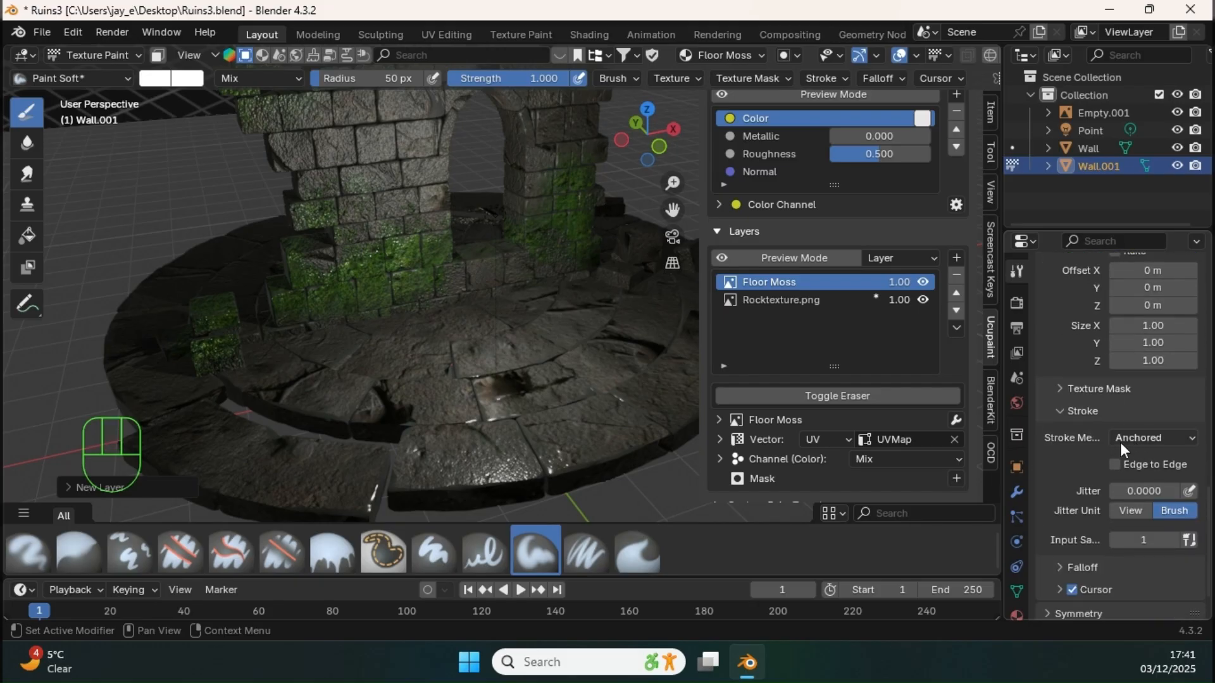
Enable the Metallic, Roughness and Bump channels for the Floor Moss layer
{"action": "scroll", "coordinate": [759, 416], "scroll_direction": "down", "scroll_amount": 2}
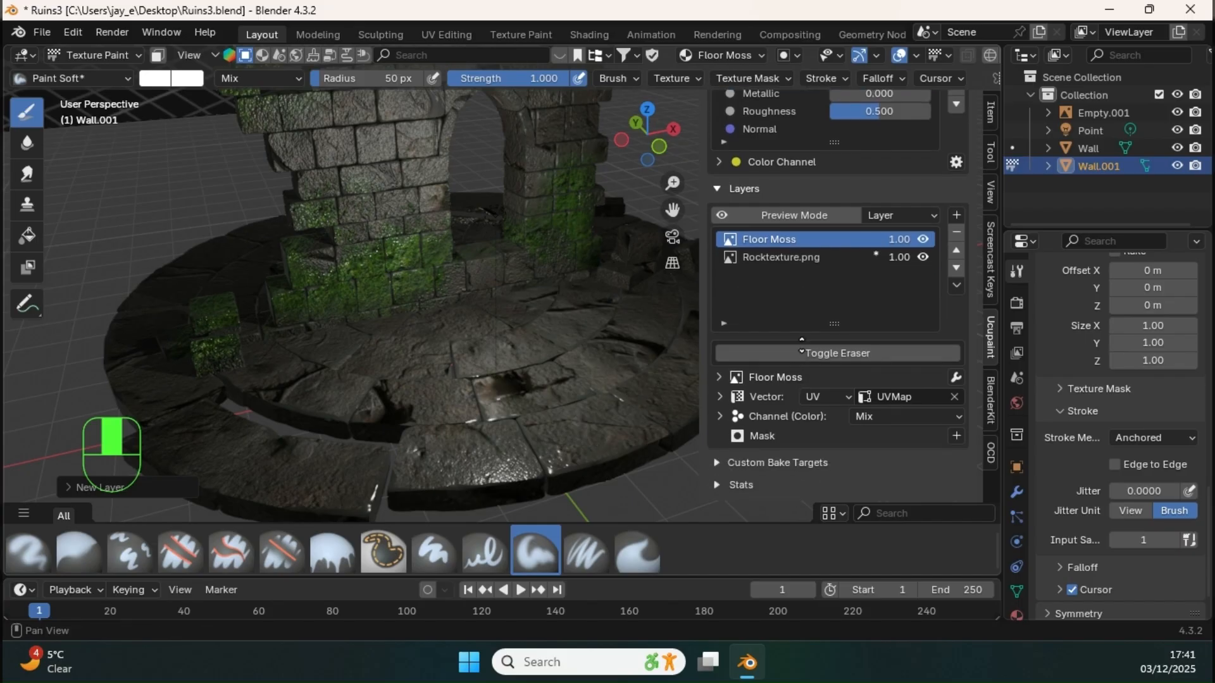
{"action": "left_click", "coordinate": [722, 413]}
{"action": "scroll", "coordinate": [722, 412], "scroll_direction": "down", "scroll_amount": 1}
{"action": "scroll", "coordinate": [918, 376], "scroll_direction": "down", "scroll_amount": 3}
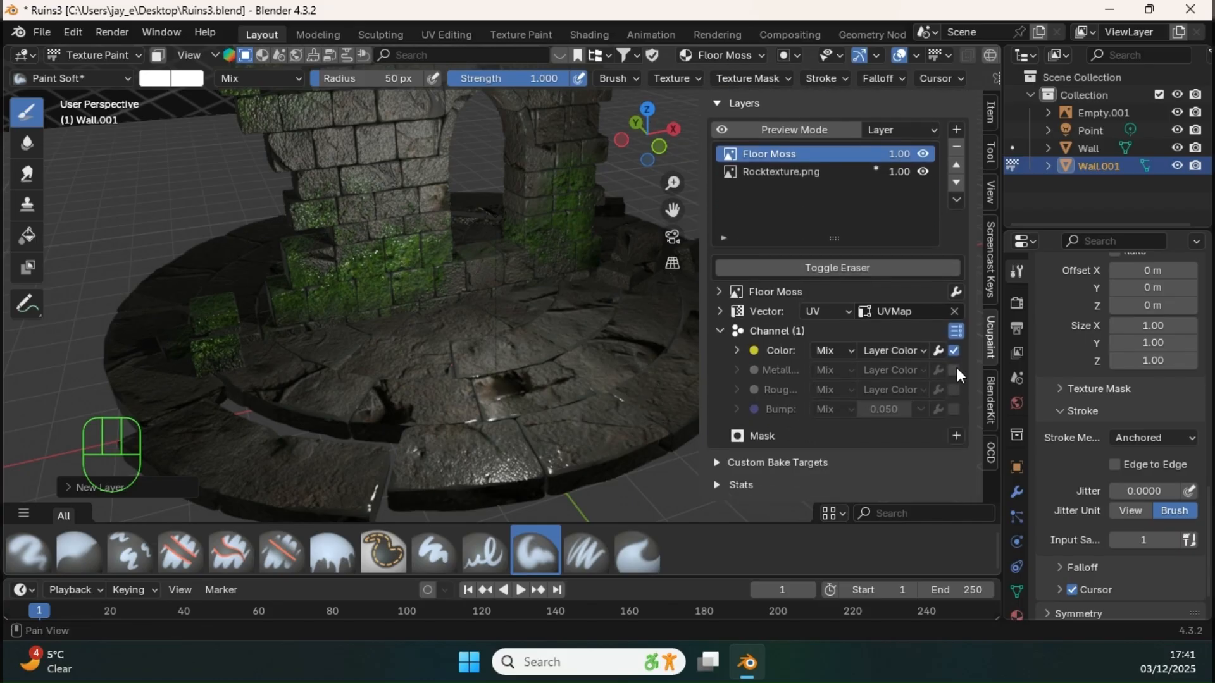
{"action": "left_click", "coordinate": [955, 370]}
{"action": "left_click", "coordinate": [955, 390]}
{"action": "left_click", "coordinate": [954, 409]}
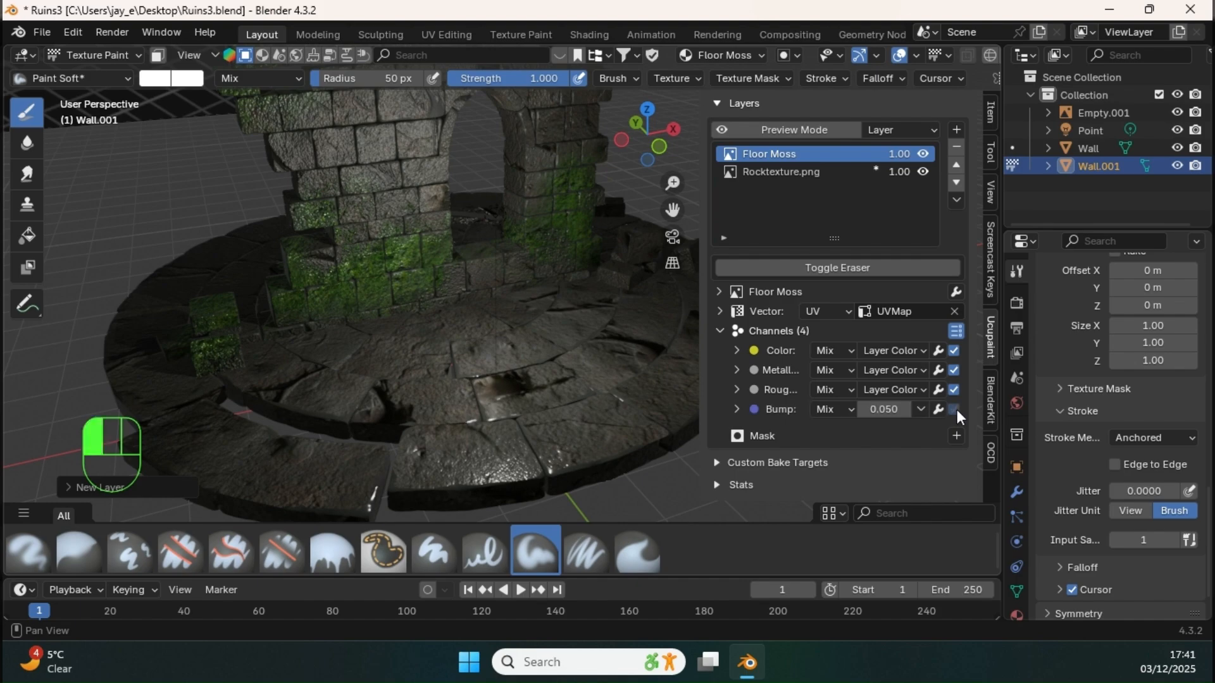
Paint moss over the inner floor slabs in front of the wall's mossy base, including the slab near the centre
{"action": "middle_click_drag", "start_coordinate": [499, 317], "coordinate": [388, 292], "text": "shift"}
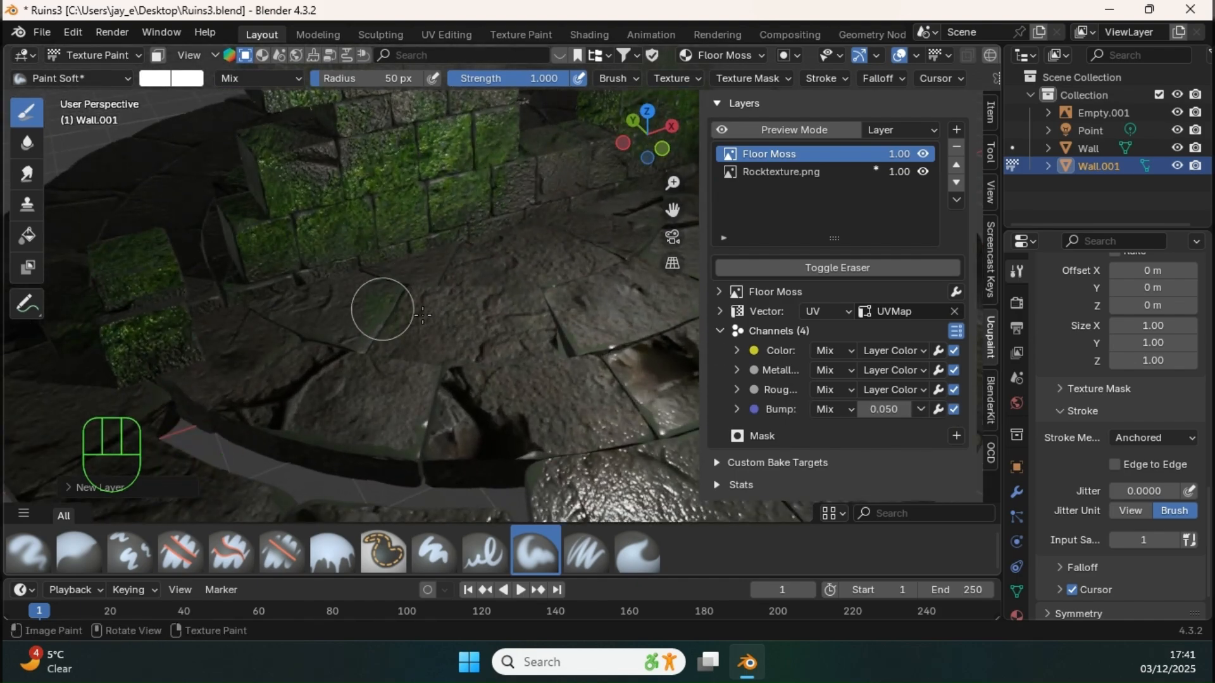
{"action": "left_click_drag", "start_coordinate": [481, 312], "coordinate": [480, 312]}
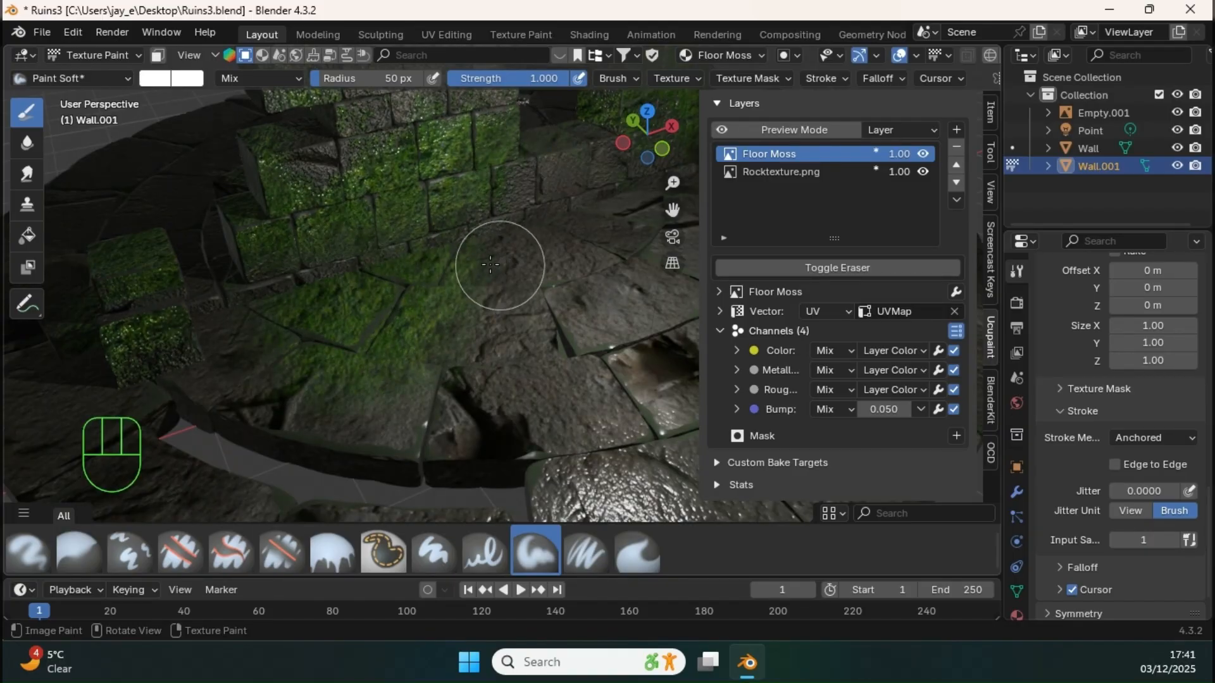
{"action": "middle_click_drag", "start_coordinate": [490, 264], "coordinate": [468, 342]}
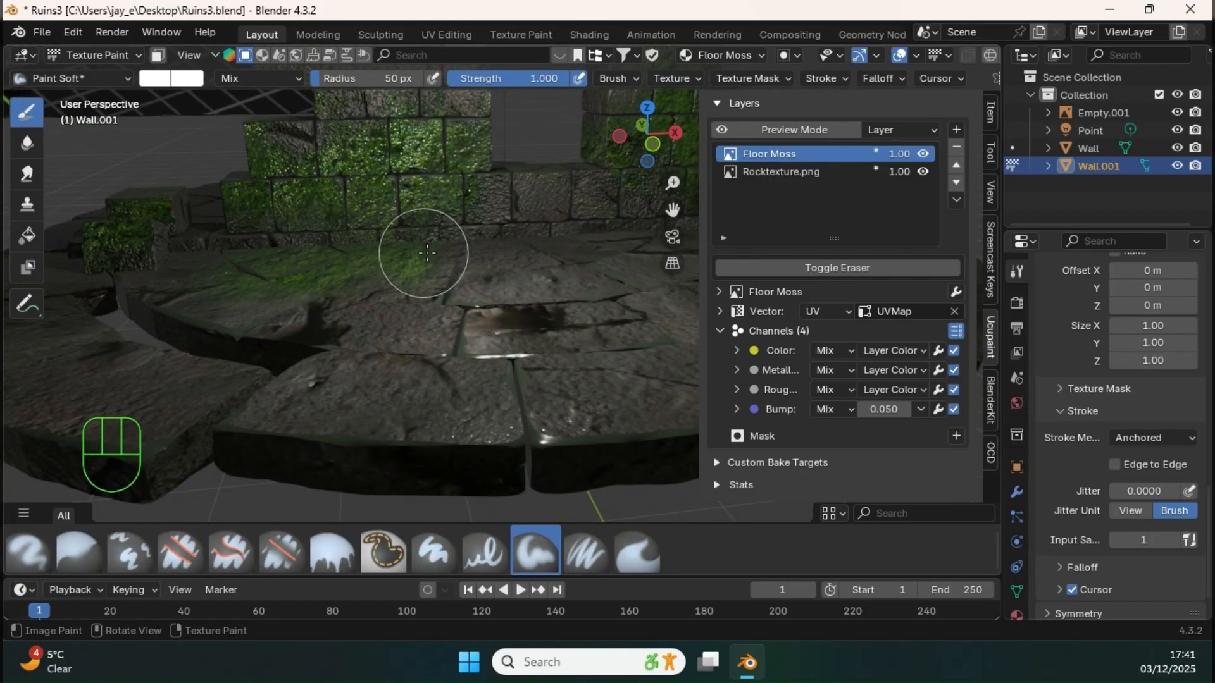
{"action": "middle_click_drag", "start_coordinate": [427, 253], "coordinate": [458, 304]}
{"action": "middle_click_drag", "start_coordinate": [458, 304], "coordinate": [454, 334], "text": "shift"}
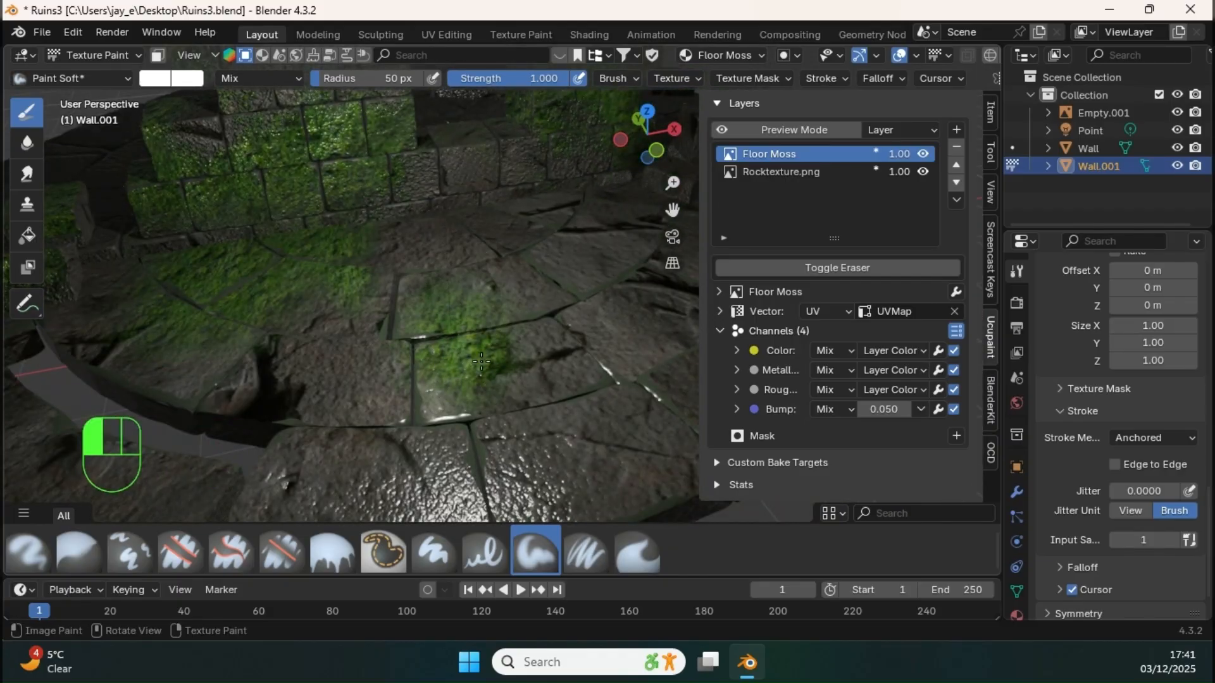
Paint moss onto the outer ring beside the wall's broken end and extend it across the central floor slabs
{"action": "middle_click_drag", "start_coordinate": [582, 370], "coordinate": [472, 270], "text": "ctrl"}
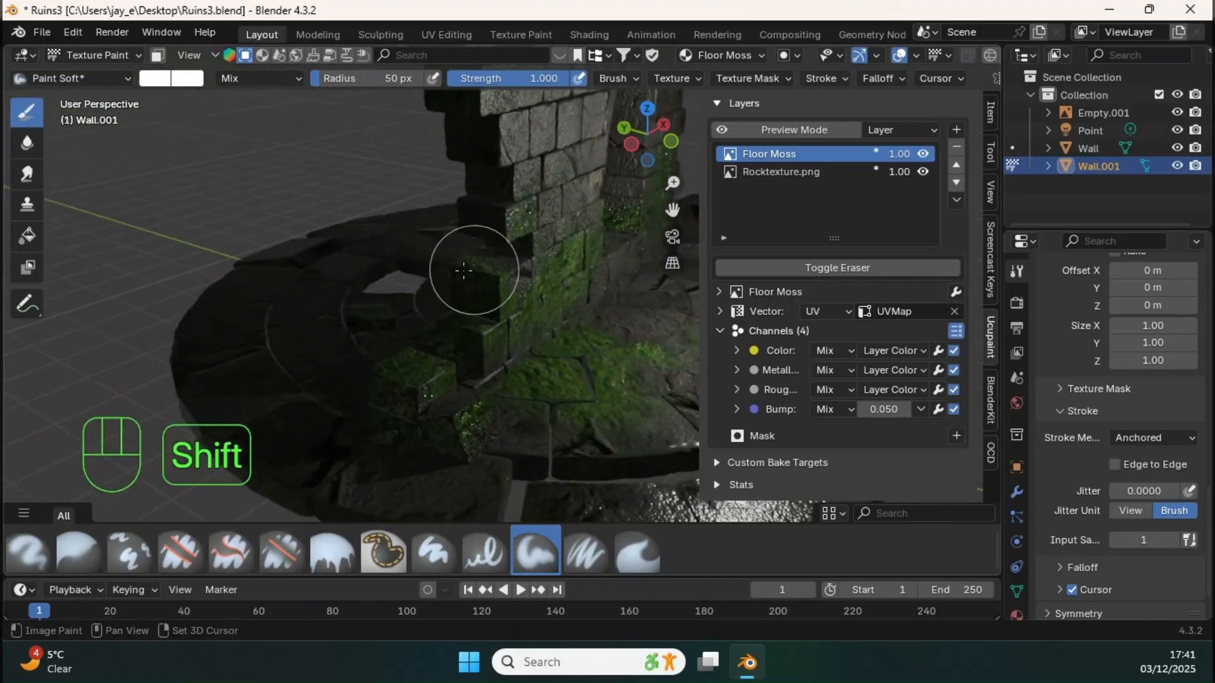
{"action": "left_click_drag", "start_coordinate": [303, 389], "coordinate": [304, 389]}
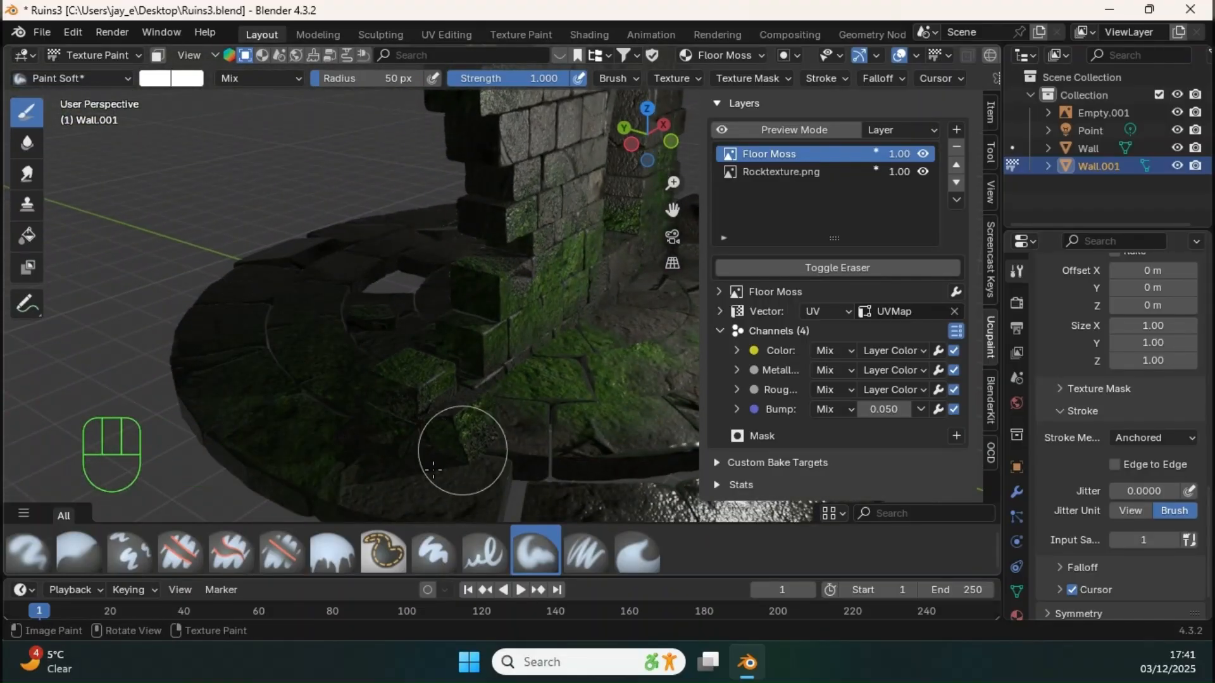
{"action": "middle_click_drag", "start_coordinate": [486, 479], "coordinate": [255, 390], "text": "shift"}
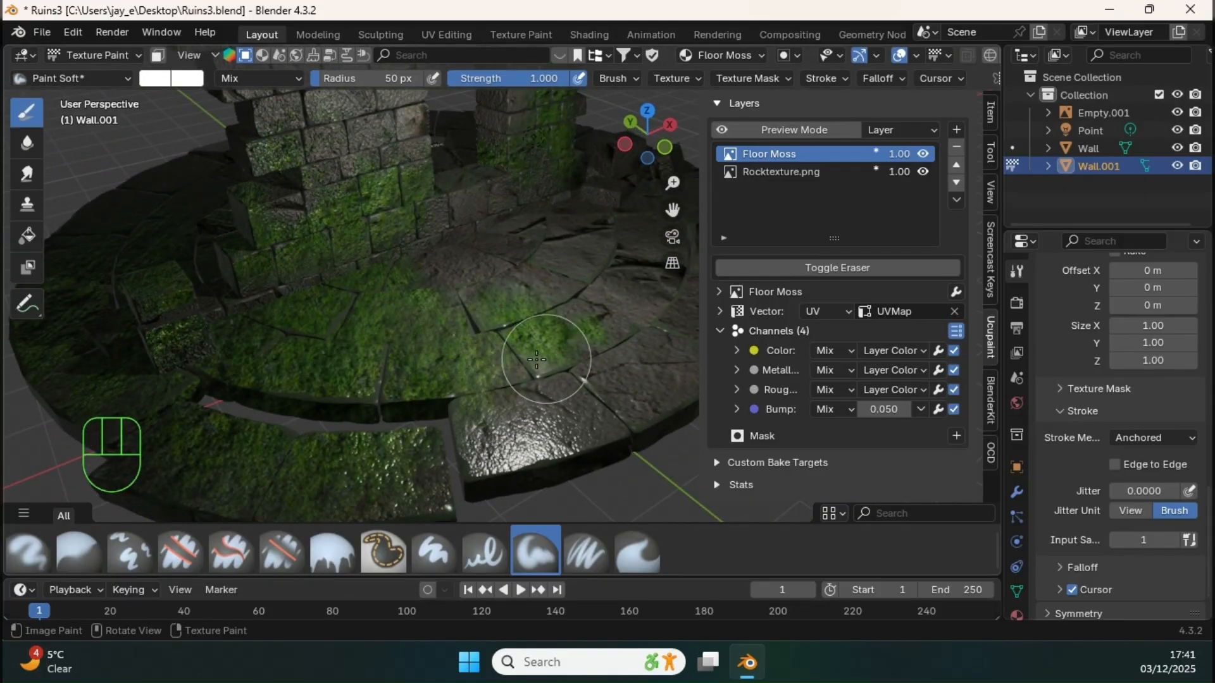
{"action": "mouse_move", "coordinate": [537, 360]}
{"action": "middle_mouse_down"}
{"action": "mouse_move", "coordinate": [439, 320]}
{"action": "mouse_move", "coordinate": [401, 369]}
{"action": "middle_mouse_up"}
{"action": "left_click_drag", "start_coordinate": [438, 355], "coordinate": [480, 379]}
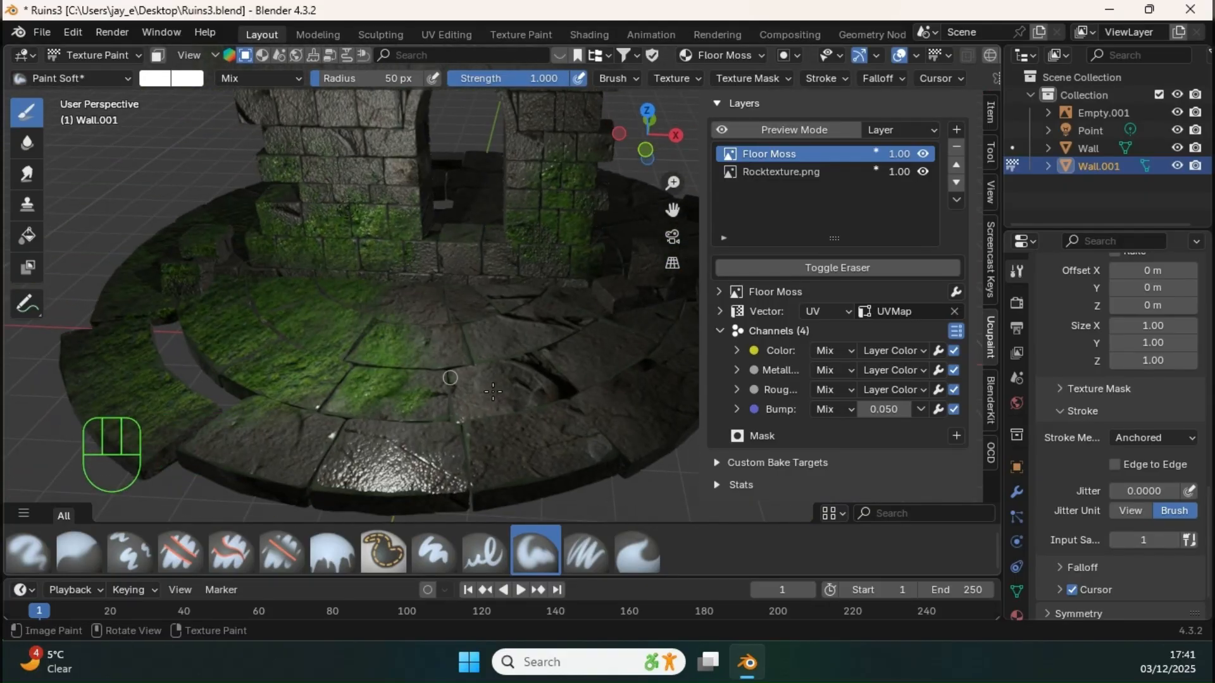
Select the Rocktexture.png layer and set the ground's base Roughness channel value to 0.952
{"action": "mouse_move", "coordinate": [481, 379]}
{"action": "middle_mouse_down"}
{"action": "mouse_move", "coordinate": [505, 341]}
{"action": "mouse_move", "coordinate": [513, 465]}
{"action": "mouse_move", "coordinate": [515, 436]}
{"action": "middle_mouse_up"}
{"action": "middle_click_drag", "start_coordinate": [520, 405], "coordinate": [608, 259], "text": "ctrl"}
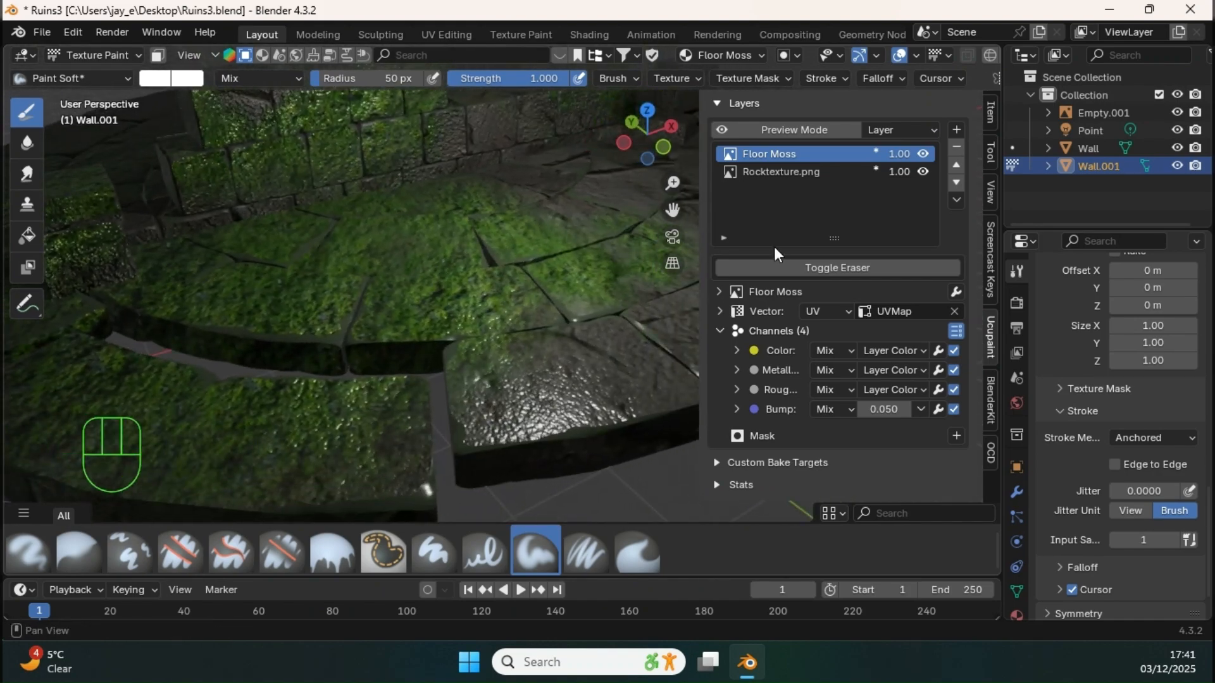
{"action": "left_click", "coordinate": [776, 170]}
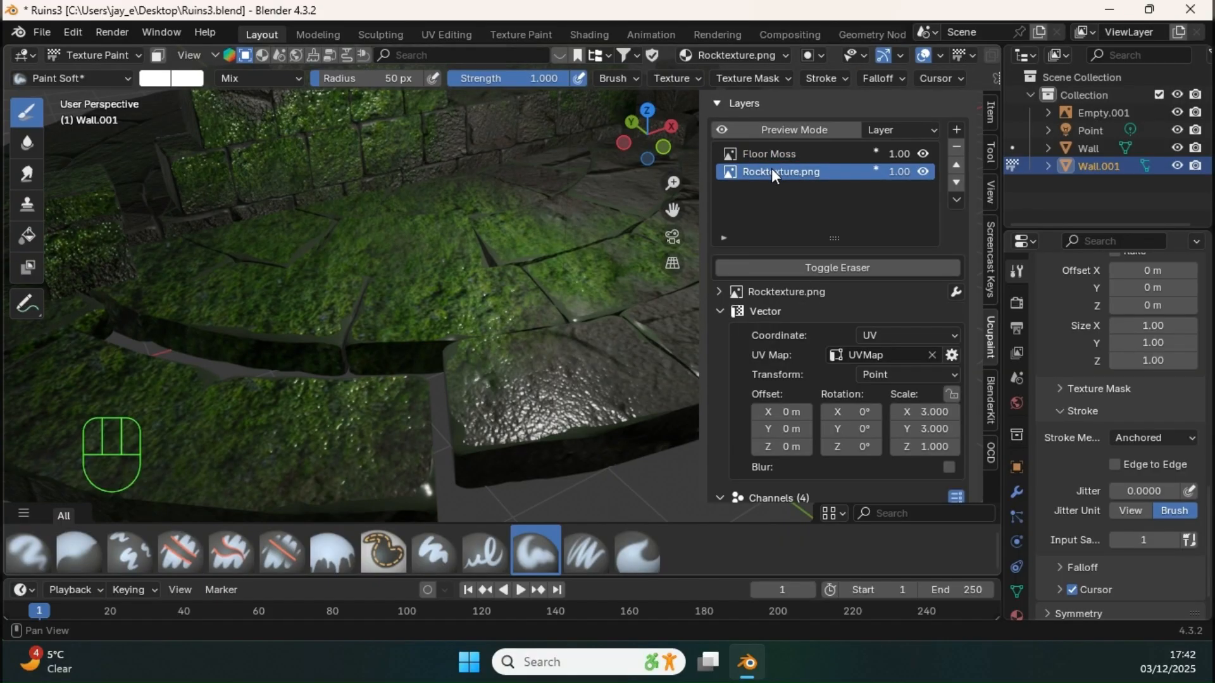
{"action": "scroll", "coordinate": [853, 326], "scroll_direction": "up", "scroll_amount": 5}
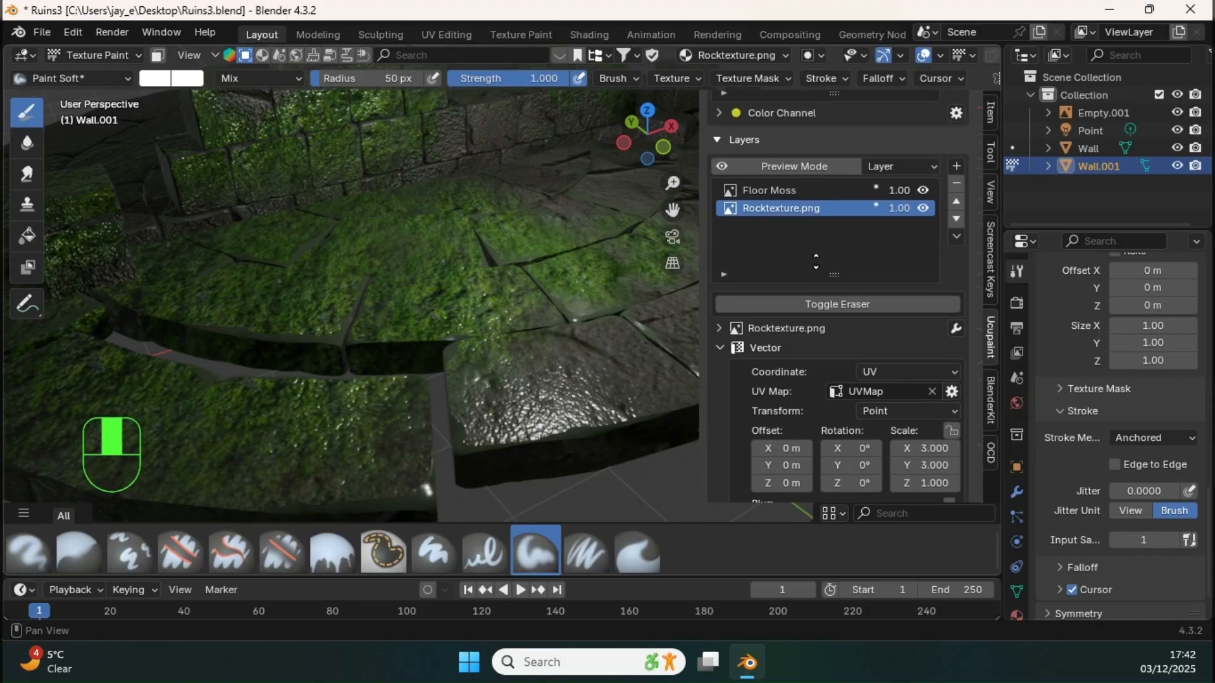
{"action": "scroll", "coordinate": [862, 221], "scroll_direction": "up", "scroll_amount": 2}
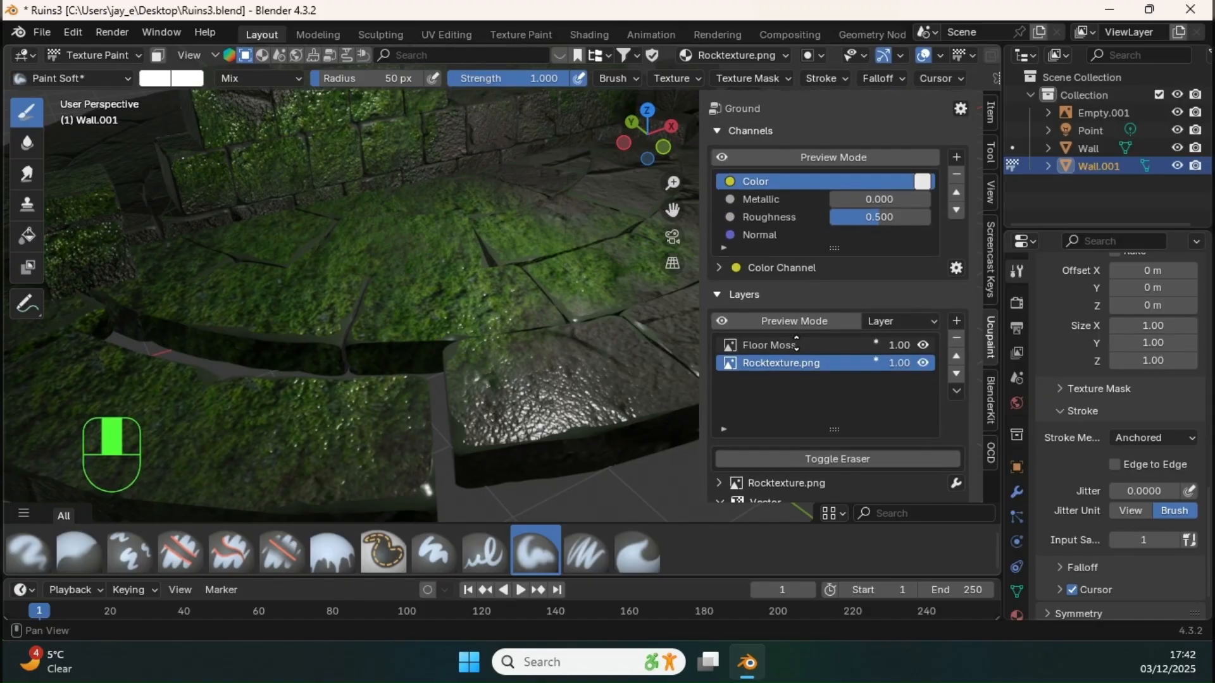
{"action": "left_click", "coordinate": [865, 222]}
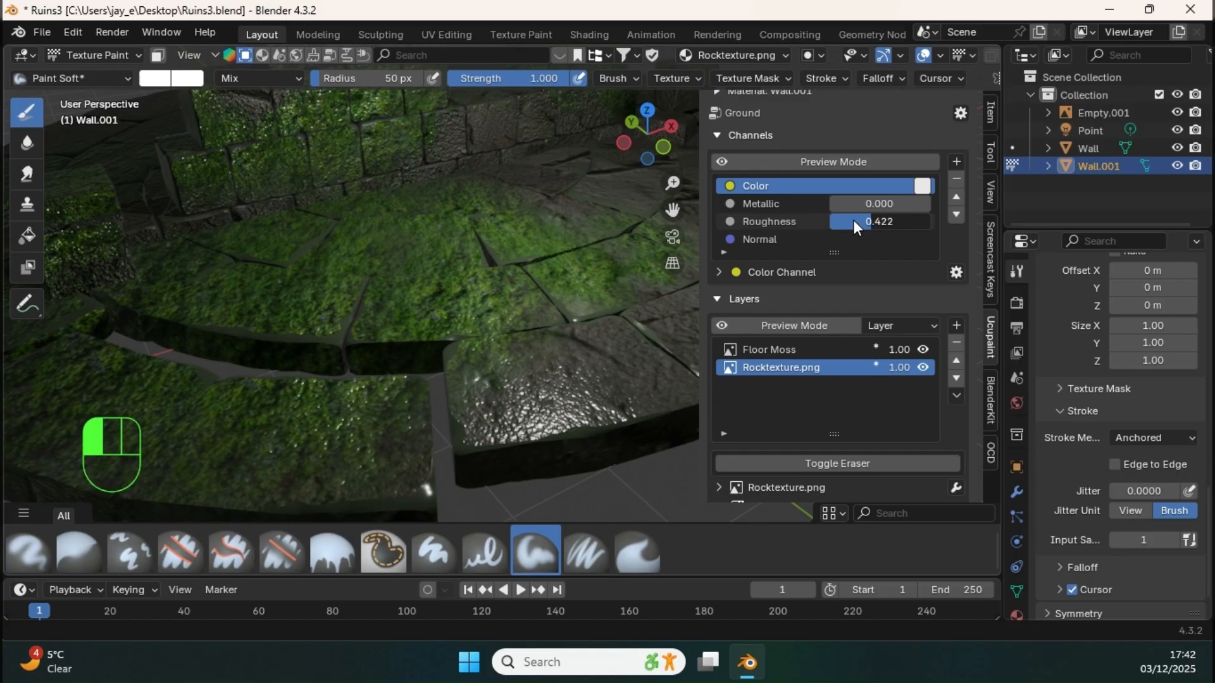
{"action": "mouse_move", "coordinate": [853, 221]}
{"action": "left_mouse_down"}
{"action": "mouse_move", "coordinate": [815, 221]}
{"action": "mouse_move", "coordinate": [906, 224]}
{"action": "left_mouse_up"}
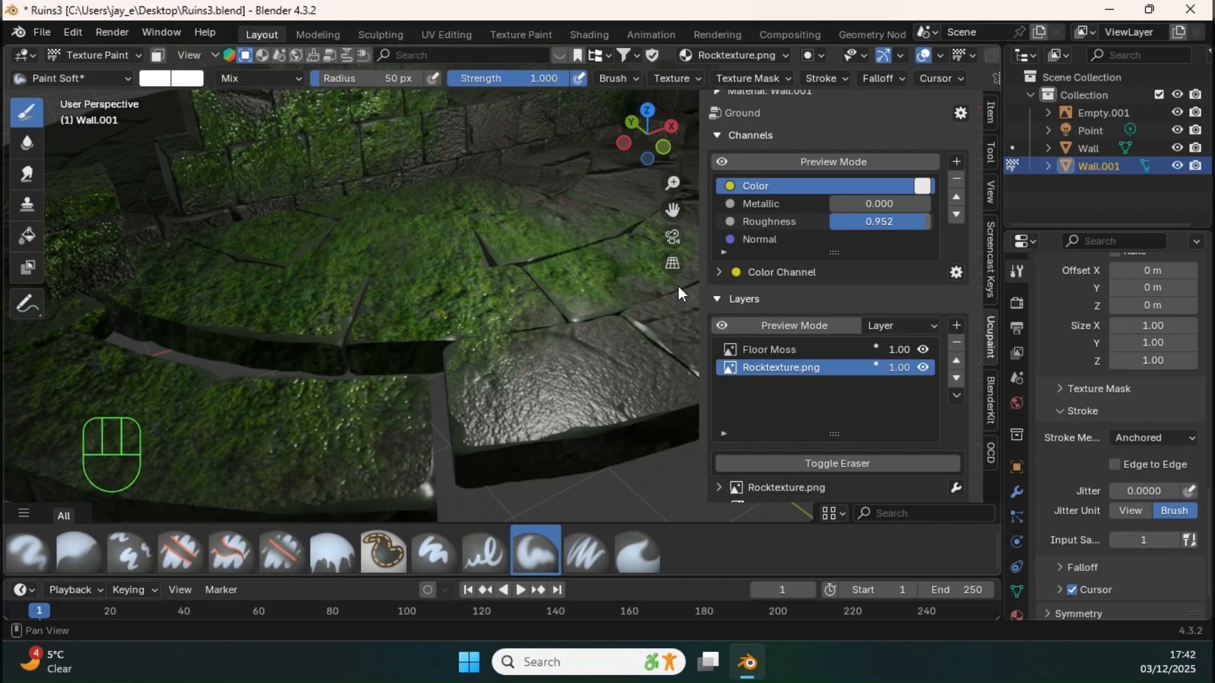
{"action": "mouse_move", "coordinate": [586, 324]}
{"action": "middle_mouse_down"}
{"action": "mouse_move", "coordinate": [525, 322]}
{"action": "mouse_move", "coordinate": [594, 329]}
{"action": "middle_mouse_up"}
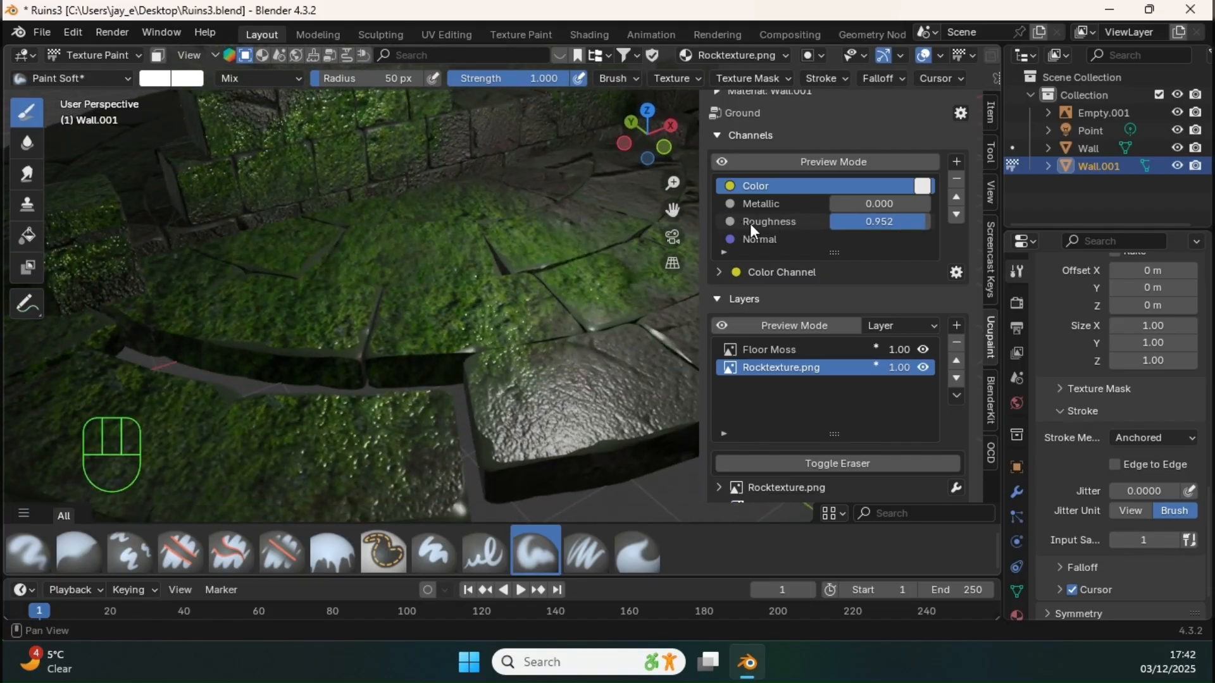
Set the Rocktexture.png layer's roughness source to Custom Value and its roughness blend to 0.646
{"action": "scroll", "coordinate": [824, 383], "scroll_direction": "down", "scroll_amount": 10}
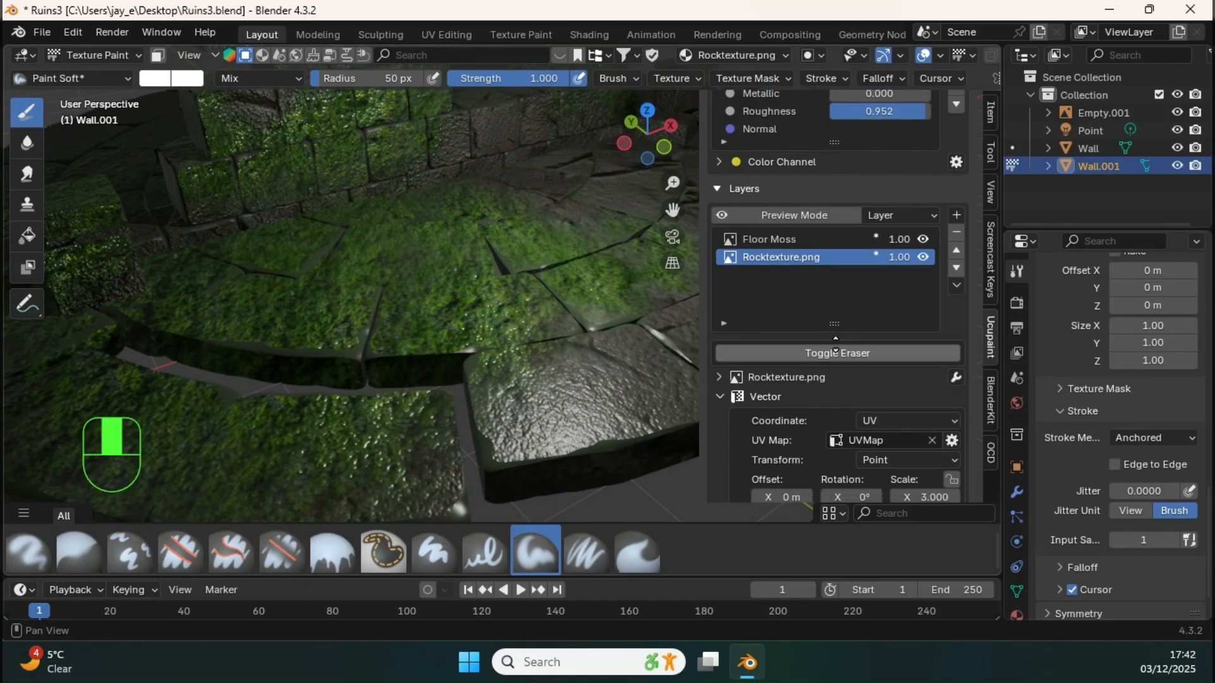
{"action": "scroll", "coordinate": [827, 357], "scroll_direction": "up", "scroll_amount": 5}
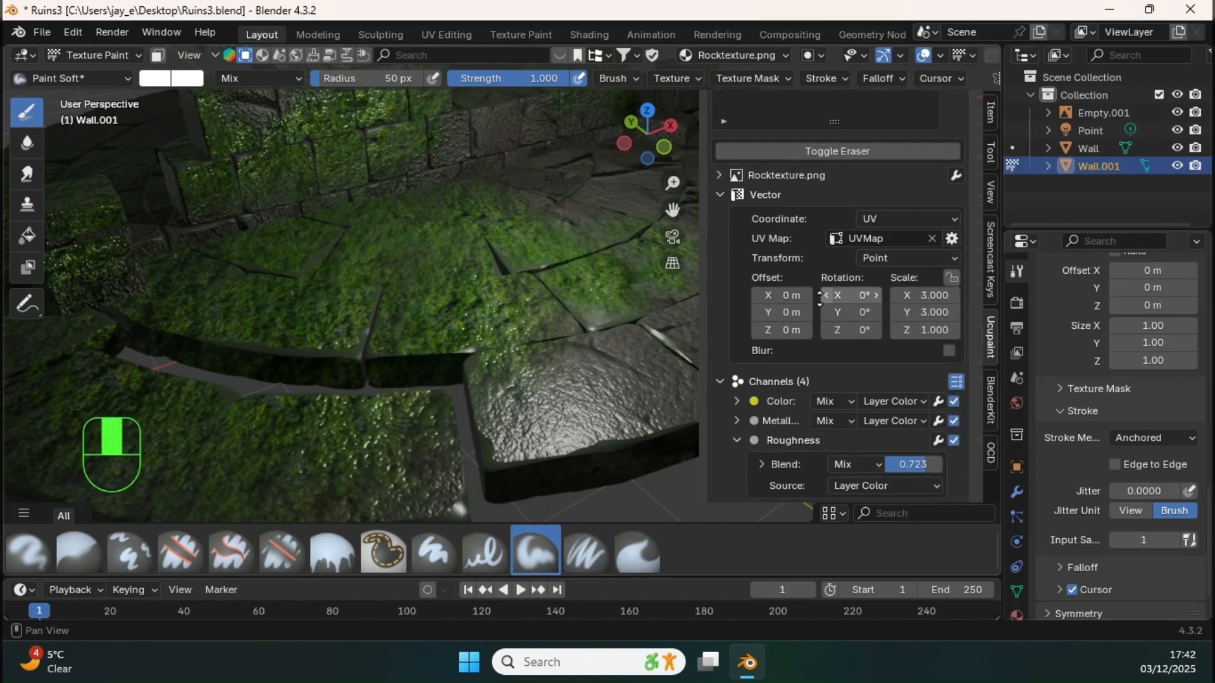
{"action": "scroll", "coordinate": [790, 336], "scroll_direction": "down", "scroll_amount": 7}
{"action": "scroll", "coordinate": [772, 367], "scroll_direction": "down", "scroll_amount": 2}
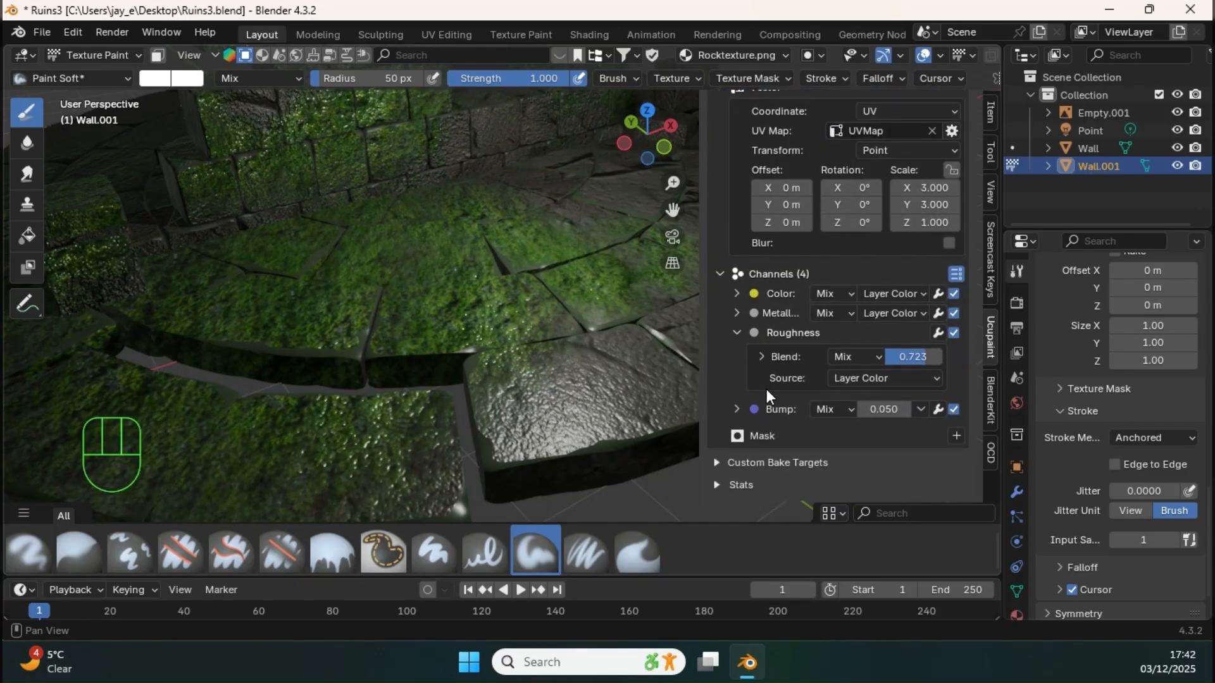
{"action": "left_click", "coordinate": [873, 378]}
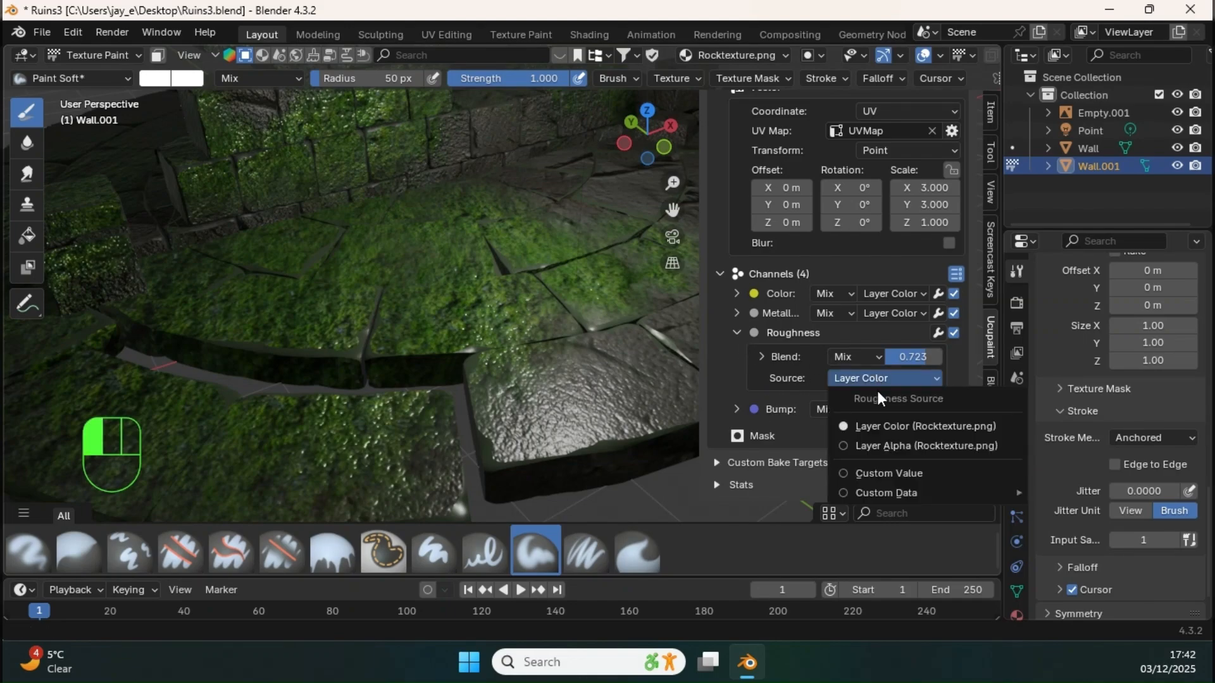
{"action": "left_click", "coordinate": [890, 472]}
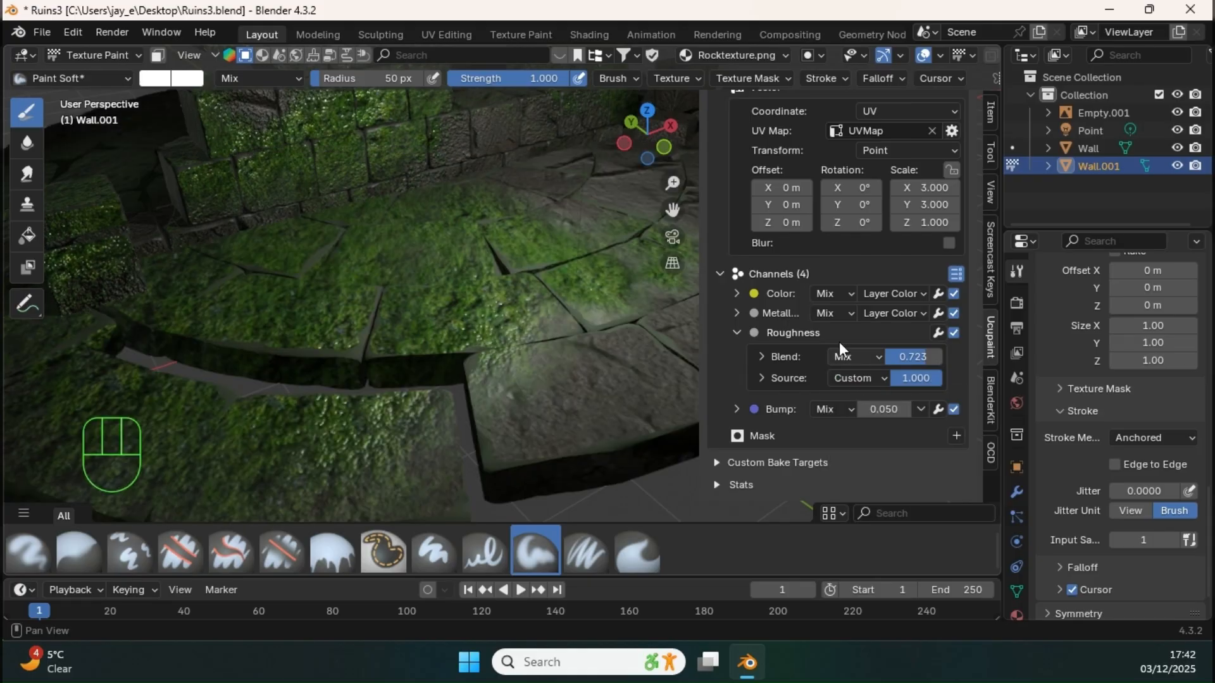
{"action": "middle_click_drag", "start_coordinate": [640, 350], "coordinate": [589, 320]}
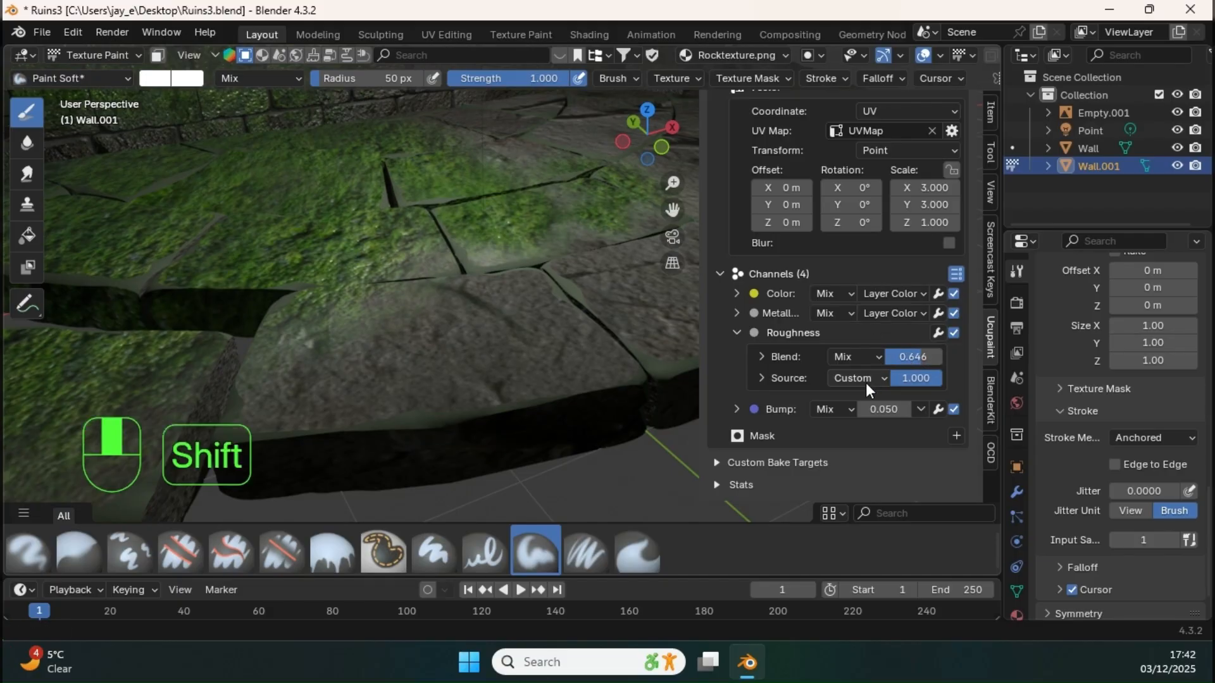
Try a much lower value for the ground's base Roughness channel, and set it to 0.978
{"action": "scroll", "coordinate": [842, 253], "scroll_direction": "up", "scroll_amount": 15}
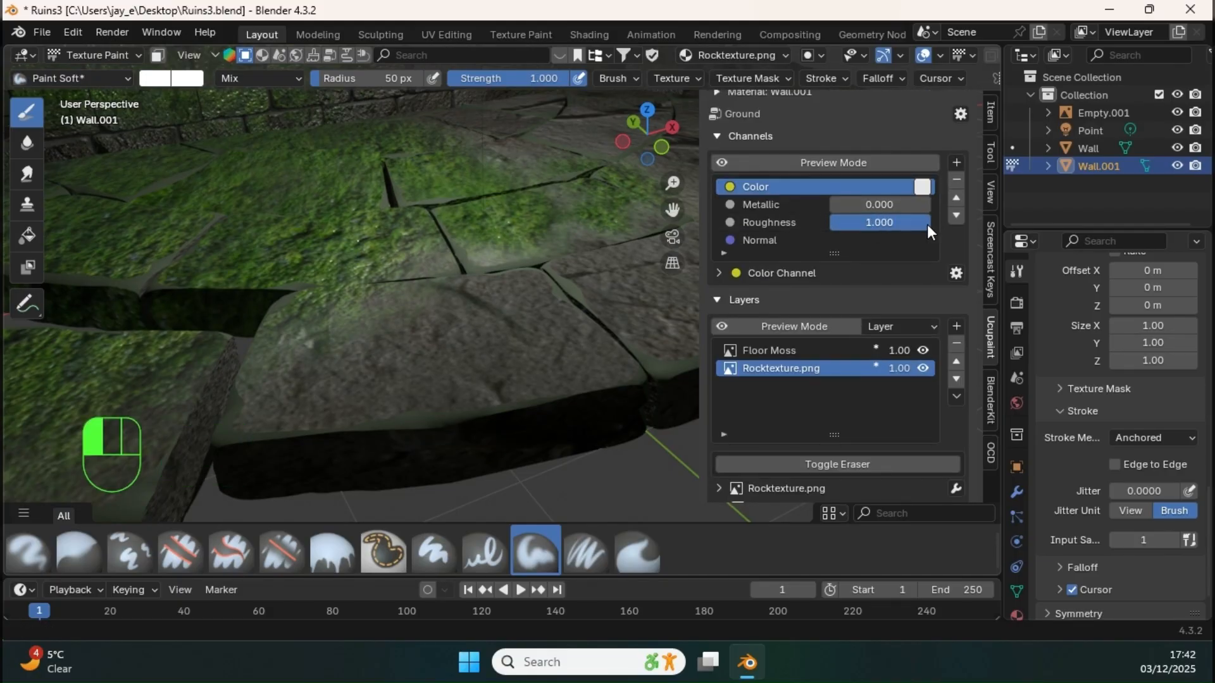
{"action": "left_click_drag", "start_coordinate": [927, 224], "coordinate": [810, 226]}
{"action": "middle_click_drag", "start_coordinate": [541, 302], "coordinate": [531, 266]}
{"action": "mouse_move", "coordinate": [530, 266]}
{"action": "middle_mouse_down", "text": "shift"}
{"action": "mouse_move", "coordinate": [545, 247]}
{"action": "mouse_move", "coordinate": [524, 274]}
{"action": "mouse_move", "coordinate": [536, 275]}
{"action": "mouse_move", "coordinate": [529, 245]}
{"action": "middle_mouse_up", "text": "shift"}
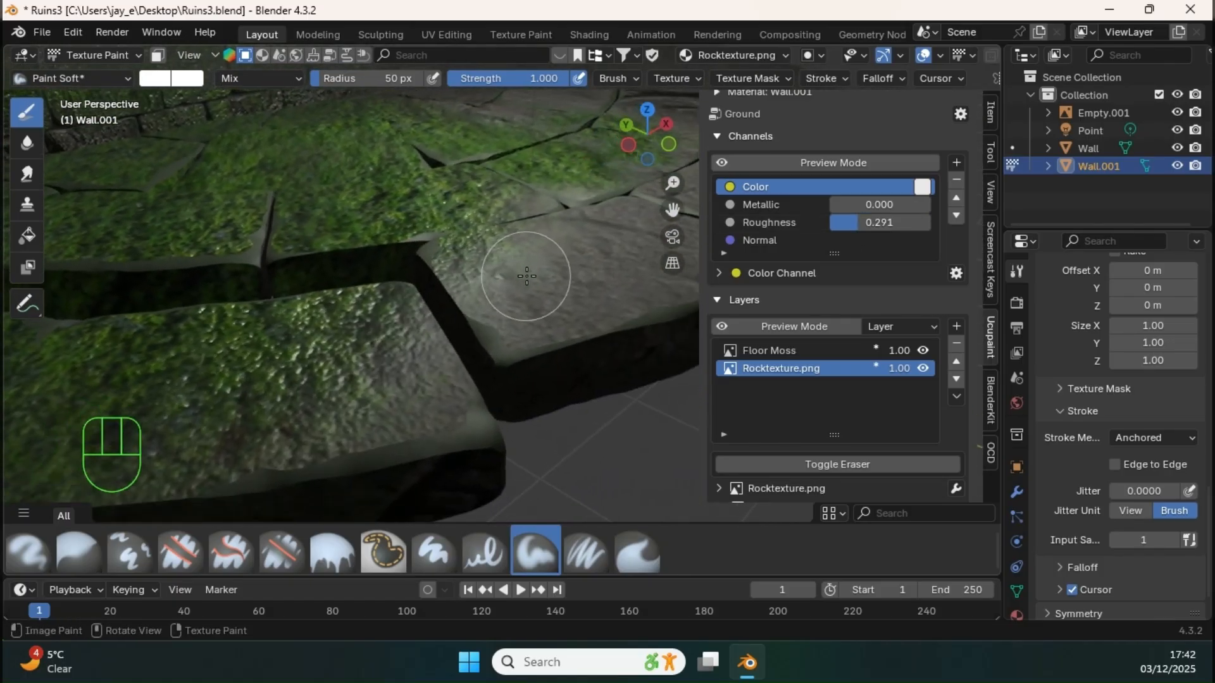
{"action": "mouse_move", "coordinate": [870, 223]}
{"action": "left_mouse_down"}
{"action": "mouse_move", "coordinate": [929, 229]}
{"action": "mouse_move", "coordinate": [916, 233]}
{"action": "left_mouse_up"}
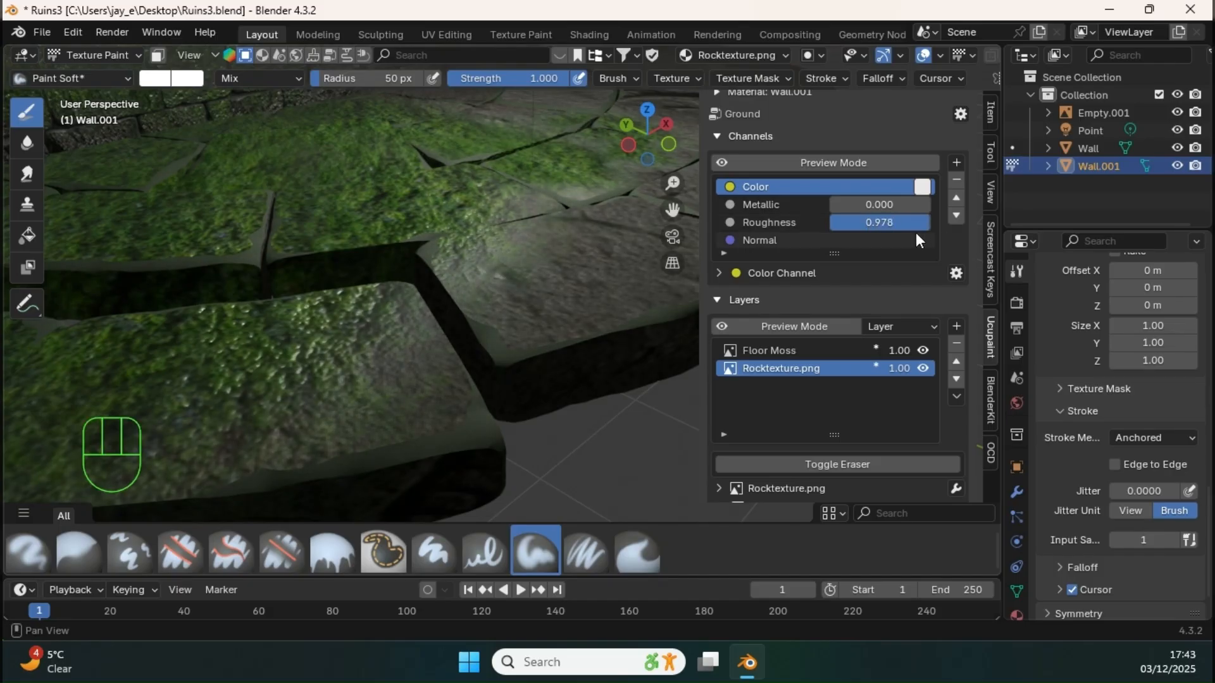
Set the Rocktexture.png layer's custom roughness value to 0.373 and its roughness blend to 0.600
{"action": "scroll", "coordinate": [851, 266], "scroll_direction": "down", "scroll_amount": 8}
{"action": "scroll", "coordinate": [829, 316], "scroll_direction": "down", "scroll_amount": 5}
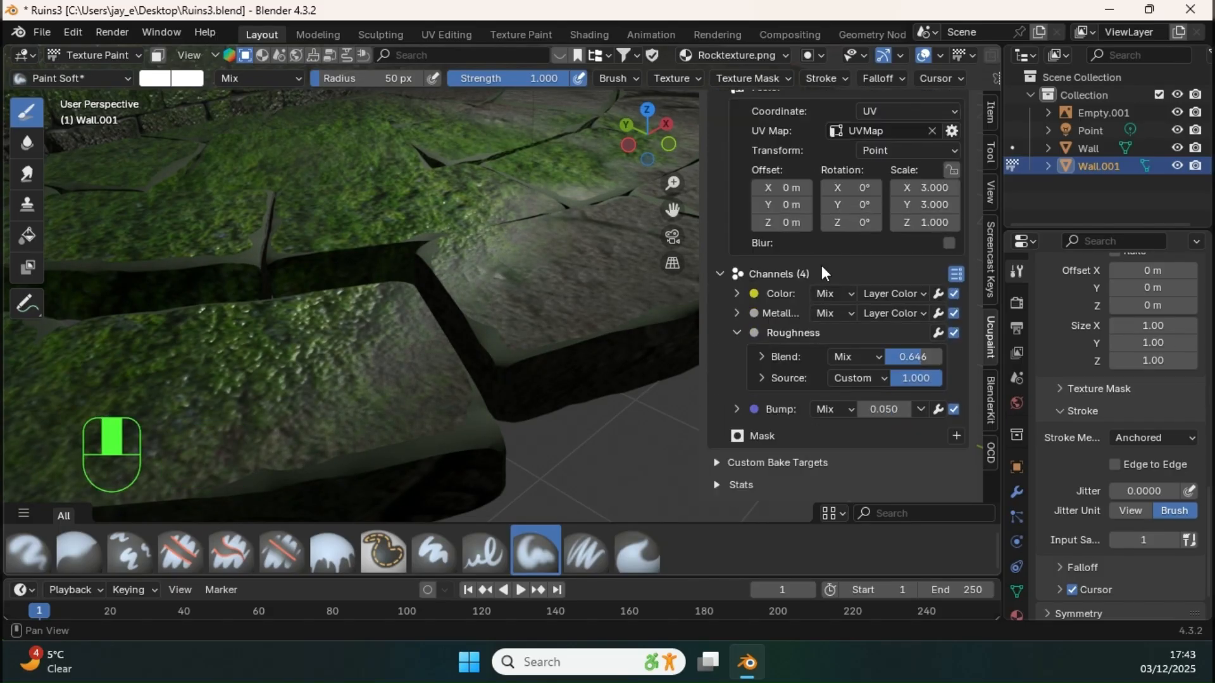
{"action": "mouse_move", "coordinate": [928, 377]}
{"action": "left_mouse_down"}
{"action": "mouse_move", "coordinate": [864, 374]}
{"action": "mouse_move", "coordinate": [906, 355]}
{"action": "left_mouse_up"}
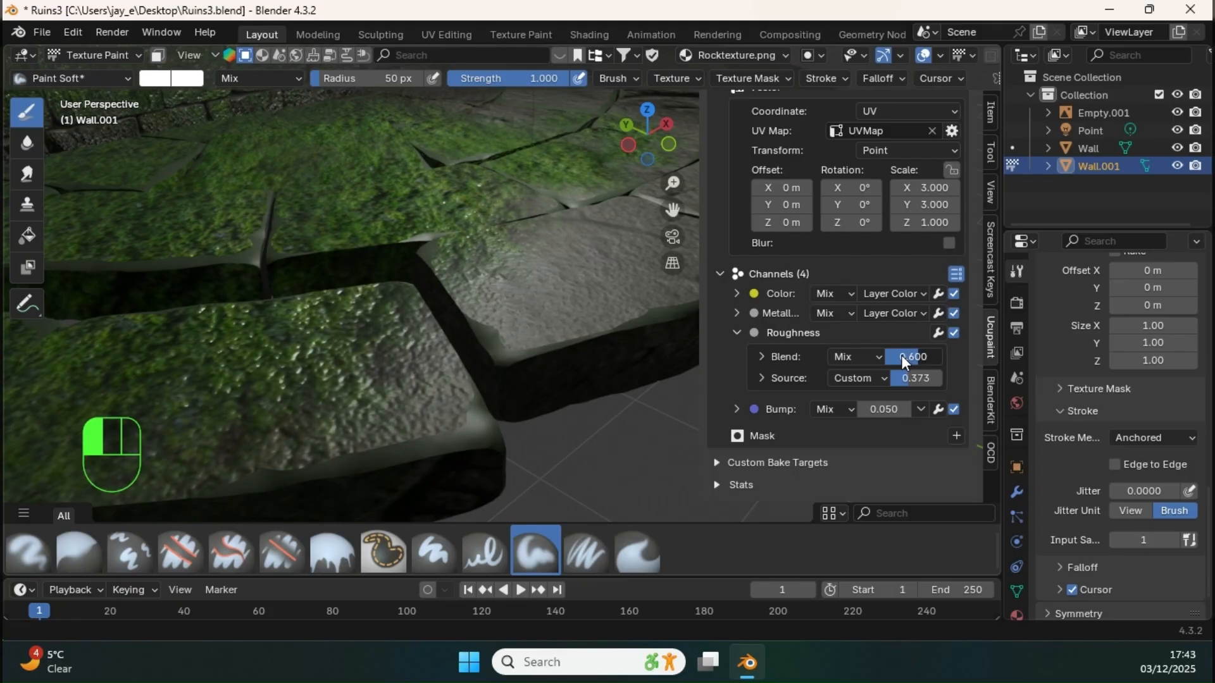
{"action": "middle_click_drag", "start_coordinate": [597, 214], "coordinate": [599, 297], "text": "ctrl"}
{"action": "middle_click_drag", "start_coordinate": [598, 189], "coordinate": [652, 228]}
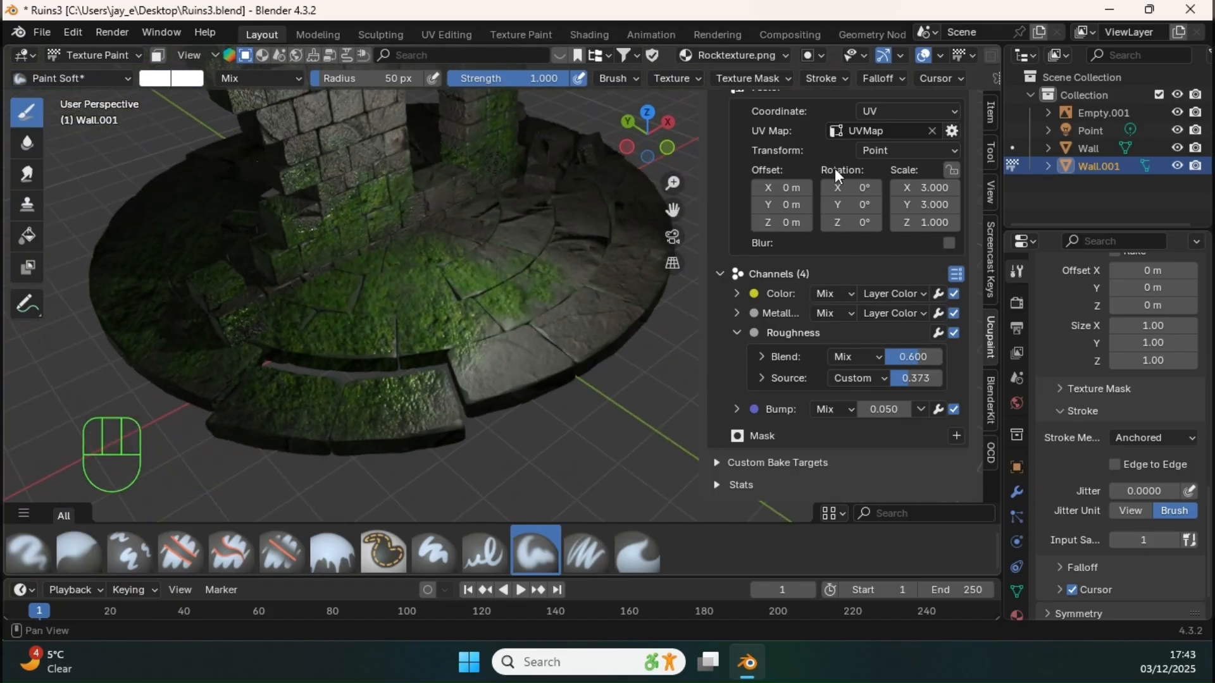
Select the Floor Moss layer and stamp moss onto the bare inner slabs towards the fallen rubble
{"action": "middle_click_drag", "start_coordinate": [835, 173], "coordinate": [783, 210]}
{"action": "left_click", "coordinate": [777, 241]}
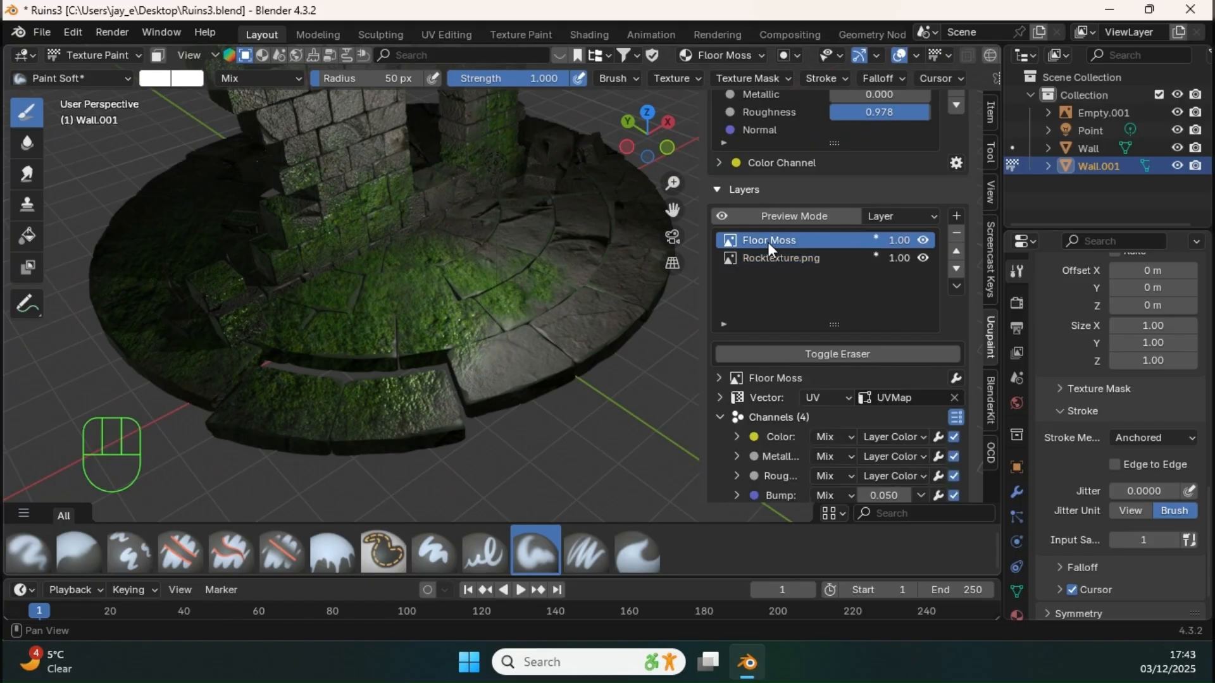
{"action": "middle_click_drag", "start_coordinate": [481, 450], "coordinate": [529, 434], "text": "shift"}
{"action": "mouse_move", "coordinate": [500, 387]}
{"action": "middle_mouse_down"}
{"action": "mouse_move", "coordinate": [486, 380]}
{"action": "mouse_move", "coordinate": [520, 305]}
{"action": "middle_mouse_up"}
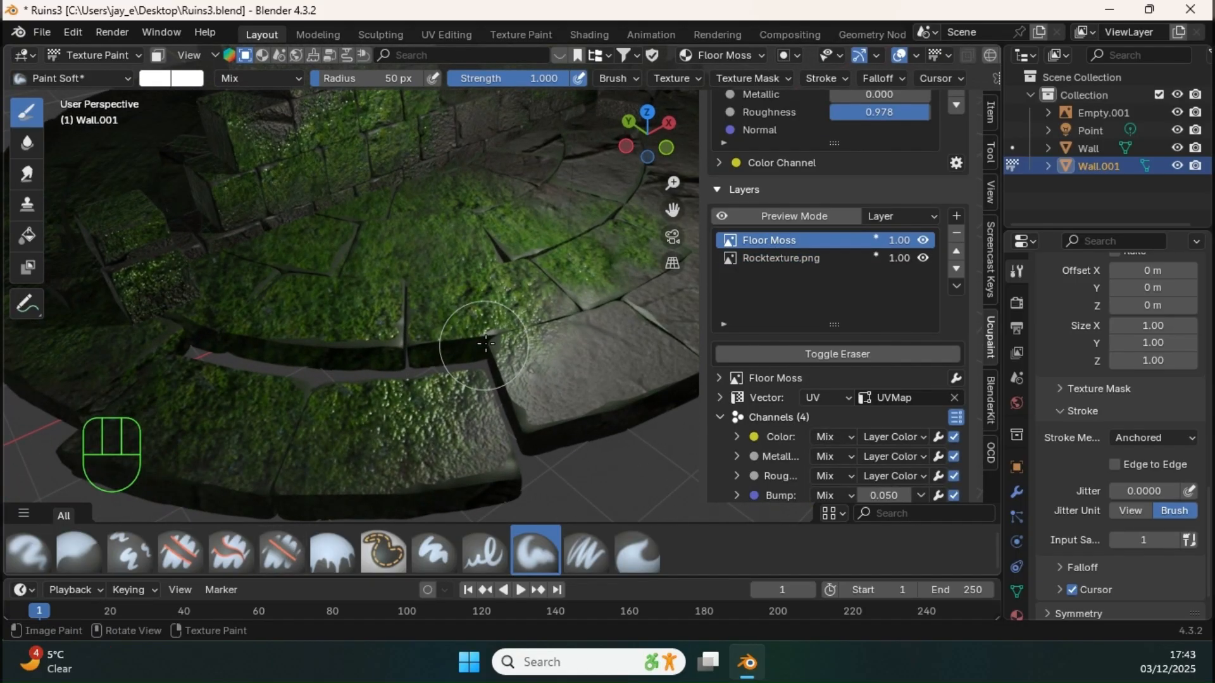
{"action": "middle_click_drag", "start_coordinate": [484, 375], "coordinate": [437, 354]}
{"action": "middle_click_drag", "start_coordinate": [469, 266], "coordinate": [511, 301], "text": "shift"}
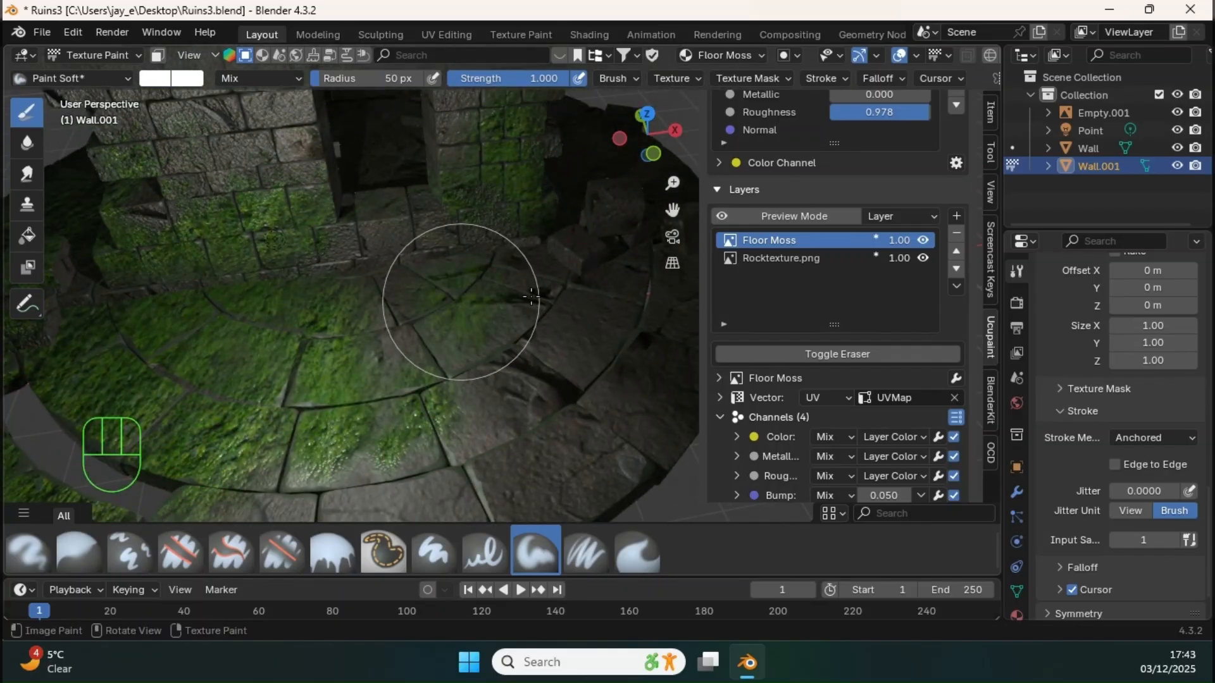
{"action": "middle_click_drag", "start_coordinate": [556, 353], "coordinate": [462, 313], "text": "shift"}
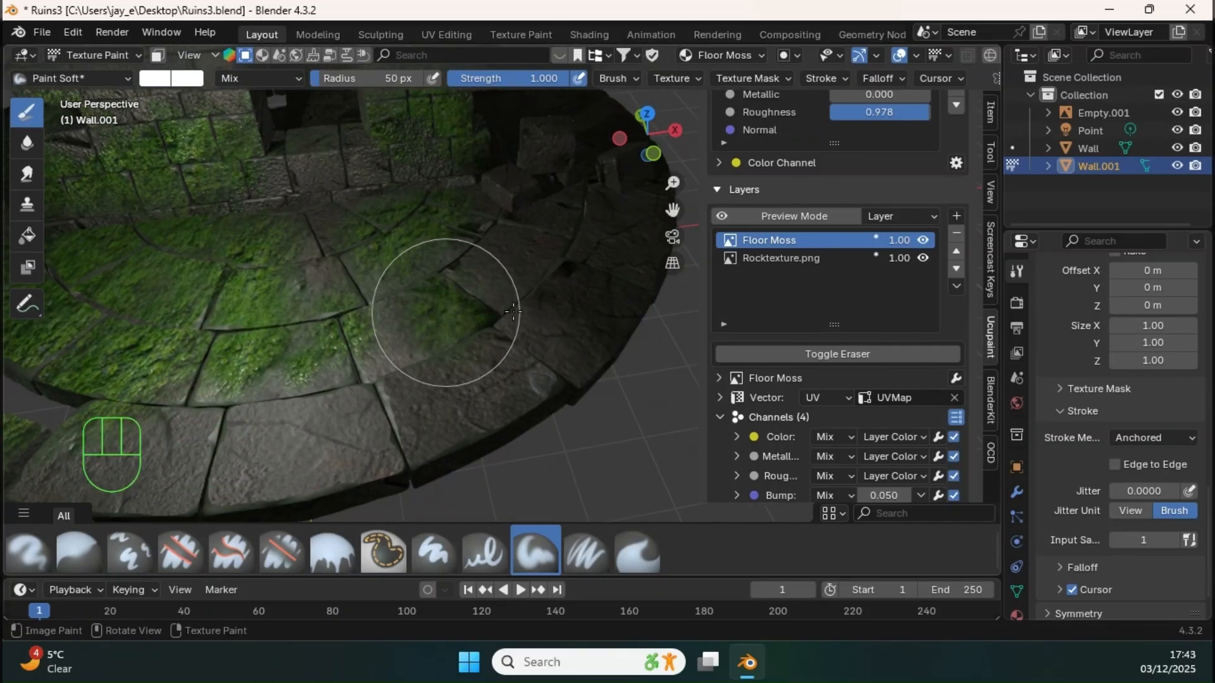
{"action": "middle_click_drag", "start_coordinate": [556, 215], "coordinate": [501, 310]}
Erase patches of moss from the inner floor slabs beside the gap using the Erase Soft brush with an 81 px radius
{"action": "left_click", "coordinate": [281, 550]}
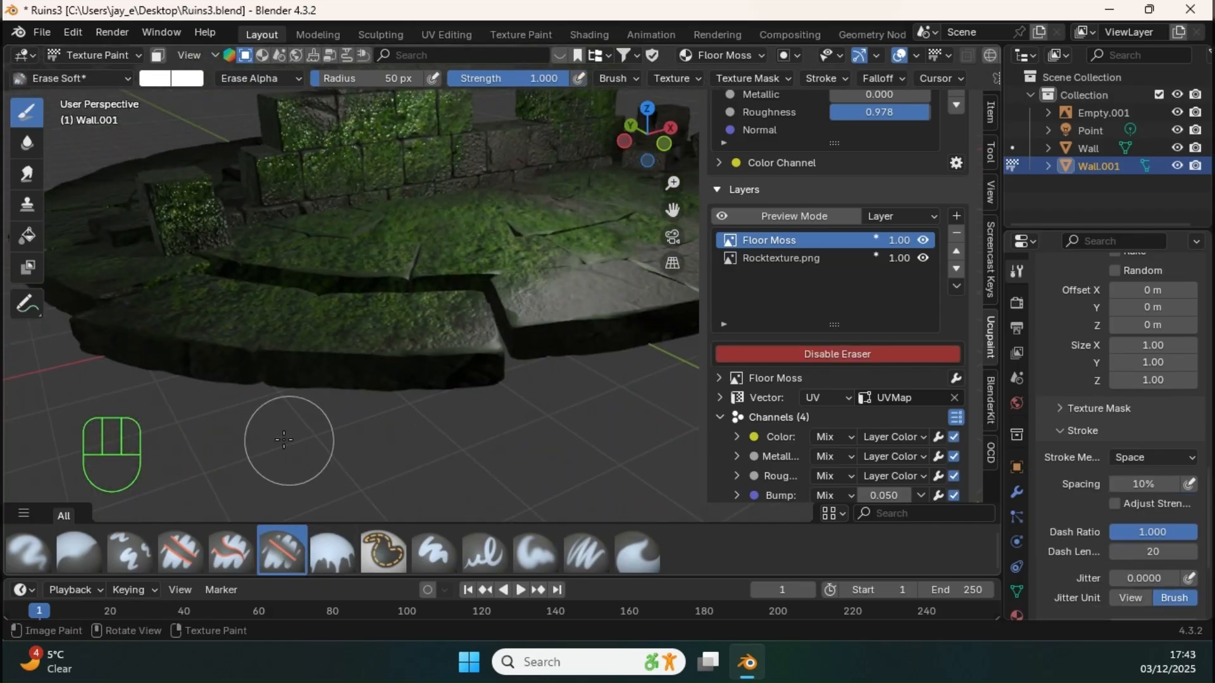
{"action": "middle_click_drag", "start_coordinate": [516, 243], "coordinate": [443, 308]}
{"action": "scroll", "coordinate": [516, 275], "scroll_direction": "up", "scroll_amount": 2}
{"action": "key", "text": "f"}
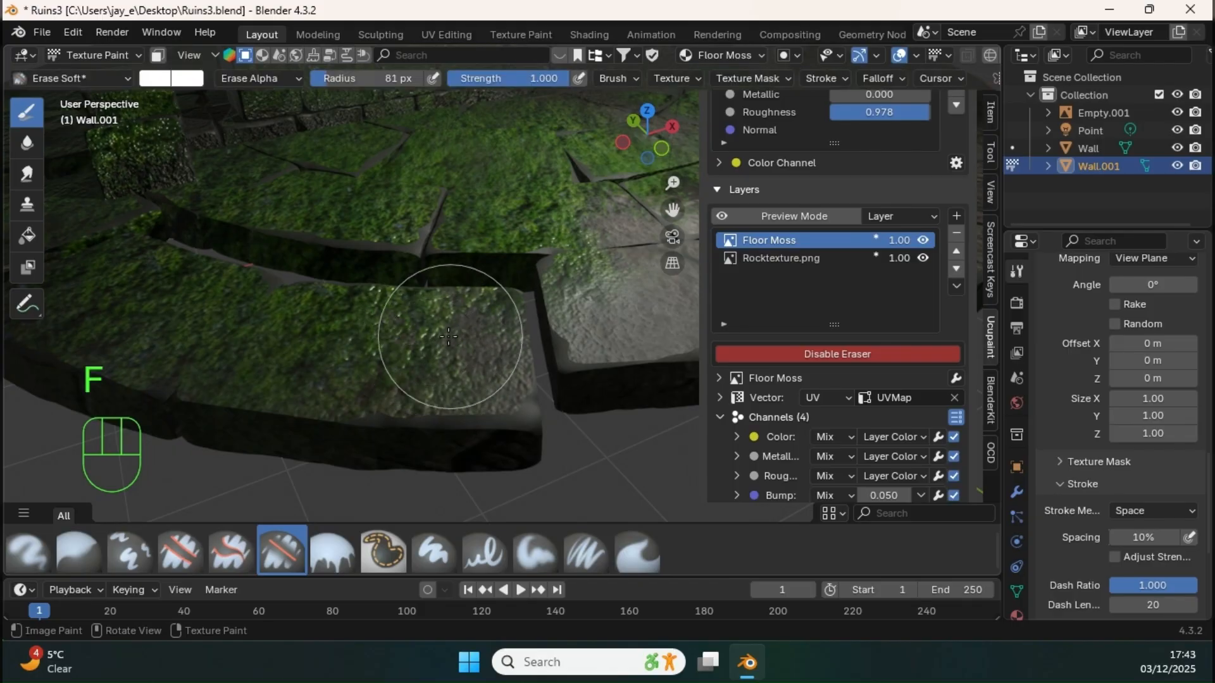
{"action": "mouse_move", "coordinate": [439, 362]}
{"action": "middle_mouse_down"}
{"action": "mouse_move", "coordinate": [405, 386]}
{"action": "mouse_move", "coordinate": [436, 344]}
{"action": "middle_mouse_up"}
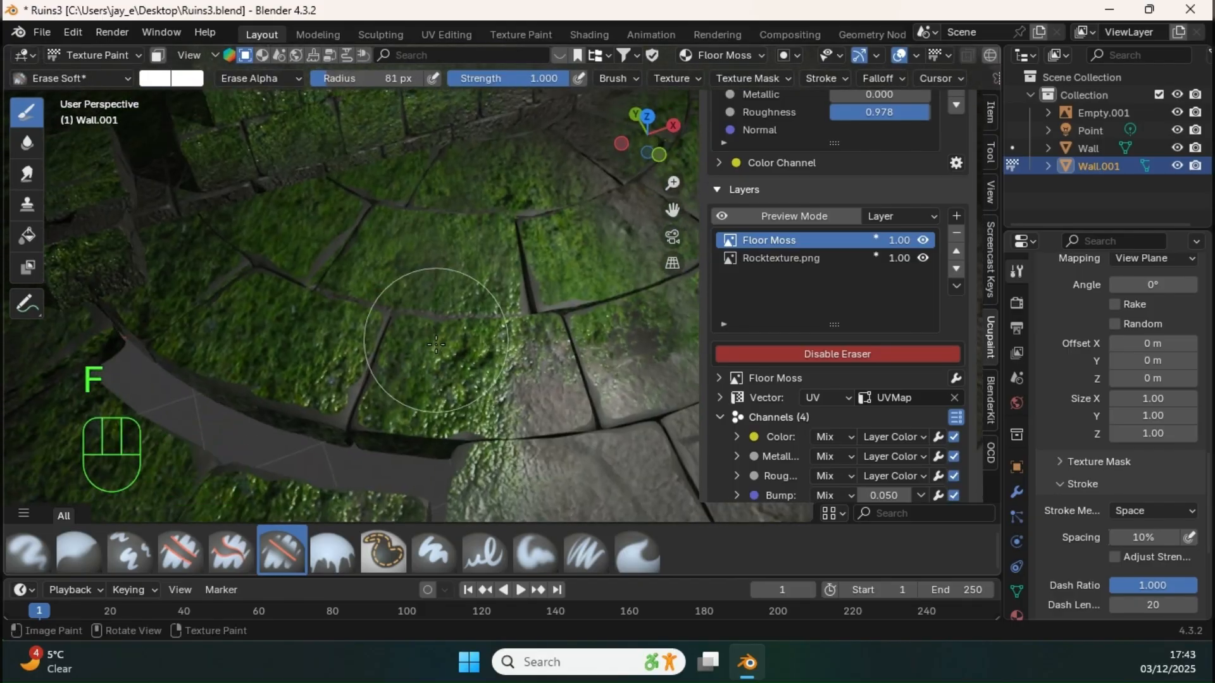
{"action": "left_click_drag", "start_coordinate": [409, 416], "coordinate": [398, 420]}
{"action": "left_click_drag", "start_coordinate": [525, 361], "coordinate": [539, 344]}
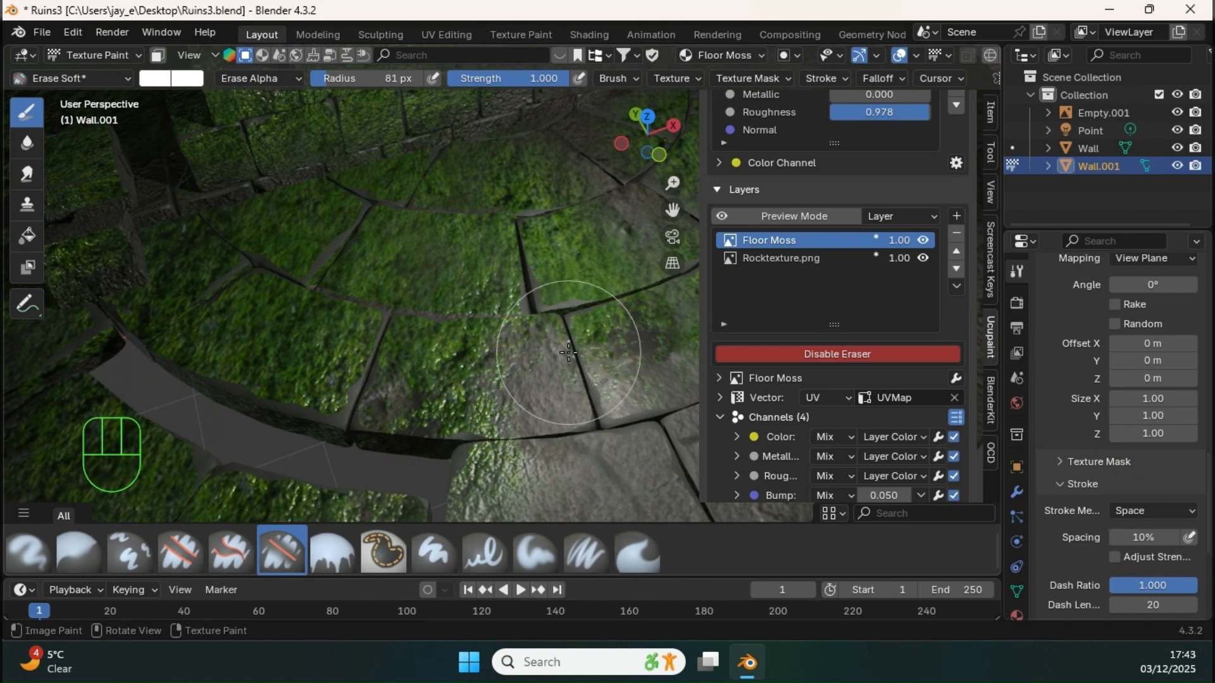
Erase more moss from the central floor slabs and those nearer the wall to break up the coverage
{"action": "middle_click_drag", "start_coordinate": [623, 334], "coordinate": [459, 349], "text": "shift"}
{"action": "left_click_drag", "start_coordinate": [378, 247], "coordinate": [379, 249]}
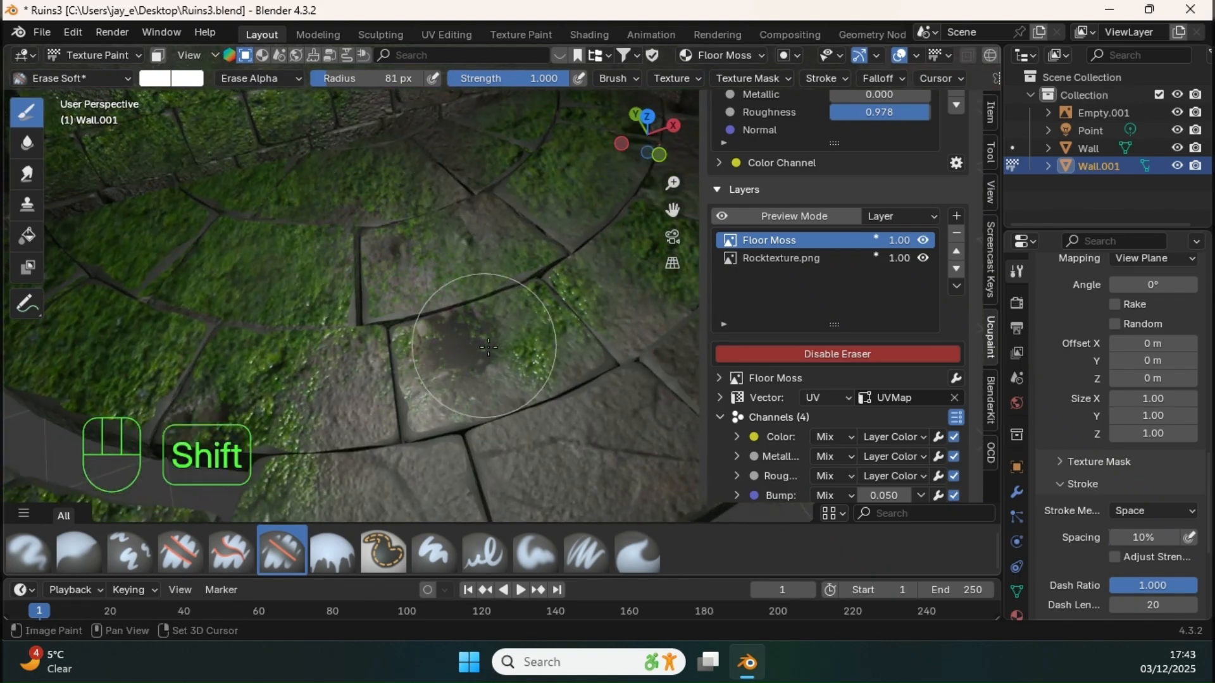
{"action": "middle_click_drag", "start_coordinate": [380, 249], "coordinate": [427, 314], "text": "shift"}
{"action": "left_click_drag", "start_coordinate": [469, 302], "coordinate": [506, 279]}
{"action": "middle_click_drag", "start_coordinate": [565, 266], "coordinate": [516, 296]}
{"action": "left_click_drag", "start_coordinate": [503, 291], "coordinate": [437, 269]}
{"action": "middle_click_drag", "start_coordinate": [415, 264], "coordinate": [450, 296], "text": "shift"}
{"action": "mouse_move", "coordinate": [449, 296]}
{"action": "middle_mouse_down"}
{"action": "mouse_move", "coordinate": [551, 306]}
{"action": "mouse_move", "coordinate": [497, 314]}
{"action": "mouse_move", "coordinate": [576, 168]}
{"action": "mouse_move", "coordinate": [437, 298]}
{"action": "mouse_move", "coordinate": [496, 225]}
{"action": "mouse_move", "coordinate": [432, 288]}
{"action": "middle_mouse_up"}
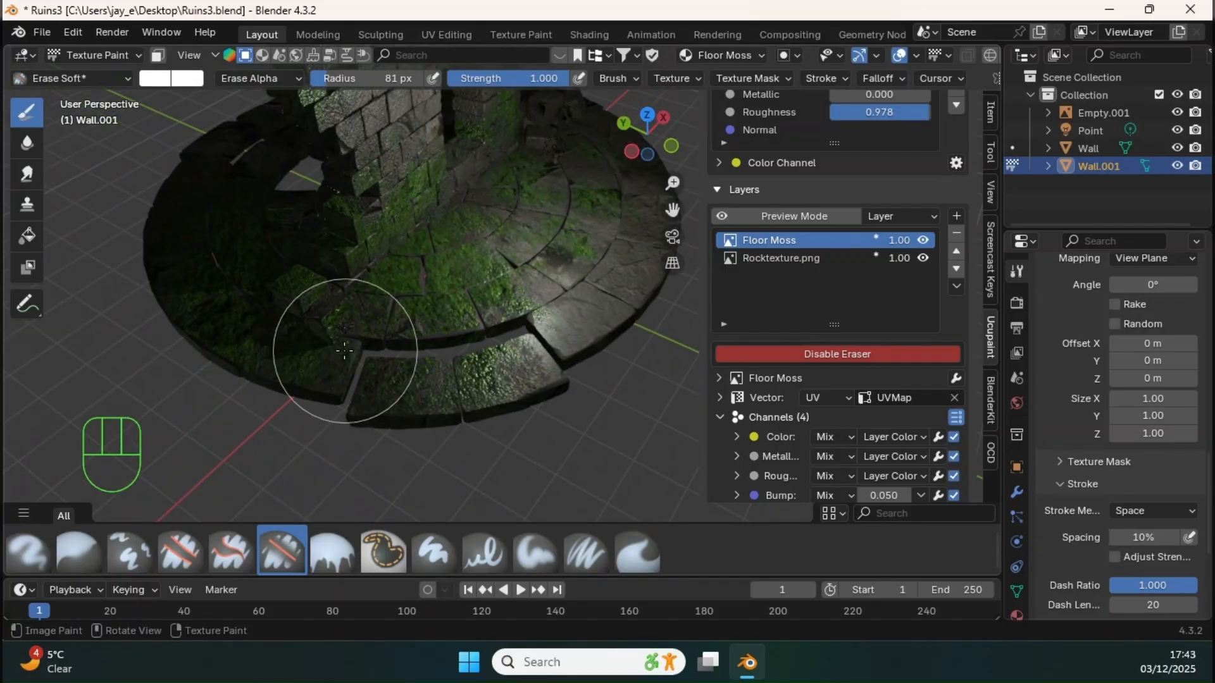
{"action": "middle_click_drag", "start_coordinate": [344, 350], "coordinate": [435, 313]}
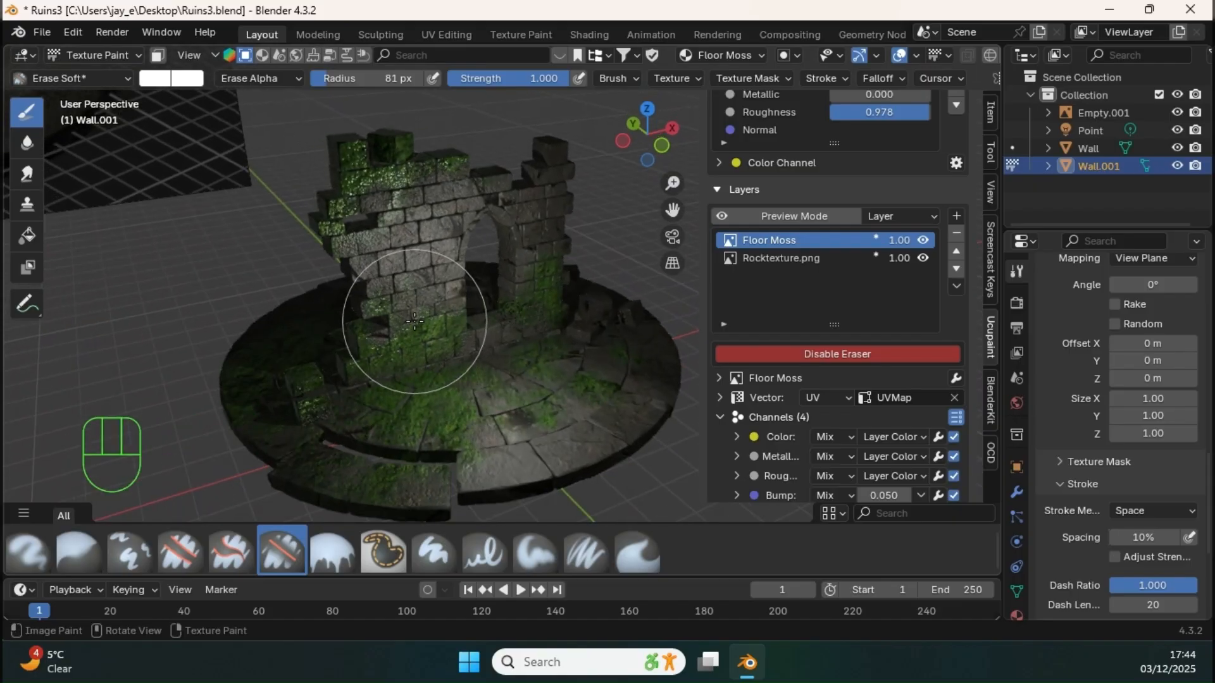
Switch texture painting to the wall and stamp moss along its lowest bricks with the Paint Soft brush
{"action": "key", "text": "alt"}
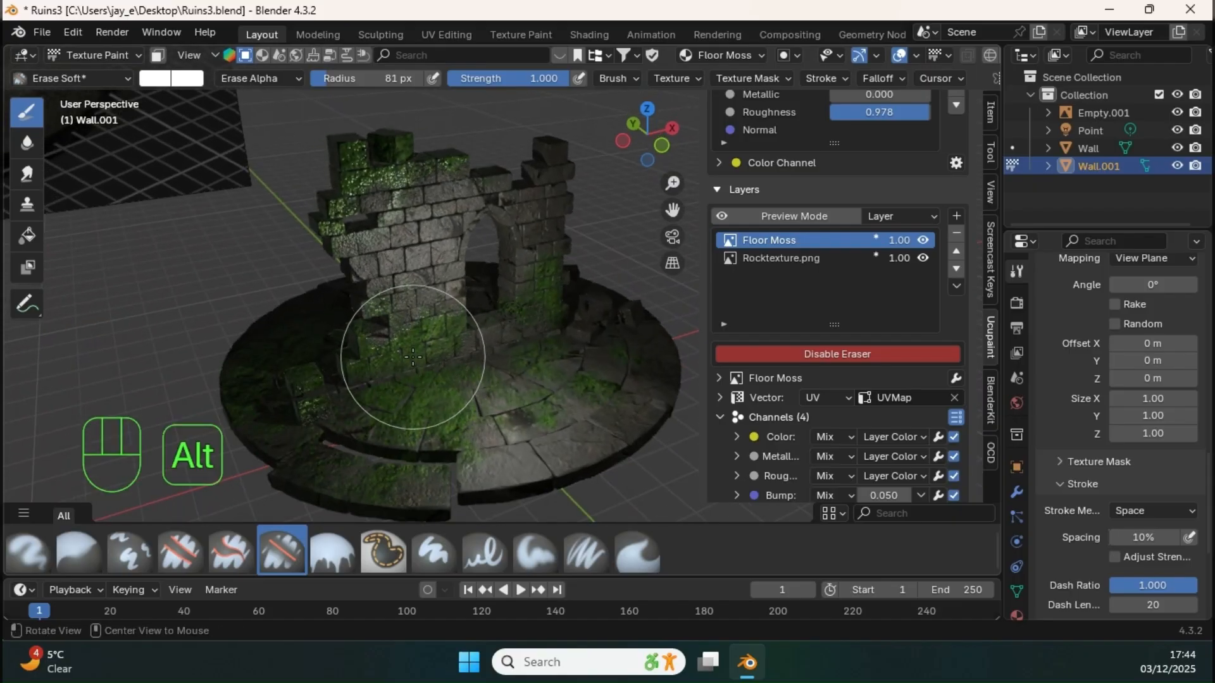
{"action": "key", "text": "alt+q"}
{"action": "key", "text": "alt+q"}
{"action": "key", "text": "alt+q"}
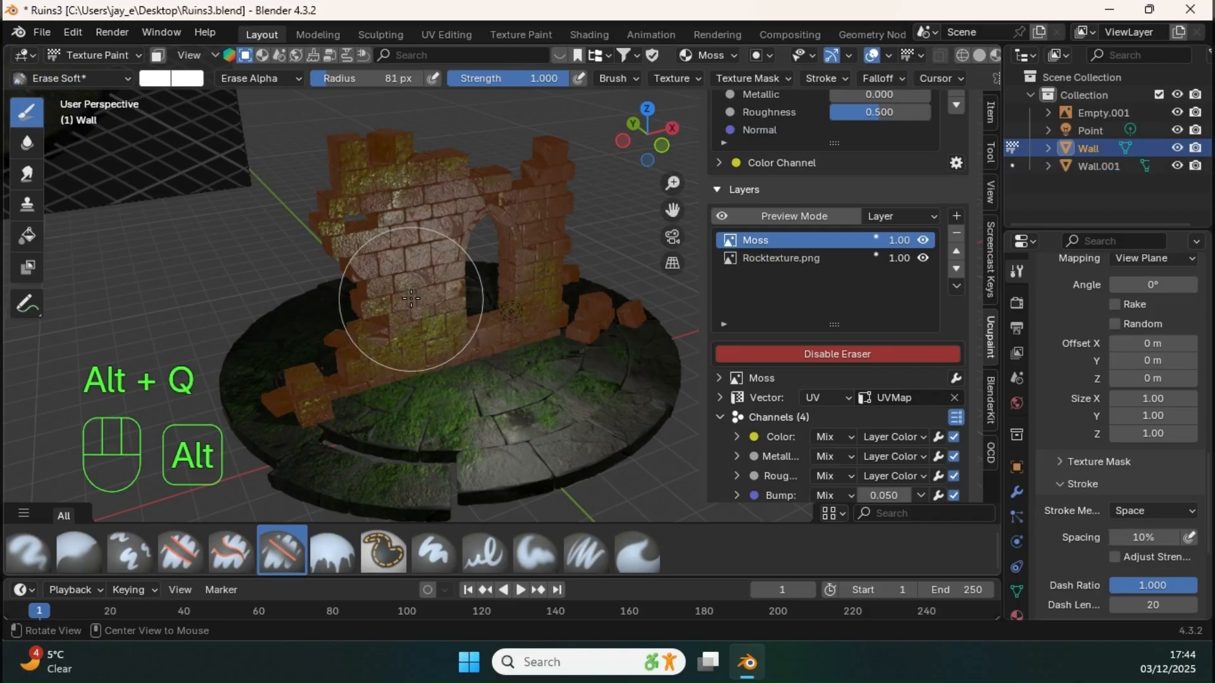
{"action": "middle_click_drag", "start_coordinate": [408, 300], "coordinate": [468, 265], "text": "ctrl"}
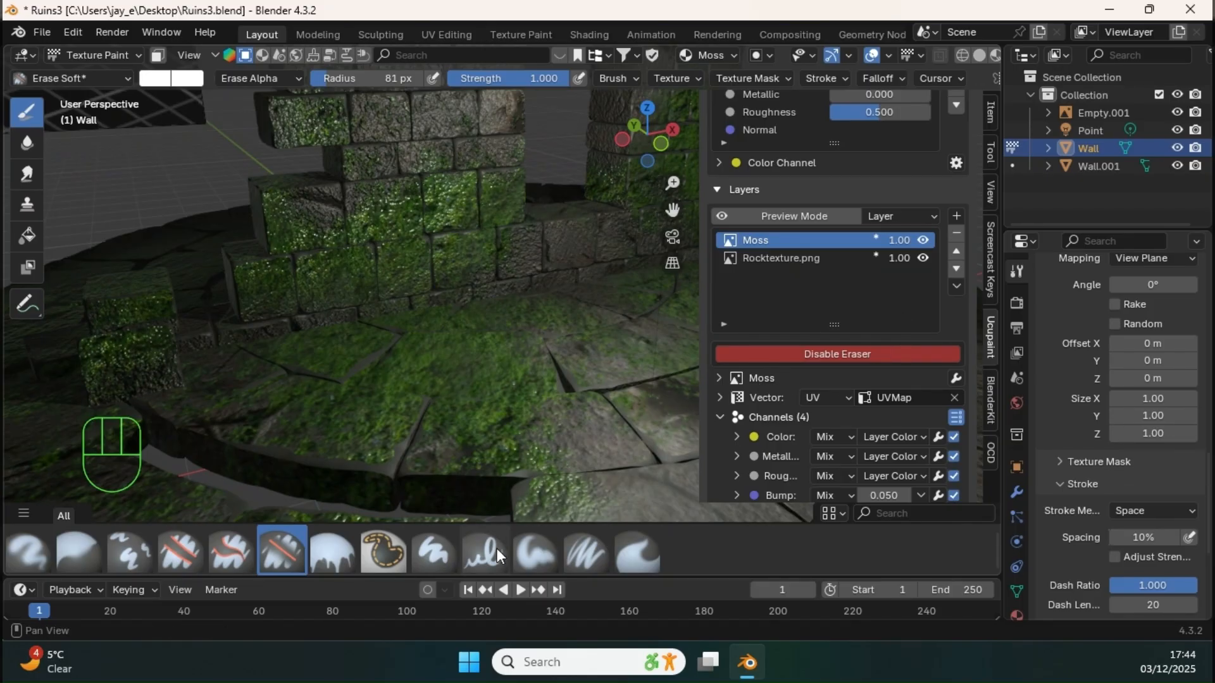
{"action": "left_click", "coordinate": [530, 547]}
{"action": "middle_click_drag", "start_coordinate": [480, 405], "coordinate": [399, 271]}
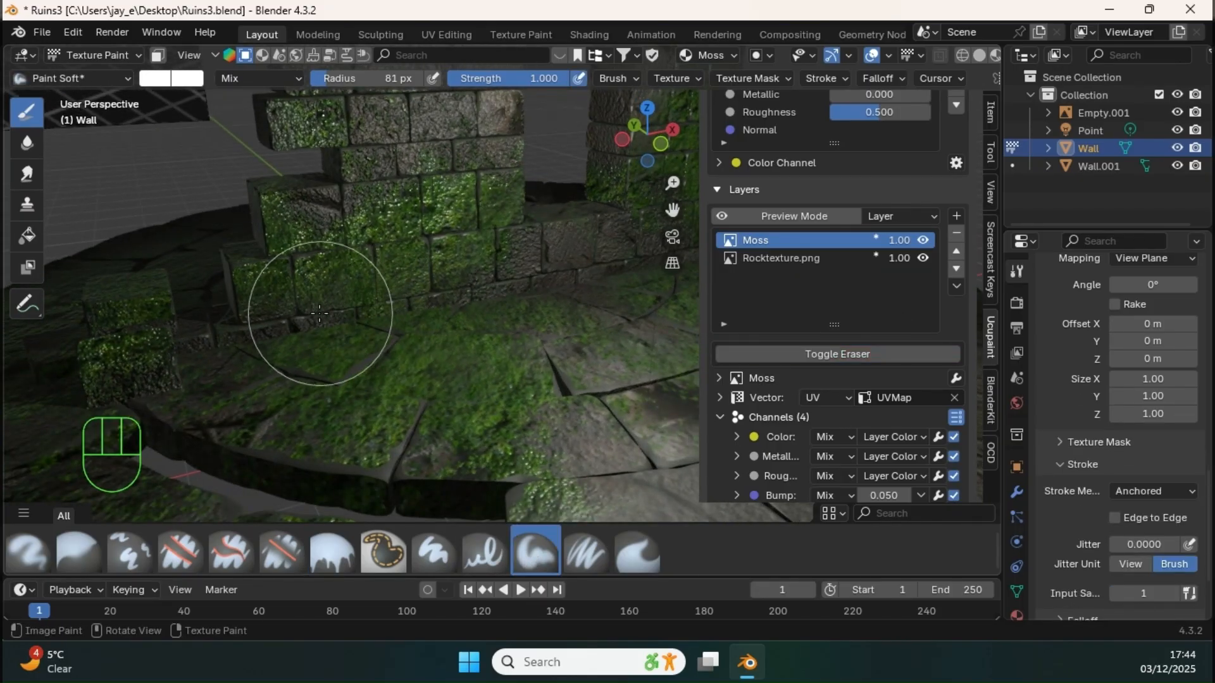
{"action": "mouse_move", "coordinate": [319, 312]}
{"action": "left_mouse_down"}
{"action": "mouse_move", "coordinate": [350, 313]}
{"action": "mouse_move", "coordinate": [298, 318]}
{"action": "left_mouse_up"}
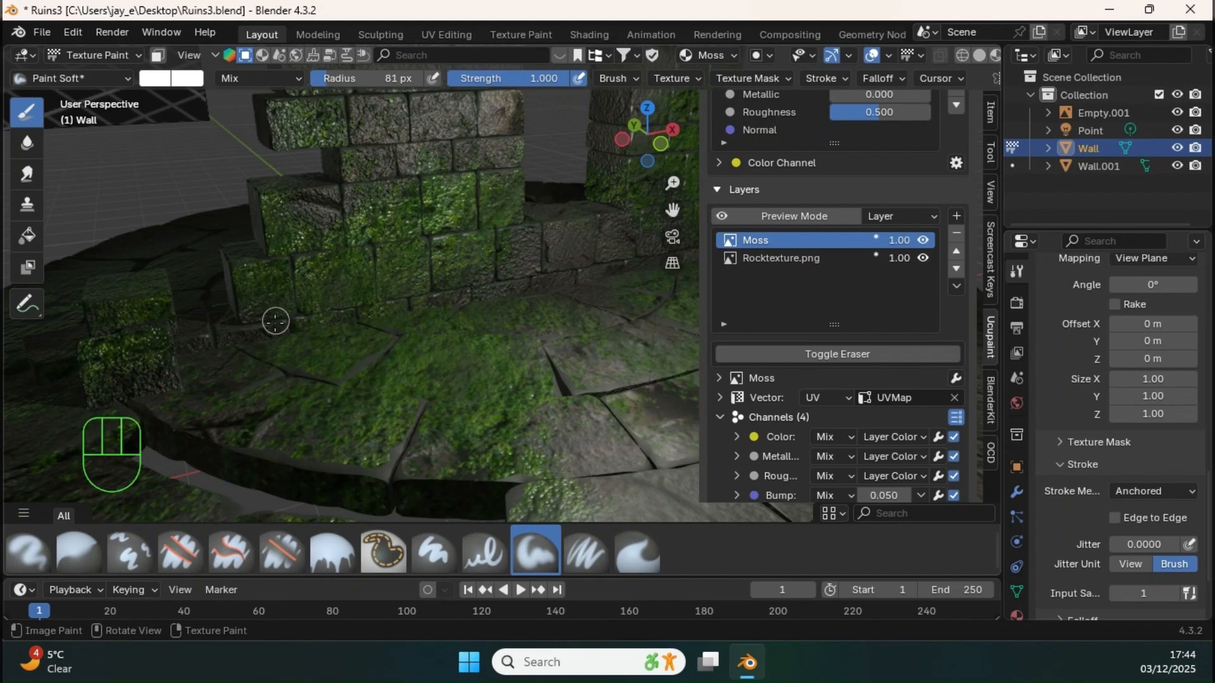
{"action": "left_click_drag", "start_coordinate": [487, 290], "coordinate": [489, 289]}
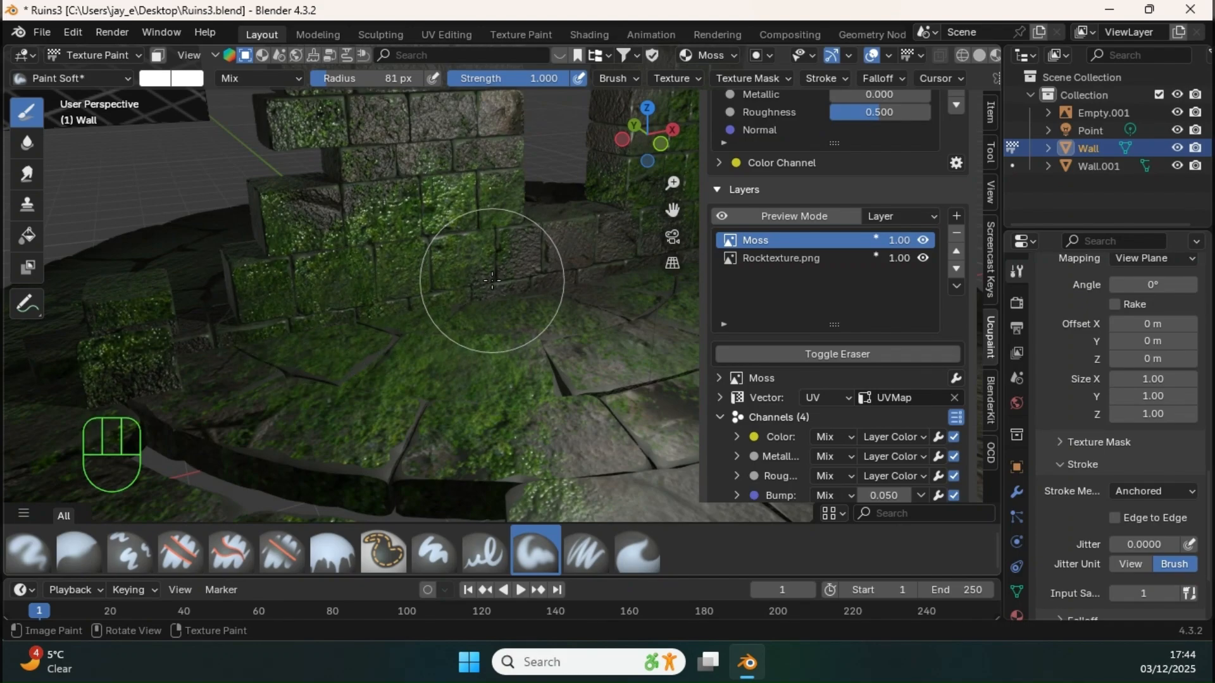
Examine the moss distribution across the whole ruin and compare it with the reference image
{"action": "middle_click_drag", "start_coordinate": [540, 298], "coordinate": [524, 336], "text": "ctrl"}
{"action": "mouse_move", "coordinate": [519, 297]}
{"action": "middle_mouse_down", "text": "ctrl"}
{"action": "mouse_move", "coordinate": [511, 325]}
{"action": "mouse_move", "coordinate": [481, 307]}
{"action": "middle_mouse_up", "text": "ctrl"}
{"action": "middle_click_drag", "start_coordinate": [499, 247], "coordinate": [494, 286], "text": "shift"}
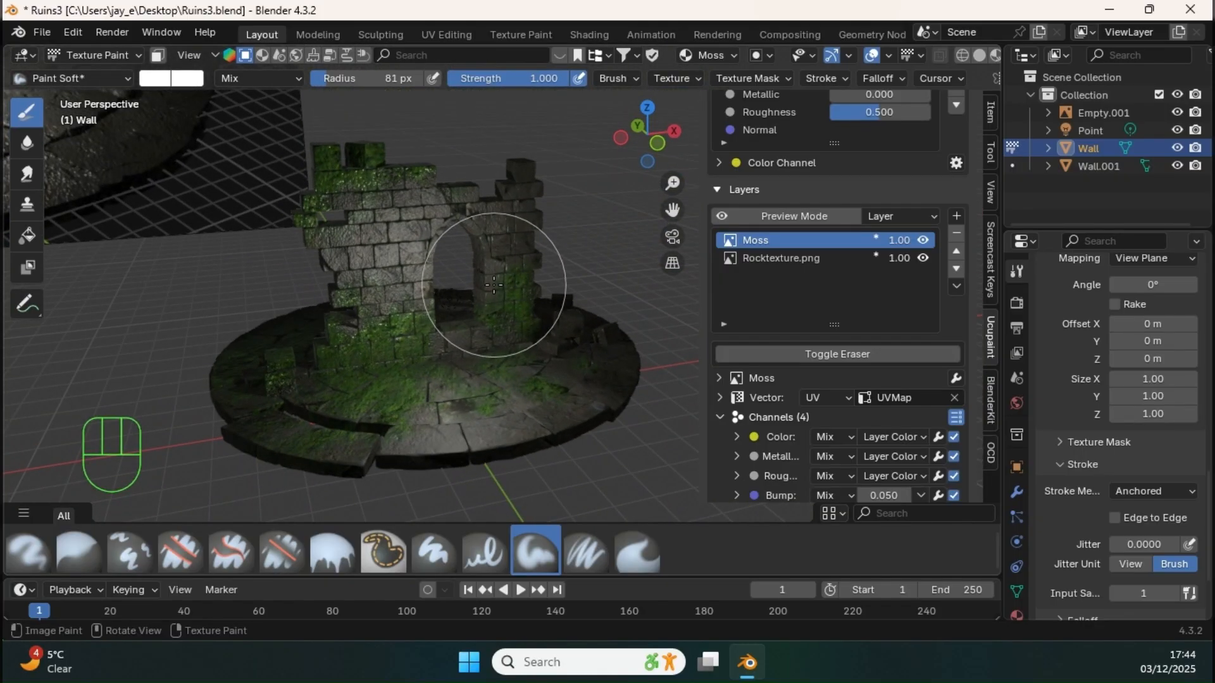
{"action": "middle_click_drag", "start_coordinate": [442, 297], "coordinate": [560, 332], "text": "shift"}
{"action": "middle_click_drag", "start_coordinate": [463, 262], "coordinate": [460, 310], "text": "ctrl"}
{"action": "middle_click_drag", "start_coordinate": [228, 202], "coordinate": [408, 309], "text": "shift"}
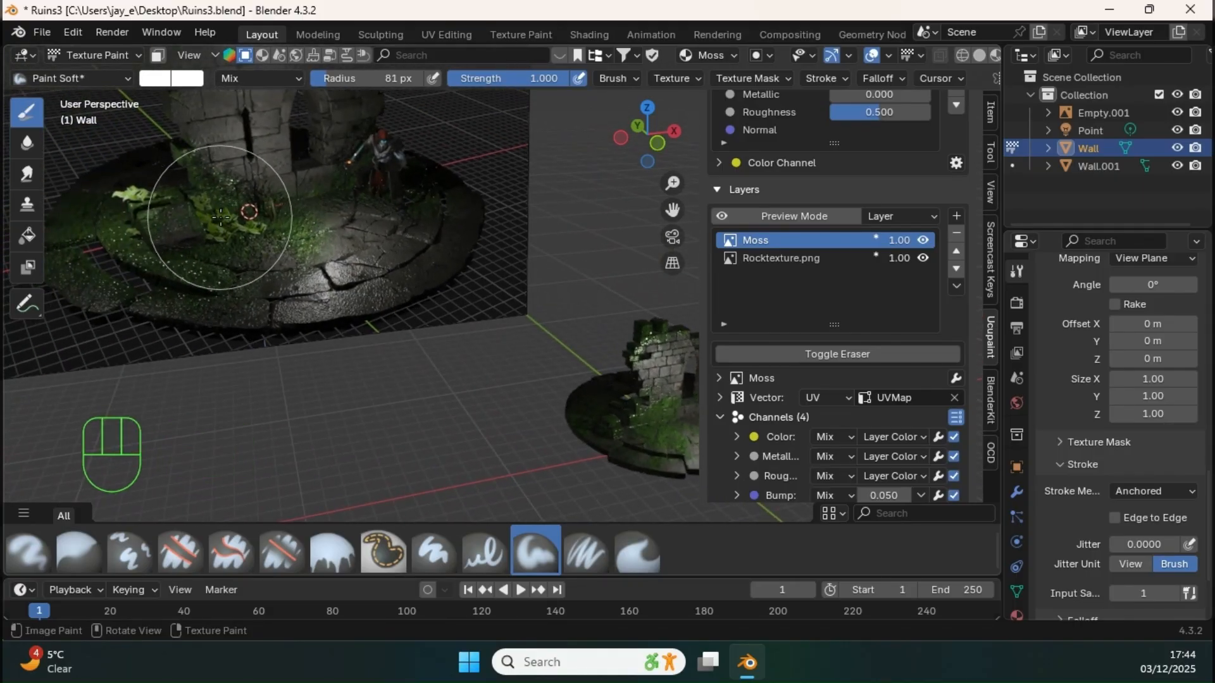
{"action": "middle_click_drag", "start_coordinate": [229, 214], "coordinate": [467, 232], "text": "shift"}
{"action": "middle_click_drag", "start_coordinate": [585, 332], "coordinate": [529, 298], "text": "ctrl"}
{"action": "scroll", "coordinate": [619, 281], "scroll_direction": "down", "scroll_amount": 3}
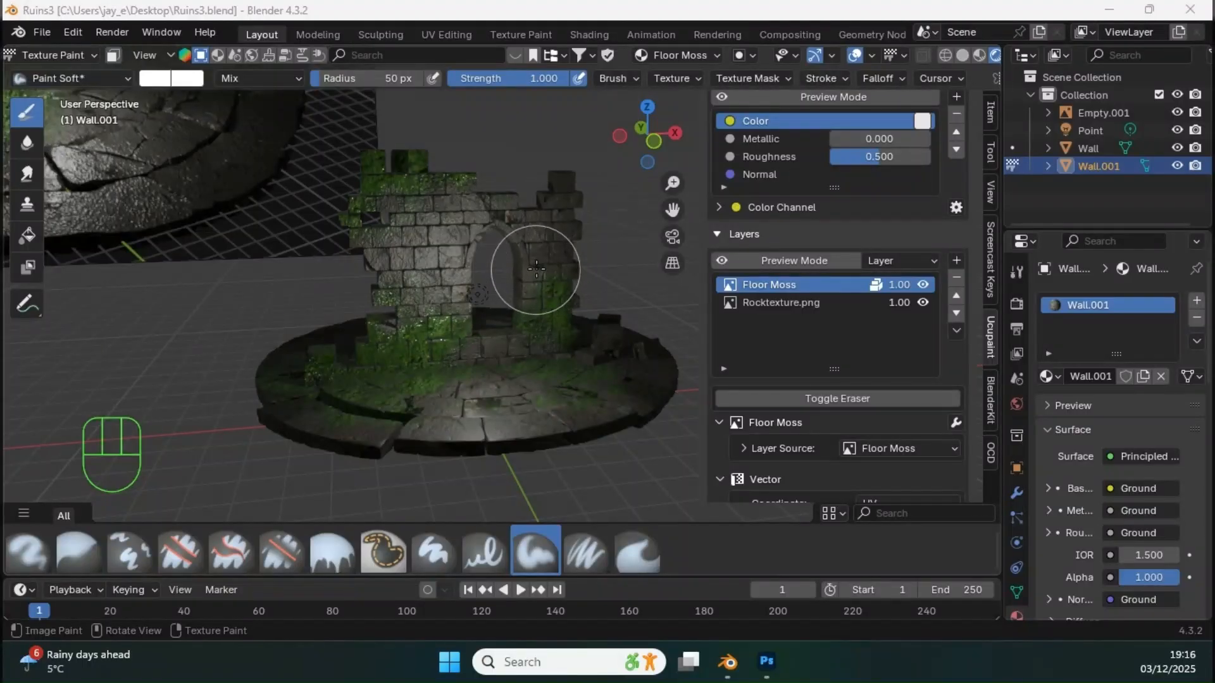
Switch from Texture Paint to Object Mode and deselect the ground
{"action": "middle_click_drag", "start_coordinate": [533, 263], "coordinate": [552, 259]}
{"action": "middle_click_drag", "start_coordinate": [551, 203], "coordinate": [532, 223], "text": "ctrl"}
{"action": "key", "text": "ctrl+Tab"}
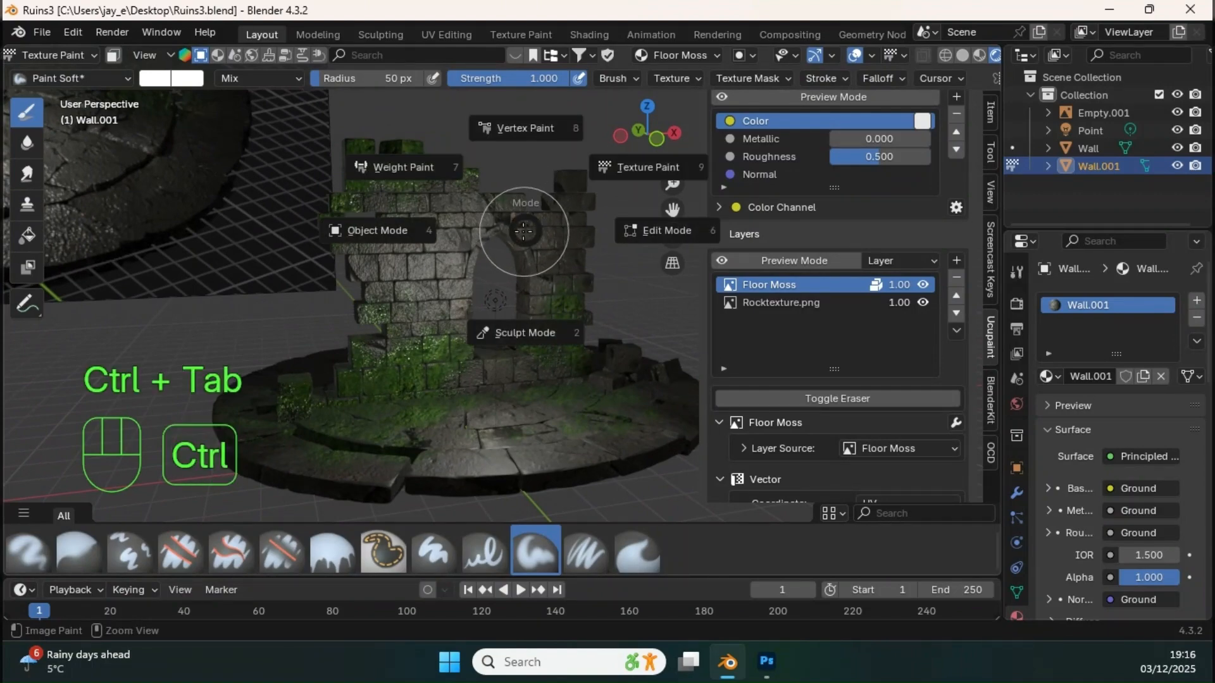
{"action": "left_click", "coordinate": [392, 230]}
{"action": "left_click", "coordinate": [614, 224]}
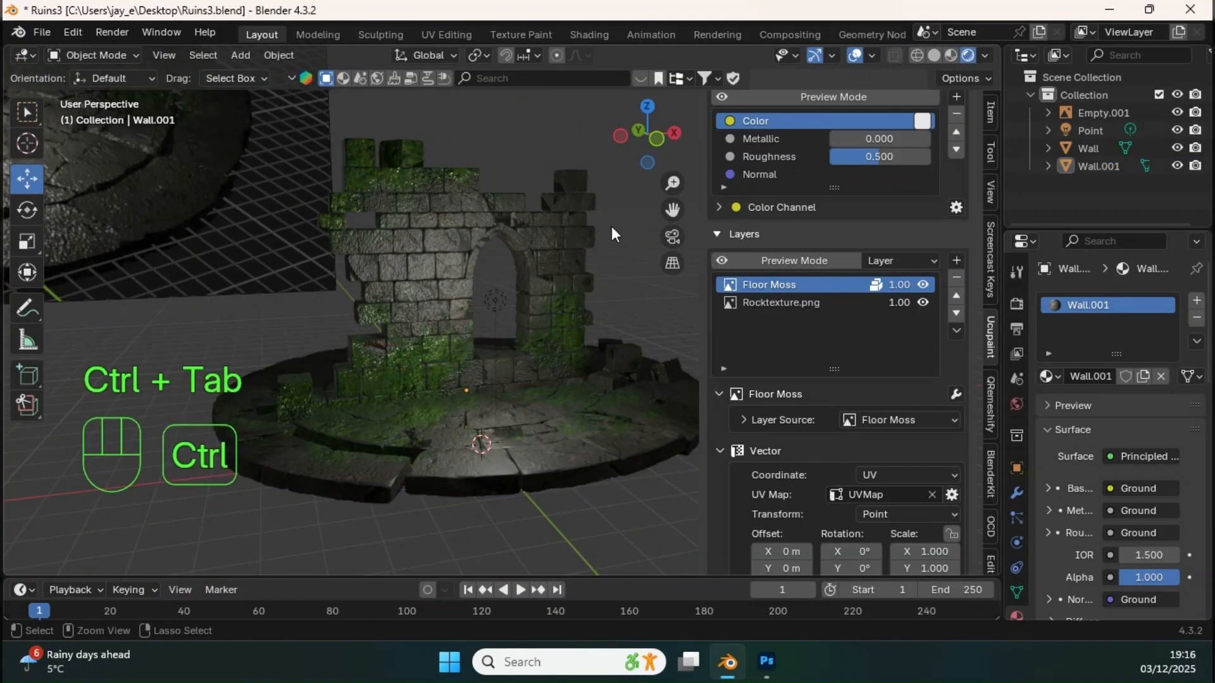
Compare the textured ruin with the reference scene's foliage and figure, and inspect the wall from several front angles
{"action": "middle_click_drag", "start_coordinate": [611, 225], "coordinate": [538, 291], "text": "ctrl"}
{"action": "middle_click_drag", "start_coordinate": [538, 291], "coordinate": [620, 360], "text": "shift"}
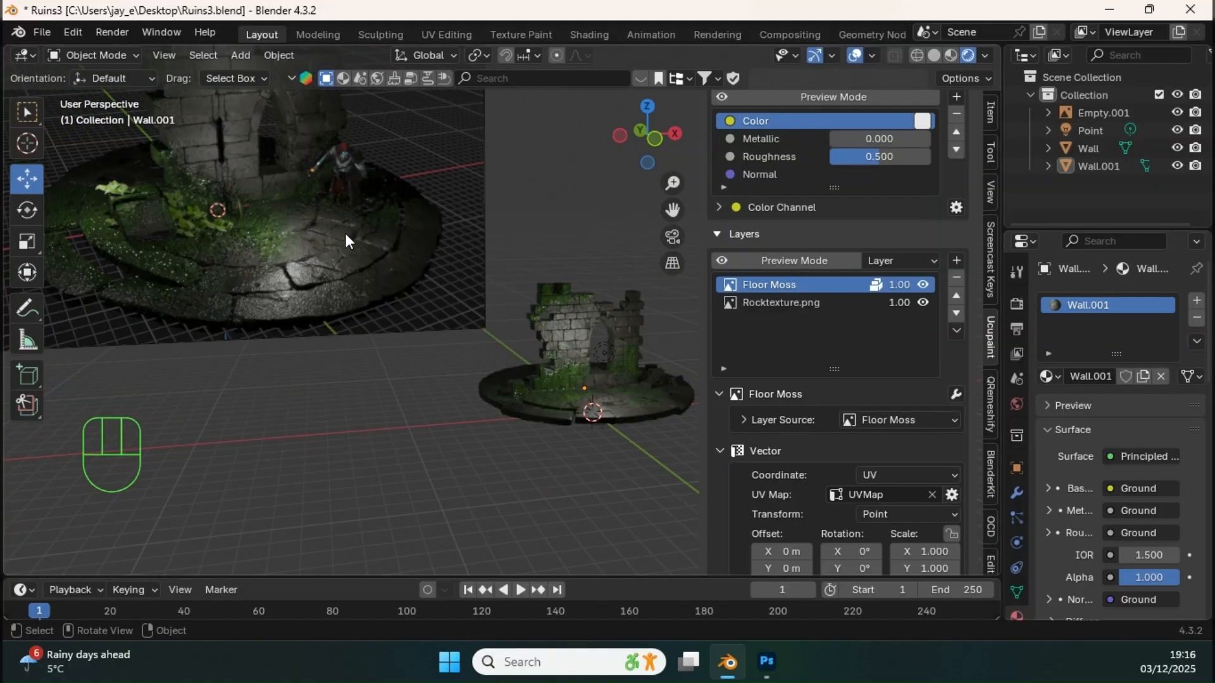
{"action": "middle_click_drag", "start_coordinate": [346, 240], "coordinate": [547, 281], "text": "shift"}
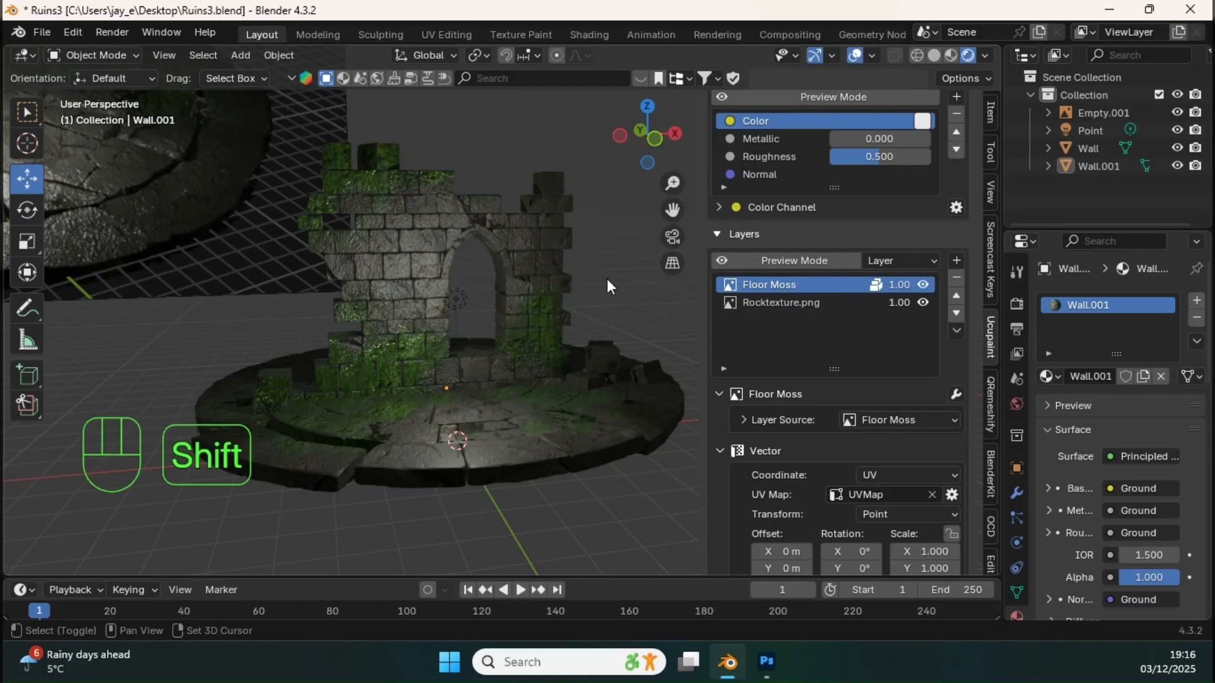
{"action": "mouse_move", "coordinate": [635, 291]}
{"action": "middle_mouse_down"}
{"action": "mouse_move", "coordinate": [594, 286]}
{"action": "mouse_move", "coordinate": [616, 279]}
{"action": "middle_mouse_up"}
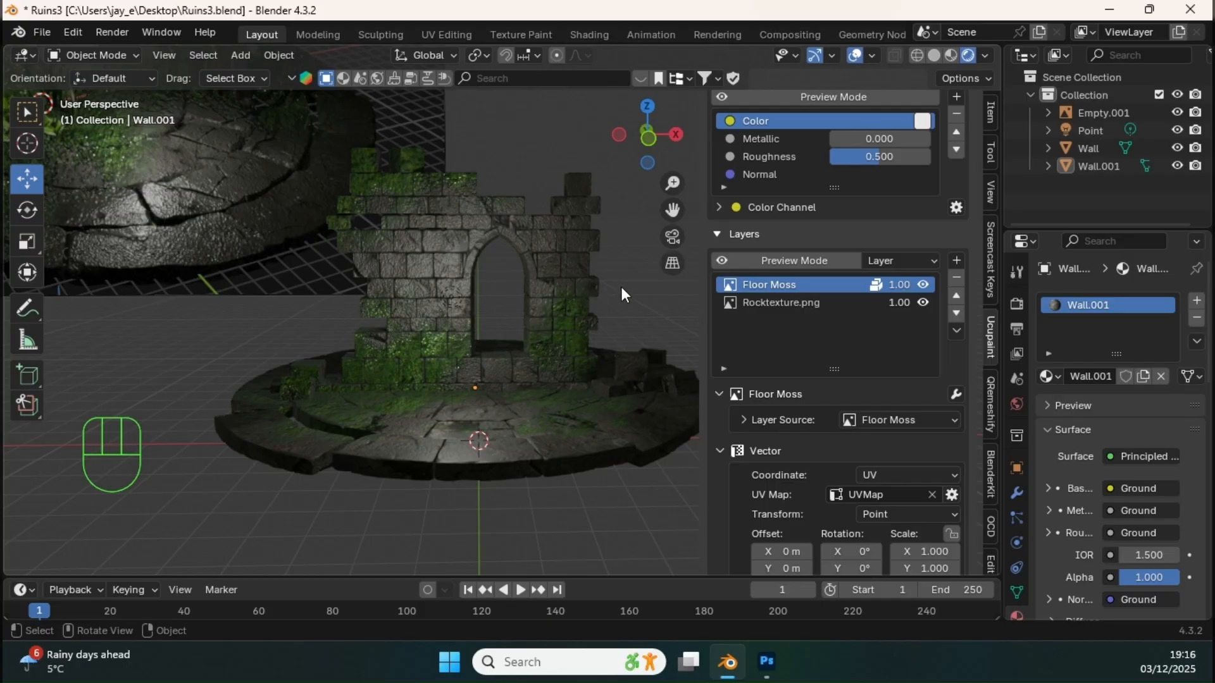
{"action": "middle_click_drag", "start_coordinate": [621, 287], "coordinate": [458, 329]}
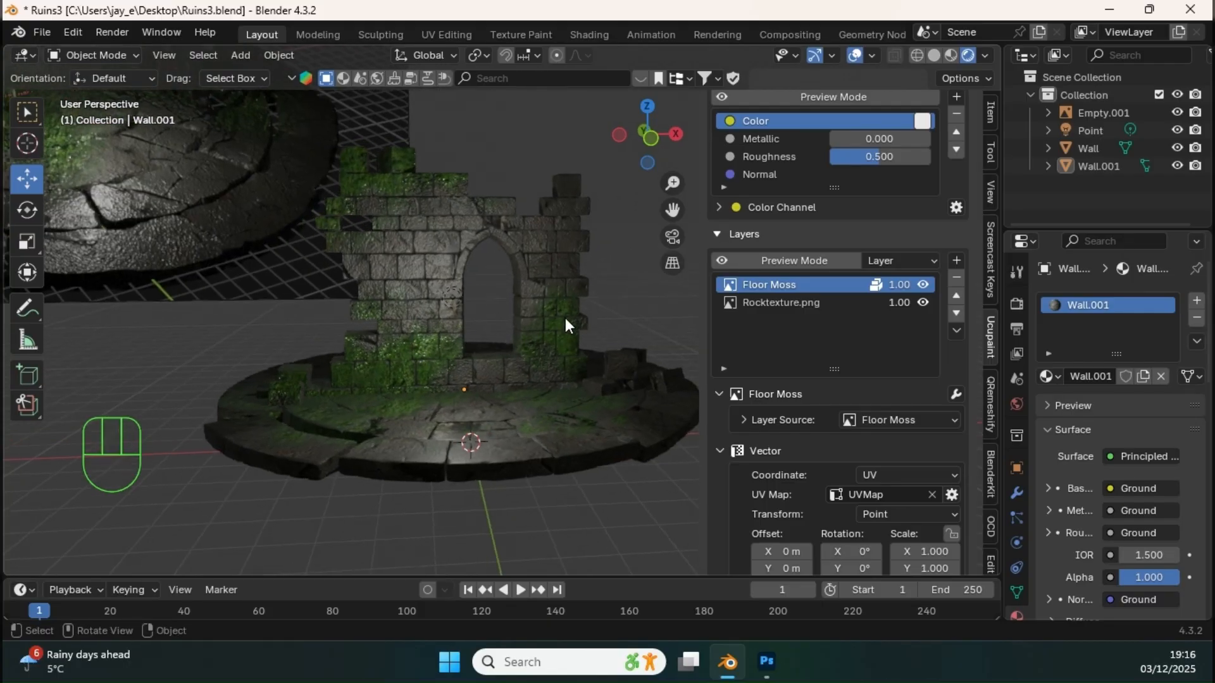
{"action": "middle_click_drag", "start_coordinate": [565, 319], "coordinate": [585, 319]}
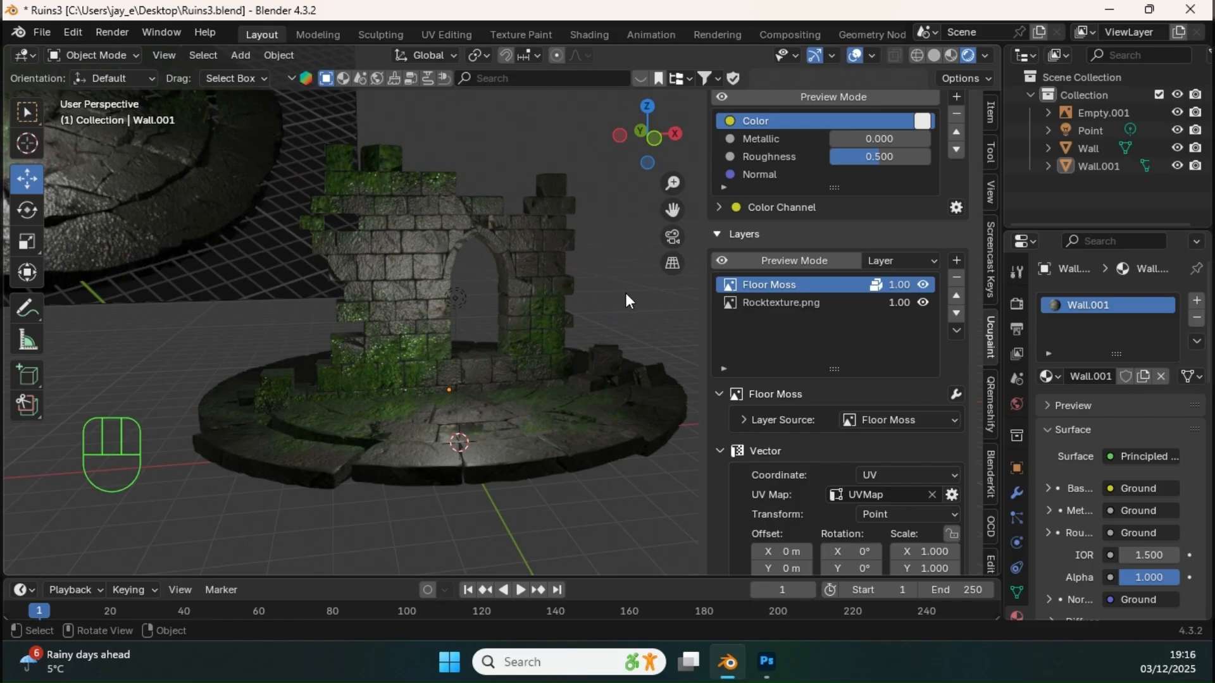
Show the ruin in Material Preview with the sidebar hidden, framed in front orthographic view
{"action": "left_click", "coordinate": [949, 56]}
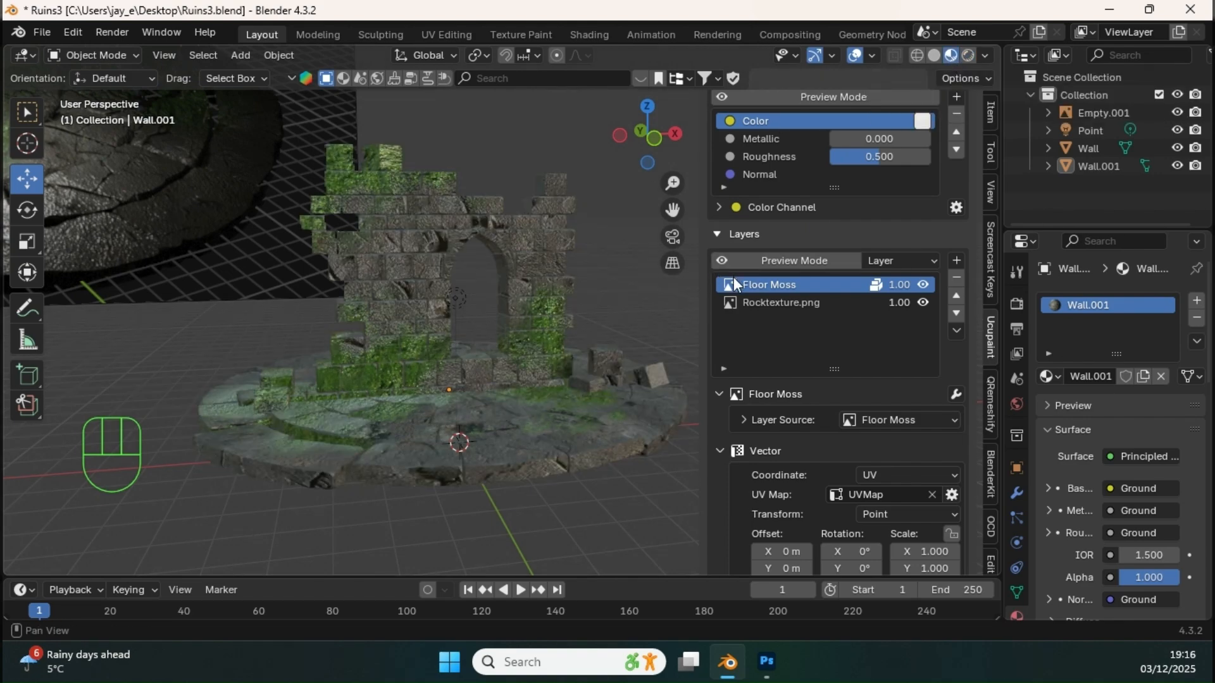
{"action": "key", "text": "n"}
{"action": "middle_click_drag", "start_coordinate": [711, 298], "coordinate": [782, 290], "text": "shift"}
{"action": "middle_click_drag", "start_coordinate": [782, 289], "coordinate": [741, 361], "text": "shift"}
{"action": "middle_click_drag", "start_coordinate": [741, 361], "coordinate": [728, 336], "text": "ctrl"}
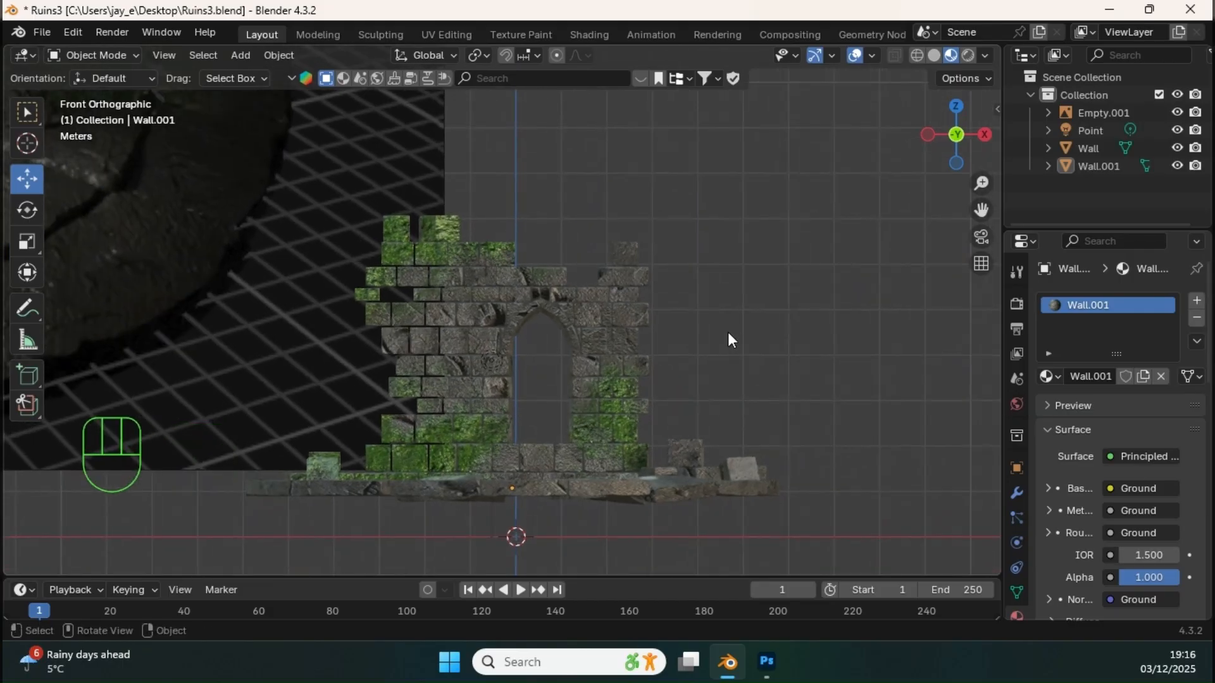
Add a mesh plane at the 3D cursor and rotate it 90 degrees about X so it stands upright
{"action": "key", "text": "shift+a"}
{"action": "mouse_move", "coordinate": [711, 328]}
{"action": "mouse_move", "coordinate": [670, 291]}
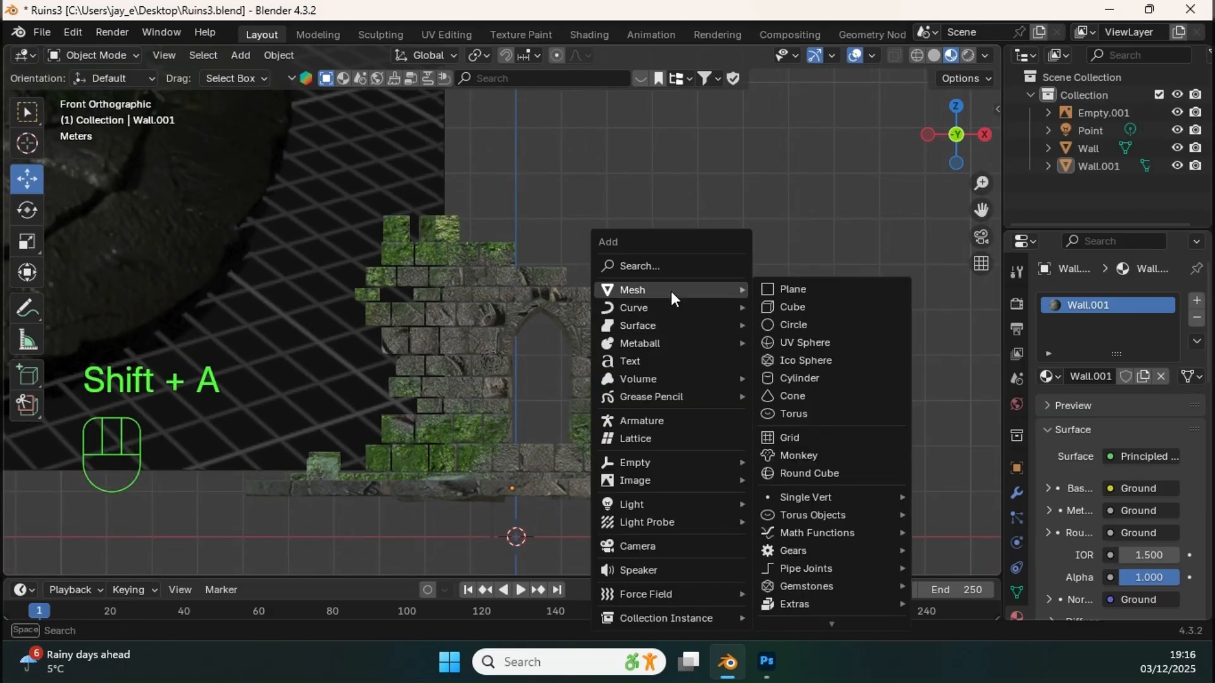
{"action": "left_click", "coordinate": [792, 291]}
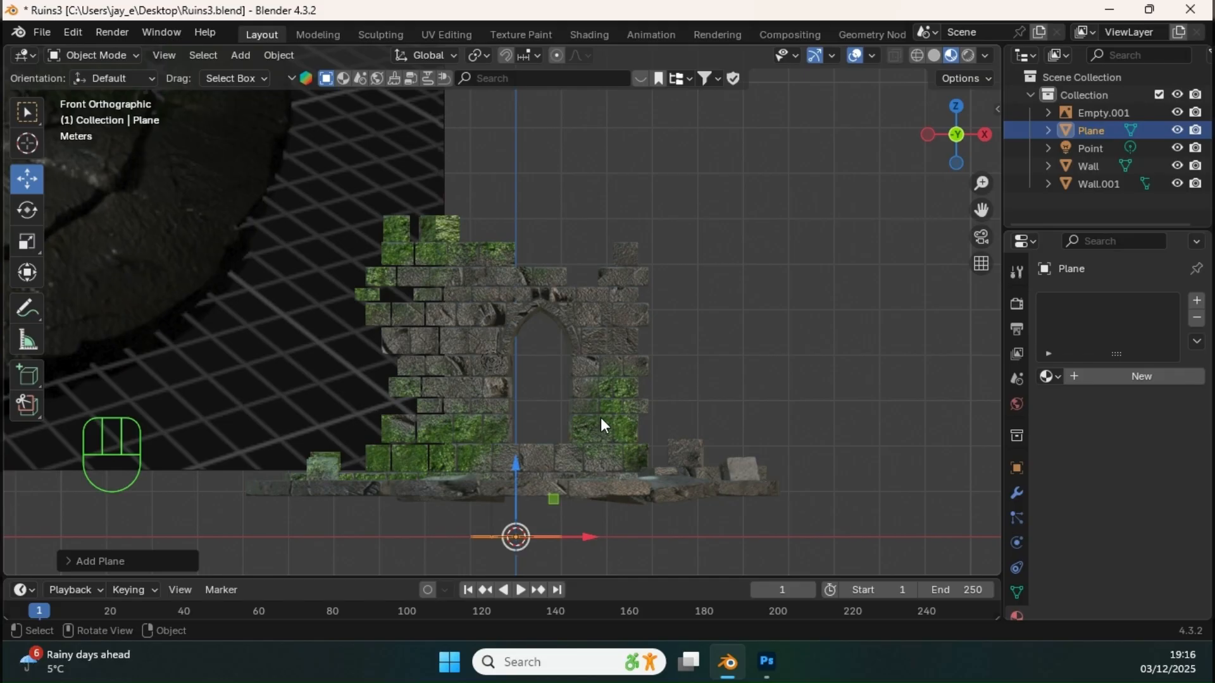
{"action": "key", "text": "r"}
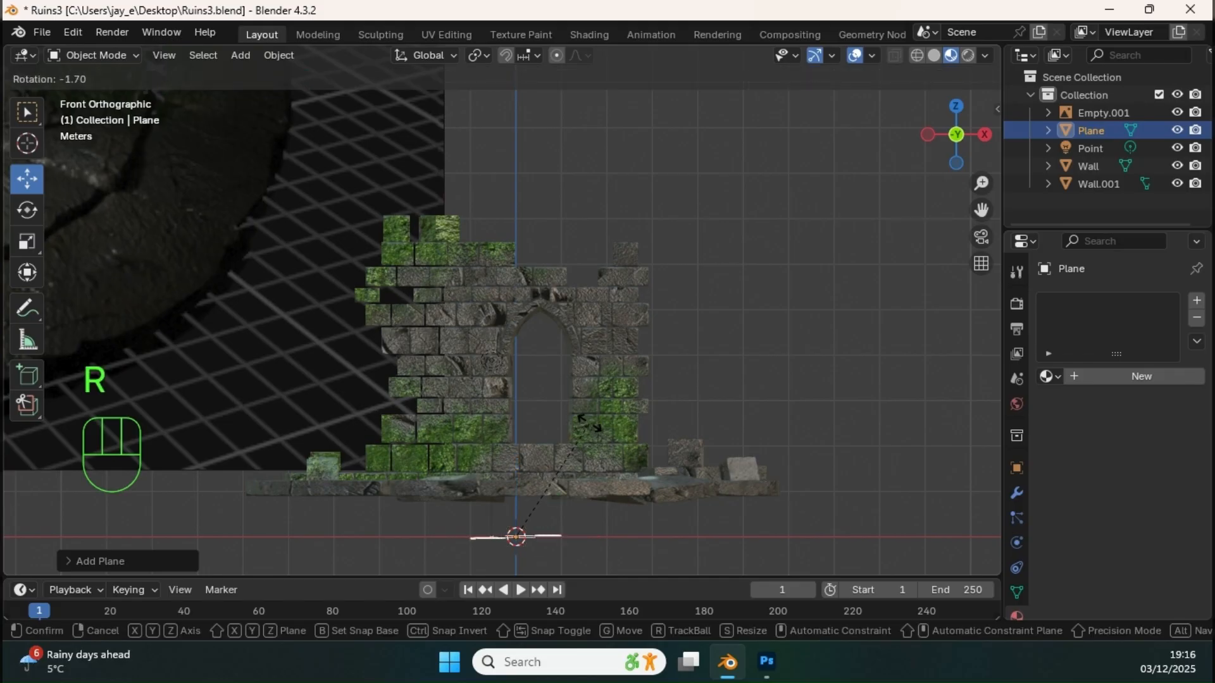
{"action": "type", "text": "x90"}
{"action": "key", "text": "Return"}
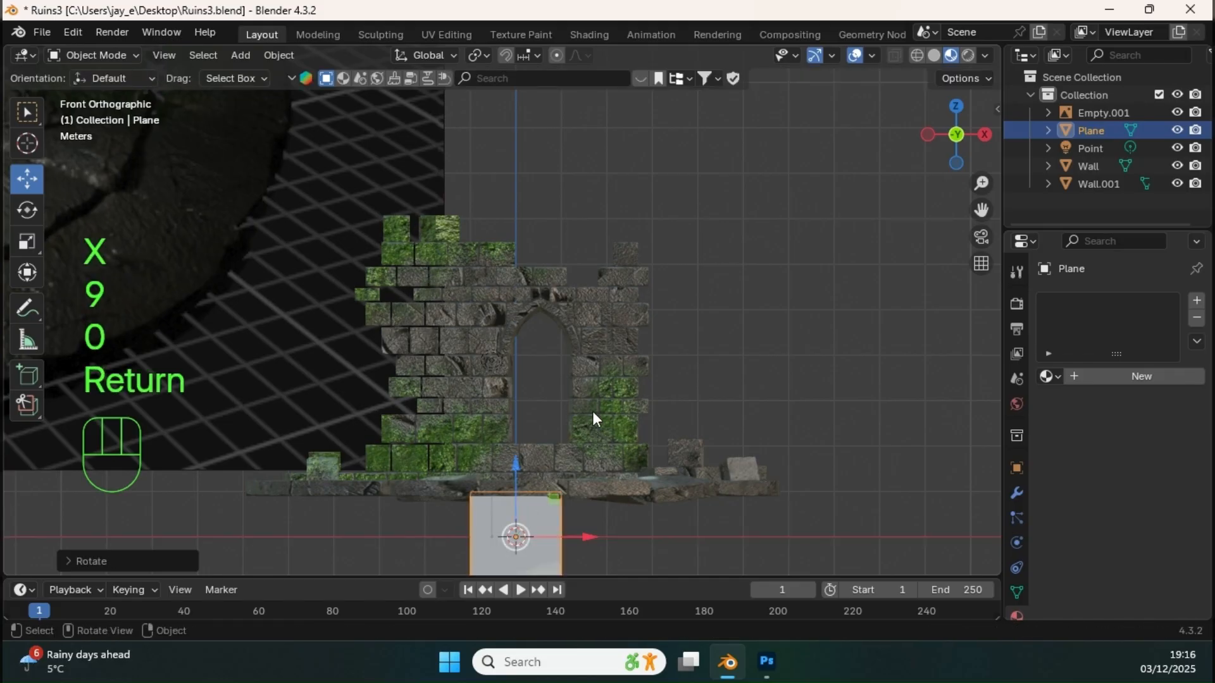
Move the plane about 5.2 m along negative Y to the front of the ruin and raise it to ground level
{"action": "middle_click_drag", "start_coordinate": [594, 415], "coordinate": [560, 426]}
{"action": "left_click_drag", "start_coordinate": [620, 466], "coordinate": [425, 509]}
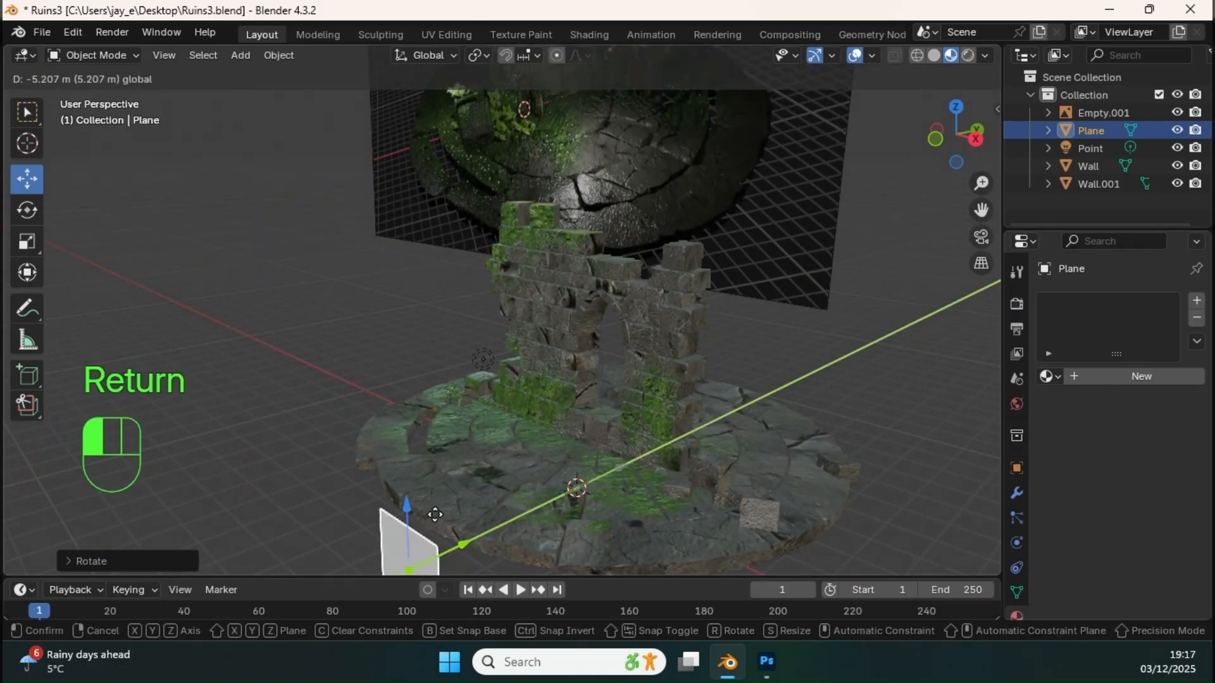
{"action": "middle_click_drag", "start_coordinate": [425, 510], "coordinate": [617, 323]}
{"action": "left_click_drag", "start_coordinate": [555, 384], "coordinate": [518, 348]}
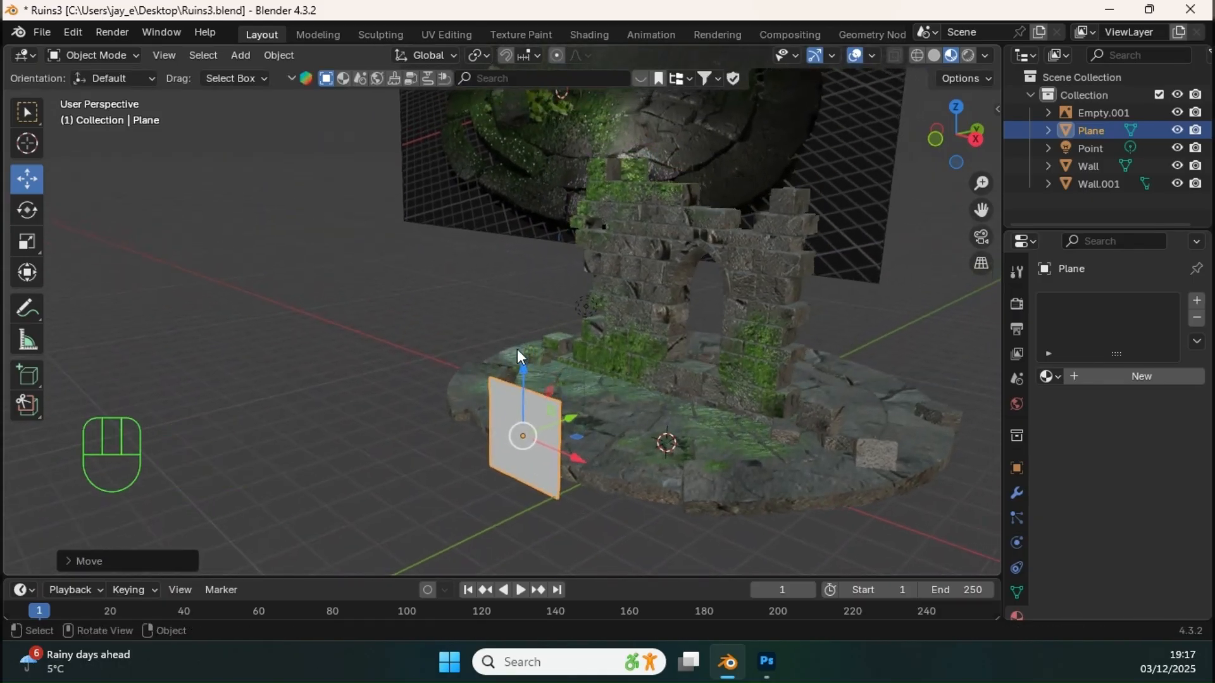
{"action": "middle_click_drag", "start_coordinate": [518, 348], "coordinate": [615, 325]}
{"action": "left_click_drag", "start_coordinate": [579, 347], "coordinate": [582, 322]}
{"action": "middle_click_drag", "start_coordinate": [587, 336], "coordinate": [567, 343], "text": "shift"}
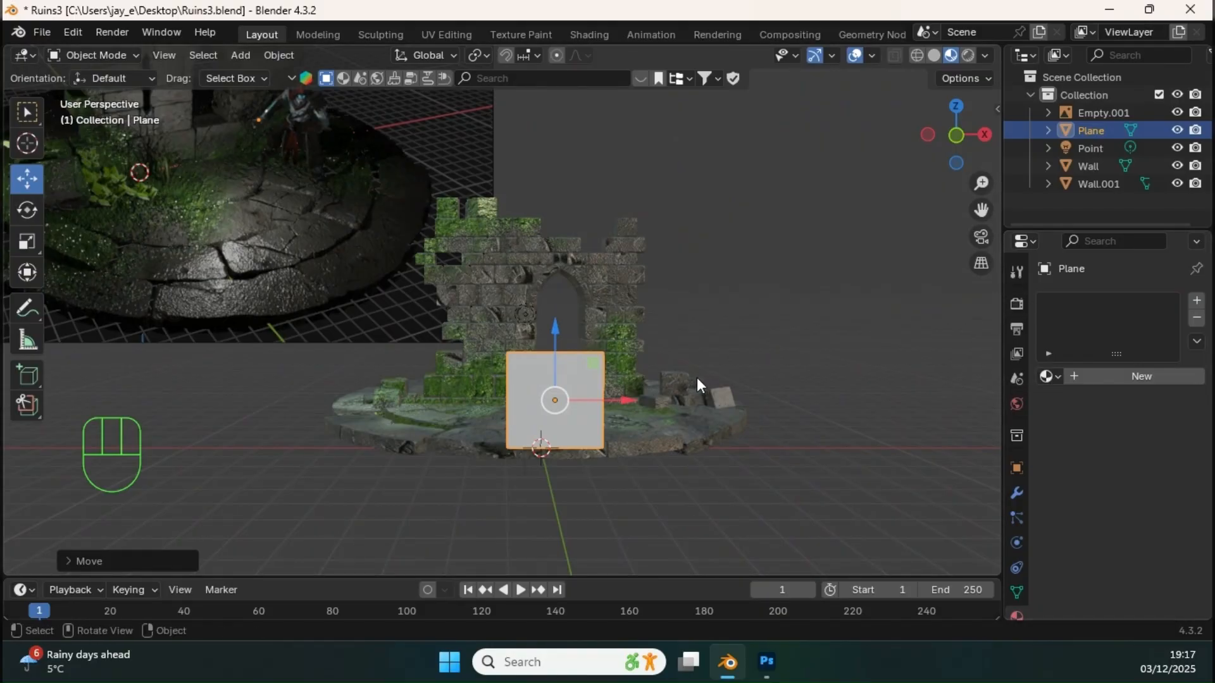
Give the plane a new material with leaf2.png from the Tutorial Materials folder as its Base Color image texture
{"action": "left_click", "coordinate": [1103, 375]}
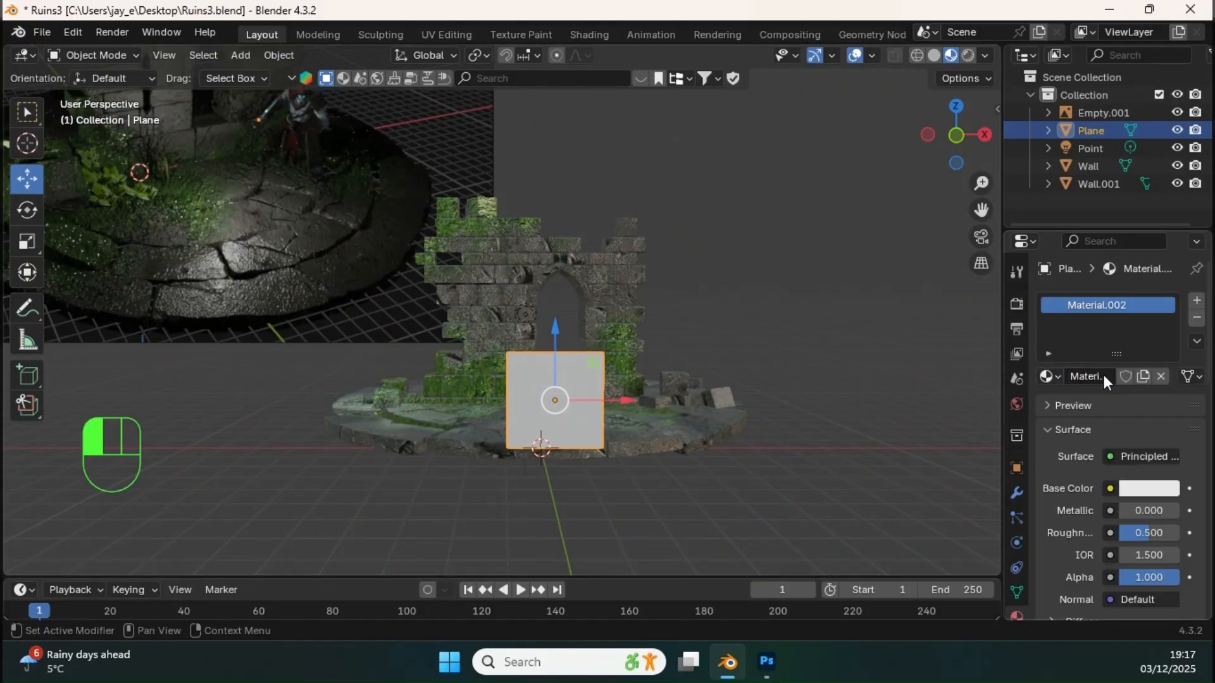
{"action": "left_click", "coordinate": [1111, 489]}
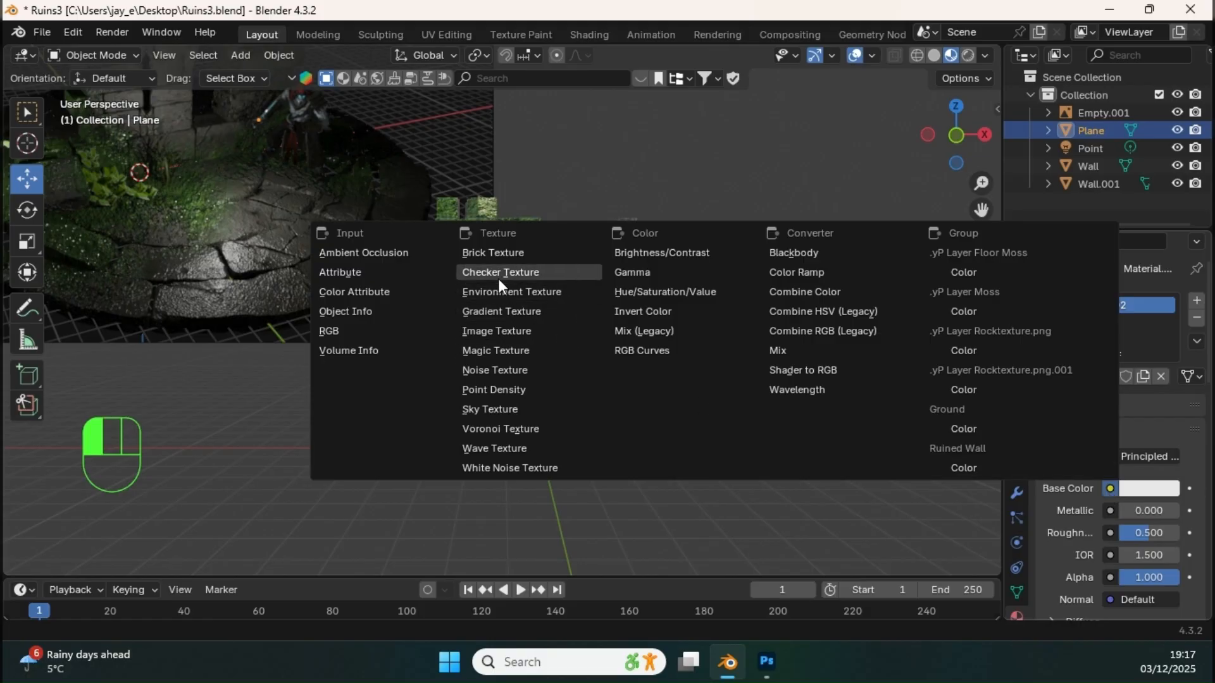
{"action": "left_click", "coordinate": [499, 330]}
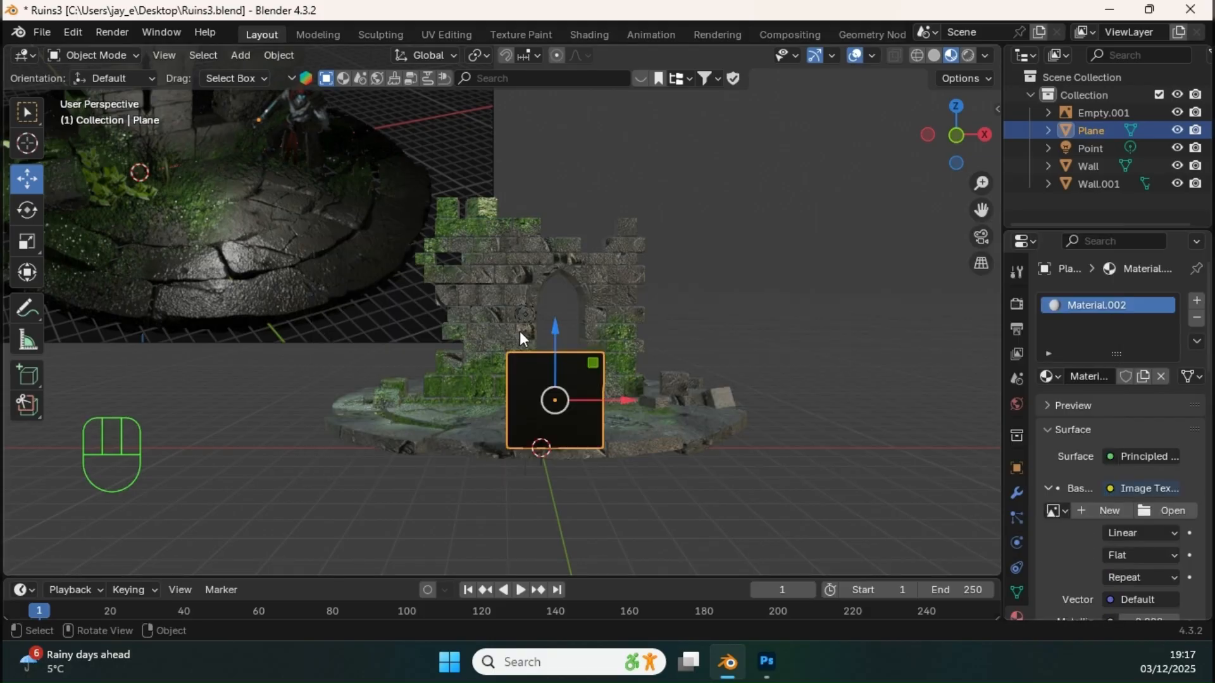
{"action": "left_click", "coordinate": [1152, 507]}
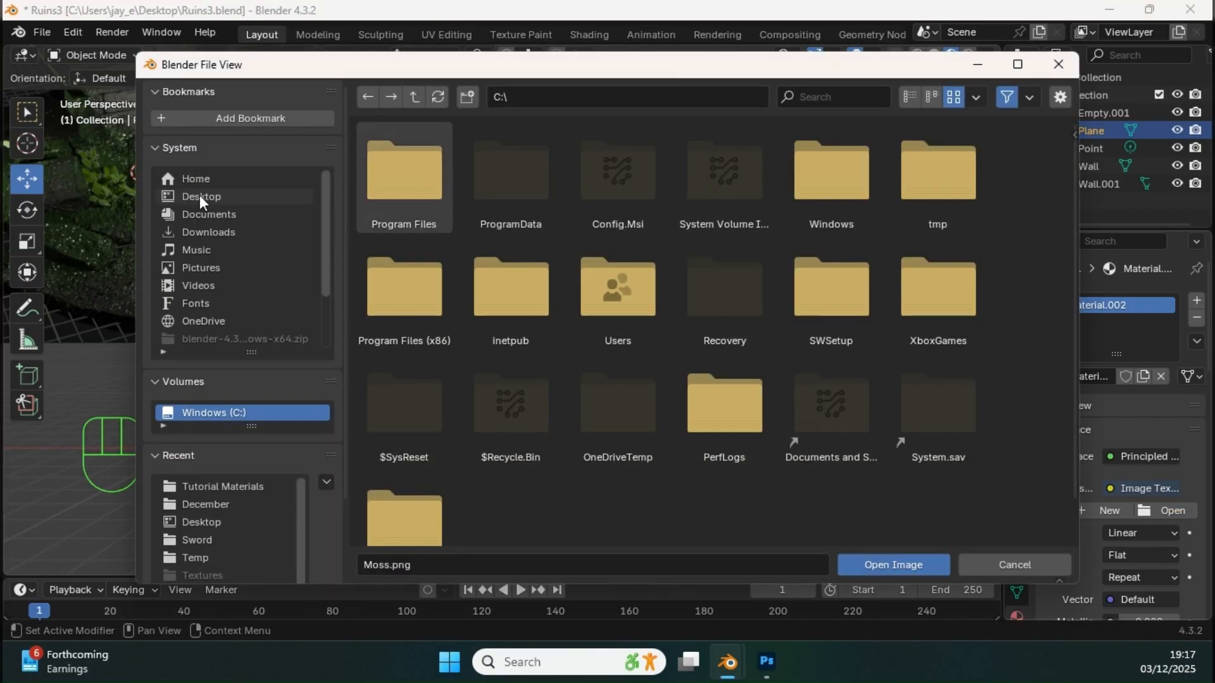
{"action": "left_click", "coordinate": [199, 195]}
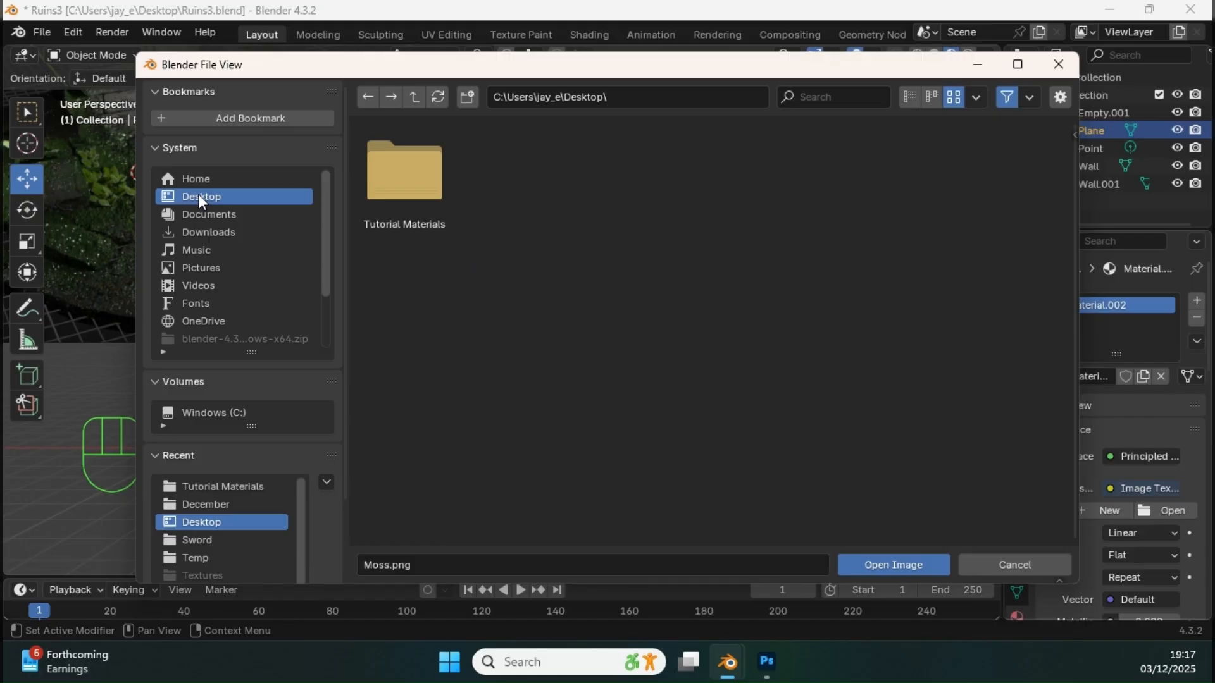
{"action": "double_click", "coordinate": [405, 177]}
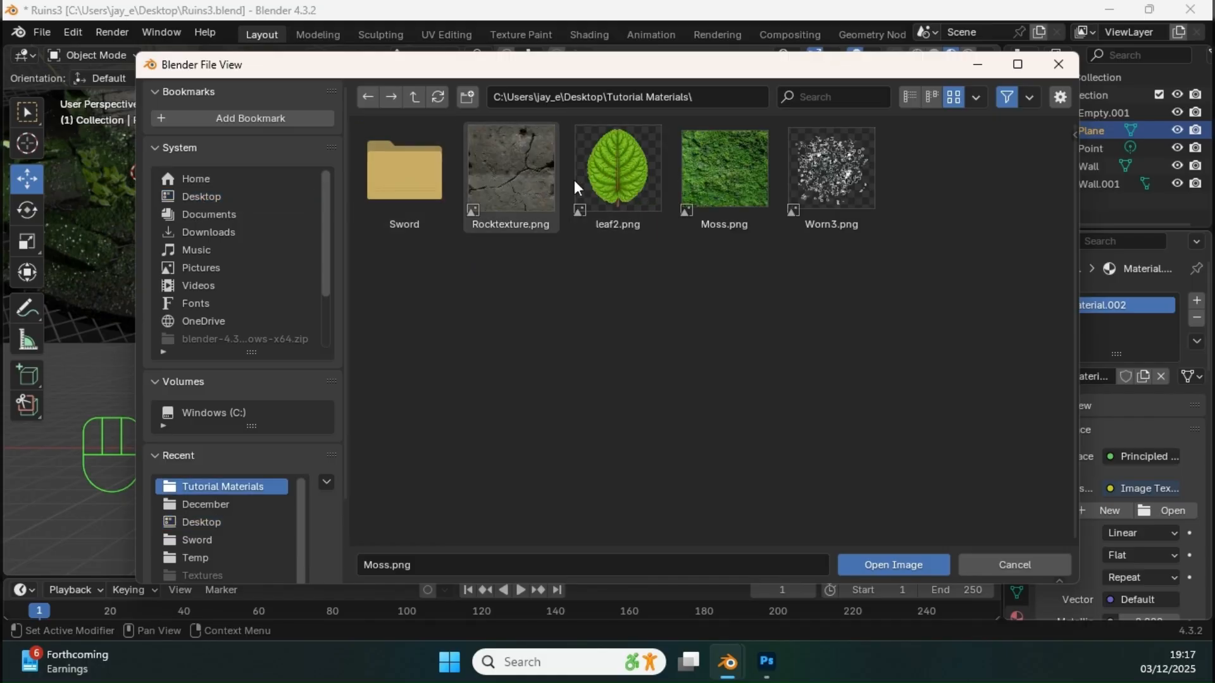
{"action": "left_click", "coordinate": [622, 180]}
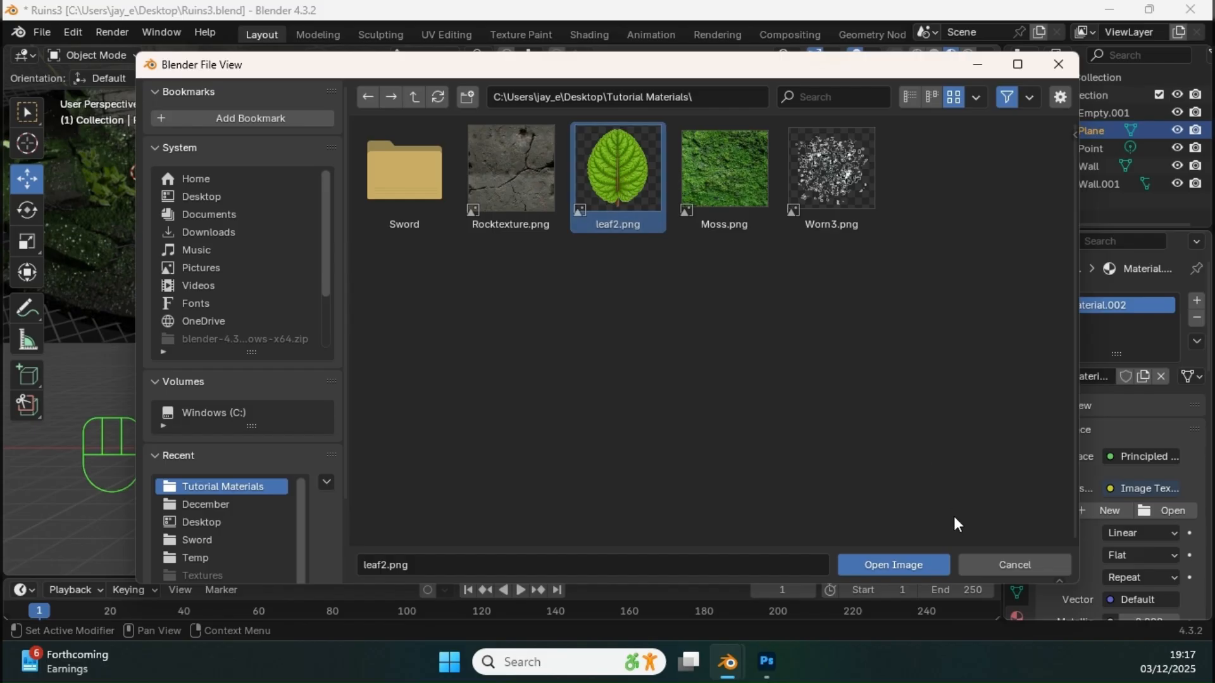
{"action": "left_click", "coordinate": [885, 565]}
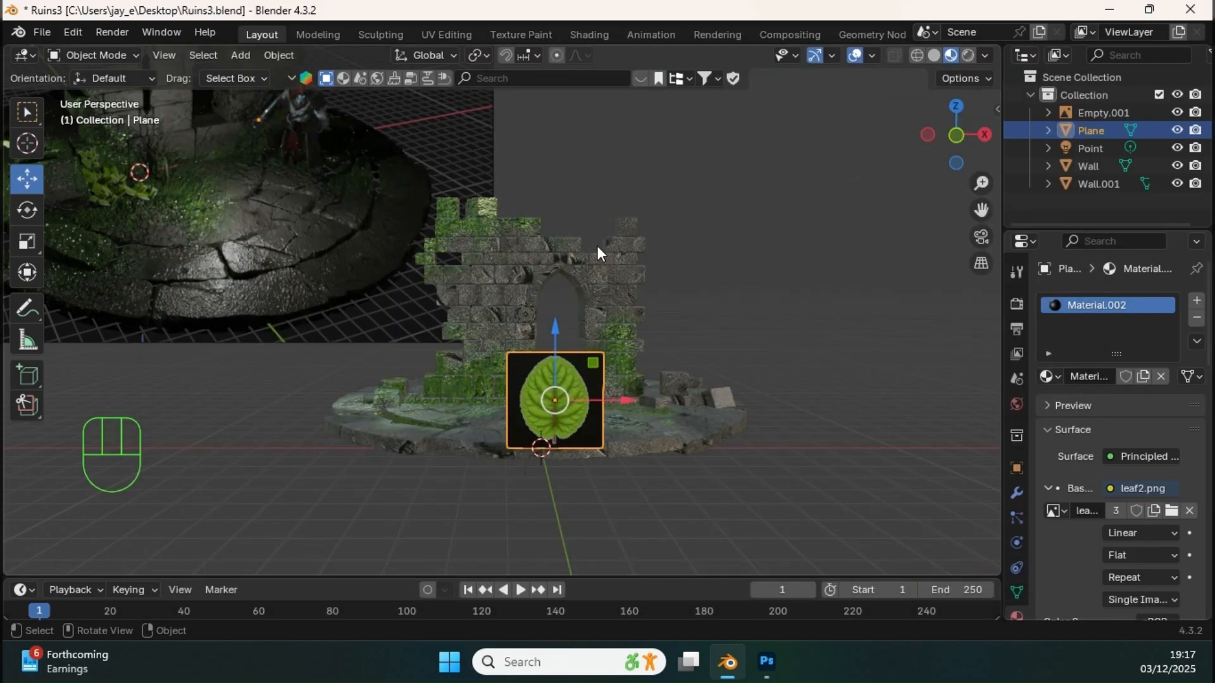
Switch to the Shading workspace, frame the leaf plane, and move the leaf image node away from the Principled BSDF
{"action": "middle_click_drag", "start_coordinate": [640, 398], "coordinate": [594, 229], "text": "ctrl"}
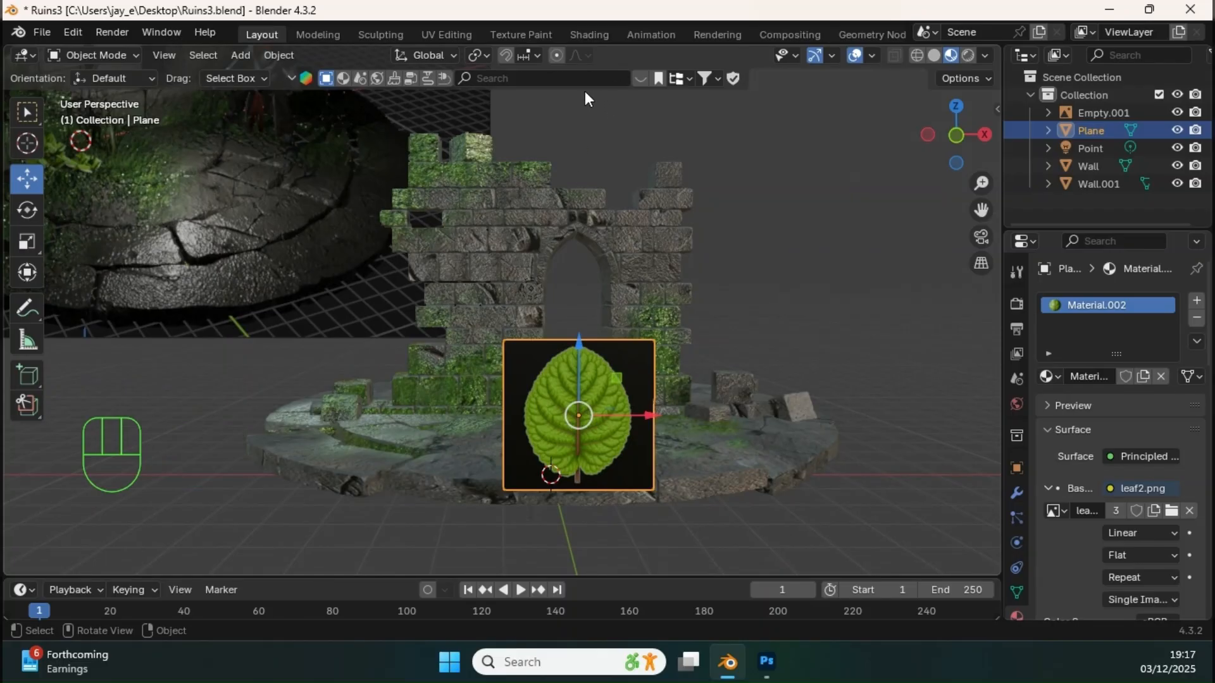
{"action": "left_click", "coordinate": [585, 35]}
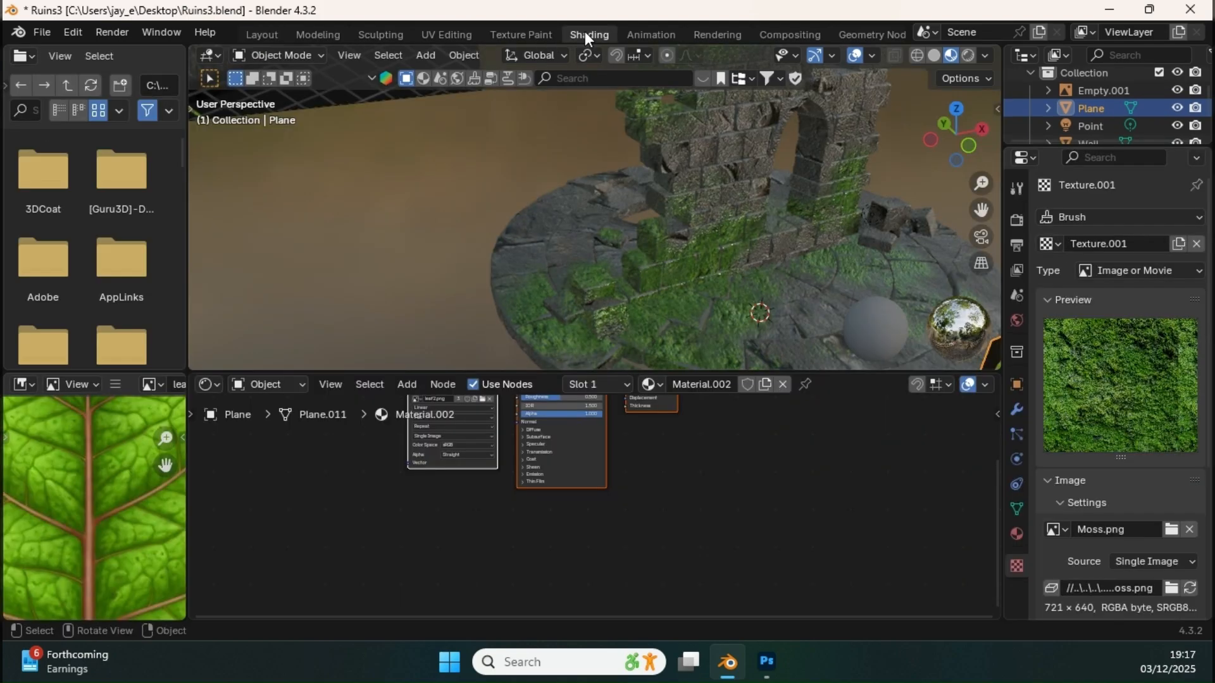
{"action": "mouse_move", "coordinate": [668, 461]}
{"action": "middle_mouse_down"}
{"action": "mouse_move", "coordinate": [672, 548]}
{"action": "mouse_move", "coordinate": [697, 545]}
{"action": "middle_mouse_up"}
{"action": "middle_click_drag", "start_coordinate": [716, 463], "coordinate": [743, 459]}
{"action": "left_click_drag", "start_coordinate": [523, 456], "coordinate": [458, 445]}
{"action": "middle_click_drag", "start_coordinate": [720, 296], "coordinate": [728, 250]}
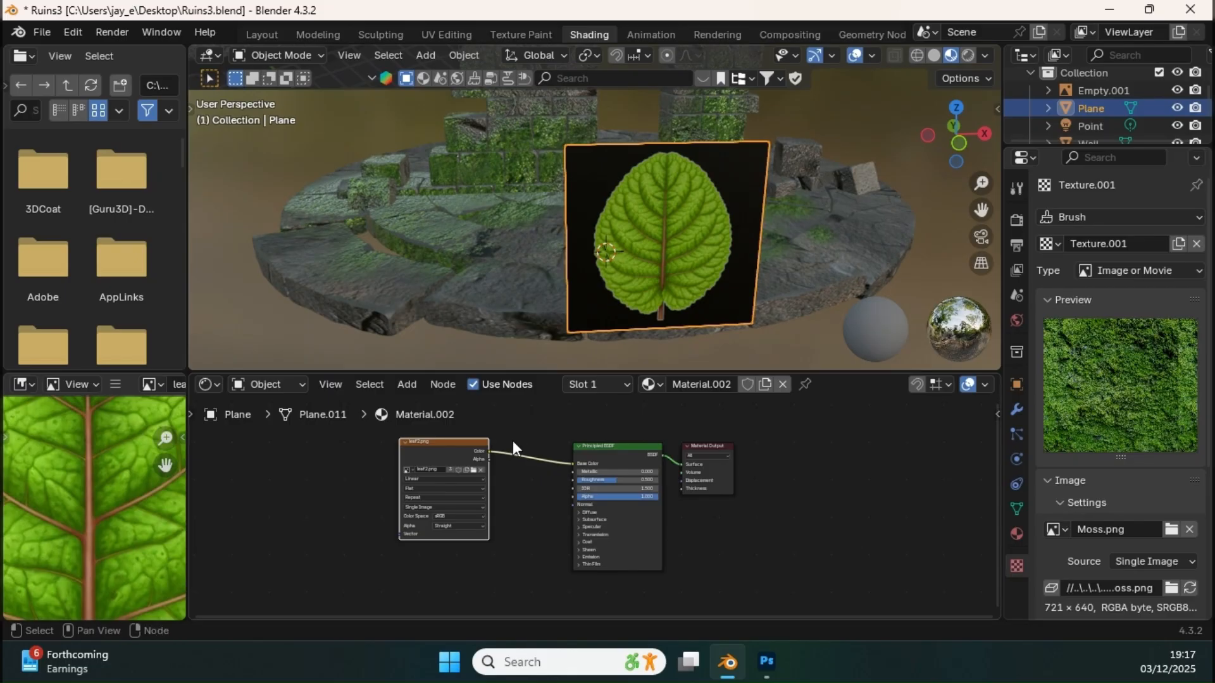
Connect the leaf image's Alpha to the Principled BSDF's Alpha and space the image node farther from the shader
{"action": "scroll", "coordinate": [484, 459], "scroll_direction": "up", "scroll_amount": 2}
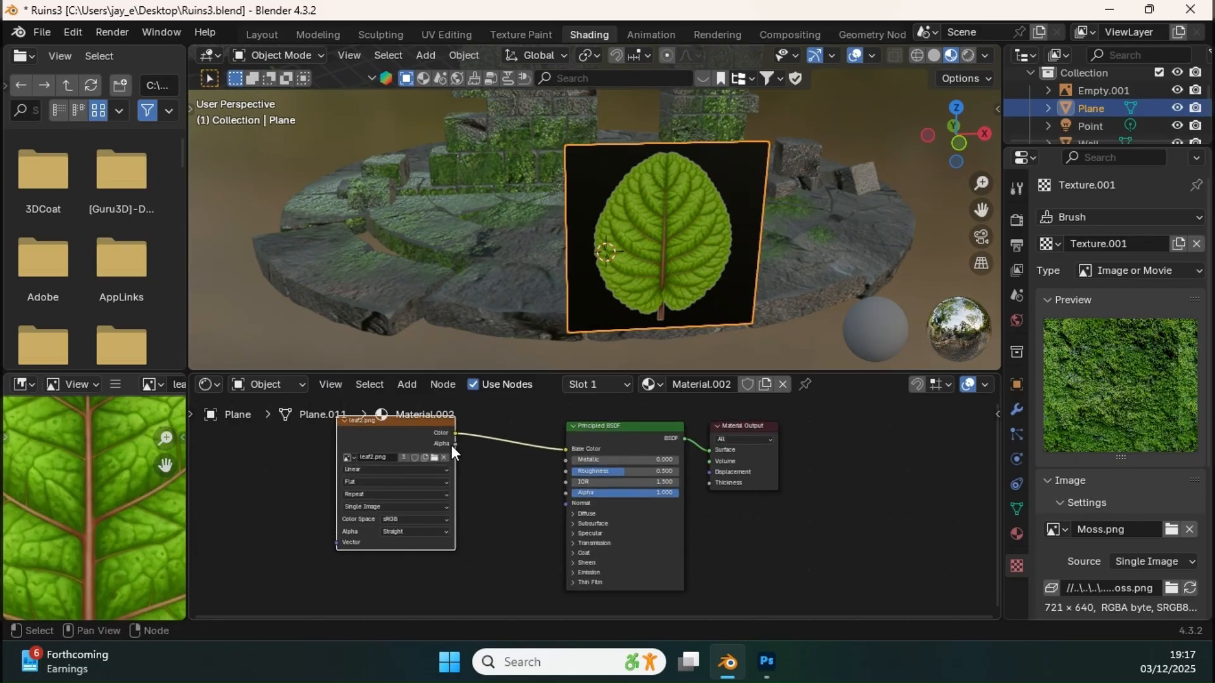
{"action": "left_click_drag", "start_coordinate": [456, 444], "coordinate": [479, 466]}
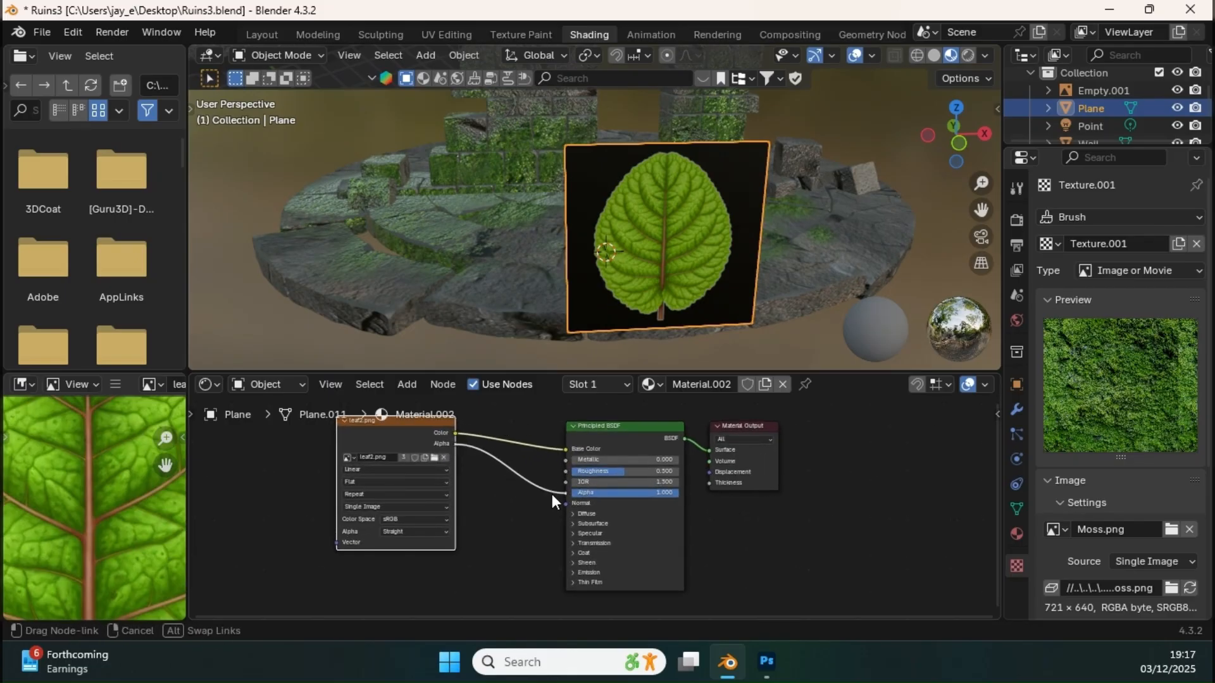
{"action": "left_click_drag", "start_coordinate": [552, 495], "coordinate": [553, 494]}
{"action": "mouse_move", "coordinate": [694, 287]}
{"action": "middle_mouse_down"}
{"action": "mouse_move", "coordinate": [667, 281]}
{"action": "mouse_move", "coordinate": [692, 288]}
{"action": "mouse_move", "coordinate": [682, 290]}
{"action": "middle_mouse_up"}
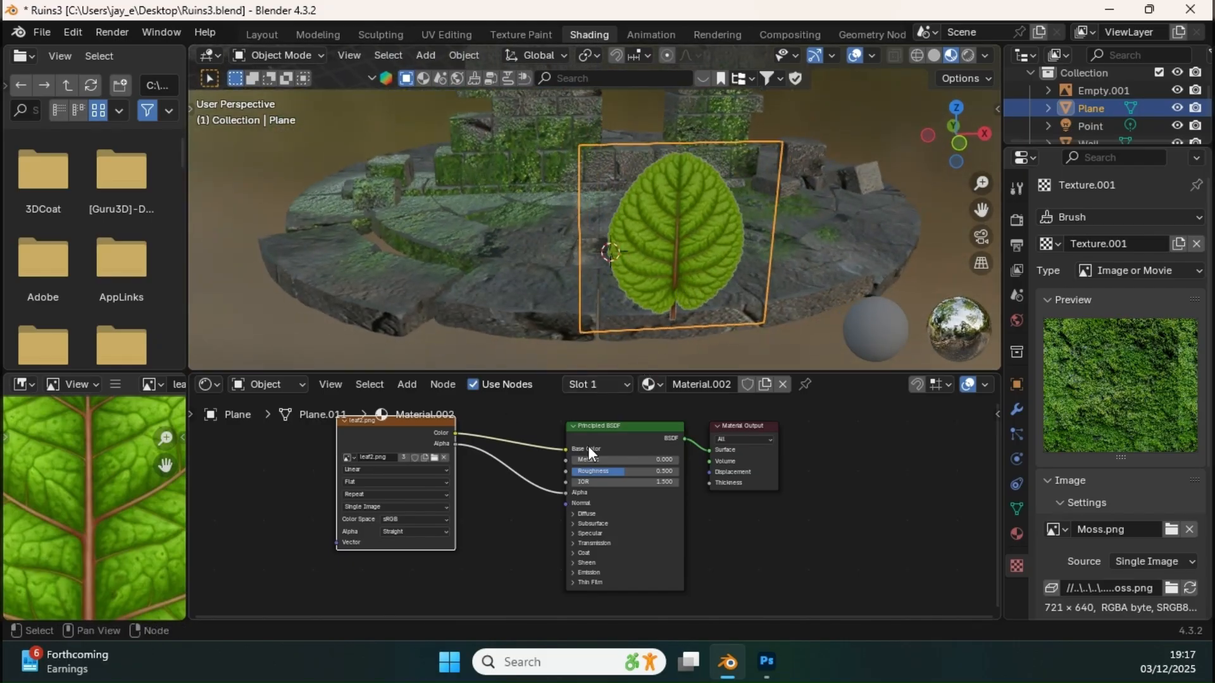
{"action": "key", "text": "Home"}
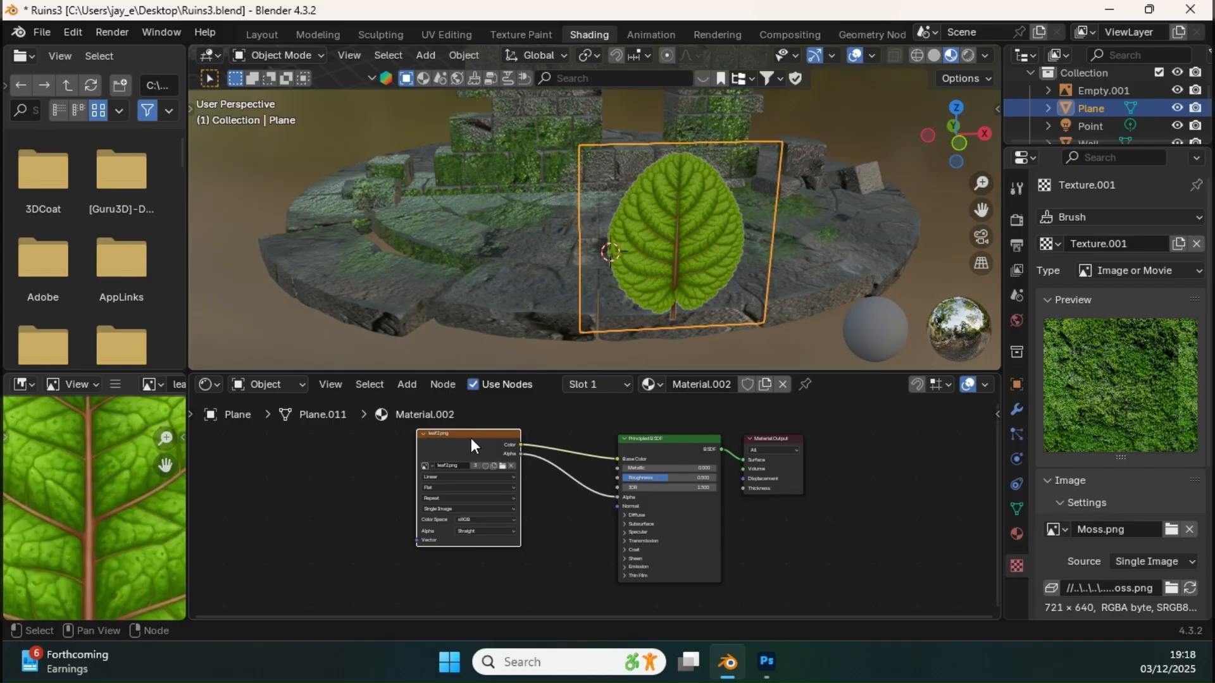
{"action": "left_click_drag", "start_coordinate": [476, 442], "coordinate": [422, 445]}
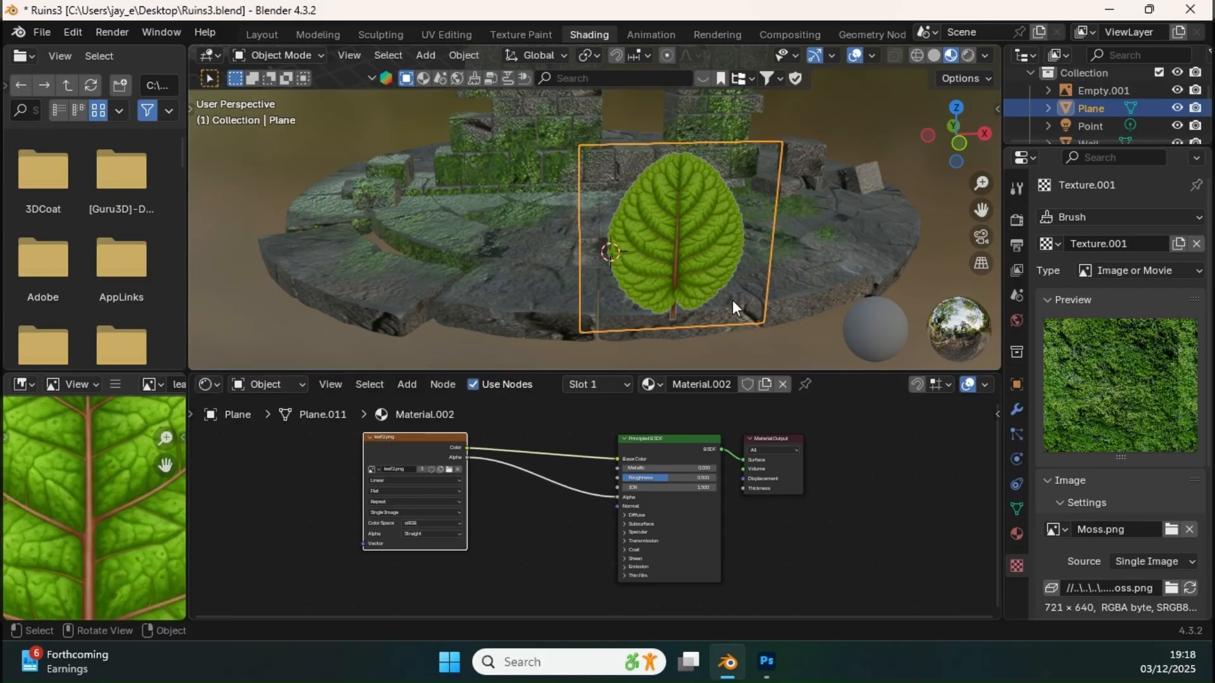
Duplicate the leaf image node, place the copy below the original, and connect its Color to the Principled BSDF's Normal
{"action": "middle_click_drag", "start_coordinate": [732, 300], "coordinate": [662, 280]}
{"action": "middle_click_drag", "start_coordinate": [563, 167], "coordinate": [631, 279]}
{"action": "middle_click_drag", "start_coordinate": [427, 520], "coordinate": [423, 483]}
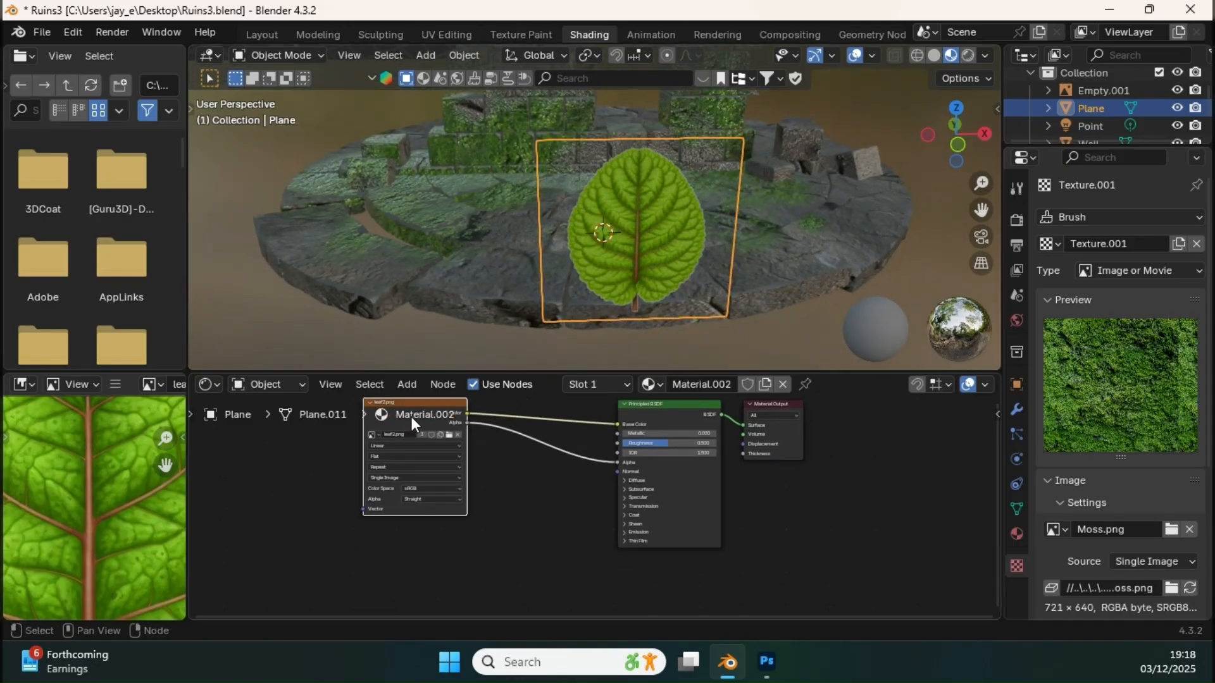
{"action": "key", "text": "shift+d"}
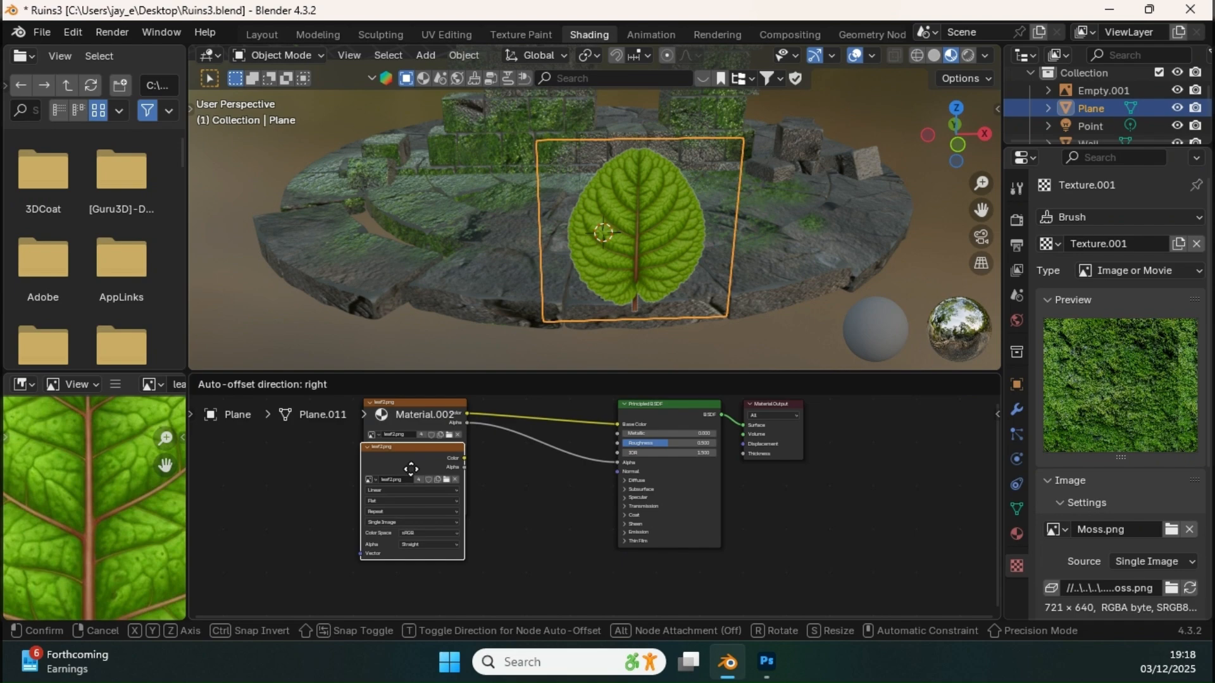
{"action": "left_click", "coordinate": [412, 551]}
{"action": "middle_click_drag", "start_coordinate": [525, 491], "coordinate": [520, 448]}
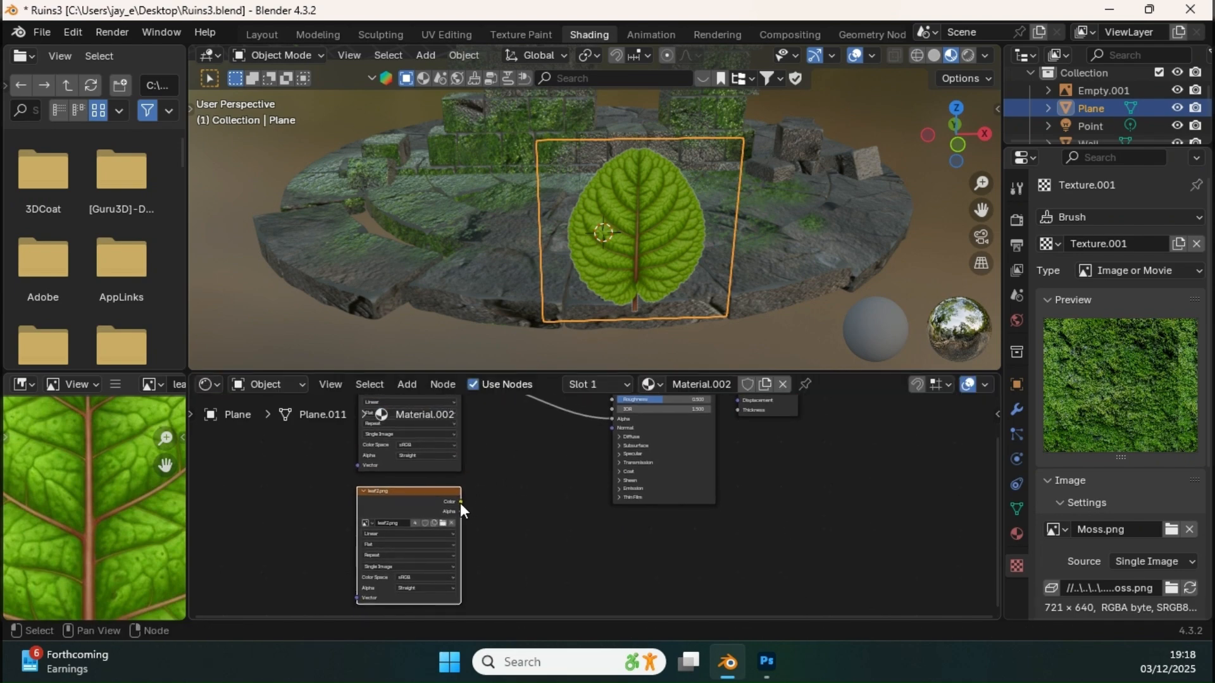
{"action": "mouse_move", "coordinate": [461, 502]}
{"action": "left_mouse_down"}
{"action": "mouse_move", "coordinate": [578, 463]}
{"action": "mouse_move", "coordinate": [601, 431]}
{"action": "left_mouse_up"}
{"action": "mouse_move", "coordinate": [679, 276]}
{"action": "middle_mouse_down"}
{"action": "mouse_move", "coordinate": [602, 241]}
{"action": "mouse_move", "coordinate": [622, 253]}
{"action": "mouse_move", "coordinate": [614, 241]}
{"action": "mouse_move", "coordinate": [607, 272]}
{"action": "middle_mouse_up"}
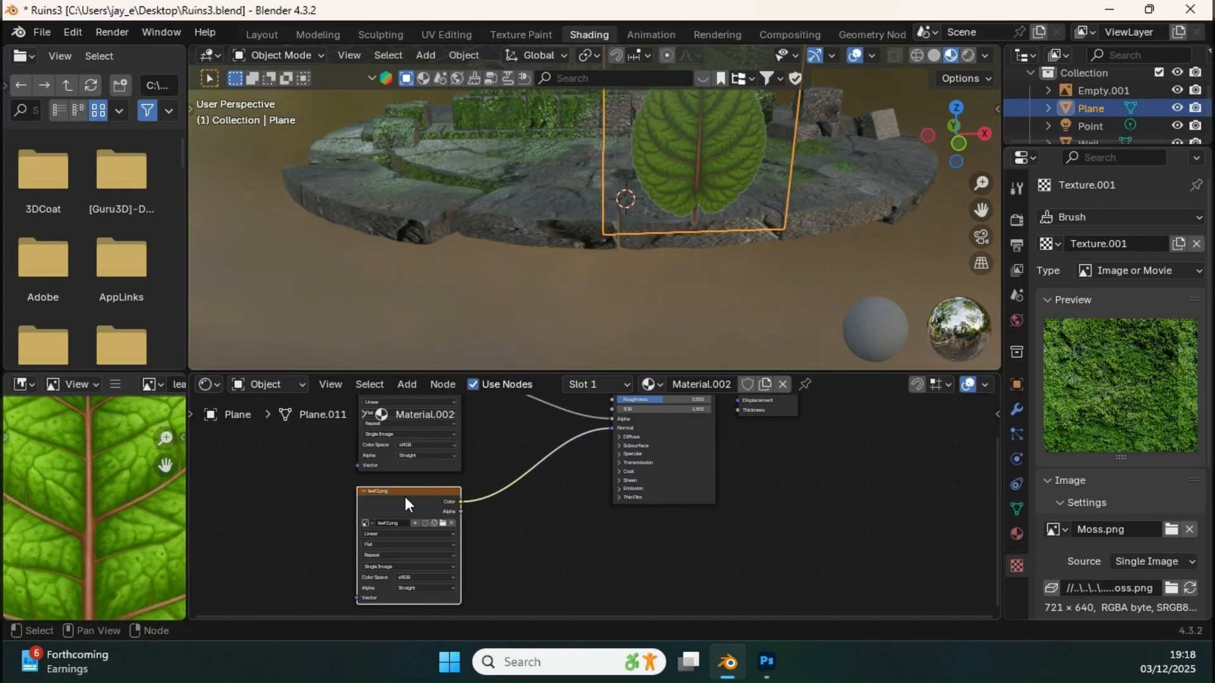
Insert a Bump node into the link between the duplicated leaf image and the Principled BSDF's Normal
{"action": "left_click_drag", "start_coordinate": [405, 497], "coordinate": [400, 499]}
{"action": "left_click", "coordinate": [515, 522]}
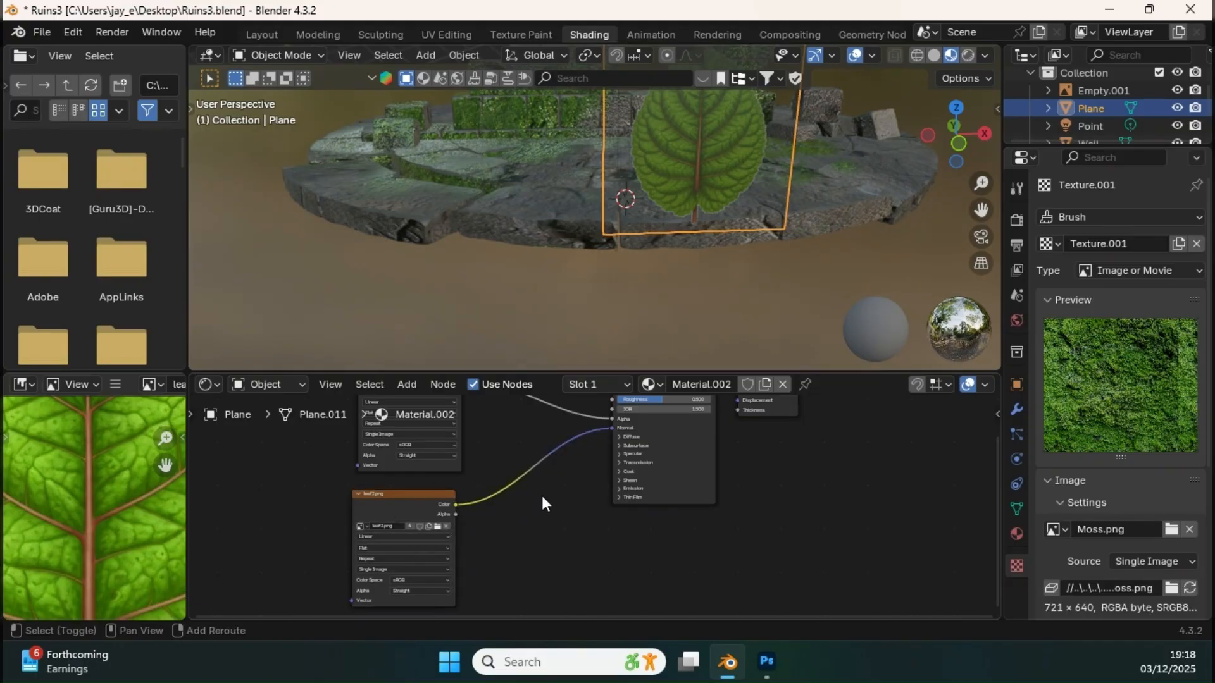
{"action": "key", "text": "shift+a"}
{"action": "mouse_move", "coordinate": [490, 460]}
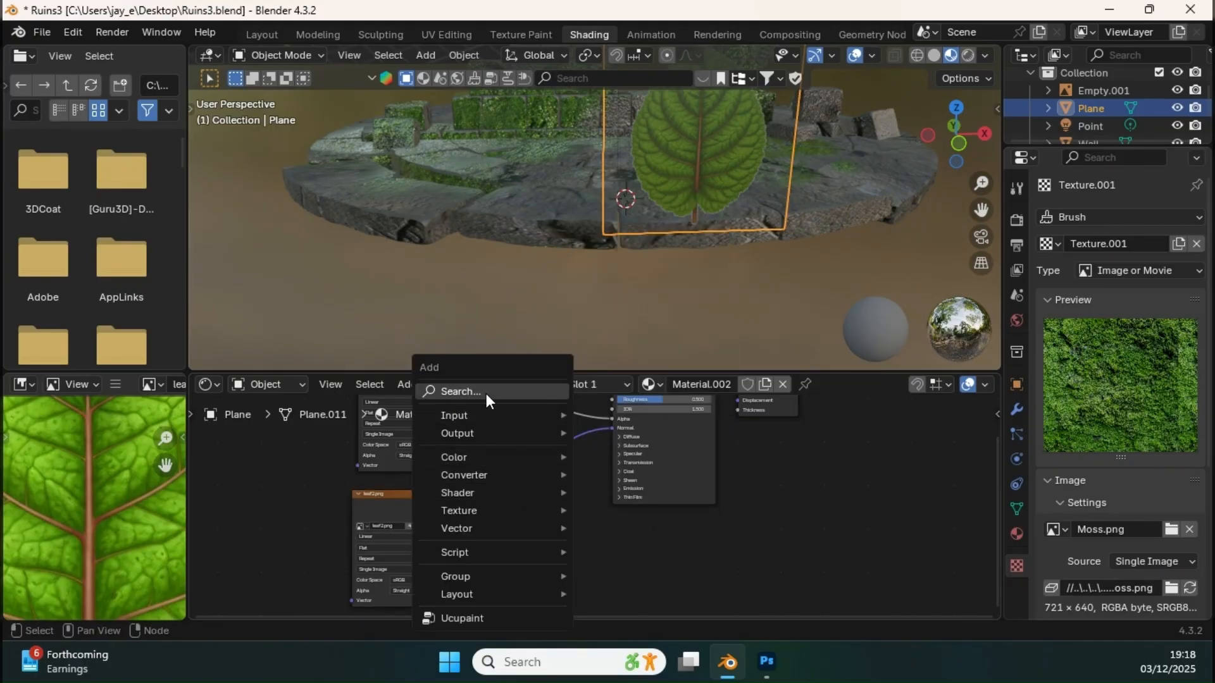
{"action": "left_click", "coordinate": [486, 392]}
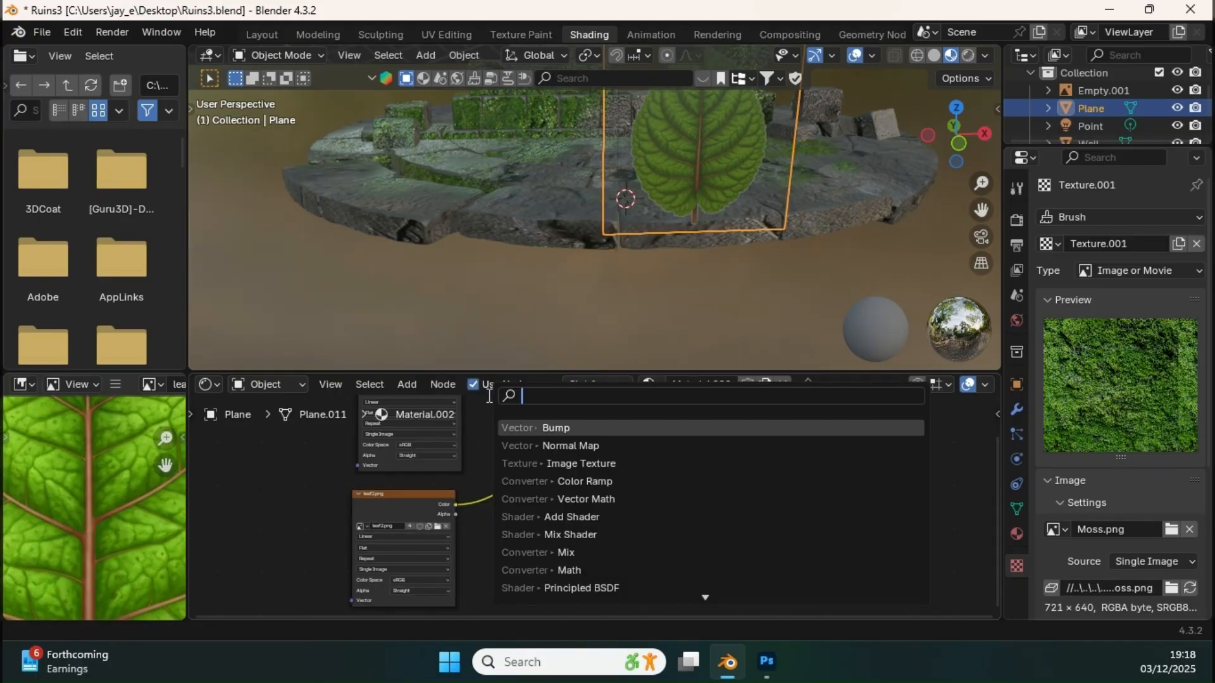
{"action": "left_click", "coordinate": [556, 428]}
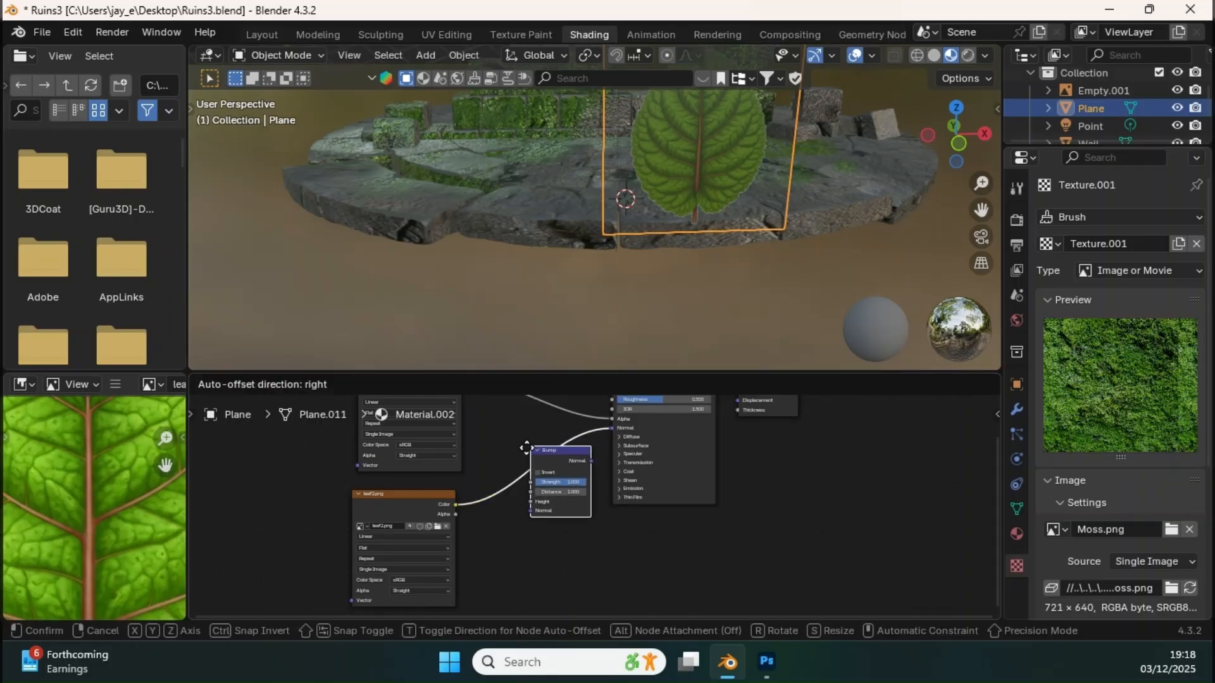
{"action": "left_click", "coordinate": [481, 465]}
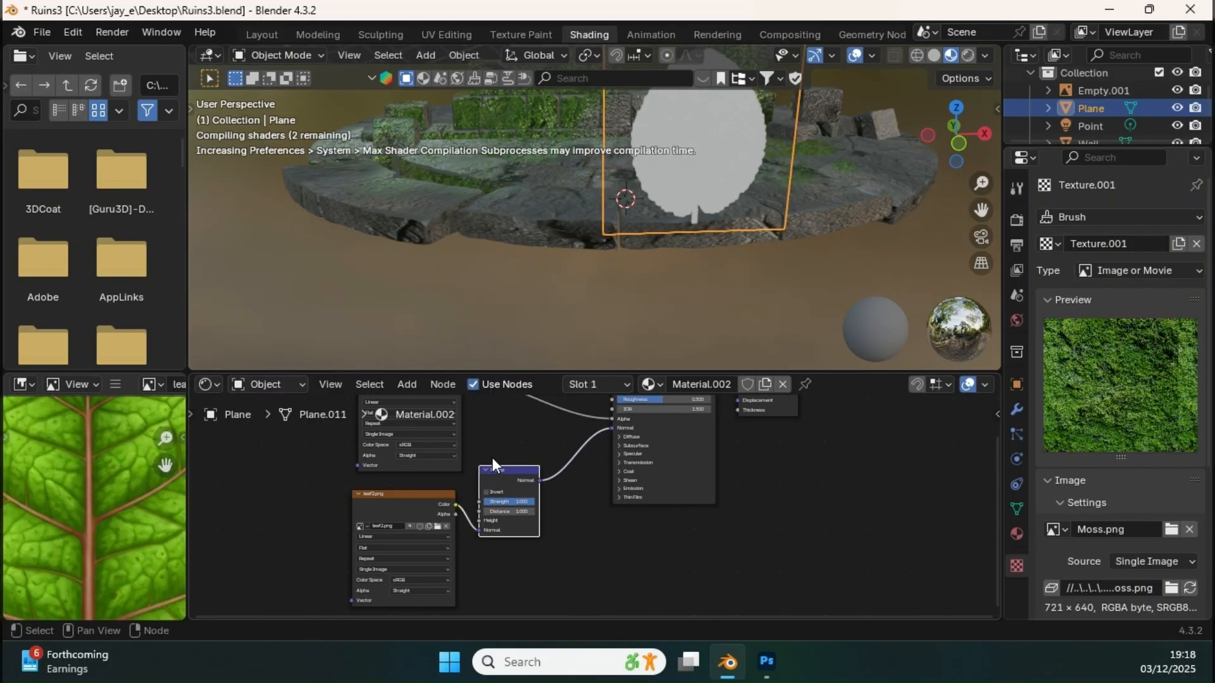
Space out the duplicated image and Bump nodes, and reconnect the image's Color from the Bump's Normal to its Height input
{"action": "mouse_move", "coordinate": [657, 332]}
{"action": "middle_mouse_down"}
{"action": "mouse_move", "coordinate": [686, 217]}
{"action": "mouse_move", "coordinate": [662, 229]}
{"action": "mouse_move", "coordinate": [670, 225]}
{"action": "mouse_move", "coordinate": [643, 324]}
{"action": "middle_mouse_up"}
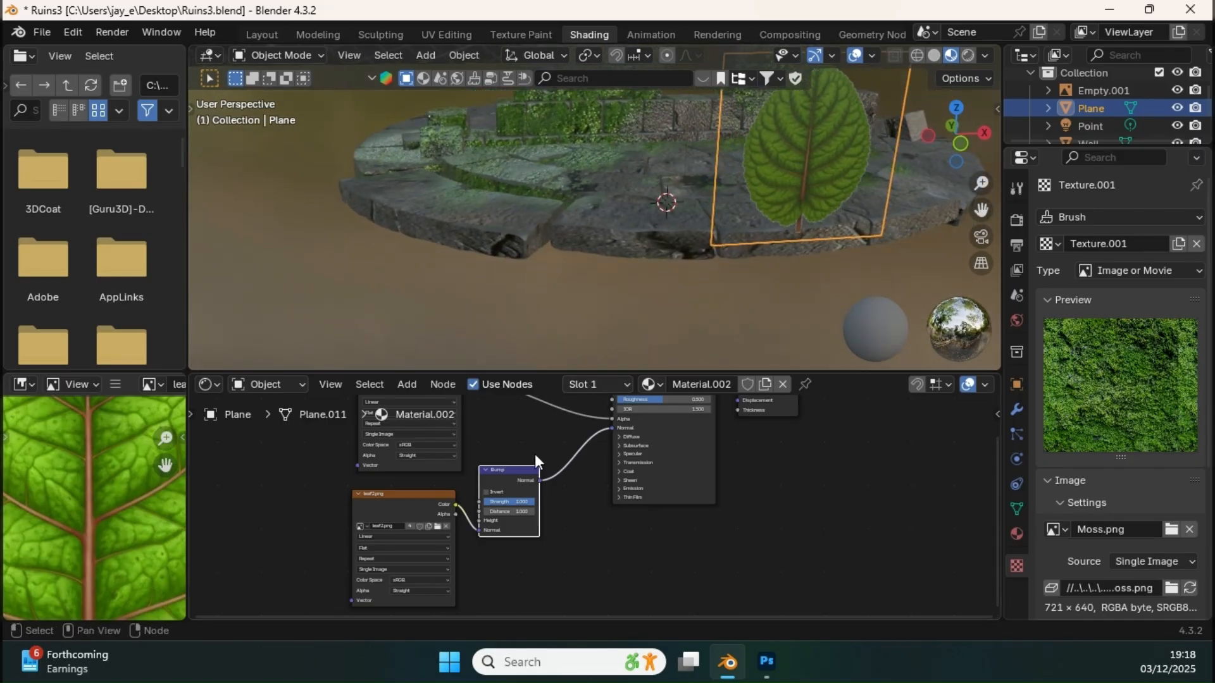
{"action": "left_click_drag", "start_coordinate": [413, 493], "coordinate": [381, 499]}
{"action": "left_click_drag", "start_coordinate": [484, 469], "coordinate": [479, 472]}
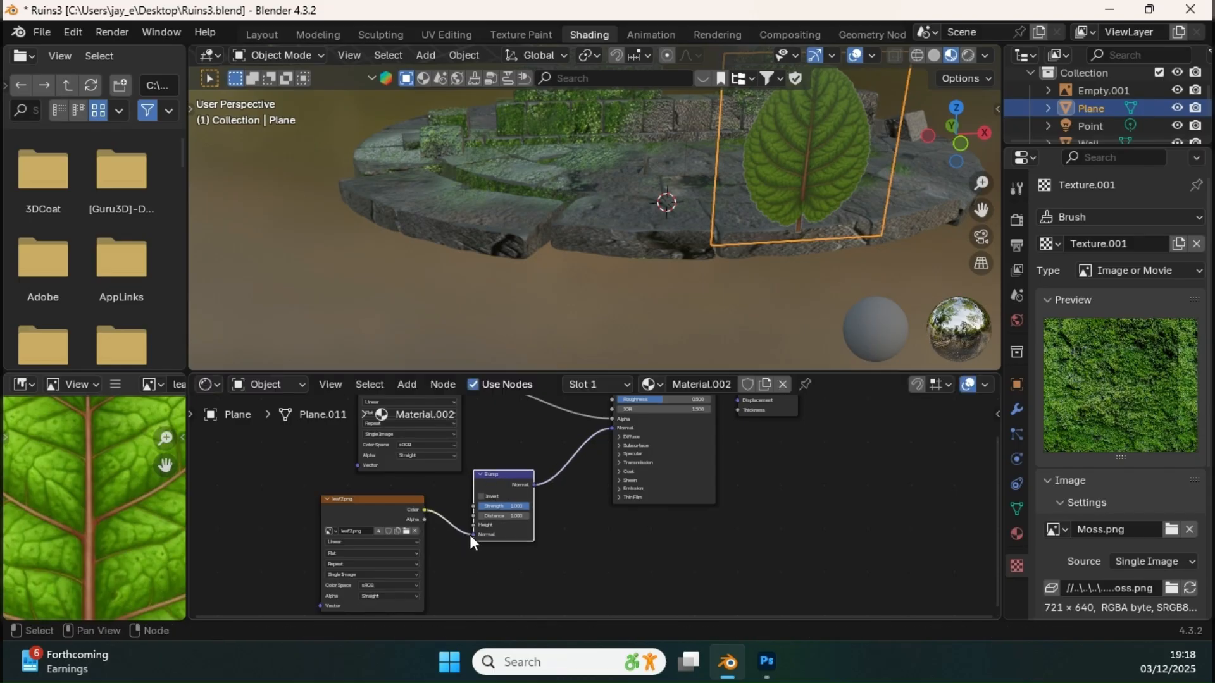
{"action": "left_click_drag", "start_coordinate": [472, 534], "coordinate": [474, 525]}
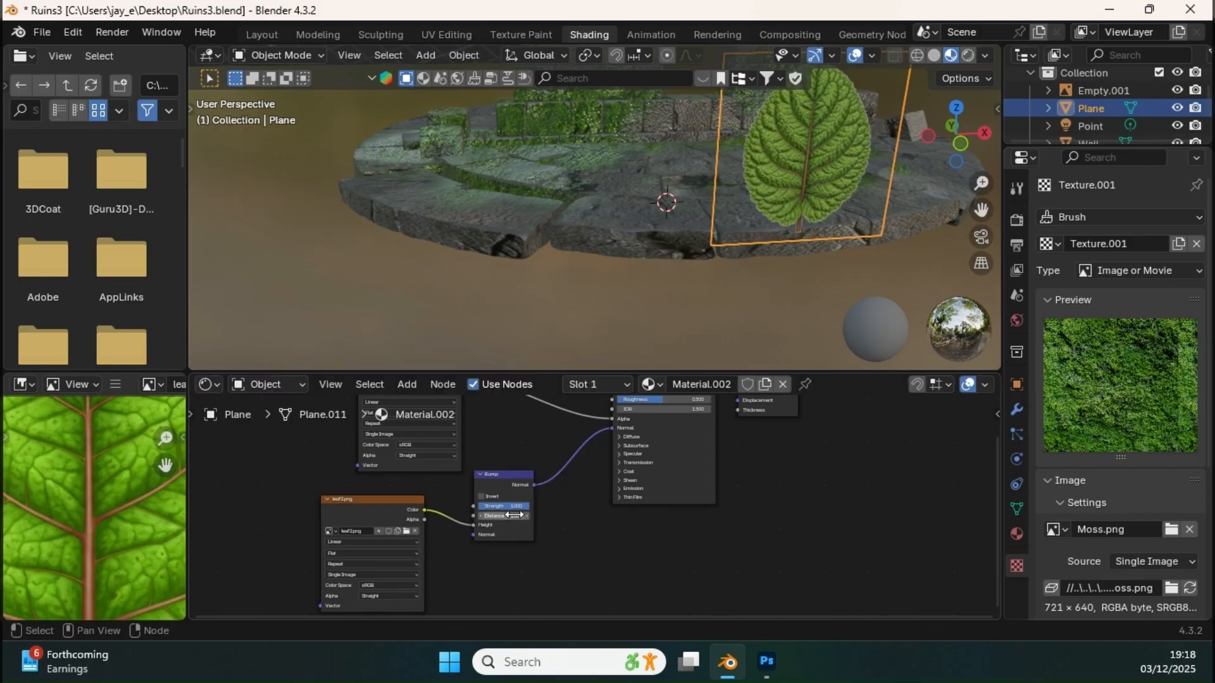
Reposition the Bump node and insert a Normal Map node into the link between it and the Principled BSDF's Normal
{"action": "scroll", "coordinate": [554, 526], "scroll_direction": "up", "scroll_amount": 1}
{"action": "middle_click_drag", "start_coordinate": [768, 251], "coordinate": [723, 237]}
{"action": "scroll", "coordinate": [750, 240], "scroll_direction": "up", "scroll_amount": 4}
{"action": "scroll", "coordinate": [712, 215], "scroll_direction": "down", "scroll_amount": 5}
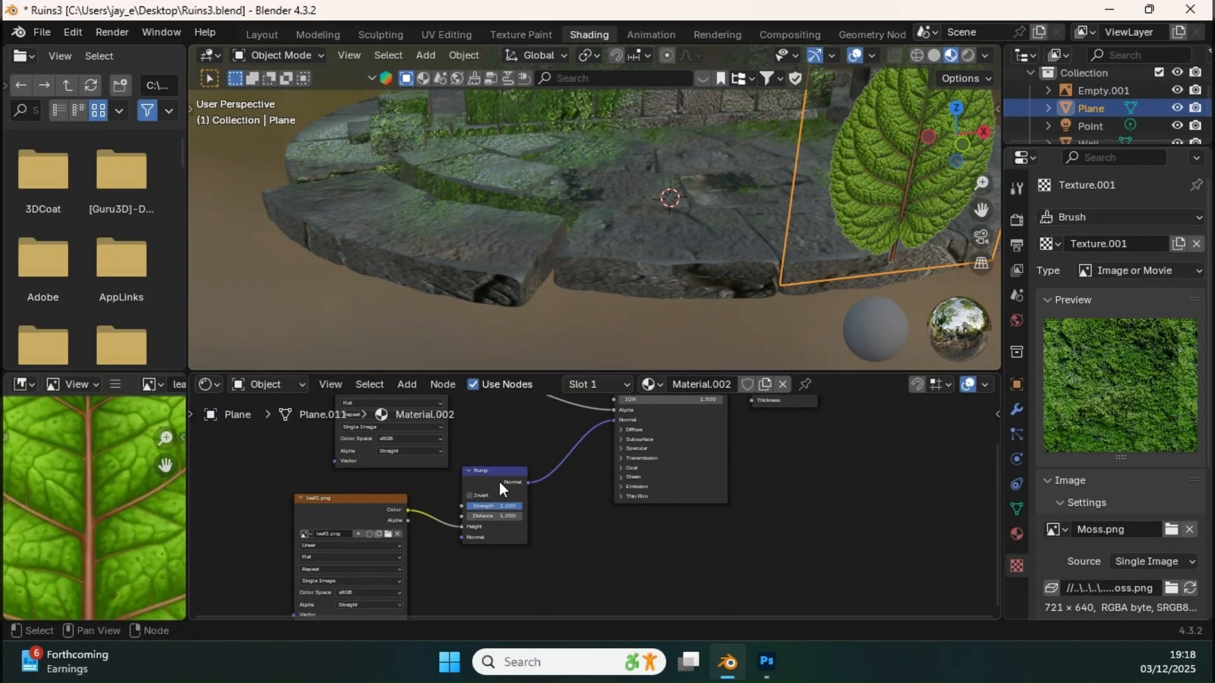
{"action": "mouse_move", "coordinate": [499, 481]}
{"action": "left_mouse_down"}
{"action": "mouse_move", "coordinate": [487, 490]}
{"action": "mouse_move", "coordinate": [484, 479]}
{"action": "left_mouse_up"}
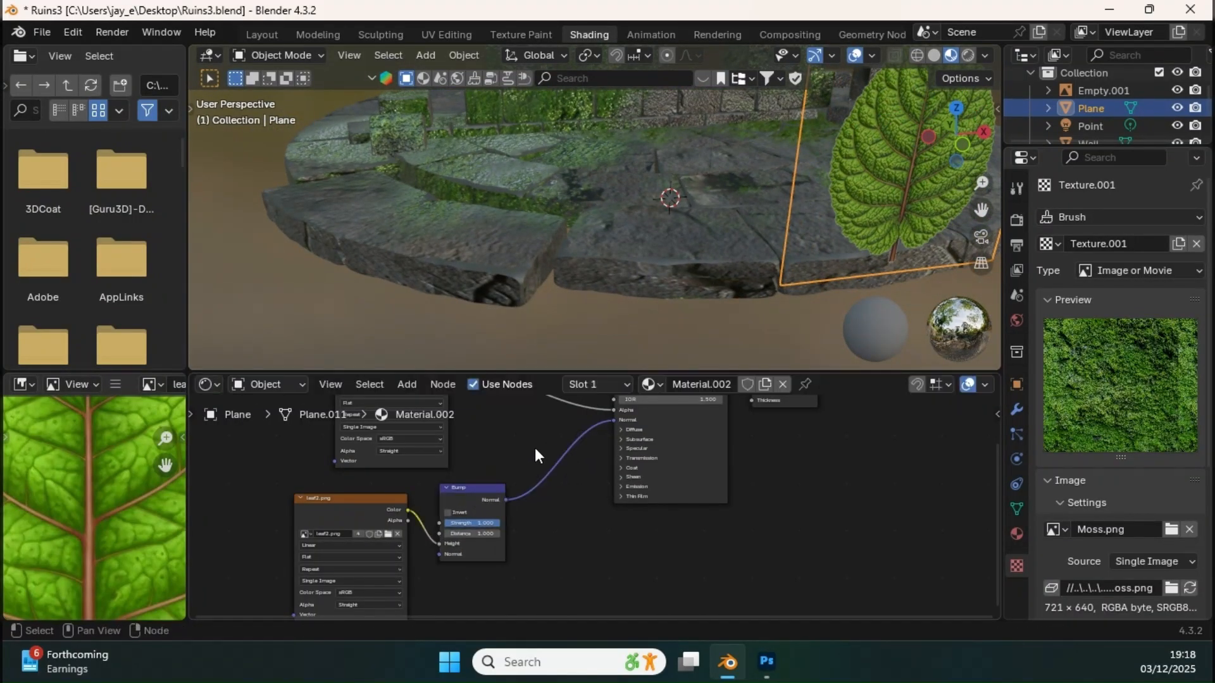
{"action": "key", "text": "shift+a"}
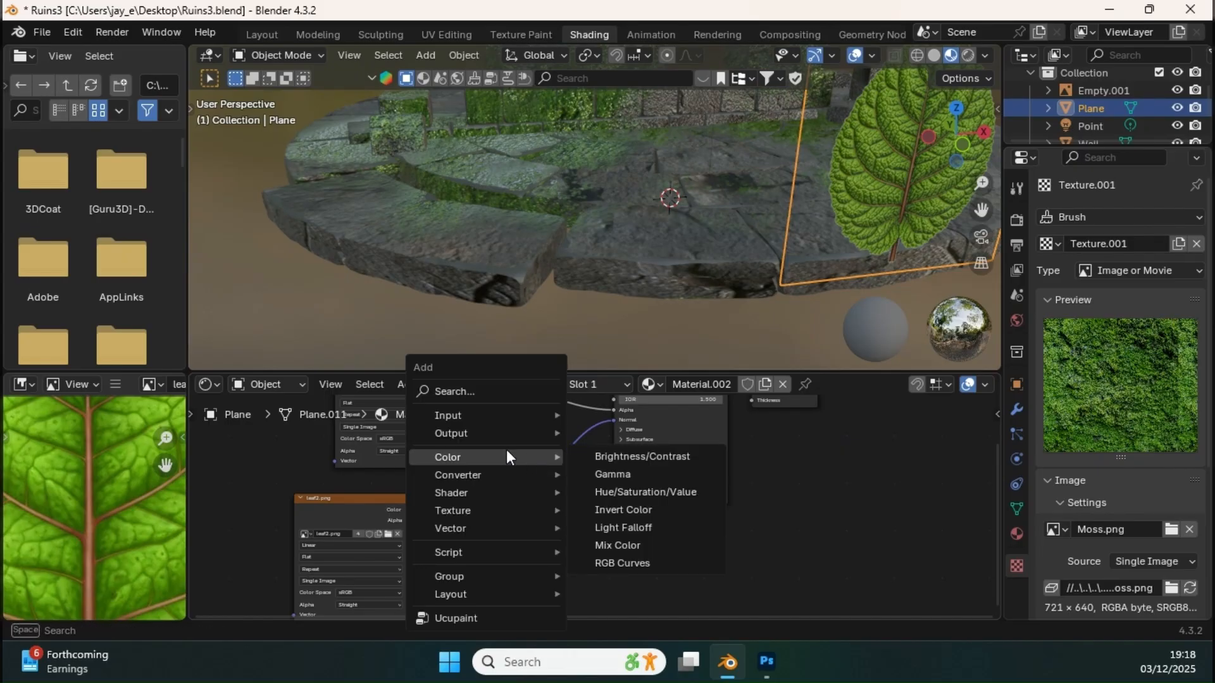
{"action": "left_click", "coordinate": [462, 391]}
{"action": "left_click", "coordinate": [551, 443]}
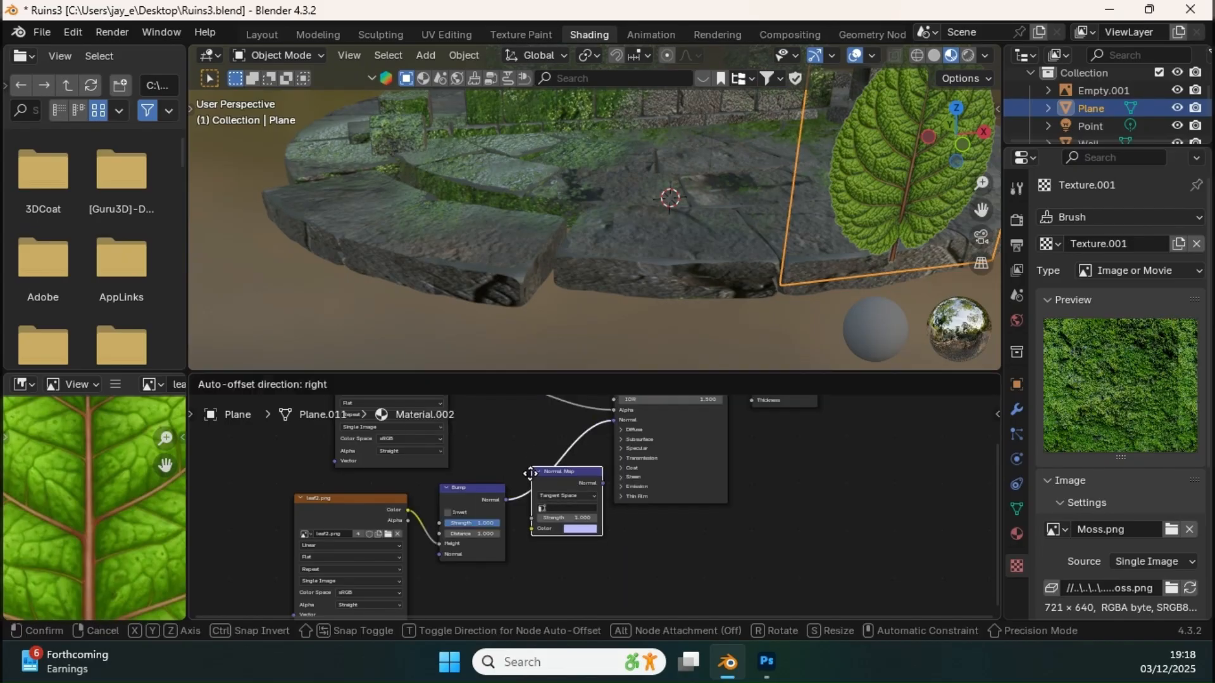
{"action": "left_click", "coordinate": [519, 444]}
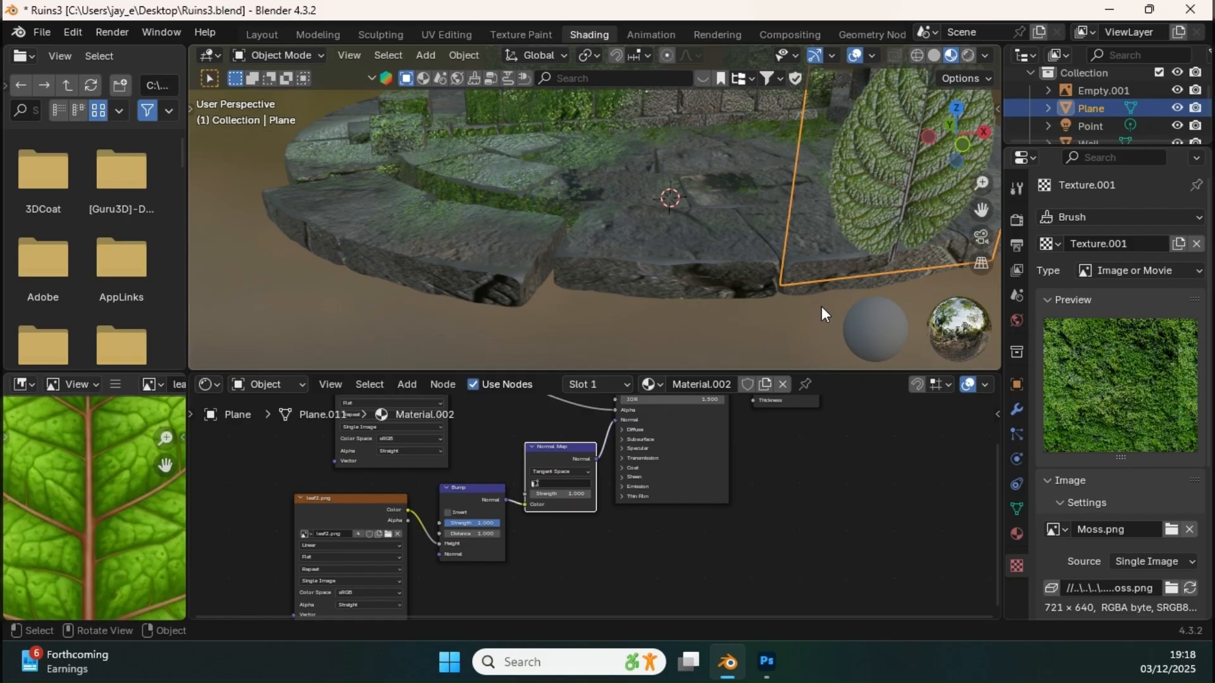
{"action": "middle_click_drag", "start_coordinate": [888, 231], "coordinate": [871, 230]}
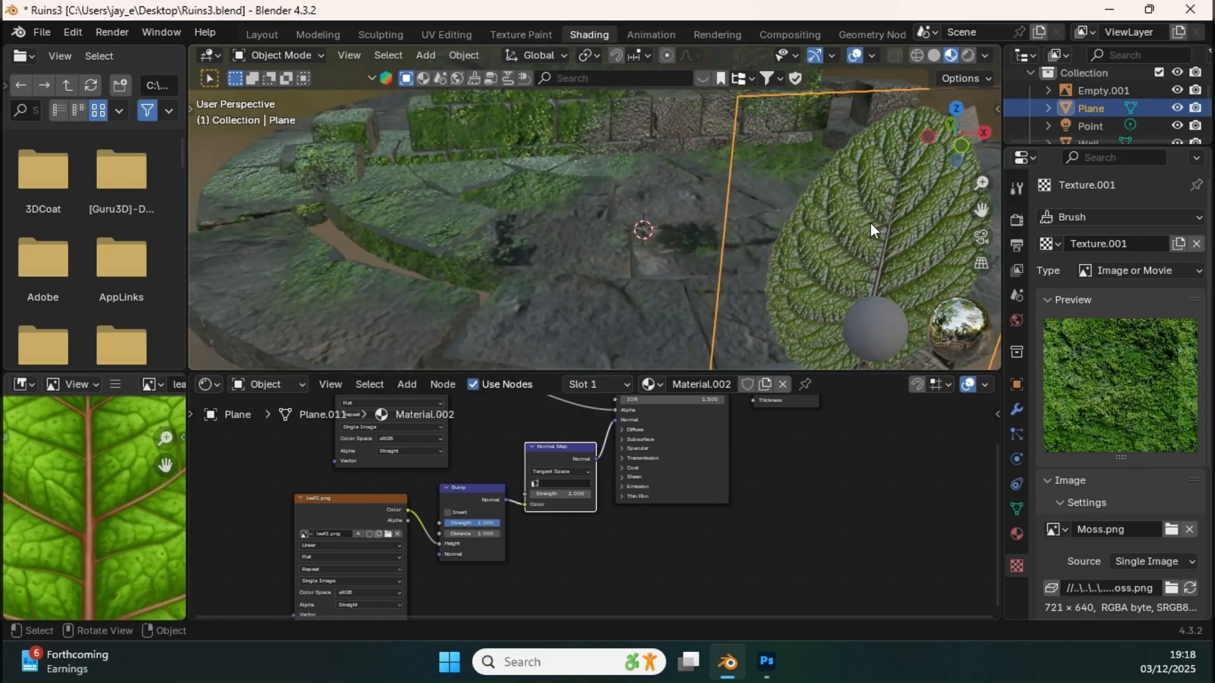
Switch to the Layout workspace and rotate the upright leaf plane so that it lies flat
{"action": "left_click", "coordinate": [263, 36]}
{"action": "mouse_move", "coordinate": [586, 337]}
{"action": "middle_mouse_down", "text": "ctrl"}
{"action": "mouse_move", "coordinate": [590, 367]}
{"action": "mouse_move", "coordinate": [605, 351]}
{"action": "mouse_move", "coordinate": [525, 351]}
{"action": "mouse_move", "coordinate": [493, 325]}
{"action": "mouse_move", "coordinate": [617, 325]}
{"action": "mouse_move", "coordinate": [587, 363]}
{"action": "middle_mouse_up", "text": "ctrl"}
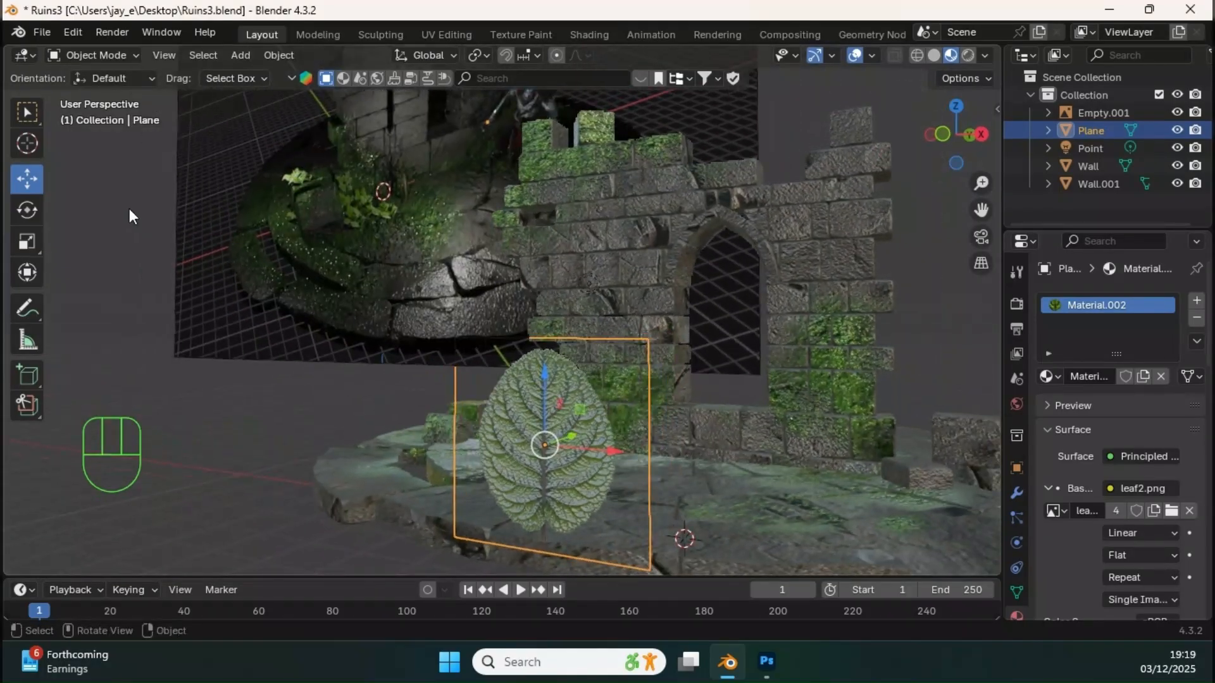
{"action": "left_click", "coordinate": [26, 212]}
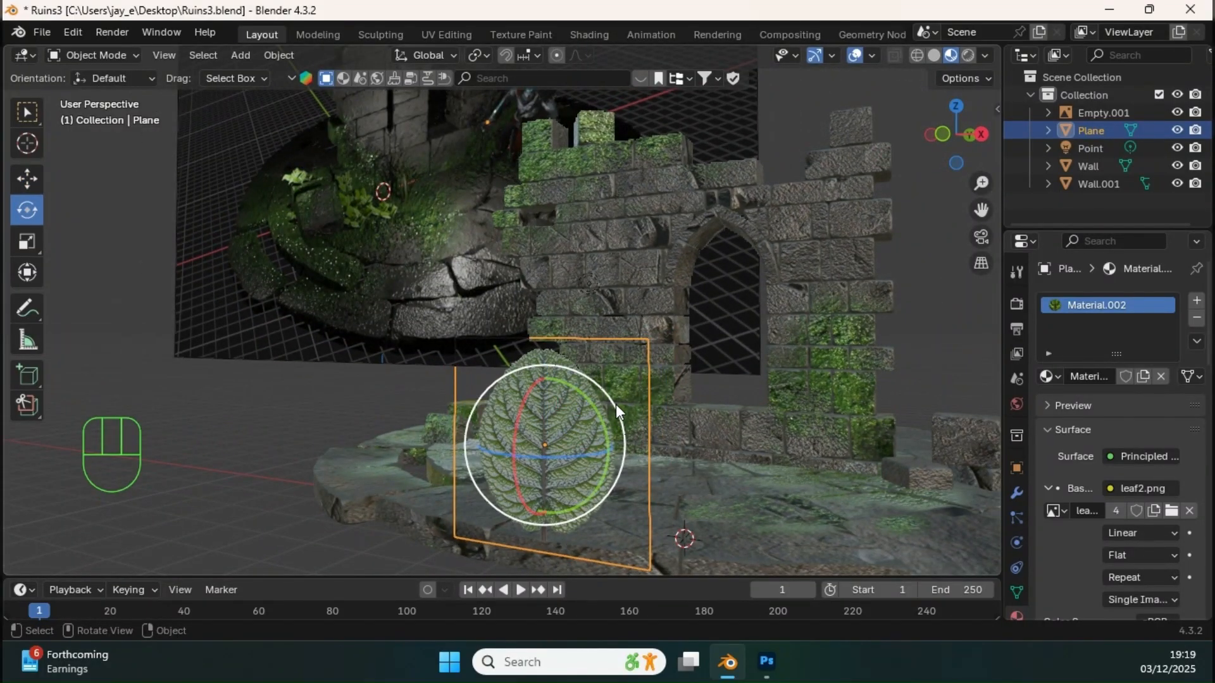
{"action": "middle_click_drag", "start_coordinate": [616, 403], "coordinate": [626, 401], "text": "ctrl"}
{"action": "left_click_drag", "start_coordinate": [507, 411], "coordinate": [616, 377]}
{"action": "middle_click_drag", "start_coordinate": [654, 378], "coordinate": [575, 343]}
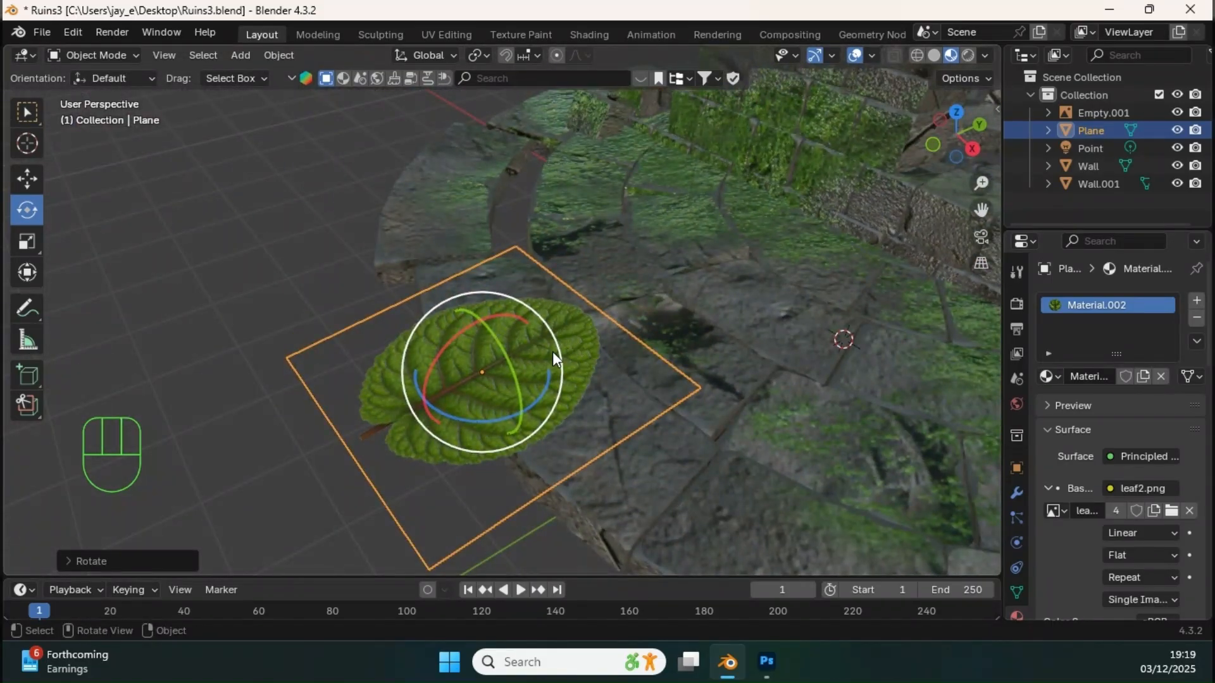
Enter Edit Mode on the leaf plane and add a centred loop cut along the leaf's midrib
{"action": "key", "text": "Tab"}
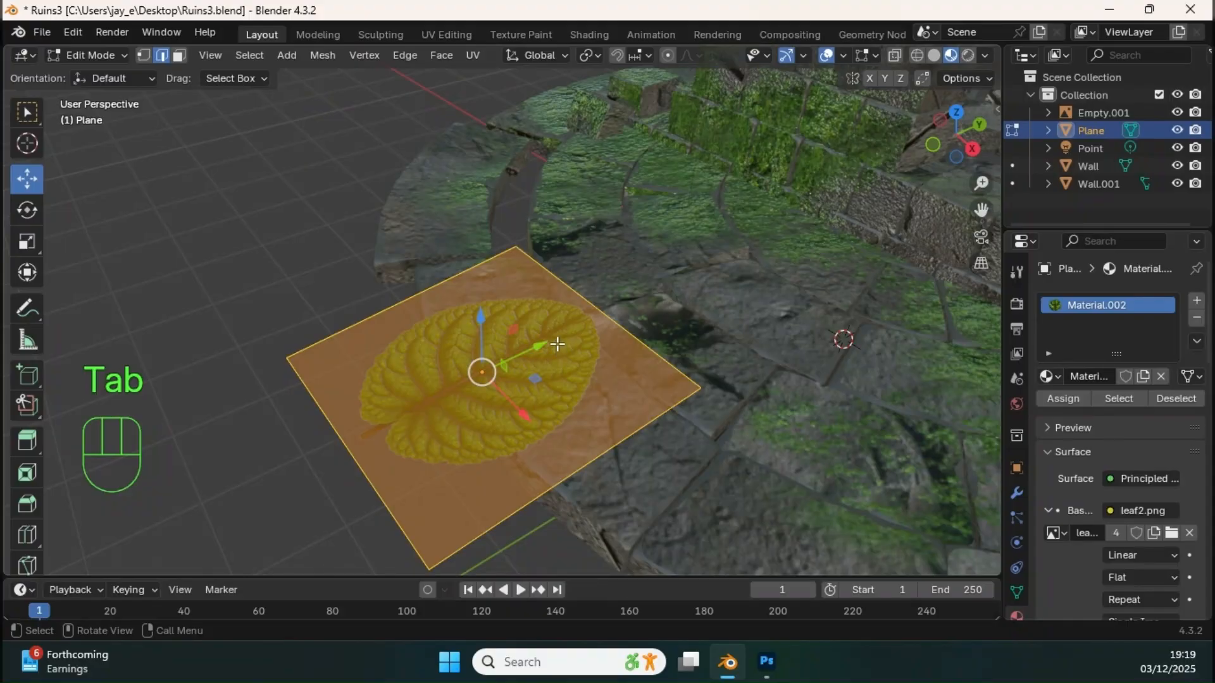
{"action": "key", "text": "ctrl+r"}
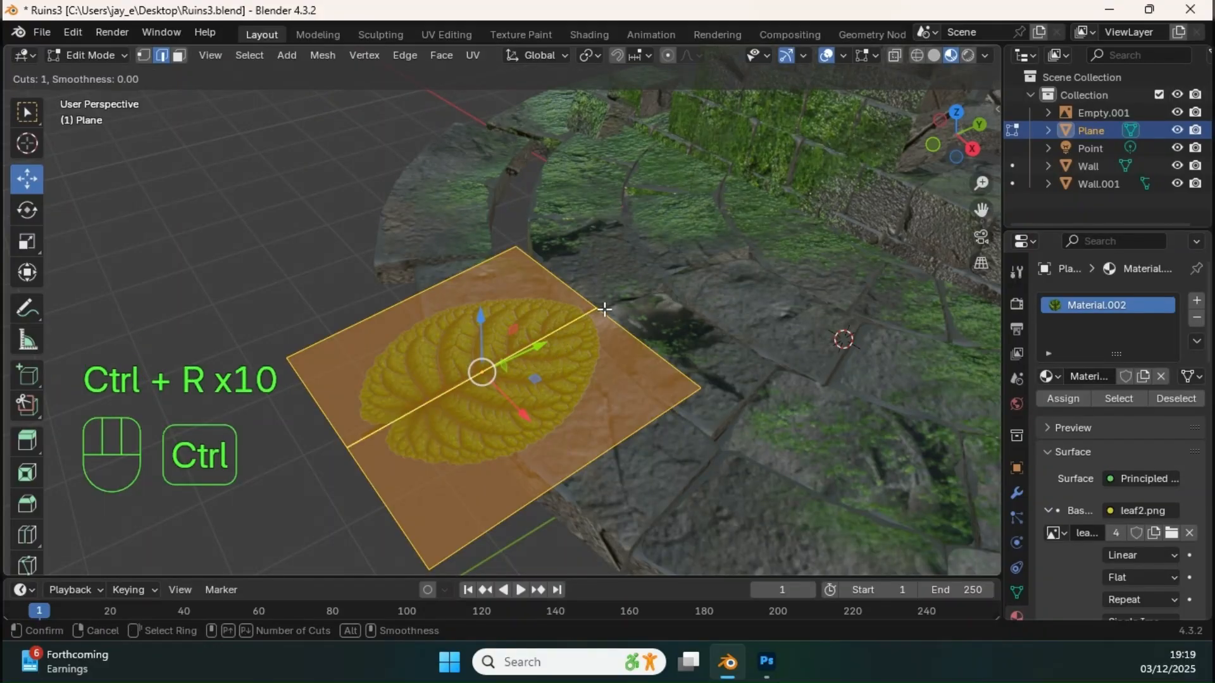
{"action": "left_click", "coordinate": [604, 308]}
{"action": "right_click", "coordinate": [598, 310]}
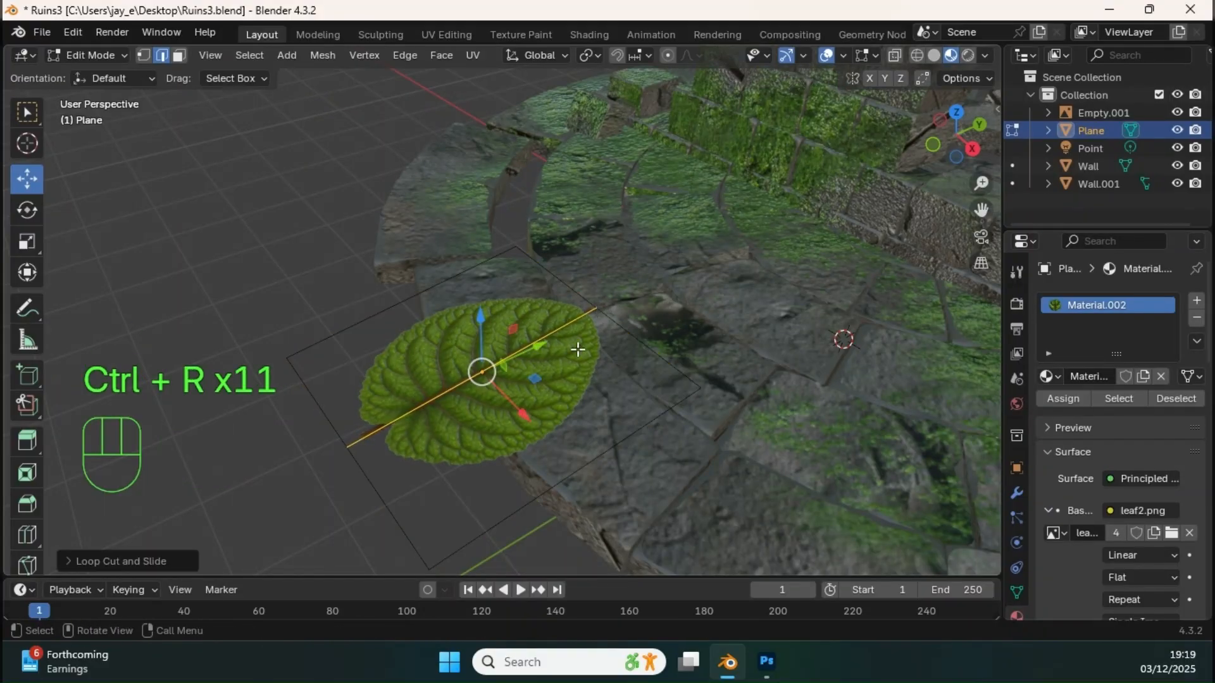
{"action": "key", "text": "ctrl"}
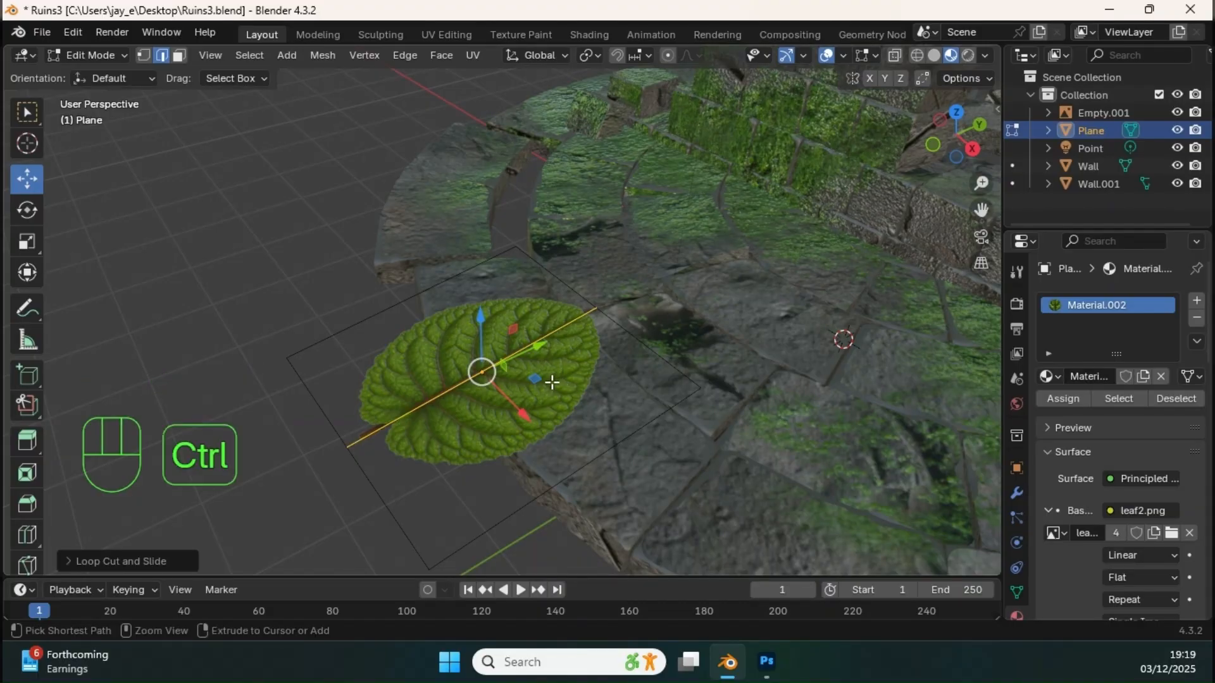
Add a centred lengthwise loop cut to each half of the leaf plane, on both sides of the midrib
{"action": "key", "text": "ctrl+r"}
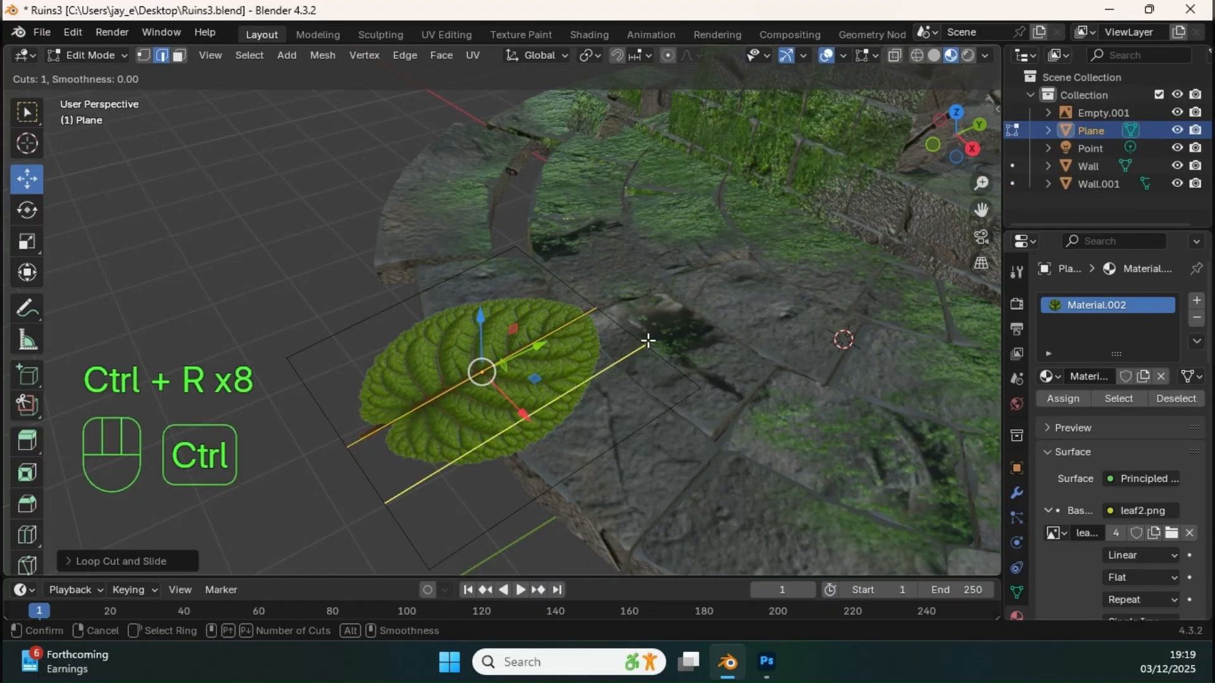
{"action": "left_click", "coordinate": [648, 340]}
{"action": "right_click", "coordinate": [646, 340]}
{"action": "key", "text": "ctrl+r"}
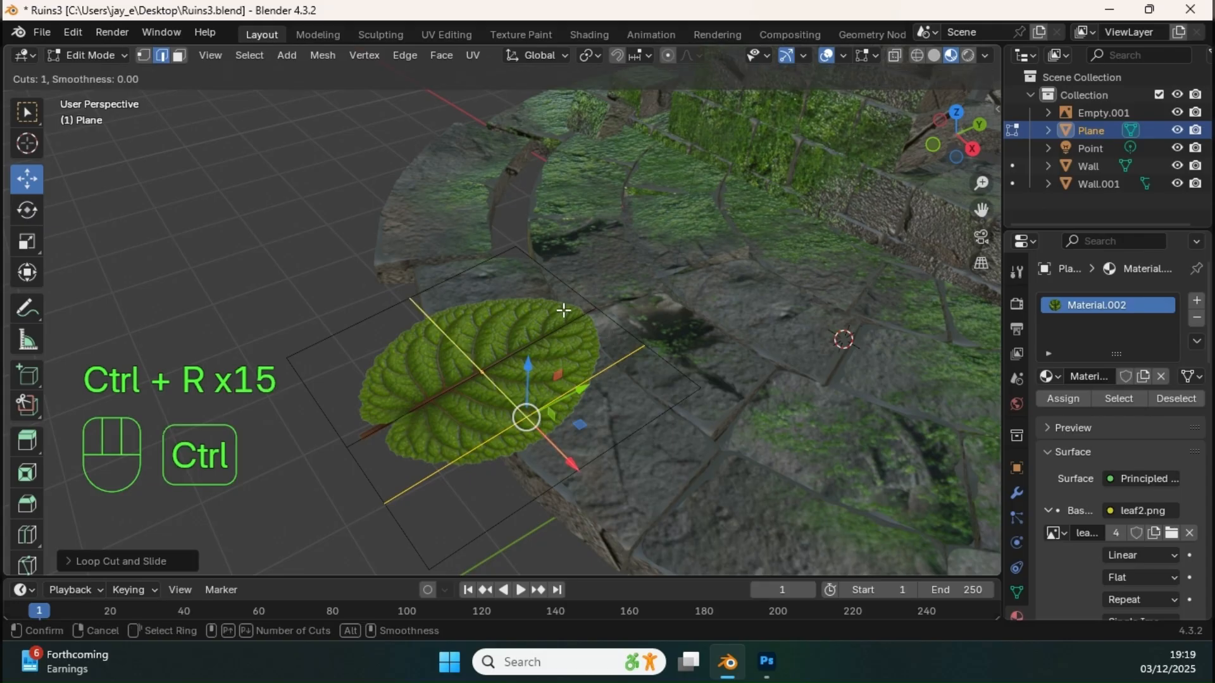
{"action": "left_click", "coordinate": [542, 279]}
{"action": "right_click", "coordinate": [543, 280]}
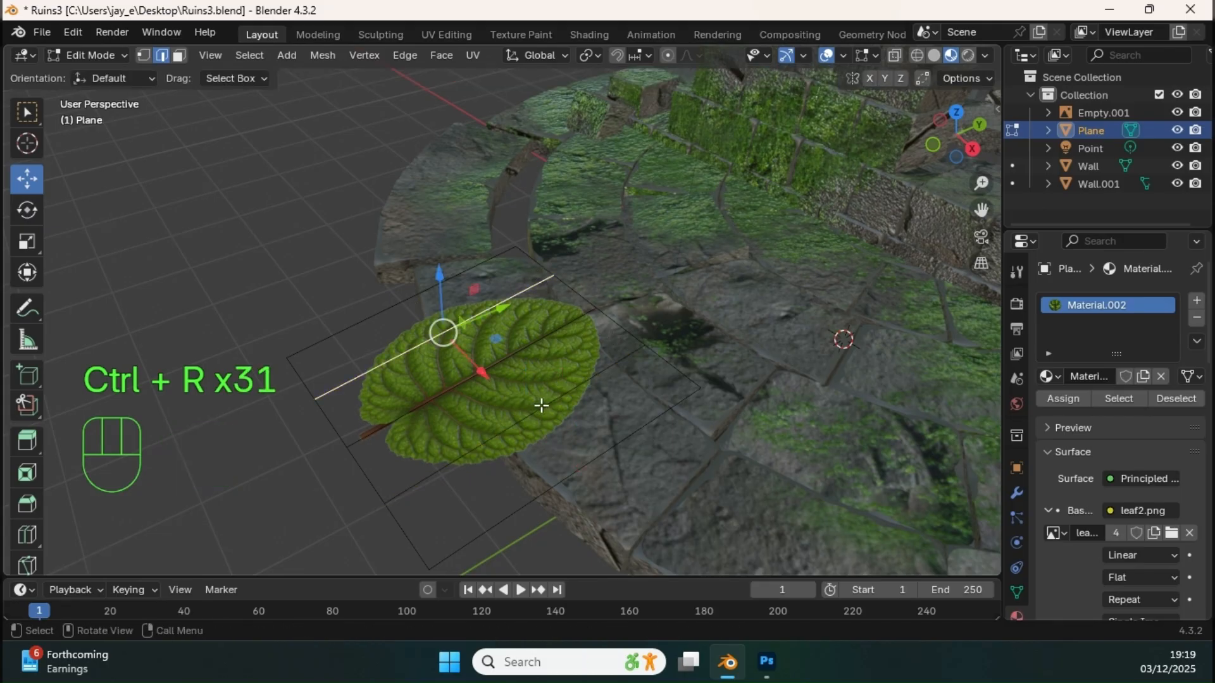
Add a centred loop cut across the middle of the leaf plane, perpendicular to the midrib
{"action": "key", "text": "ctrl+r"}
{"action": "left_click", "coordinate": [626, 416]}
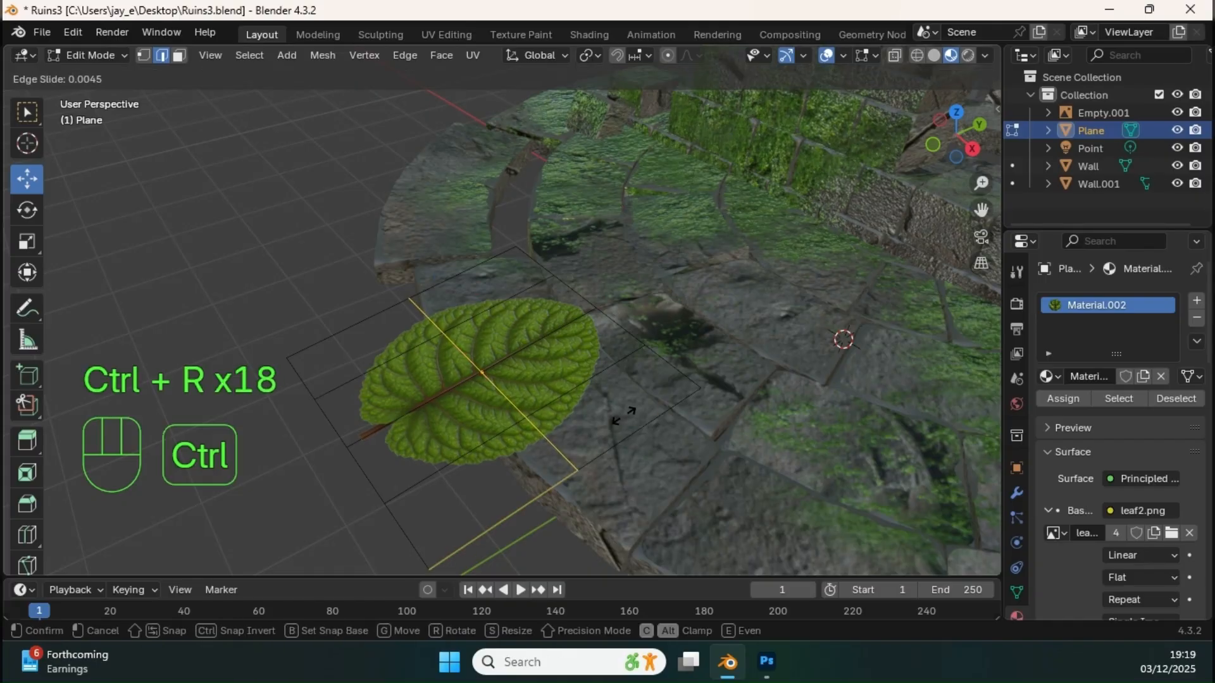
{"action": "right_click", "coordinate": [632, 409]}
{"action": "key", "text": "r"}
{"action": "left_click", "coordinate": [611, 405]}
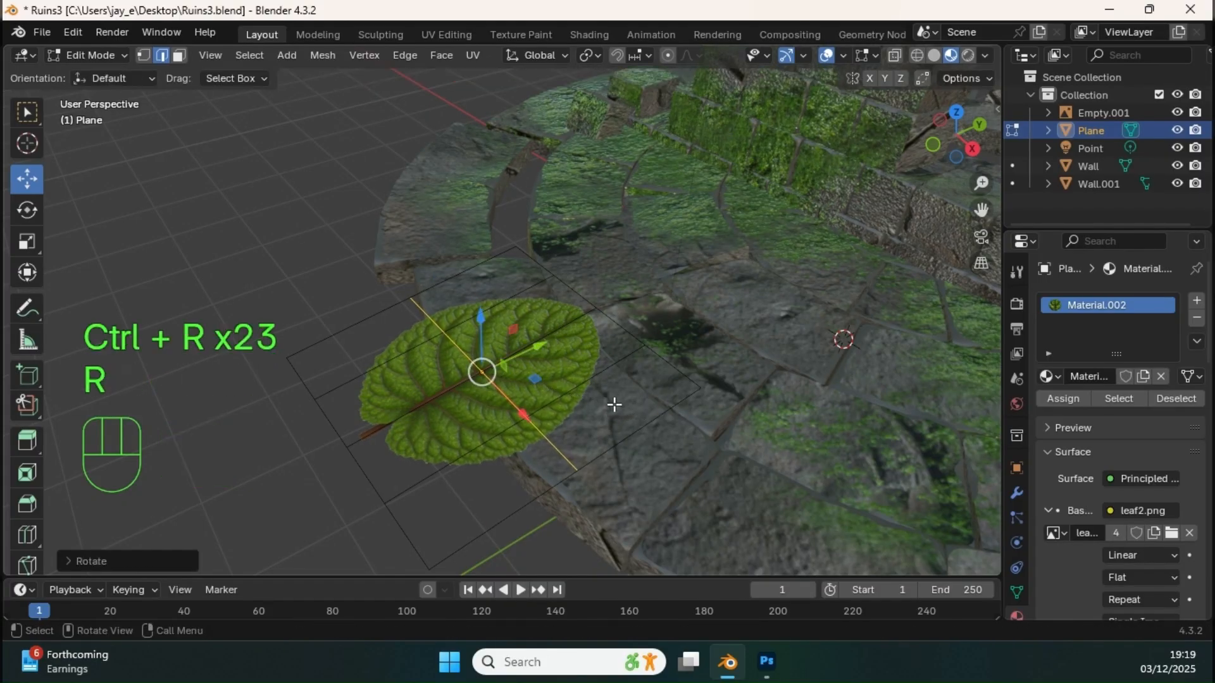
{"action": "key", "text": "ctrl+z"}
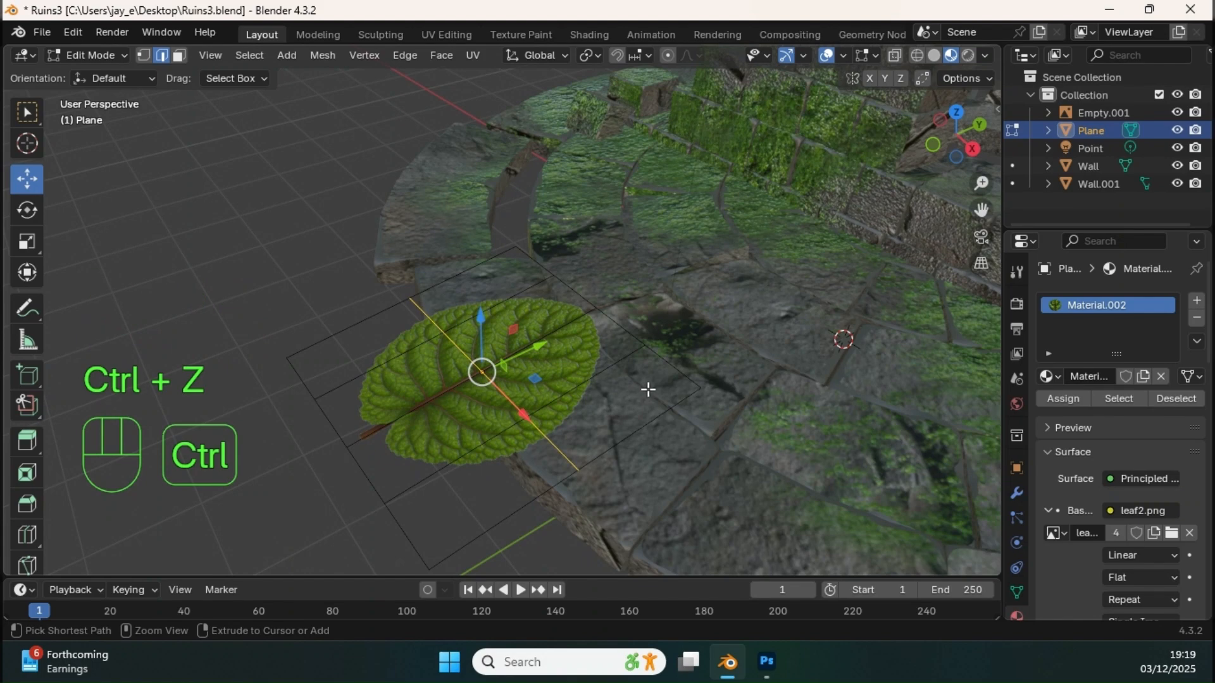
Add a centred crosswise loop cut to both the tip half and the stem half of the leaf plane
{"action": "key", "text": "ctrl+r"}
{"action": "left_click", "coordinate": [646, 391]}
{"action": "right_click", "coordinate": [645, 391]}
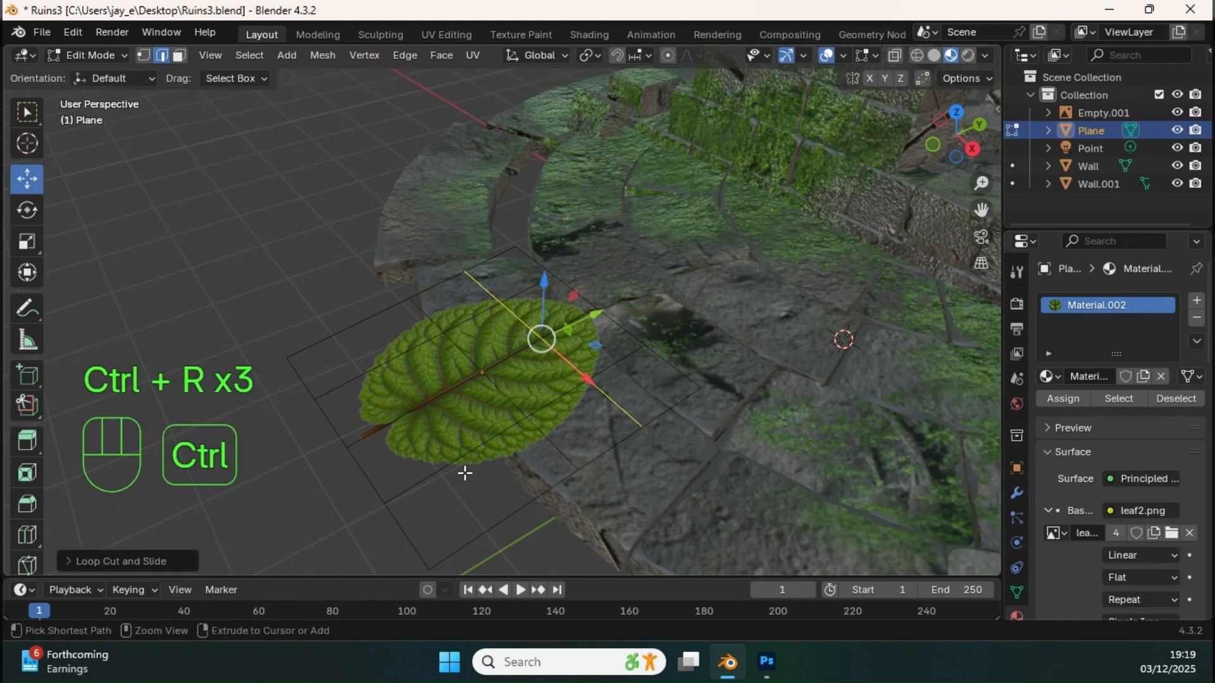
{"action": "key", "text": "ctrl+r"}
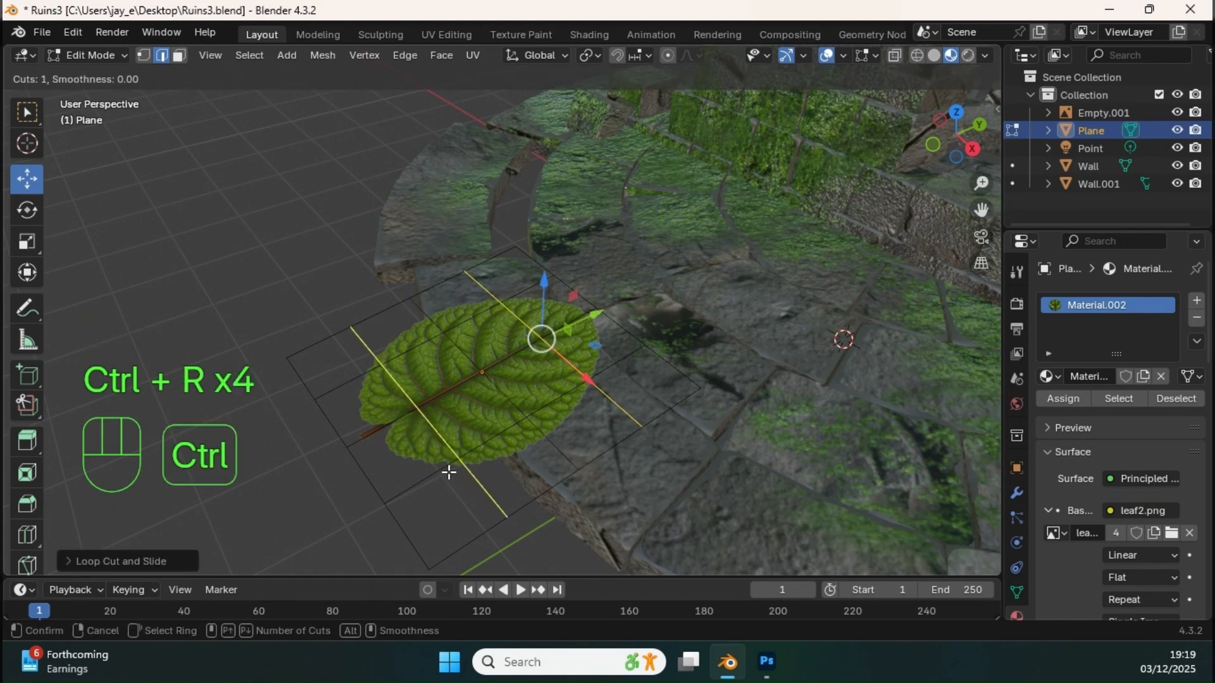
{"action": "left_click", "coordinate": [455, 469]}
{"action": "right_click", "coordinate": [456, 468]}
Select all edges along the midrib and lower them on the Z axis to fold the leaf into a V shape
{"action": "middle_click_drag", "start_coordinate": [559, 390], "coordinate": [570, 311]}
{"action": "left_click", "coordinate": [552, 297]}
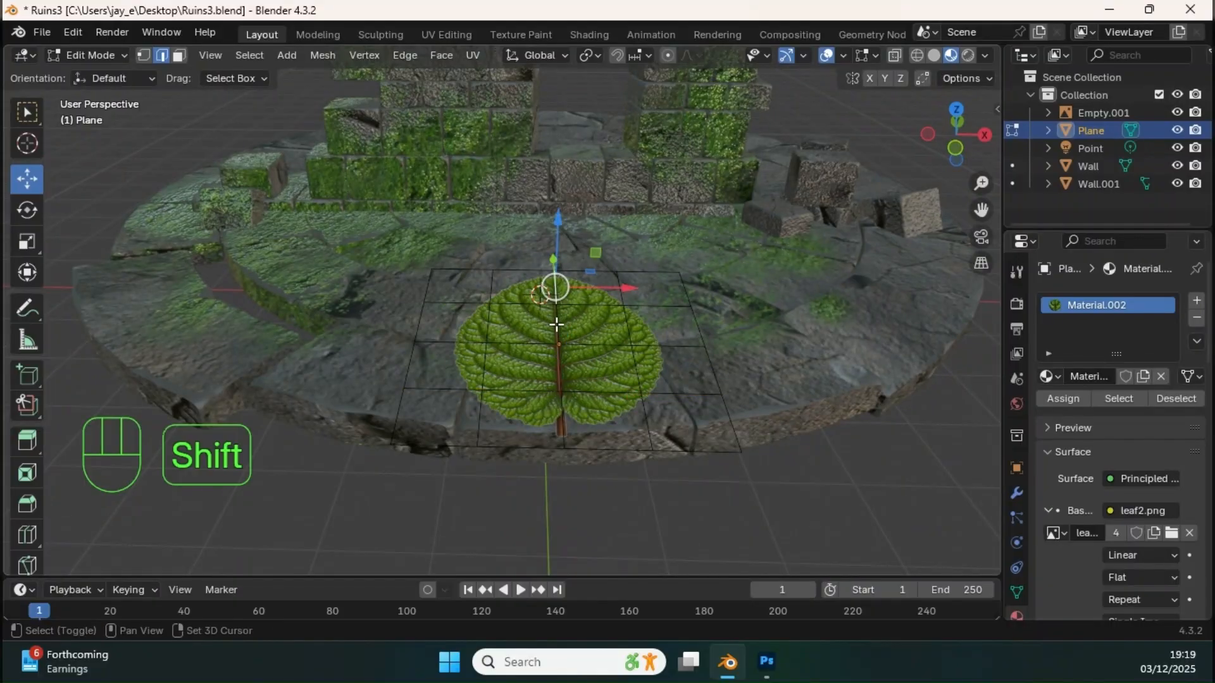
{"action": "left_click", "coordinate": [559, 327], "text": "shift"}
{"action": "left_click", "coordinate": [563, 414], "text": "shift"}
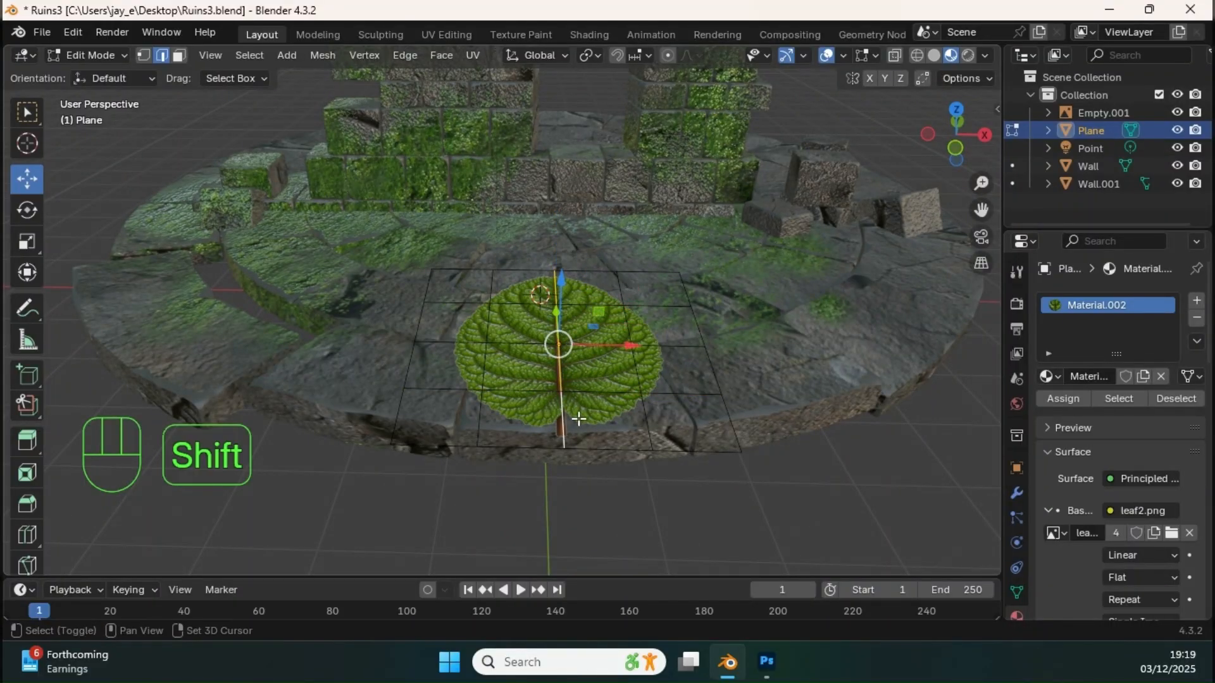
{"action": "middle_click_drag", "start_coordinate": [578, 418], "coordinate": [536, 253]}
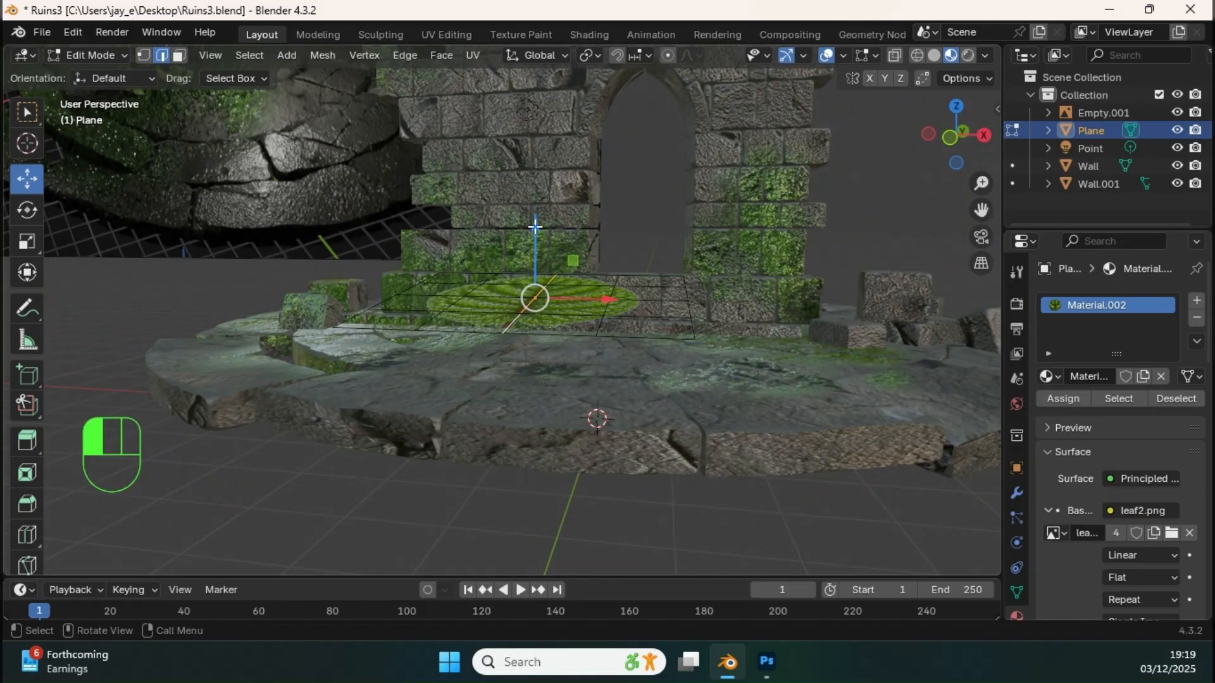
{"action": "left_click_drag", "start_coordinate": [534, 226], "coordinate": [596, 271]}
{"action": "middle_click_drag", "start_coordinate": [596, 271], "coordinate": [512, 279]}
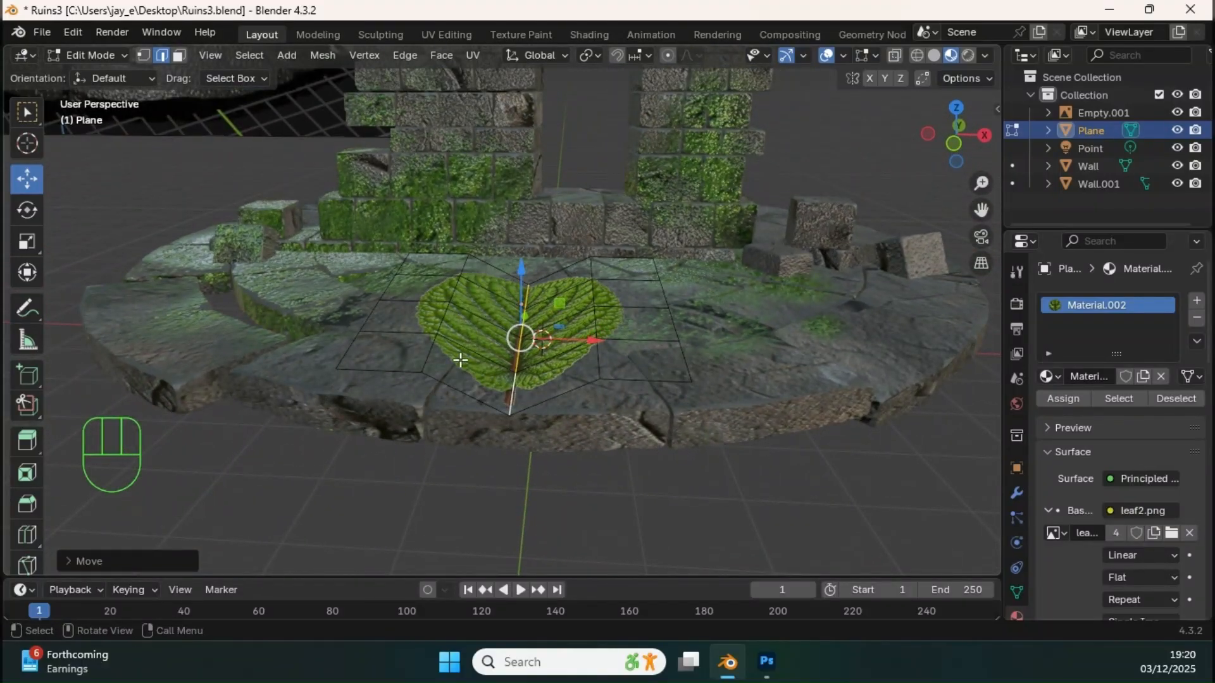
Add one more lengthwise loop cut on each side of the midrib, between it and the neighbouring lengthwise edges
{"action": "middle_click_drag", "start_coordinate": [460, 360], "coordinate": [573, 346]}
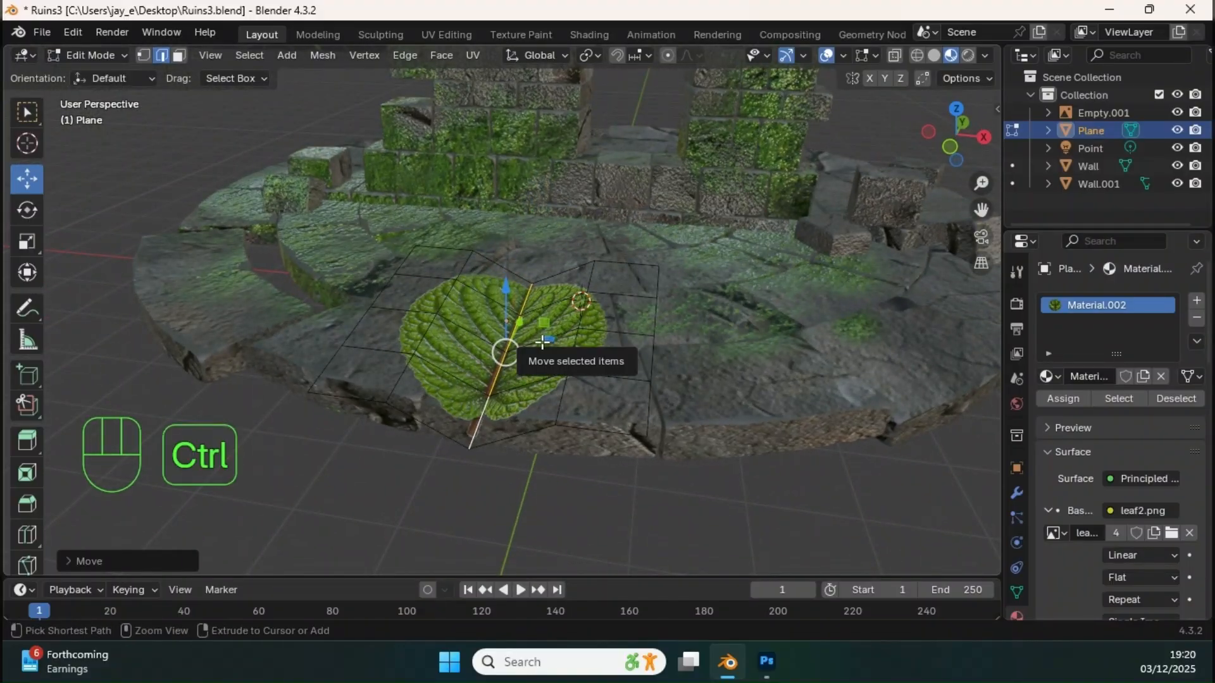
{"action": "key", "text": "ctrl+r"}
{"action": "left_click", "coordinate": [551, 337]}
{"action": "double_click", "coordinate": [549, 335]}
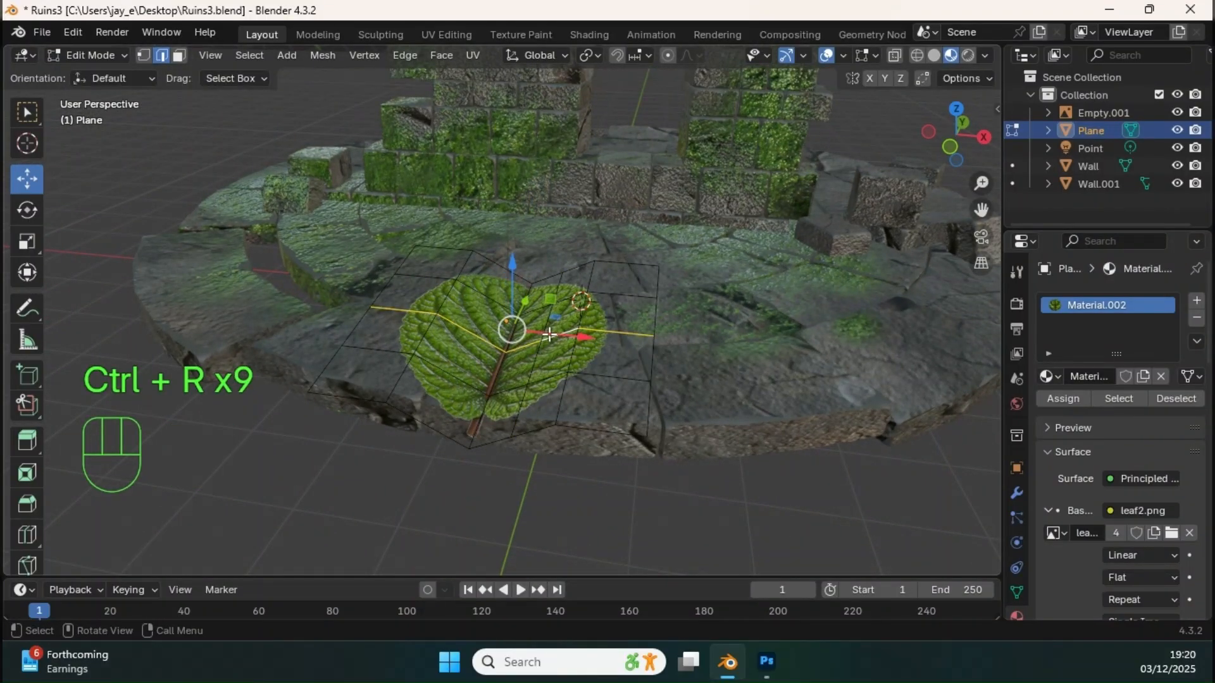
{"action": "key", "text": "ctrl+r"}
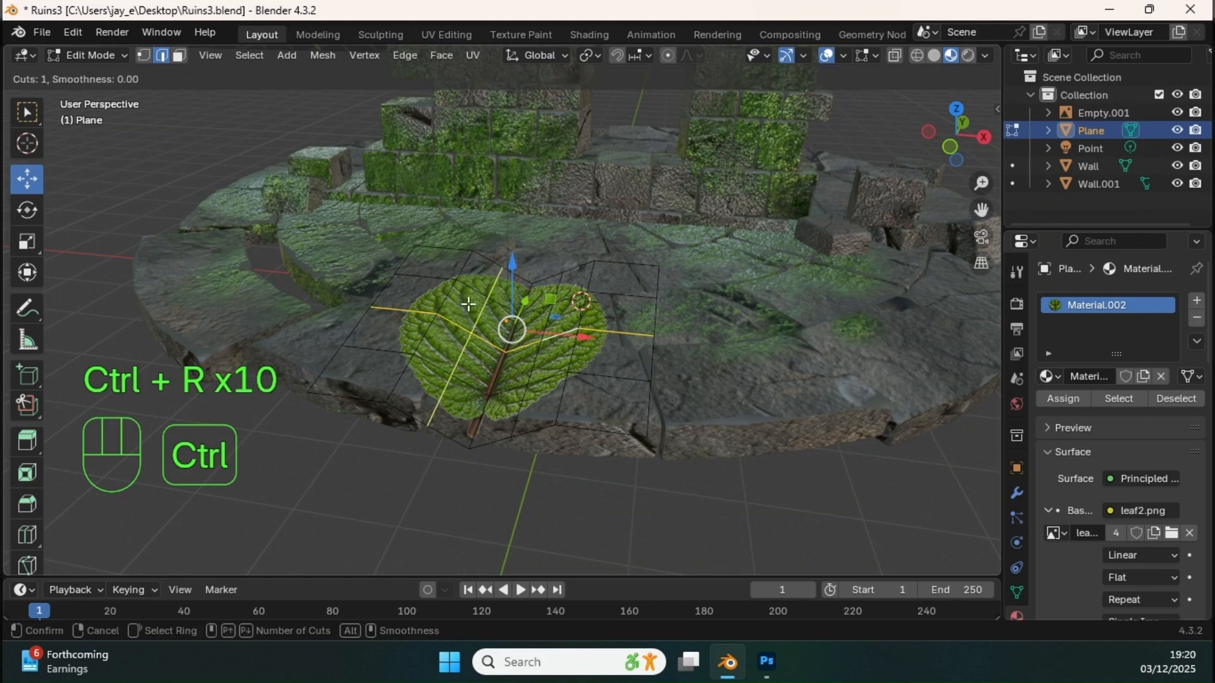
{"action": "double_click", "coordinate": [470, 308]}
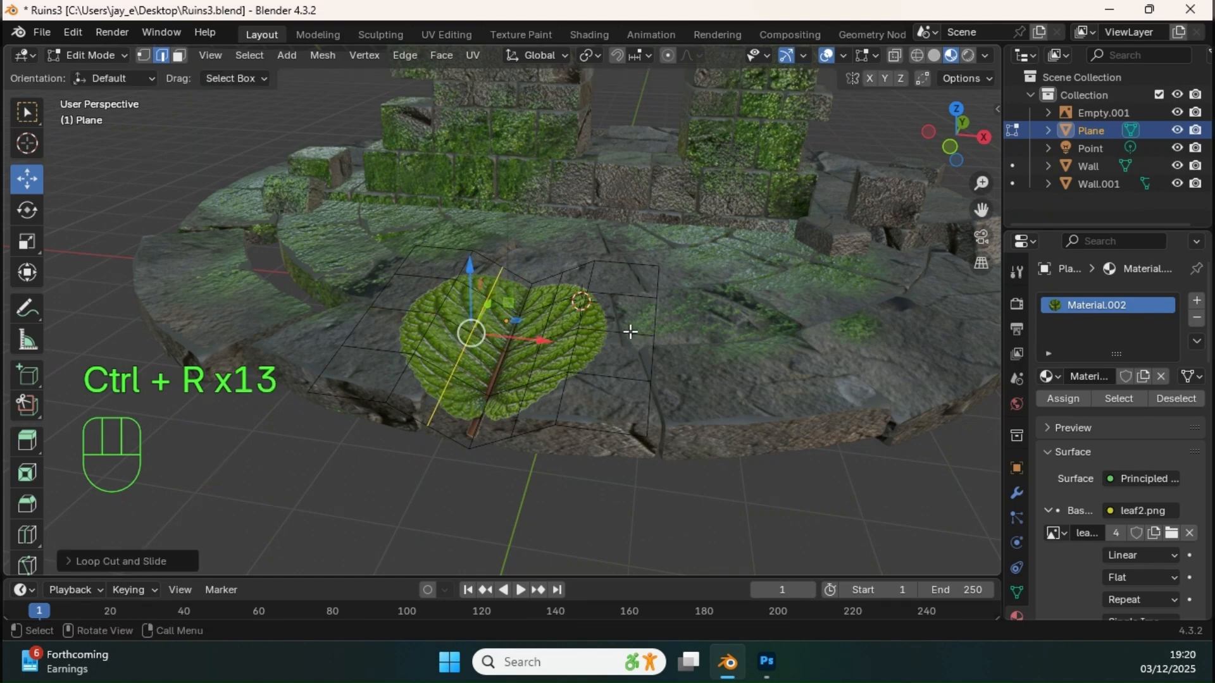
Select both new lengthwise edge loops beside the midrib and raise them slightly on the Z axis to round the fold
{"action": "middle_click_drag", "start_coordinate": [630, 331], "coordinate": [644, 287]}
{"action": "middle_click_drag", "start_coordinate": [588, 320], "coordinate": [572, 301]}
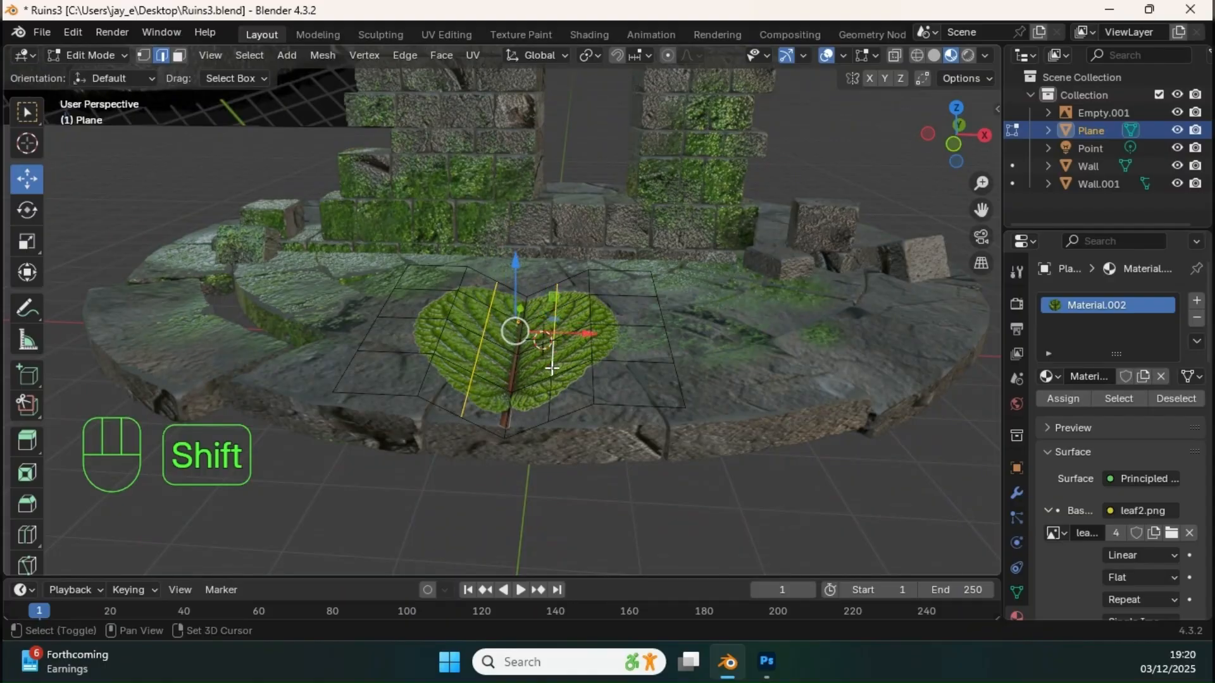
{"action": "middle_click_drag", "start_coordinate": [538, 334], "coordinate": [524, 267]}
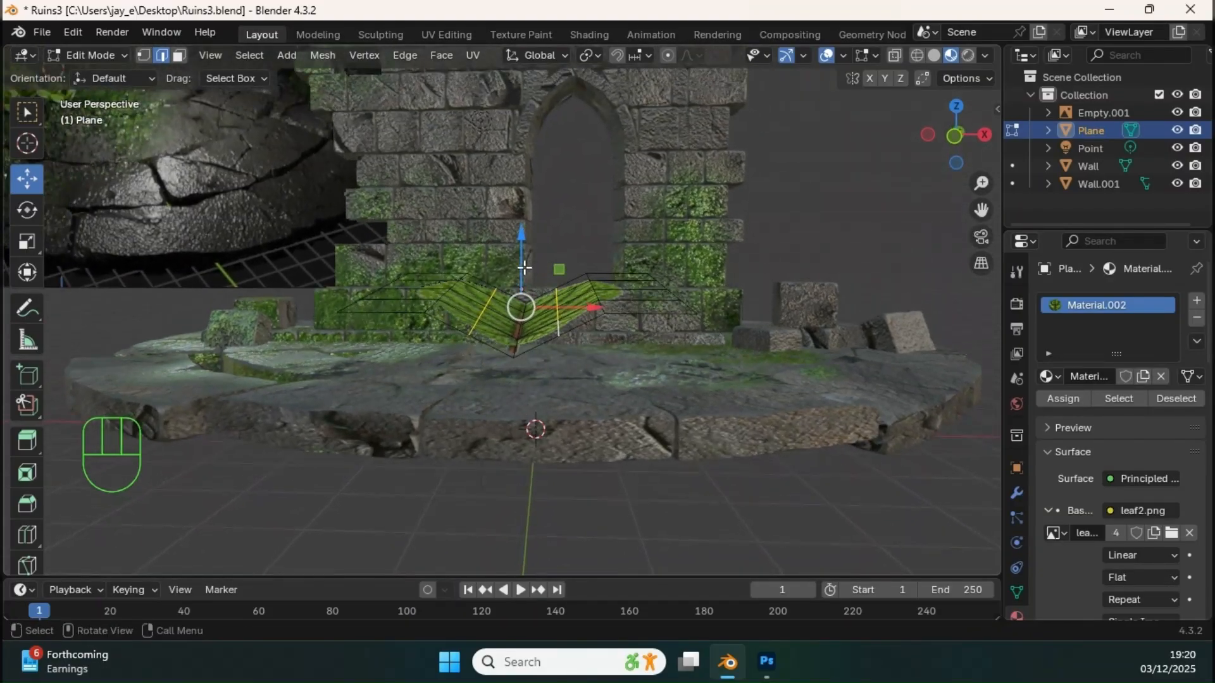
{"action": "left_click_drag", "start_coordinate": [522, 263], "coordinate": [524, 253]}
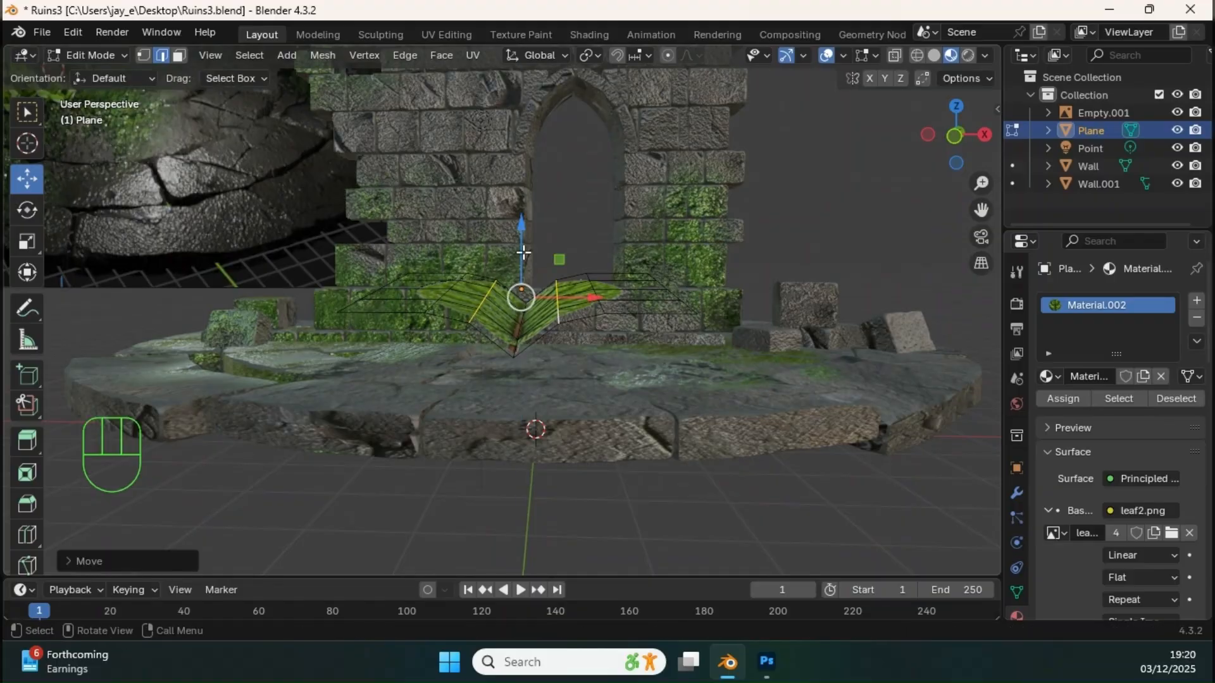
Select all crosswise edges at the tip end of the leaf plane and lower them on the Z axis
{"action": "middle_click_drag", "start_coordinate": [524, 253], "coordinate": [614, 262]}
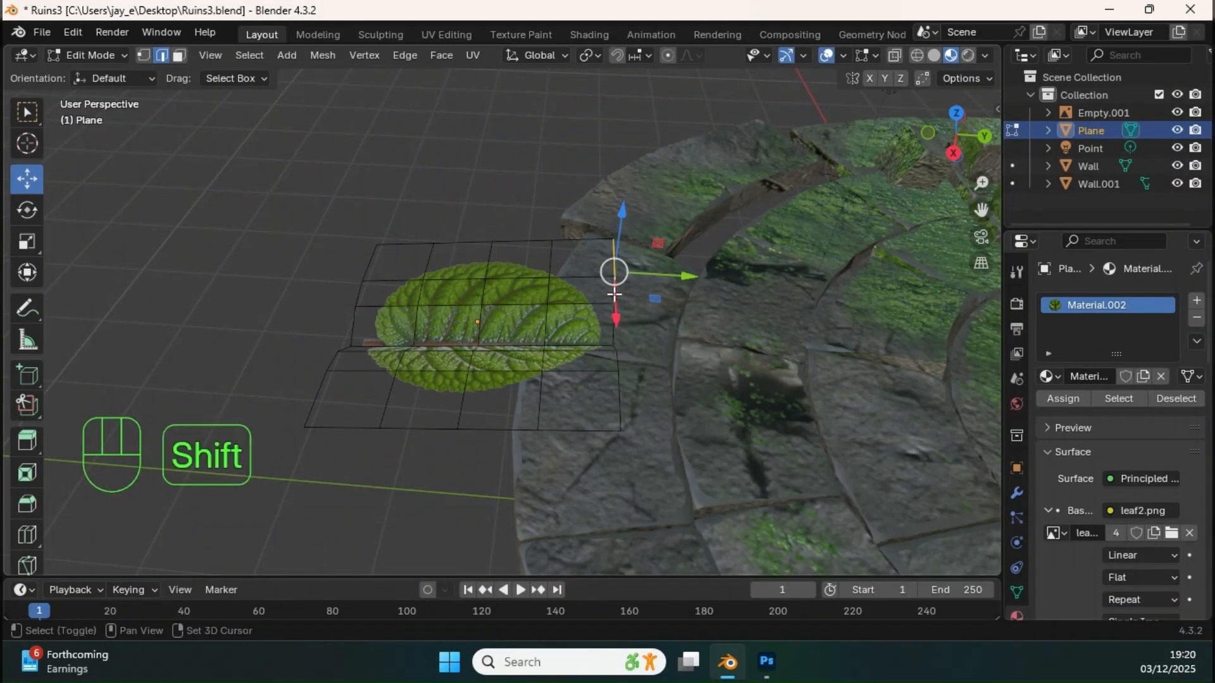
{"action": "middle_click_drag", "start_coordinate": [620, 352], "coordinate": [625, 396]}
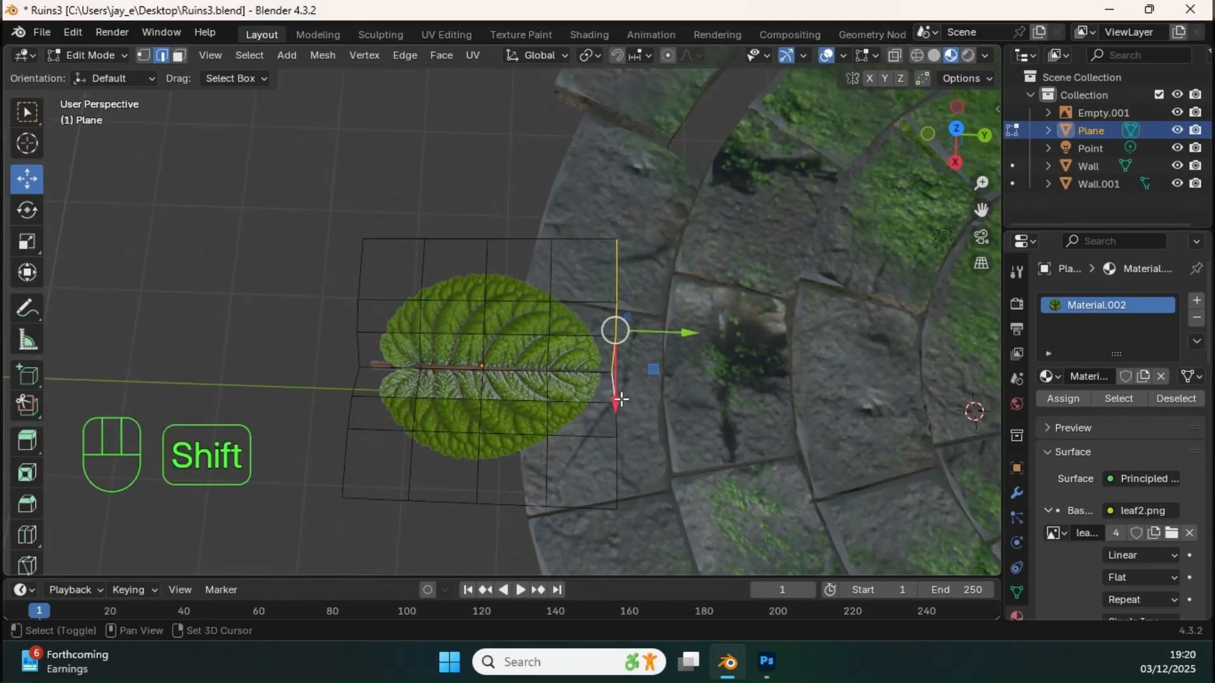
{"action": "middle_click_drag", "start_coordinate": [618, 466], "coordinate": [638, 272]}
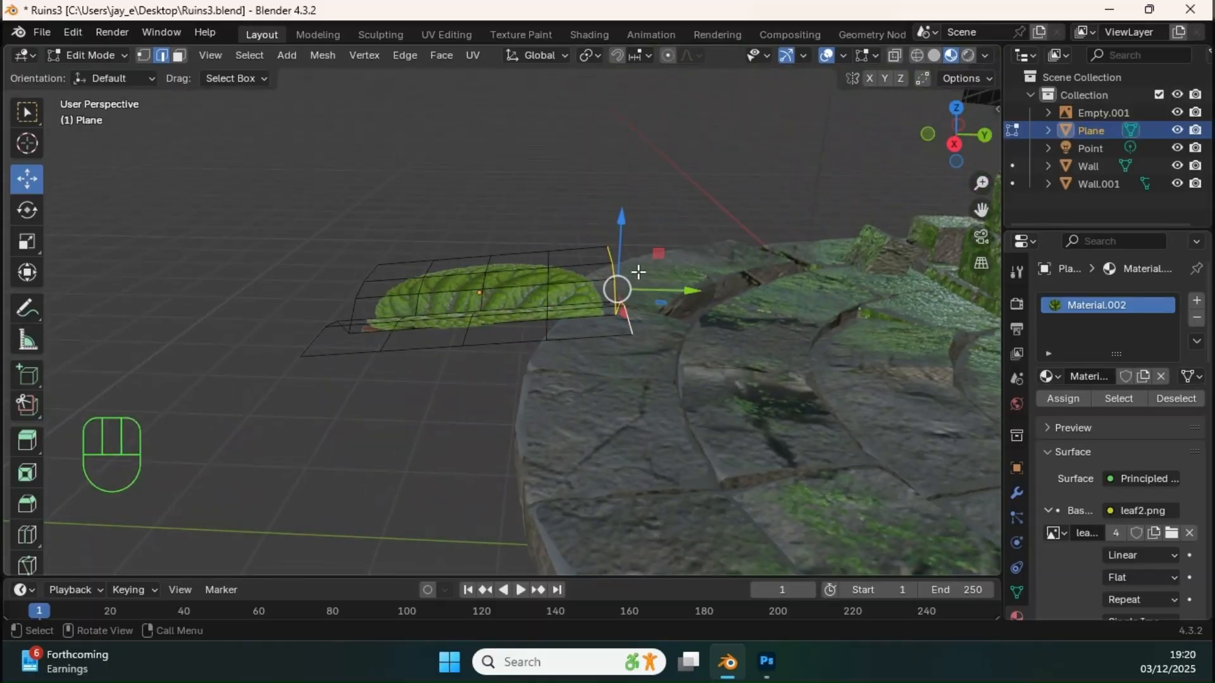
{"action": "left_click_drag", "start_coordinate": [622, 221], "coordinate": [613, 279]}
Select all crosswise edges at the stem end of the leaf plane and lower them on the Z axis
{"action": "middle_click_drag", "start_coordinate": [612, 279], "coordinate": [510, 294]}
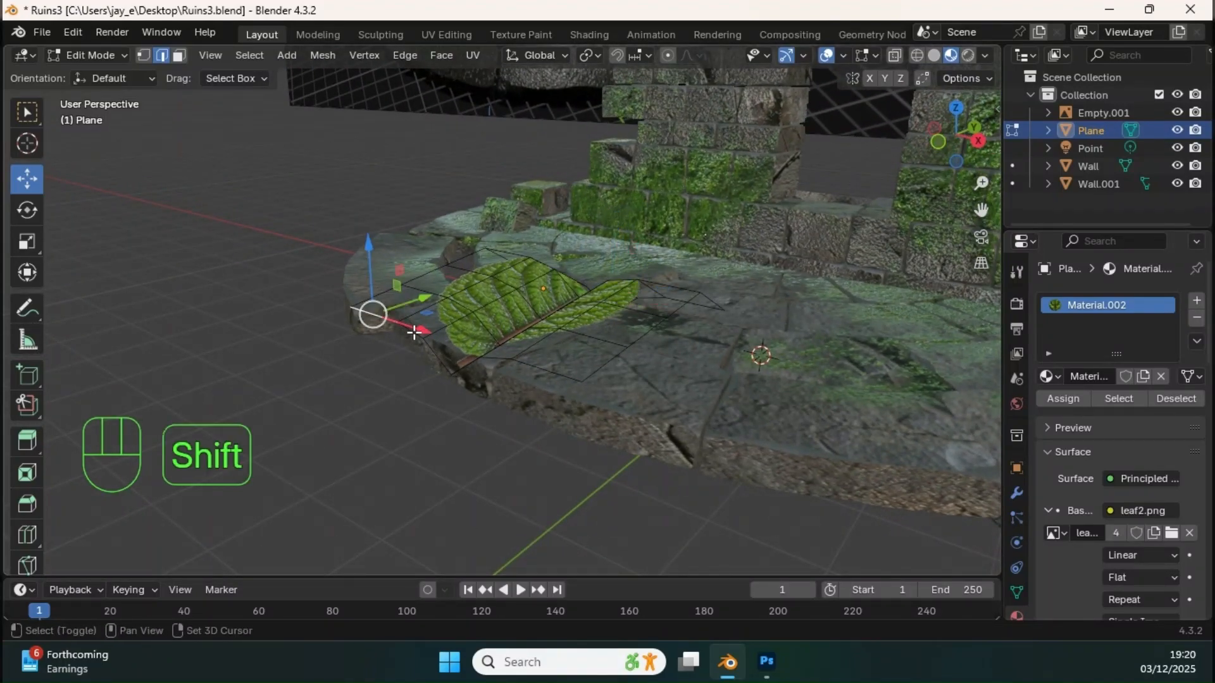
{"action": "middle_click_drag", "start_coordinate": [465, 365], "coordinate": [381, 263]}
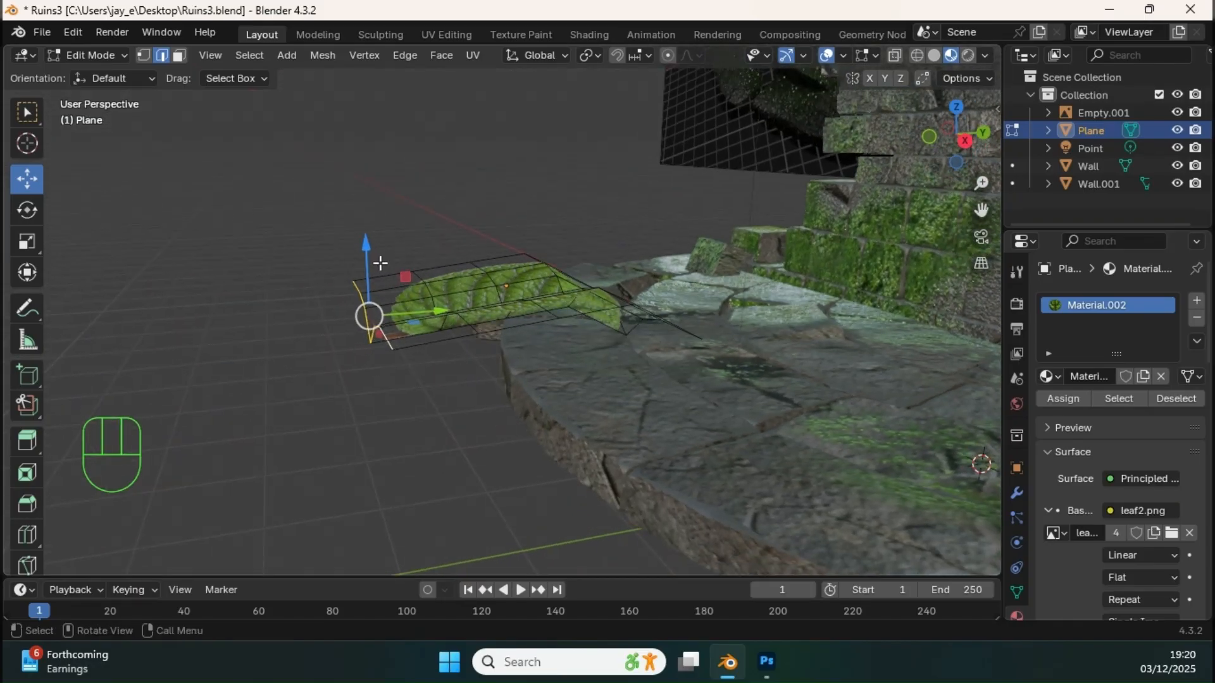
{"action": "left_click_drag", "start_coordinate": [364, 255], "coordinate": [367, 290]}
Select the crosswise edge loop through the middle of the leaf and raise it slightly on the Z axis to arch it
{"action": "middle_click_drag", "start_coordinate": [370, 292], "coordinate": [504, 289]}
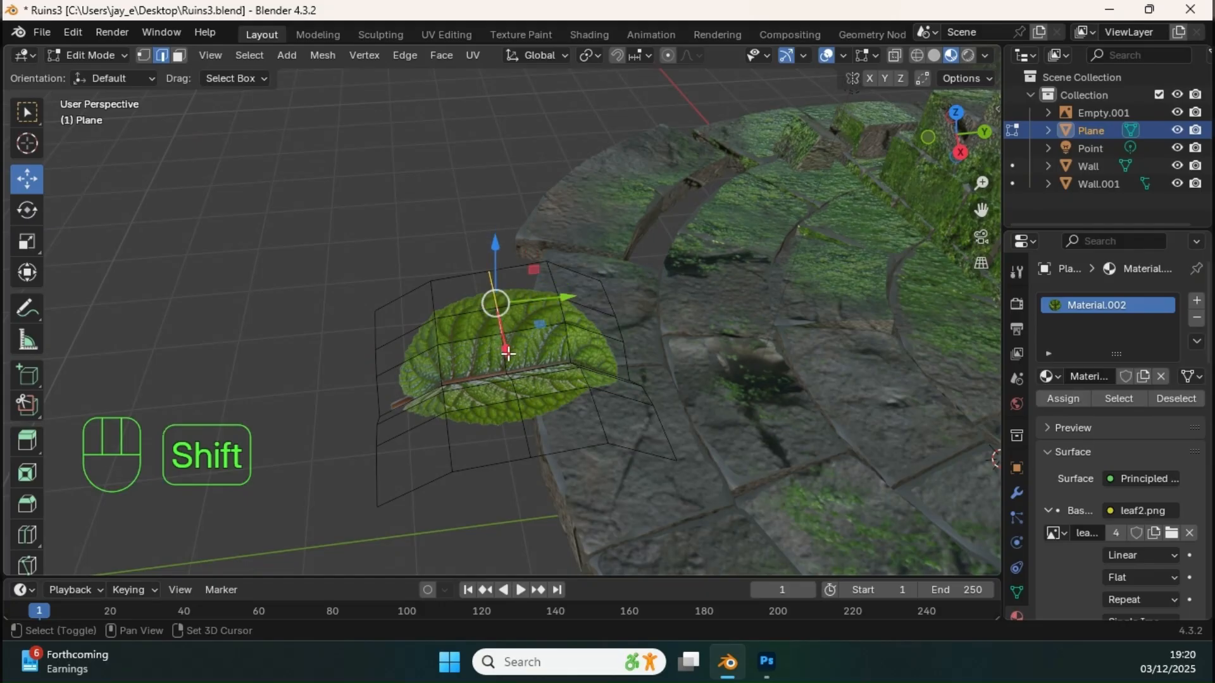
{"action": "middle_click_drag", "start_coordinate": [513, 378], "coordinate": [517, 399]}
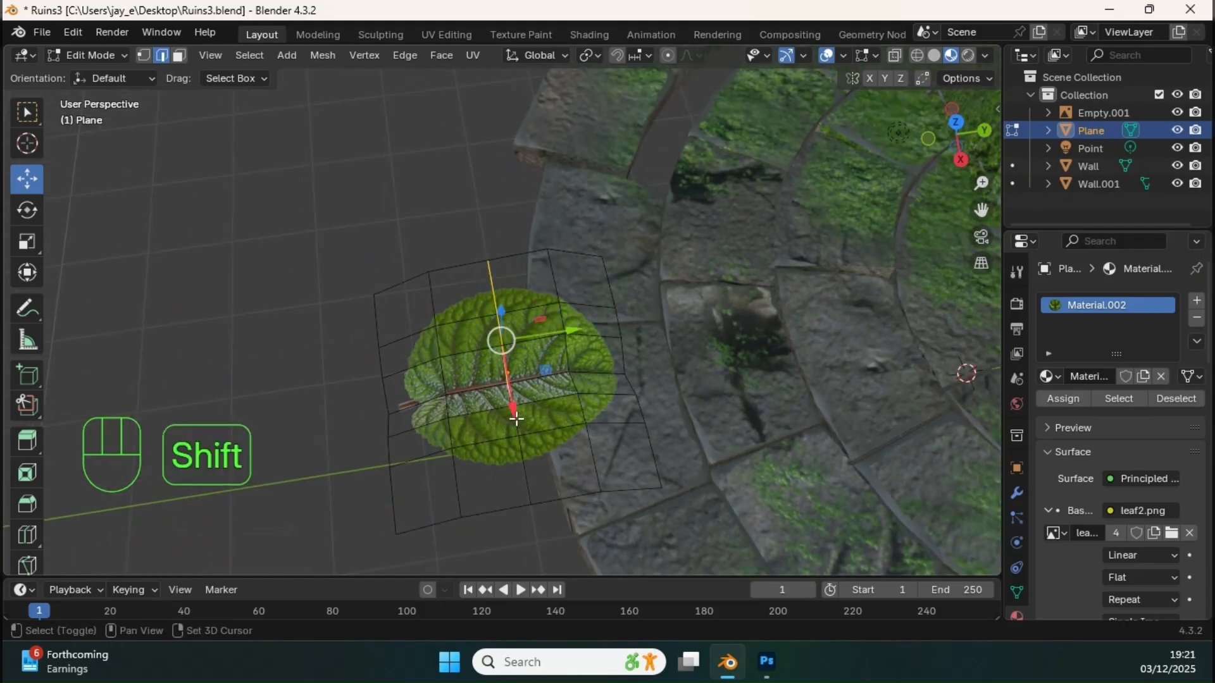
{"action": "middle_click_drag", "start_coordinate": [521, 451], "coordinate": [535, 270]}
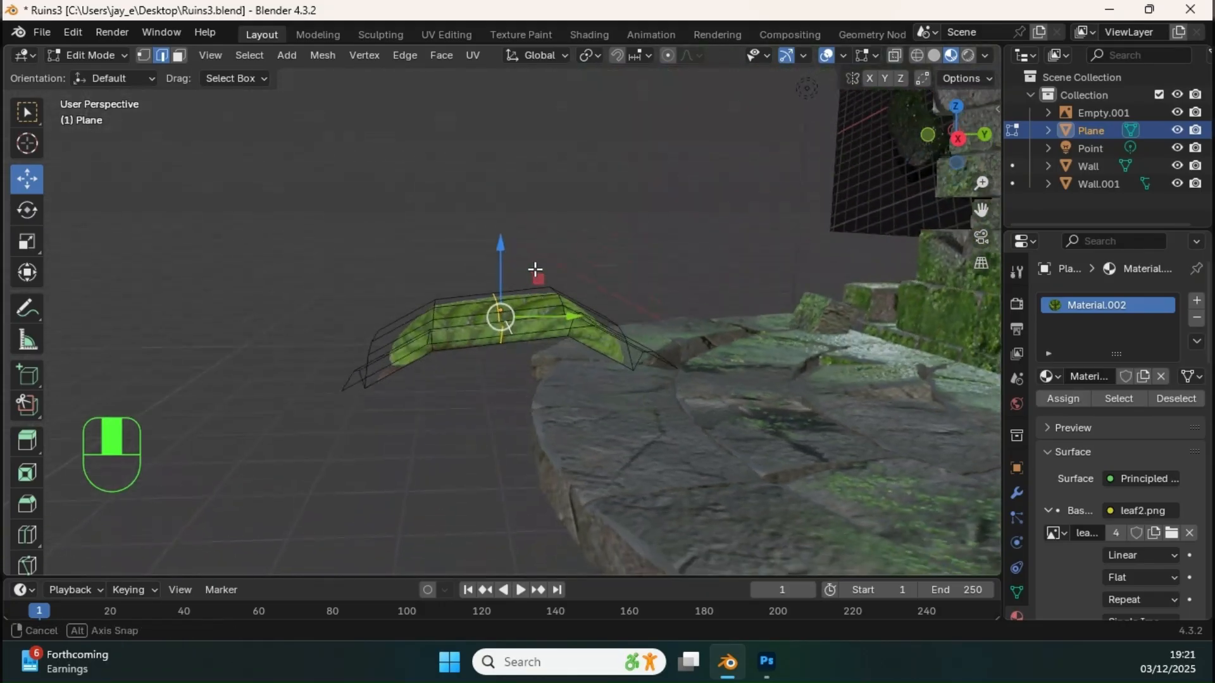
{"action": "left_click_drag", "start_coordinate": [509, 274], "coordinate": [508, 256]}
{"action": "middle_click_drag", "start_coordinate": [508, 256], "coordinate": [593, 219]}
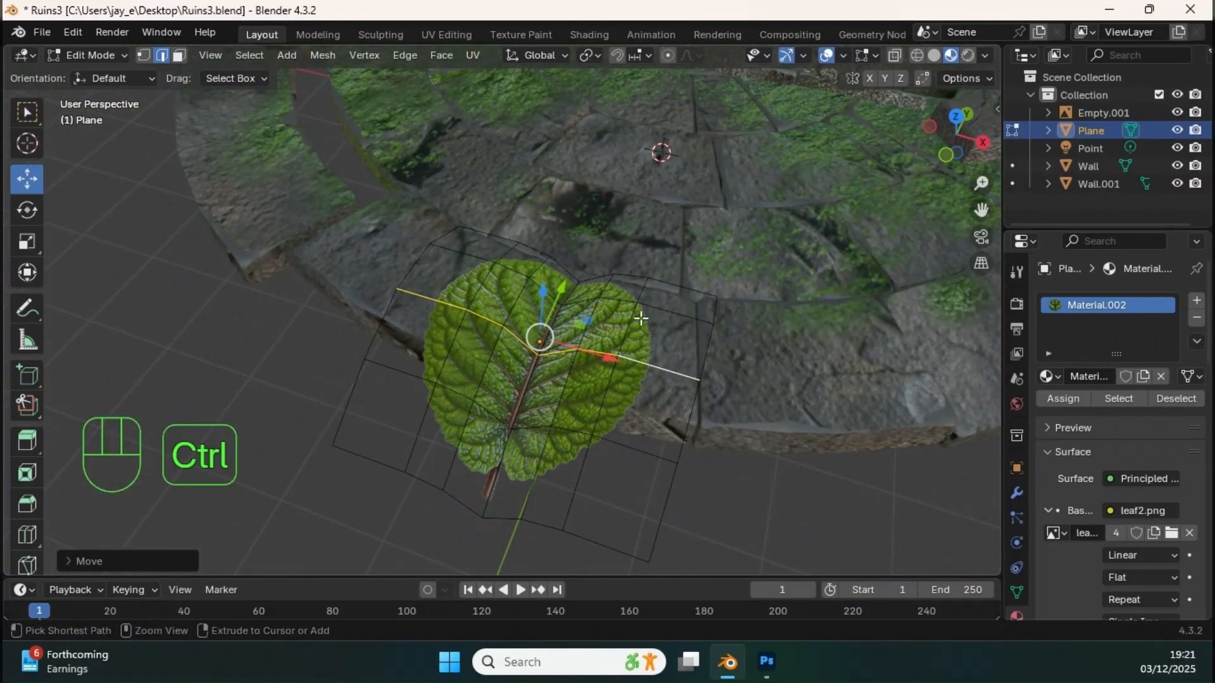
{"action": "middle_click_drag", "start_coordinate": [641, 319], "coordinate": [622, 336], "text": "ctrl"}
Return to Object Mode, deselect the leaf and examine its curved shape from several sides
{"action": "key", "text": "Tab"}
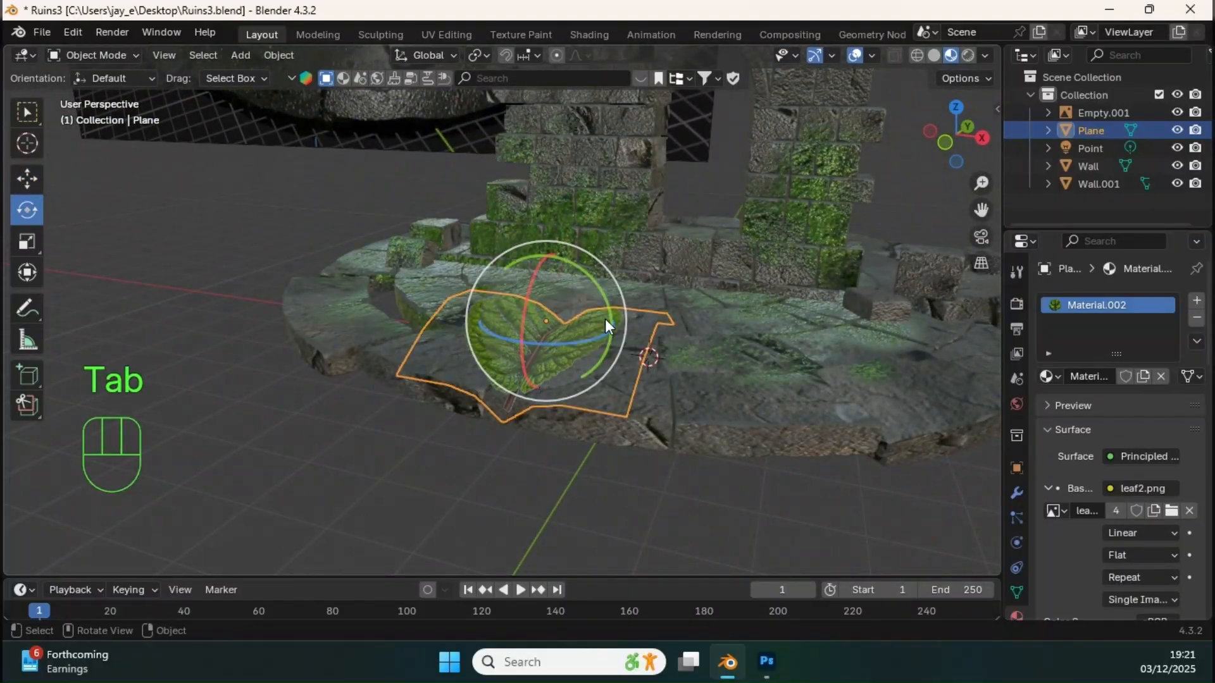
{"action": "left_click", "coordinate": [296, 405]}
{"action": "middle_click_drag", "start_coordinate": [420, 348], "coordinate": [585, 313]}
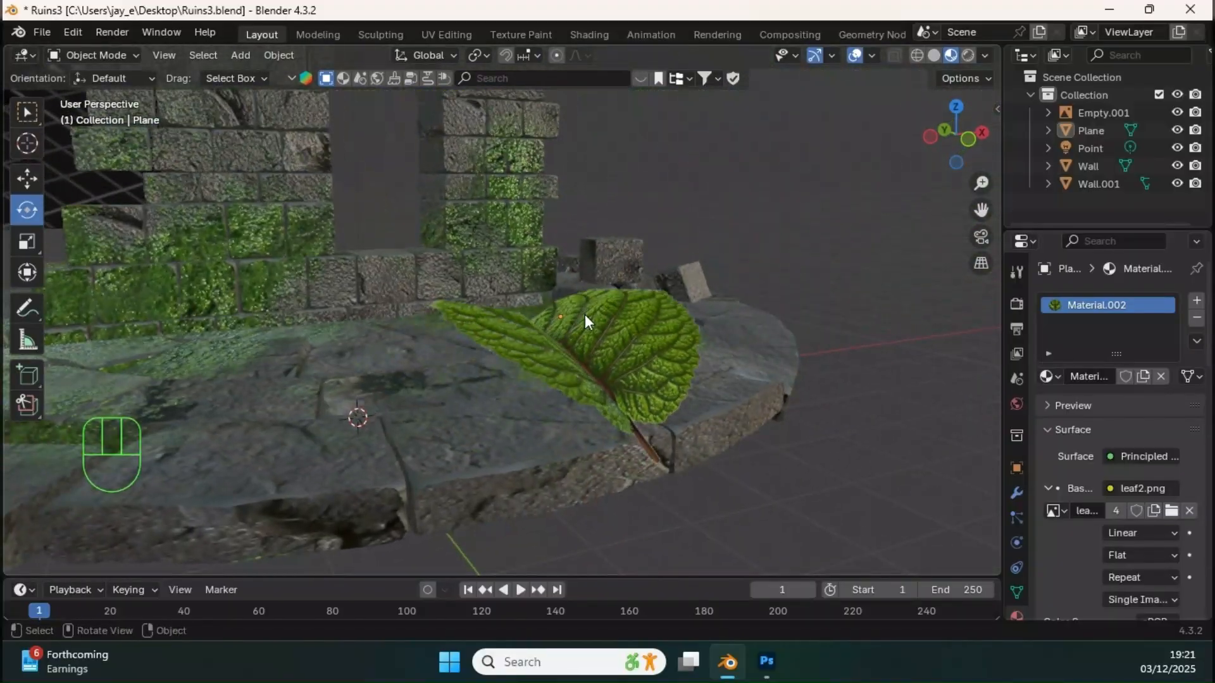
{"action": "middle_click_drag", "start_coordinate": [563, 244], "coordinate": [568, 305], "text": "shift"}
{"action": "middle_click_drag", "start_coordinate": [507, 272], "coordinate": [514, 374], "text": "ctrl"}
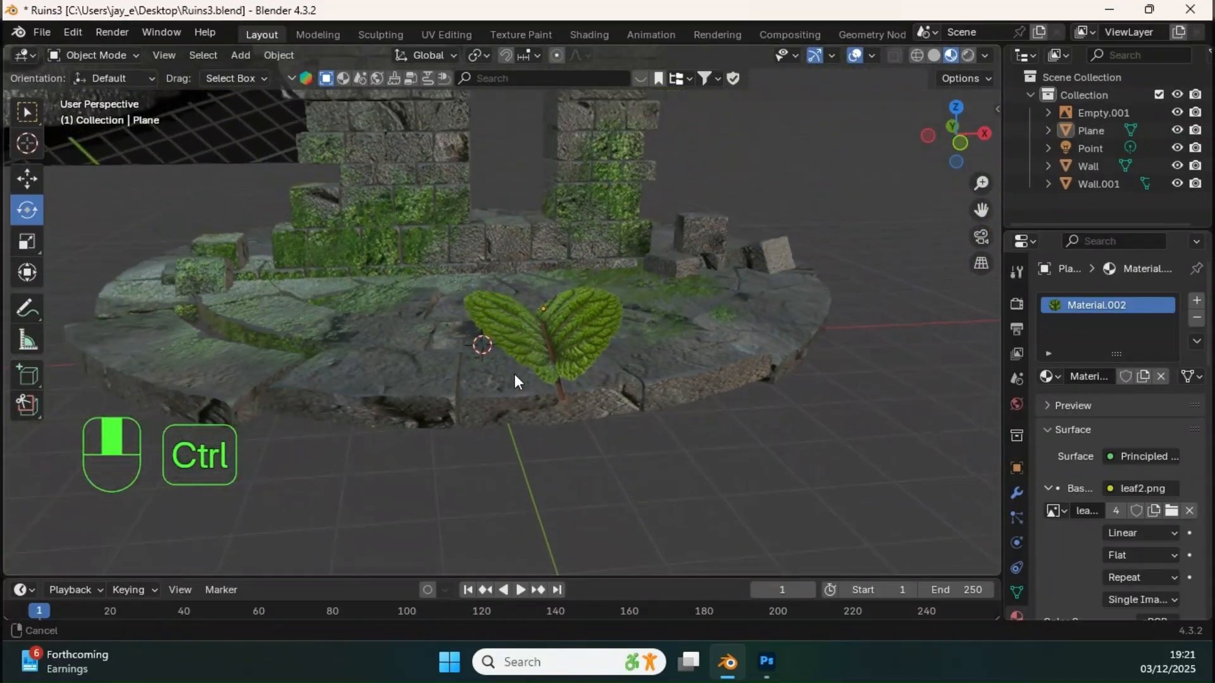
{"action": "middle_click_drag", "start_coordinate": [498, 308], "coordinate": [563, 340], "text": "shift"}
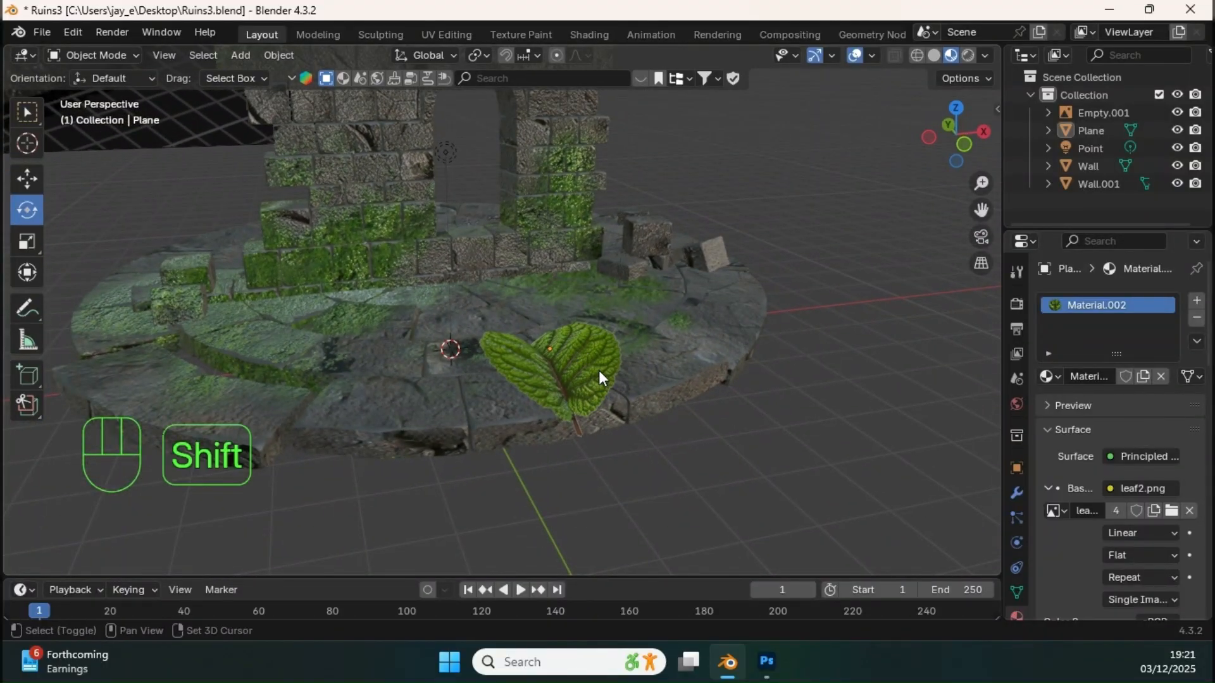
{"action": "middle_click_drag", "start_coordinate": [598, 371], "coordinate": [567, 297], "text": "shift"}
{"action": "left_click", "coordinate": [567, 352]}
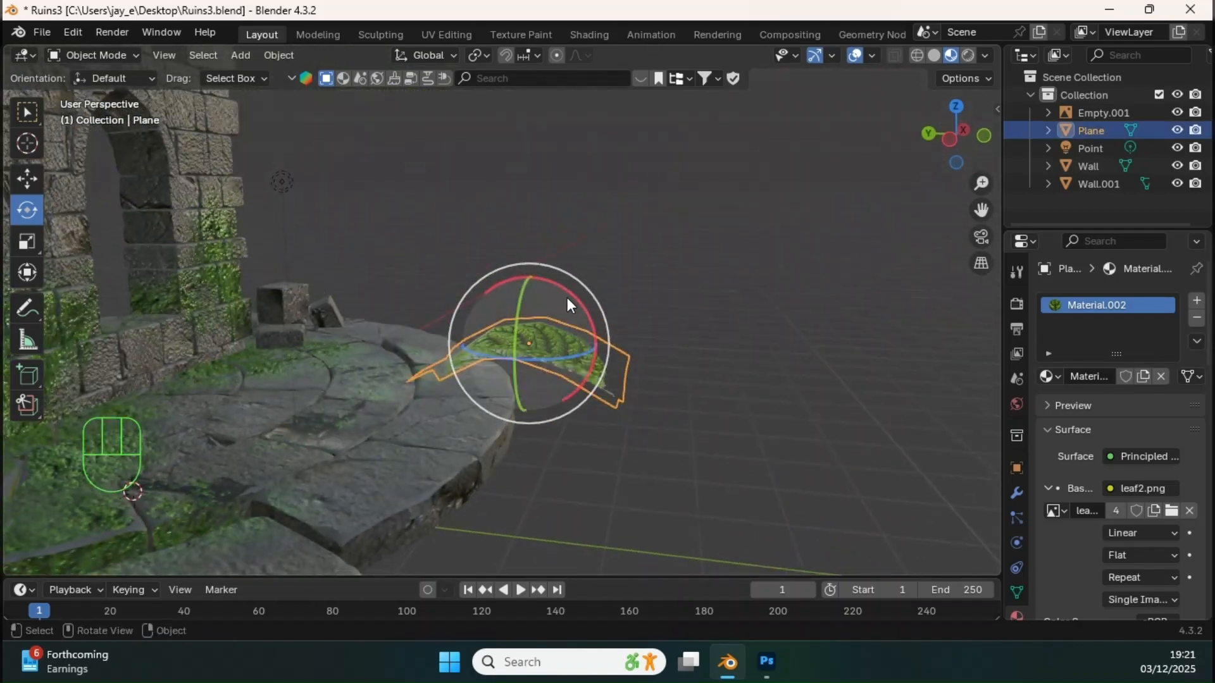
{"action": "left_click_drag", "start_coordinate": [566, 297], "coordinate": [576, 321]}
{"action": "key", "text": "ctrl+z"}
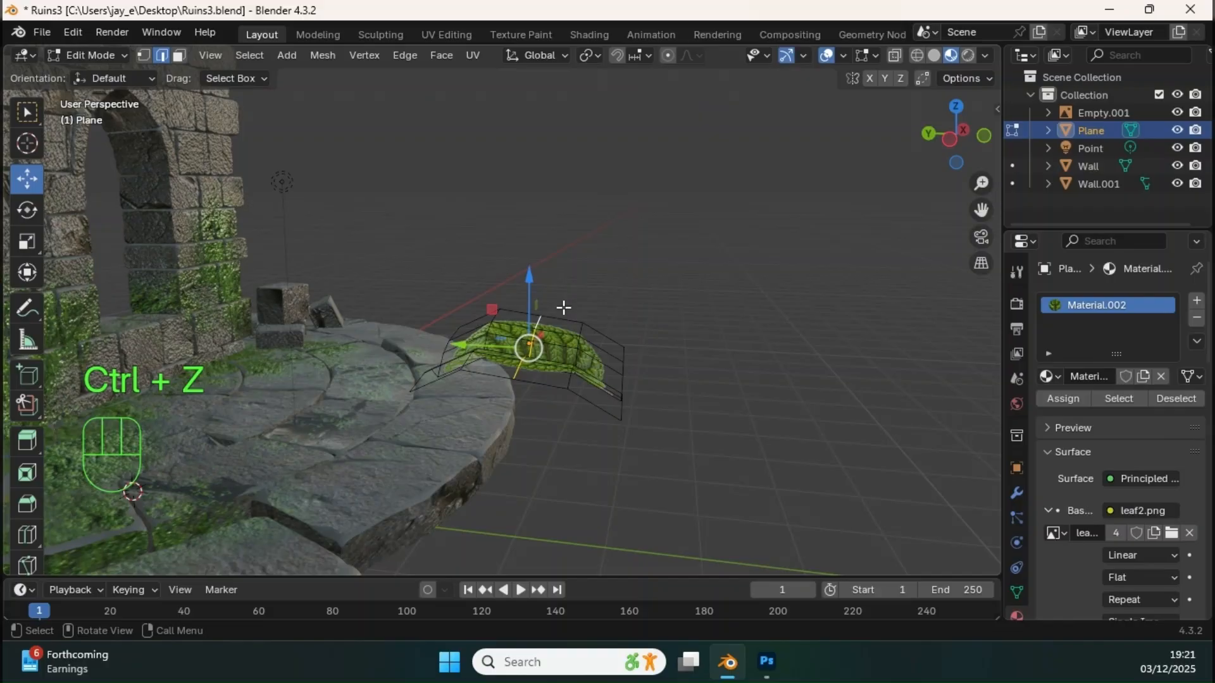
{"action": "left_click", "coordinate": [30, 215]}
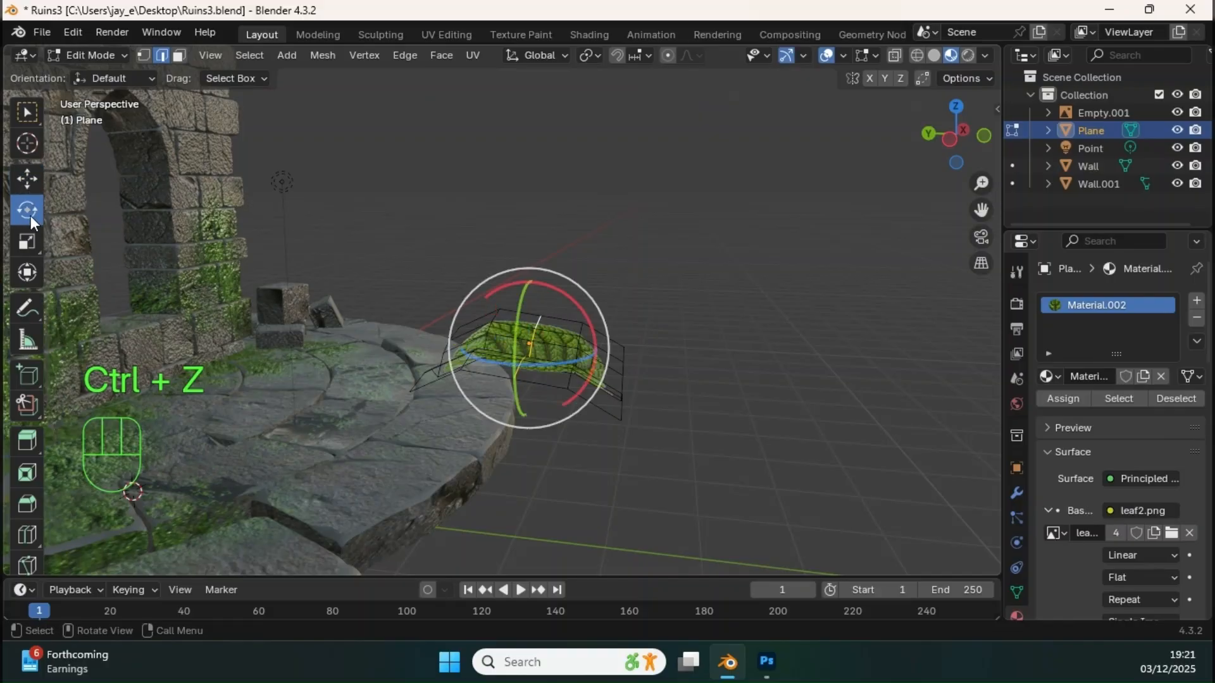
{"action": "middle_click_drag", "start_coordinate": [531, 316], "coordinate": [544, 309]}
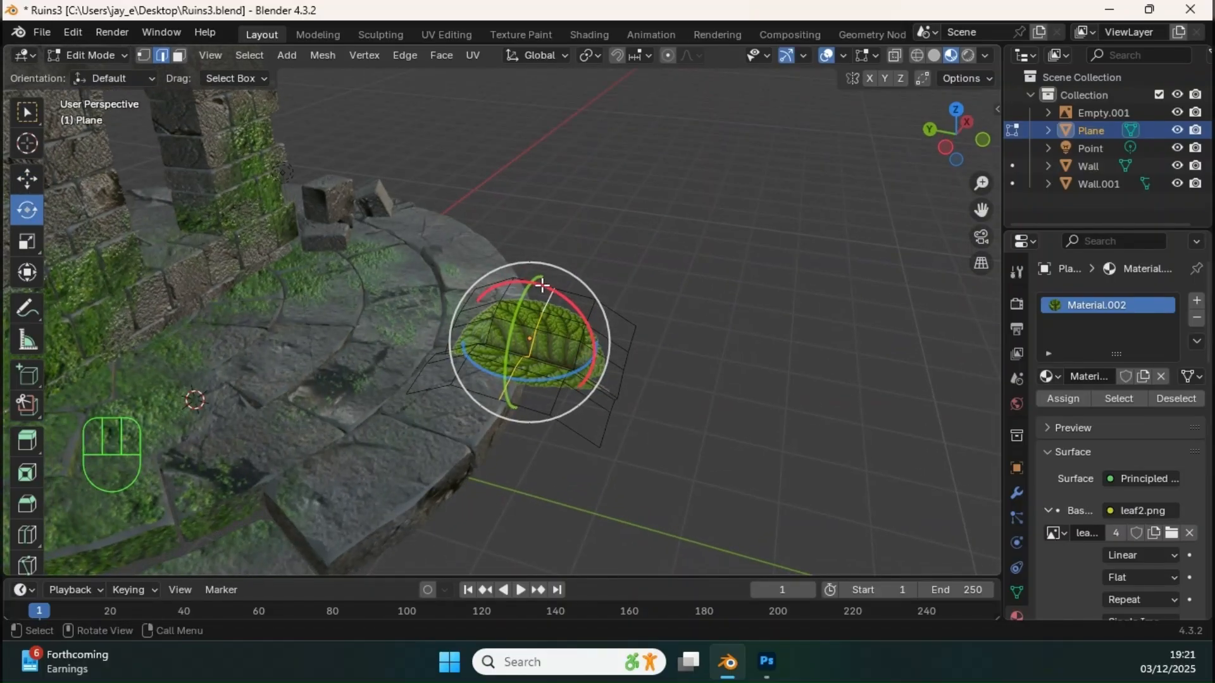
{"action": "left_click_drag", "start_coordinate": [542, 286], "coordinate": [558, 288]}
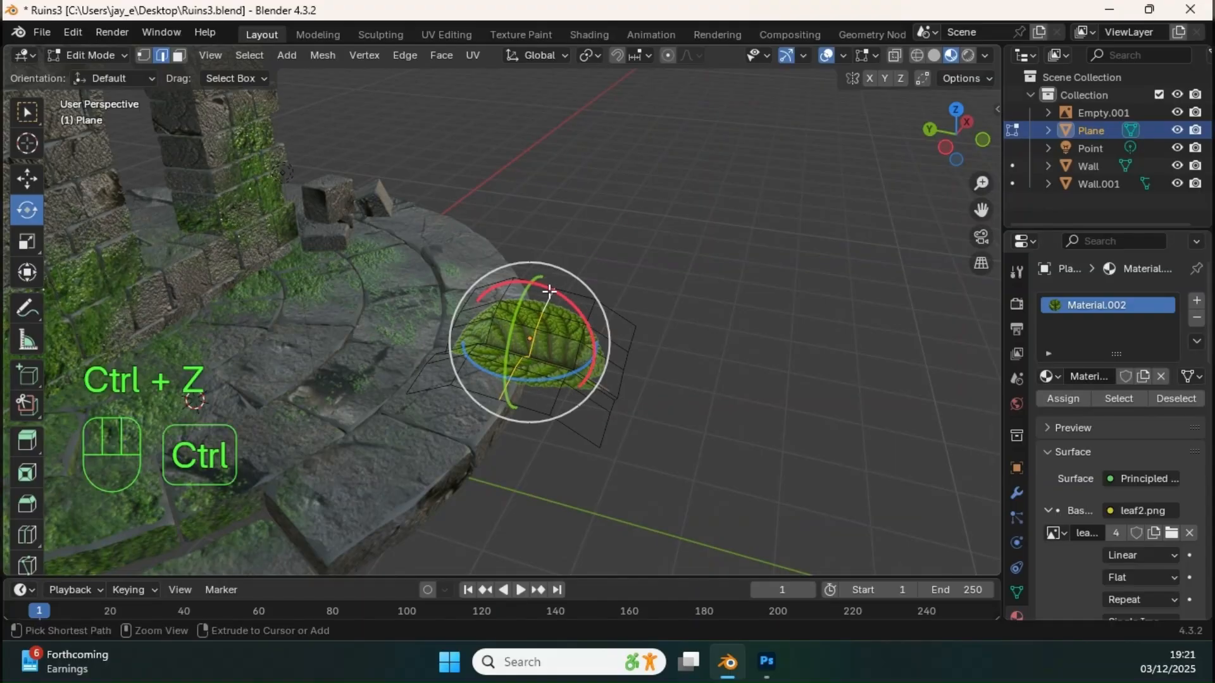
{"action": "mouse_move", "coordinate": [550, 289]}
{"action": "middle_mouse_down"}
{"action": "mouse_move", "coordinate": [577, 293]}
{"action": "mouse_move", "coordinate": [475, 340]}
{"action": "mouse_move", "coordinate": [567, 279]}
{"action": "mouse_move", "coordinate": [540, 286]}
{"action": "middle_mouse_up"}
In Object Mode, rotate the whole leaf about the X axis so its tip tilts up and its stem points down
{"action": "key", "text": "Tab"}
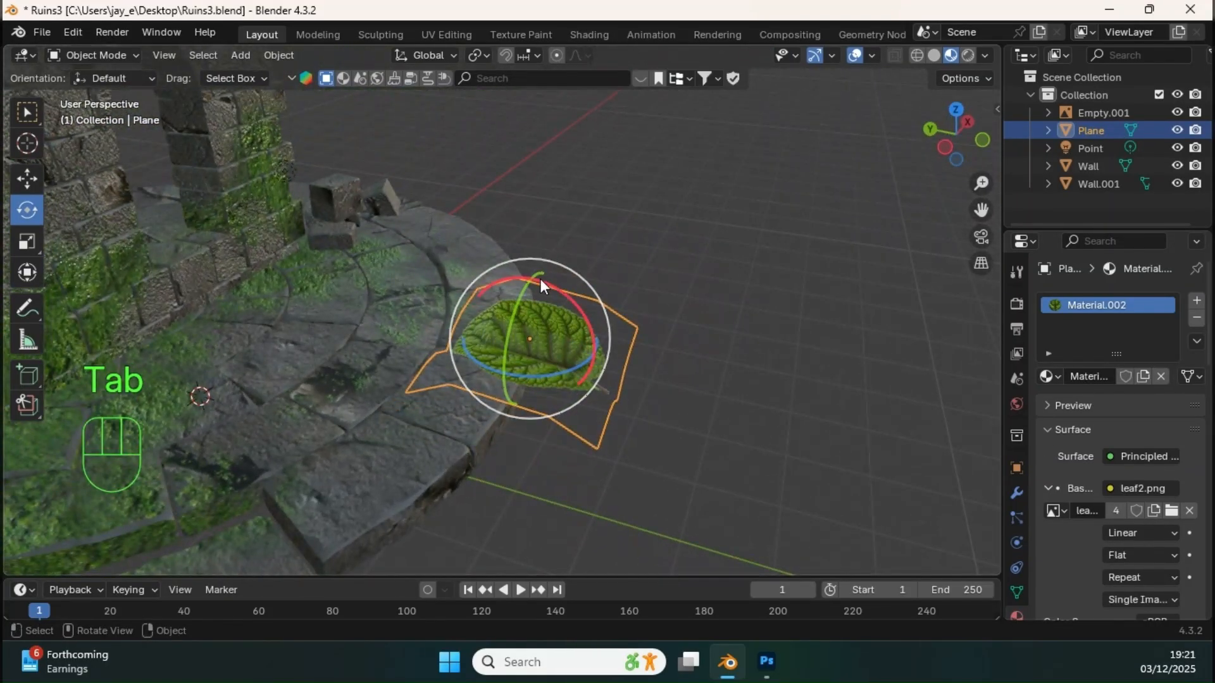
{"action": "left_click_drag", "start_coordinate": [541, 283], "coordinate": [572, 354]}
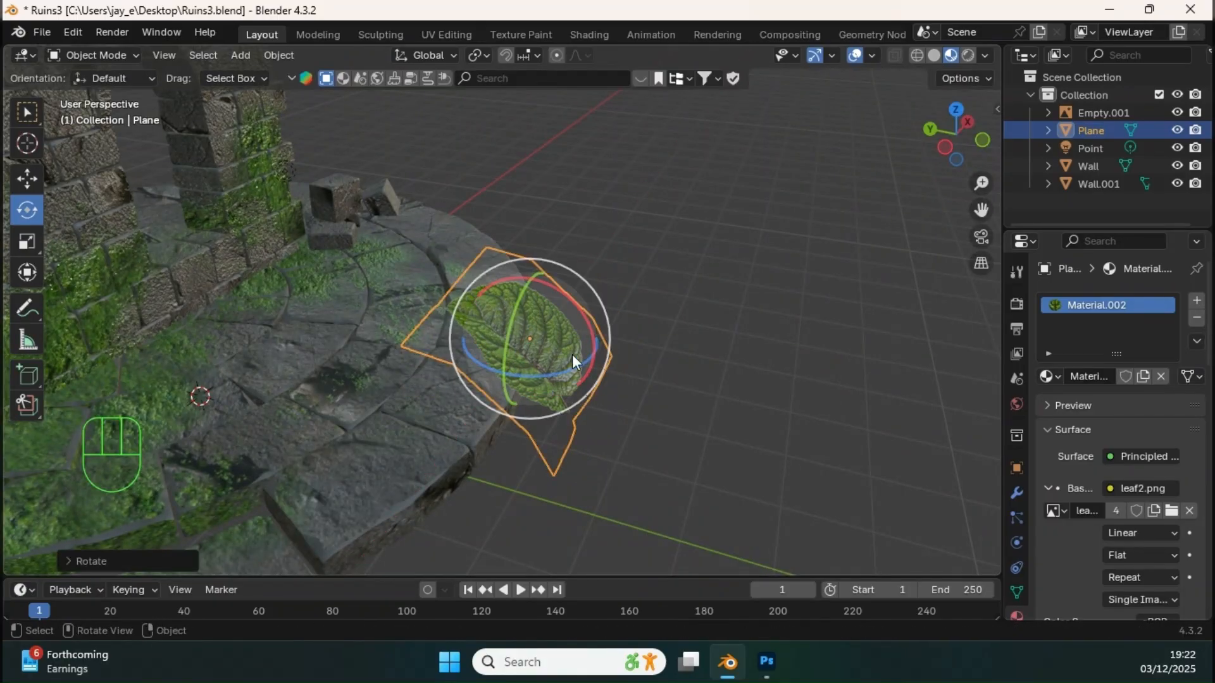
{"action": "mouse_move", "coordinate": [572, 354]}
{"action": "middle_mouse_down"}
{"action": "mouse_move", "coordinate": [530, 344]}
{"action": "mouse_move", "coordinate": [557, 321]}
{"action": "mouse_move", "coordinate": [558, 358]}
{"action": "middle_mouse_up"}
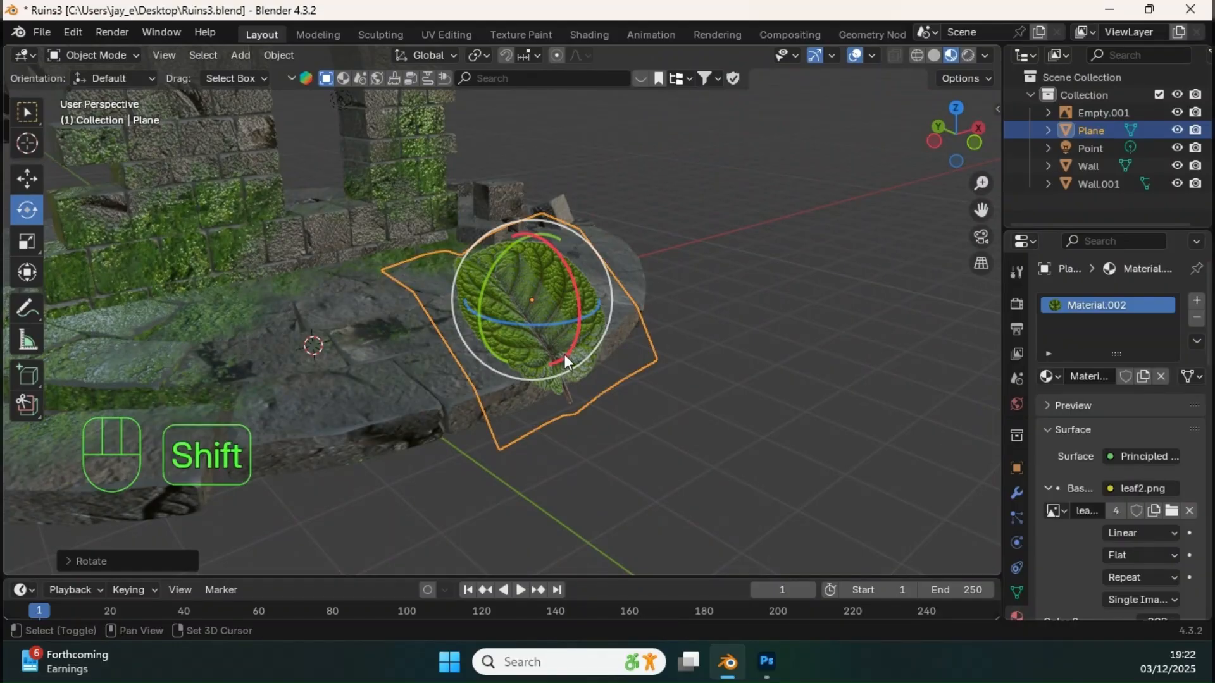
Duplicate the leaf in place, rotate the copy about -88° around the Z axis, and move it along X until the stems meet
{"action": "key", "text": "shift+d"}
{"action": "right_click", "coordinate": [576, 342]}
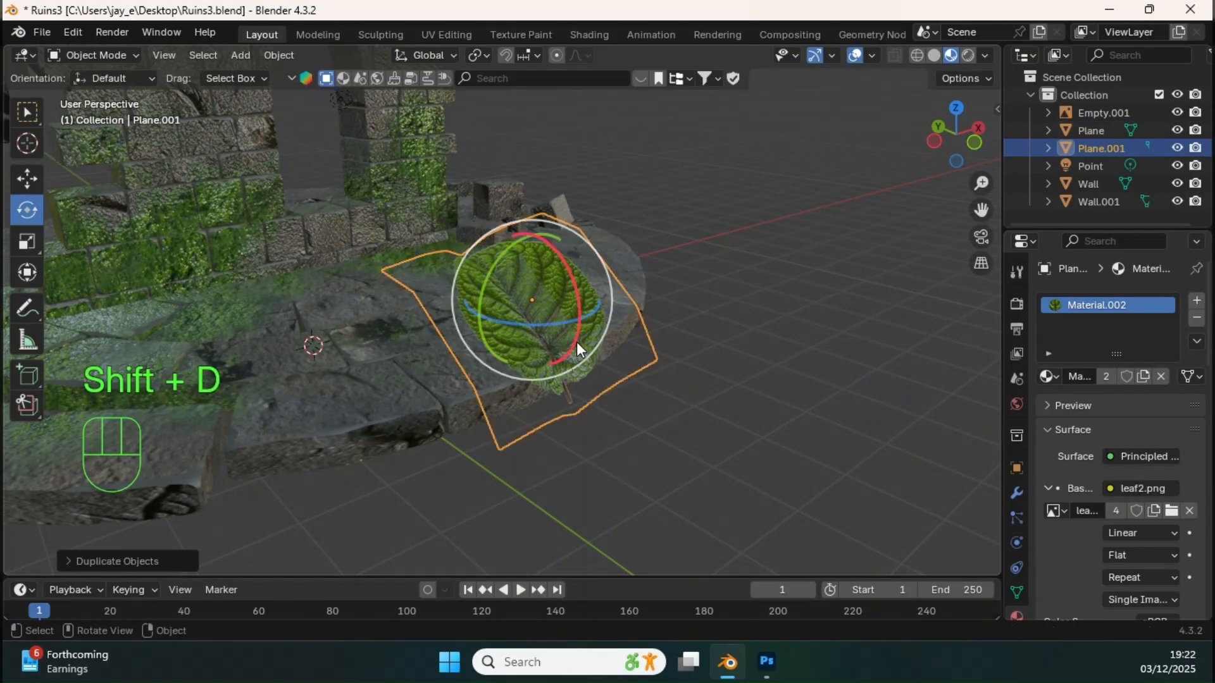
{"action": "left_click_drag", "start_coordinate": [541, 324], "coordinate": [502, 319]}
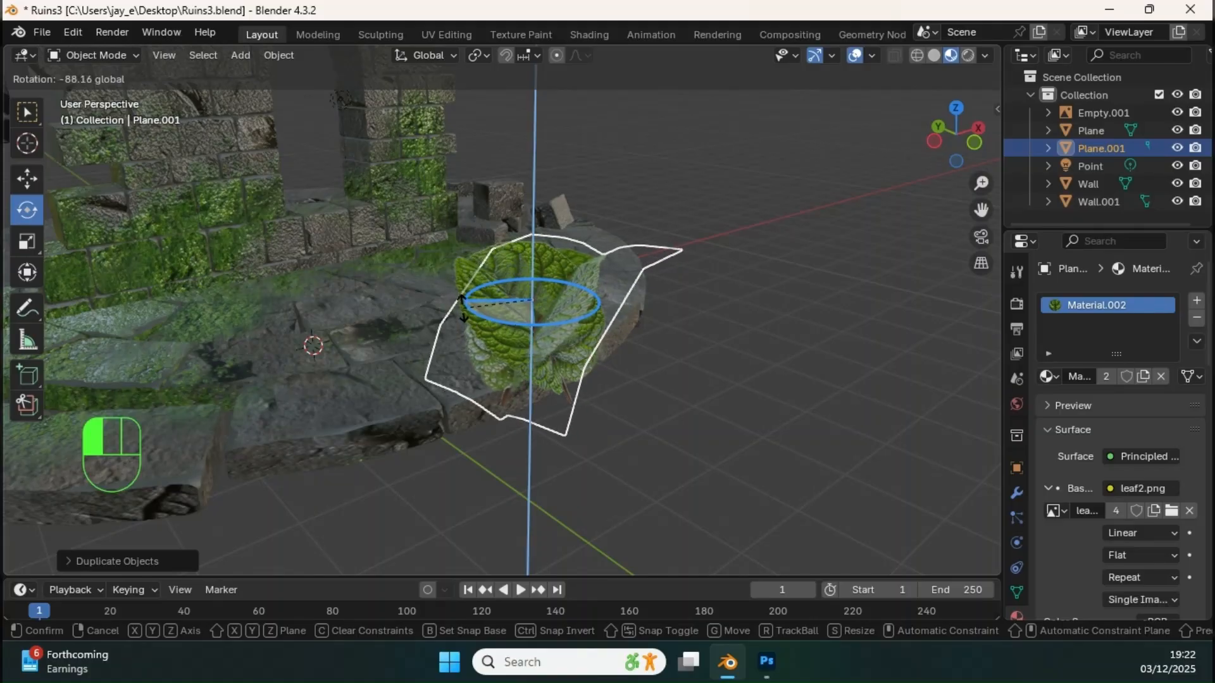
{"action": "left_click_drag", "start_coordinate": [462, 307], "coordinate": [465, 309]}
{"action": "middle_click_drag", "start_coordinate": [465, 308], "coordinate": [306, 285]}
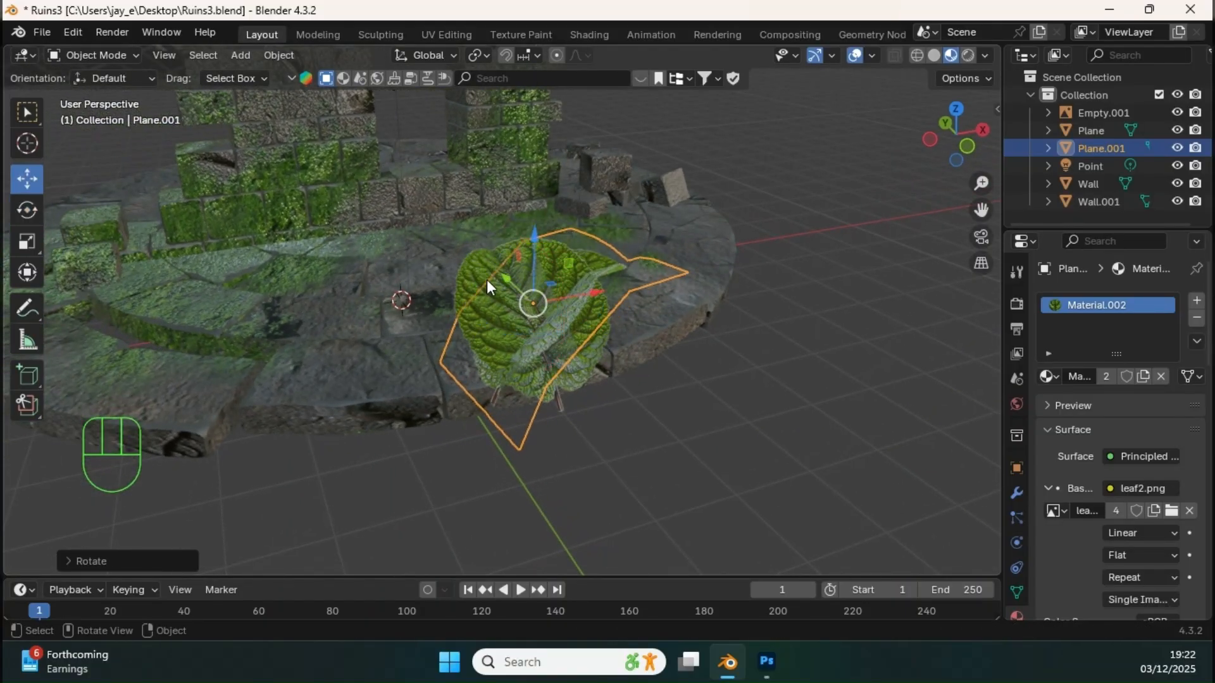
{"action": "mouse_move", "coordinate": [584, 294]}
{"action": "left_mouse_down"}
{"action": "mouse_move", "coordinate": [572, 269]}
{"action": "mouse_move", "coordinate": [582, 301]}
{"action": "left_mouse_up"}
{"action": "mouse_move", "coordinate": [583, 301]}
{"action": "middle_mouse_down"}
{"action": "mouse_move", "coordinate": [567, 313]}
{"action": "mouse_move", "coordinate": [594, 291]}
{"action": "mouse_move", "coordinate": [745, 283]}
{"action": "mouse_move", "coordinate": [571, 321]}
{"action": "middle_mouse_up"}
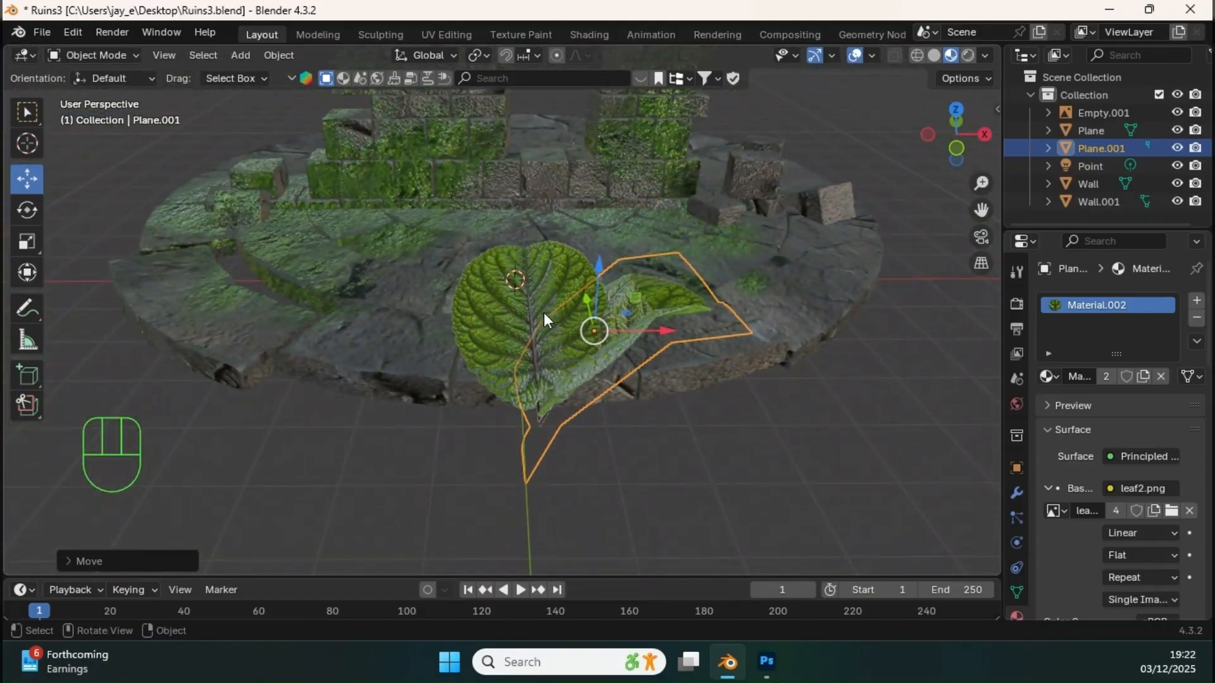
Duplicate the original leaf, rotate the copy around Z to face away from the first copy, and move it until its stem meets the others
{"action": "key", "text": "shift"}
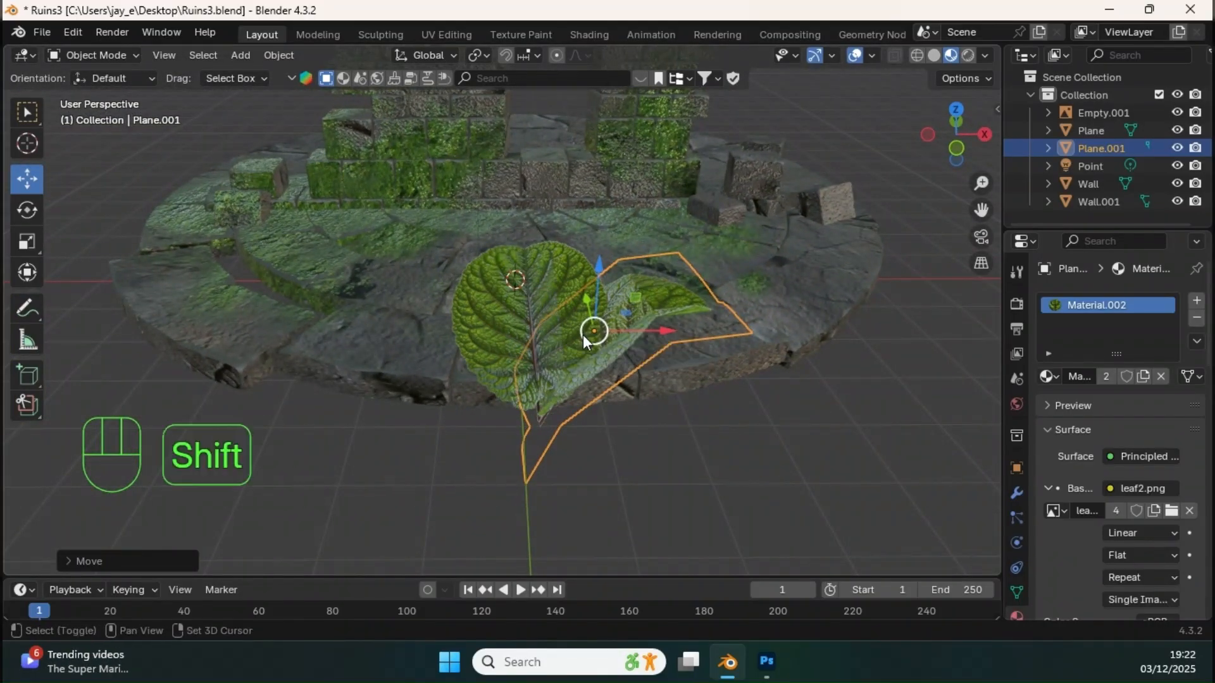
{"action": "left_click", "coordinate": [506, 299]}
{"action": "key", "text": "shift+d"}
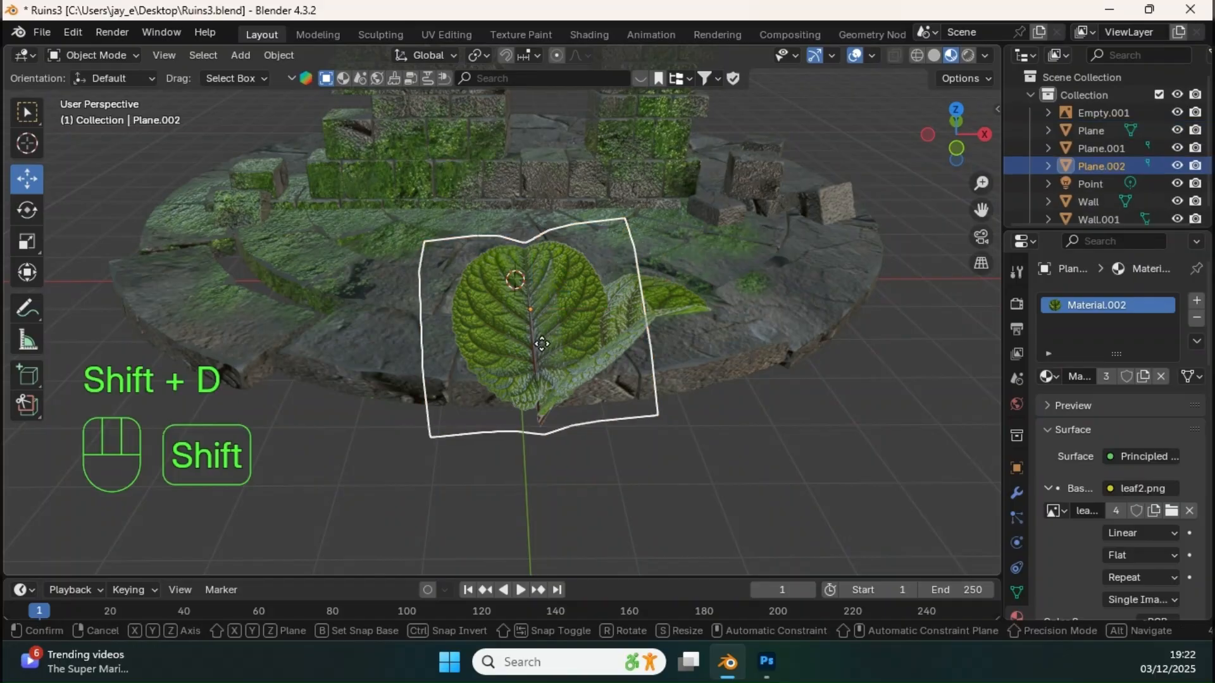
{"action": "right_click", "coordinate": [539, 344]}
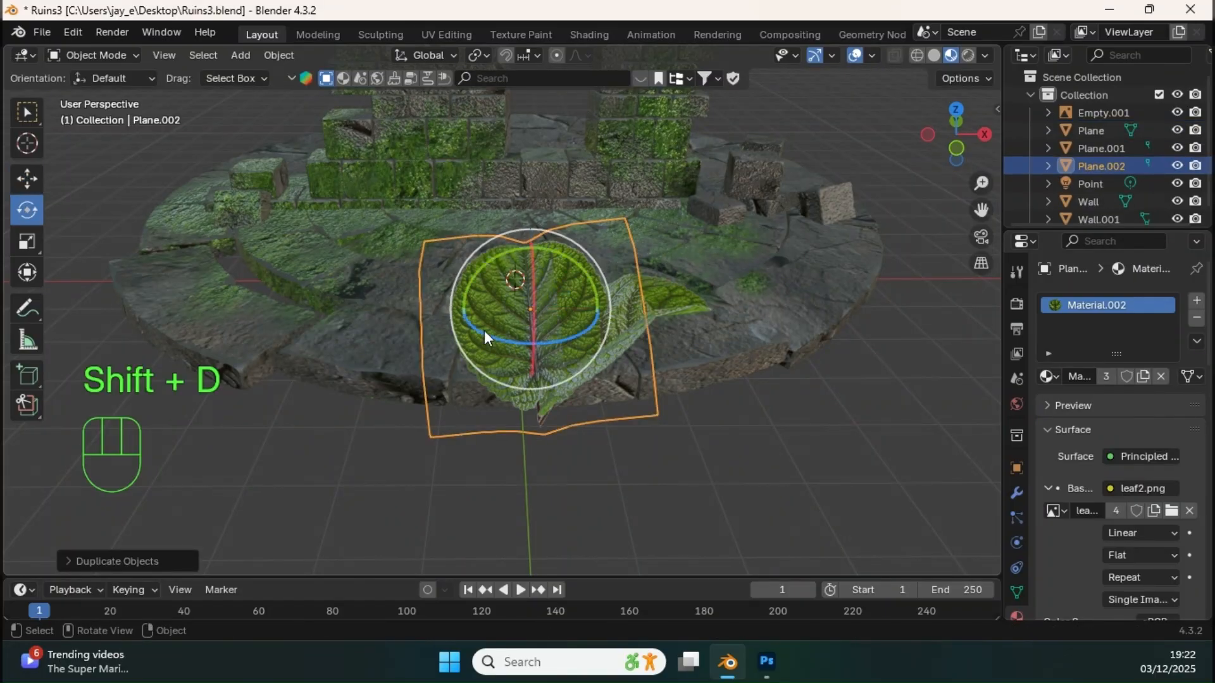
{"action": "left_click_drag", "start_coordinate": [480, 341], "coordinate": [517, 310]}
{"action": "middle_click_drag", "start_coordinate": [518, 310], "coordinate": [522, 257]}
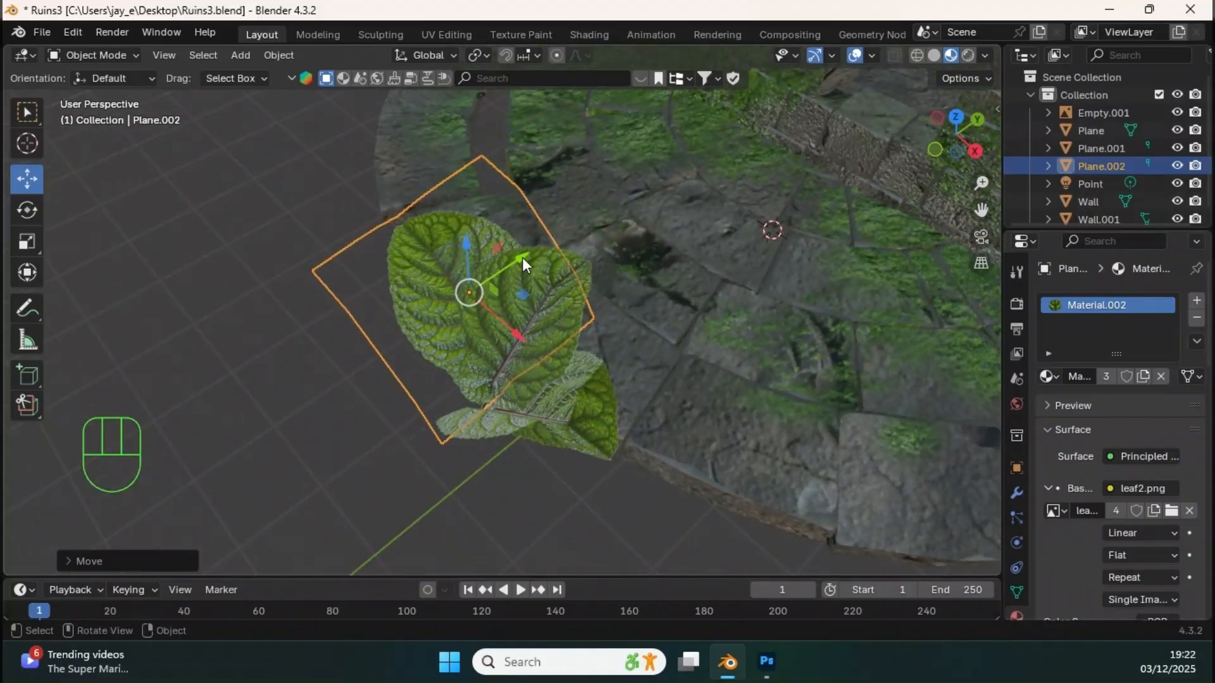
{"action": "left_click_drag", "start_coordinate": [517, 259], "coordinate": [460, 310]}
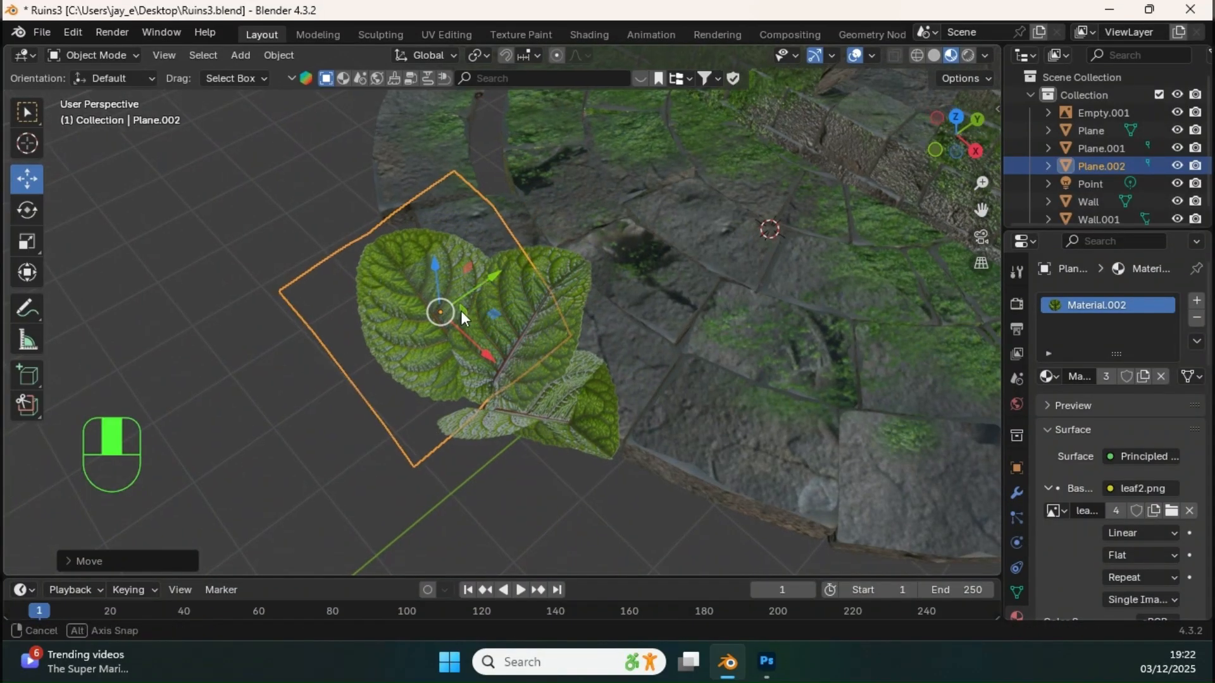
{"action": "middle_click_drag", "start_coordinate": [461, 310], "coordinate": [544, 217]}
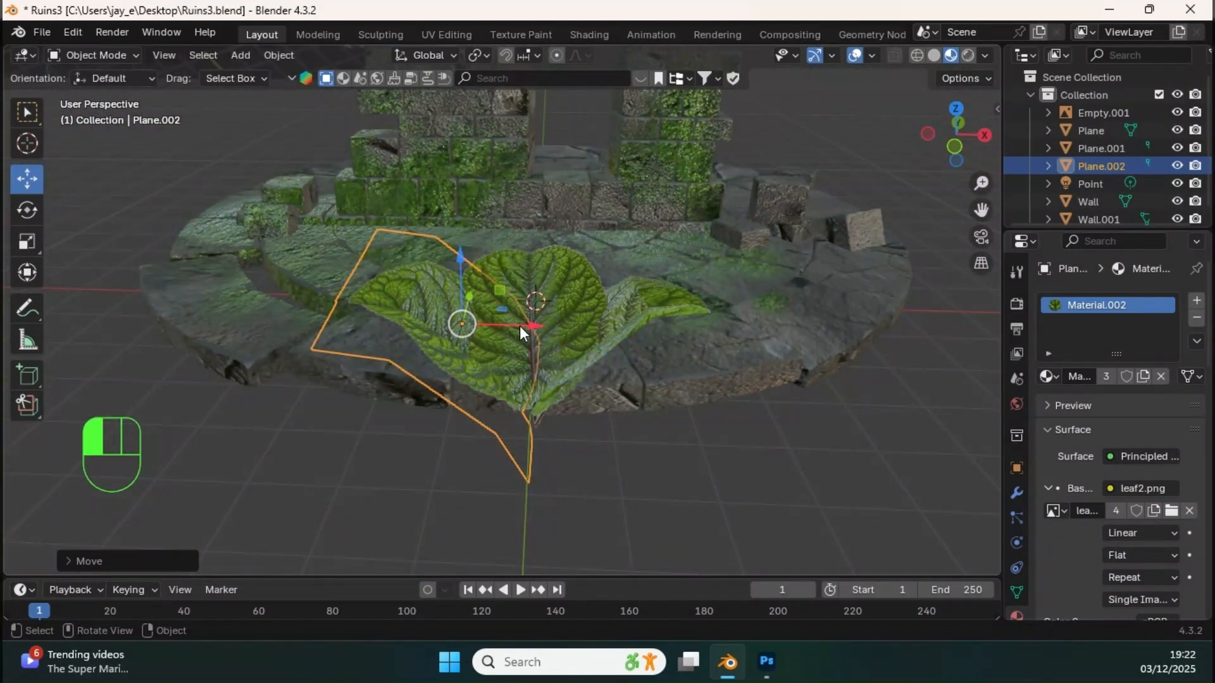
{"action": "left_click_drag", "start_coordinate": [521, 326], "coordinate": [503, 325]}
Select the original middle leaf and shift it slightly relative to the two side leaves
{"action": "middle_click_drag", "start_coordinate": [528, 310], "coordinate": [511, 274]}
{"action": "left_click", "coordinate": [527, 304]}
{"action": "left_click_drag", "start_coordinate": [511, 275], "coordinate": [514, 254]}
{"action": "middle_click_drag", "start_coordinate": [514, 255], "coordinate": [522, 305]}
Duplicate a leaf in place, rotate the copy around Z to face opposite the original leaf, and move it along Y to complete the four-leaf cluster
{"action": "left_click", "coordinate": [577, 300]}
{"action": "key", "text": "shift+d"}
{"action": "right_click", "coordinate": [561, 332]}
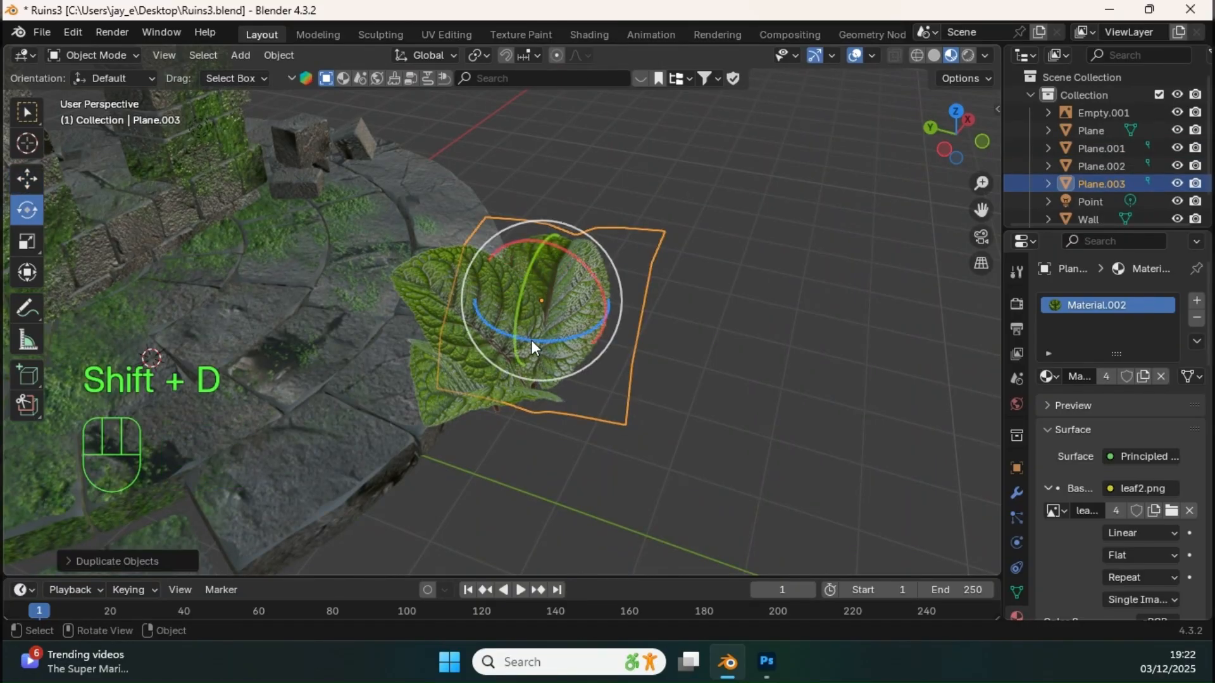
{"action": "left_click_drag", "start_coordinate": [532, 342], "coordinate": [501, 342]}
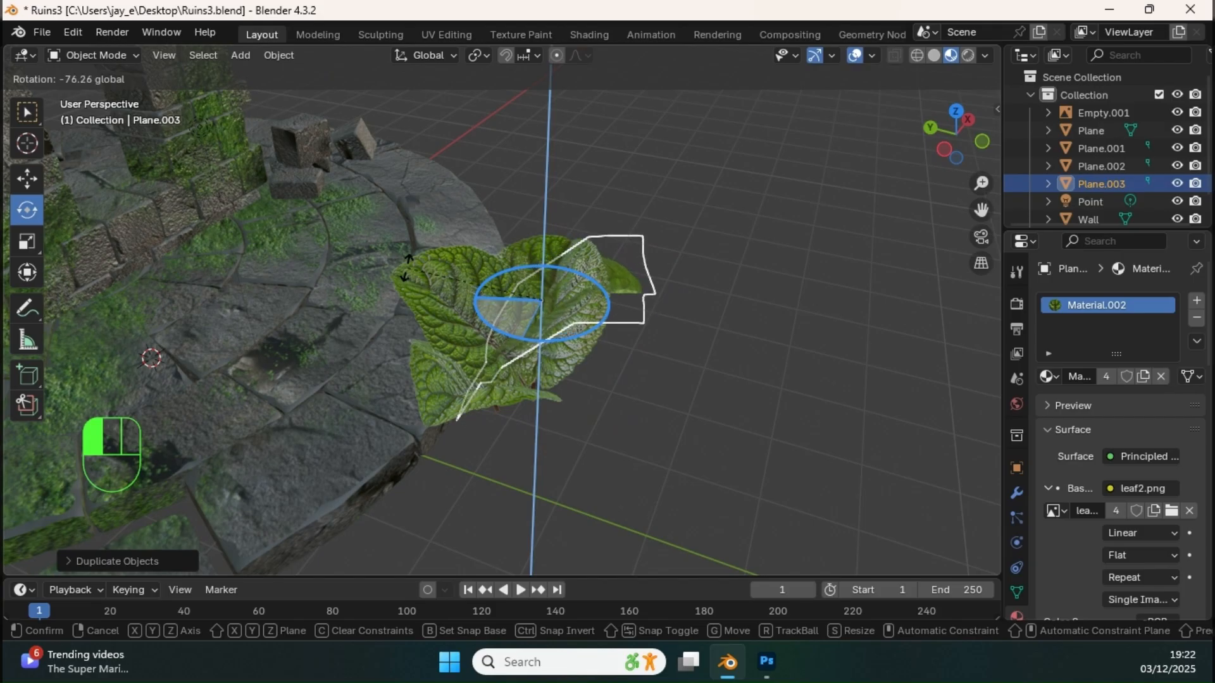
{"action": "left_click_drag", "start_coordinate": [397, 239], "coordinate": [398, 240]}
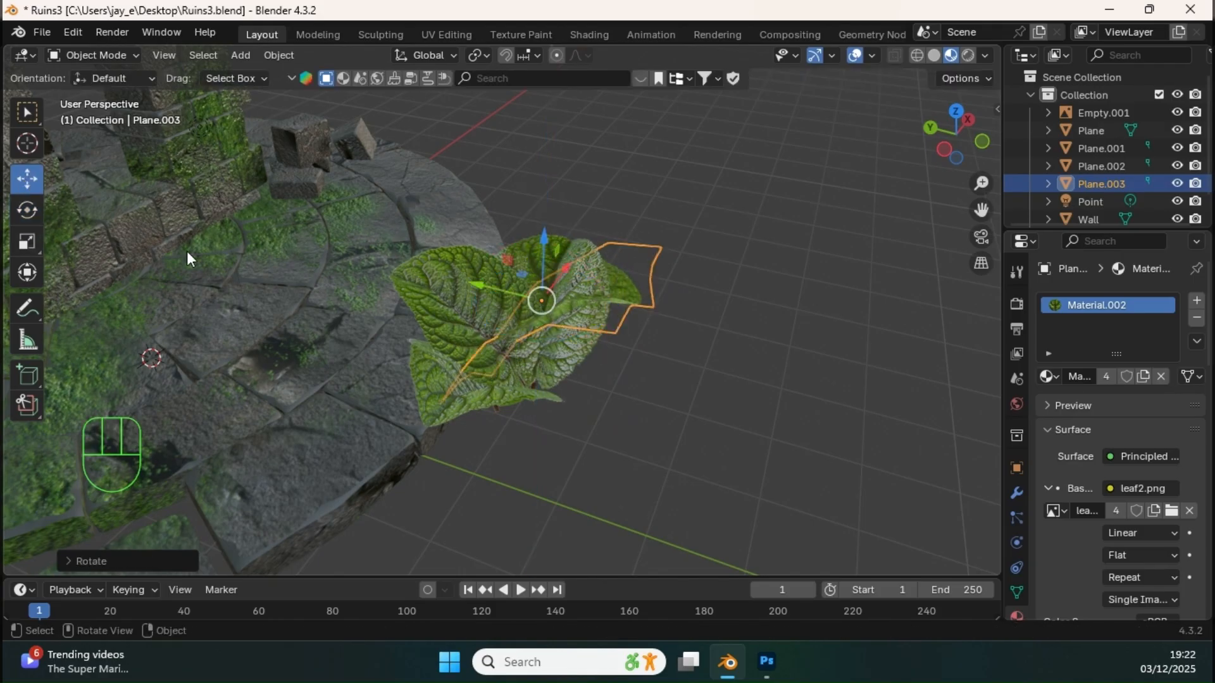
{"action": "middle_click_drag", "start_coordinate": [187, 252], "coordinate": [507, 226]}
{"action": "left_click_drag", "start_coordinate": [506, 227], "coordinate": [509, 268]}
{"action": "left_click_drag", "start_coordinate": [446, 308], "coordinate": [519, 317]}
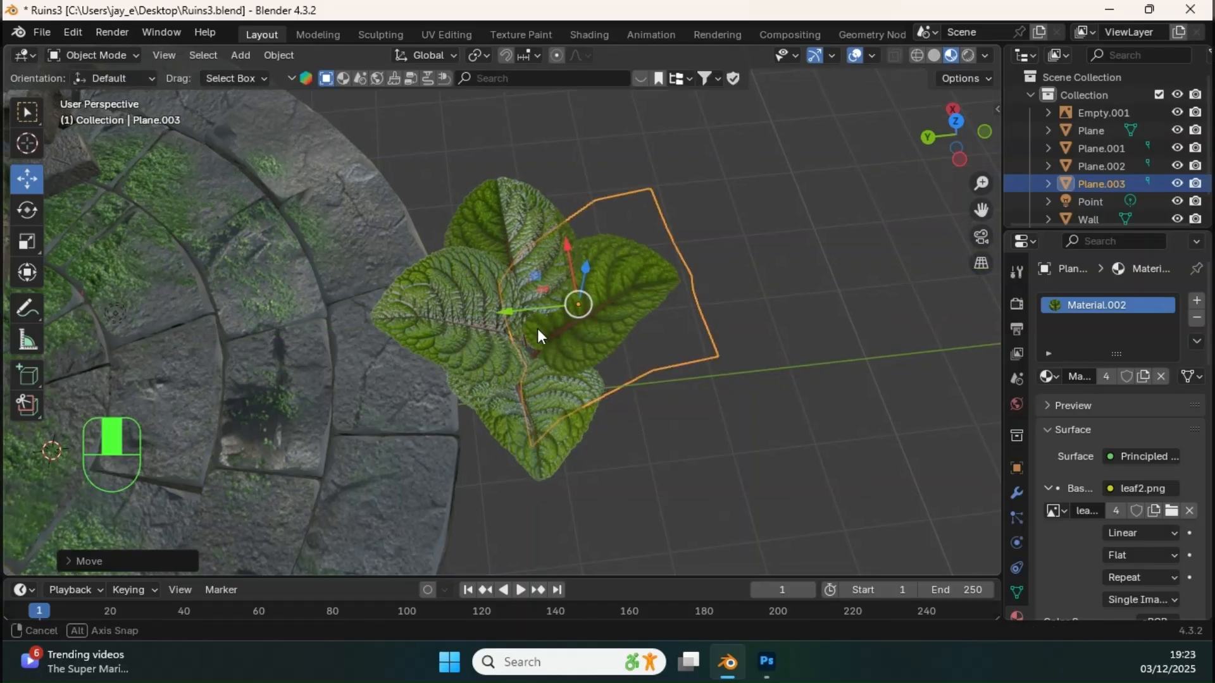
Select all four curved leaves of the cluster and join them into a single plant object
{"action": "middle_click_drag", "start_coordinate": [537, 329], "coordinate": [471, 316]}
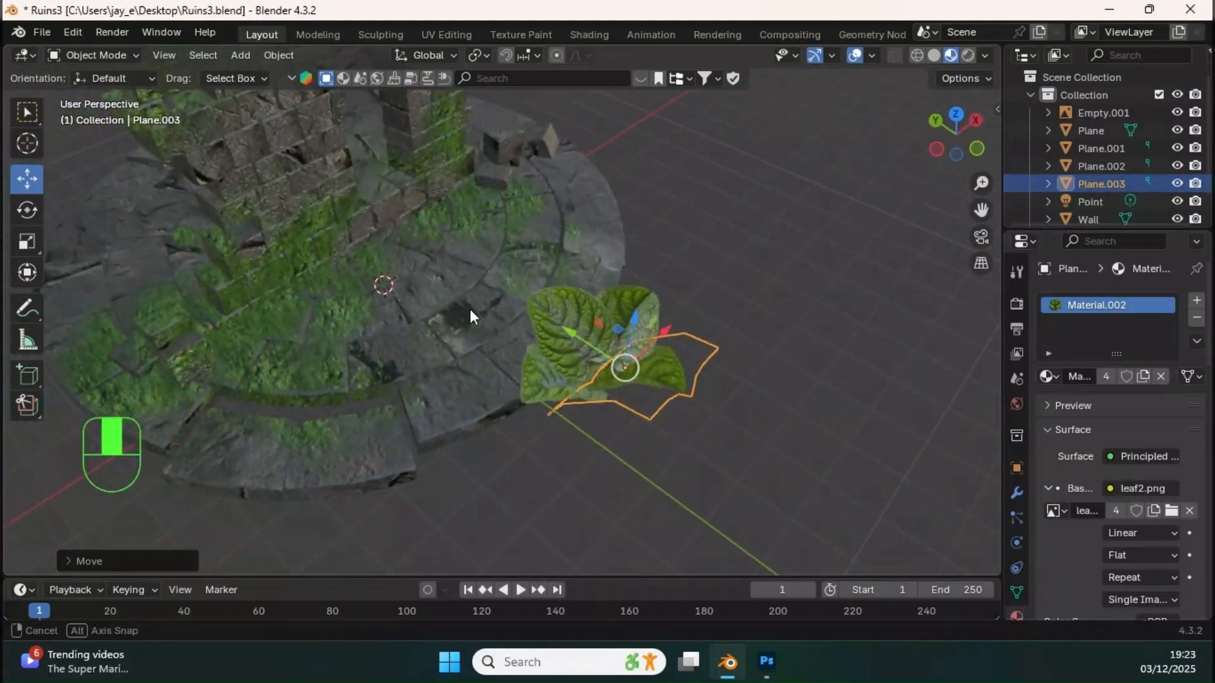
{"action": "middle_click_drag", "start_coordinate": [581, 348], "coordinate": [629, 311], "text": "ctrl"}
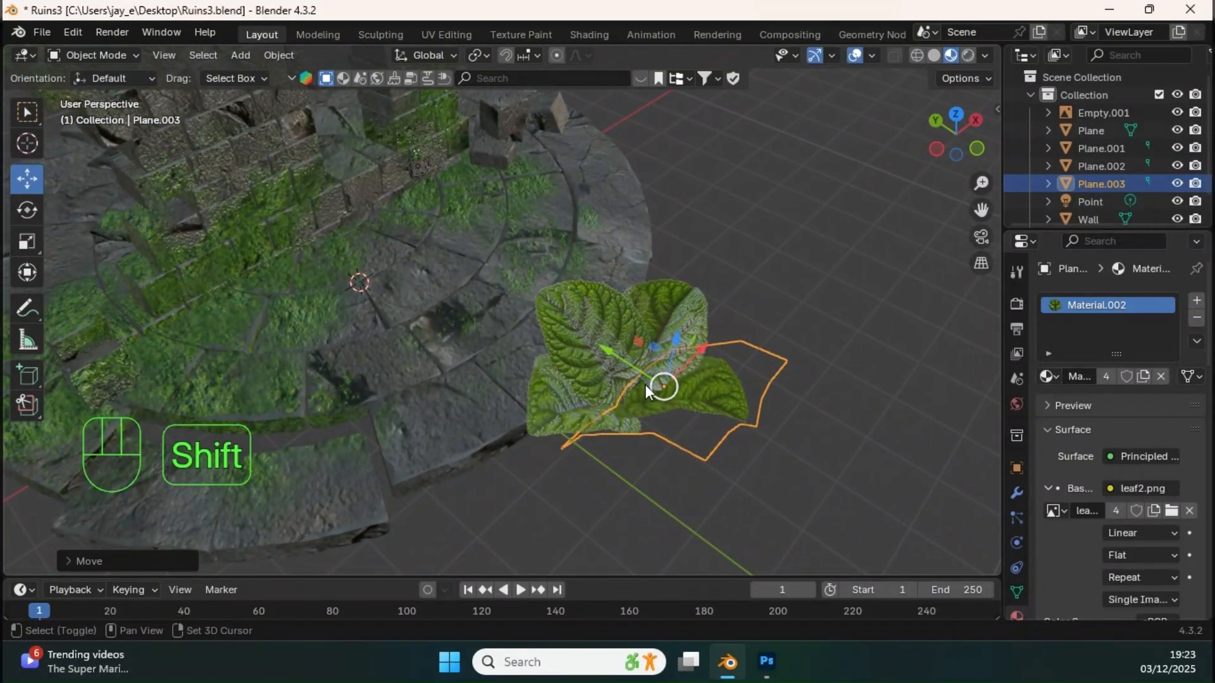
{"action": "left_click", "coordinate": [544, 396], "text": "shift"}
{"action": "left_click", "coordinate": [660, 324], "text": "shift"}
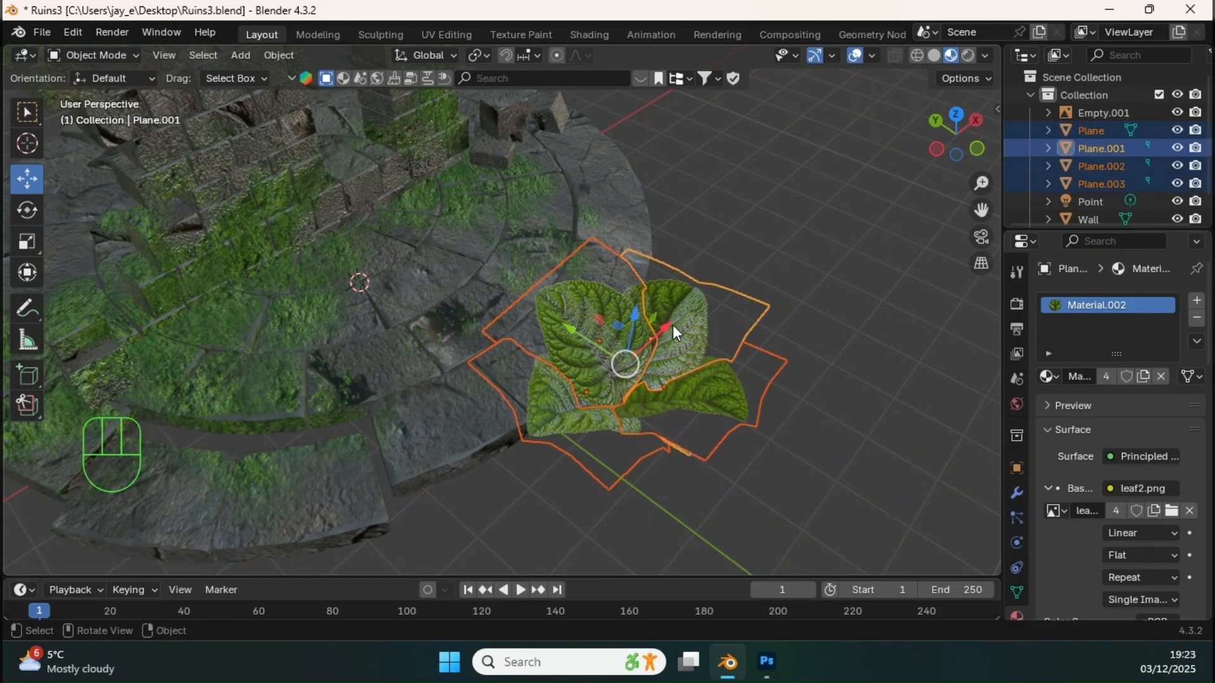
{"action": "key", "text": "ctrl+j"}
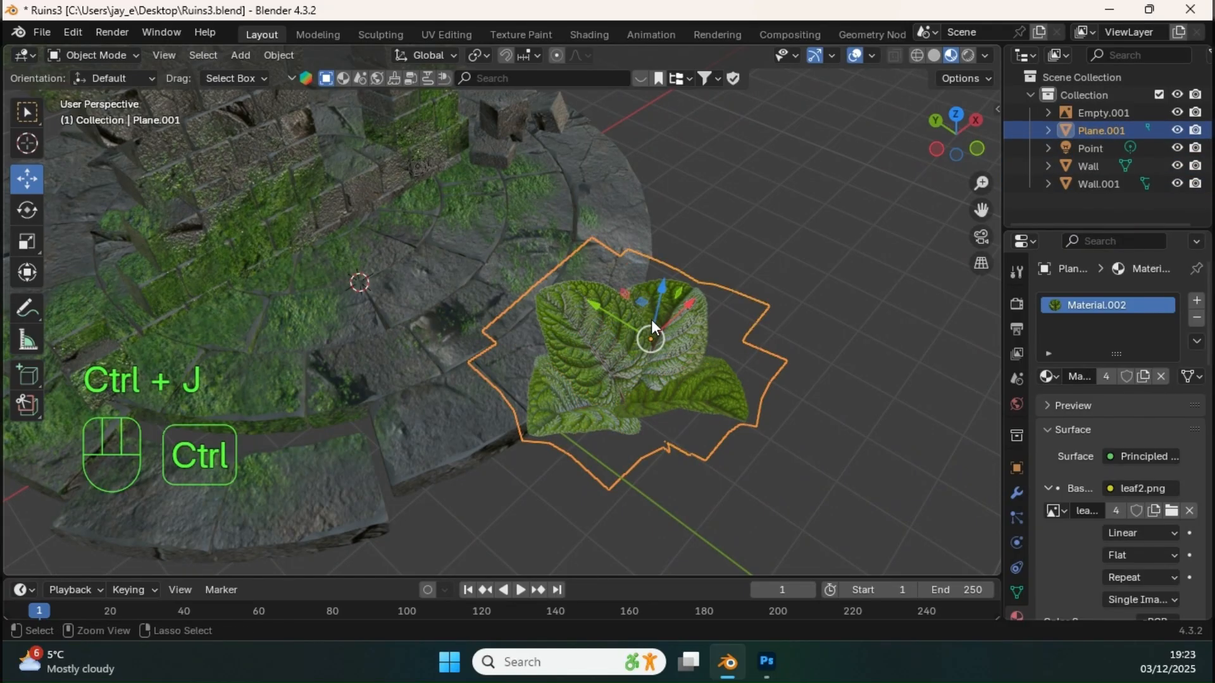
Move the joined leaf plant onto the mossy stone base beside the ruined wall and scale it down
{"action": "middle_click_drag", "start_coordinate": [624, 329], "coordinate": [645, 266]}
{"action": "middle_click_drag", "start_coordinate": [658, 322], "coordinate": [671, 373], "text": "shift"}
{"action": "middle_click_drag", "start_coordinate": [671, 373], "coordinate": [706, 368], "text": "shift"}
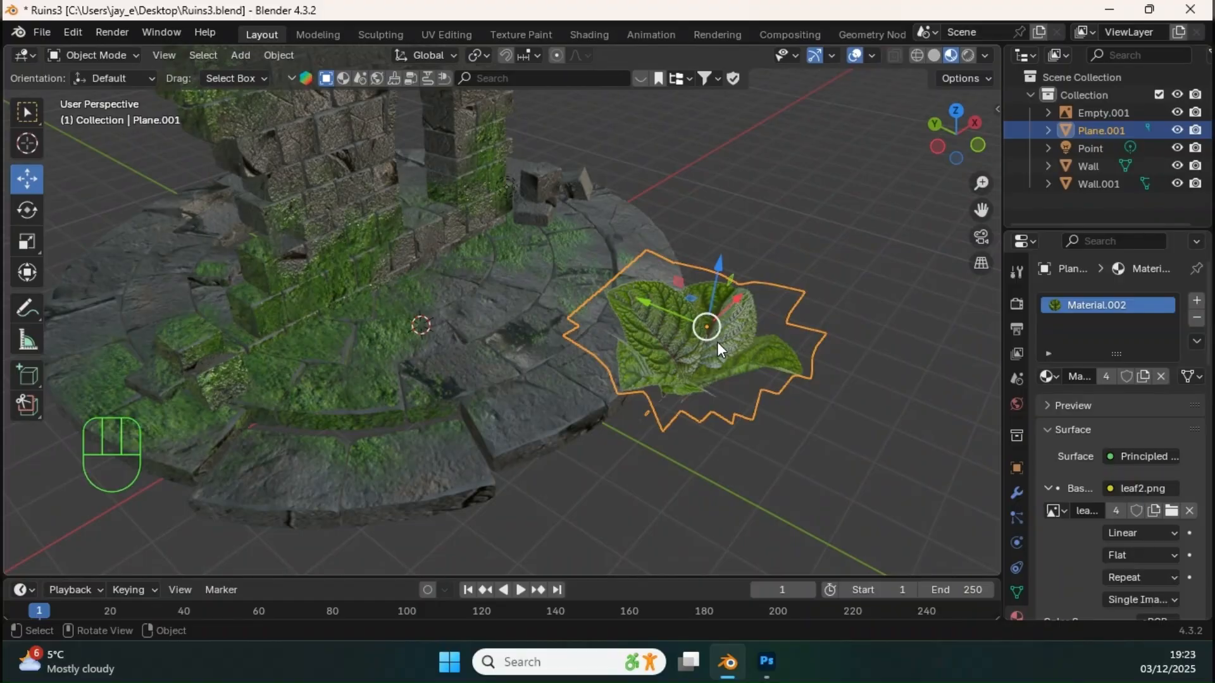
{"action": "key", "text": "g"}
{"action": "left_click", "coordinate": [330, 306]}
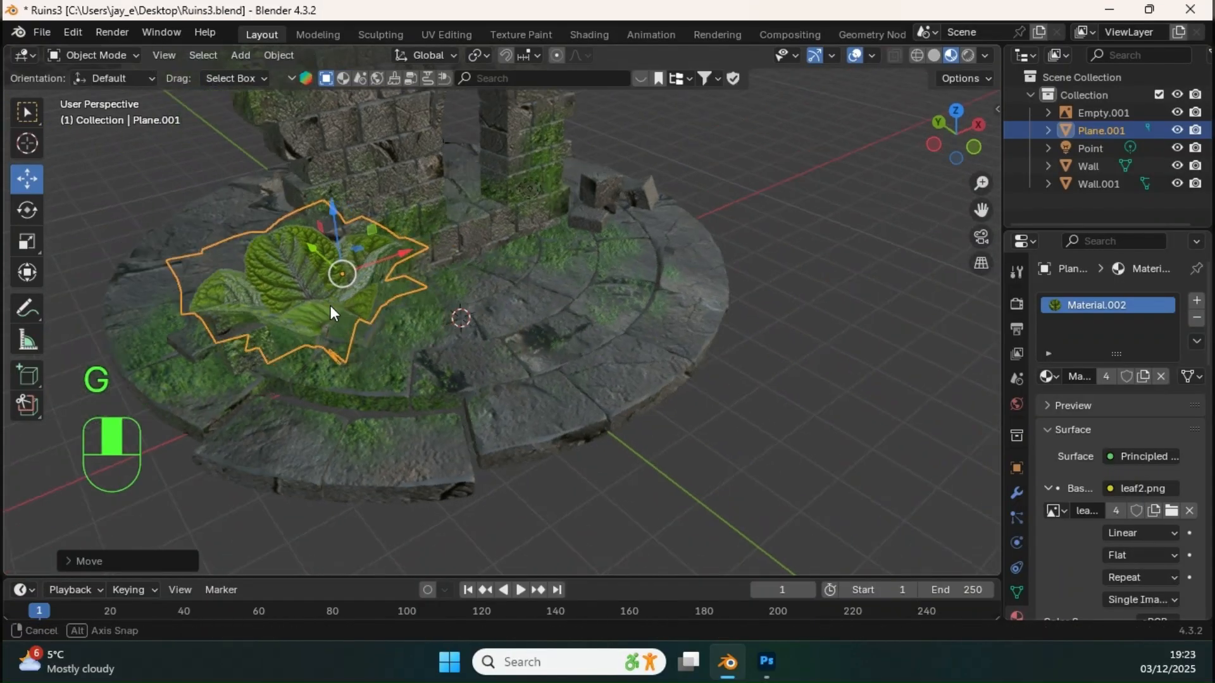
{"action": "middle_click_drag", "start_coordinate": [330, 305], "coordinate": [450, 358]}
{"action": "key", "text": "s"}
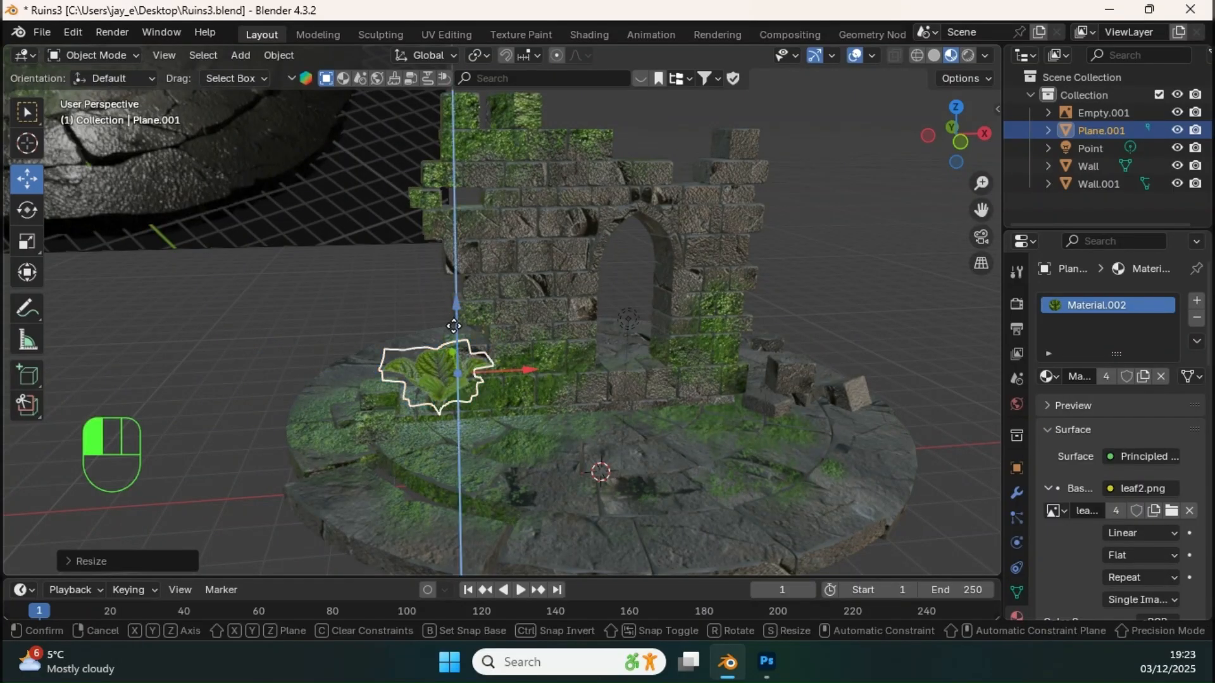
Set the leaf plant's origin to its geometry
{"action": "left_click", "coordinate": [280, 57]}
{"action": "mouse_move", "coordinate": [325, 92]}
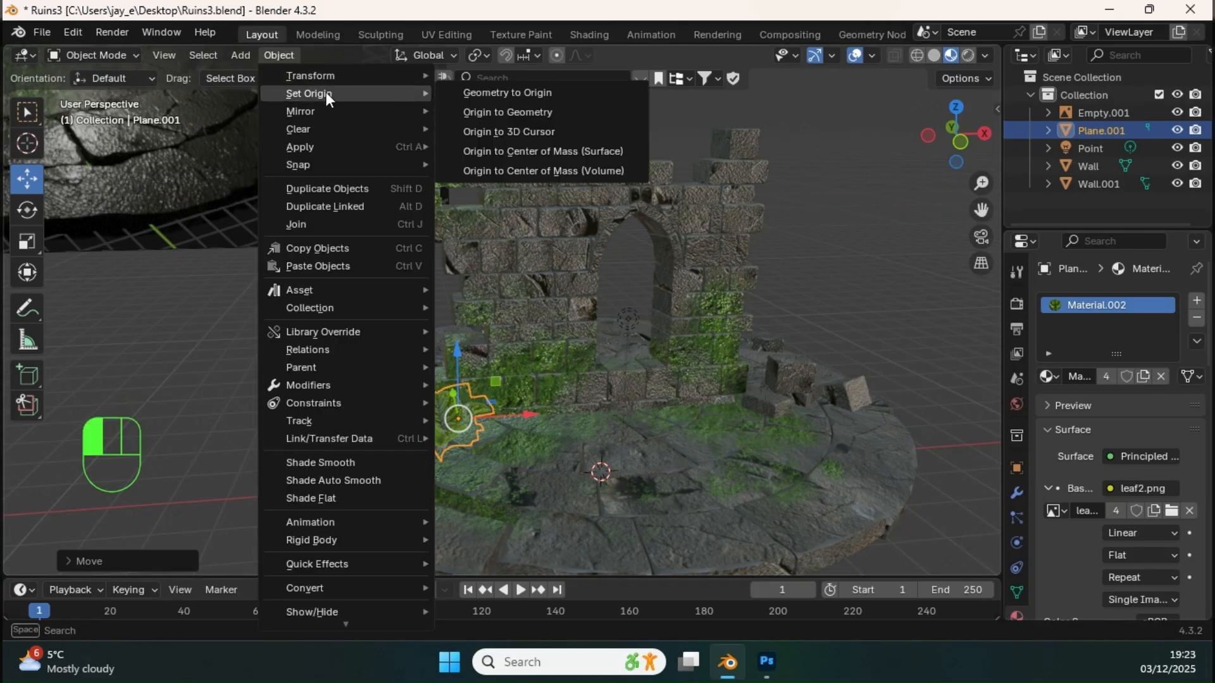
{"action": "left_click", "coordinate": [476, 111]}
Shift the plant along Y towards the wall, scale it down further, and lower it onto the stones next to the fallen blocks
{"action": "middle_click_drag", "start_coordinate": [497, 406], "coordinate": [474, 333]}
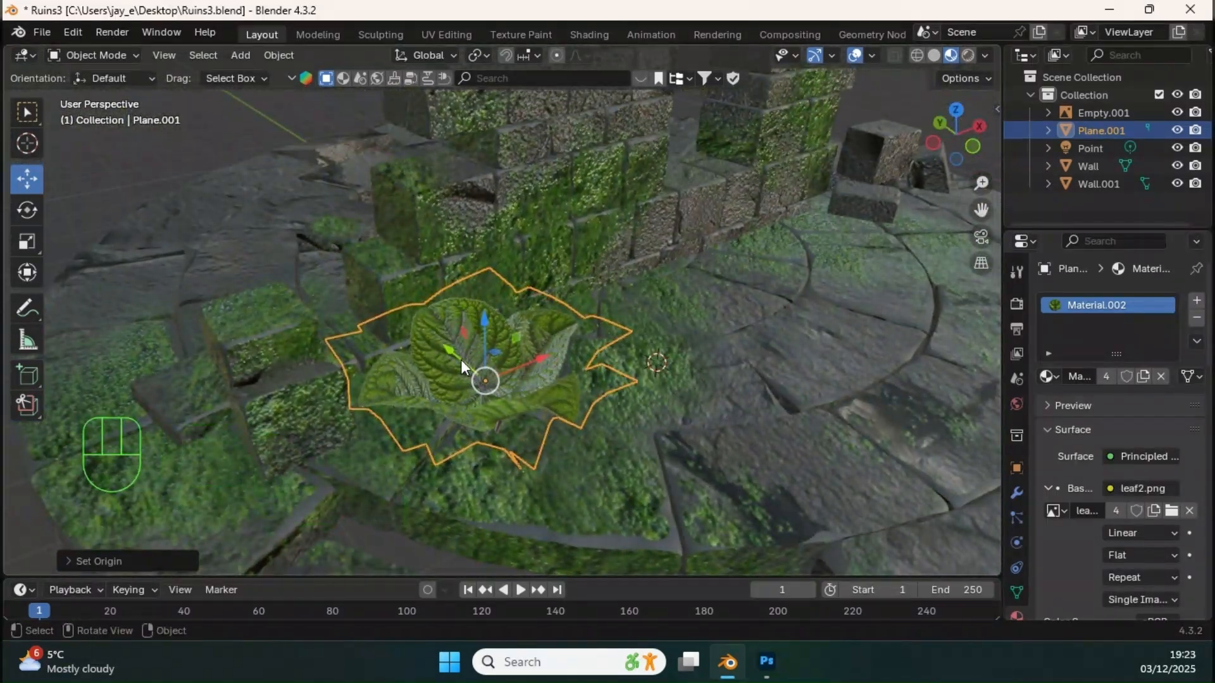
{"action": "left_click_drag", "start_coordinate": [460, 360], "coordinate": [434, 338]}
{"action": "middle_click_drag", "start_coordinate": [437, 336], "coordinate": [569, 304]}
{"action": "middle_click_drag", "start_coordinate": [570, 304], "coordinate": [626, 279], "text": "shift"}
{"action": "middle_click_drag", "start_coordinate": [626, 279], "coordinate": [557, 321], "text": "shift"}
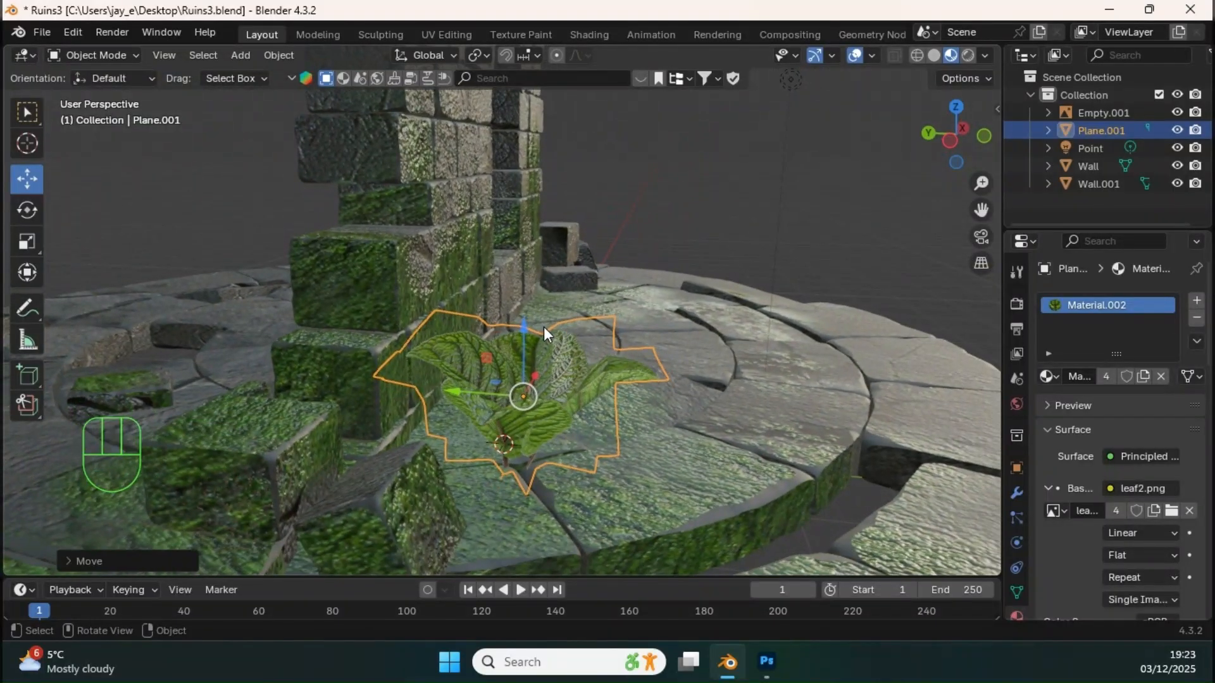
{"action": "key", "text": "s"}
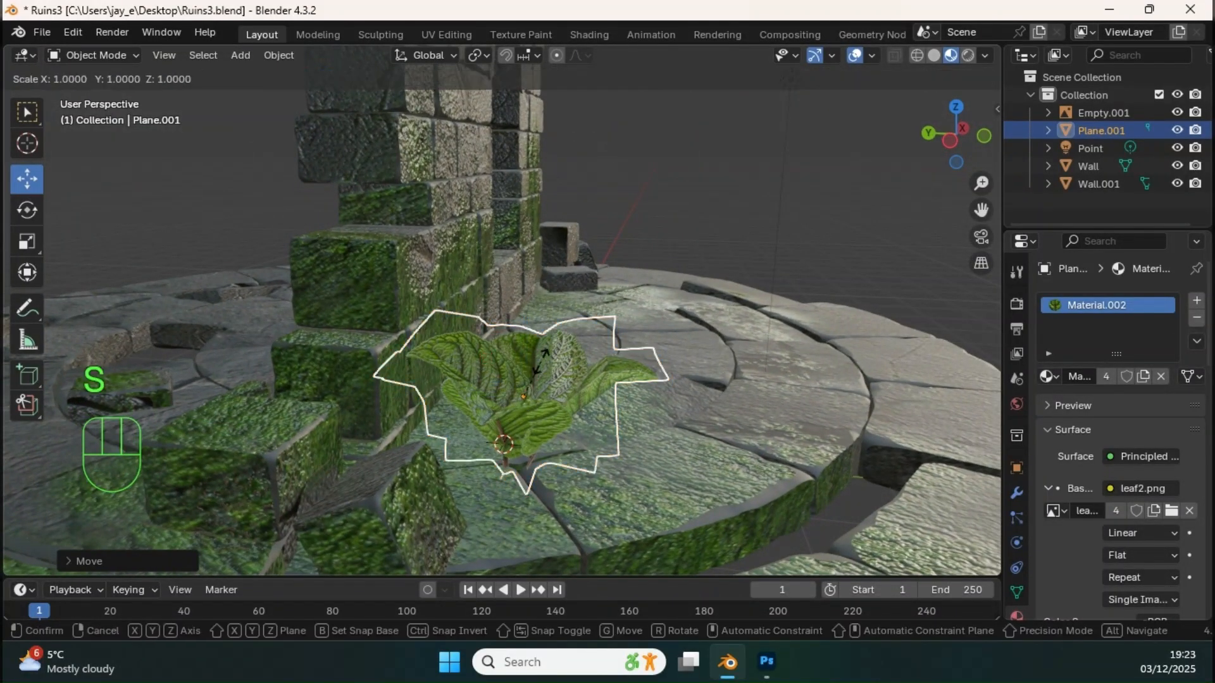
{"action": "left_click_drag", "start_coordinate": [487, 391], "coordinate": [420, 363]}
{"action": "left_click_drag", "start_coordinate": [457, 325], "coordinate": [457, 382]}
{"action": "middle_click_drag", "start_coordinate": [458, 381], "coordinate": [507, 345]}
{"action": "middle_click_drag", "start_coordinate": [734, 291], "coordinate": [587, 330], "text": "ctrl"}
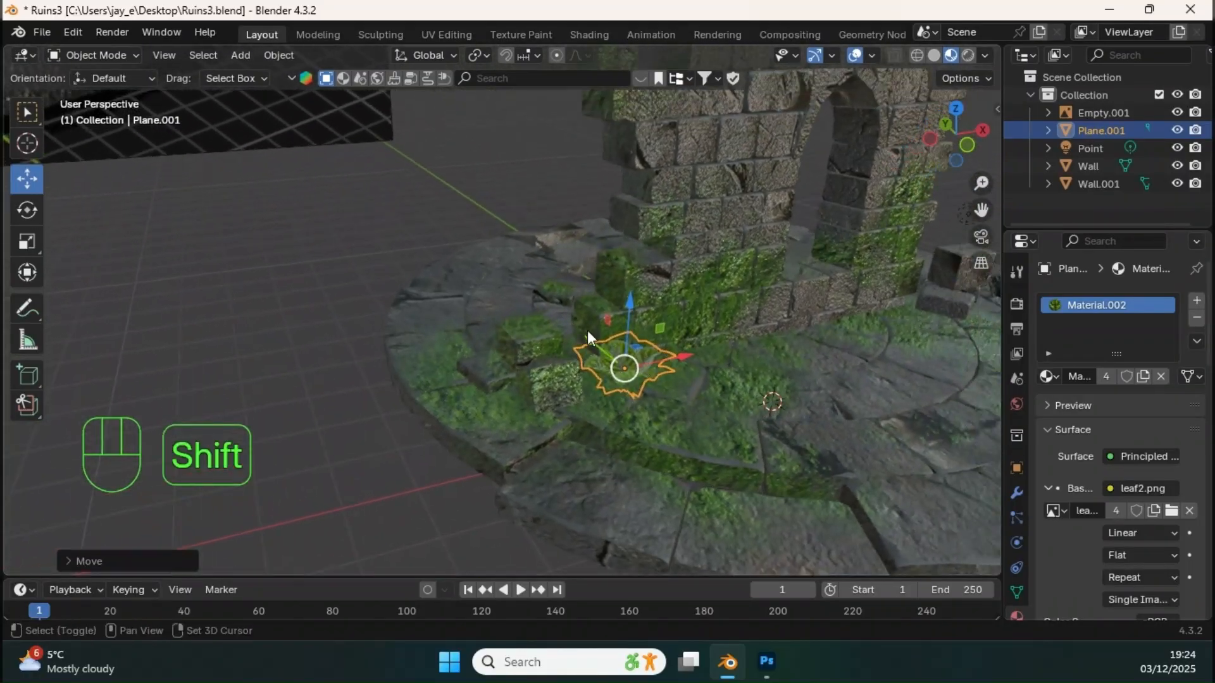
Duplicate the leaf plant, resize the copy, and place it right beside the original at the wall's foot
{"action": "middle_click_drag", "start_coordinate": [594, 278], "coordinate": [518, 466], "text": "shift"}
{"action": "middle_click_drag", "start_coordinate": [590, 197], "coordinate": [564, 384], "text": "ctrl"}
{"action": "middle_click_drag", "start_coordinate": [564, 383], "coordinate": [620, 288], "text": "shift"}
{"action": "middle_click_drag", "start_coordinate": [594, 341], "coordinate": [658, 357], "text": "ctrl"}
{"action": "key", "text": "shift+d"}
{"action": "key", "text": "s"}
{"action": "left_click_drag", "start_coordinate": [617, 329], "coordinate": [617, 339]}
{"action": "middle_click_drag", "start_coordinate": [506, 278], "coordinate": [472, 328]}
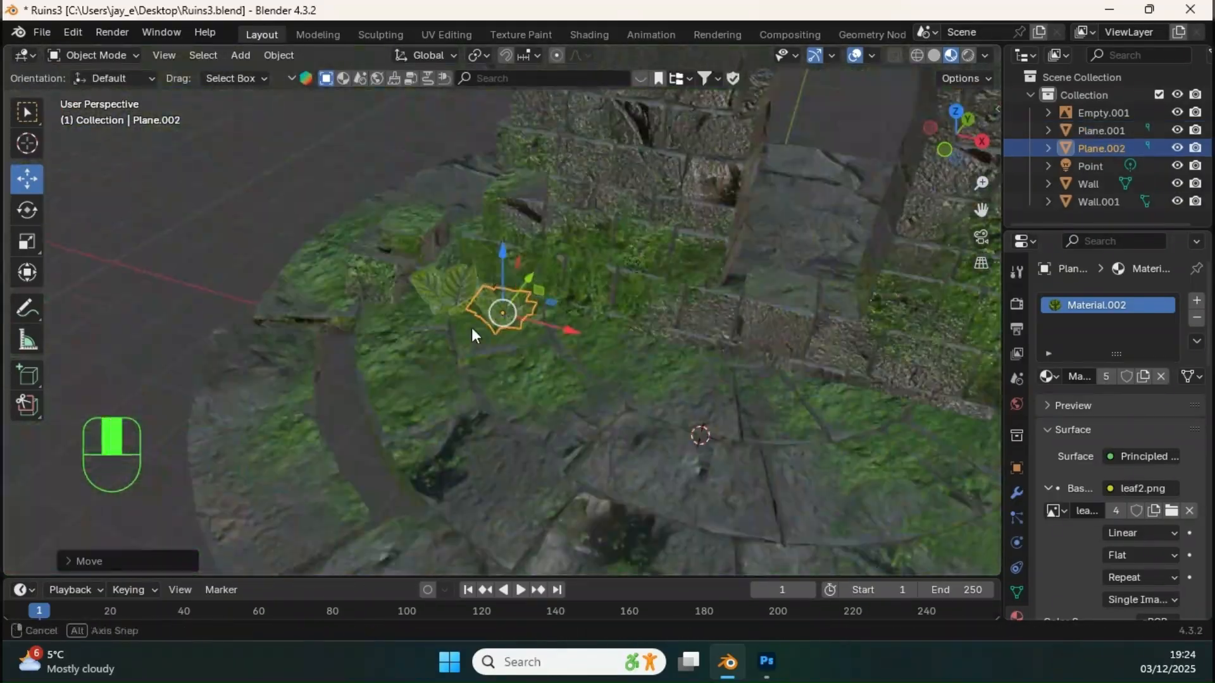
Duplicate the small plant again and rotate the copy to vary its orientation
{"action": "key", "text": "shift+d"}
{"action": "left_click", "coordinate": [27, 210]}
{"action": "left_click_drag", "start_coordinate": [479, 418], "coordinate": [433, 409]}
{"action": "left_click", "coordinate": [26, 179]}
Add two more plant copies to thicken the cluster and extend it towards the fallen stone block, ready for rotation
{"action": "key", "text": "shift+d"}
{"action": "middle_click_drag", "start_coordinate": [576, 321], "coordinate": [549, 393]}
{"action": "left_click", "coordinate": [520, 360]}
{"action": "key", "text": "shift+d"}
{"action": "left_click", "coordinate": [26, 210]}
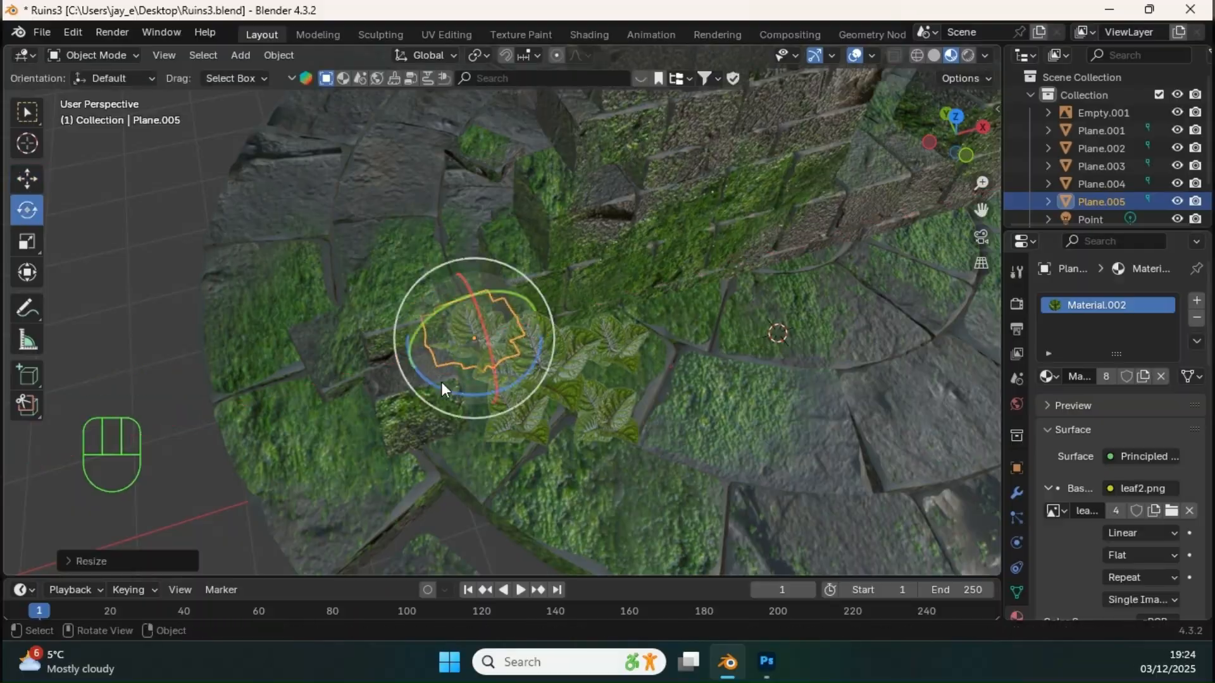
{"action": "middle_click_drag", "start_coordinate": [442, 381], "coordinate": [382, 291]}
Make two more plant copies, scale one, and arrange them on top of the fallen stone block
{"action": "key", "text": "shift+d"}
{"action": "left_click", "coordinate": [26, 179]}
{"action": "key", "text": "s"}
{"action": "middle_click_drag", "start_coordinate": [497, 341], "coordinate": [492, 267]}
{"action": "key", "text": "shift+d"}
{"action": "left_click_drag", "start_coordinate": [484, 322], "coordinate": [520, 335]}
{"action": "middle_click_drag", "start_coordinate": [526, 348], "coordinate": [530, 317]}
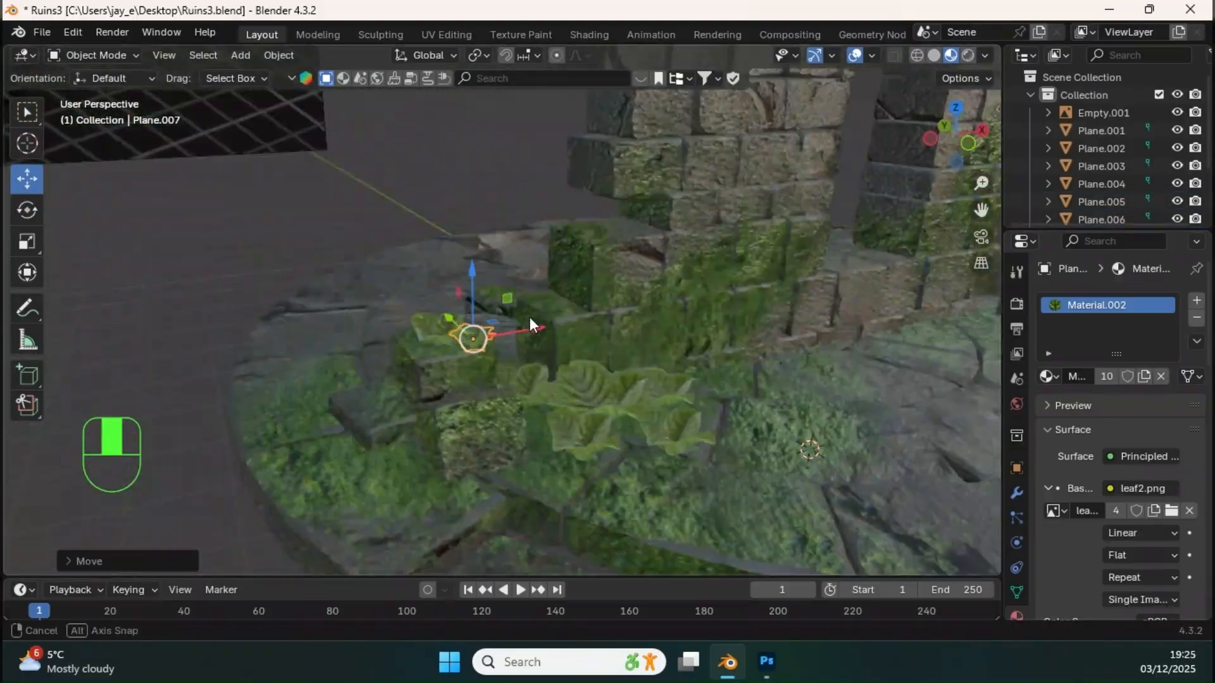
Duplicate the plant three more times and spread the copies around the fallen blocks and the ground cluster
{"action": "key", "text": "shift+d"}
{"action": "left_click_drag", "start_coordinate": [476, 365], "coordinate": [443, 281]}
{"action": "middle_click_drag", "start_coordinate": [538, 329], "coordinate": [708, 347], "text": "shift"}
{"action": "key", "text": "shift+d"}
{"action": "left_click_drag", "start_coordinate": [648, 368], "coordinate": [570, 380]}
{"action": "mouse_move", "coordinate": [484, 354]}
{"action": "middle_mouse_down"}
{"action": "mouse_move", "coordinate": [465, 294]}
{"action": "mouse_move", "coordinate": [491, 373]}
{"action": "middle_mouse_up"}
{"action": "key", "text": "shift+d"}
{"action": "left_click_drag", "start_coordinate": [520, 403], "coordinate": [595, 393]}
Duplicate a selected group of plants, resize the copies together, and reposition foliage in front of the fallen blocks
{"action": "left_click", "coordinate": [512, 405], "text": "shift"}
{"action": "key", "text": "shift+d"}
{"action": "middle_click_drag", "start_coordinate": [512, 405], "coordinate": [506, 355]}
{"action": "left_click", "coordinate": [26, 241]}
{"action": "left_click_drag", "start_coordinate": [496, 420], "coordinate": [488, 384]}
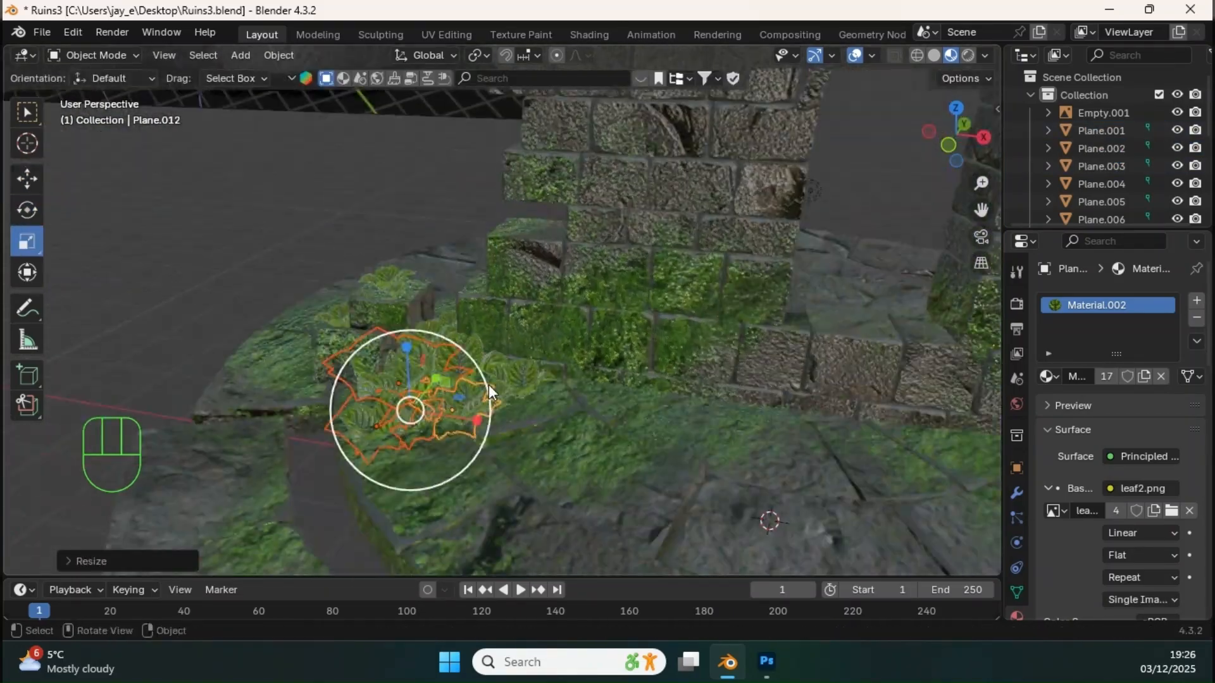
{"action": "left_click", "coordinate": [532, 437]}
{"action": "key", "text": "g"}
{"action": "scroll", "coordinate": [599, 366], "scroll_direction": "down", "scroll_amount": 5}
{"action": "scroll", "coordinate": [579, 400], "scroll_direction": "up", "scroll_amount": 4}
{"action": "middle_click_drag", "start_coordinate": [579, 401], "coordinate": [530, 435]}
Duplicate a plant, raise the copy along Z to the top of the wall, and position it on the highest block
{"action": "left_click", "coordinate": [26, 179]}
{"action": "key", "text": "shift+d"}
{"action": "left_click_drag", "start_coordinate": [577, 355], "coordinate": [588, 206]}
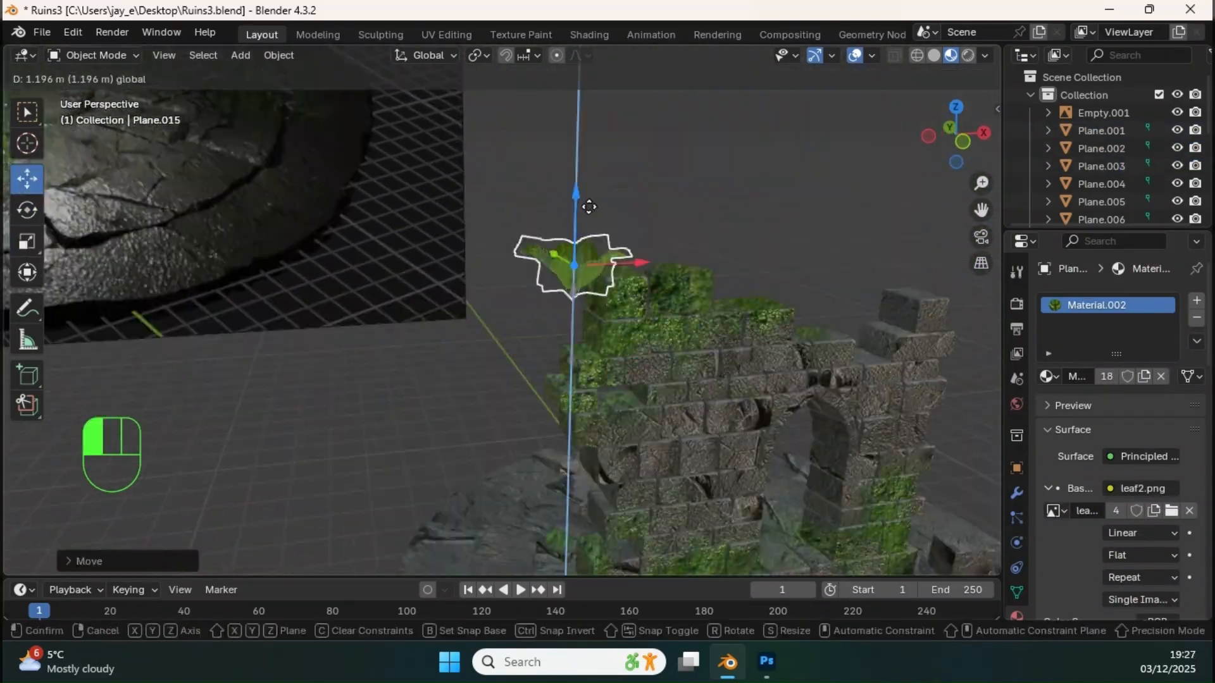
{"action": "middle_click_drag", "start_coordinate": [588, 206], "coordinate": [528, 253]}
{"action": "scroll", "coordinate": [528, 253], "scroll_direction": "up", "scroll_amount": 4}
{"action": "middle_click_drag", "start_coordinate": [589, 279], "coordinate": [530, 310], "text": "shift"}
{"action": "left_click_drag", "start_coordinate": [379, 330], "coordinate": [381, 336]}
Duplicate the wall-top plant twice, placing one copy lower on its block and the other across on the neighbouring block
{"action": "key", "text": "shift+d"}
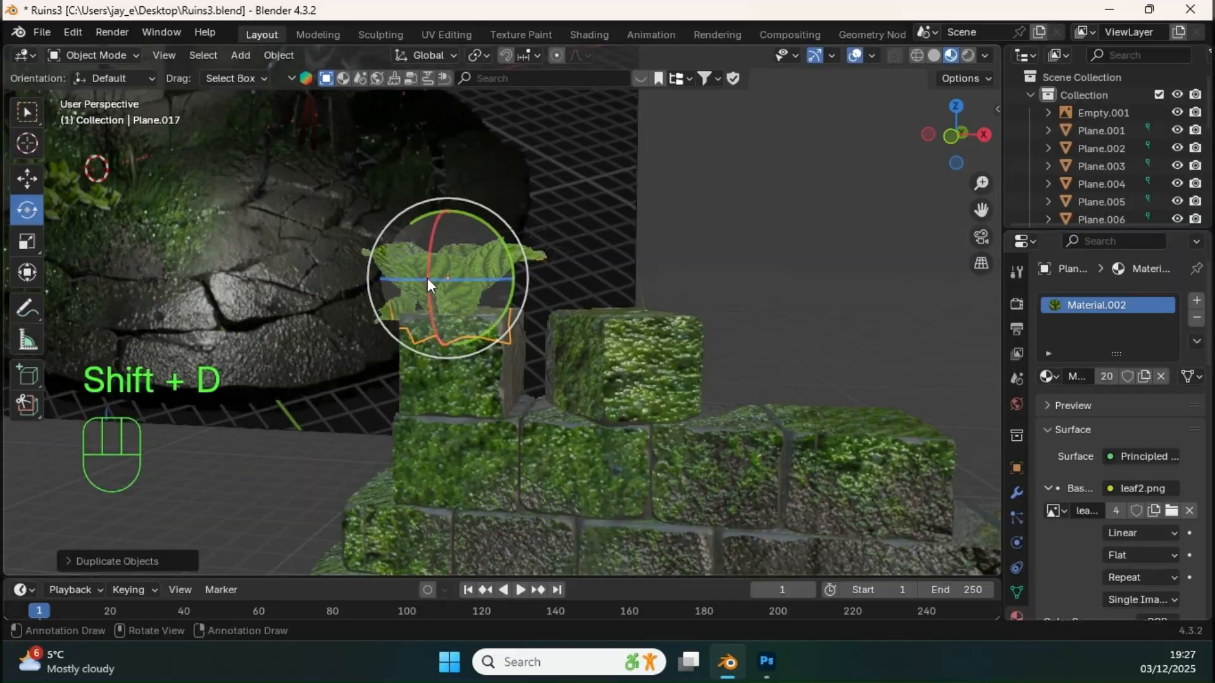
{"action": "left_click", "coordinate": [27, 179]}
{"action": "left_click_drag", "start_coordinate": [427, 278], "coordinate": [455, 348]}
{"action": "middle_click_drag", "start_coordinate": [456, 348], "coordinate": [493, 288]}
{"action": "key", "text": "shift+d"}
{"action": "left_click_drag", "start_coordinate": [495, 282], "coordinate": [614, 283]}
{"action": "middle_click_drag", "start_coordinate": [614, 283], "coordinate": [564, 248]}
Duplicate a wall-top plant and bring the copy down to the ground at the wall's foot beyond the arch
{"action": "scroll", "coordinate": [587, 253], "scroll_direction": "down", "scroll_amount": 6}
{"action": "key", "text": "shift+d"}
{"action": "left_click_drag", "start_coordinate": [677, 184], "coordinate": [784, 427]}
Add a resized copy of that ground plant, settle it beside the first, and rotate it slightly
{"action": "key", "text": "shift+d"}
{"action": "key", "text": "s"}
{"action": "middle_click_drag", "start_coordinate": [785, 427], "coordinate": [759, 329]}
{"action": "left_click_drag", "start_coordinate": [838, 405], "coordinate": [834, 385]}
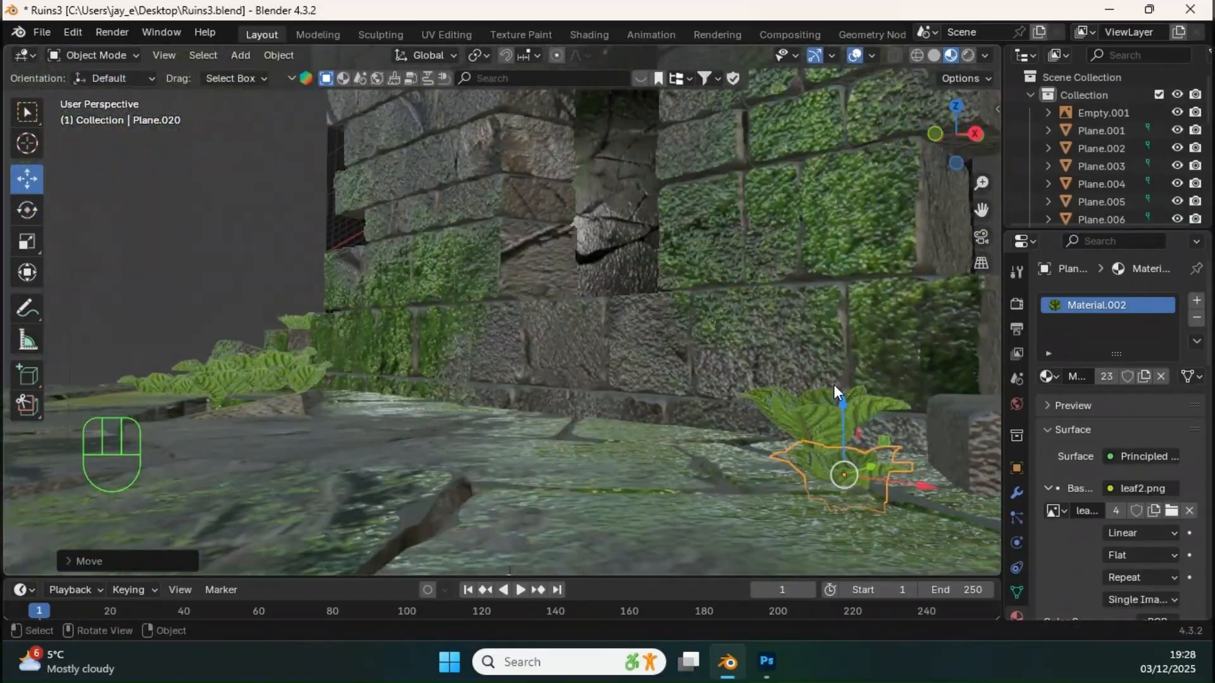
{"action": "left_click", "coordinate": [26, 210]}
{"action": "left_click_drag", "start_coordinate": [753, 405], "coordinate": [772, 408]}
{"action": "left_click", "coordinate": [27, 179]}
Switch to the front view, add a new plane, and rotate it 90° around X to stand upright
{"action": "middle_click_drag", "start_coordinate": [746, 380], "coordinate": [641, 322]}
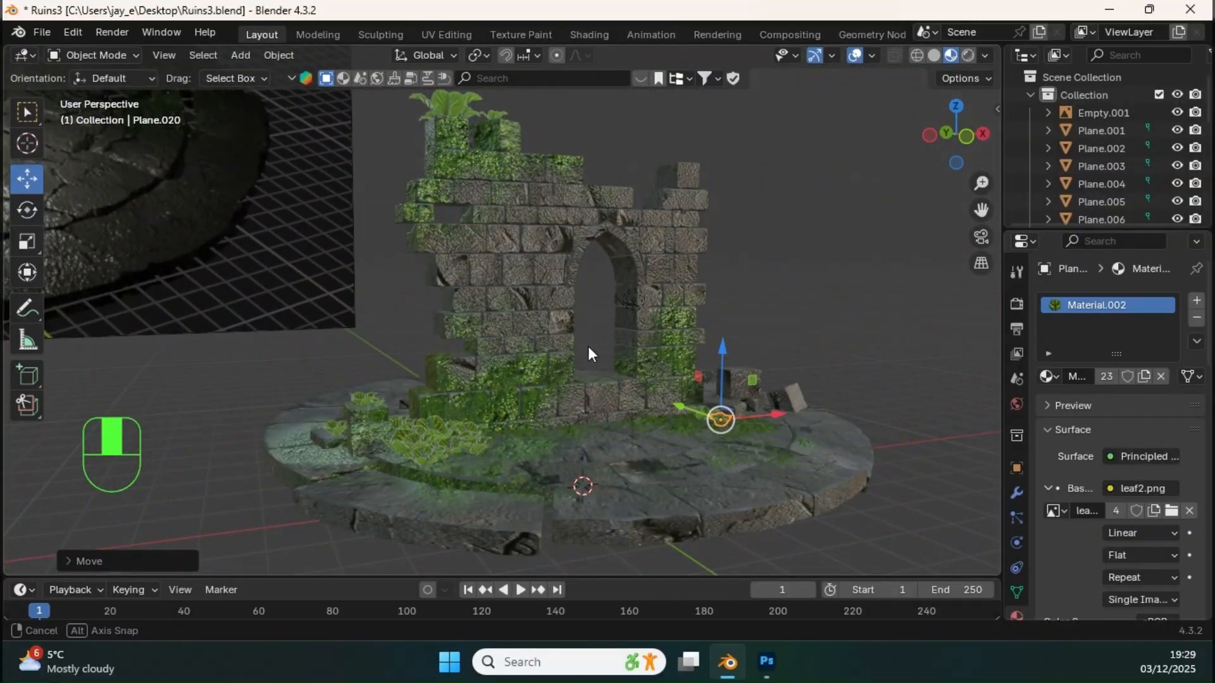
{"action": "middle_click_drag", "start_coordinate": [588, 354], "coordinate": [618, 342]}
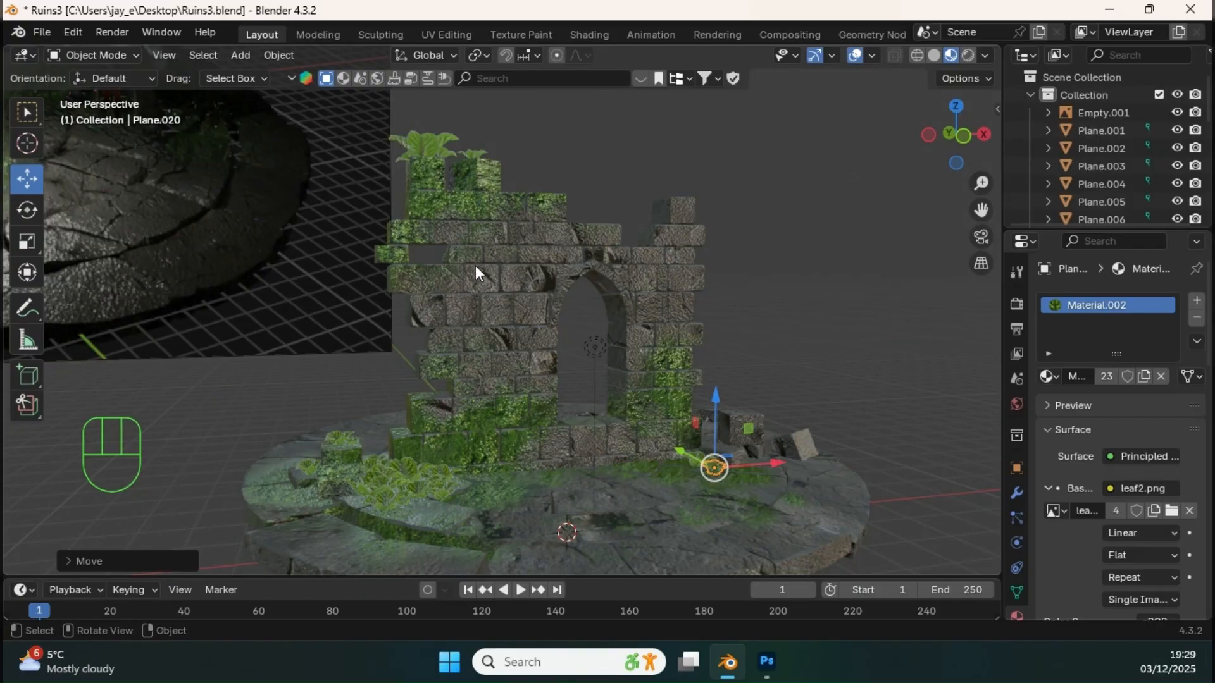
{"action": "middle_click_drag", "start_coordinate": [578, 338], "coordinate": [553, 388]}
{"action": "key", "text": "KP_1"}
{"action": "left_click", "coordinate": [704, 324]}
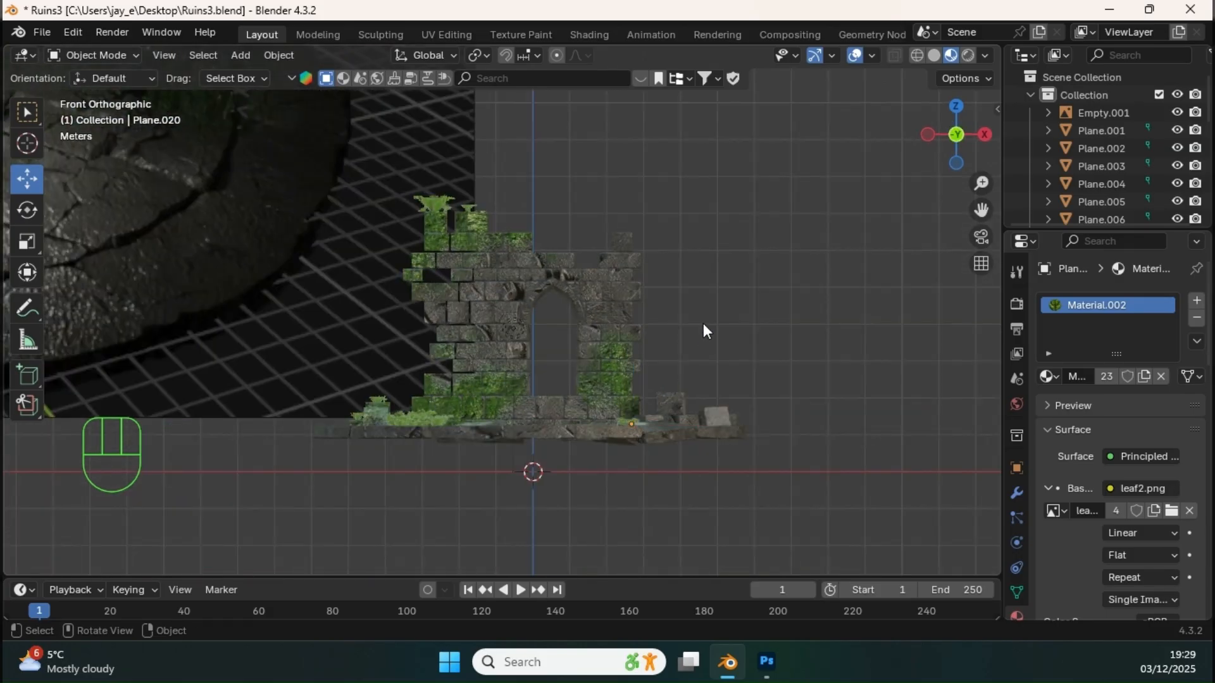
{"action": "key", "text": "shift+a"}
{"action": "key", "text": "r"}
{"action": "key", "text": "x"}
{"action": "key", "text": "9"}
{"action": "key", "text": "0"}
{"action": "key", "text": "Return"}
Stretch the upright plane along Z into a tall, narrow strip for a grass blade
{"action": "left_click", "coordinate": [27, 242]}
{"action": "left_click_drag", "start_coordinate": [534, 404], "coordinate": [534, 253]}
{"action": "mouse_move", "coordinate": [534, 253]}
{"action": "middle_mouse_down"}
{"action": "mouse_move", "coordinate": [533, 307]}
{"action": "mouse_move", "coordinate": [536, 273]}
{"action": "middle_mouse_up"}
Divide the strip with evenly spaced horizontal loop cuts and one vertical loop cut down its centre
{"action": "key", "text": "Tab"}
{"action": "key", "text": "ctrl+r"}
{"action": "key", "text": "ctrl+r"}
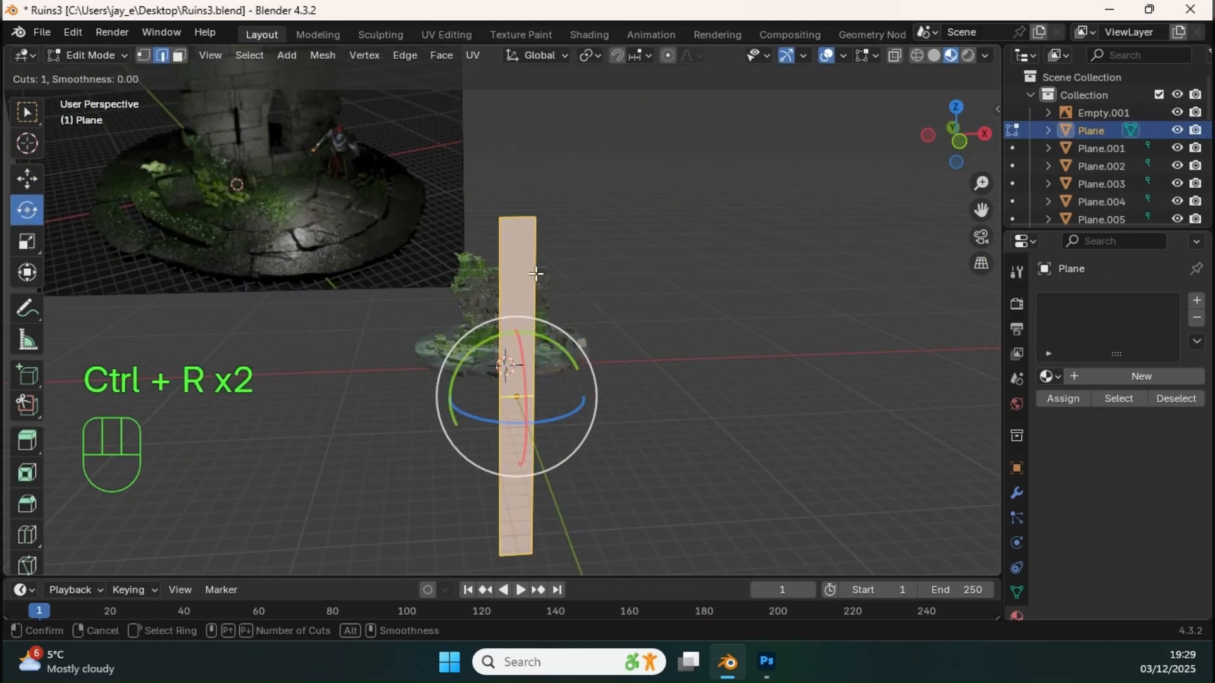
{"action": "left_click", "coordinate": [534, 273]}
{"action": "key", "text": "ctrl+r"}
{"action": "left_click", "coordinate": [518, 256]}
{"action": "scroll", "coordinate": [531, 266], "scroll_direction": "up", "scroll_amount": 4}
Scale the strip's top vertices inward to form the narrow tip of the grass blade
{"action": "left_click", "coordinate": [27, 179]}
{"action": "key", "text": "1"}
{"action": "key", "text": "s"}
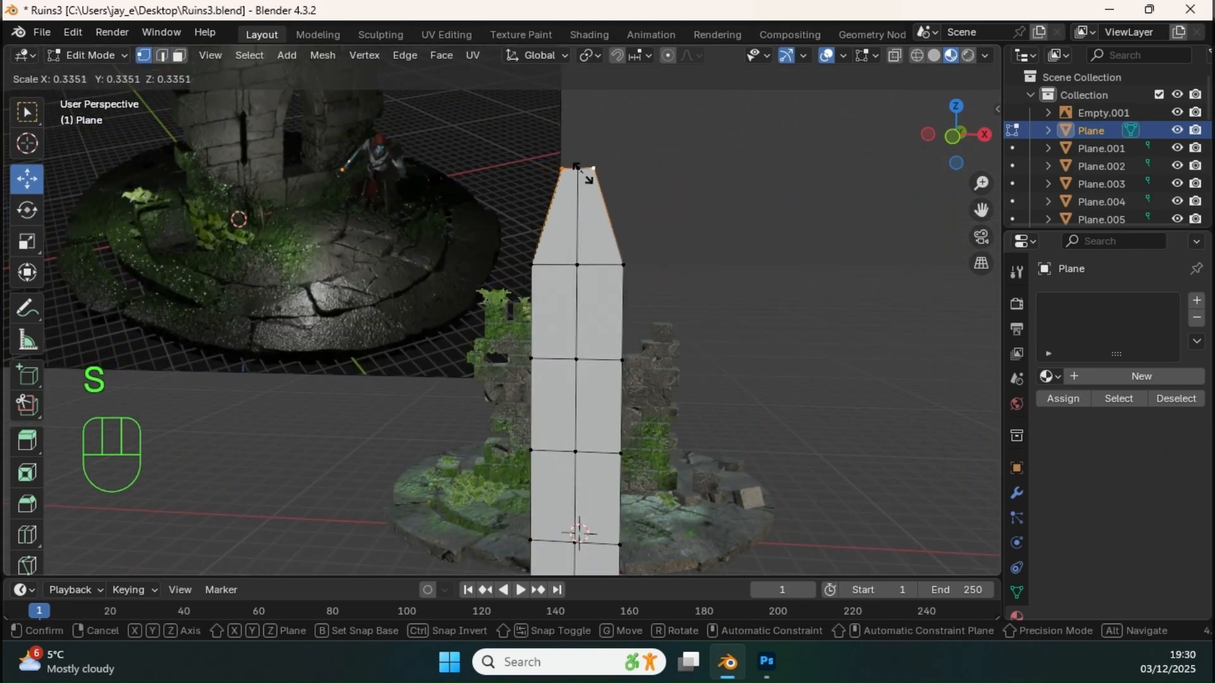
{"action": "key", "text": "s"}
{"action": "left_click", "coordinate": [576, 232]}
Scale the vertex rows below the tip and near the base inward to taper the blade gradually
{"action": "middle_click_drag", "start_coordinate": [574, 291], "coordinate": [564, 250]}
{"action": "left_click_drag", "start_coordinate": [564, 250], "coordinate": [642, 275]}
{"action": "key", "text": "s"}
{"action": "left_click", "coordinate": [604, 265]}
{"action": "middle_click_drag", "start_coordinate": [605, 330], "coordinate": [609, 252], "text": "shift"}
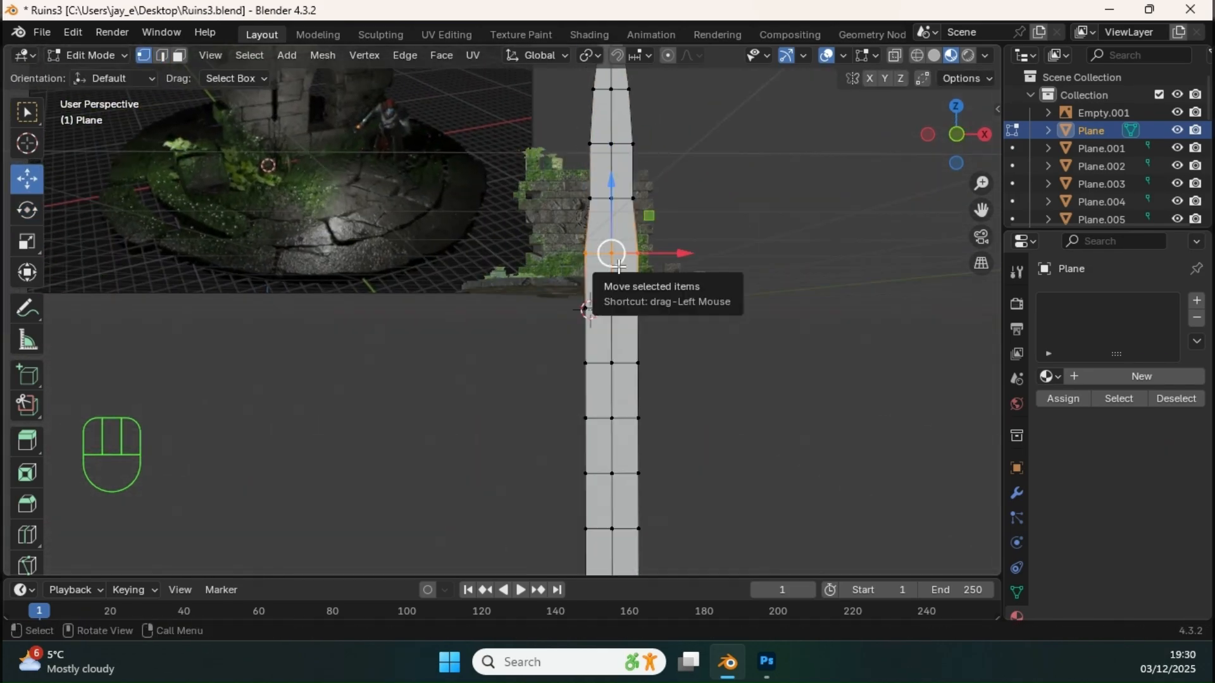
{"action": "left_click_drag", "start_coordinate": [582, 298], "coordinate": [674, 335]}
{"action": "key", "text": "s"}
{"action": "left_click", "coordinate": [677, 552]}
{"action": "middle_click_drag", "start_coordinate": [677, 443], "coordinate": [601, 282], "text": "shift"}
Offset the blade's upper edges along Y and Z to curve its tip, and leave Edit Mode
{"action": "key", "text": "2"}
{"action": "left_click", "coordinate": [601, 282]}
{"action": "left_click_drag", "start_coordinate": [601, 213], "coordinate": [637, 222]}
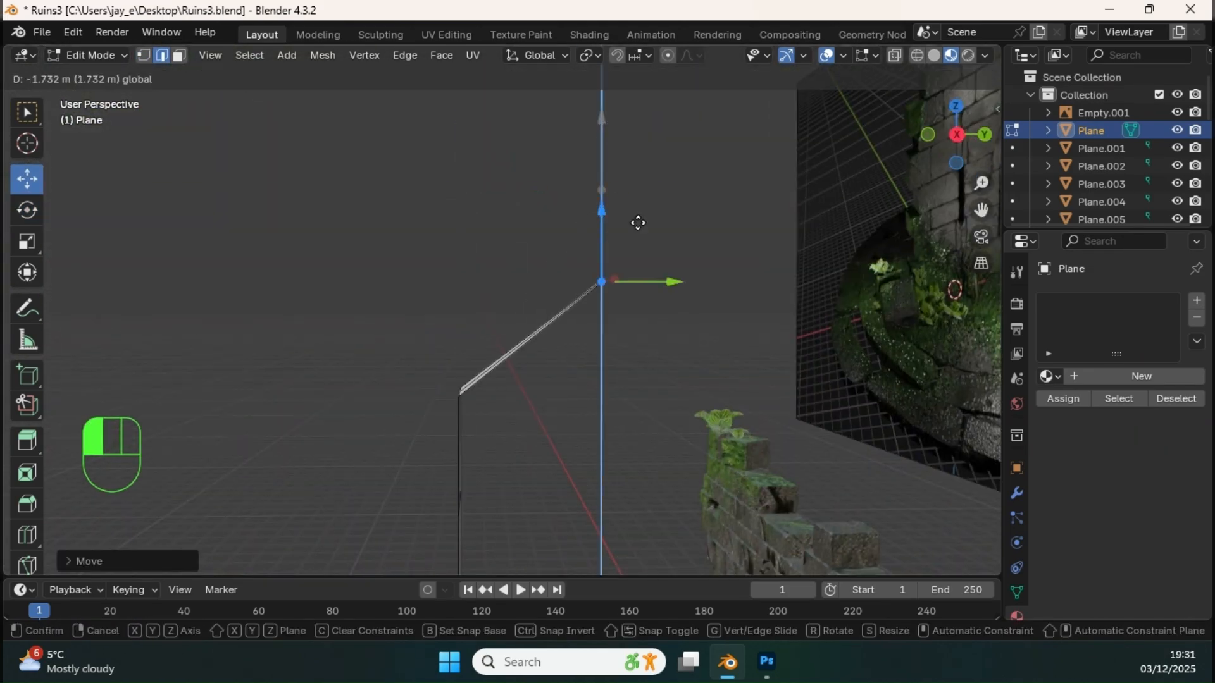
{"action": "middle_click_drag", "start_coordinate": [637, 222], "coordinate": [589, 278]}
{"action": "left_click_drag", "start_coordinate": [569, 241], "coordinate": [544, 242]}
{"action": "middle_click_drag", "start_coordinate": [544, 285], "coordinate": [799, 355]}
{"action": "key", "text": "Tab"}
{"action": "mouse_move", "coordinate": [664, 356]}
{"action": "middle_mouse_down", "text": "ctrl"}
{"action": "mouse_move", "coordinate": [662, 285]}
{"action": "mouse_move", "coordinate": [662, 367]}
{"action": "middle_mouse_up", "text": "ctrl"}
Give the grass blade a new material with a dark green base color
{"action": "left_click", "coordinate": [1141, 376]}
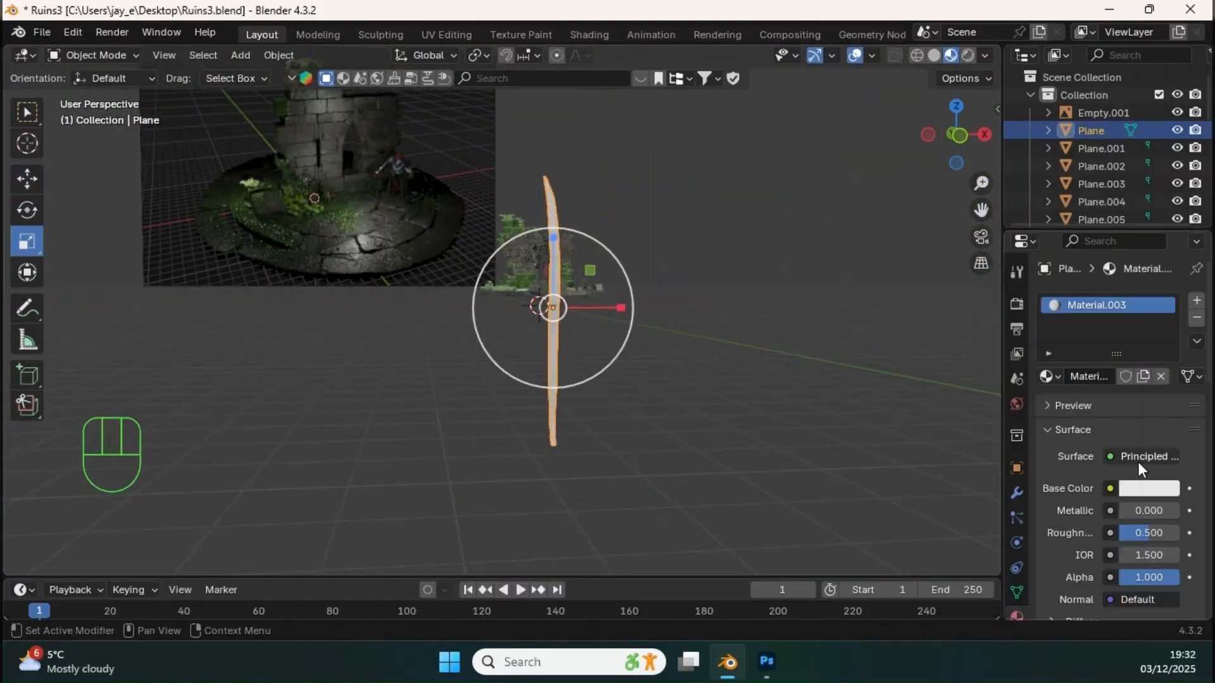
{"action": "left_click", "coordinate": [1149, 489]}
{"action": "left_click", "coordinate": [1043, 253]}
{"action": "left_click_drag", "start_coordinate": [1166, 206], "coordinate": [1164, 283]}
{"action": "right_click", "coordinate": [586, 272]}
{"action": "left_click", "coordinate": [586, 272]}
Scale down the grass blade and move it upward near the edge of the stone base
{"action": "scroll", "coordinate": [586, 272], "scroll_direction": "down", "scroll_amount": 5}
{"action": "key", "text": "s"}
{"action": "left_click", "coordinate": [531, 328]}
{"action": "left_click", "coordinate": [27, 180]}
{"action": "left_click_drag", "start_coordinate": [307, 335], "coordinate": [302, 306]}
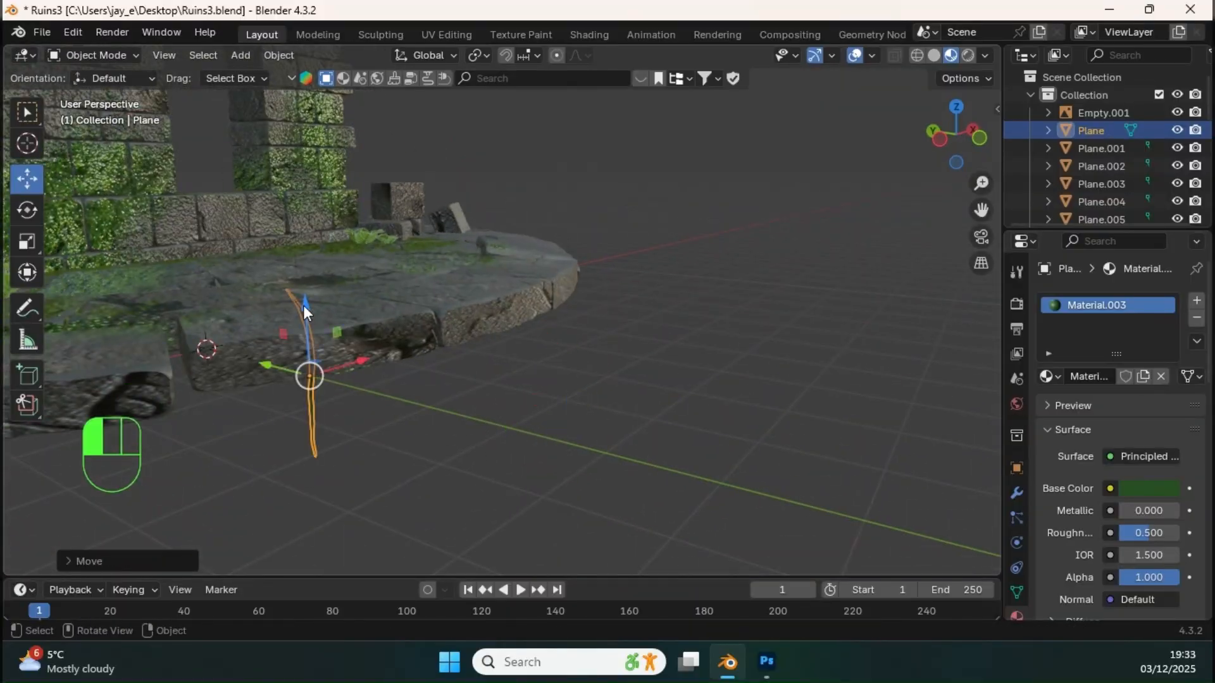
Duplicate the grass blade several times beside the stone base and rotate the copies to start a grass clump
{"action": "middle_click_drag", "start_coordinate": [302, 306], "coordinate": [443, 285]}
{"action": "key", "text": "shift+d"}
{"action": "left_click_drag", "start_coordinate": [530, 335], "coordinate": [563, 330]}
{"action": "middle_click_drag", "start_coordinate": [564, 330], "coordinate": [611, 364]}
{"action": "left_click_drag", "start_coordinate": [569, 354], "coordinate": [468, 374]}
{"action": "left_click", "coordinate": [27, 210]}
{"action": "middle_click_drag", "start_coordinate": [506, 341], "coordinate": [544, 354], "text": "shift"}
{"action": "left_click", "coordinate": [481, 354], "text": "shift"}
{"action": "key", "text": "shift+d"}
{"action": "left_click_drag", "start_coordinate": [486, 471], "coordinate": [455, 443]}
Join the blades into one object, duplicate the clump, and join the copies into a fuller grass tuft
{"action": "left_click", "coordinate": [524, 261], "text": "shift"}
{"action": "key", "text": "ctrl+j"}
{"action": "key", "text": "shift+d"}
{"action": "middle_click_drag", "start_coordinate": [450, 407], "coordinate": [593, 317]}
{"action": "key", "text": "ctrl+j"}
Move the grass tuft beside the leaf plants at the wall's foot and place a rescaled duplicate next to it
{"action": "left_click", "coordinate": [27, 179]}
{"action": "left_click_drag", "start_coordinate": [671, 355], "coordinate": [453, 334]}
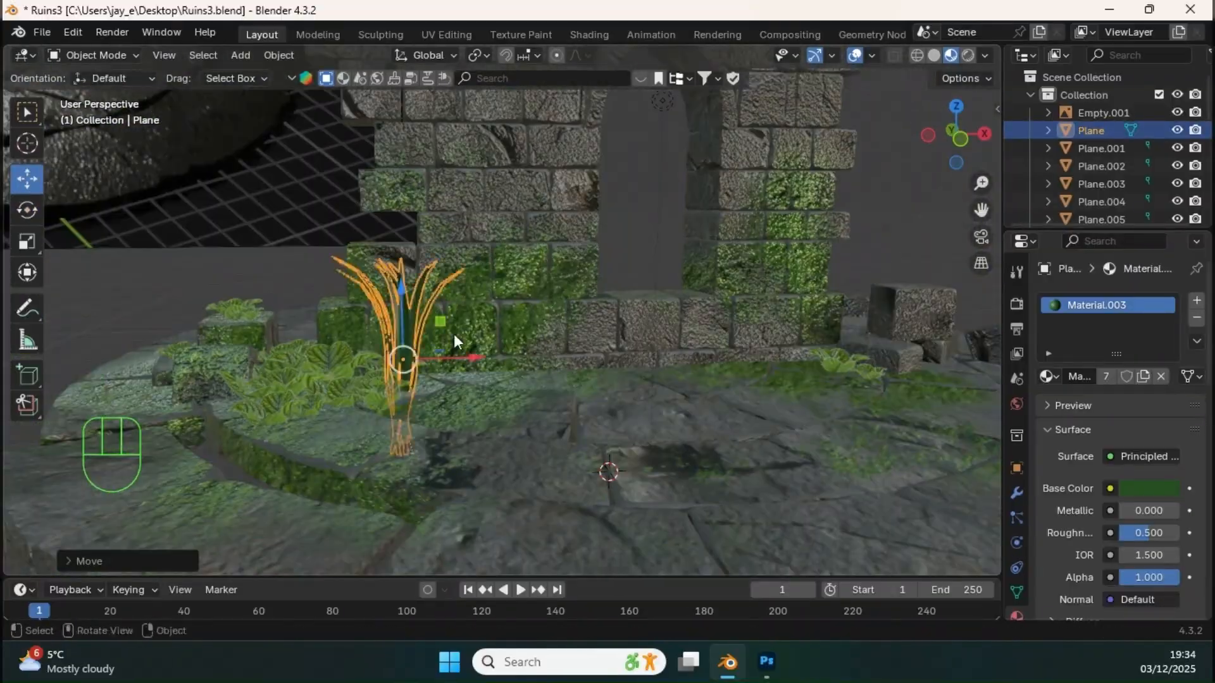
{"action": "middle_click_drag", "start_coordinate": [453, 334], "coordinate": [457, 297]}
{"action": "key", "text": "shift+d"}
{"action": "left_click_drag", "start_coordinate": [437, 354], "coordinate": [522, 374]}
{"action": "key", "text": "s"}
{"action": "left_click", "coordinate": [518, 355]}
Duplicate a single blade from the smaller tuft, separate it into its own object, and lower it onto the mossy ground
{"action": "middle_click_drag", "start_coordinate": [519, 354], "coordinate": [444, 280]}
{"action": "key", "text": "Tab"}
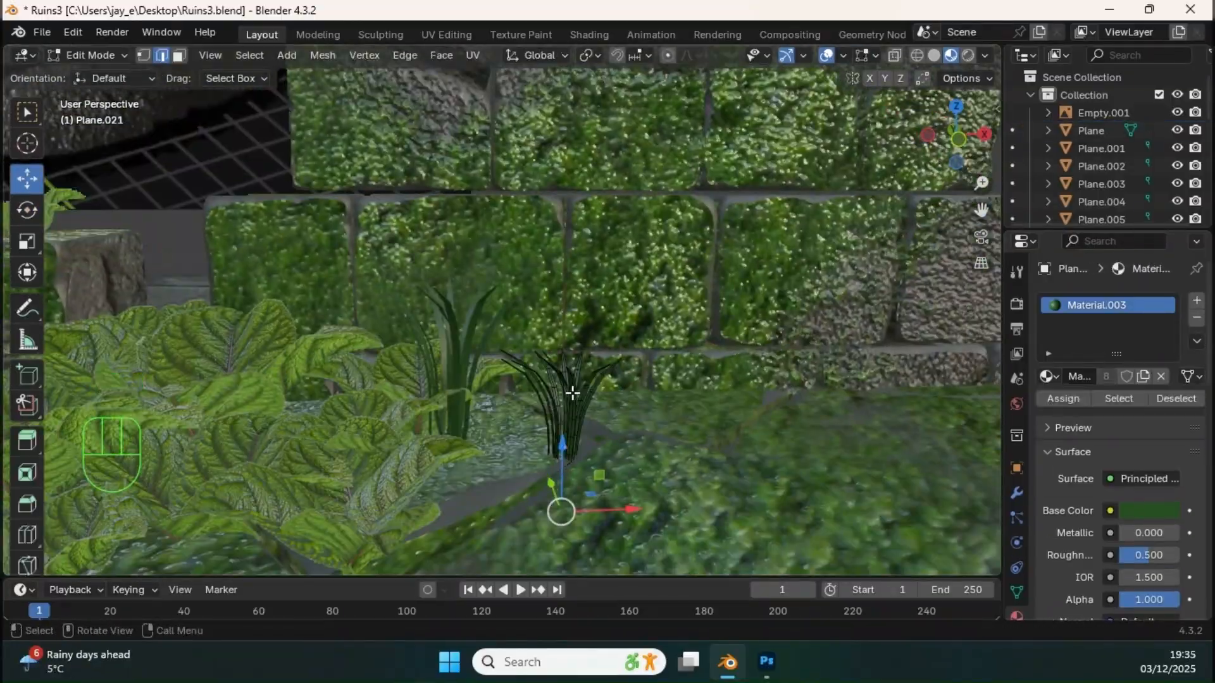
{"action": "key", "text": "l"}
{"action": "key", "text": "shift+d"}
{"action": "left_click", "coordinate": [613, 380]}
{"action": "right_click", "coordinate": [354, 380]}
{"action": "left_click", "coordinate": [494, 468]}
{"action": "middle_click_drag", "start_coordinate": [518, 354], "coordinate": [643, 329]}
{"action": "left_click_drag", "start_coordinate": [643, 335], "coordinate": [643, 348]}
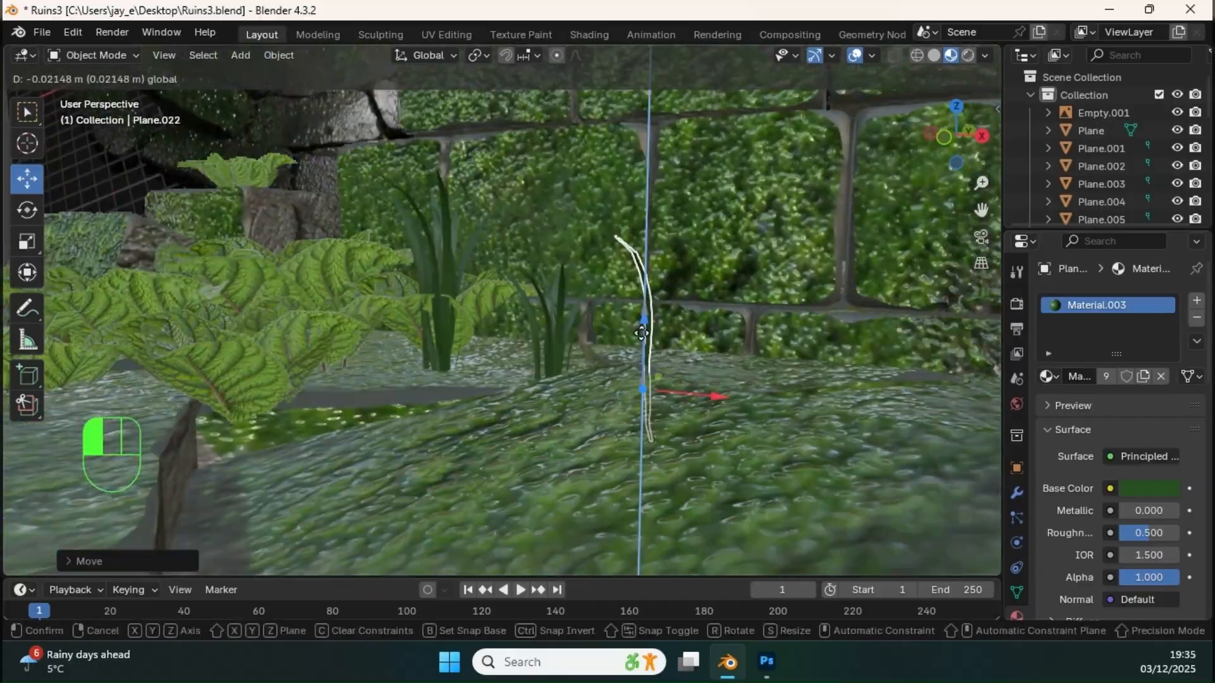
Scatter rotated duplicates of the single blade over the mossy ground in front of the wall
{"action": "key", "text": "shift+d"}
{"action": "middle_click_drag", "start_coordinate": [607, 329], "coordinate": [523, 291]}
{"action": "key", "text": "g"}
{"action": "left_click", "coordinate": [27, 210]}
{"action": "left_click", "coordinate": [506, 317]}
{"action": "key", "text": "shift+d"}
{"action": "left_click", "coordinate": [27, 179]}
{"action": "key", "text": "shift+d"}
{"action": "key", "text": "shift+d"}
{"action": "mouse_move", "coordinate": [443, 329]}
{"action": "middle_mouse_down"}
{"action": "mouse_move", "coordinate": [383, 321]}
{"action": "mouse_move", "coordinate": [443, 342]}
{"action": "middle_mouse_up"}
{"action": "scroll", "coordinate": [506, 354], "scroll_direction": "down", "scroll_amount": 5}
Reposition the single blade and place rotated duplicates of it on the broken ledge at the wall's left edge
{"action": "left_click", "coordinate": [709, 405]}
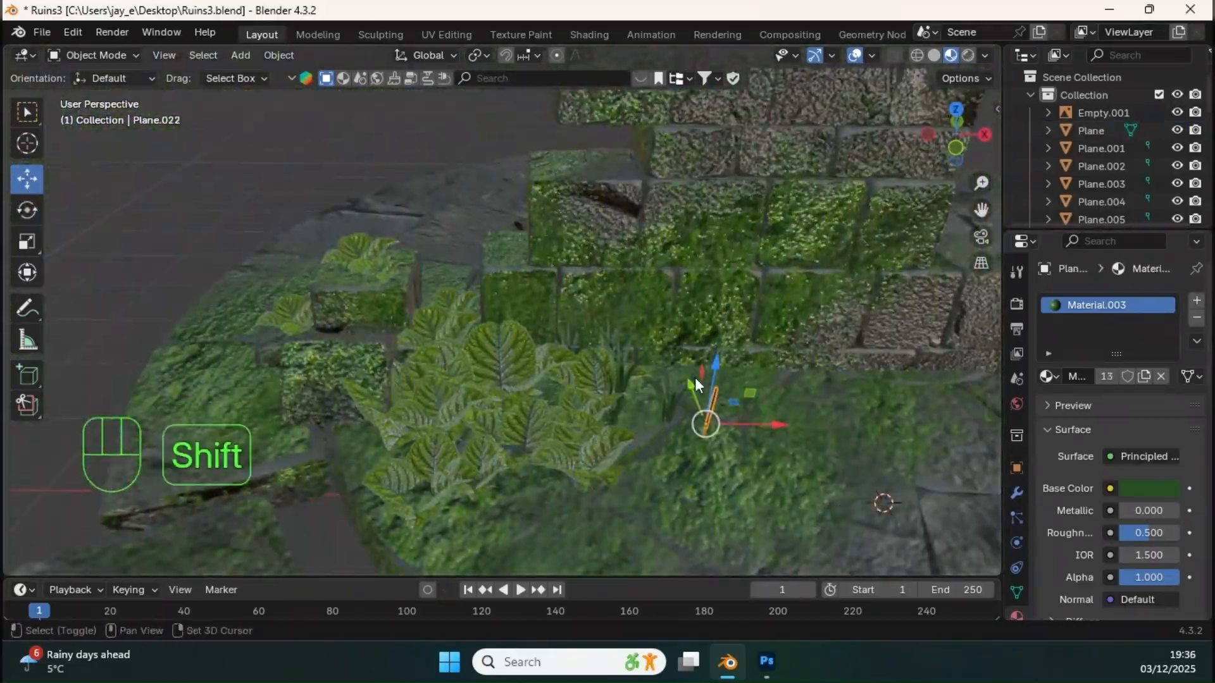
{"action": "left_click_drag", "start_coordinate": [500, 269], "coordinate": [516, 269]}
{"action": "key", "text": "g"}
{"action": "middle_click_drag", "start_coordinate": [506, 317], "coordinate": [418, 326]}
{"action": "key", "text": "shift+d"}
{"action": "left_click_drag", "start_coordinate": [418, 326], "coordinate": [406, 314]}
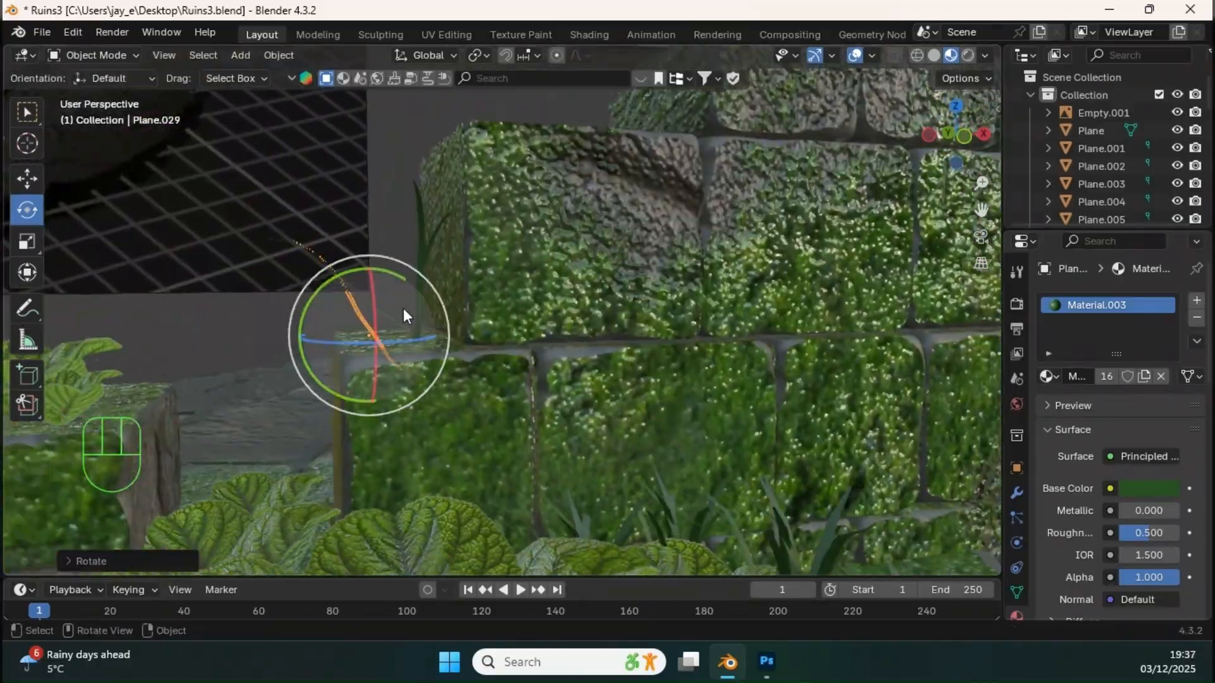
{"action": "key", "text": "shift+d"}
{"action": "middle_click_drag", "start_coordinate": [506, 329], "coordinate": [443, 342]}
{"action": "left_click", "coordinate": [381, 337]}
{"action": "left_click", "coordinate": [430, 336], "text": "shift"}
{"action": "key", "text": "Tab"}
{"action": "key", "text": "Tab"}
{"action": "key", "text": "Tab"}
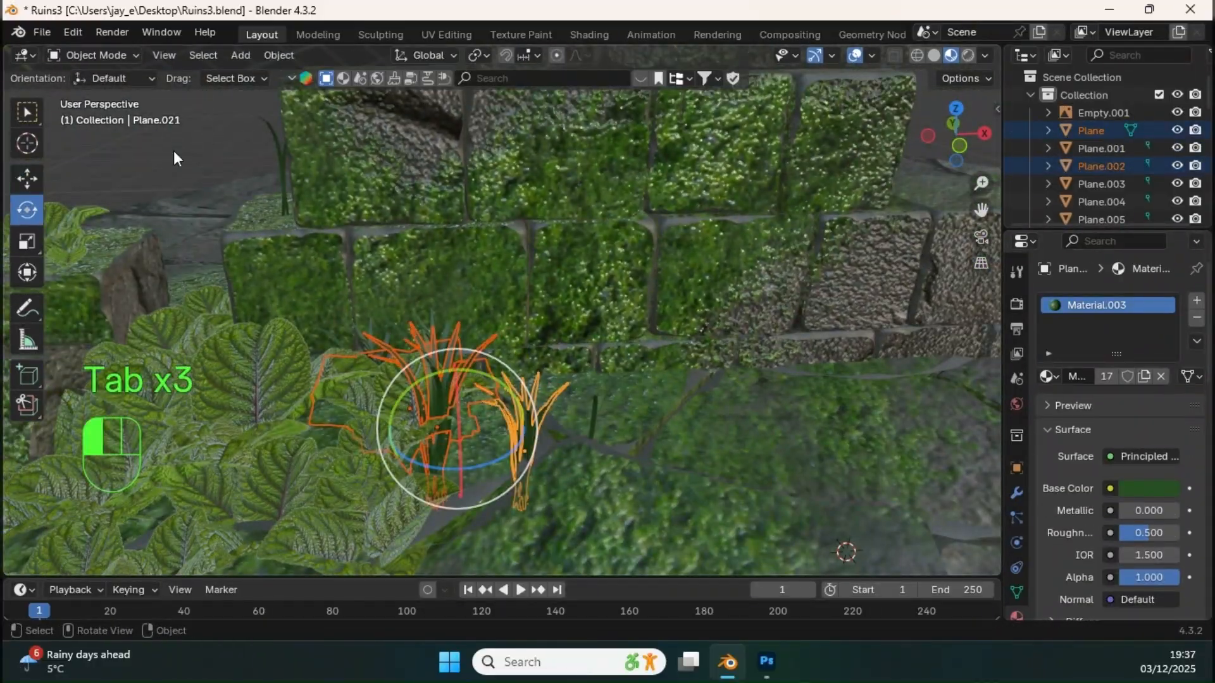
{"action": "middle_click_drag", "start_coordinate": [174, 152], "coordinate": [140, 167]}
{"action": "key", "text": "Tab"}
{"action": "key", "text": "ctrl+z"}
{"action": "key", "text": "Tab"}
Rotate the grass tuft near the leaf plants and place a duplicate of it nearby
{"action": "left_click", "coordinate": [27, 210]}
{"action": "left_click", "coordinate": [432, 309]}
{"action": "left_click", "coordinate": [405, 342]}
{"action": "scroll", "coordinate": [438, 249], "scroll_direction": "up", "scroll_amount": 4}
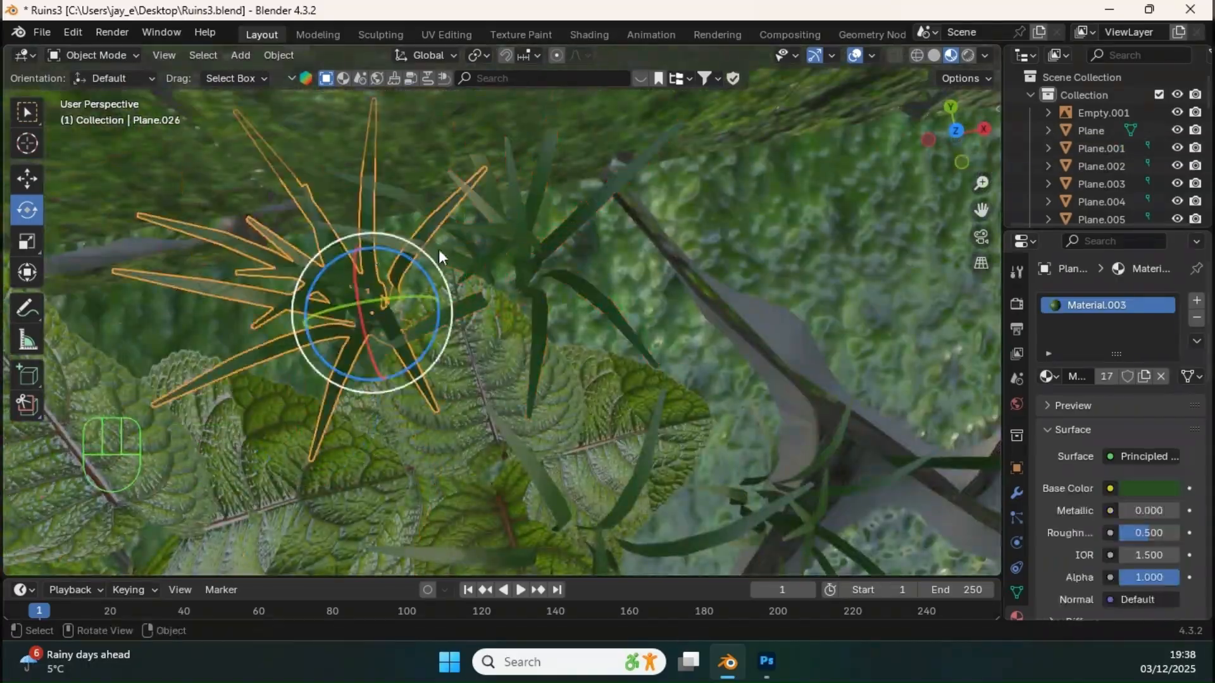
{"action": "key", "text": "shift+d"}
{"action": "middle_click_drag", "start_coordinate": [438, 249], "coordinate": [543, 408]}
{"action": "left_click", "coordinate": [526, 359]}
Place further grass duplicates around the ruins, including a blade among the leaves on top of the wall
{"action": "key", "text": "g"}
{"action": "key", "text": "shift+d"}
{"action": "key", "text": "g"}
{"action": "middle_click_drag", "start_coordinate": [570, 354], "coordinate": [486, 420]}
{"action": "key", "text": "shift+d"}
{"action": "key", "text": "g"}
{"action": "left_click", "coordinate": [512, 331]}
{"action": "middle_click_drag", "start_coordinate": [511, 331], "coordinate": [442, 354]}
{"action": "key", "text": "g"}
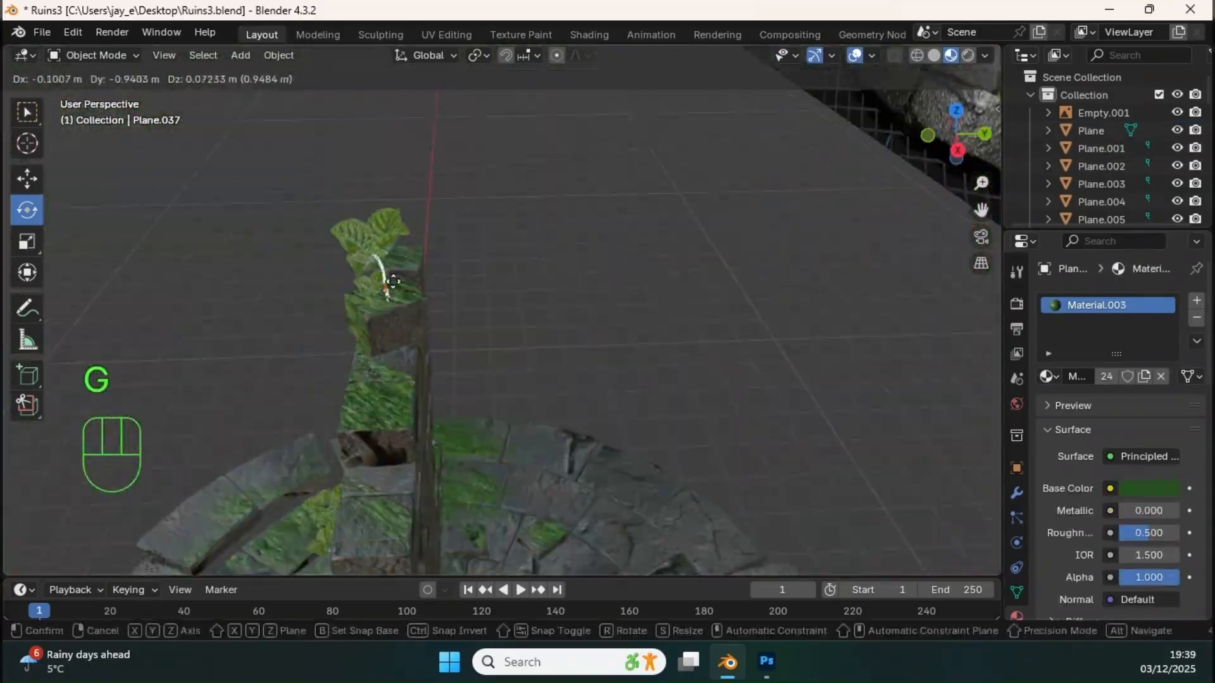
{"action": "left_click", "coordinate": [380, 271]}
Duplicate a grass tuft and move the copy to the right side of the stone base, near the fallen blocks
{"action": "middle_click_drag", "start_coordinate": [506, 279], "coordinate": [631, 353]}
{"action": "middle_click_drag", "start_coordinate": [685, 283], "coordinate": [484, 364], "text": "shift"}
{"action": "left_click", "coordinate": [453, 359]}
{"action": "key", "text": "shift+d"}
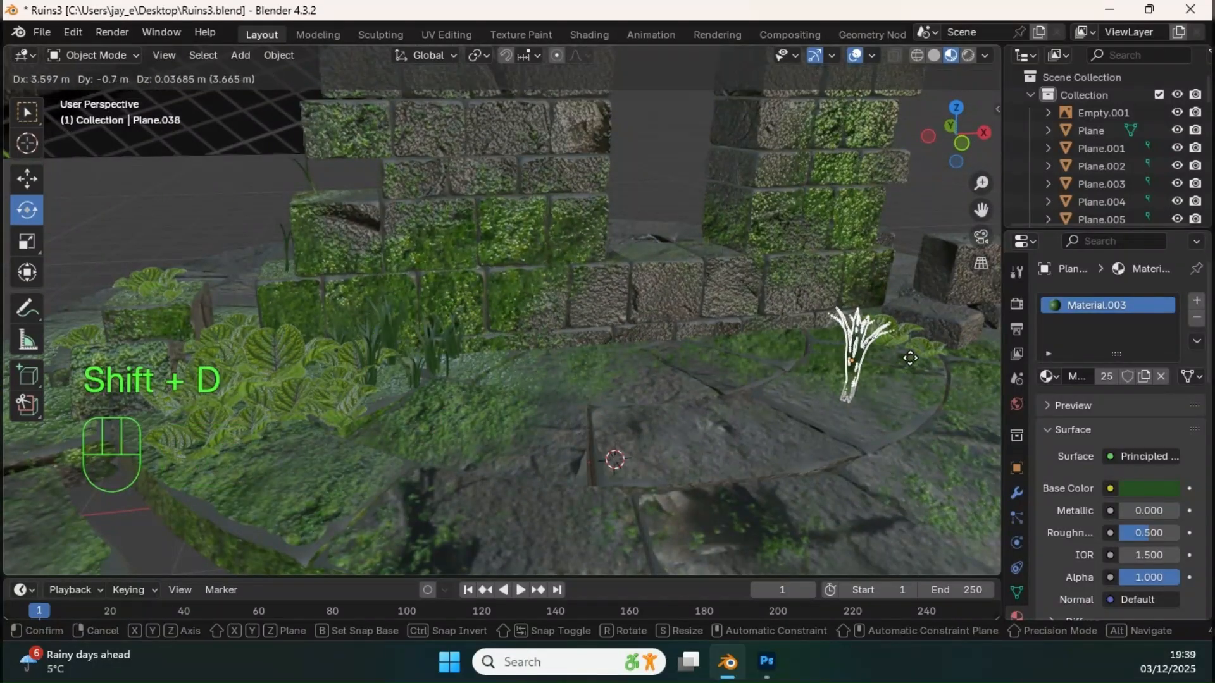
{"action": "left_click", "coordinate": [947, 362]}
{"action": "middle_click_drag", "start_coordinate": [948, 362], "coordinate": [511, 318], "text": "shift"}
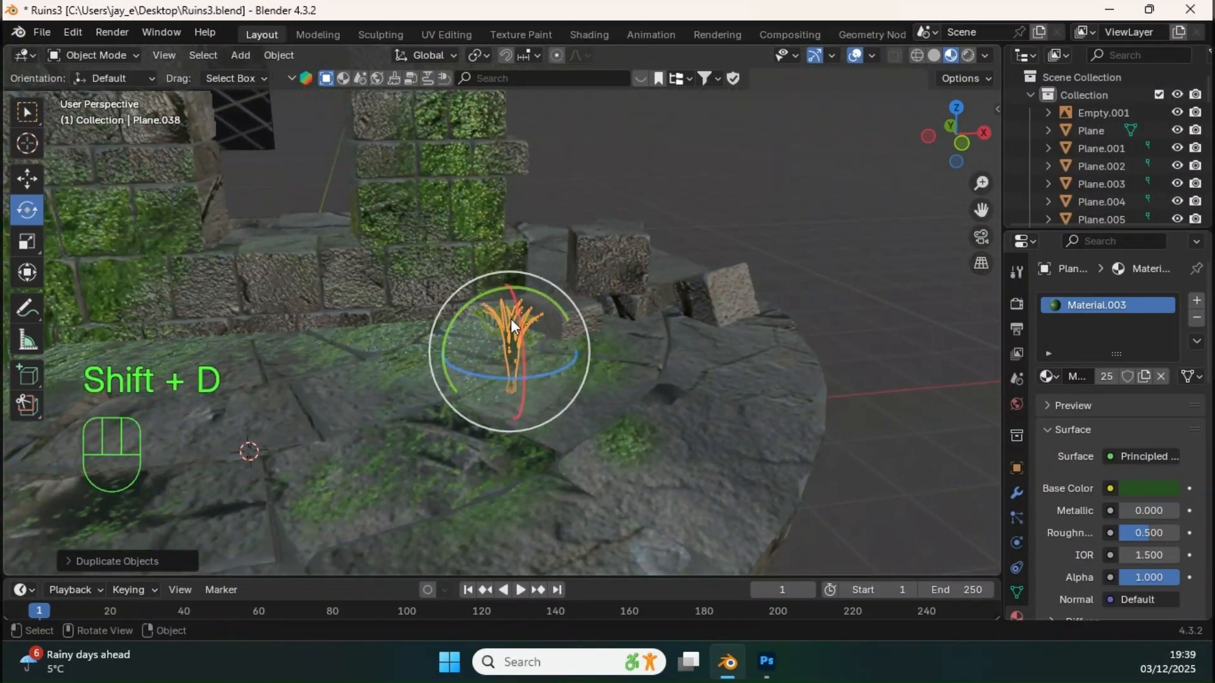
{"action": "key", "text": "g"}
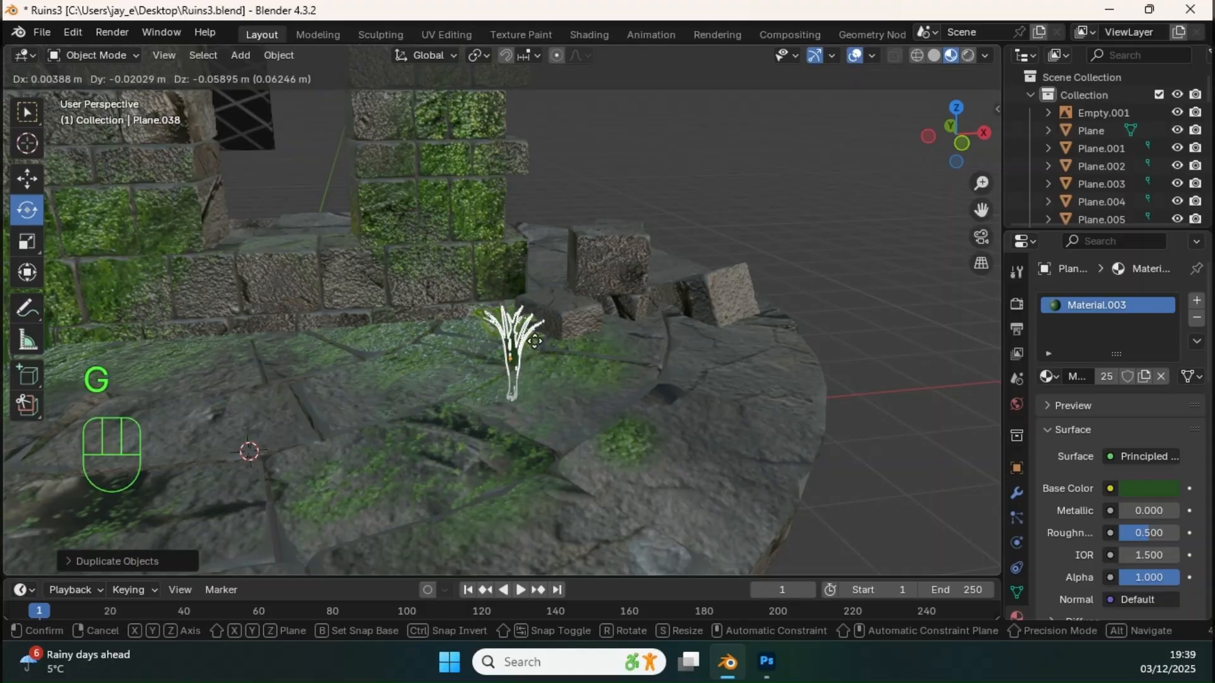
{"action": "left_click", "coordinate": [537, 331]}
Import the FBX file Sword And Shield Idle.fbx from the Tutorial Materials folder
{"action": "middle_click_drag", "start_coordinate": [538, 330], "coordinate": [728, 222]}
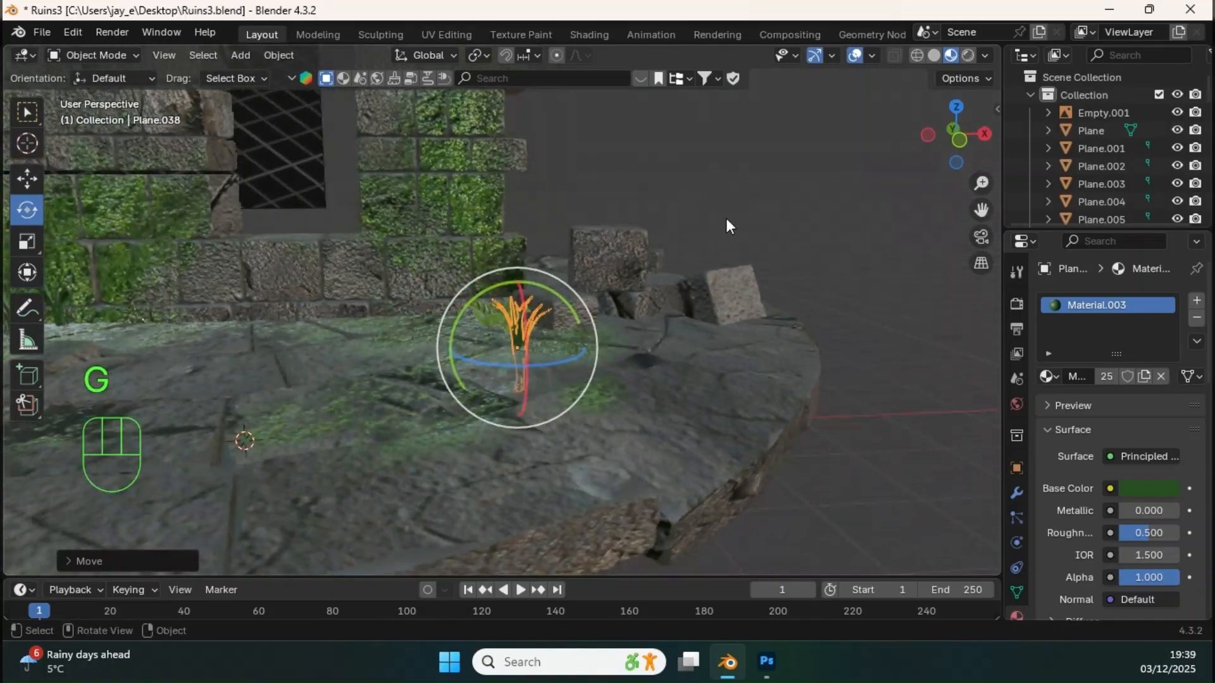
{"action": "middle_click_drag", "start_coordinate": [551, 293], "coordinate": [670, 317]}
{"action": "middle_click_drag", "start_coordinate": [671, 316], "coordinate": [671, 354], "text": "ctrl"}
{"action": "middle_click_drag", "start_coordinate": [671, 355], "coordinate": [628, 302]}
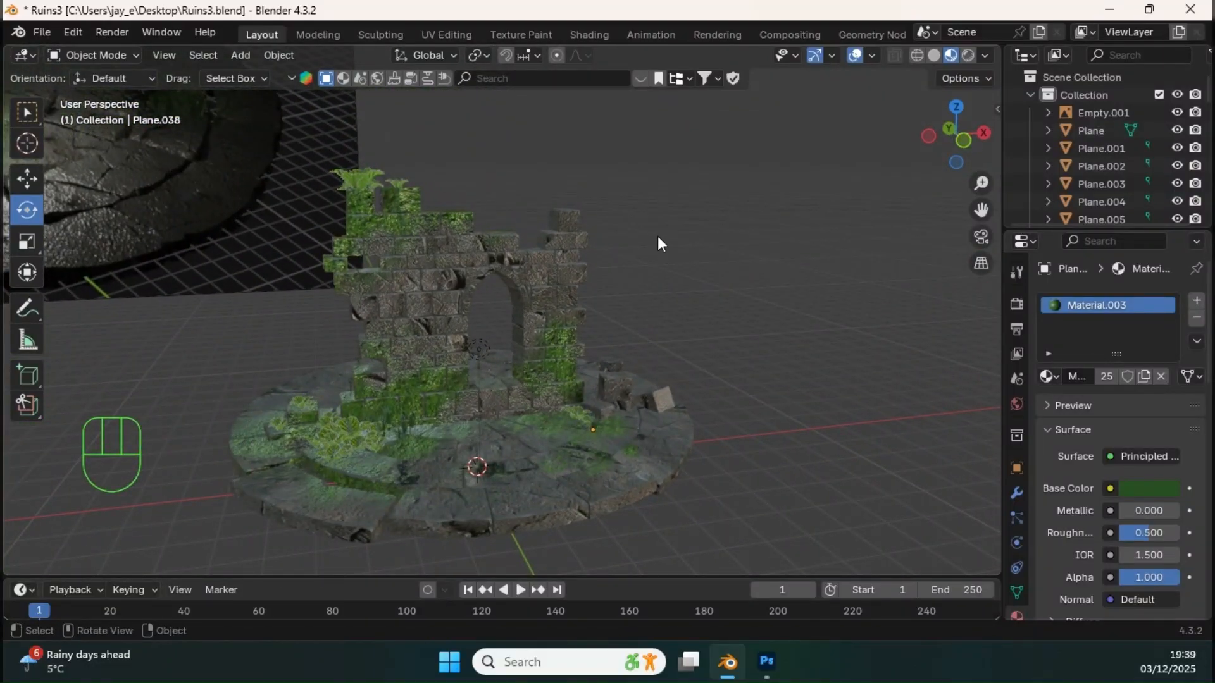
{"action": "middle_click_drag", "start_coordinate": [655, 244], "coordinate": [639, 272]}
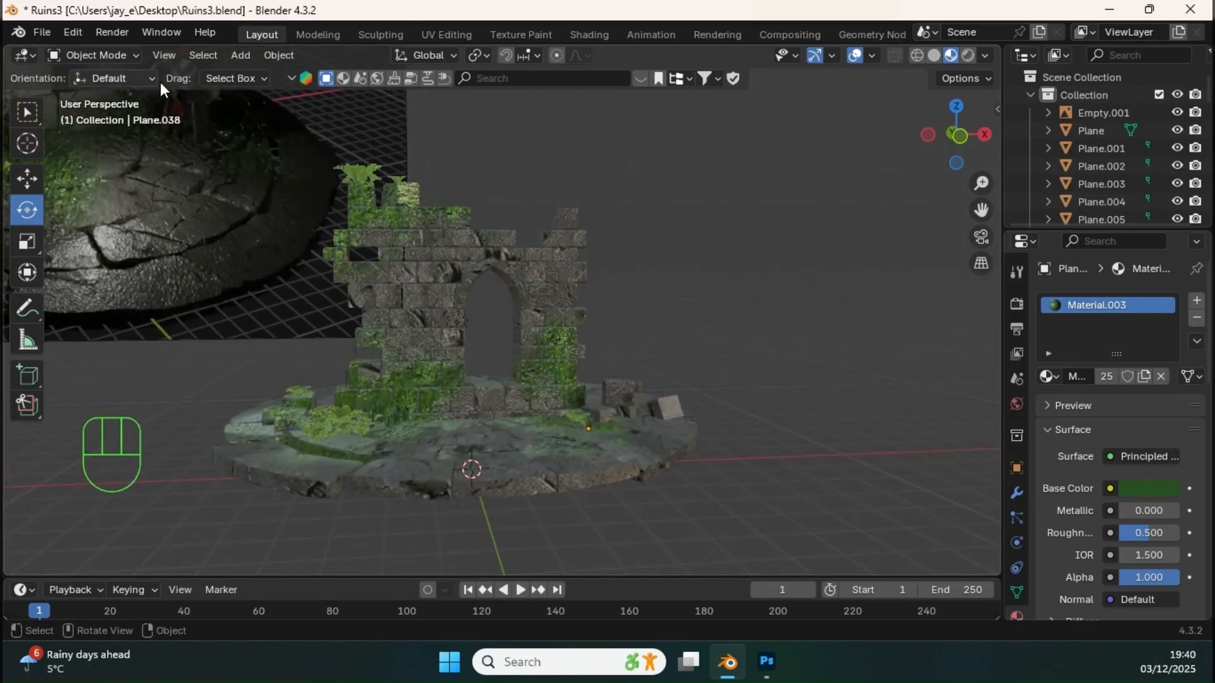
{"action": "left_click", "coordinate": [46, 33]}
{"action": "mouse_move", "coordinate": [78, 283]}
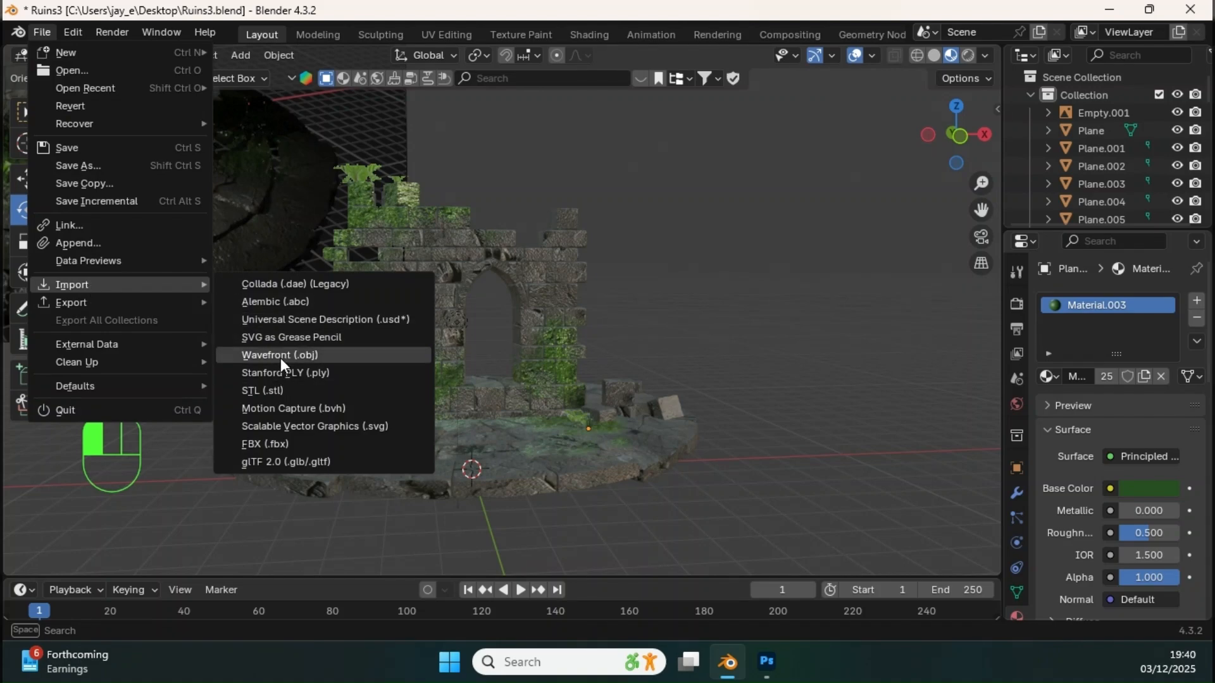
{"action": "left_click", "coordinate": [272, 441]}
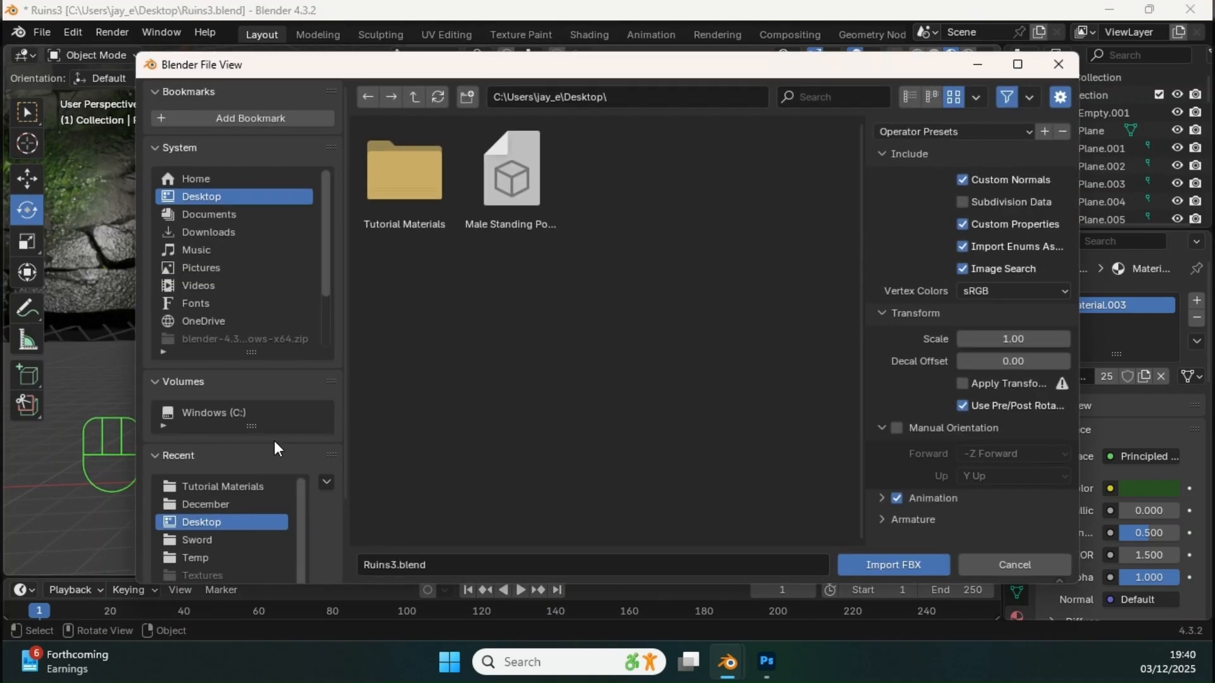
{"action": "double_click", "coordinate": [415, 182]}
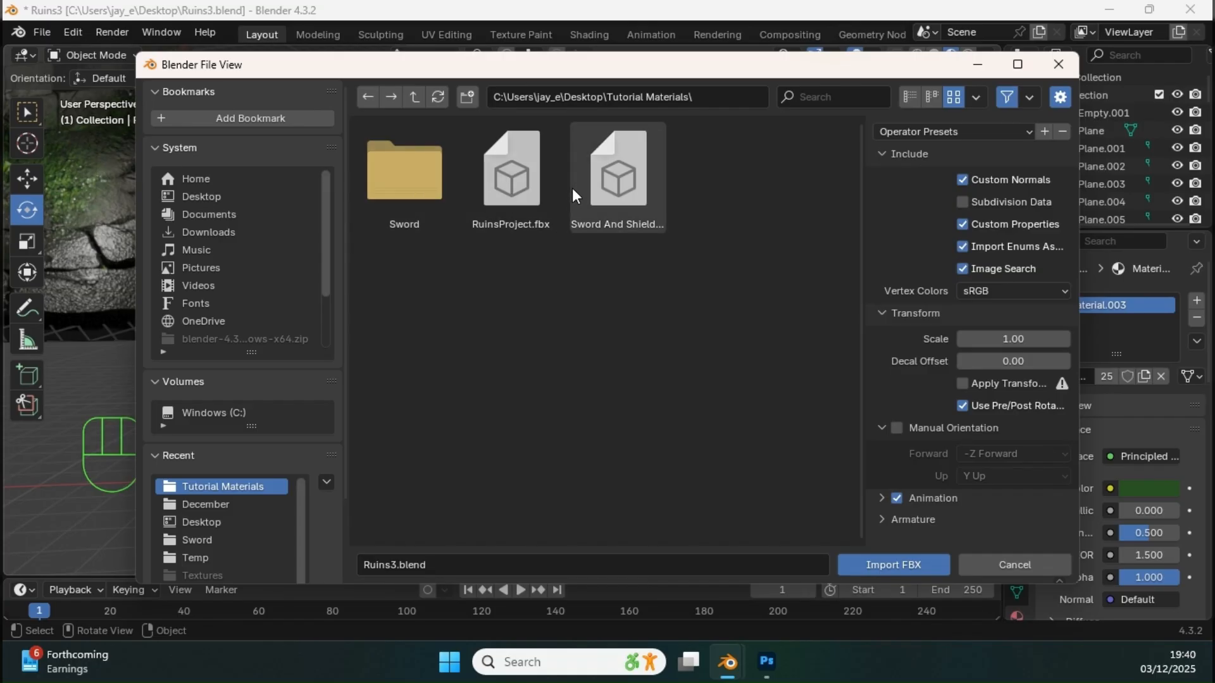
{"action": "left_click", "coordinate": [610, 181]}
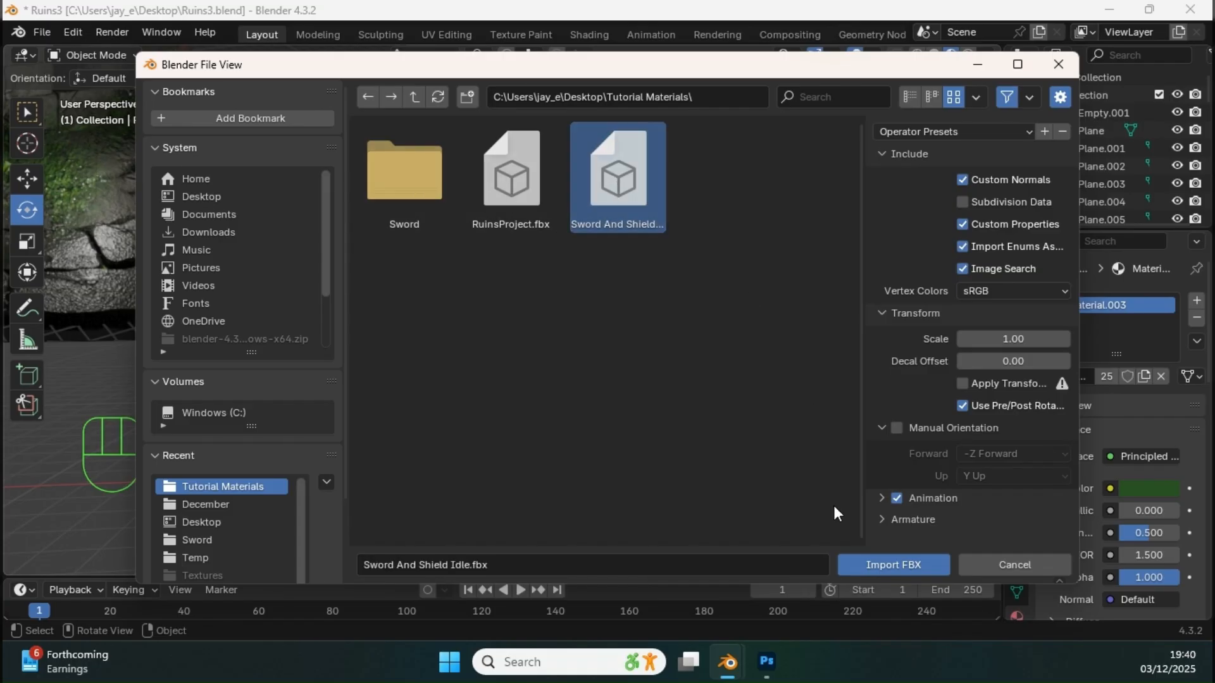
{"action": "left_click", "coordinate": [885, 563]}
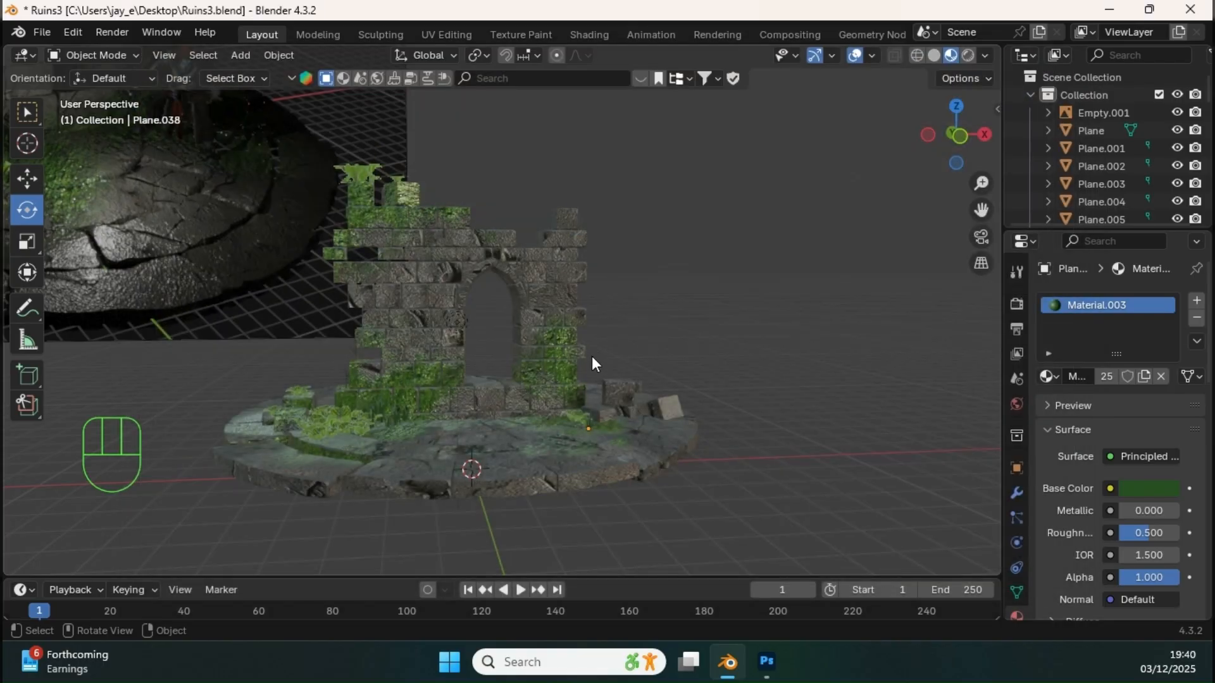
Raise the imported character to the surface of the stone base and scale it up
{"action": "middle_click_drag", "start_coordinate": [601, 362], "coordinate": [550, 302], "text": "ctrl"}
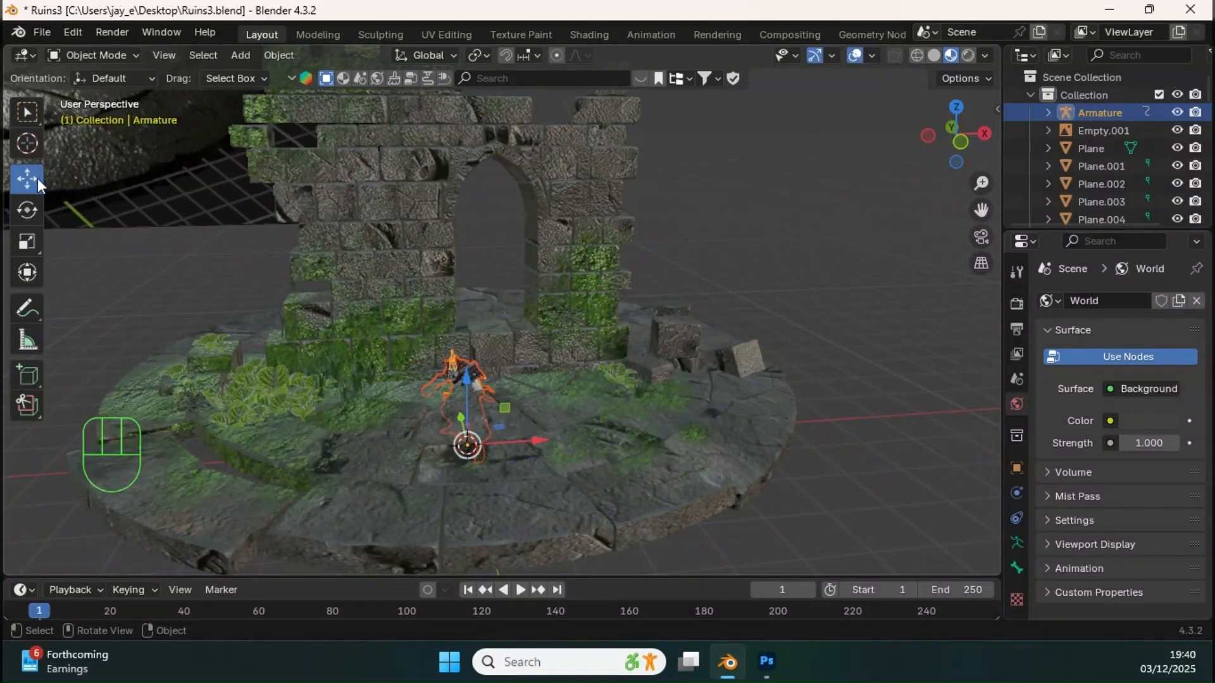
{"action": "left_click_drag", "start_coordinate": [463, 374], "coordinate": [466, 324]}
{"action": "middle_click_drag", "start_coordinate": [579, 333], "coordinate": [543, 333]}
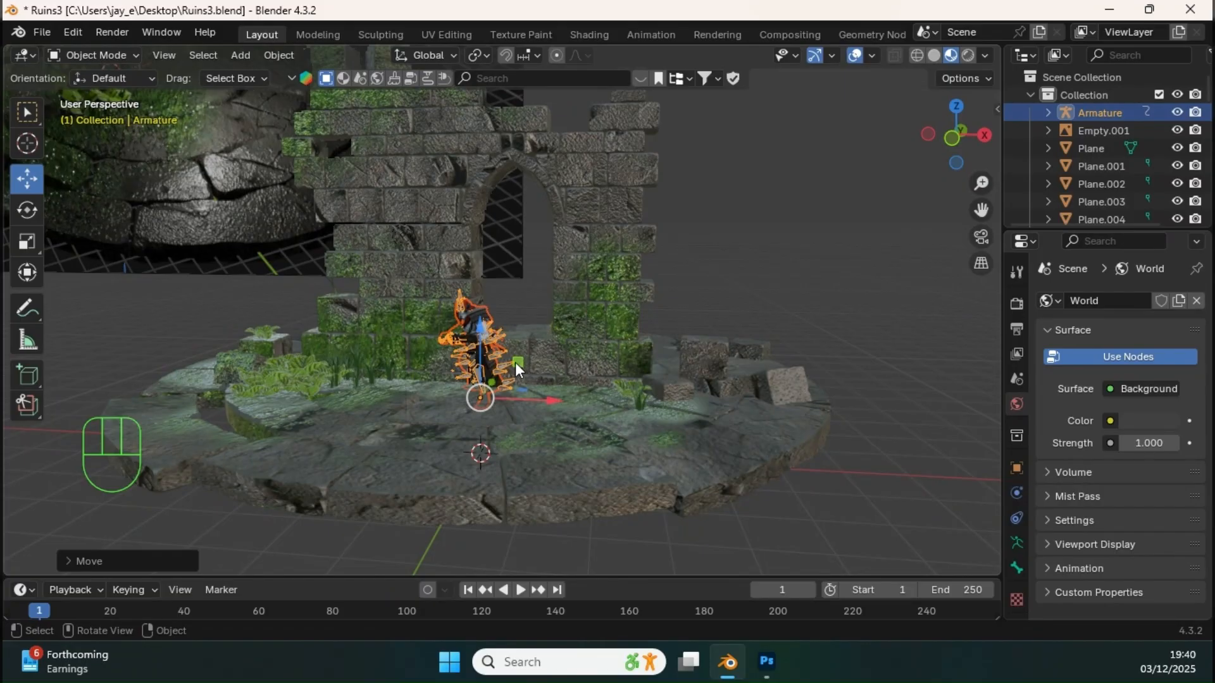
{"action": "key", "text": "s"}
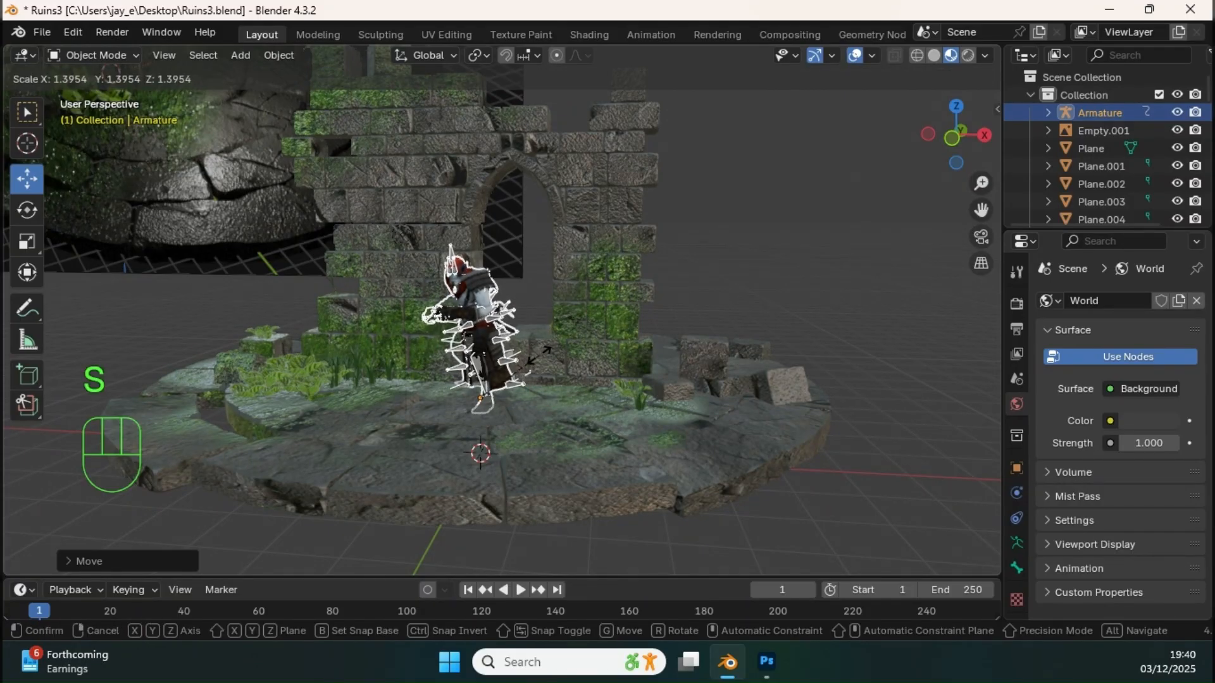
{"action": "left_click_drag", "start_coordinate": [479, 341], "coordinate": [480, 319]}
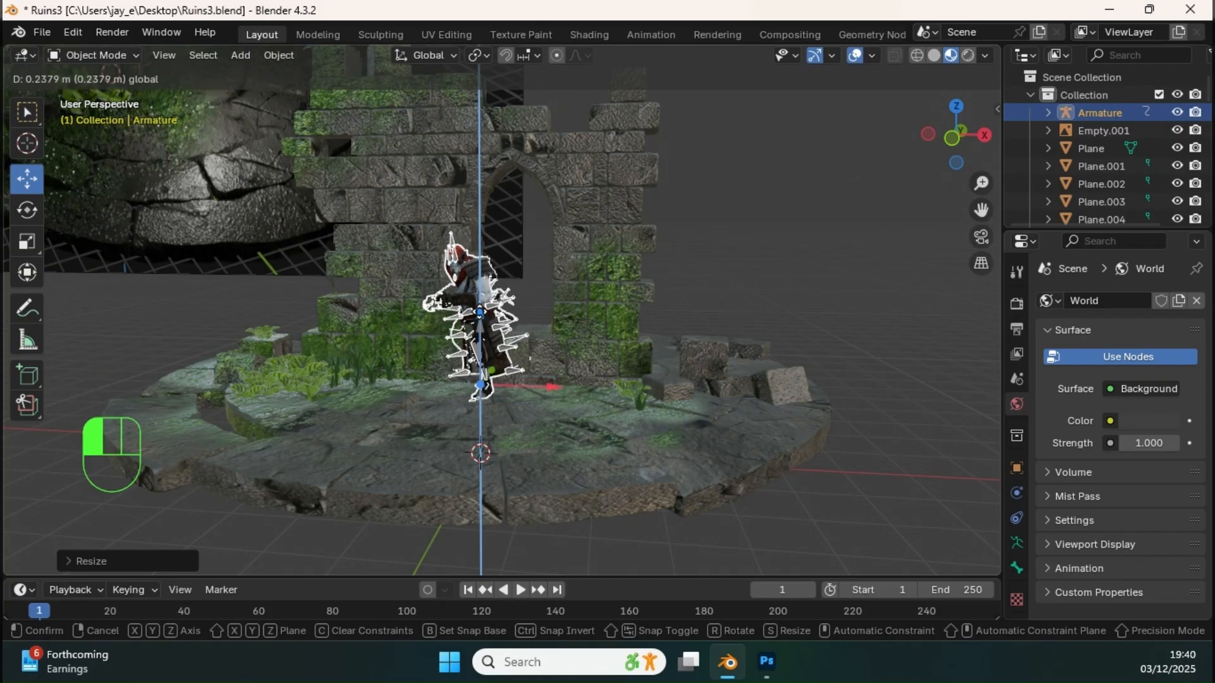
{"action": "middle_click_drag", "start_coordinate": [524, 342], "coordinate": [532, 381]}
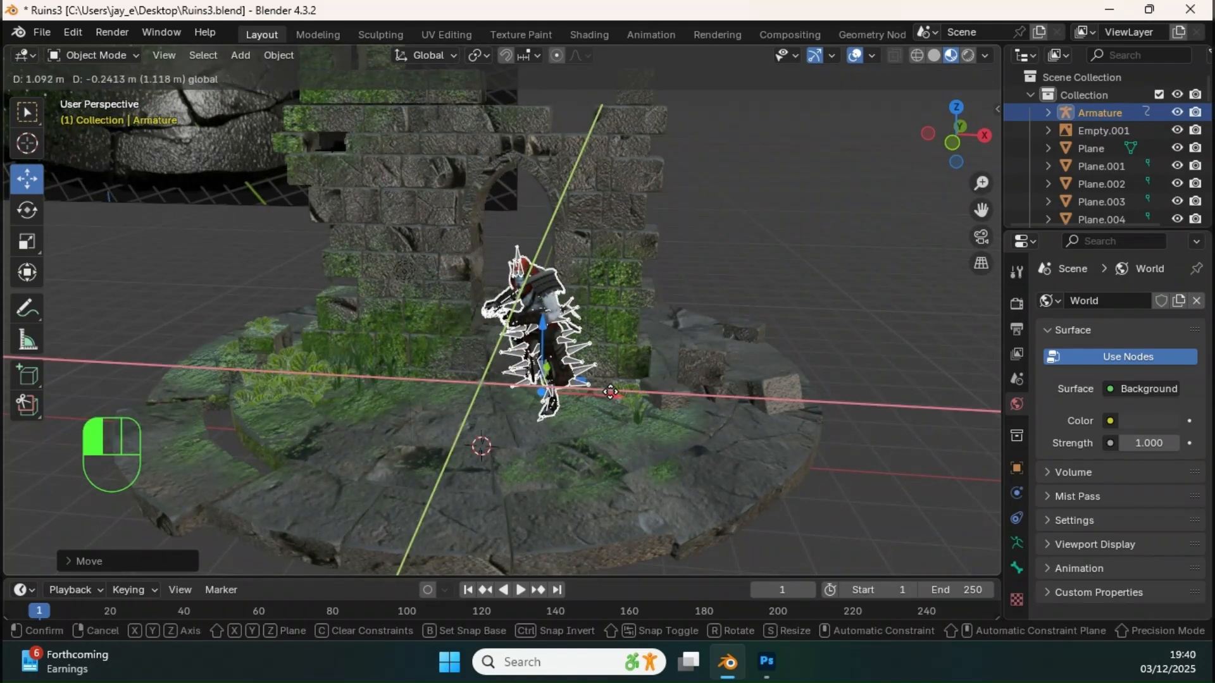
Move the character across the stone base to stand in front of the mossy right pillar of the wall
{"action": "left_click_drag", "start_coordinate": [639, 397], "coordinate": [640, 397]}
{"action": "middle_click_drag", "start_coordinate": [642, 392], "coordinate": [722, 354]}
{"action": "middle_click_drag", "start_coordinate": [573, 332], "coordinate": [623, 366]}
{"action": "left_click_drag", "start_coordinate": [518, 328], "coordinate": [552, 337]}
{"action": "middle_click_drag", "start_coordinate": [553, 331], "coordinate": [542, 375]}
{"action": "left_click_drag", "start_coordinate": [609, 437], "coordinate": [628, 439]}
{"action": "middle_click_drag", "start_coordinate": [611, 396], "coordinate": [282, 334]}
{"action": "middle_click_drag", "start_coordinate": [500, 369], "coordinate": [620, 352], "text": "ctrl"}
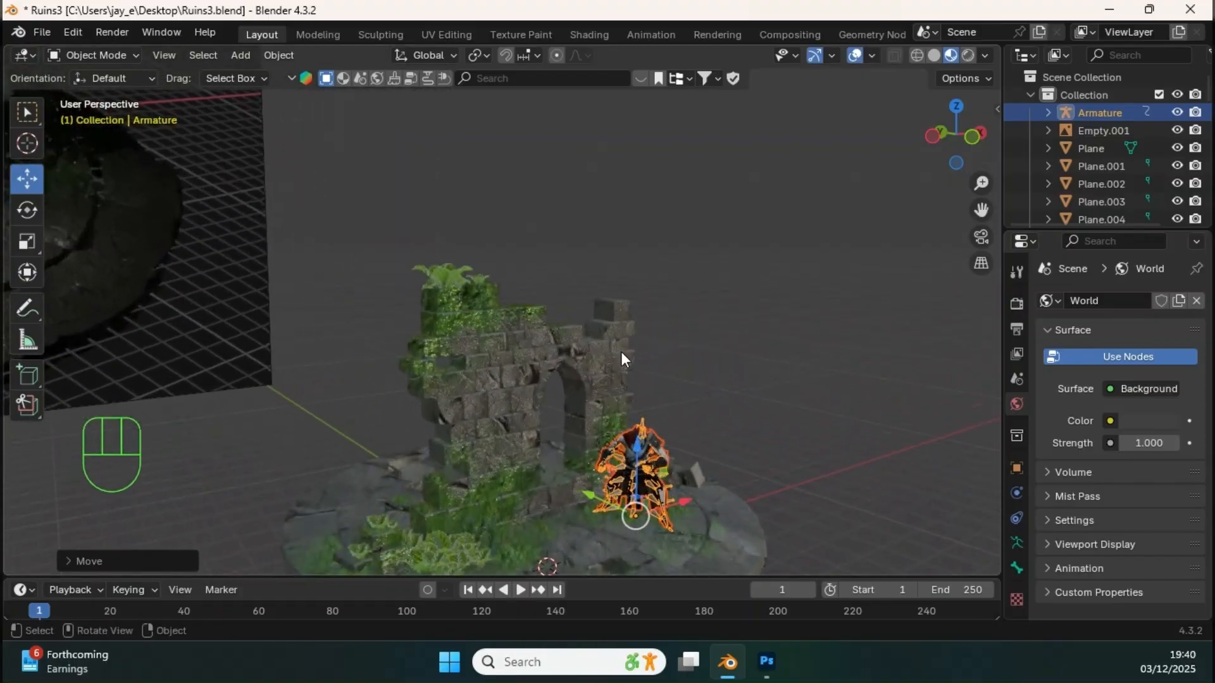
Scale the character down slightly and lower it toward the stone floor
{"action": "middle_click_drag", "start_coordinate": [649, 422], "coordinate": [524, 355], "text": "shift"}
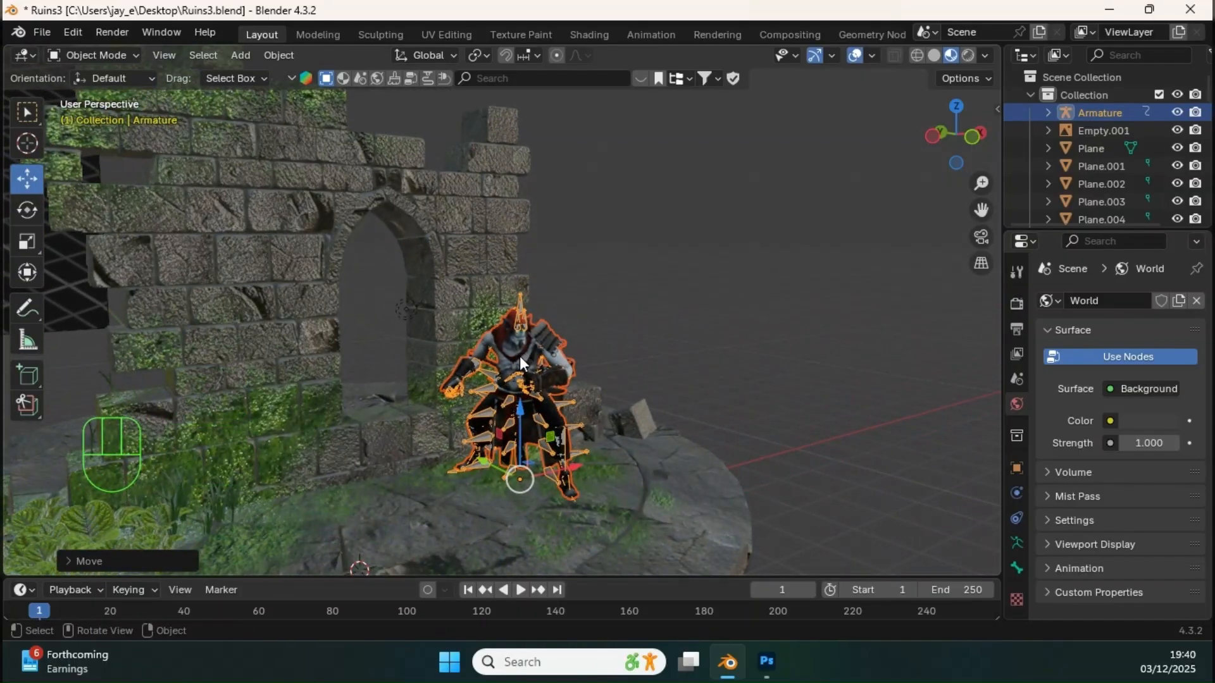
{"action": "key", "text": "s"}
{"action": "left_click", "coordinate": [517, 343]}
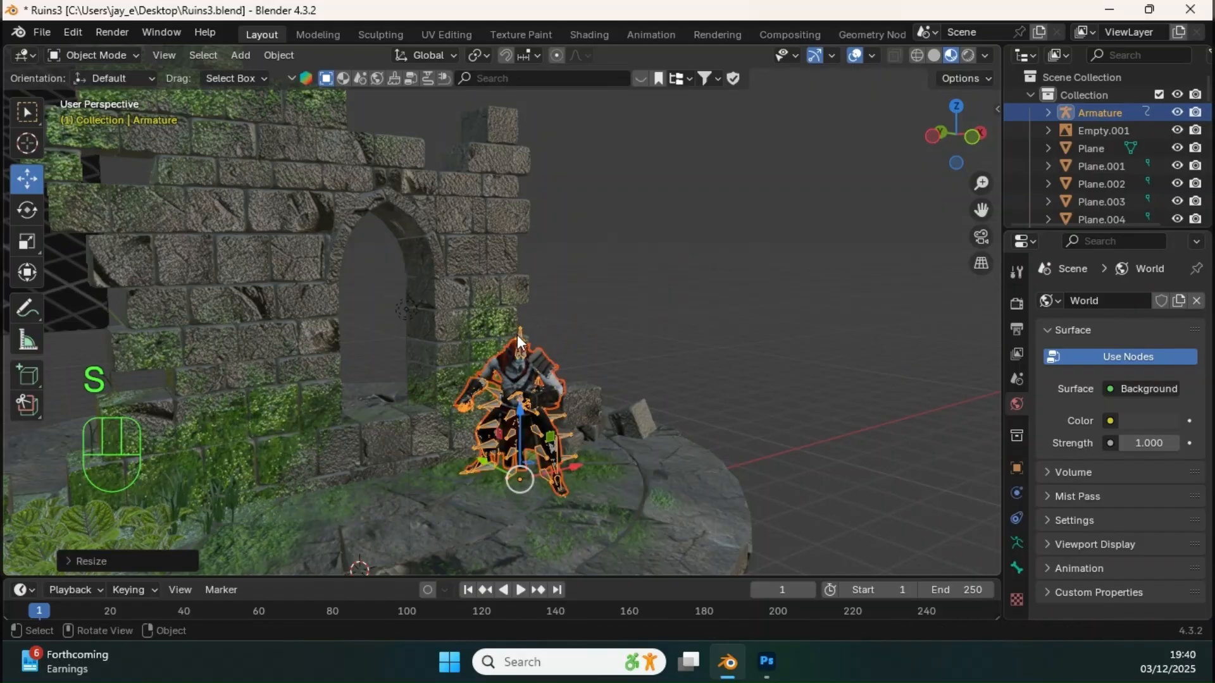
{"action": "left_click_drag", "start_coordinate": [522, 405], "coordinate": [520, 418]}
{"action": "middle_click_drag", "start_coordinate": [741, 366], "coordinate": [558, 366]}
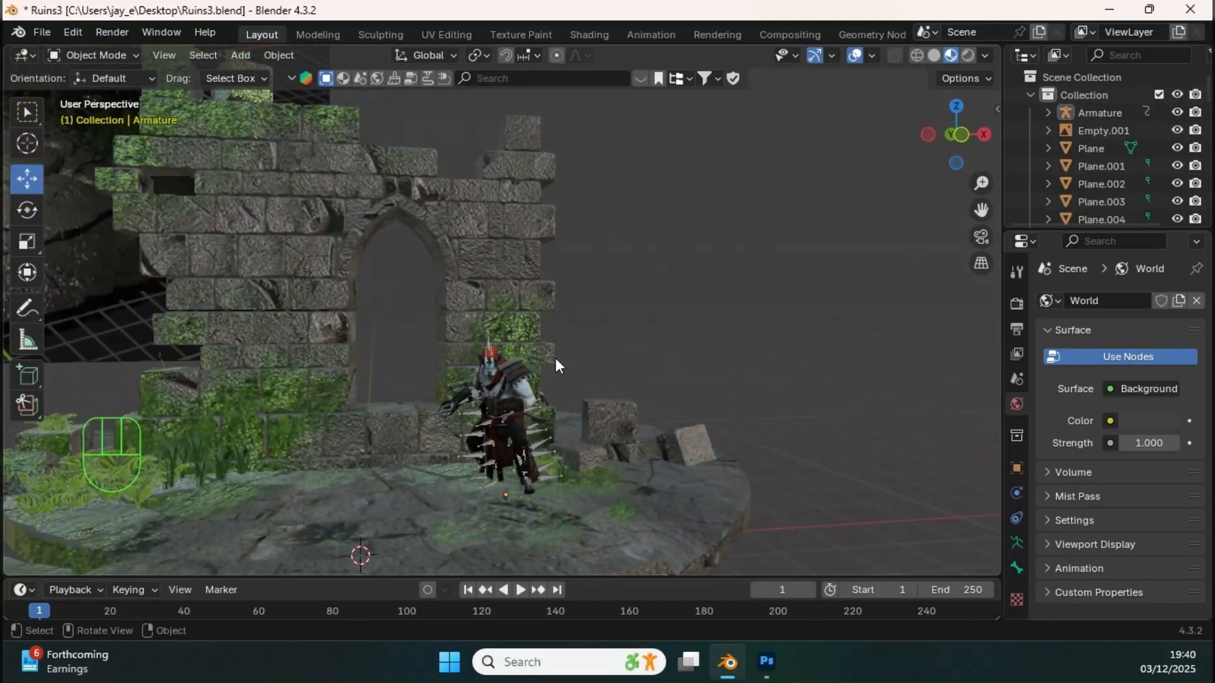
{"action": "left_click", "coordinate": [493, 359]}
{"action": "left_click", "coordinate": [488, 357], "text": "shift"}
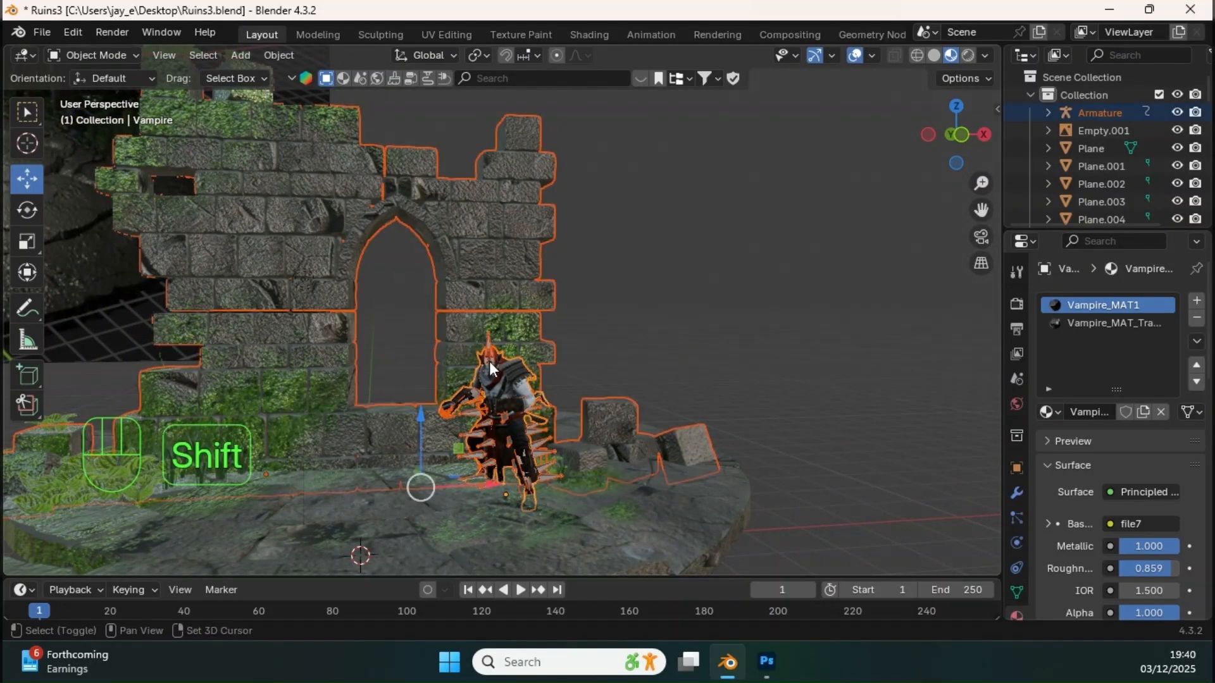
{"action": "left_click", "coordinate": [662, 325]}
Select the character mesh together with its armature and raise it so its feet rest on the stone surface
{"action": "middle_click_drag", "start_coordinate": [662, 324], "coordinate": [531, 411]}
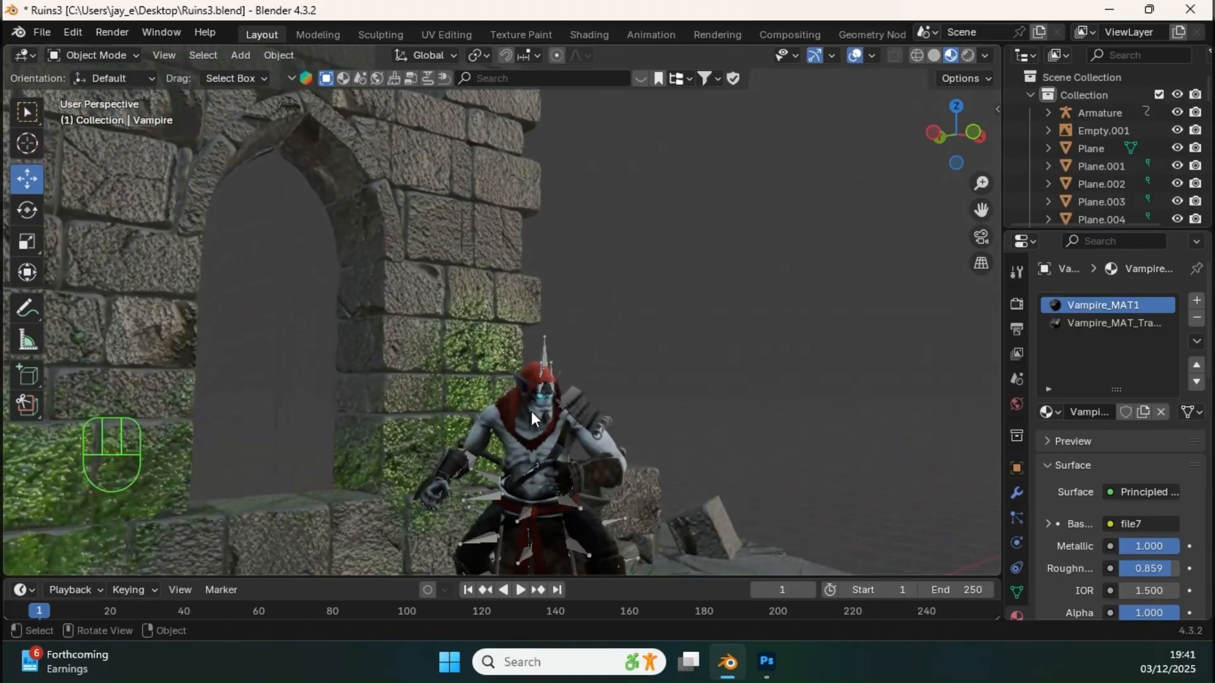
{"action": "left_click", "coordinate": [524, 417]}
{"action": "left_click", "coordinate": [546, 353], "text": "shift"}
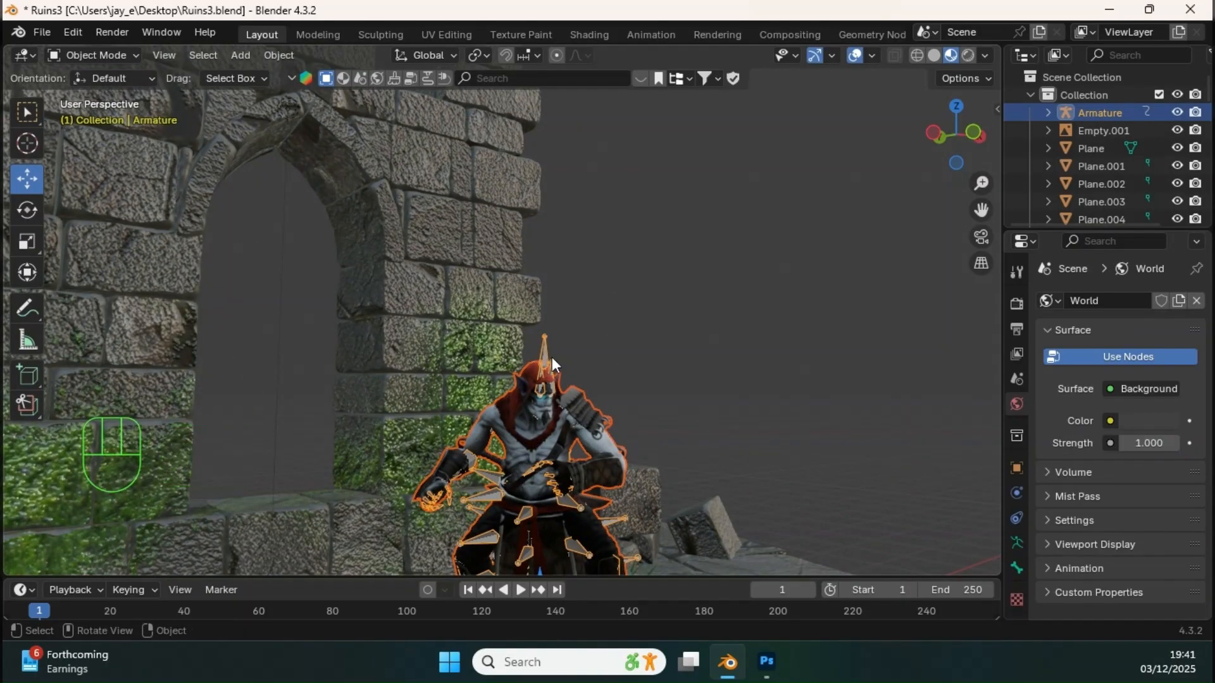
{"action": "middle_click_drag", "start_coordinate": [552, 356], "coordinate": [493, 423], "text": "ctrl"}
{"action": "left_click_drag", "start_coordinate": [504, 450], "coordinate": [500, 433]}
{"action": "middle_click_drag", "start_coordinate": [590, 368], "coordinate": [512, 370], "text": "ctrl"}
{"action": "left_click_drag", "start_coordinate": [516, 391], "coordinate": [518, 371]}
{"action": "middle_click_drag", "start_coordinate": [539, 363], "coordinate": [607, 359]}
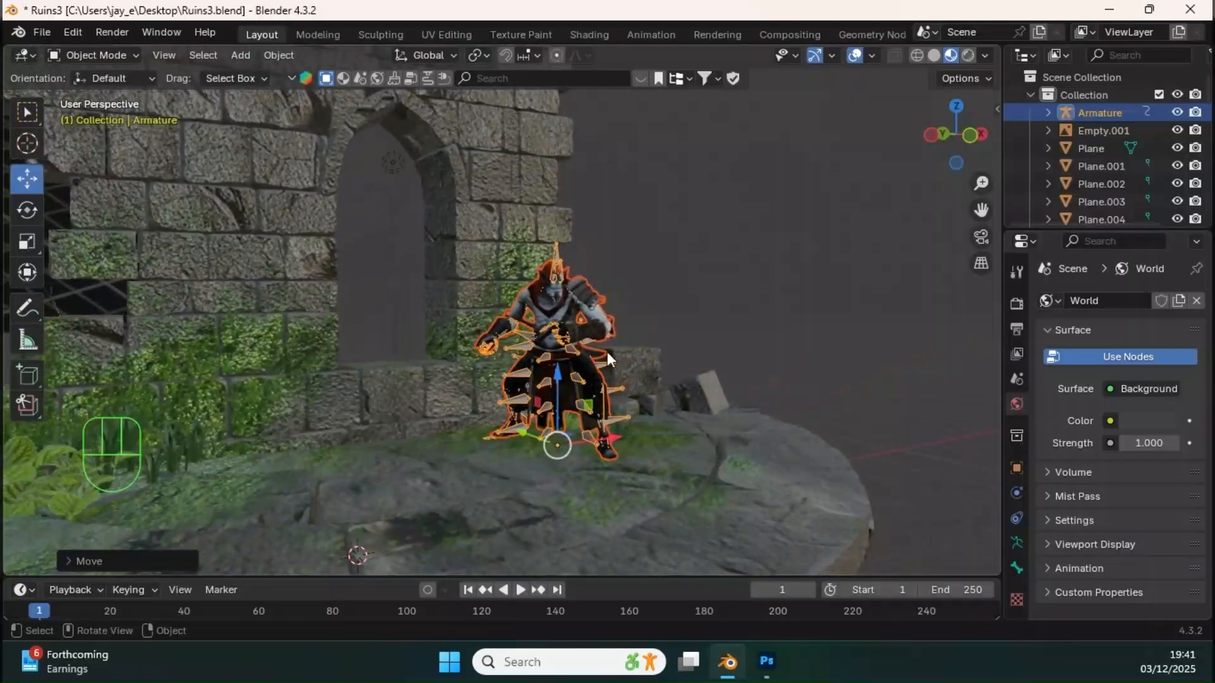
Select only the character's armature and hide its bones
{"action": "middle_click_drag", "start_coordinate": [726, 295], "coordinate": [648, 363], "text": "ctrl"}
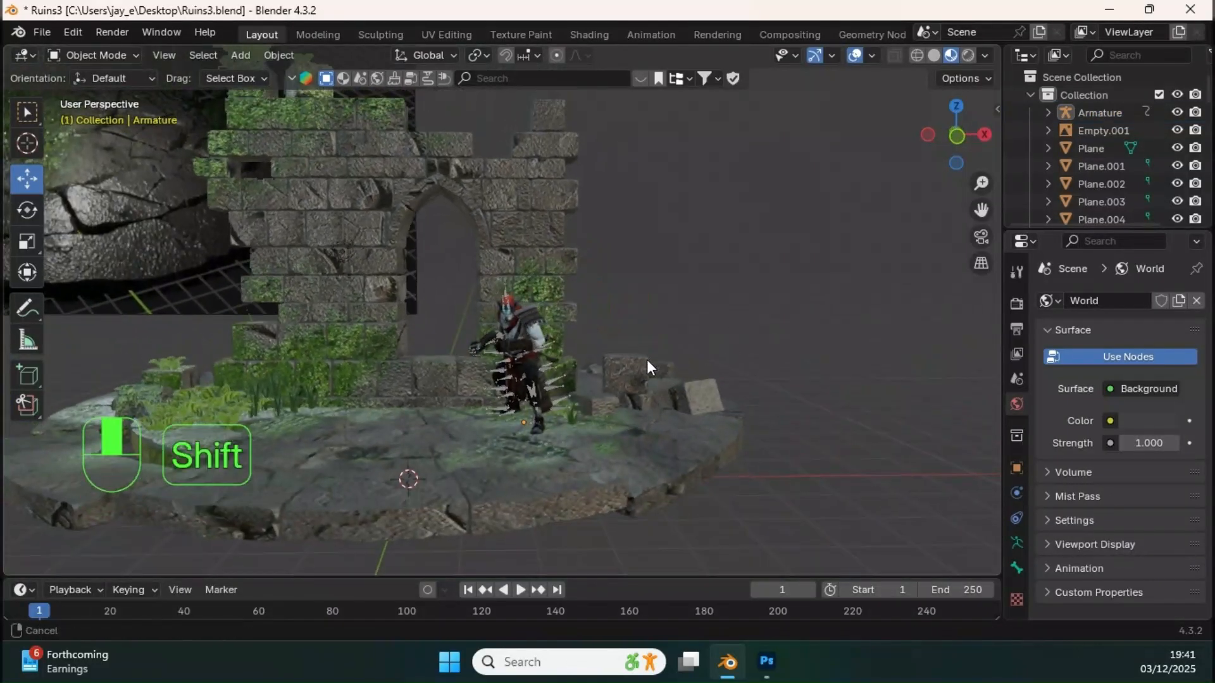
{"action": "left_click", "coordinate": [511, 301]}
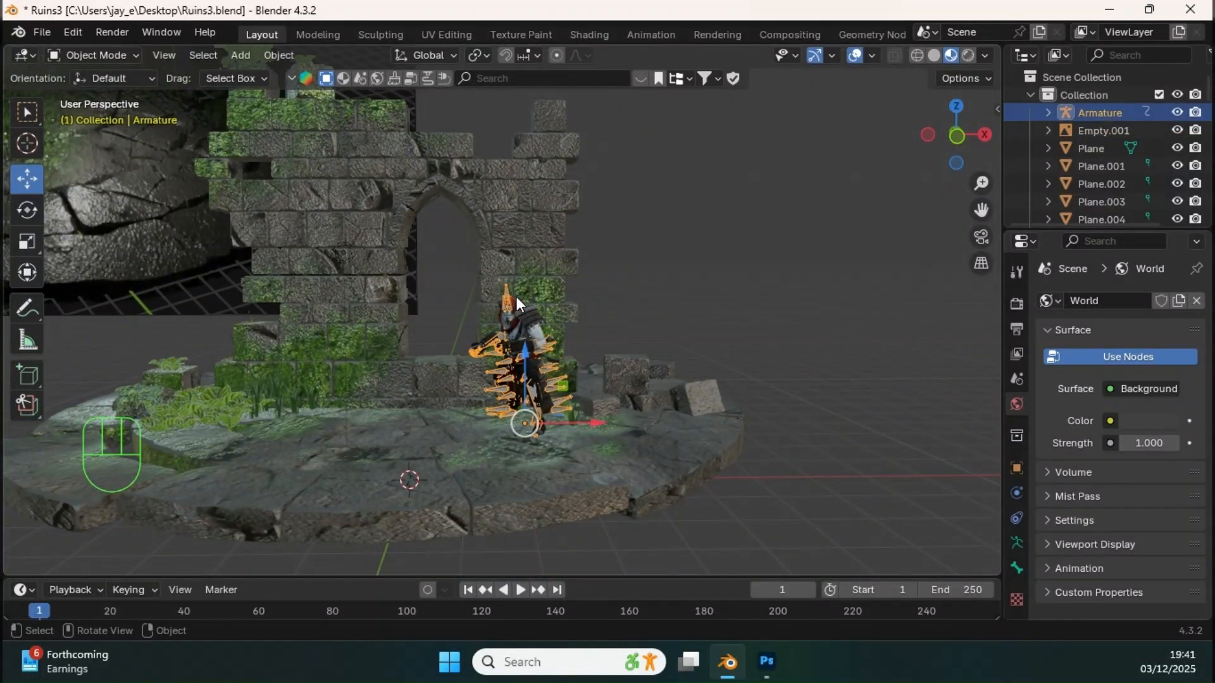
{"action": "key", "text": "h"}
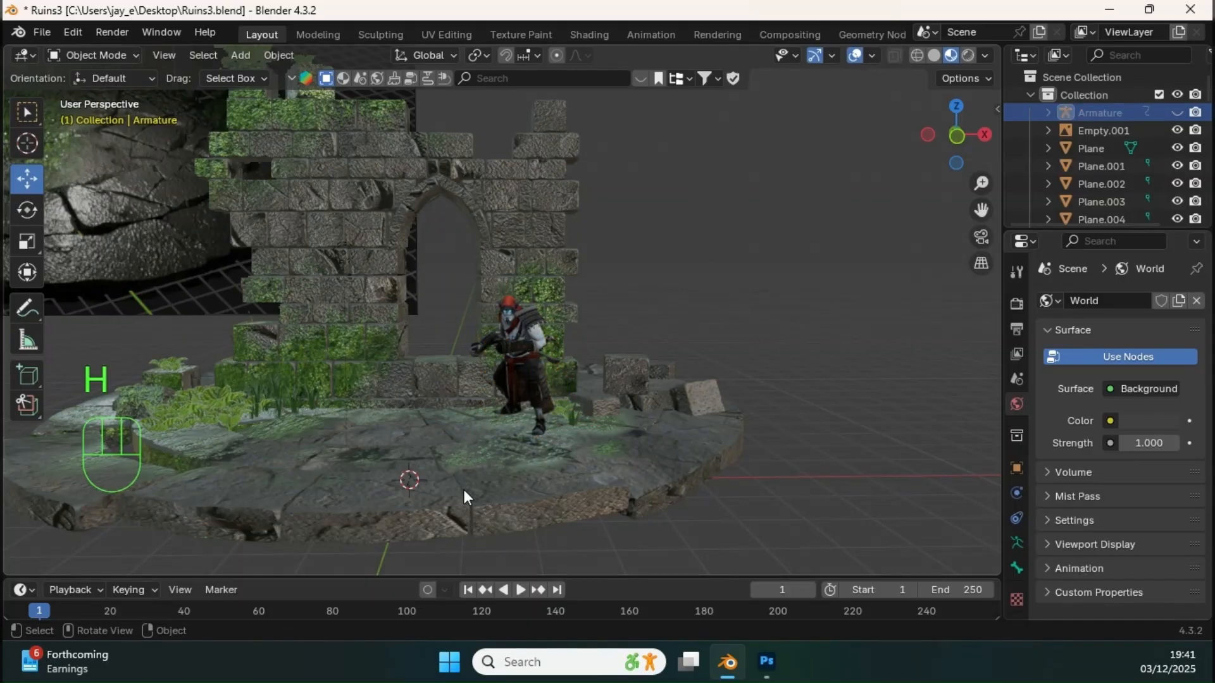
Preview the character's animation to find where it loops and set the timeline's end frame to 111
{"action": "key", "text": "space"}
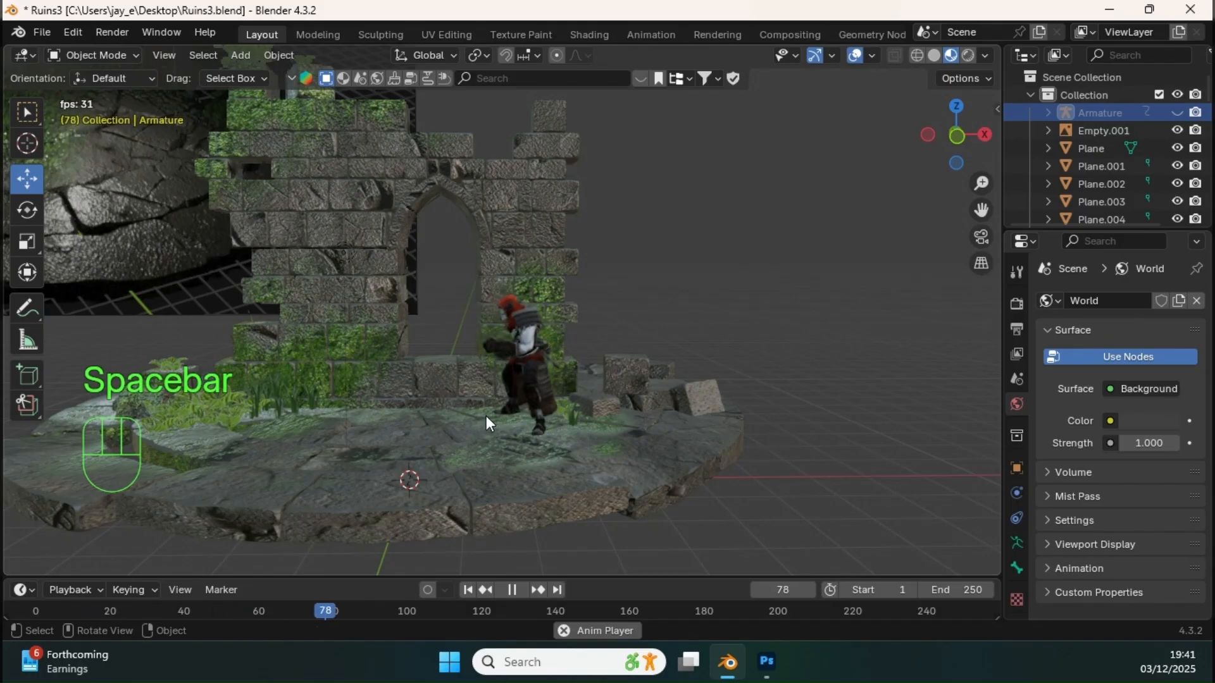
{"action": "key", "text": "space"}
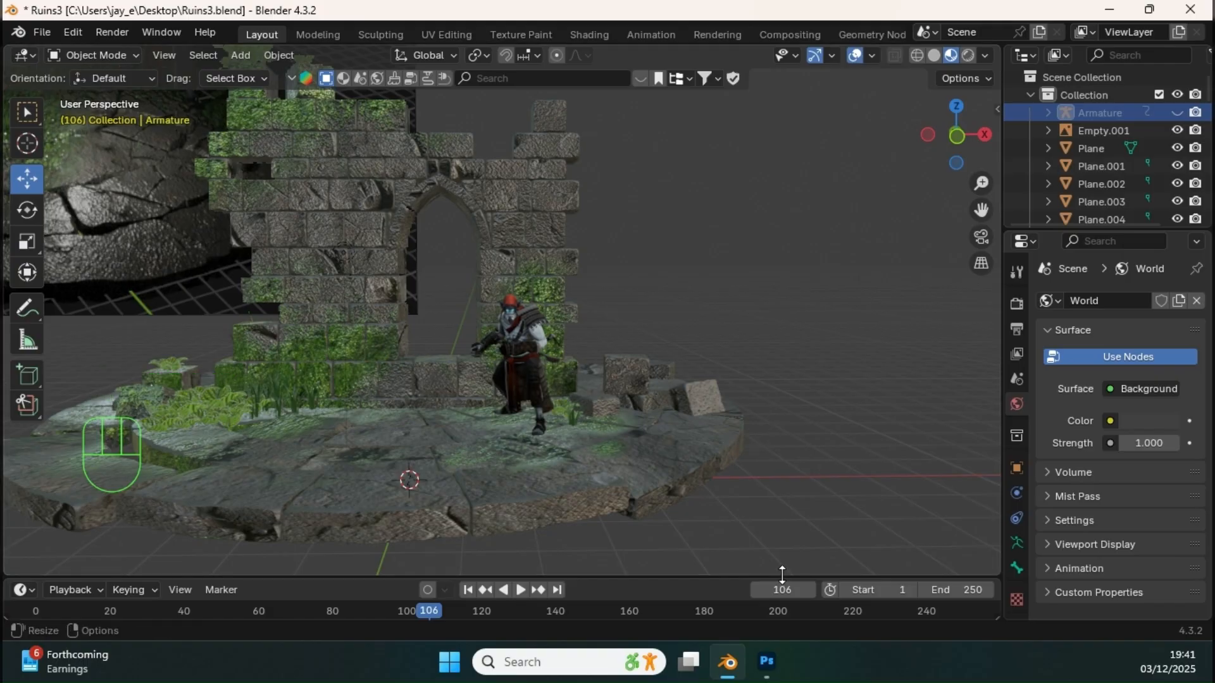
{"action": "left_click_drag", "start_coordinate": [771, 577], "coordinate": [845, 411]}
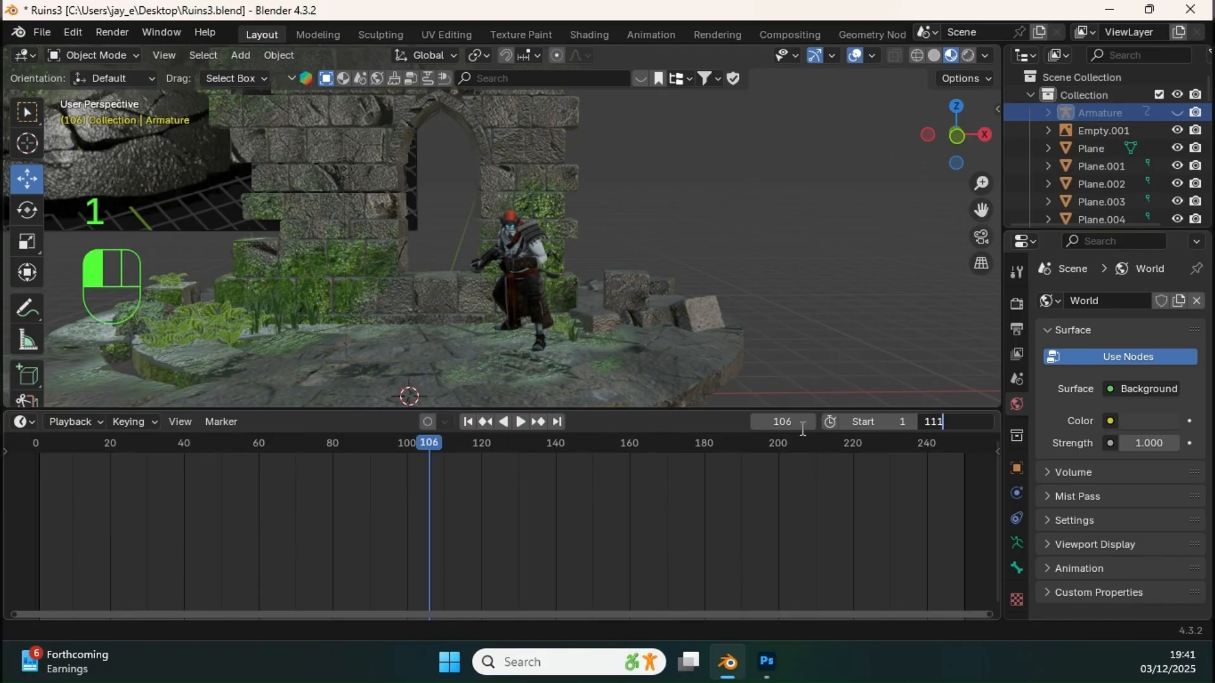
{"action": "left_click", "coordinate": [802, 429]}
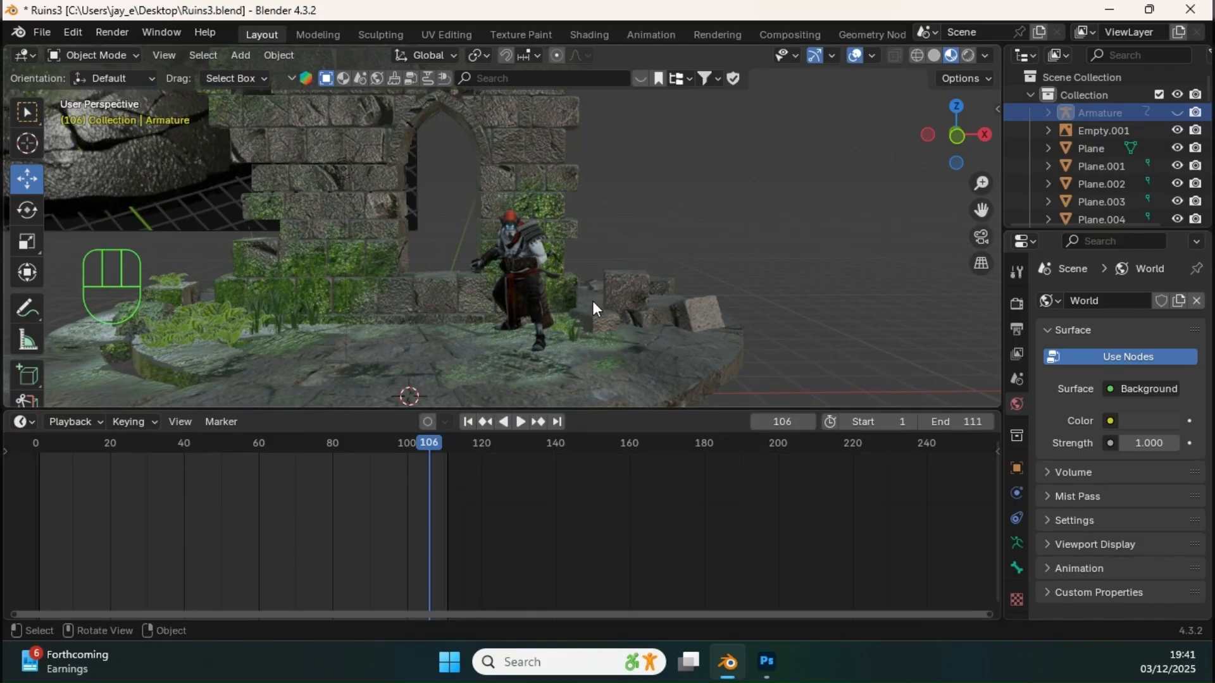
{"action": "left_click_drag", "start_coordinate": [519, 407], "coordinate": [519, 598]}
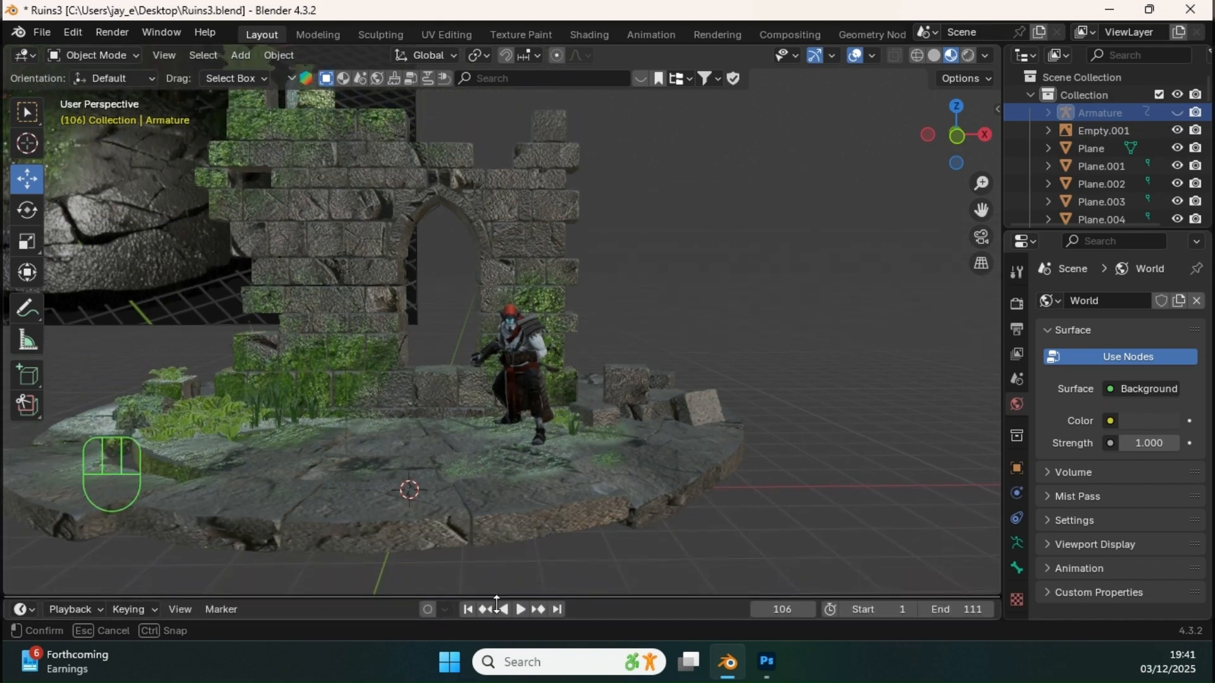
Switch the viewport to rendered shading with the whole ruin and its round stone base in view
{"action": "middle_click_drag", "start_coordinate": [513, 569], "coordinate": [678, 362], "text": "shift"}
{"action": "left_click", "coordinate": [969, 55]}
{"action": "mouse_move", "coordinate": [759, 329]}
{"action": "middle_mouse_down"}
{"action": "mouse_move", "coordinate": [739, 359]}
{"action": "mouse_move", "coordinate": [670, 324]}
{"action": "mouse_move", "coordinate": [709, 324]}
{"action": "mouse_move", "coordinate": [686, 339]}
{"action": "mouse_move", "coordinate": [699, 307]}
{"action": "mouse_move", "coordinate": [750, 301]}
{"action": "middle_mouse_up"}
{"action": "scroll", "coordinate": [750, 300], "scroll_direction": "down", "scroll_amount": 5}
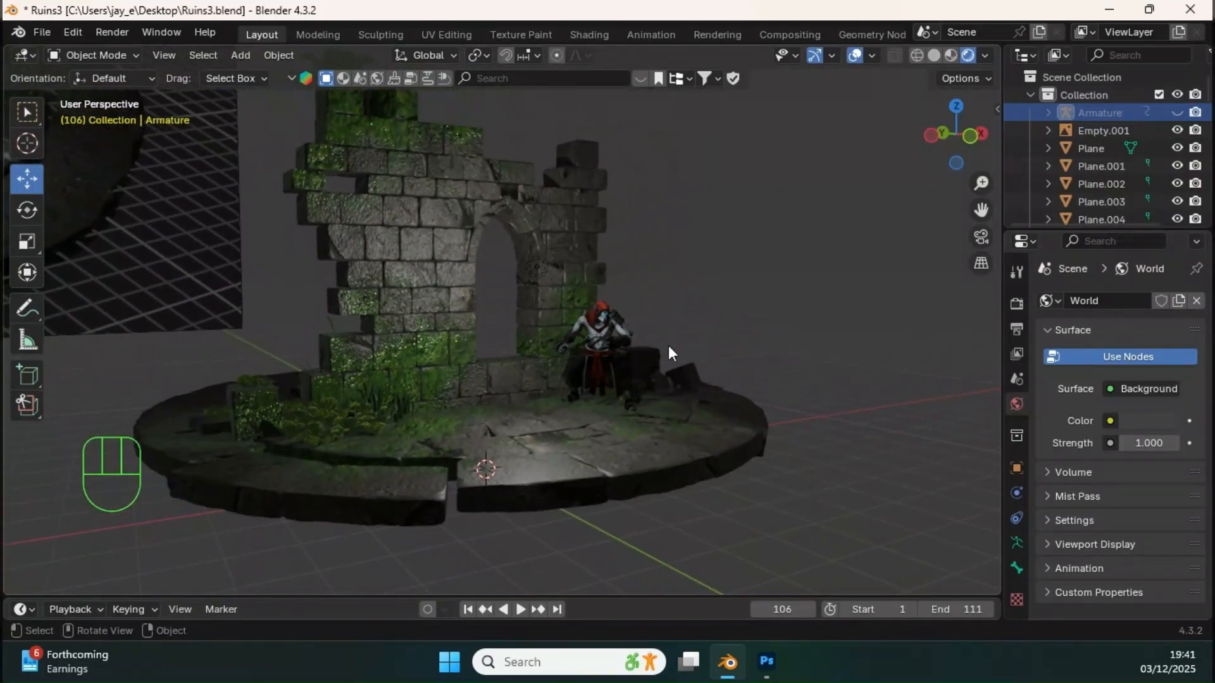
Play the animation and examine the lit wall, plants and moving character from several angles and distances
{"action": "key", "text": "space"}
{"action": "middle_click_drag", "start_coordinate": [772, 350], "coordinate": [756, 306]}
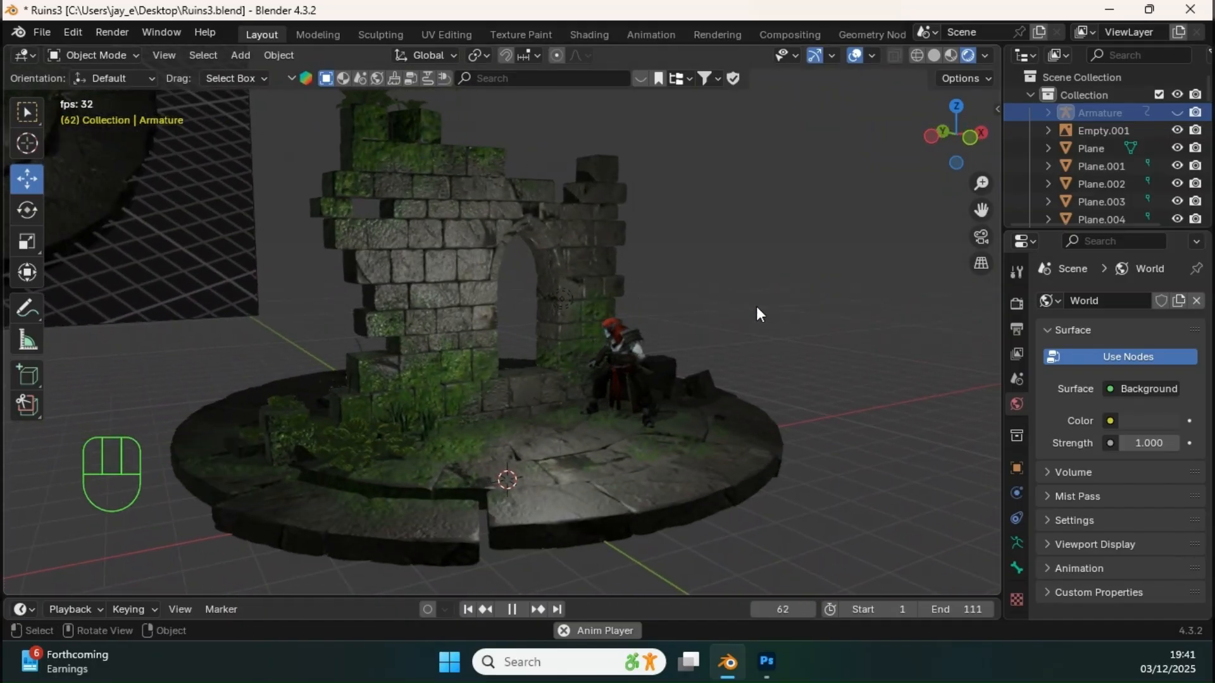
{"action": "mouse_move", "coordinate": [649, 367]}
{"action": "middle_mouse_down"}
{"action": "mouse_move", "coordinate": [639, 377]}
{"action": "mouse_move", "coordinate": [662, 377]}
{"action": "mouse_move", "coordinate": [664, 363]}
{"action": "middle_mouse_up"}
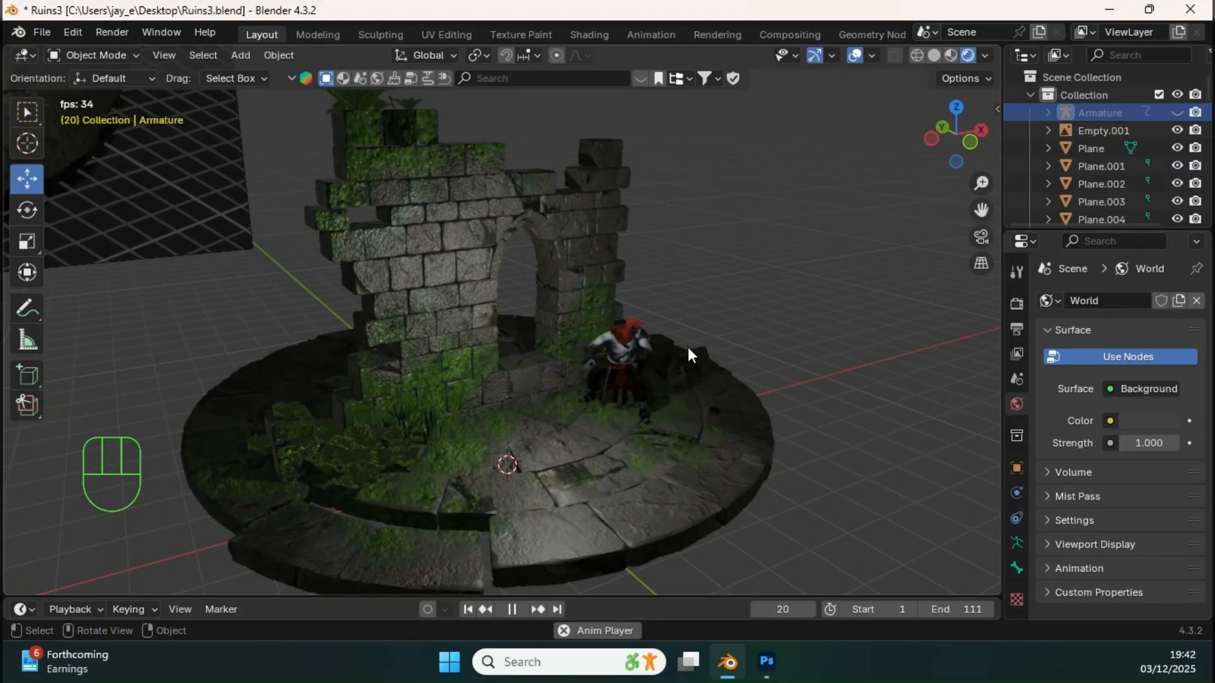
{"action": "middle_click_drag", "start_coordinate": [491, 324], "coordinate": [353, 334]}
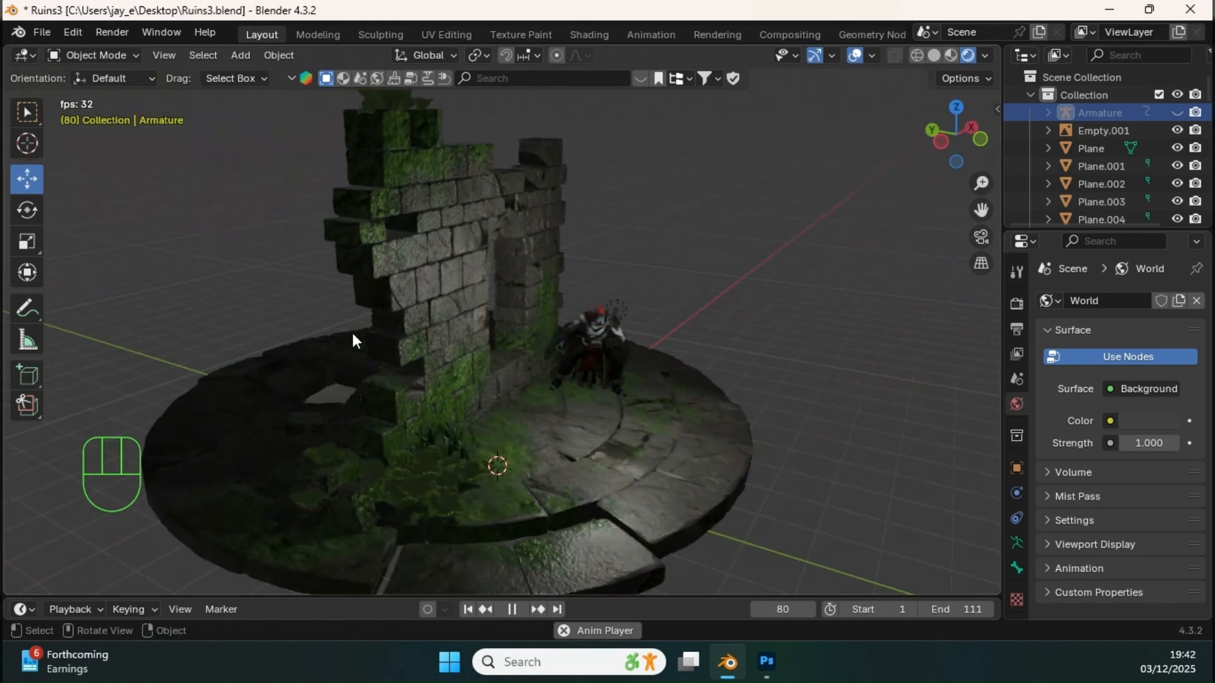
{"action": "middle_click_drag", "start_coordinate": [617, 364], "coordinate": [590, 325], "text": "shift"}
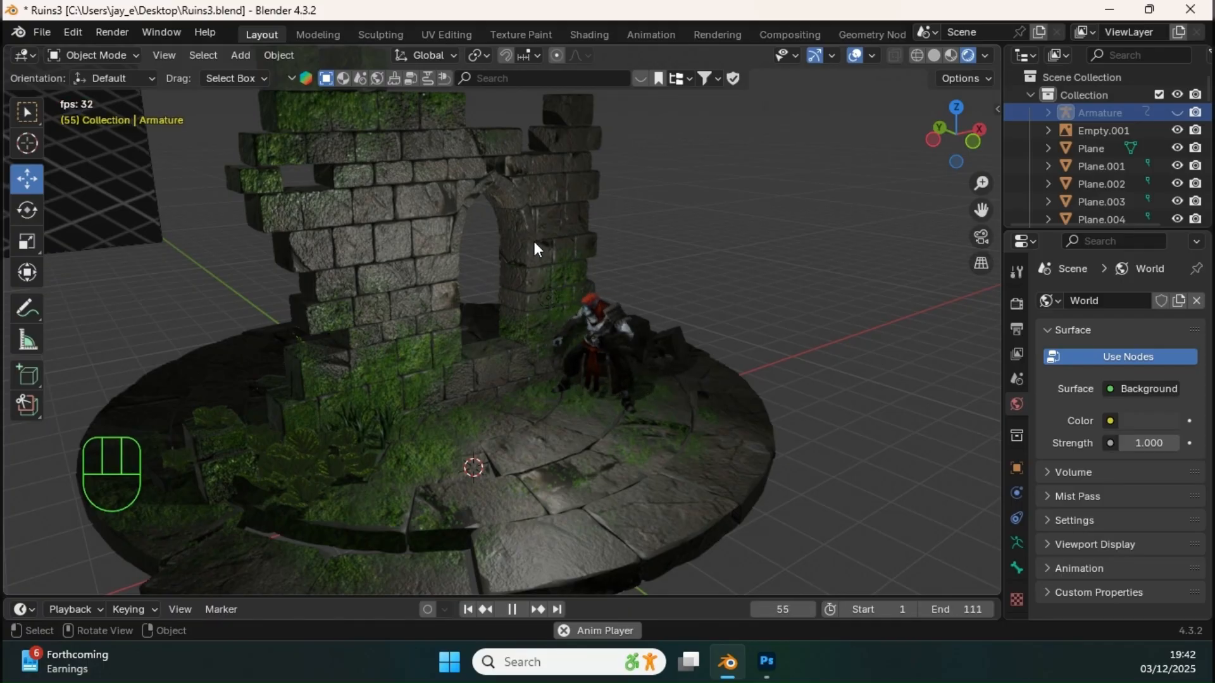
{"action": "middle_click_drag", "start_coordinate": [534, 242], "coordinate": [559, 287]}
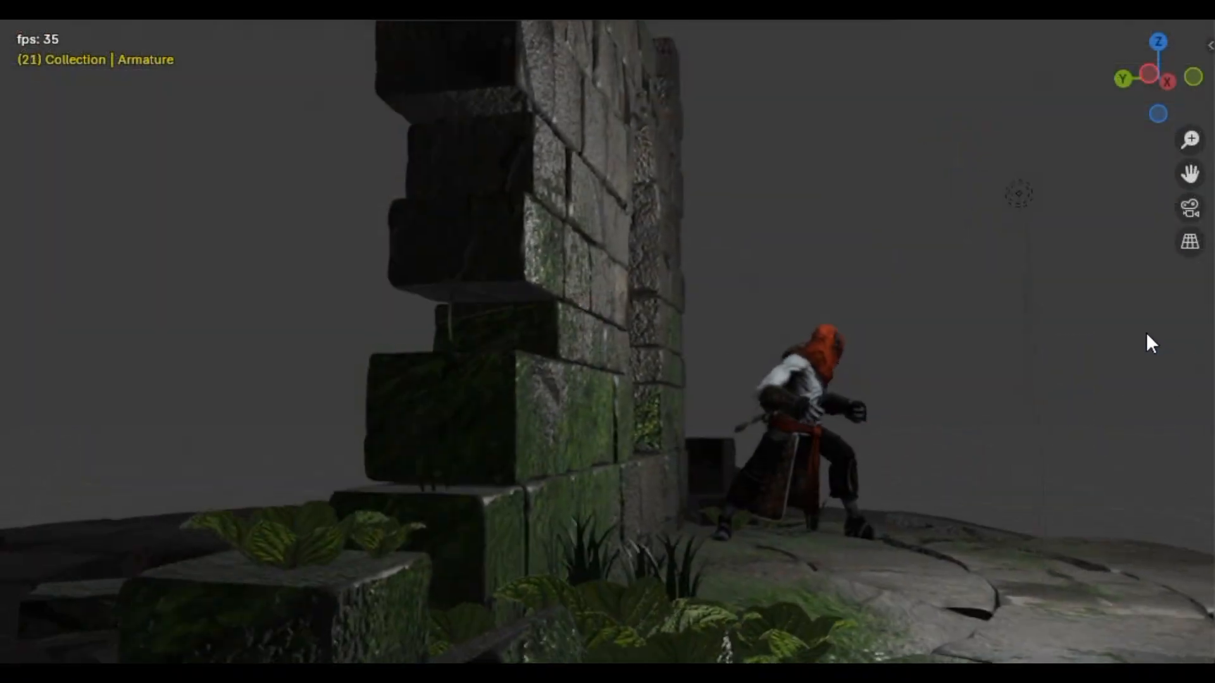
{"action": "middle_click_drag", "start_coordinate": [1146, 334], "coordinate": [1156, 243], "text": "ctrl"}
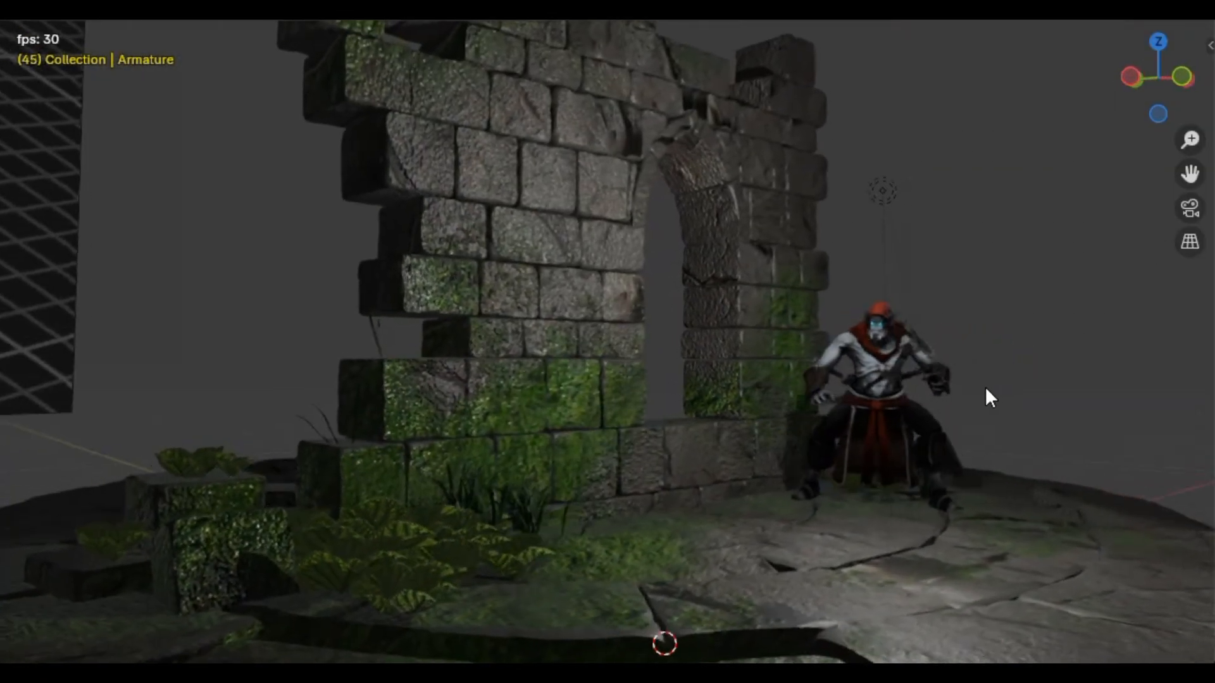
{"action": "middle_click_drag", "start_coordinate": [986, 386], "coordinate": [743, 400]}
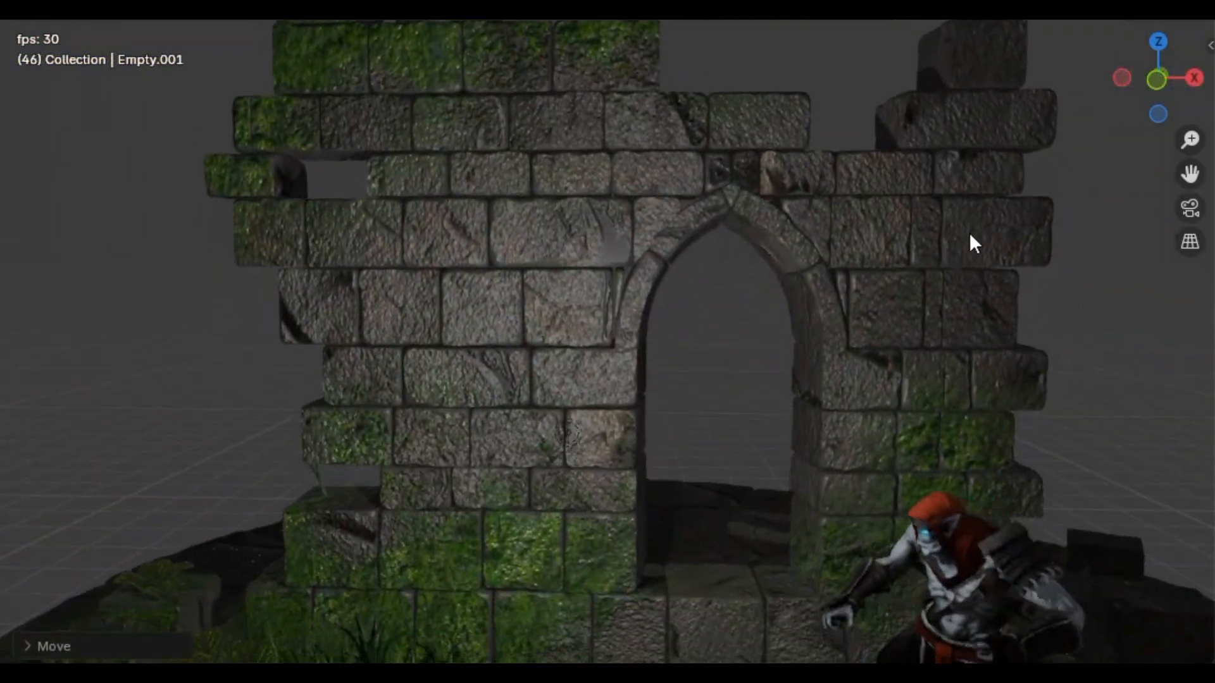
{"action": "middle_click_drag", "start_coordinate": [972, 244], "coordinate": [981, 68], "text": "shift"}
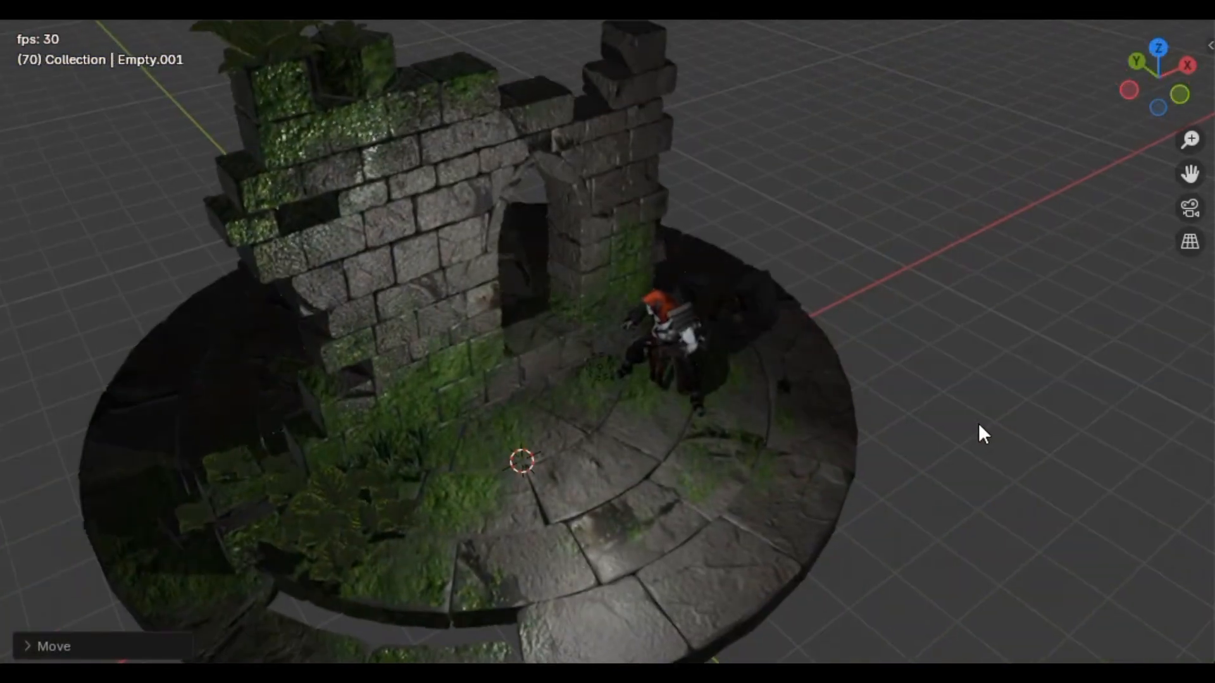